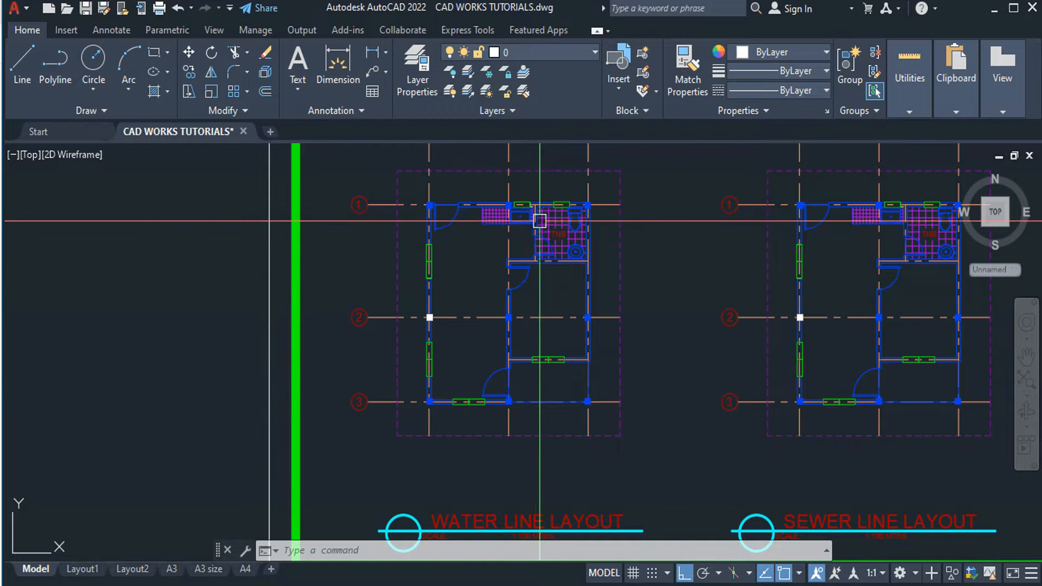
# Examine the water line layout's floor plan and look through the drawing's layers for the pipe connection and water pipe layers.
pyautogui.scroll(1, 522, 230)
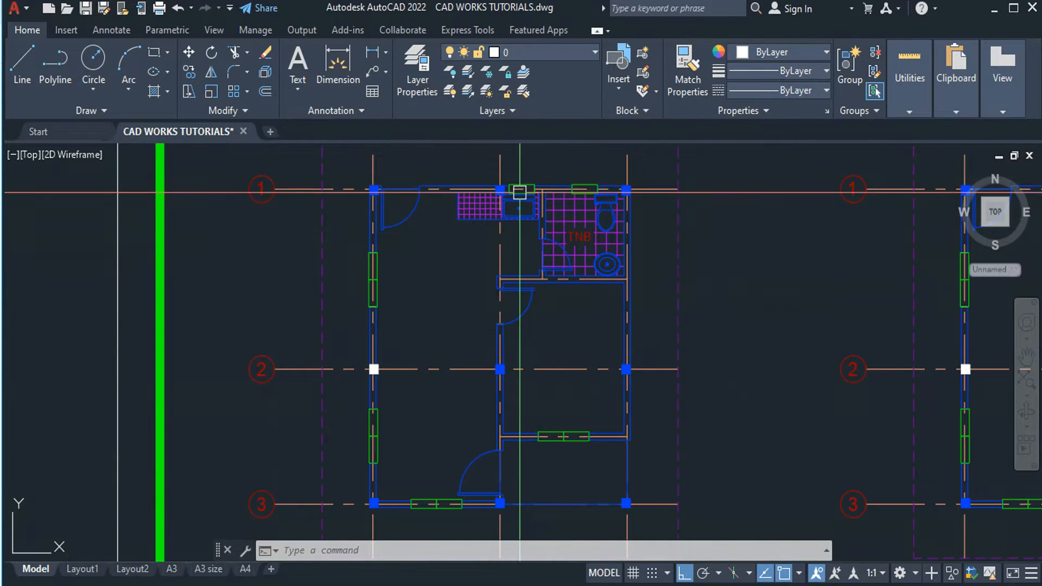
pyautogui.moveTo(520, 190)
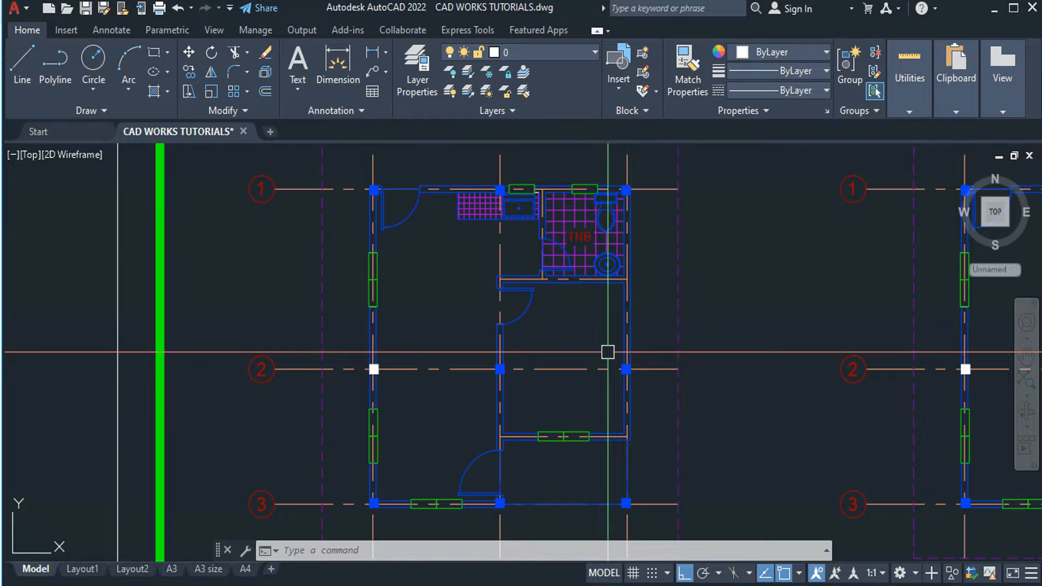
pyautogui.moveTo(732, 419); pyautogui.dragTo(668, 356, button='middle')
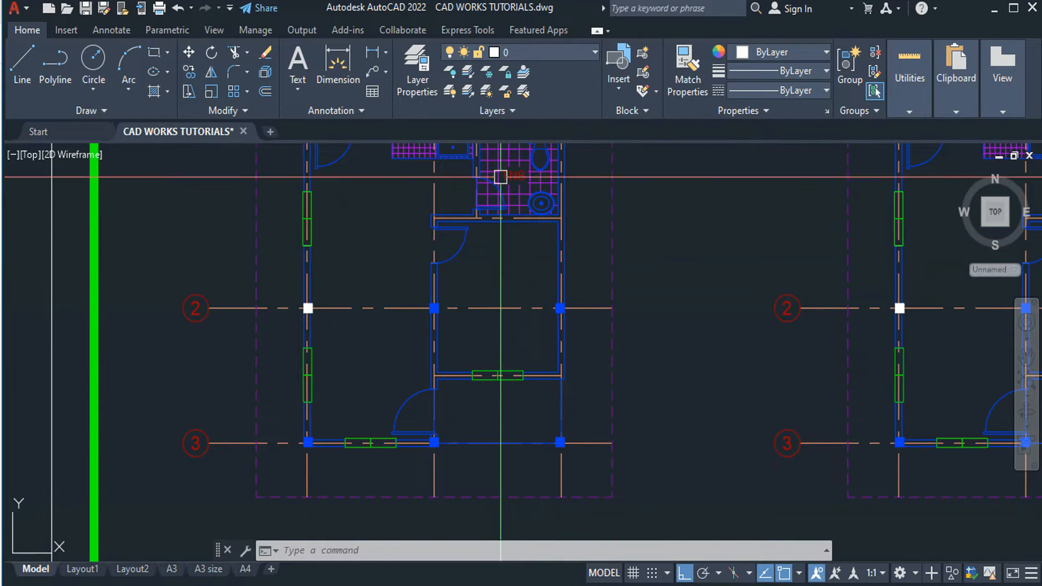
pyautogui.moveTo(505, 247); pyautogui.dragTo(556, 395, button='middle')
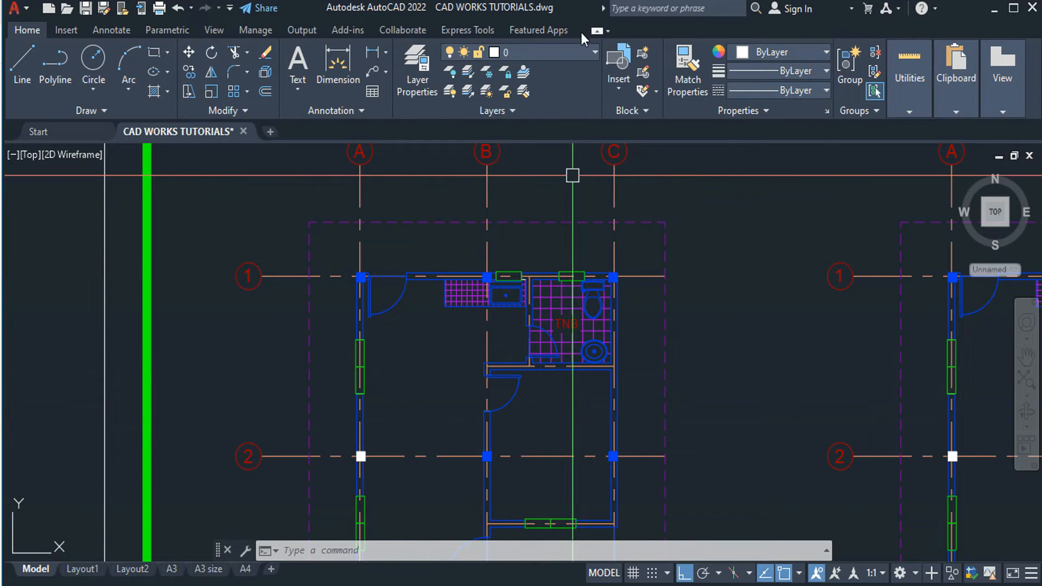
pyautogui.click(565, 54)
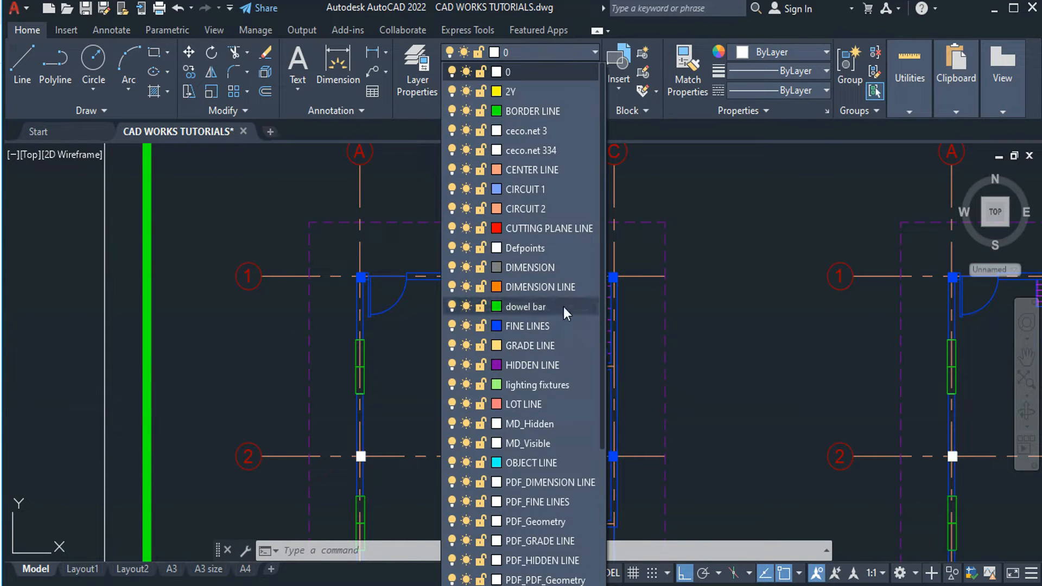
pyautogui.scroll(-4, 564, 300)
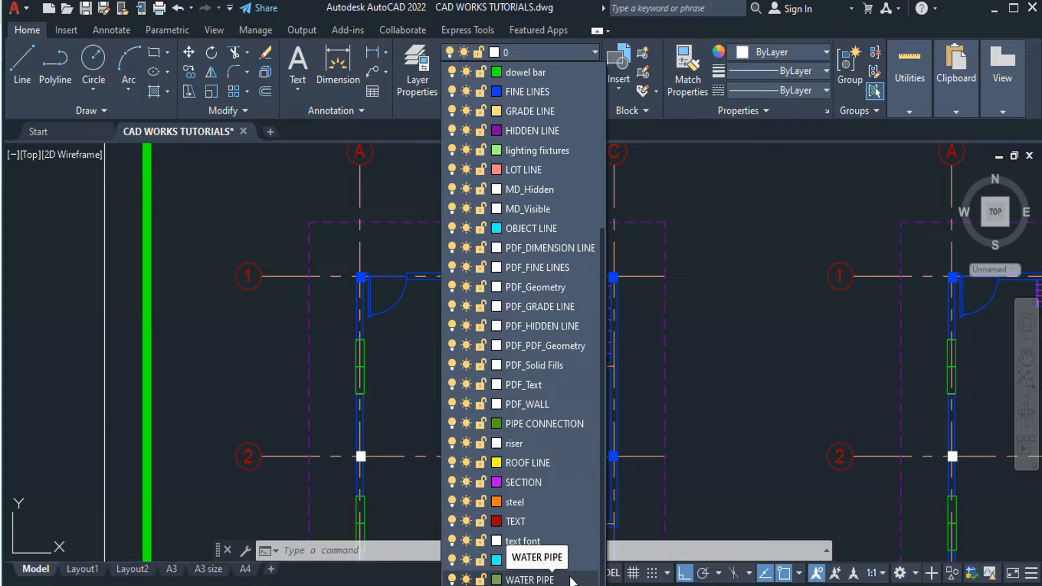
pyautogui.scroll(1, 568, 161)
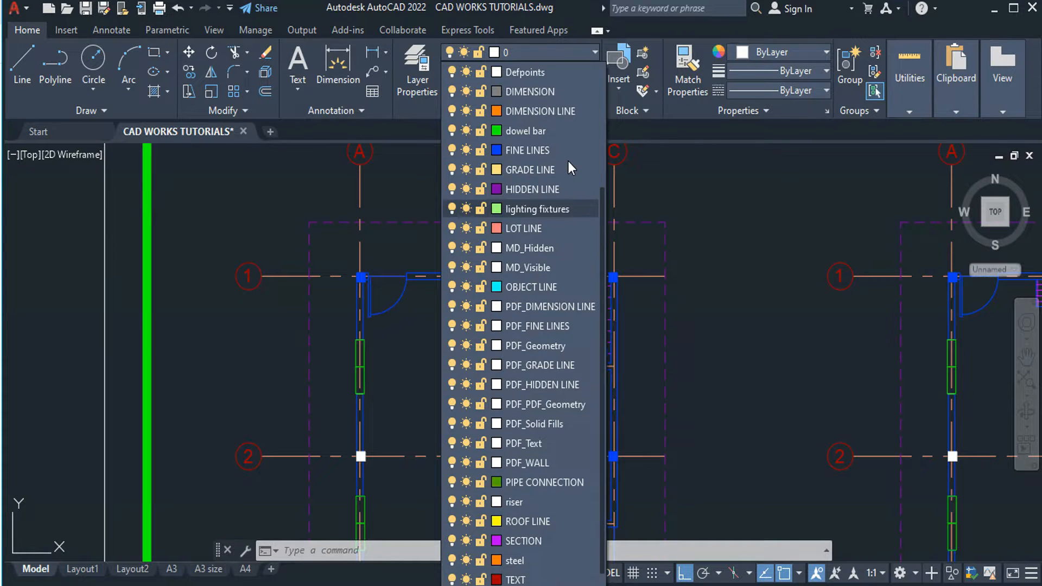
pyautogui.scroll(3, 567, 147)
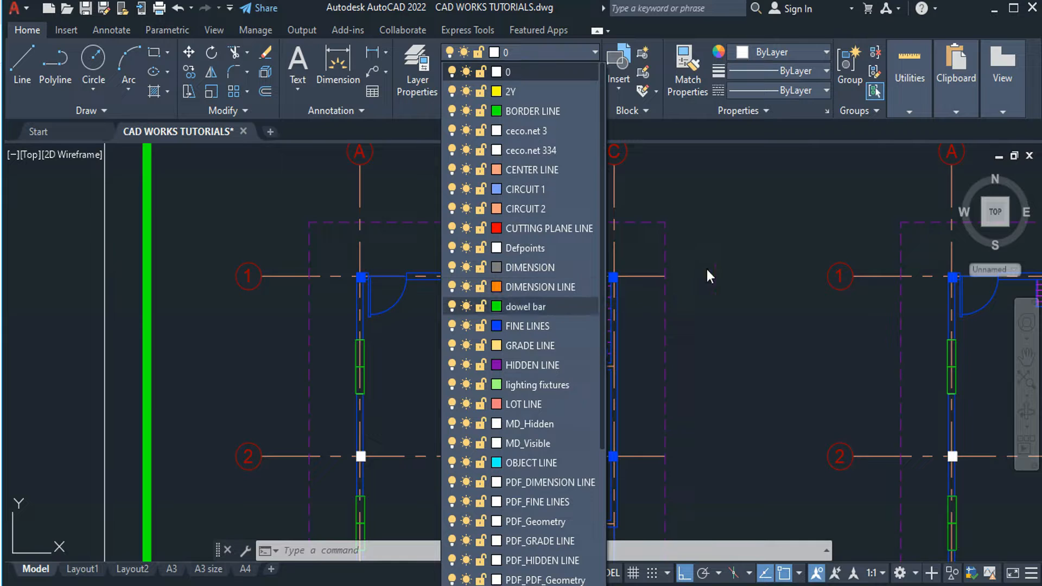
pyautogui.scroll(-4, 529, 412)
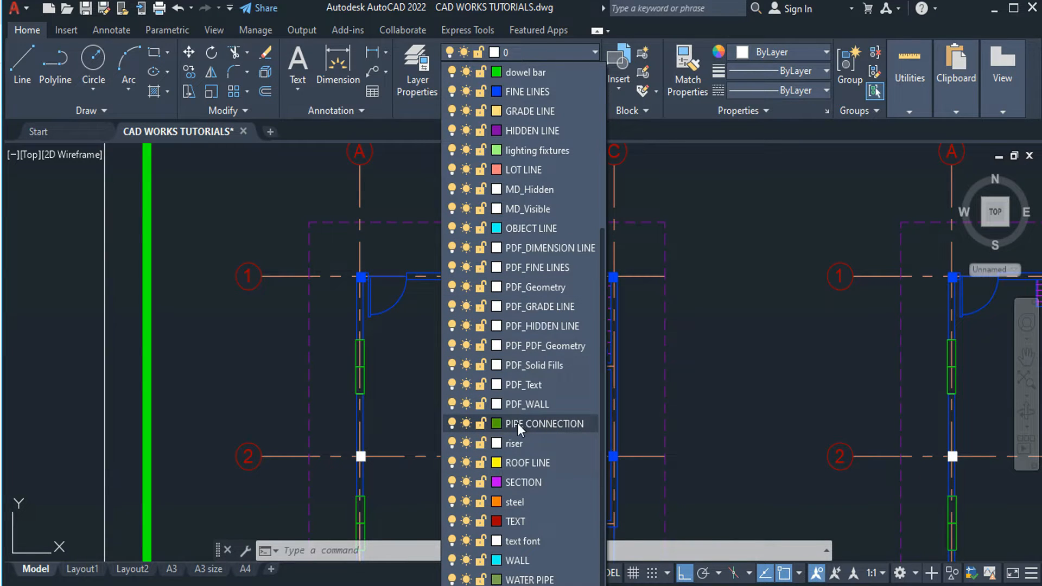
pyautogui.click(741, 382)
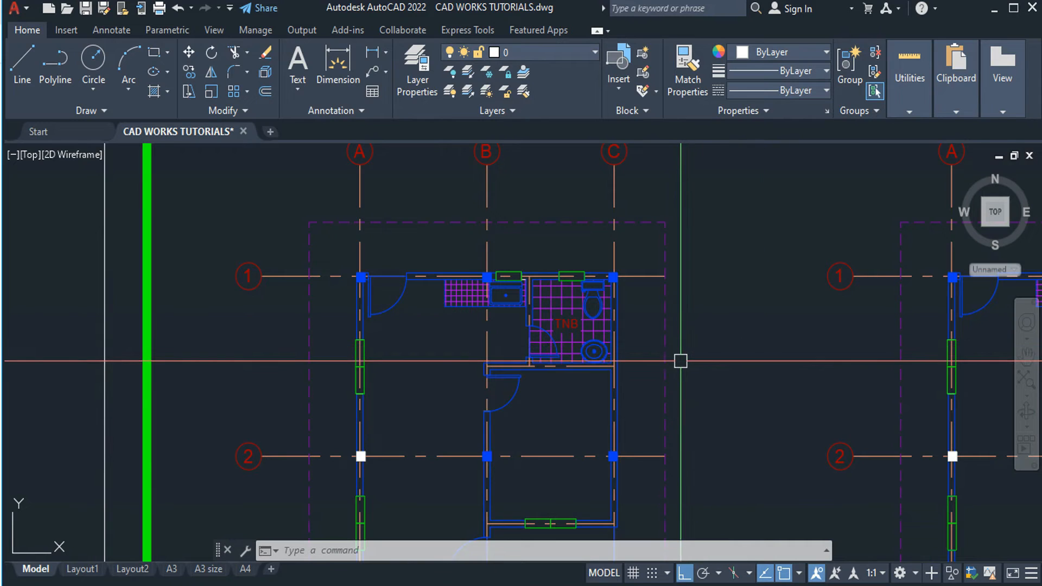
# Draw a horizontal line 0.2 long in the empty space between the two floor plans.
pyautogui.scroll(2, 678, 282)
pyautogui.moveTo(693, 262)
pyautogui.mouseDown(button='middle')
pyautogui.moveTo(542, 257)
pyautogui.moveTo(553, 296)
pyautogui.mouseUp(button='middle')
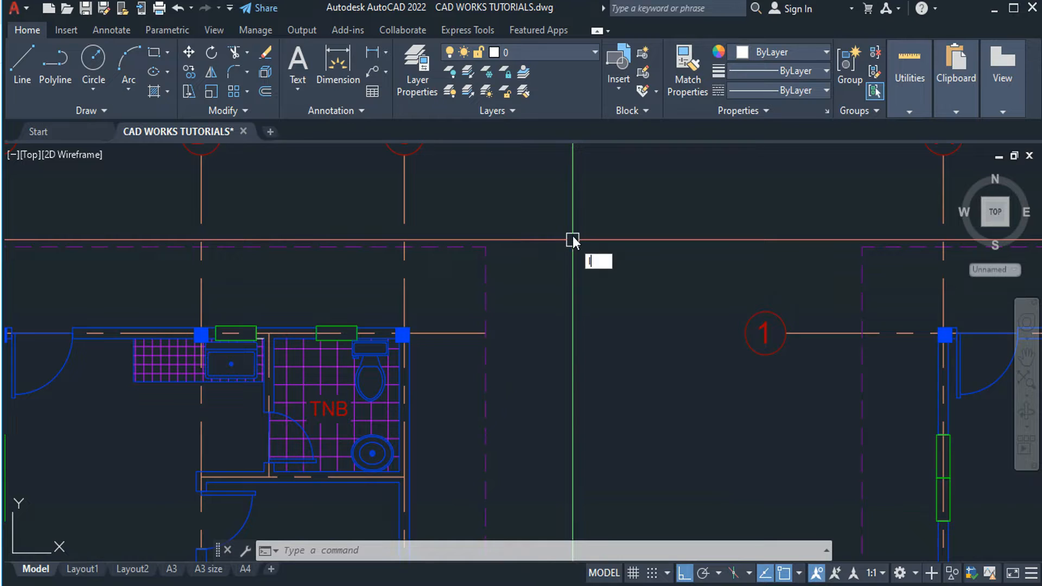
pyautogui.press('Return')
pyautogui.scroll(4, 575, 271)
pyautogui.click(660, 256)
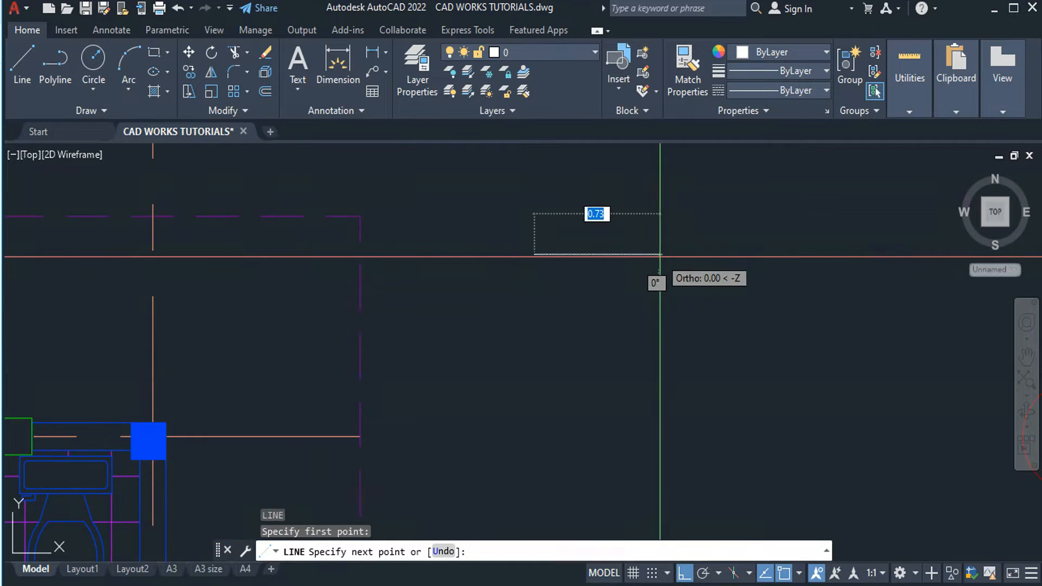
pyautogui.press('Escape')
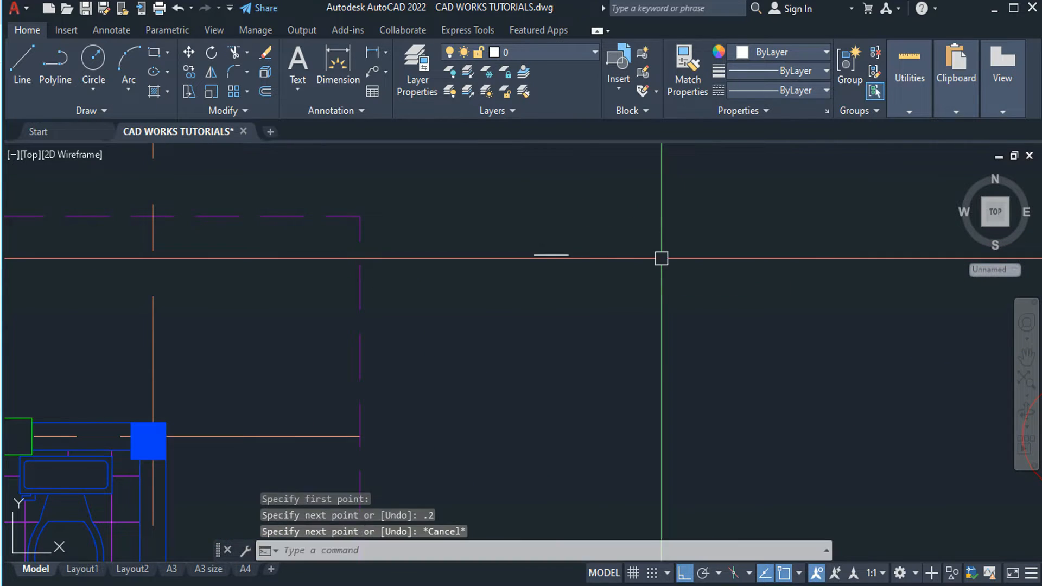
# Draw a vertical line 0.05 long beside the left end of the 0.2 horizontal line.
pyautogui.scroll(2, 490, 262)
pyautogui.press('Return')
pyautogui.click(494, 267)
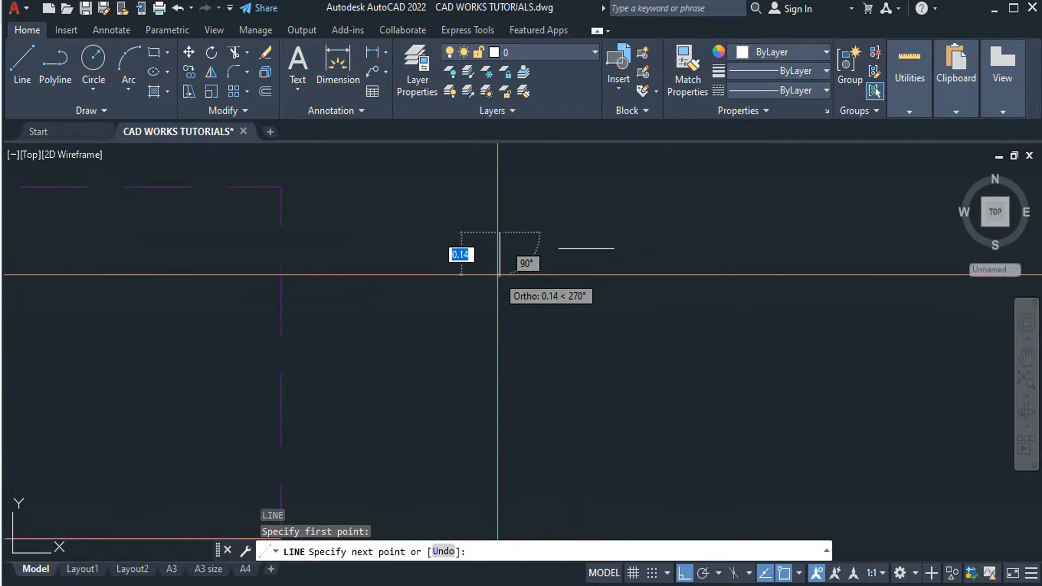
pyautogui.write('.0')
pyautogui.press('Return')
pyautogui.press('Escape')
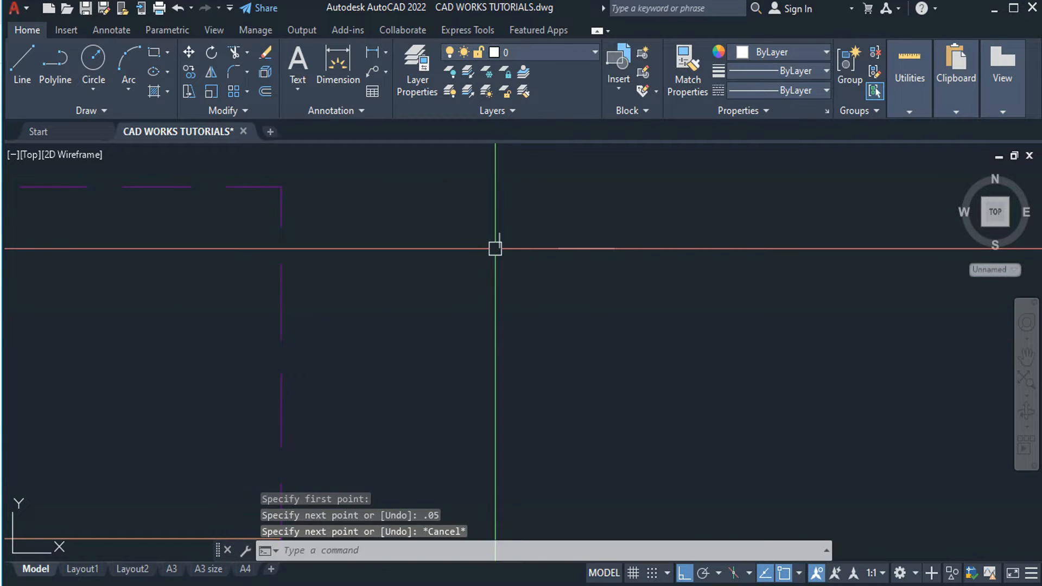
# Erase the 0.05 vertical line beside the horizontal line.
pyautogui.click(516, 224)
pyautogui.click(483, 246)
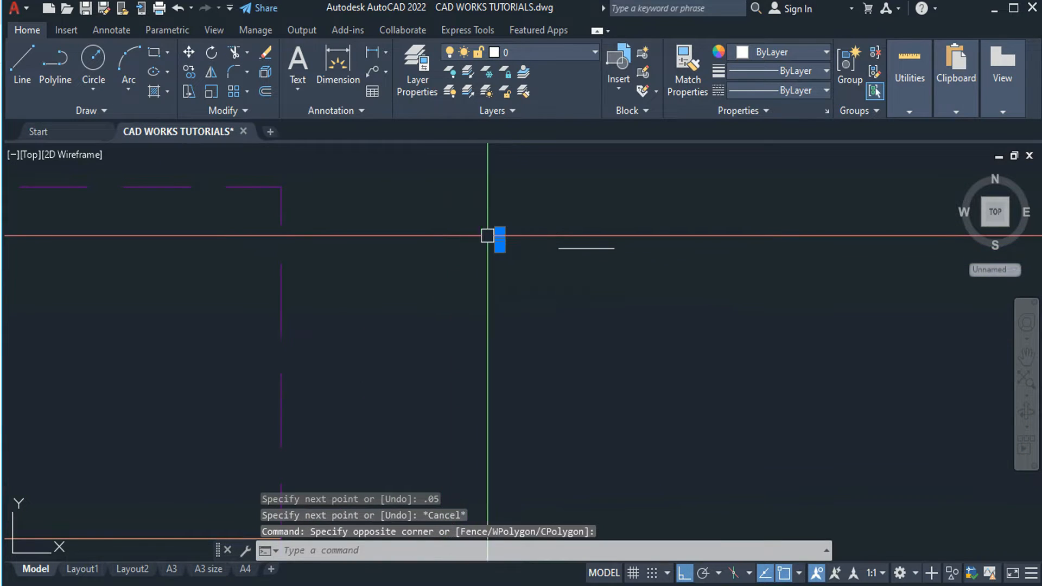
pyautogui.press('Escape')
pyautogui.scroll(4, 506, 235)
pyautogui.click(503, 229)
pyautogui.click(465, 249)
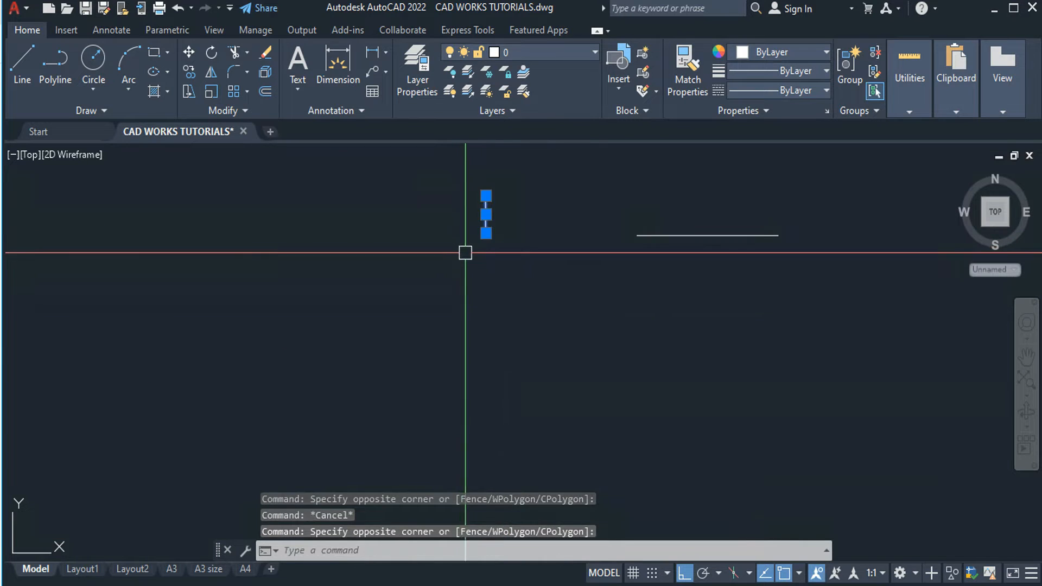
pyautogui.press('Escape')
pyautogui.click(525, 230)
pyautogui.click(432, 273)
pyautogui.write('e')
pyautogui.press('Return')
# Draw a vertical line 0.1 long to the left of the horizontal line.
pyautogui.write('l')
pyautogui.press('Return')
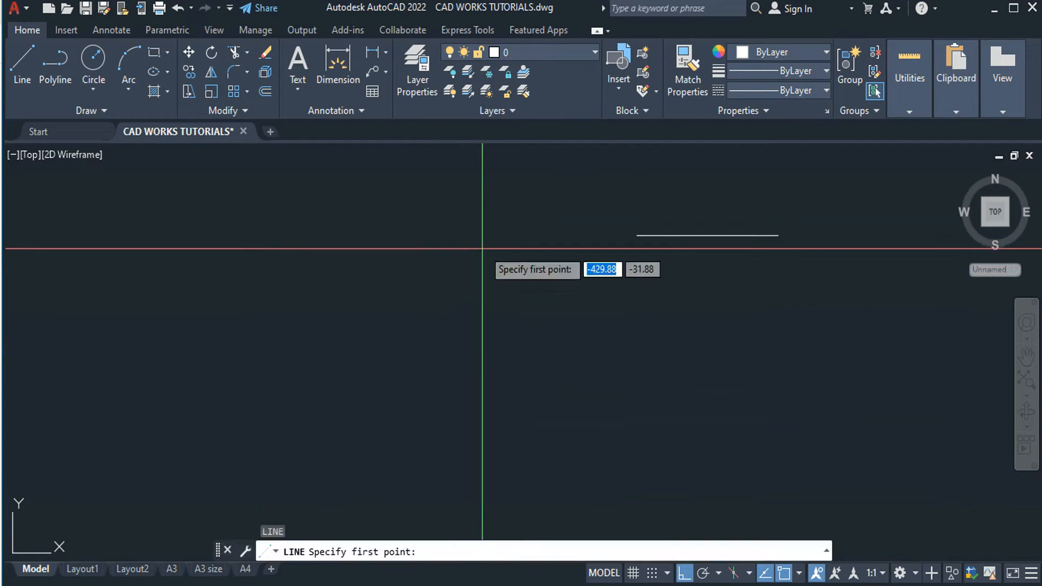
pyautogui.click(484, 272)
pyautogui.press('Escape')
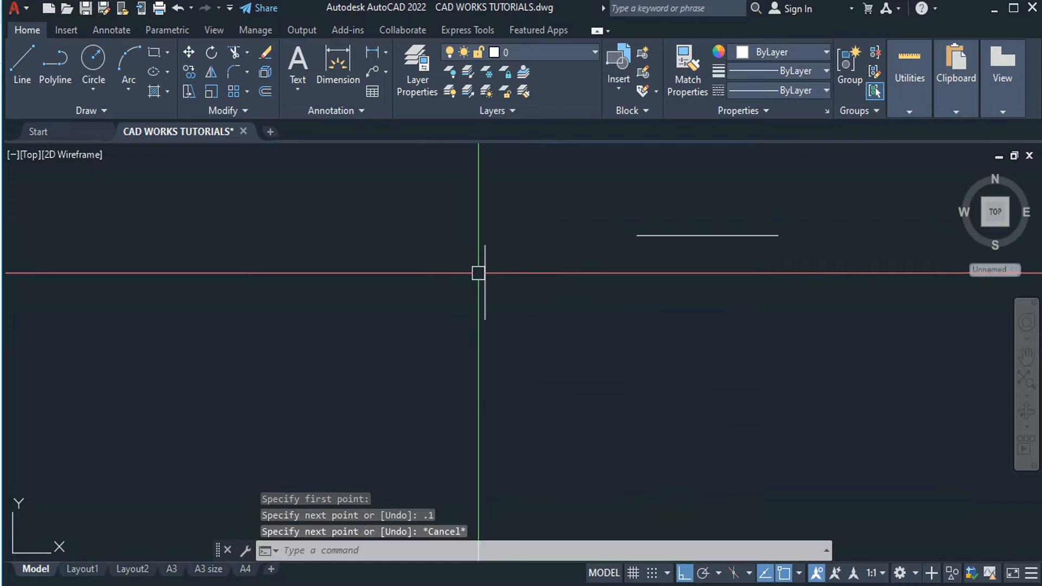
# Move the 0.1 vertical line by its midpoint onto the left endpoint of the horizontal line.
pyautogui.click(516, 275)
pyautogui.click(429, 306)
pyautogui.write('m')
pyautogui.press('Return')
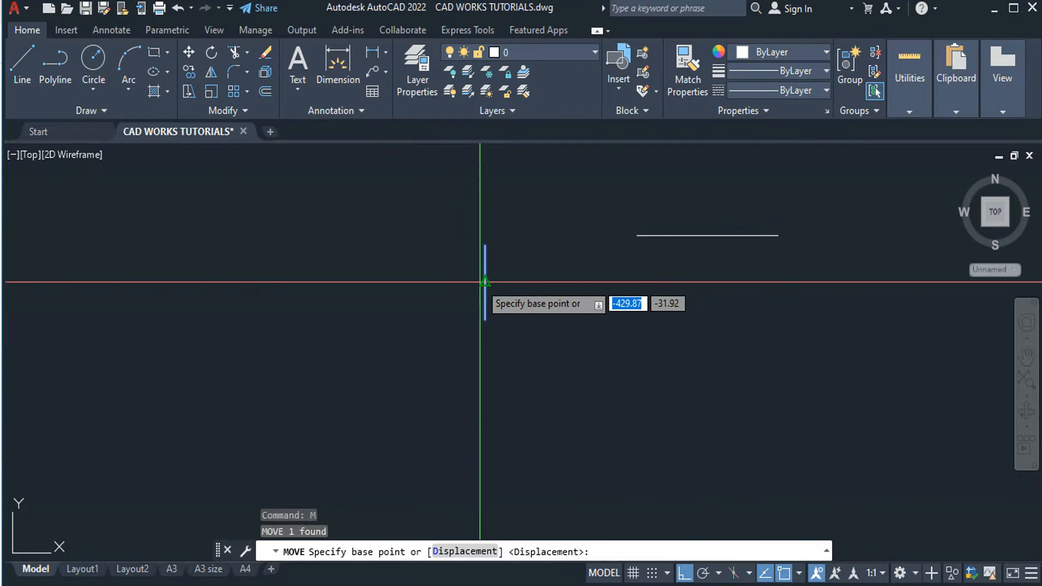
pyautogui.click(484, 283)
pyautogui.click(637, 236)
pyautogui.press('Escape')
# Copy the vertical end line from its midpoint to the right endpoint of the horizontal line.
pyautogui.moveTo(748, 362); pyautogui.dragTo(657, 363, button='middle')
pyautogui.click(580, 264)
pyautogui.click(511, 304)
pyautogui.write('co')
pyautogui.press('Return')
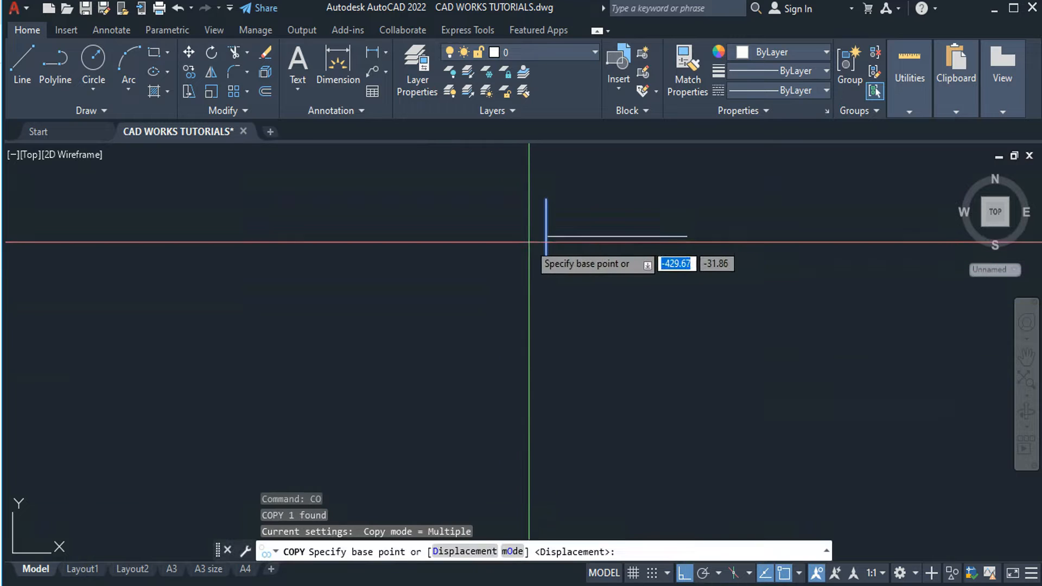
pyautogui.click(546, 236)
pyautogui.click(687, 236)
pyautogui.press('Escape')
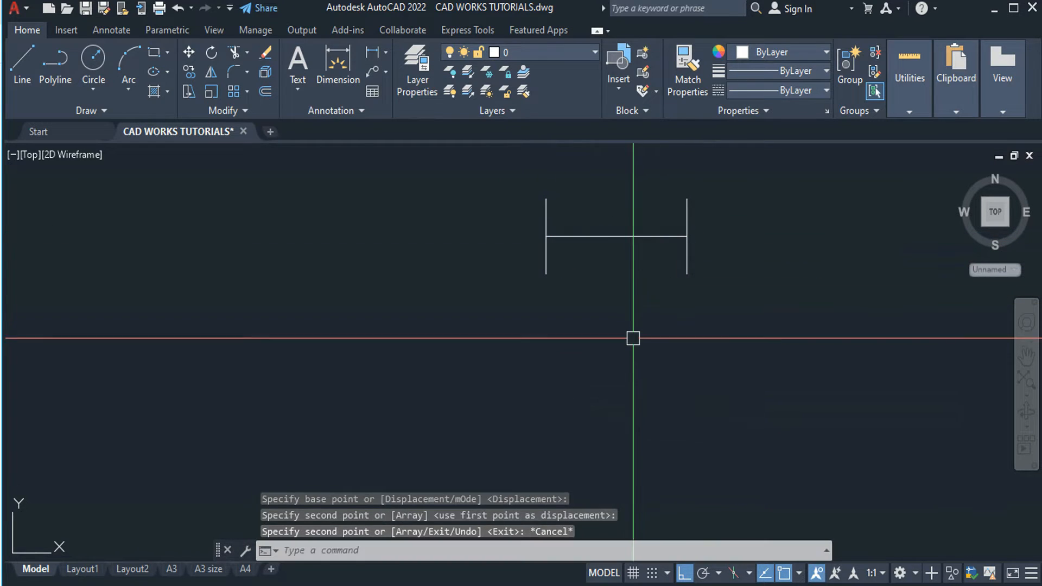
pyautogui.write('l')
pyautogui.press('Return')
pyautogui.press('Escape')
# Copy the left vertical line from its upper endpoint to the horizontal line's midpoint to form the tee's downward branch.
pyautogui.click(562, 180)
pyautogui.click(483, 204)
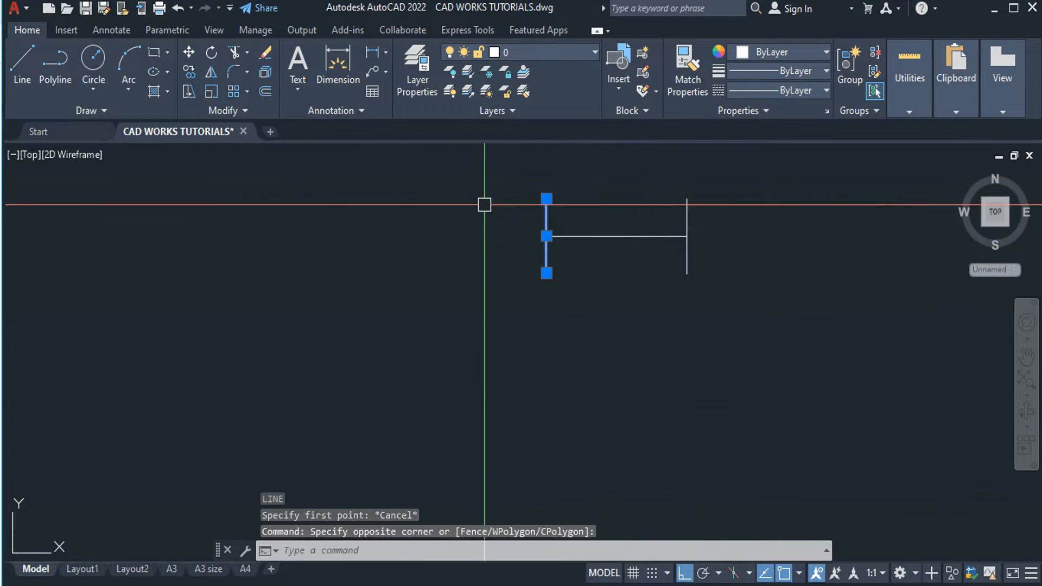
pyautogui.write('co')
pyautogui.press('Return')
pyautogui.click(546, 199)
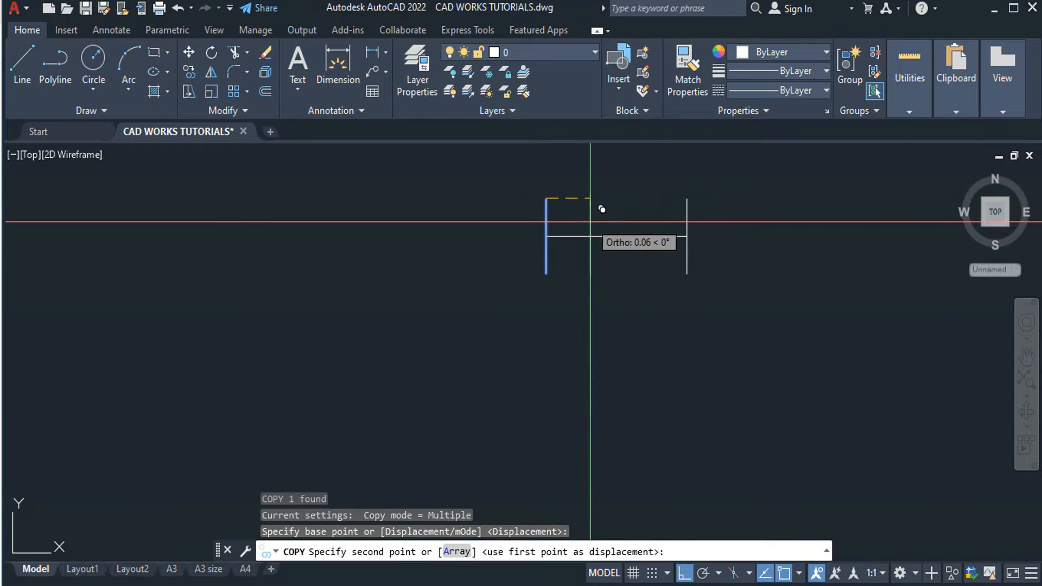
pyautogui.click(616, 236)
pyautogui.press('Escape')
# Draw a horizontal line 0.1 long below the tee's vertical branch.
pyautogui.write('l')
pyautogui.press('Return')
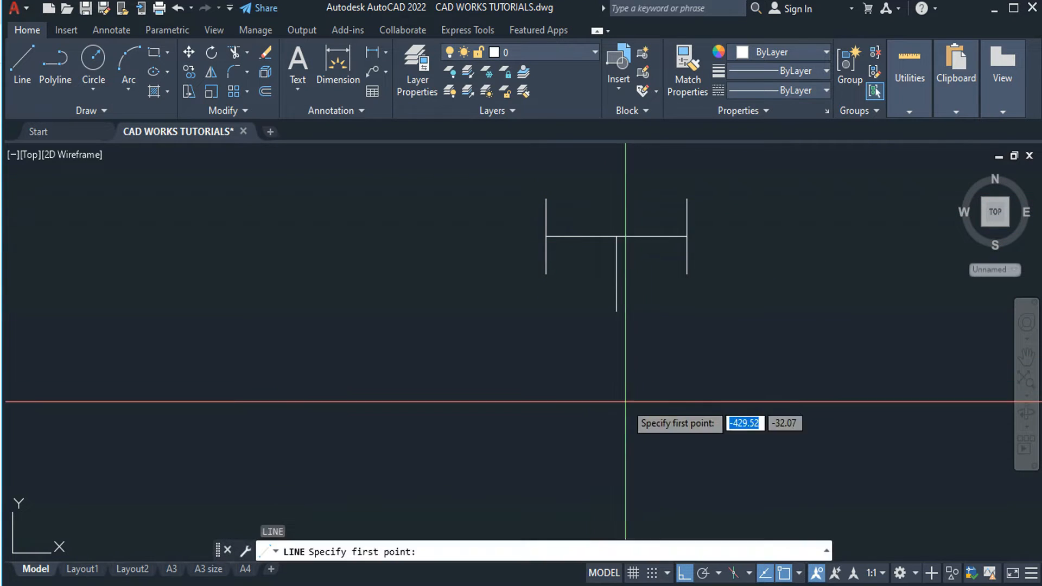
pyautogui.click(557, 350)
pyautogui.write('.1')
pyautogui.press('Return')
pyautogui.press('Escape')
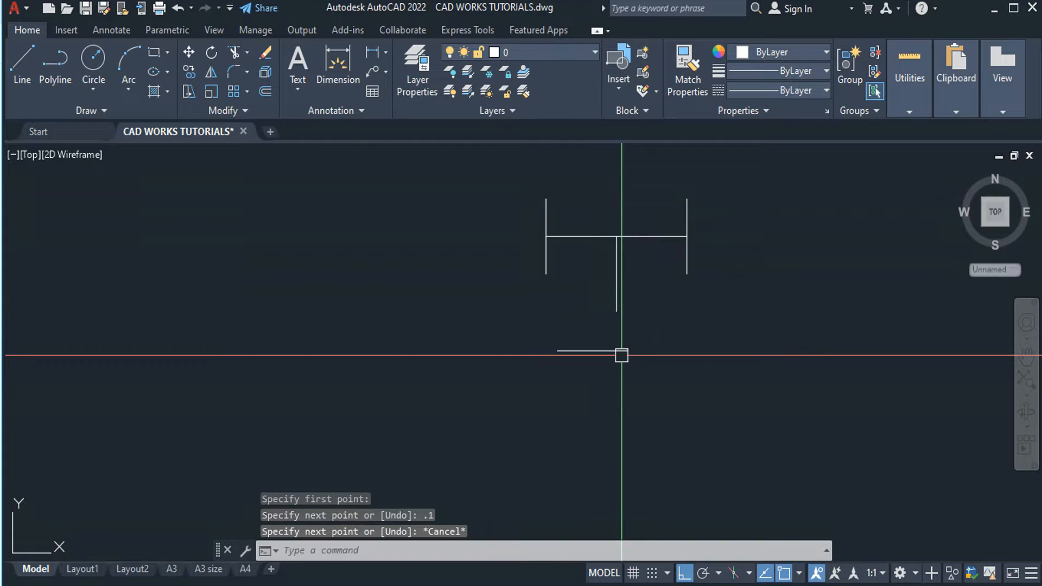
# Move the 0.1 horizontal line by its midpoint onto the lower endpoint of the tee's vertical branch.
pyautogui.click(646, 342)
pyautogui.click(582, 388)
pyautogui.write('m')
pyautogui.press('Return')
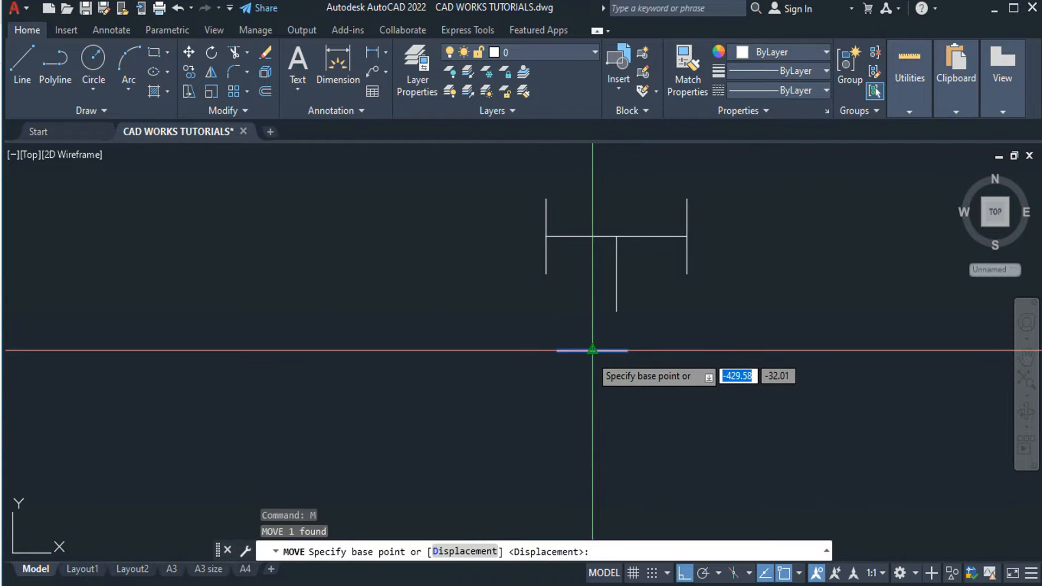
pyautogui.click(592, 350)
pyautogui.press('Escape')
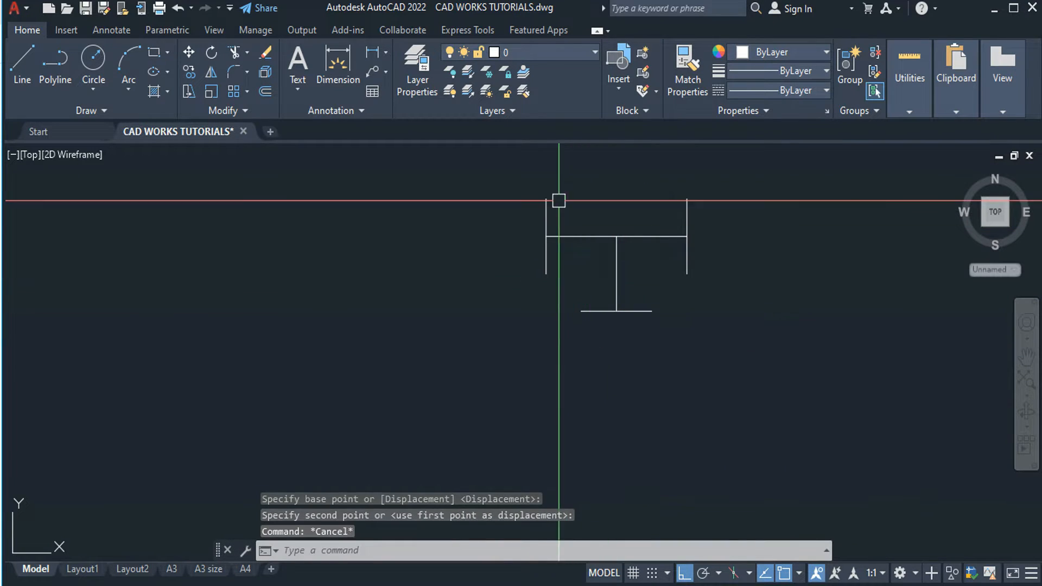
# Assign all lines of the tee symbol to the PIPE CONNECTION layer.
pyautogui.click(523, 174)
pyautogui.click(780, 395)
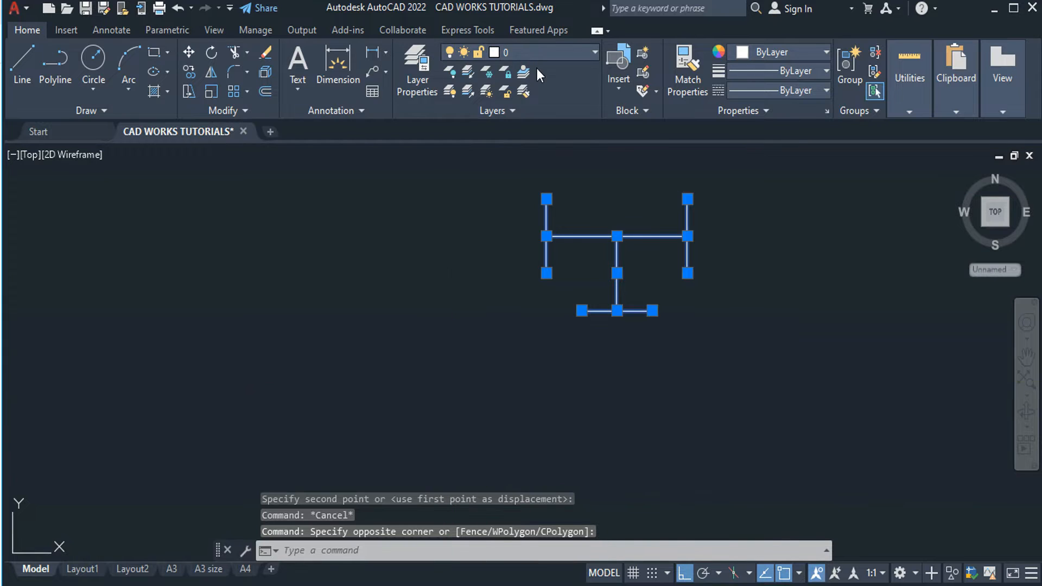
pyautogui.click(532, 53)
pyautogui.scroll(-4, 546, 327)
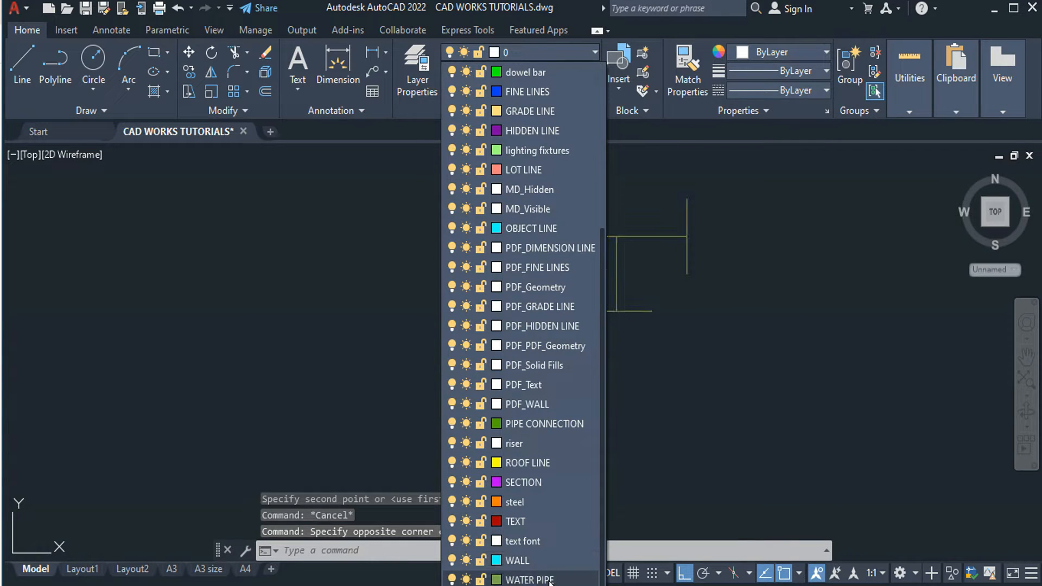
pyautogui.click(579, 426)
pyautogui.press('Escape')
# Group the five lines of the tee symbol into one object.
pyautogui.moveTo(671, 354); pyautogui.dragTo(671, 371, button='middle')
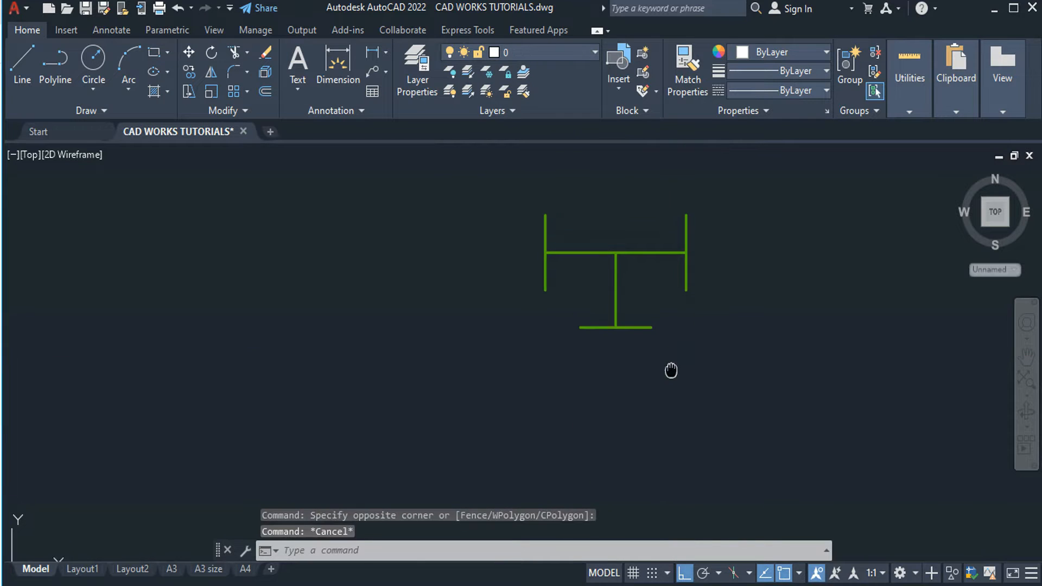
pyautogui.moveTo(727, 328); pyautogui.dragTo(637, 365, button='middle')
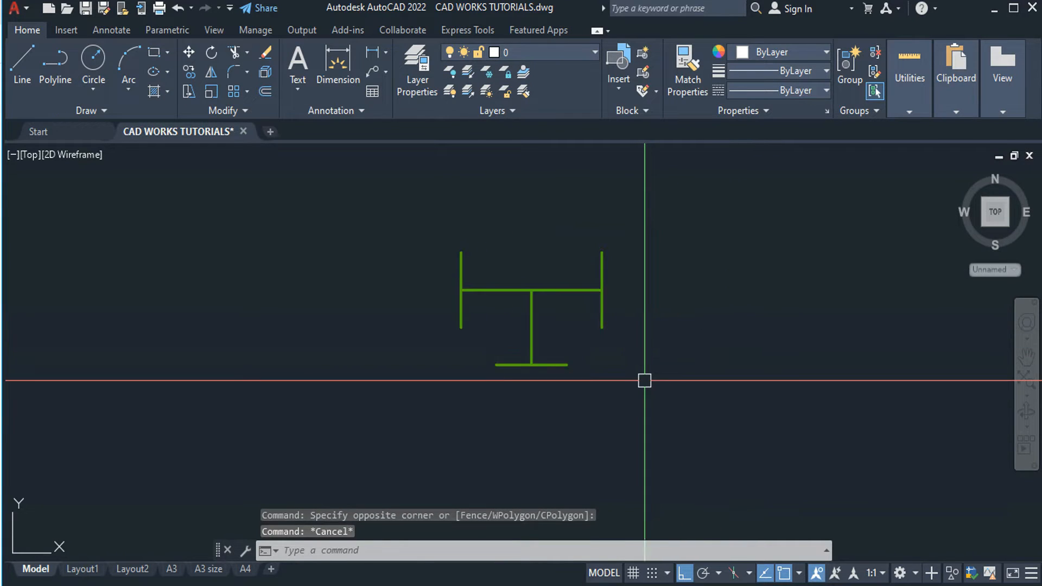
pyautogui.click(439, 244)
pyautogui.click(683, 407)
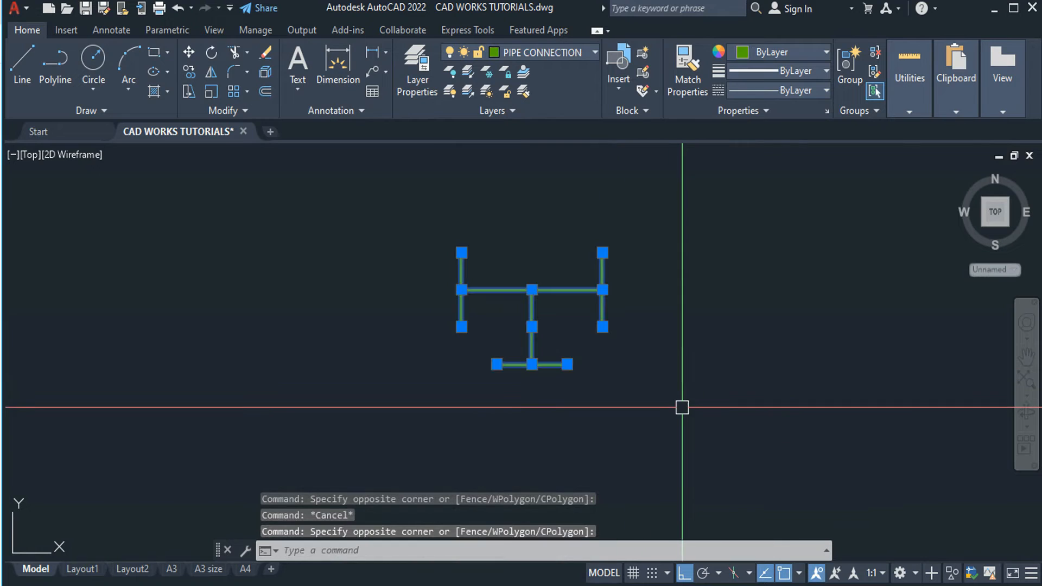
pyautogui.write('g')
pyautogui.press('Return')
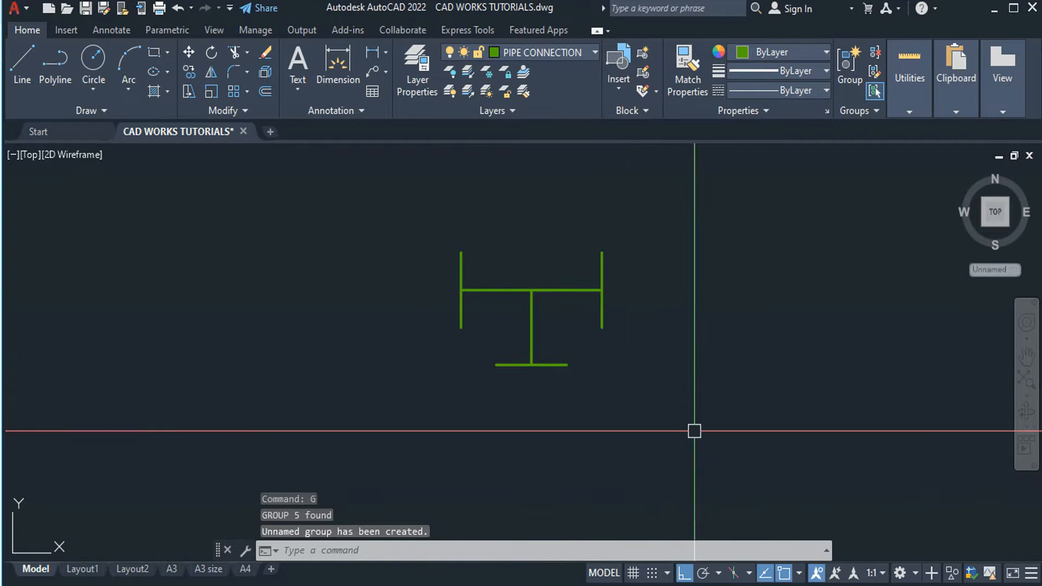
pyautogui.click(553, 290)
pyautogui.press('Escape')
pyautogui.click(617, 288)
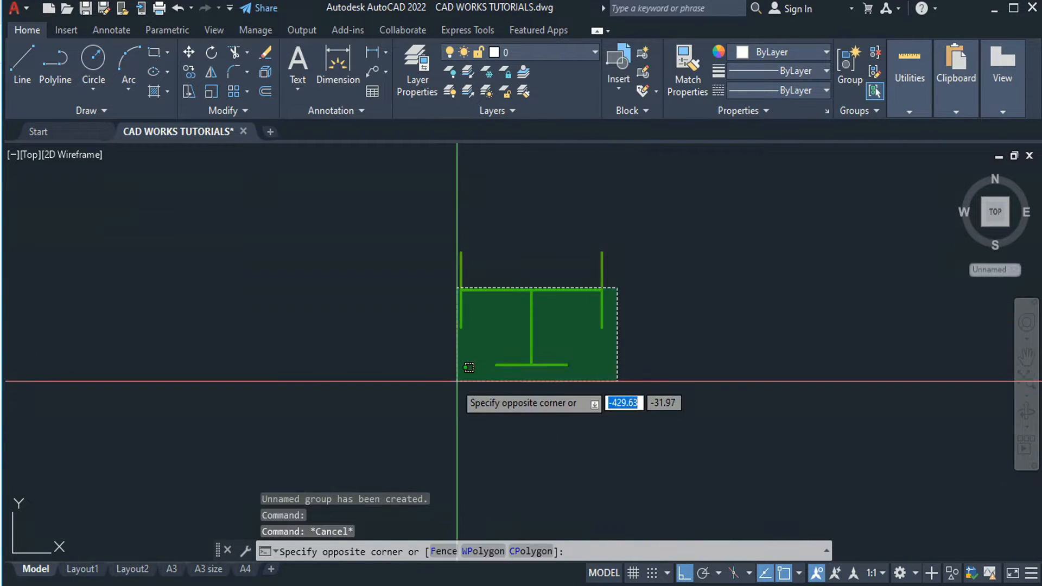
pyautogui.click(454, 388)
pyautogui.press('Escape')
pyautogui.scroll(-3, 493, 366)
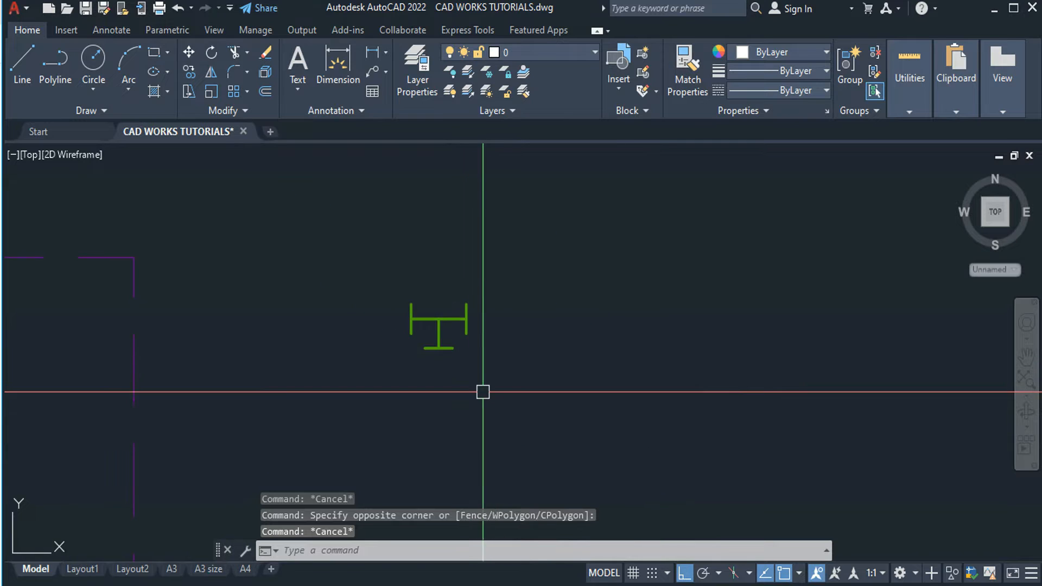
# Draw a horizontal line 0.1 long in the empty space to the right of the tee symbol.
pyautogui.write('l')
pyautogui.press('Return')
pyautogui.scroll(3, 505, 372)
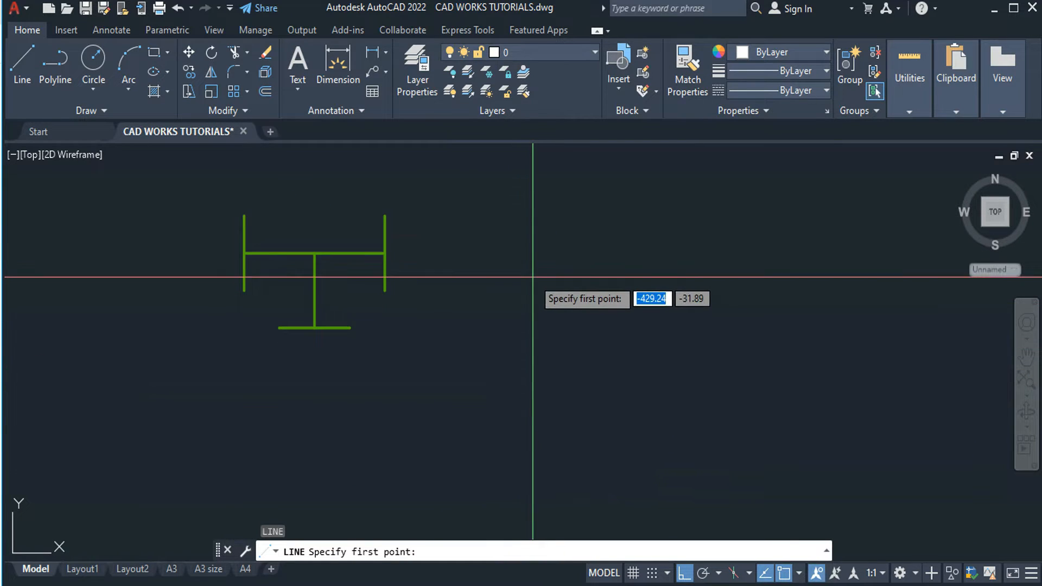
pyautogui.click(593, 246)
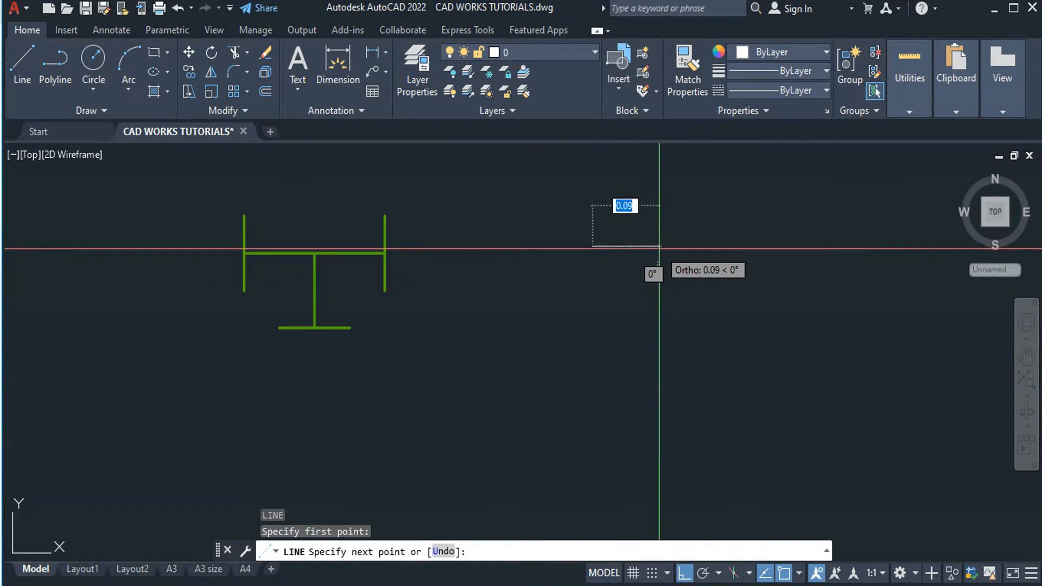
pyautogui.press('Return')
pyautogui.press('Escape')
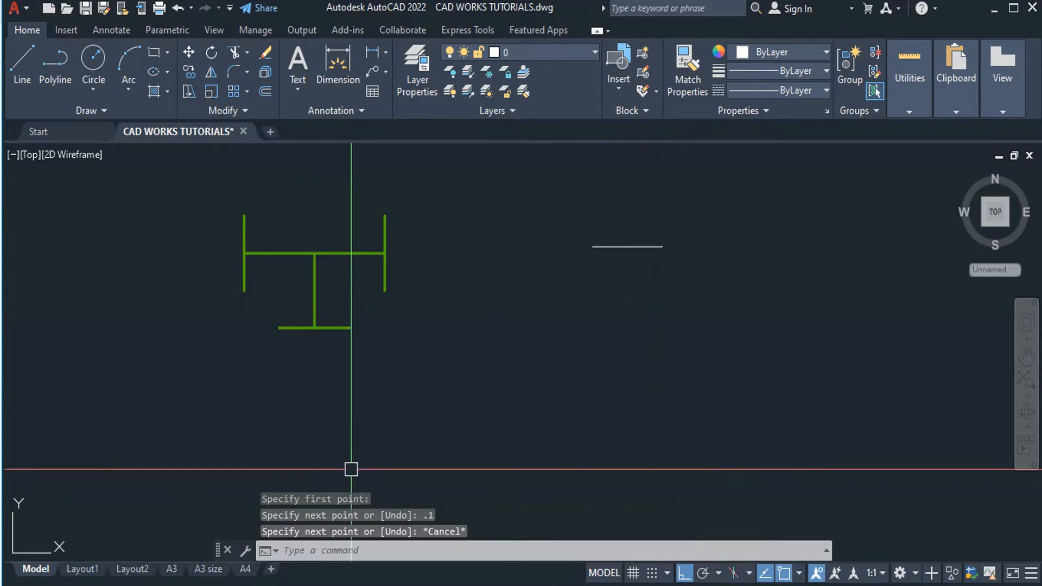
# Draw a vertical line 0.1 long downward from the left endpoint of the new horizontal line.
pyautogui.write('l')
pyautogui.press('Return')
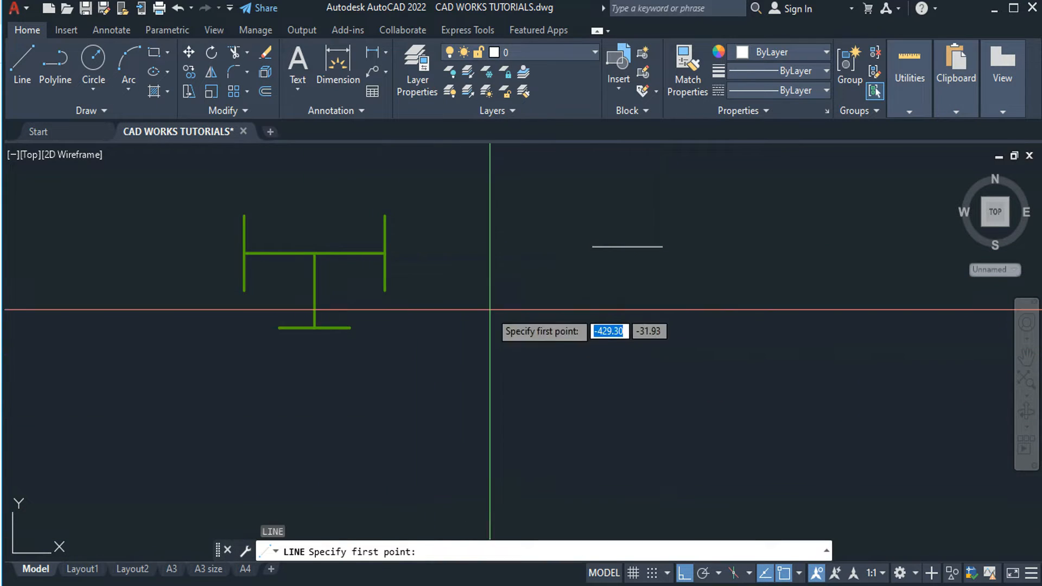
pyautogui.click(593, 246)
pyautogui.write('.1')
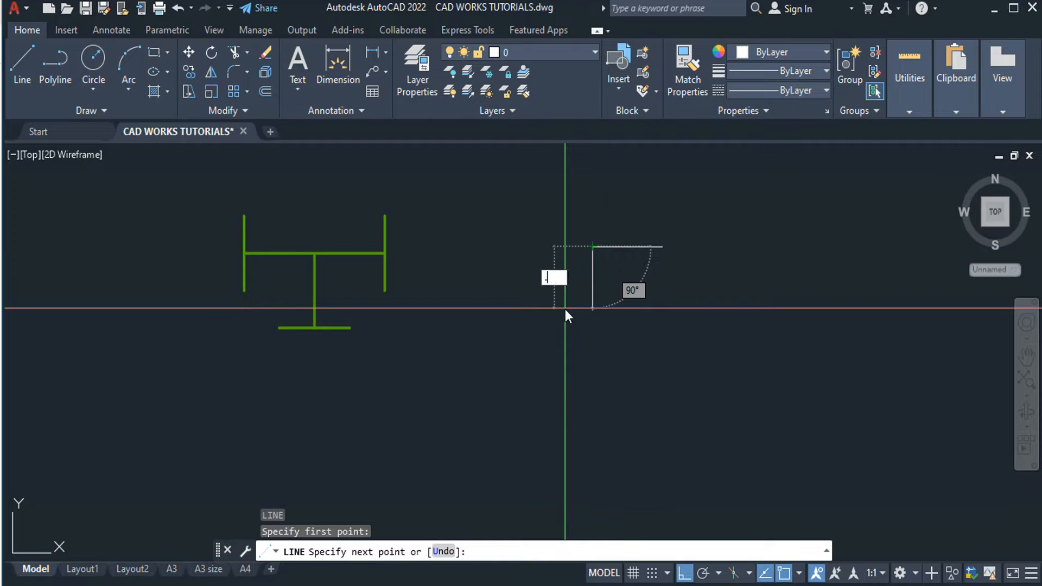
pyautogui.press('Return')
pyautogui.press('Escape')
# Fillet the corner between the horizontal and vertical lines with a radius of 0.05 to form an elbow.
pyautogui.write('f')
pyautogui.press('Return')
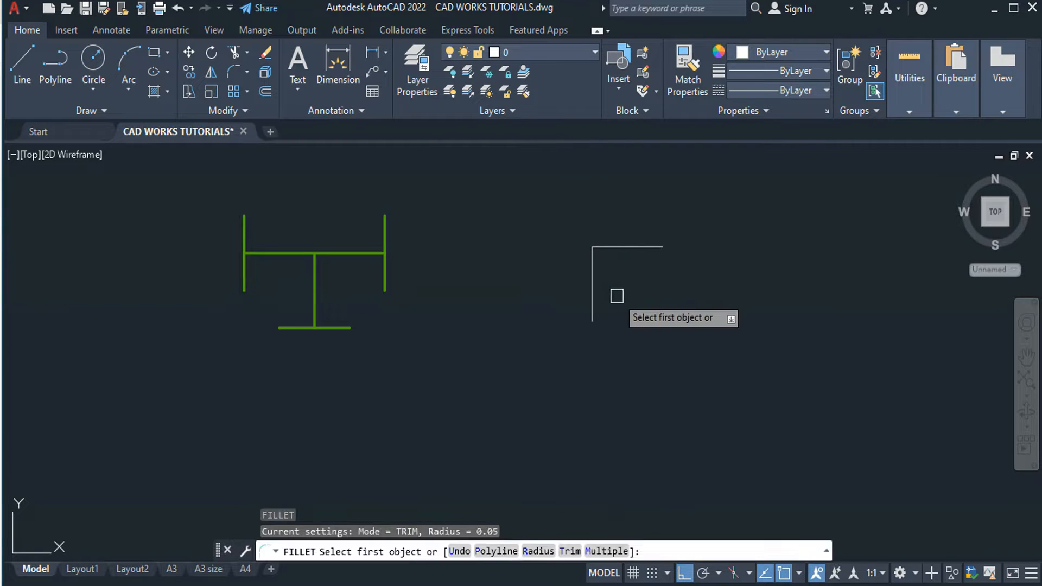
pyautogui.write('r')
pyautogui.press('Return')
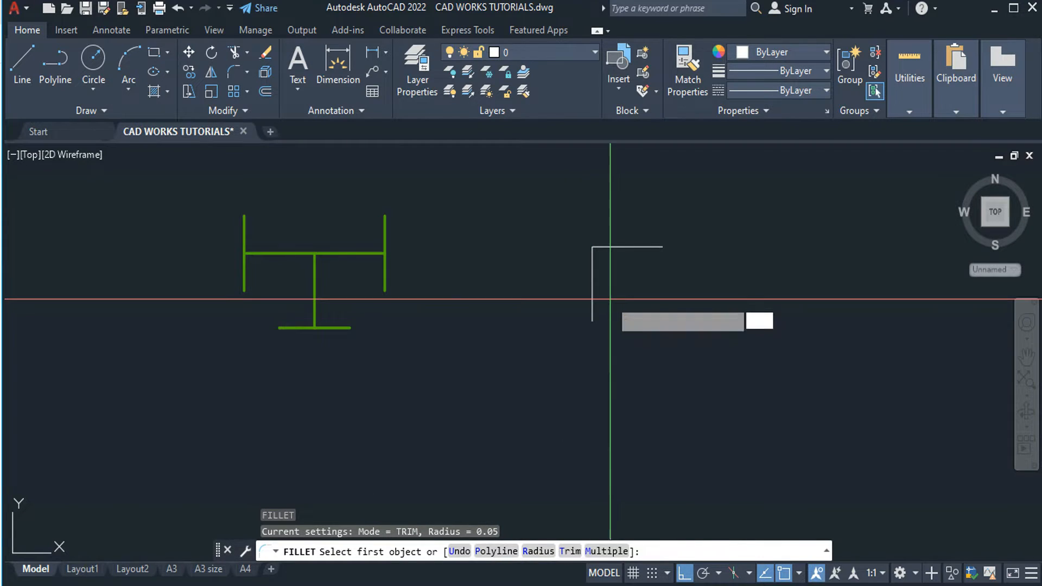
pyautogui.write('.05')
pyautogui.press('Return')
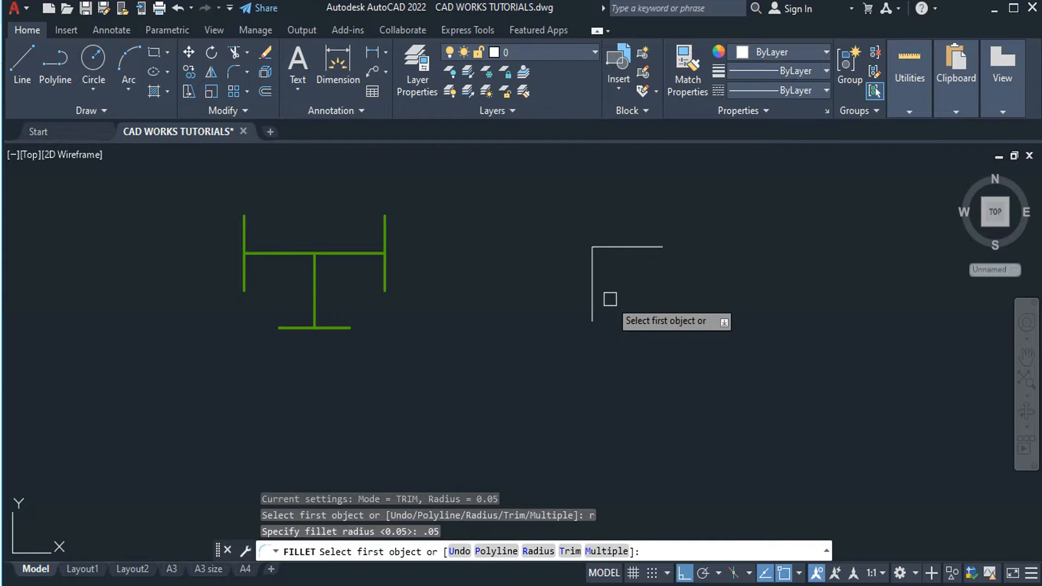
pyautogui.click(593, 296)
pyautogui.click(619, 245)
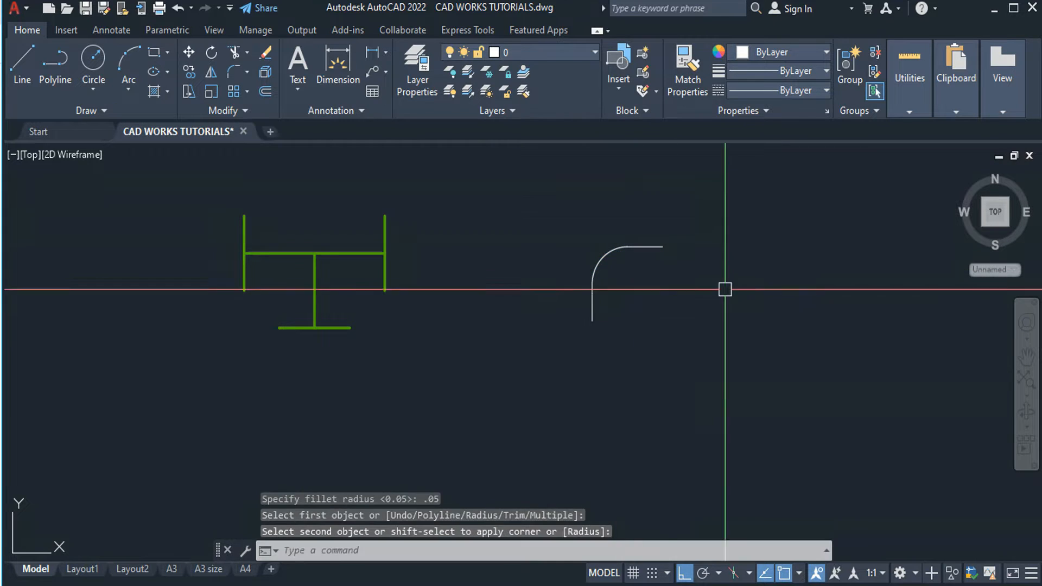
pyautogui.press('Escape')
pyautogui.press('Escape')
pyautogui.press('Escape')
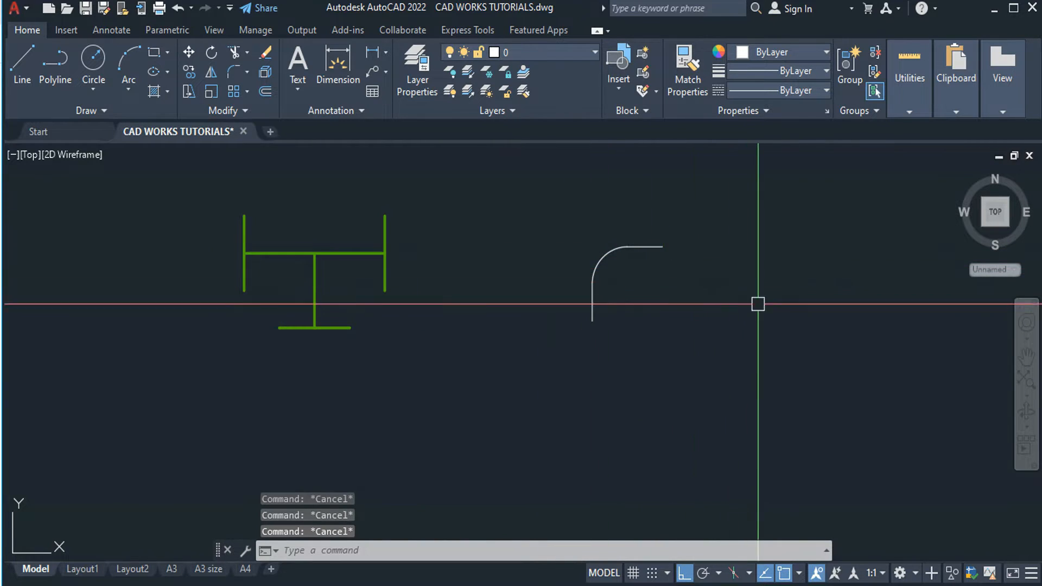
# Draw a separate vertical line 0.1 long just right of the elbow's horizontal end.
pyautogui.write('l')
pyautogui.press('Return')
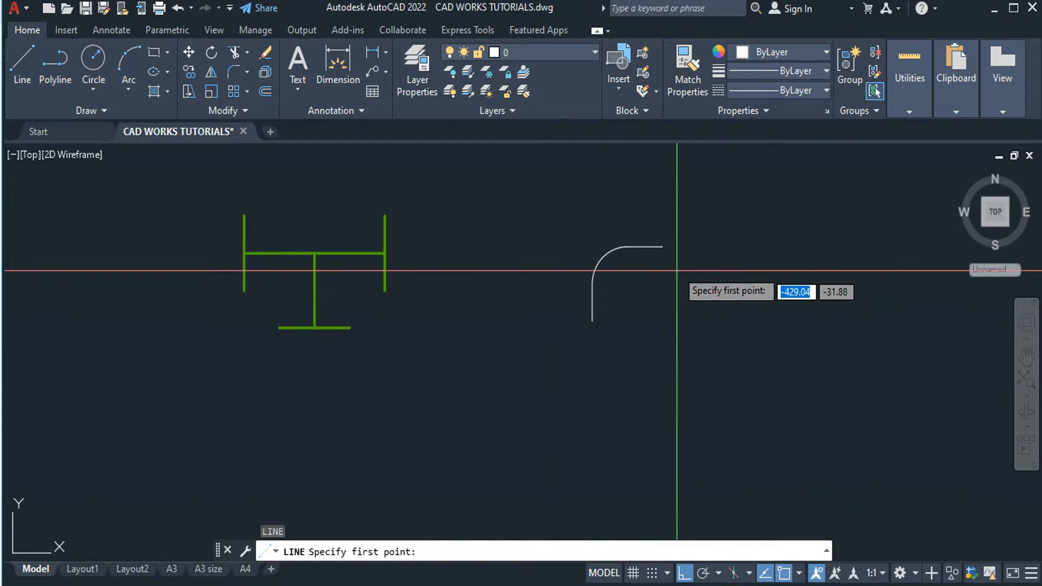
pyautogui.click(689, 201)
pyautogui.write('.1')
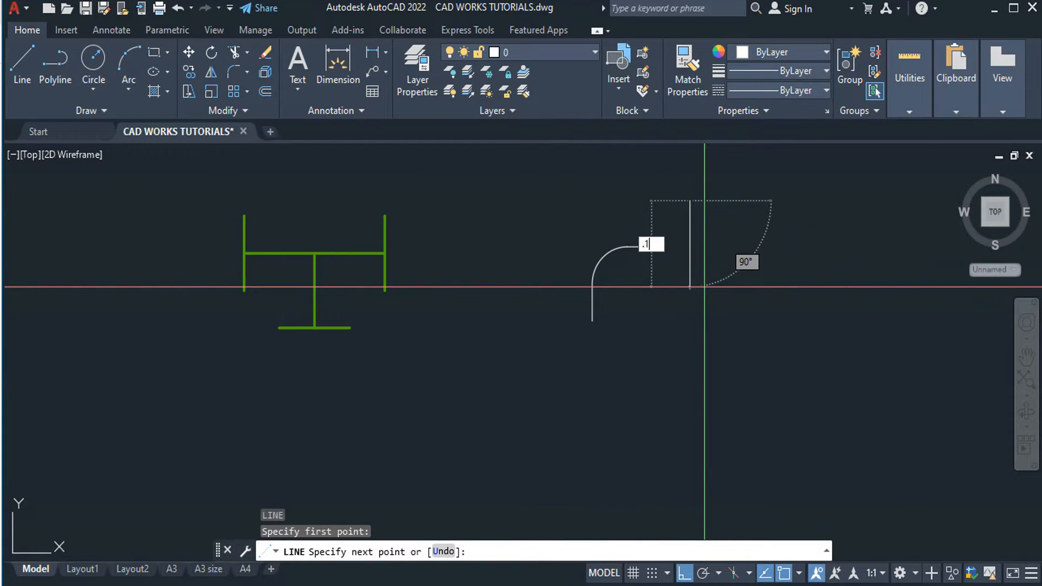
pyautogui.press('Return')
pyautogui.press('Escape')
# Draw a separate horizontal line 0.1 long below the elbow's vertical end.
pyautogui.press('Return')
pyautogui.click(572, 376)
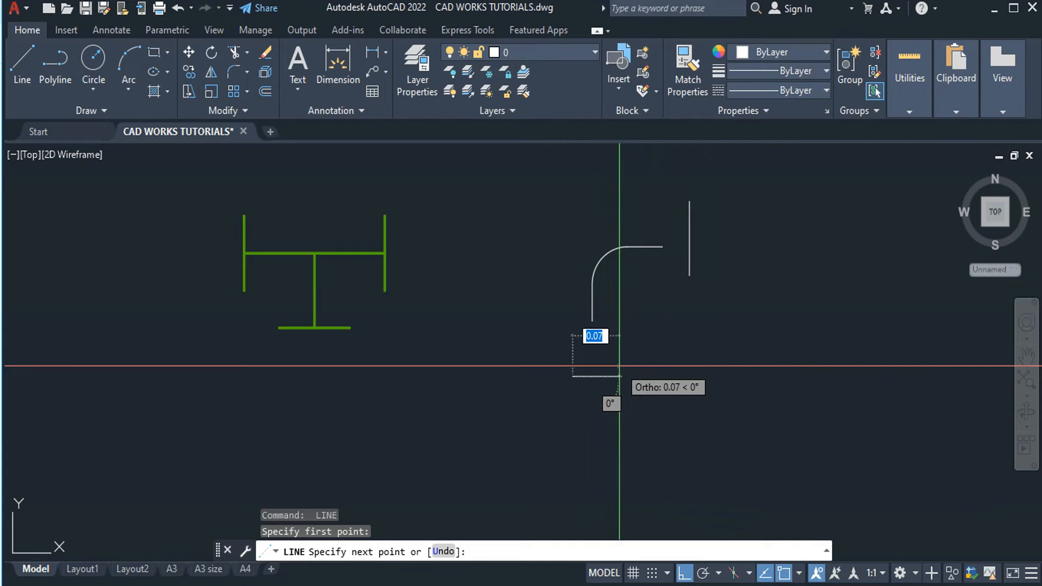
pyautogui.write('.1')
pyautogui.press('Return')
pyautogui.press('Escape')
# Move the separate horizontal line by its midpoint onto the lower endpoint of the elbow.
pyautogui.click(616, 365)
pyautogui.click(572, 423)
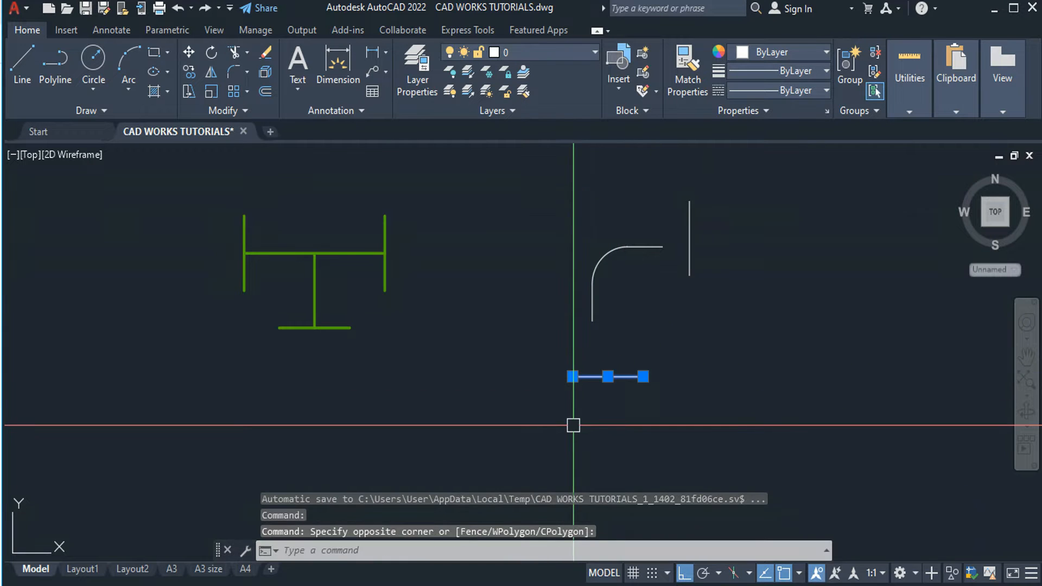
pyautogui.write('m')
pyautogui.press('Return')
pyautogui.click(607, 376)
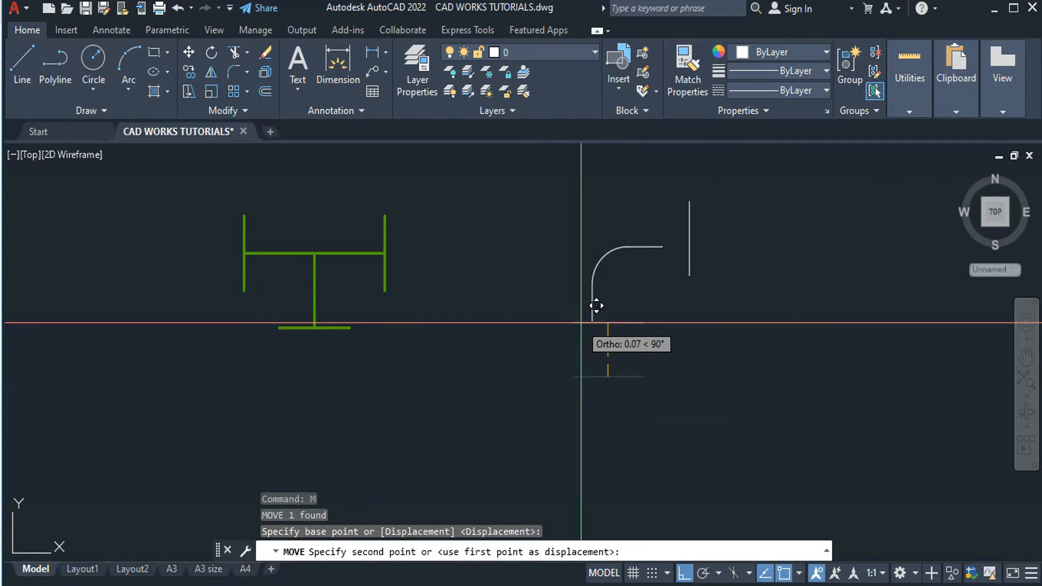
pyautogui.click(592, 321)
pyautogui.press('Escape')
# Move the separate vertical line by its midpoint onto the right endpoint of the elbow.
pyautogui.click(690, 273)
pyautogui.press('Return')
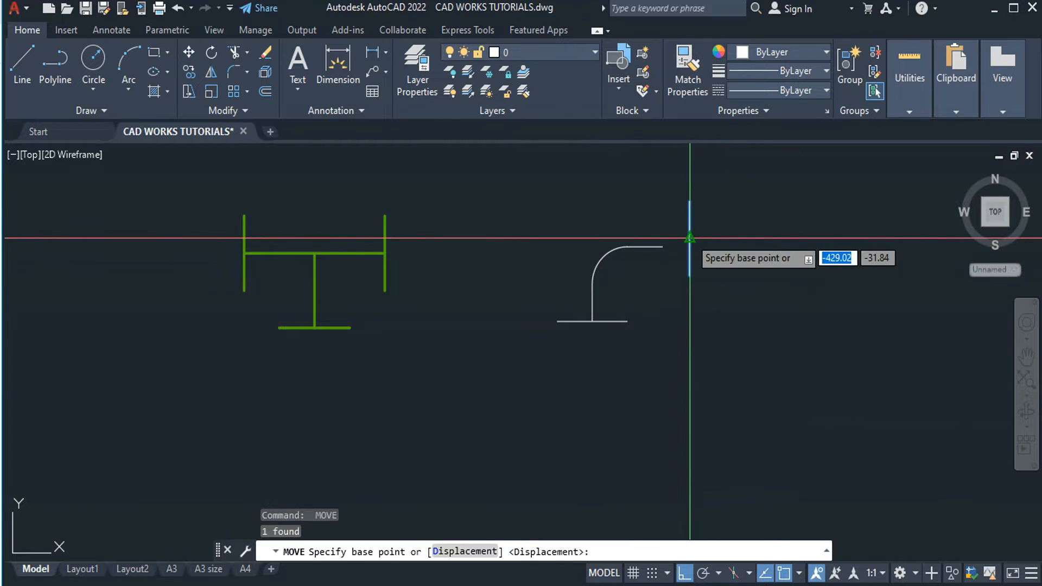
pyautogui.click(689, 237)
pyautogui.click(662, 246)
pyautogui.press('Escape')
# Assign all objects of the elbow symbol to the WATER PIPE layer.
pyautogui.click(700, 195)
pyautogui.click(559, 396)
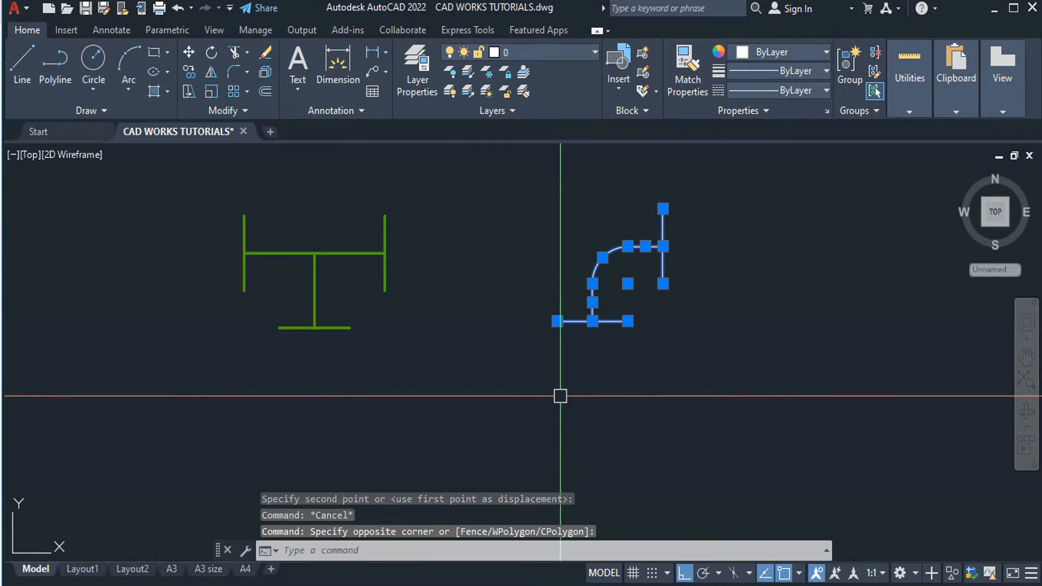
pyautogui.click(573, 55)
pyautogui.scroll(-3, 521, 434)
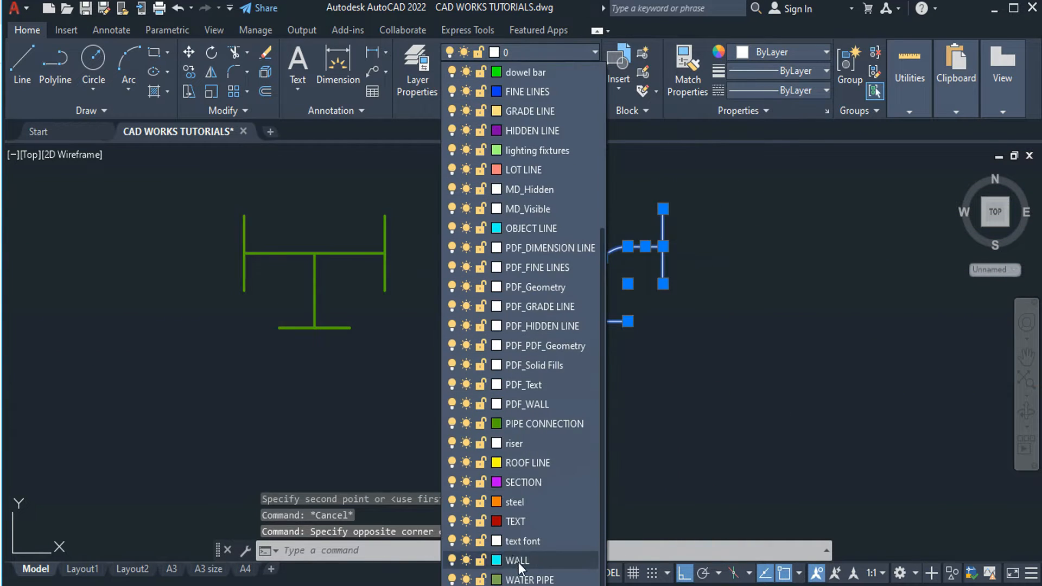
pyautogui.click(539, 580)
pyautogui.press('Escape')
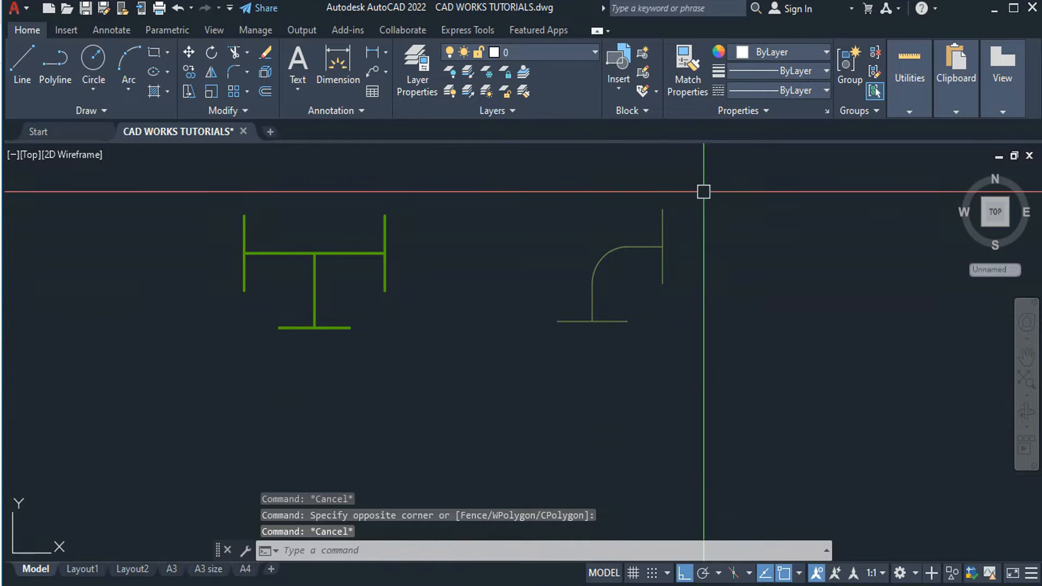
# Assign all objects of the elbow symbol to the PIPE CONNECTION layer.
pyautogui.click(705, 175)
pyautogui.click(513, 413)
pyautogui.click(562, 54)
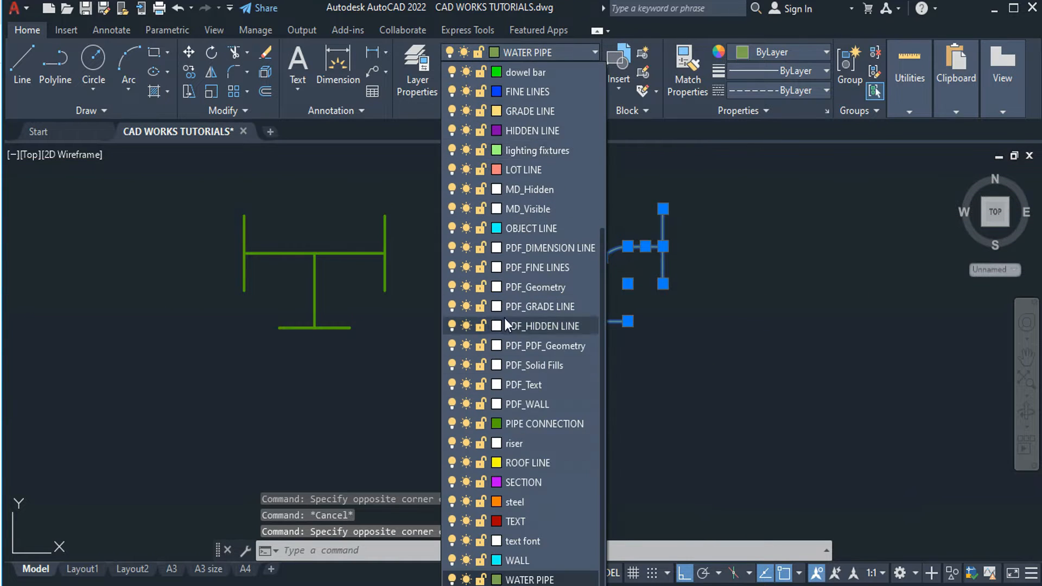
pyautogui.click(557, 427)
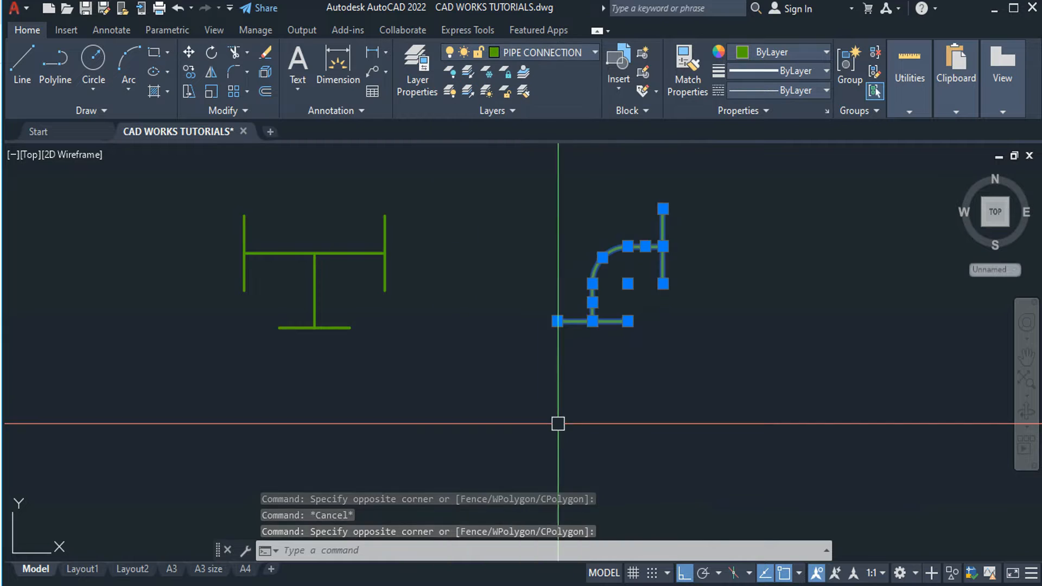
pyautogui.press('Escape')
pyautogui.press('Escape')
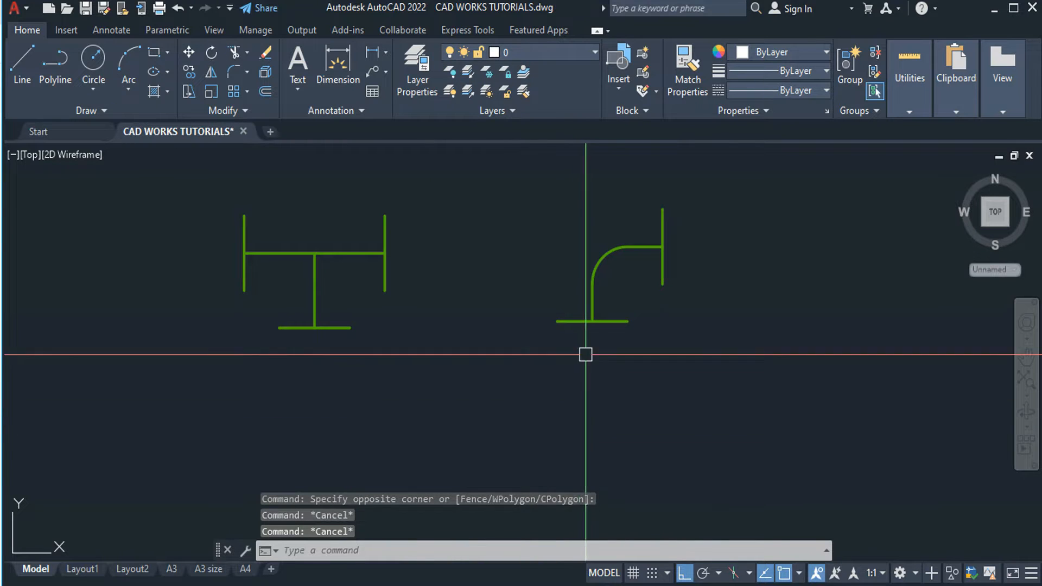
# Group the four lines and the arc of the elbow symbol into one object.
pyautogui.click(672, 210)
pyautogui.click(546, 383)
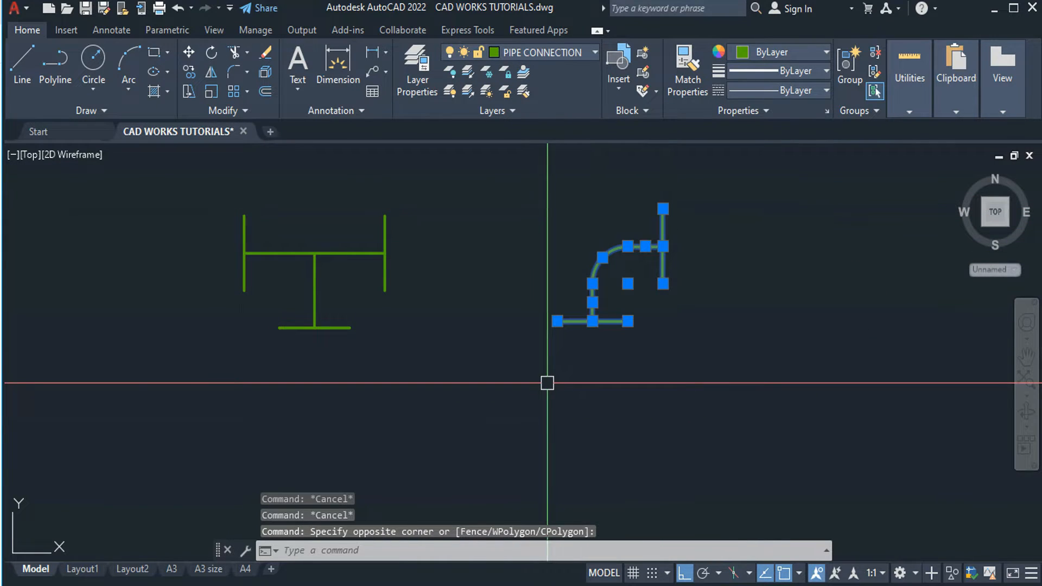
pyautogui.click(562, 57)
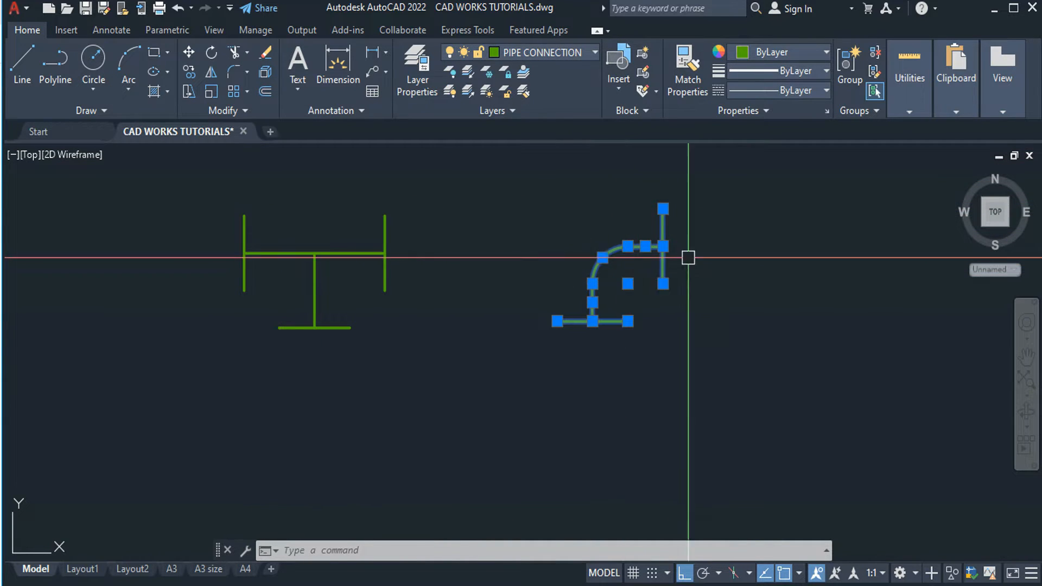
pyautogui.rightClick(722, 252)
pyautogui.moveTo(789, 406)
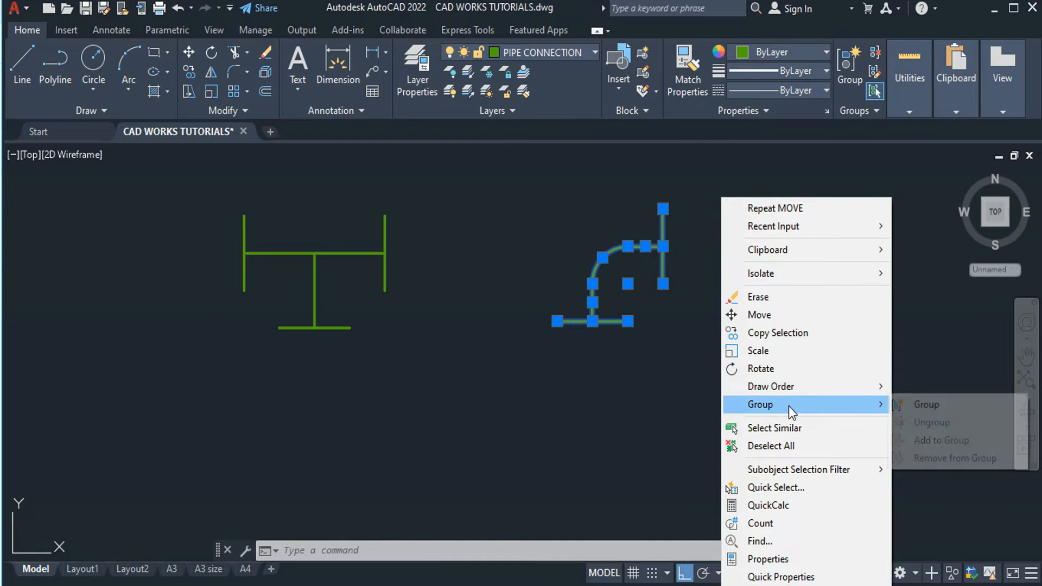
pyautogui.click(901, 404)
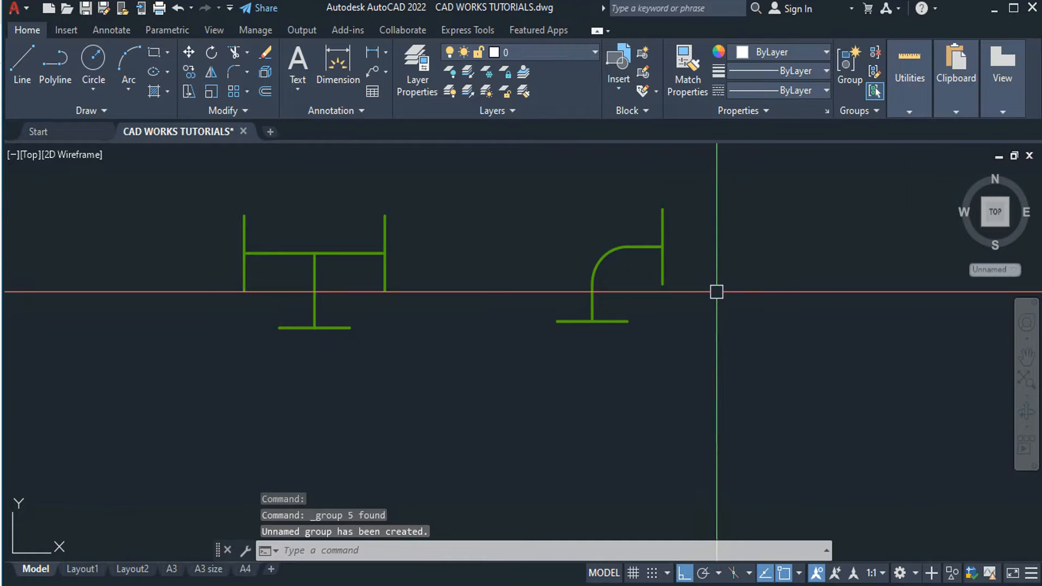
pyautogui.click(655, 237)
pyautogui.click(614, 256)
pyautogui.press('Escape')
# Make WATER PIPE the current layer for drawing the pipe lines.
pyautogui.scroll(-5, 675, 332)
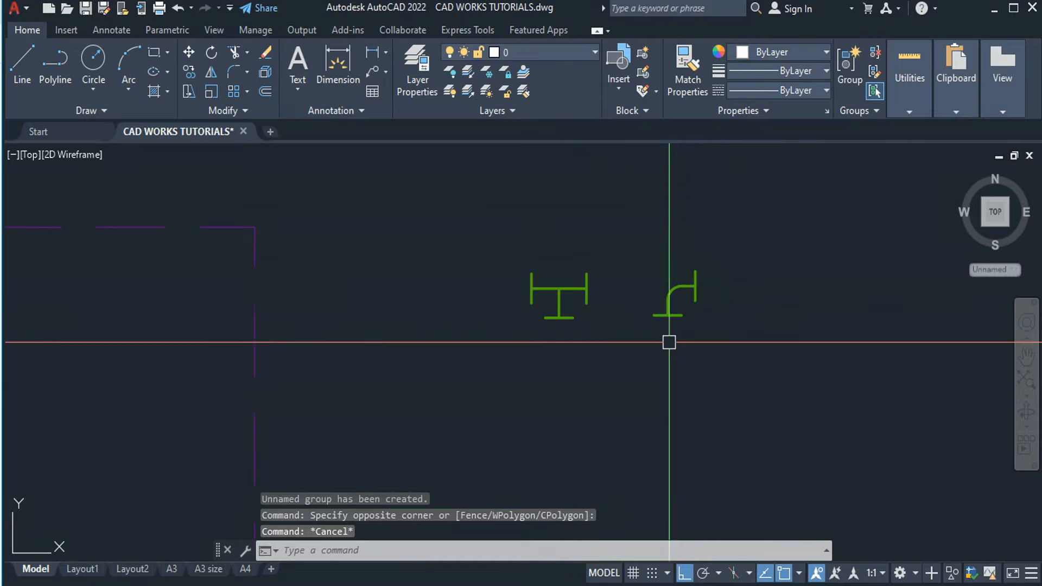
pyautogui.moveTo(613, 354); pyautogui.dragTo(665, 297, button='middle')
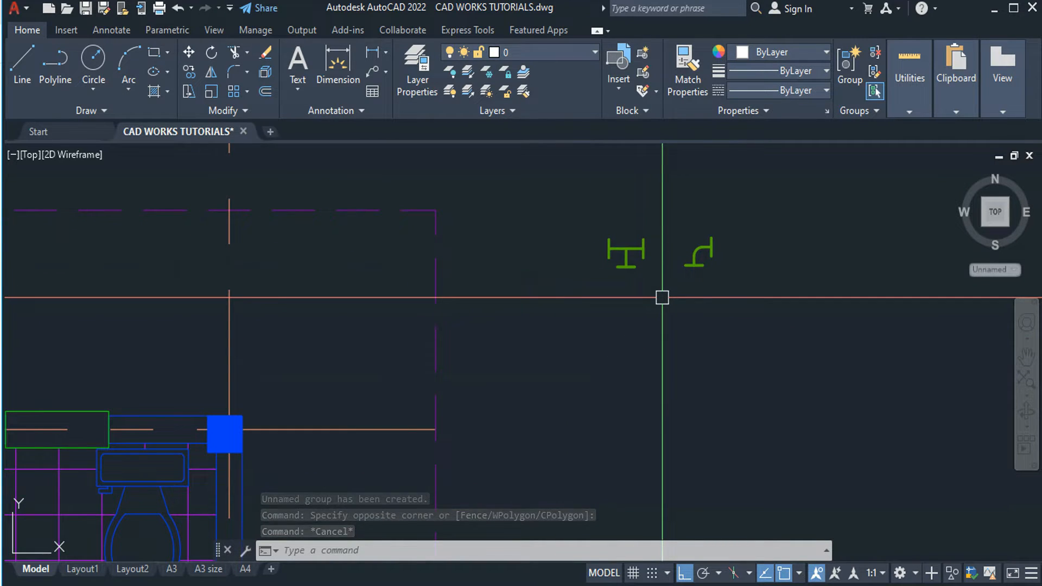
pyautogui.moveTo(598, 319); pyautogui.dragTo(658, 262, button='middle')
pyautogui.scroll(-3, 656, 263)
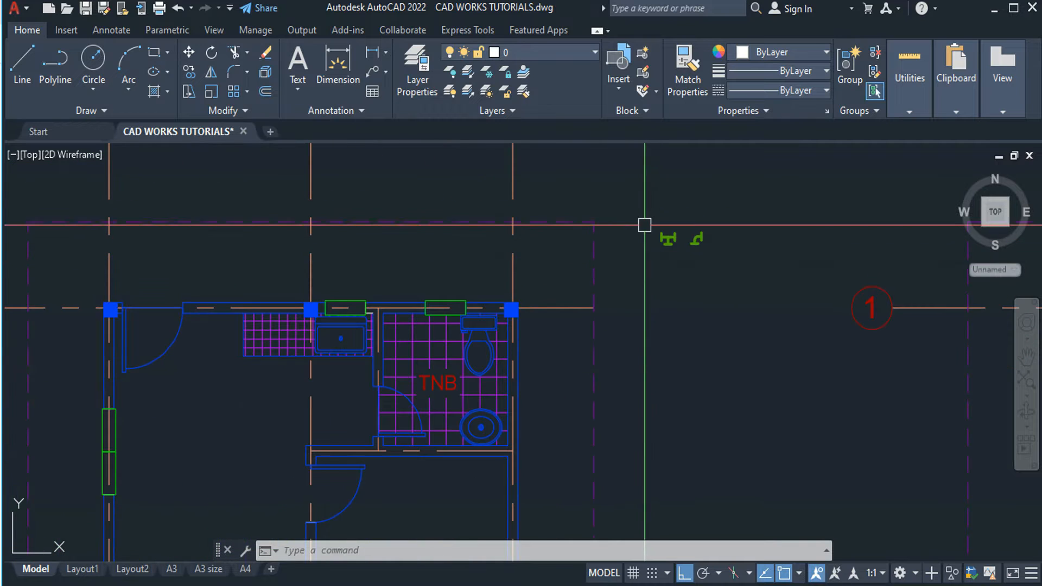
pyautogui.click(555, 54)
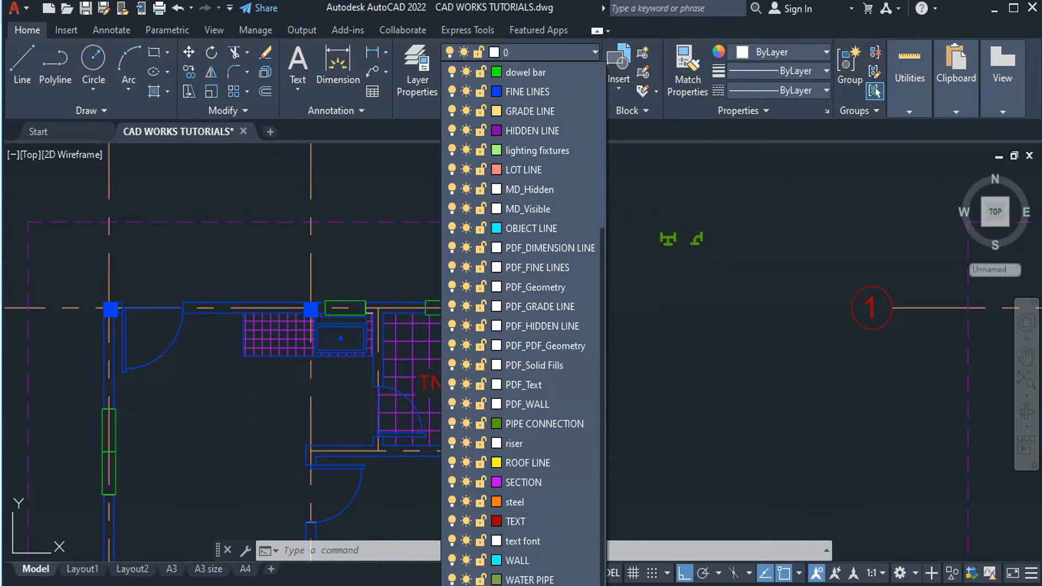
pyautogui.click(556, 579)
# Draw a vertical water pipe line beside the water line layout plan, from the lower lot line to above grid line 1.
pyautogui.moveTo(663, 389)
pyautogui.mouseDown(button='middle')
pyautogui.moveTo(674, 389)
pyautogui.moveTo(645, 237)
pyautogui.mouseUp(button='middle')
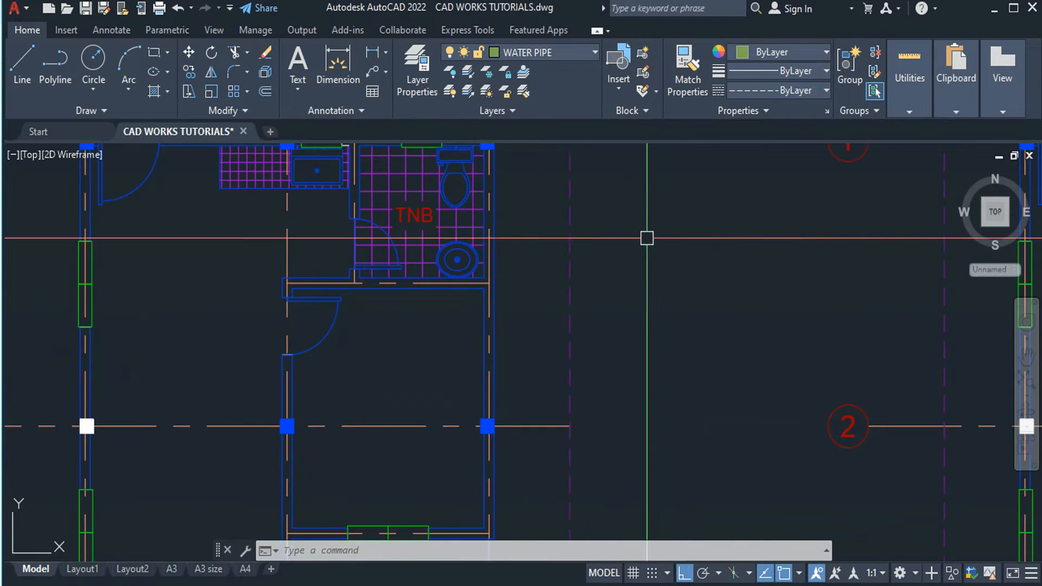
pyautogui.scroll(-6, 628, 353)
pyautogui.scroll(2, 629, 369)
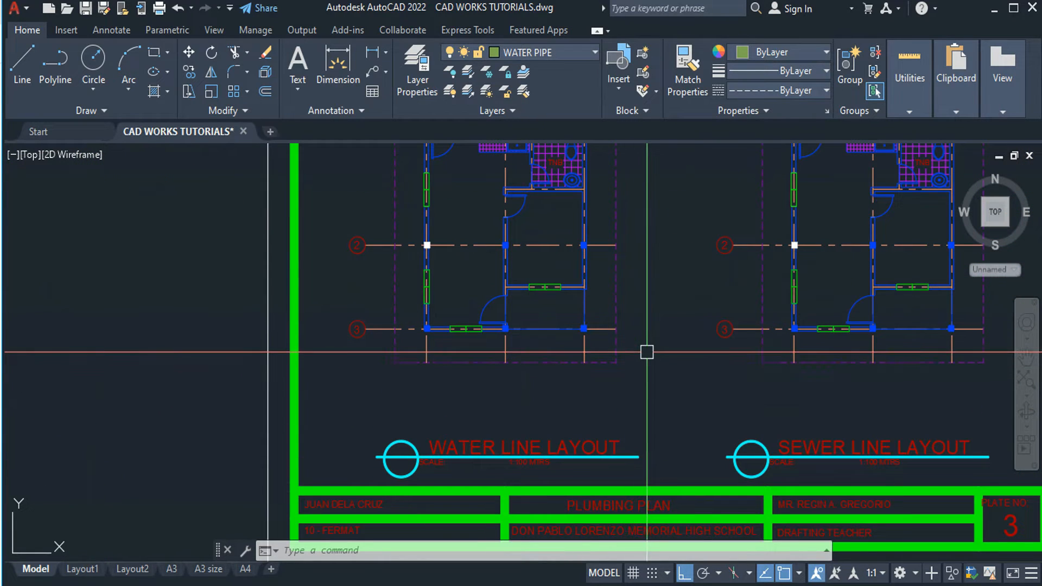
pyautogui.write('l')
pyautogui.press('Return')
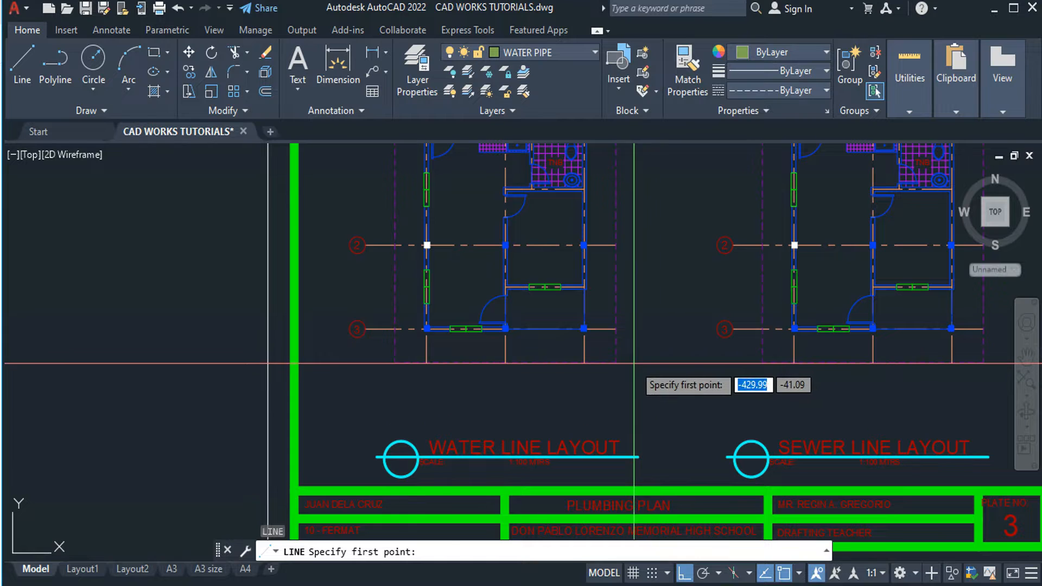
pyautogui.click(636, 359)
pyautogui.moveTo(597, 284); pyautogui.dragTo(594, 472, button='middle')
pyautogui.scroll(4, 640, 401)
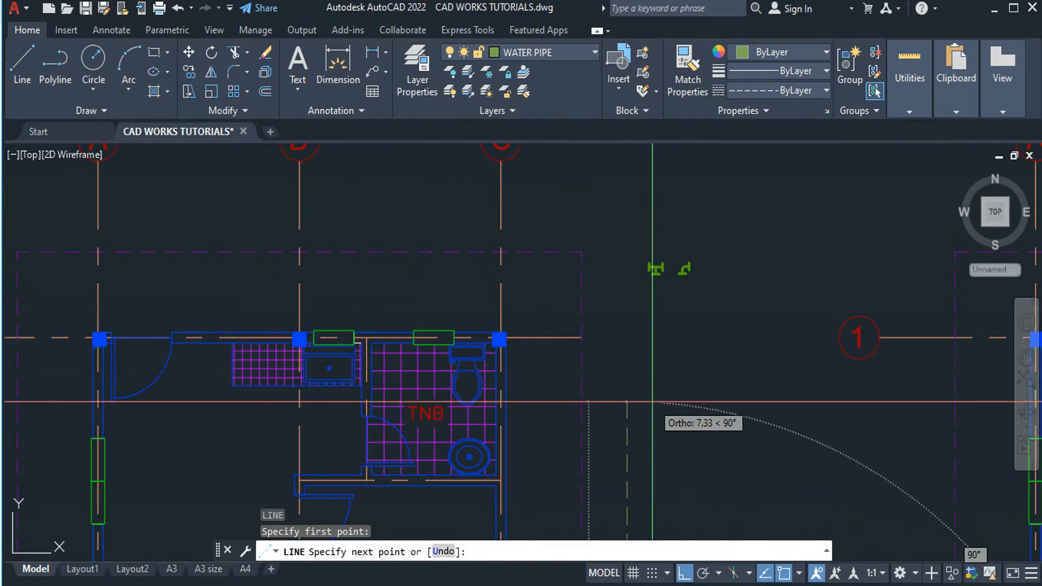
pyautogui.click(620, 310)
pyautogui.press('Escape')
# Draw a horizontal water pipe line from the vertical pipe's upper end across to above the kitchen counter.
pyautogui.press('Return')
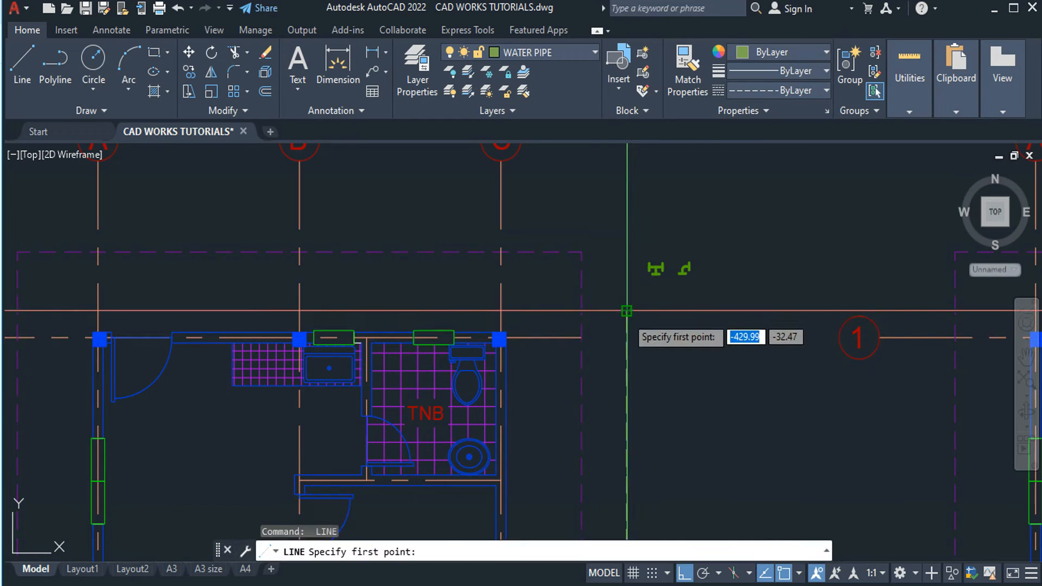
pyautogui.click(625, 310)
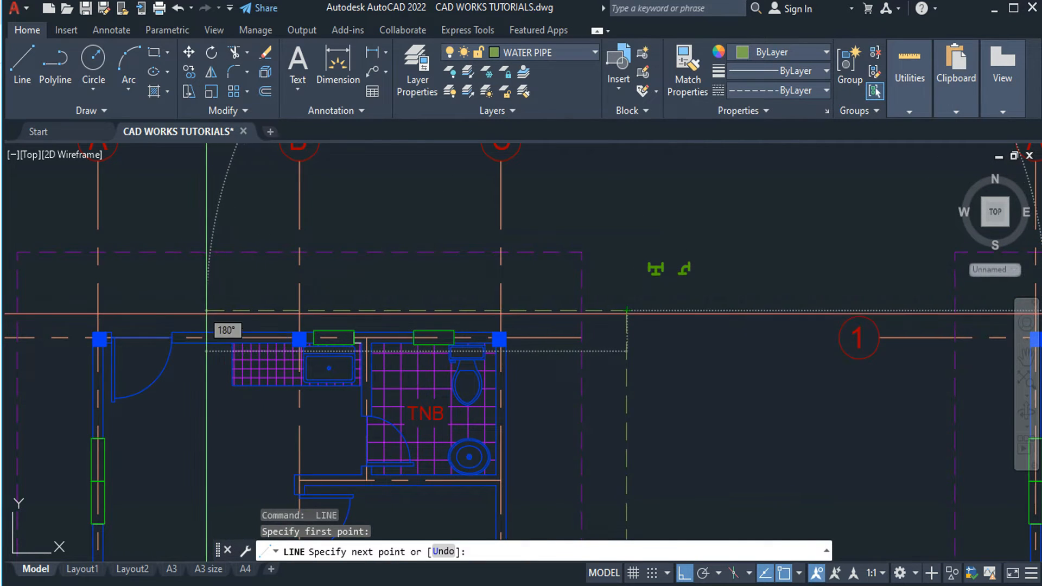
pyautogui.click(207, 311)
pyautogui.press('Escape')
# Move the horizontal water pipe line straight down, closer to the exterior wall along grid line 1.
pyautogui.click(600, 310)
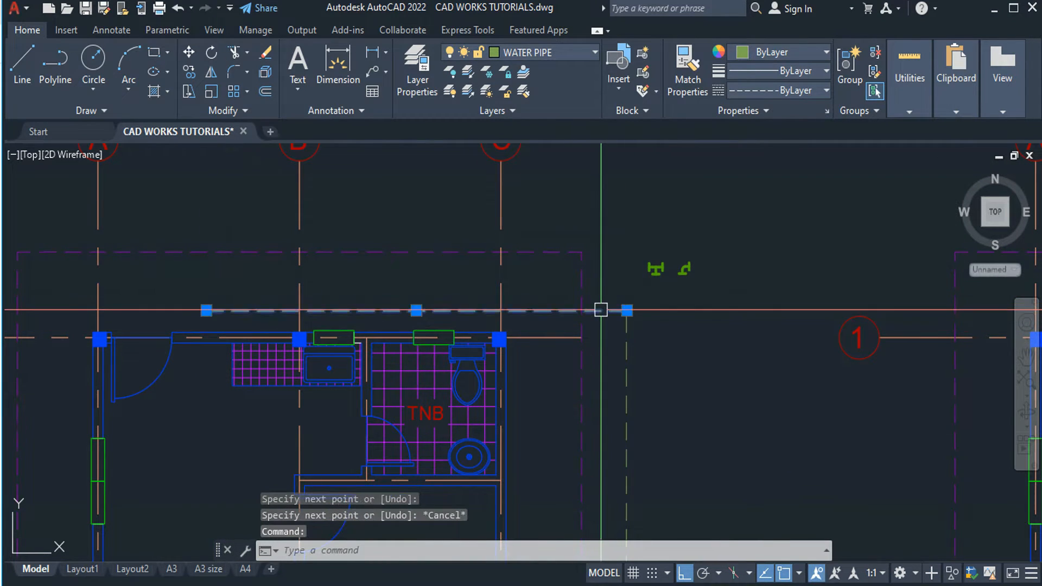
pyautogui.write('M')
pyautogui.press('Return')
pyautogui.scroll(4, 638, 382)
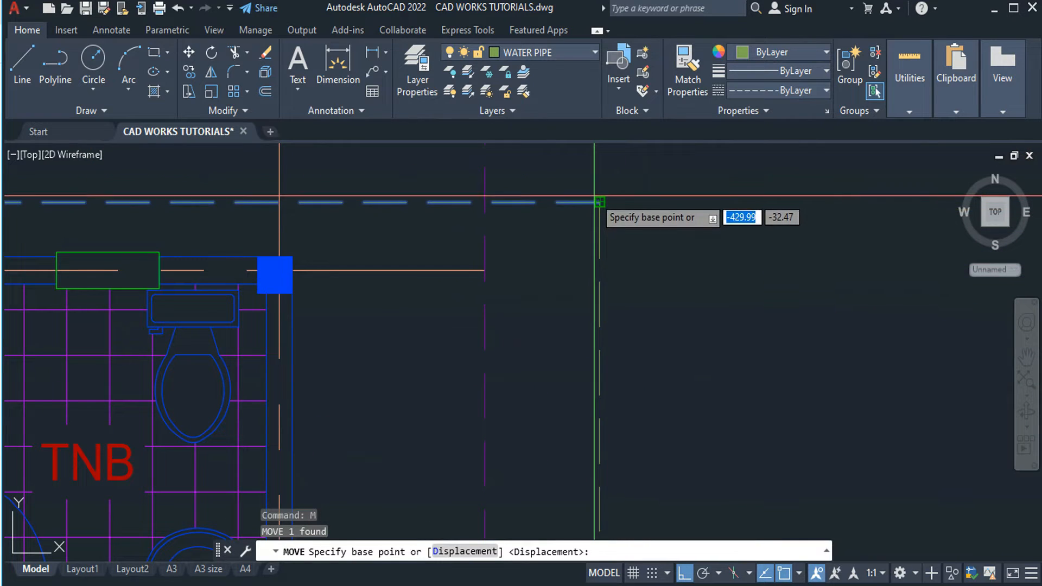
pyautogui.click(599, 202)
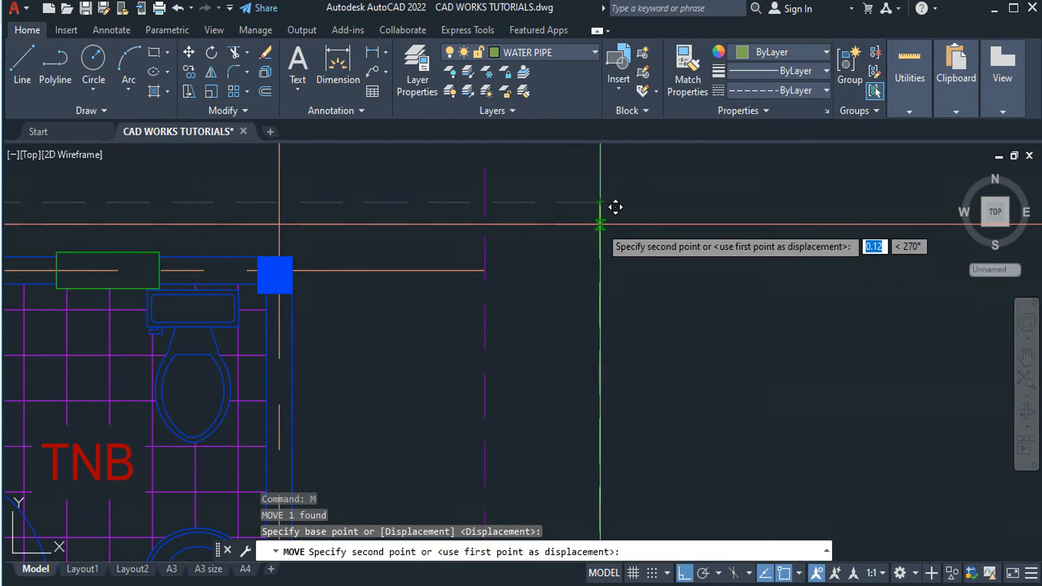
pyautogui.press('Escape')
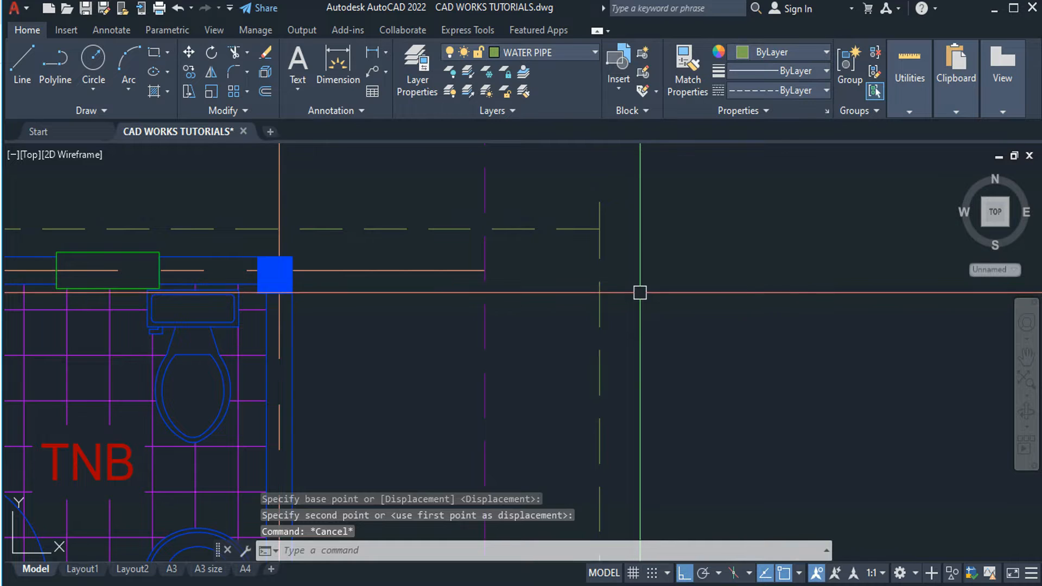
# Trim the part of the vertical water pipe that extends above the horizontal pipe.
pyautogui.write('tr')
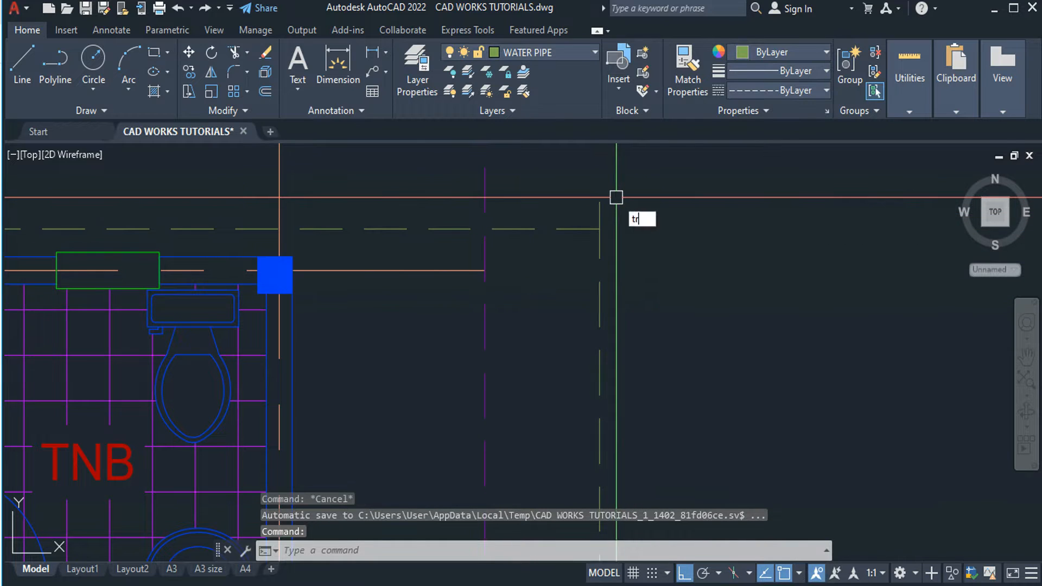
pyautogui.press('Return')
pyautogui.press('Escape')
pyautogui.scroll(-5, 638, 249)
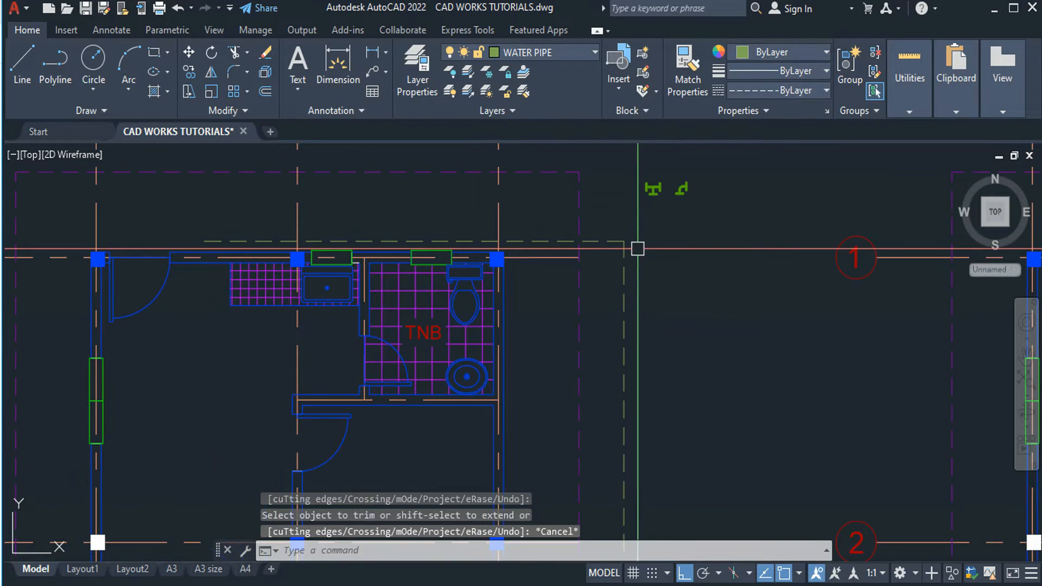
pyautogui.moveTo(386, 264)
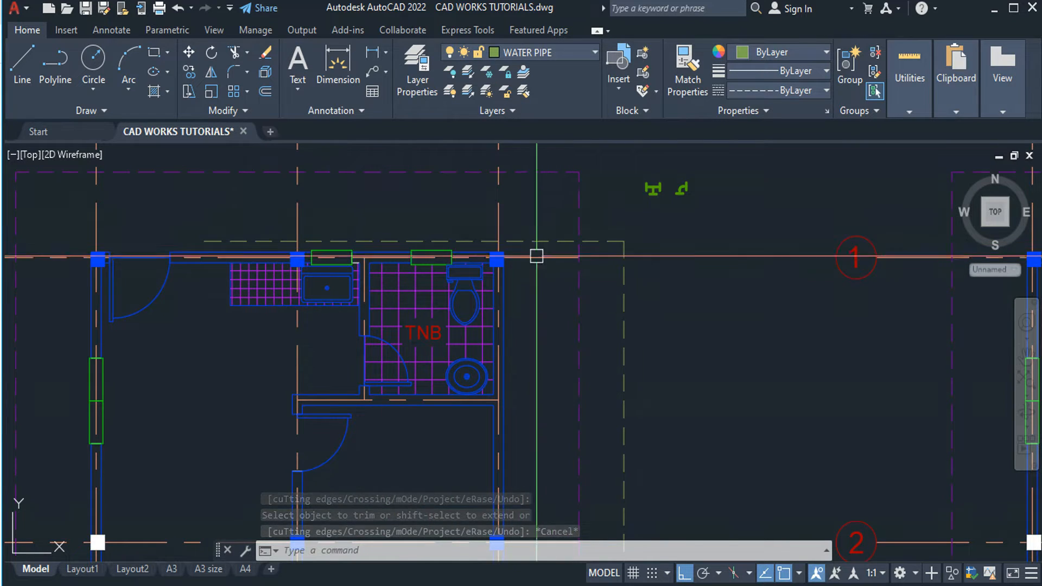
pyautogui.moveTo(331, 275)
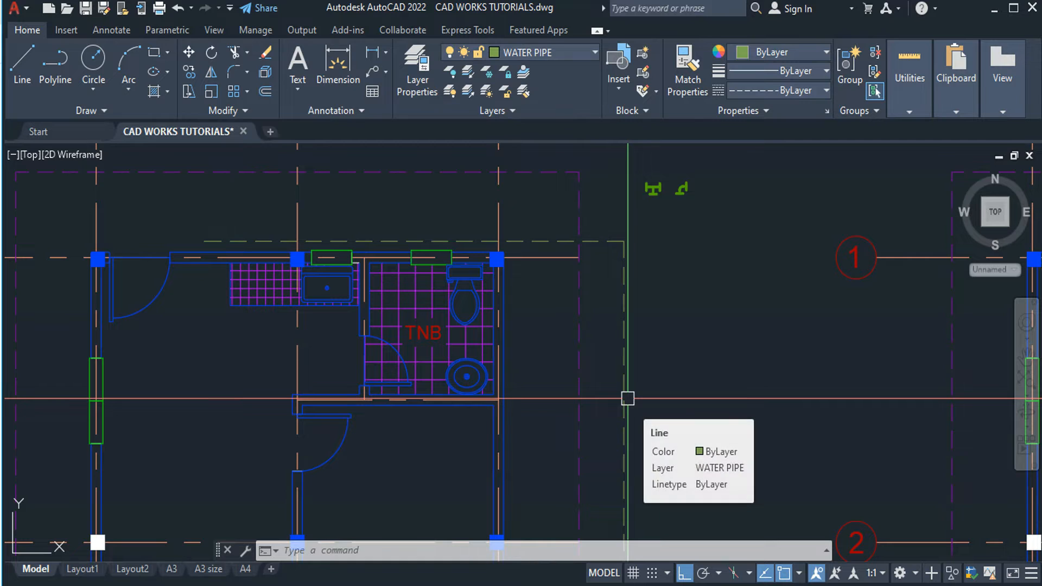
pyautogui.scroll(-5, 651, 383)
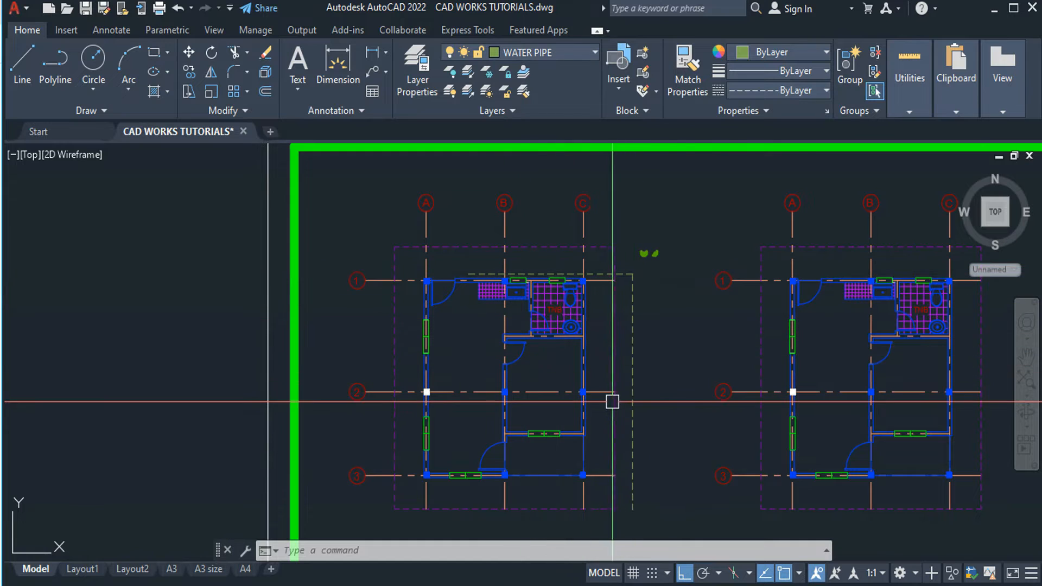
# Draw a 0.1 by 0.2 rectangle beside the vertical water pipe, near grid line 3.
pyautogui.scroll(2, 496, 279)
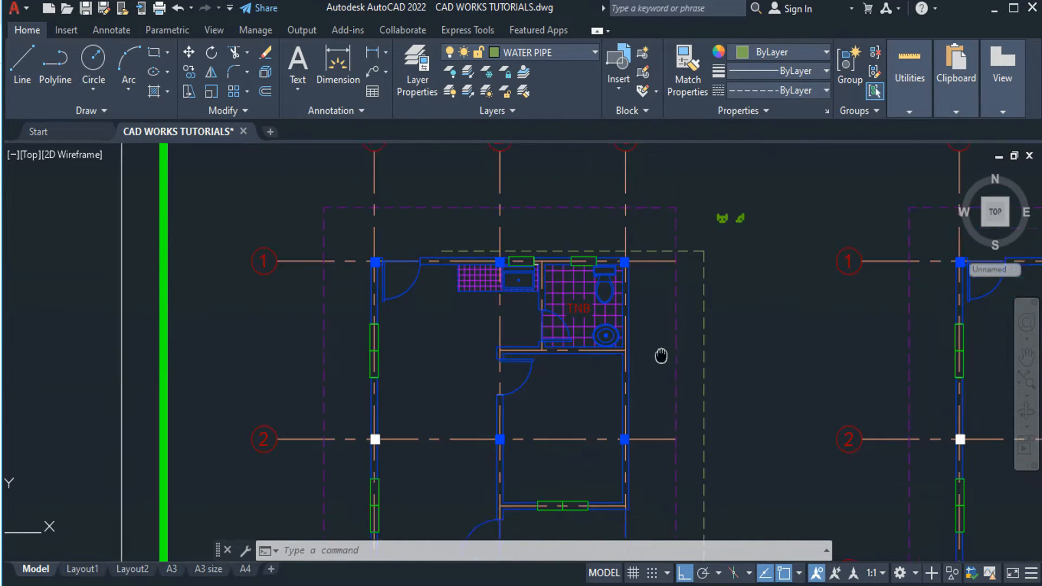
pyautogui.scroll(-2, 588, 226)
pyautogui.scroll(2, 609, 396)
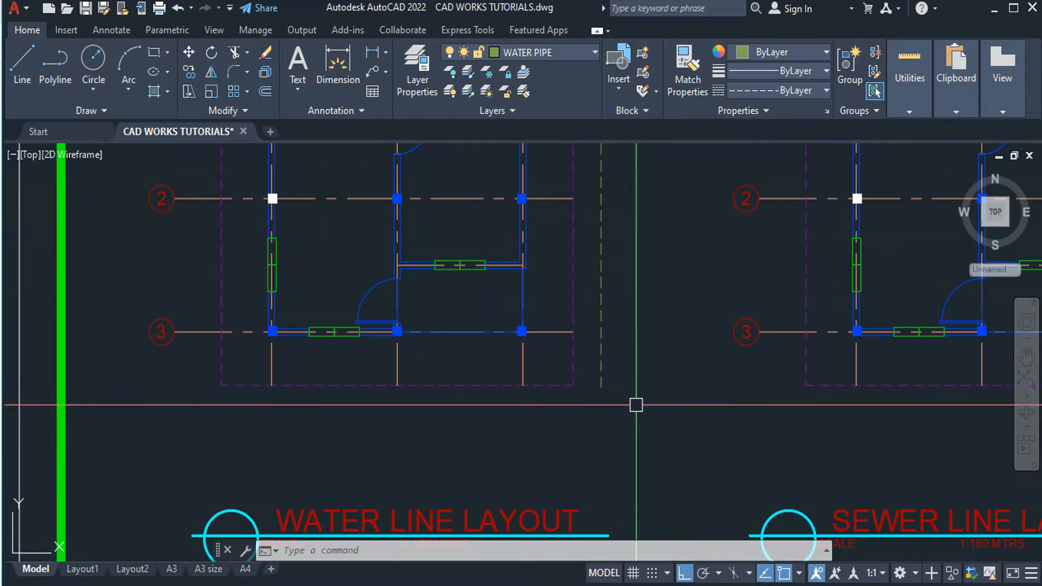
pyautogui.scroll(2, 622, 405)
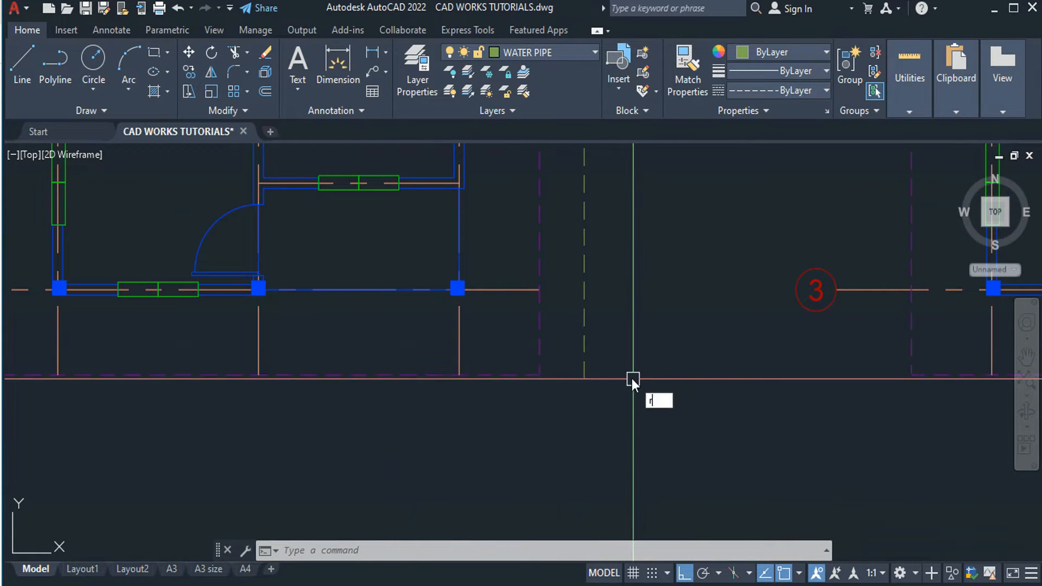
pyautogui.write('rec')
pyautogui.press('Return')
pyautogui.click(621, 288)
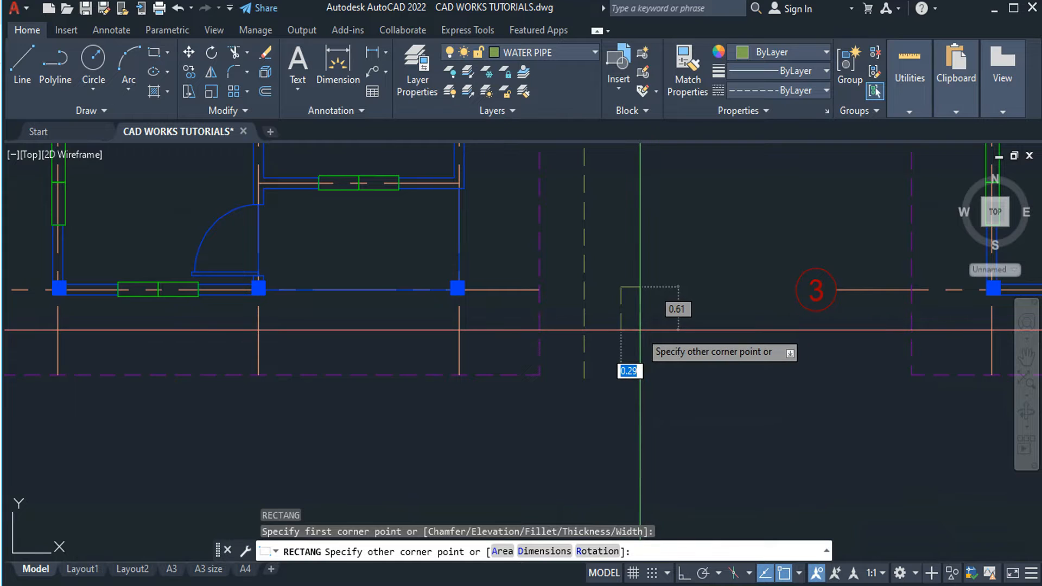
pyautogui.write('.1')
pyautogui.press('Tab')
pyautogui.write('.2')
pyautogui.press('Return')
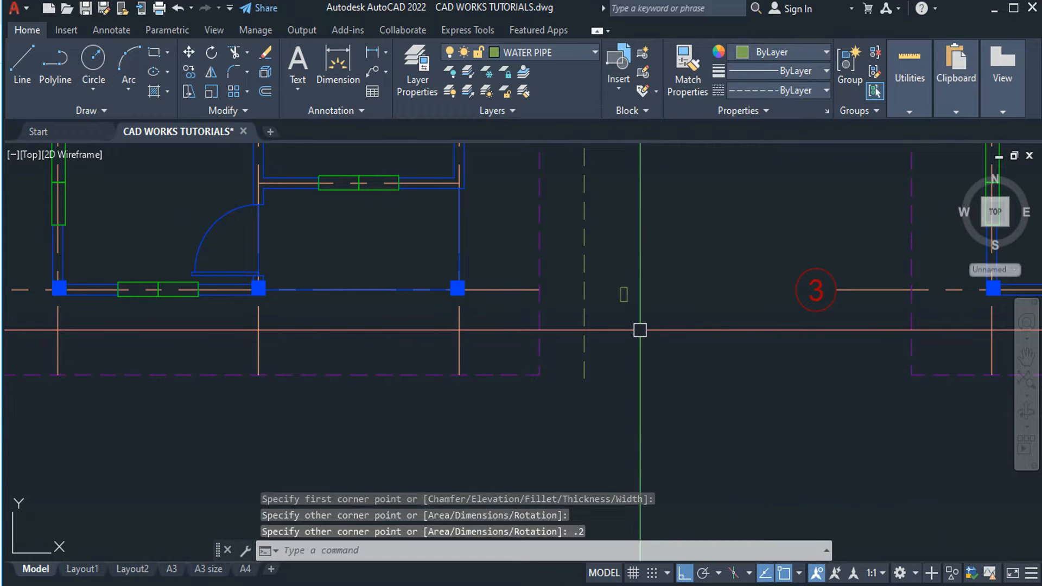
# Assign the small rectangle to layer 0.
pyautogui.scroll(6, 478, 335)
pyautogui.moveTo(509, 320); pyautogui.dragTo(186, 430, button='middle')
pyautogui.click(726, 218)
pyautogui.click(609, 316)
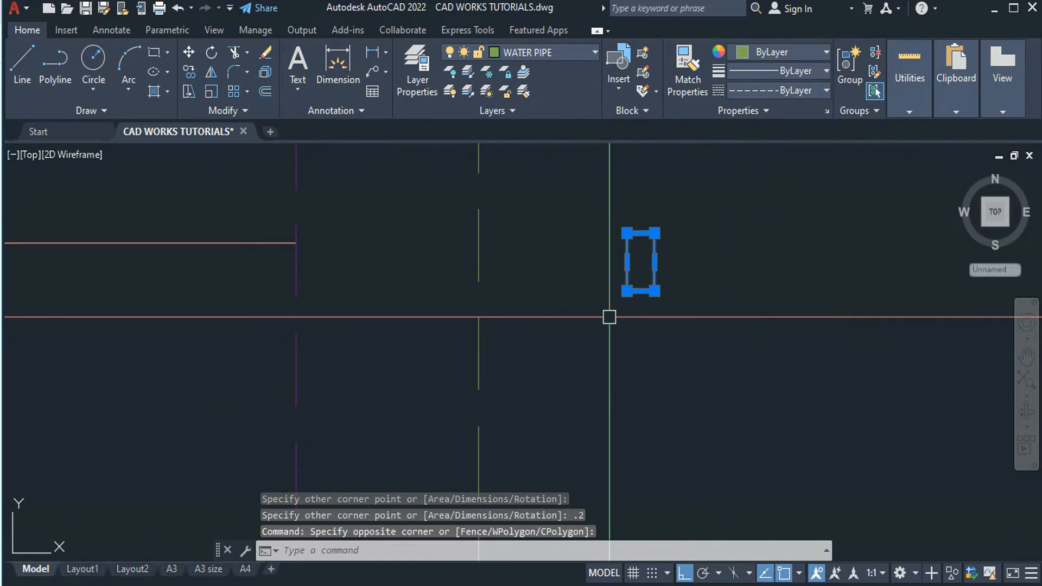
pyautogui.click(572, 51)
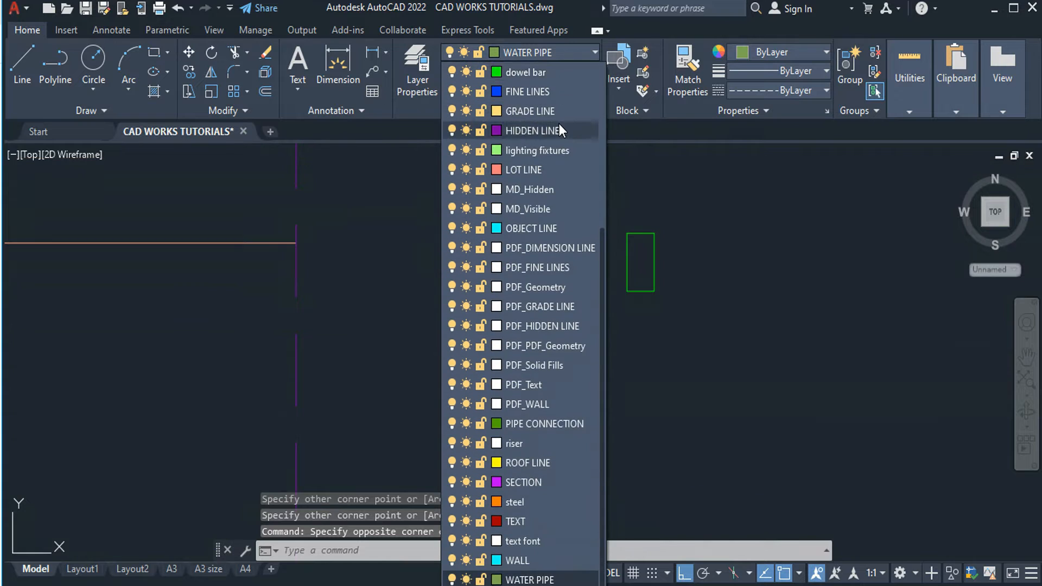
pyautogui.scroll(6, 559, 123)
pyautogui.click(559, 74)
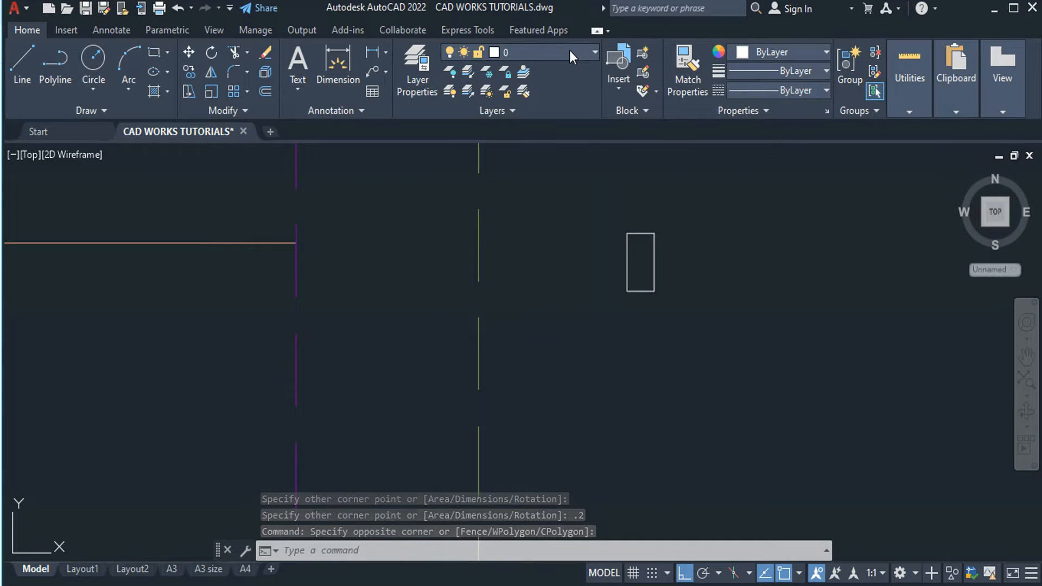
pyautogui.click(569, 50)
pyautogui.click(551, 74)
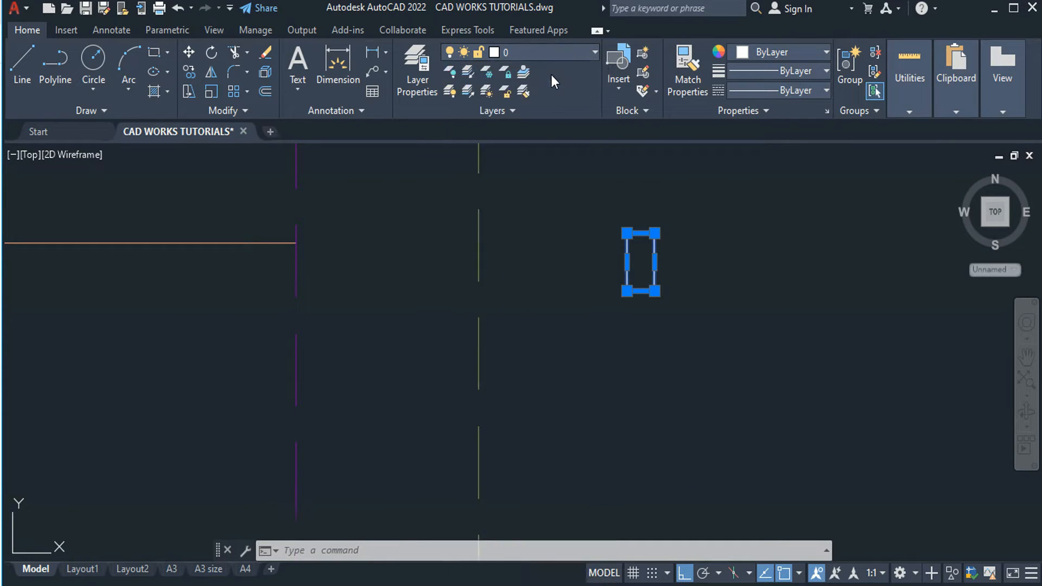
# Deselect the rectangle and make layer 0 the current layer.
pyautogui.click(758, 294)
pyautogui.press('Escape')
pyautogui.press('Escape')
pyautogui.press('Escape')
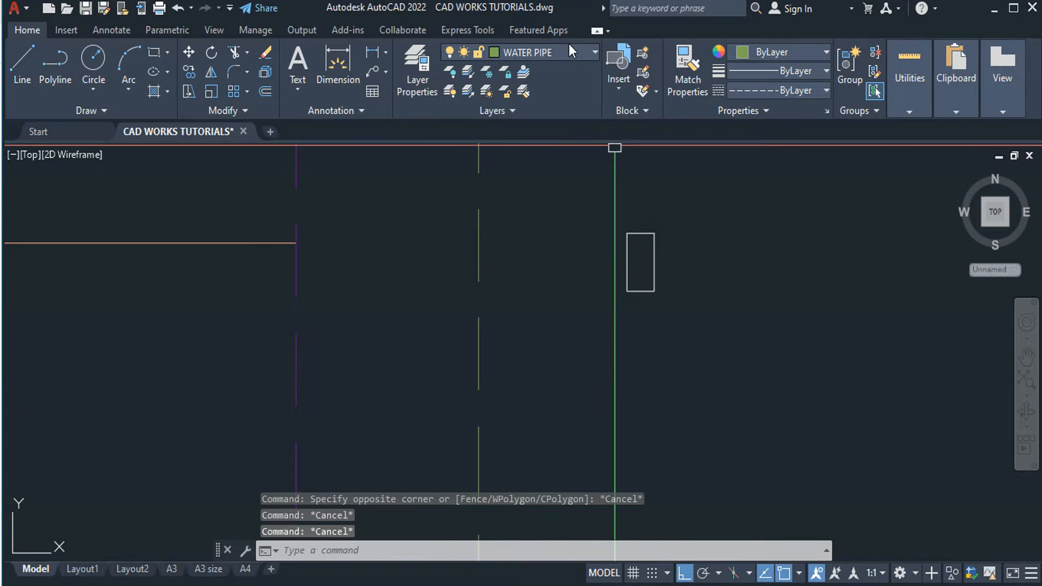
pyautogui.click(568, 45)
pyautogui.click(567, 46)
pyautogui.click(568, 47)
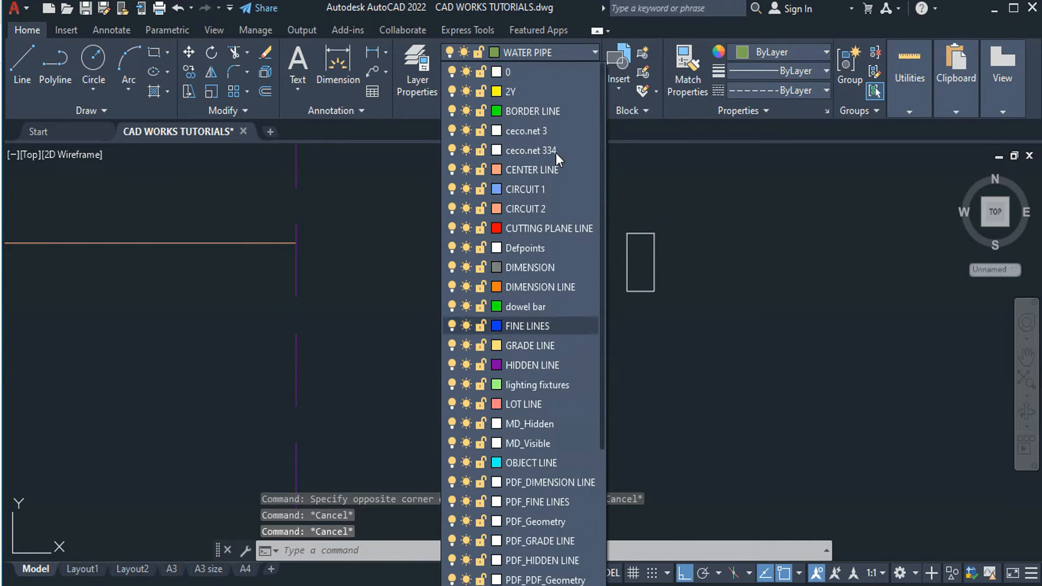
pyautogui.click(527, 71)
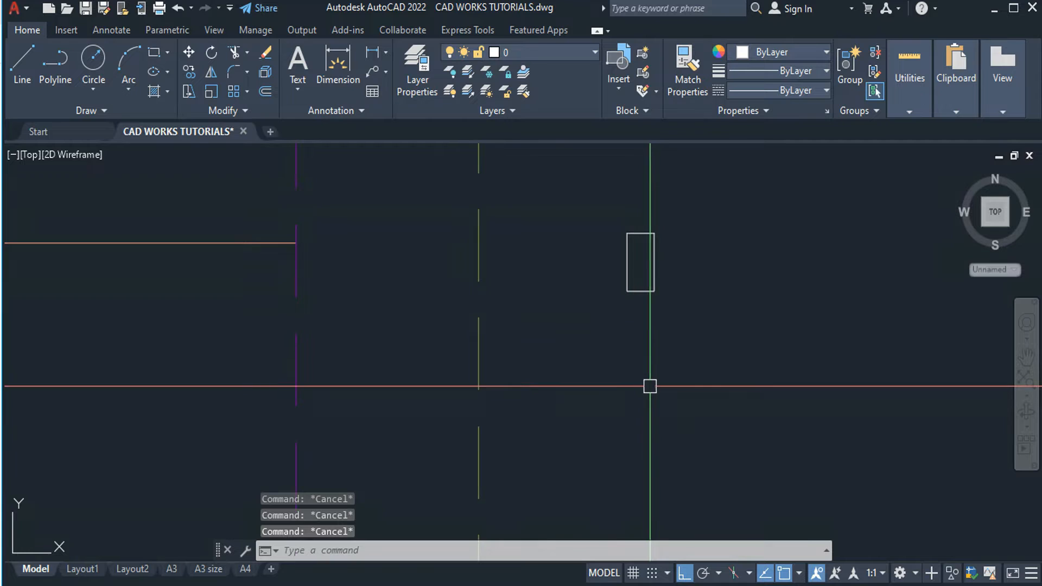
# Draw two crossing diagonal lines between the opposite corners of the small rectangle.
pyautogui.write('l')
pyautogui.press('Return')
pyautogui.scroll(2, 665, 288)
pyautogui.click(603, 210)
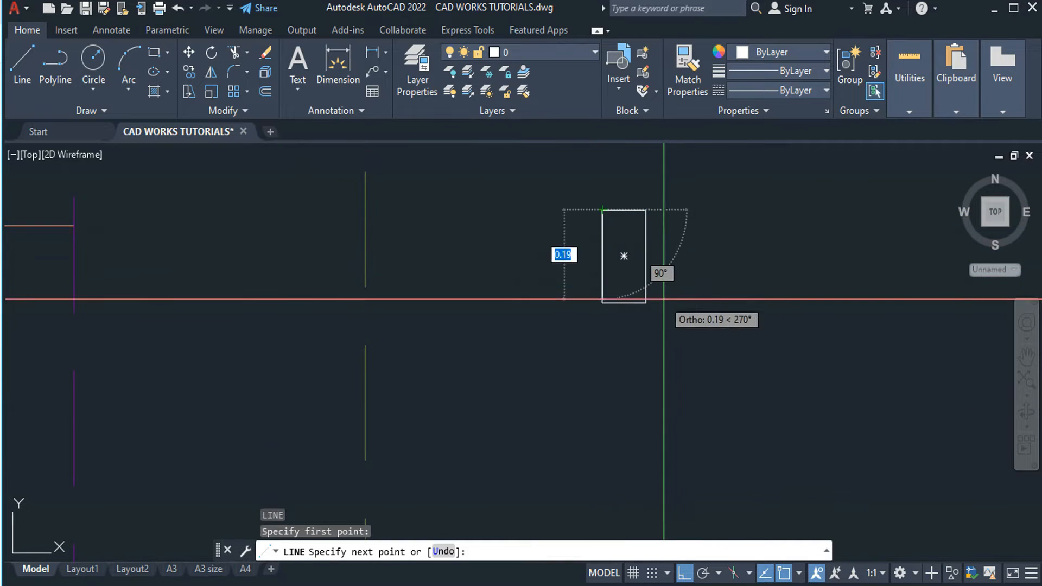
pyautogui.click(645, 302)
pyautogui.press('Escape')
pyautogui.press('Return')
pyautogui.click(602, 302)
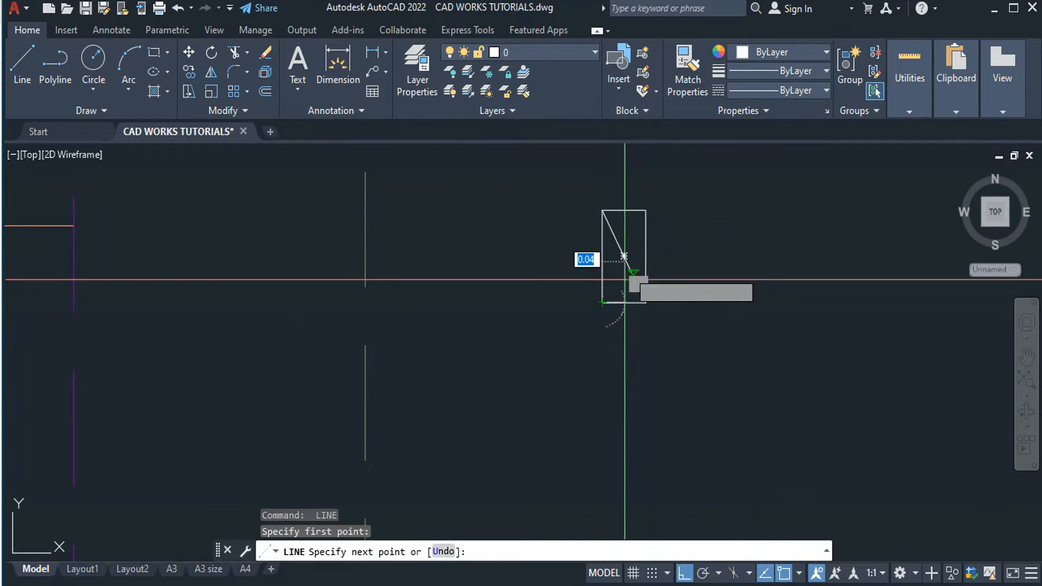
pyautogui.click(646, 209)
pyautogui.press('Escape')
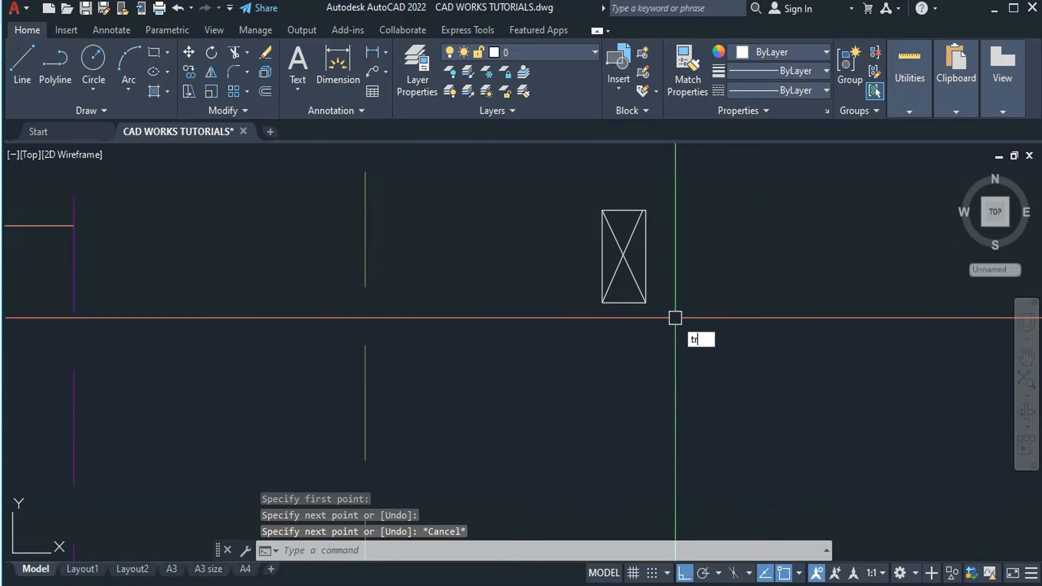
# Trim away the rectangle's two long sides, leaving an hourglass-shaped valve symbol.
pyautogui.write('tr')
pyautogui.press('Return')
pyautogui.scroll(5, 642, 208)
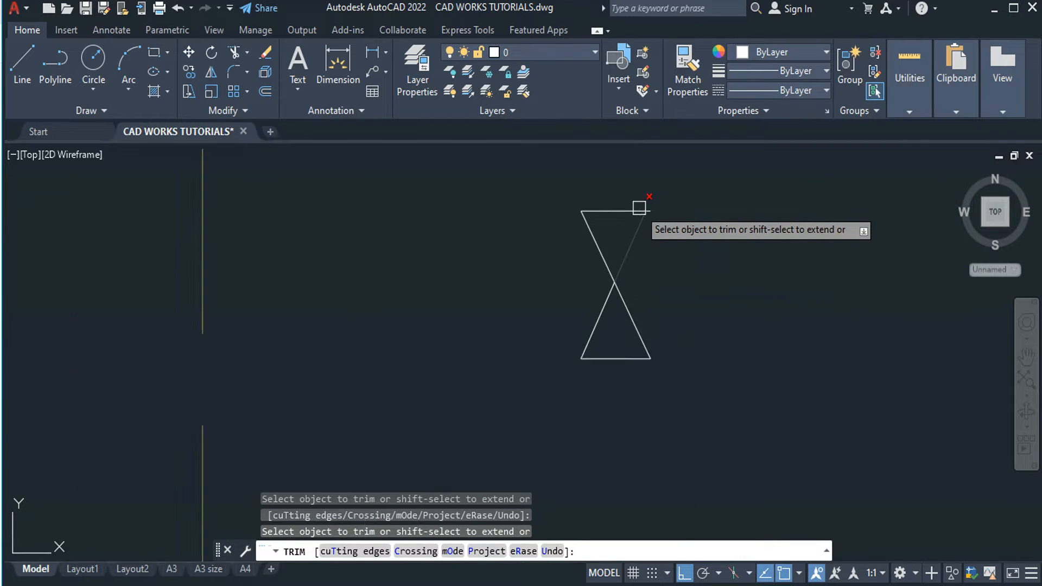
pyautogui.press('Escape')
# Stretch the upper end of the valve symbol's rising diagonal to the end of its top line.
pyautogui.click(667, 239)
pyautogui.click(627, 235)
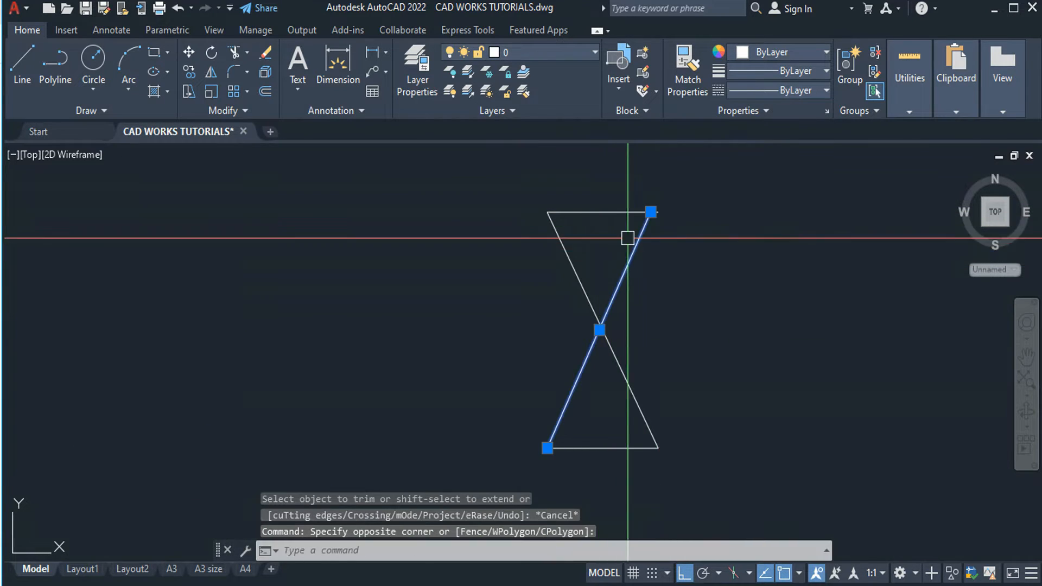
pyautogui.click(649, 211)
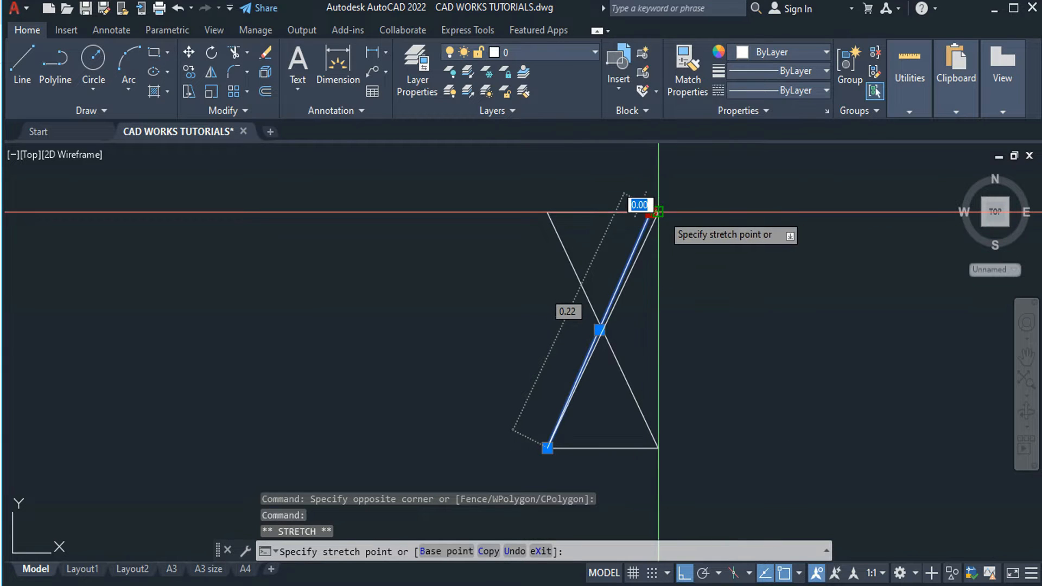
pyautogui.press('Escape')
pyautogui.scroll(-6, 698, 288)
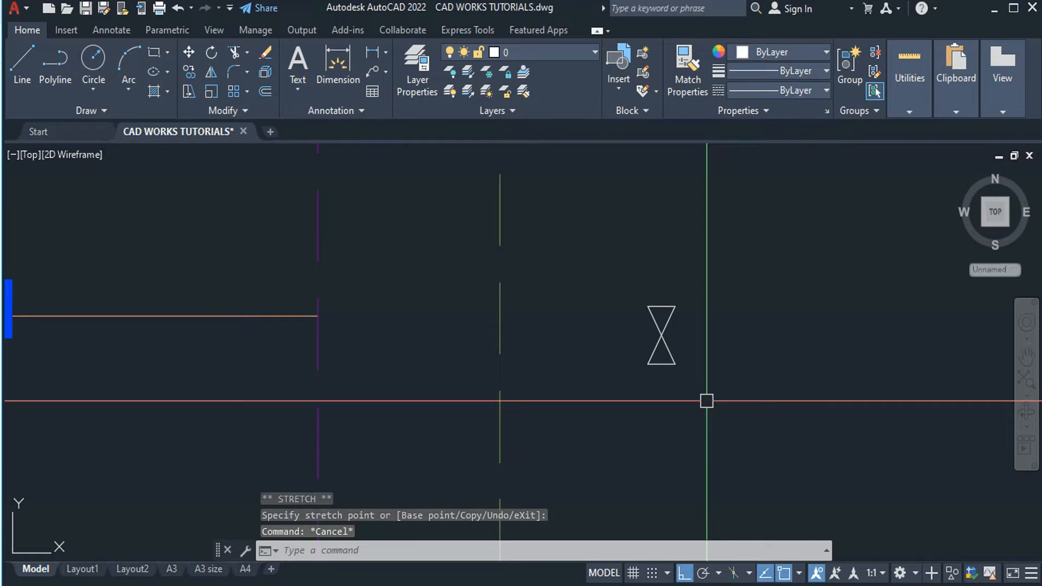
pyautogui.moveTo(714, 344); pyautogui.dragTo(693, 349, button='middle')
pyautogui.scroll(-4, 678, 342)
pyautogui.scroll(4, 668, 387)
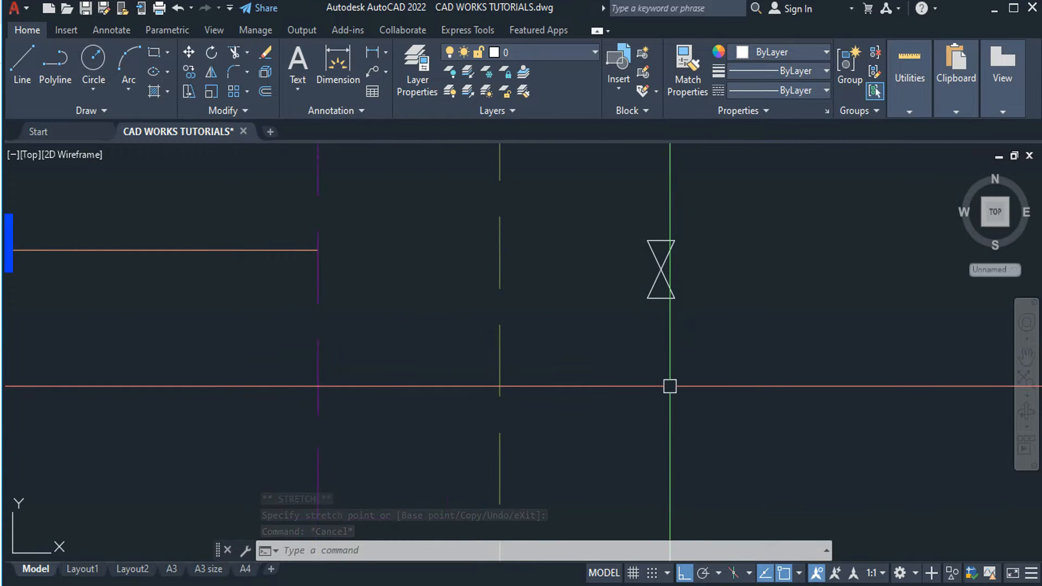
# Draw a vertical line 0.2 long downward from the midpoint of the valve symbol's bottom line.
pyautogui.press('Return')
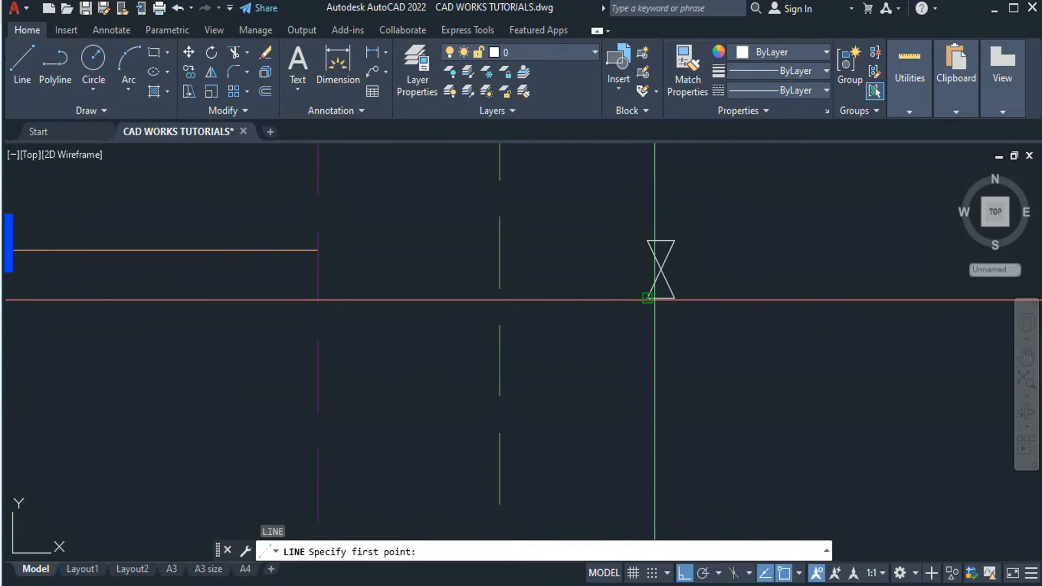
pyautogui.click(658, 298)
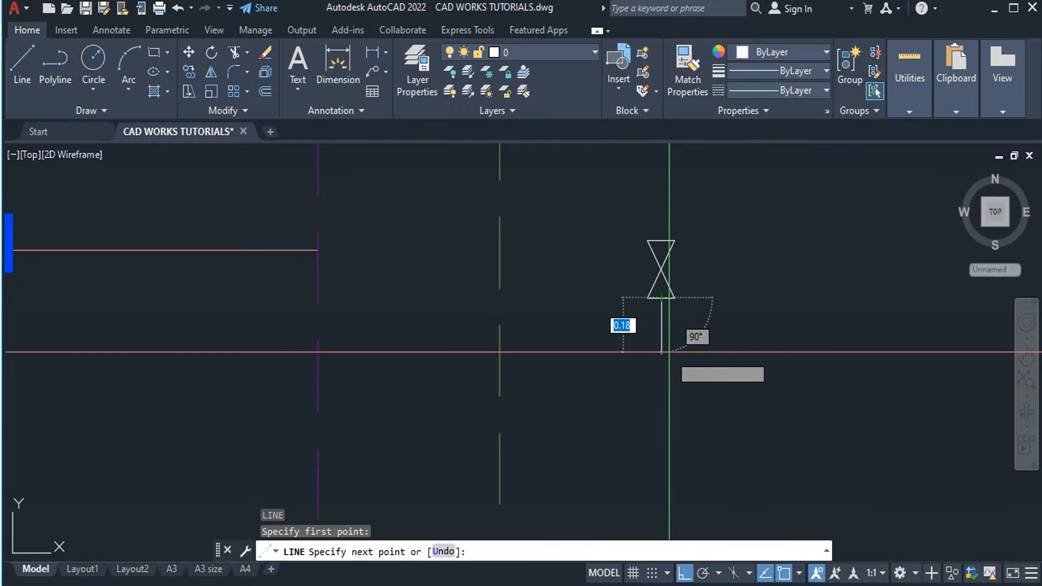
pyautogui.write('.2')
pyautogui.press('Return')
pyautogui.press('Escape')
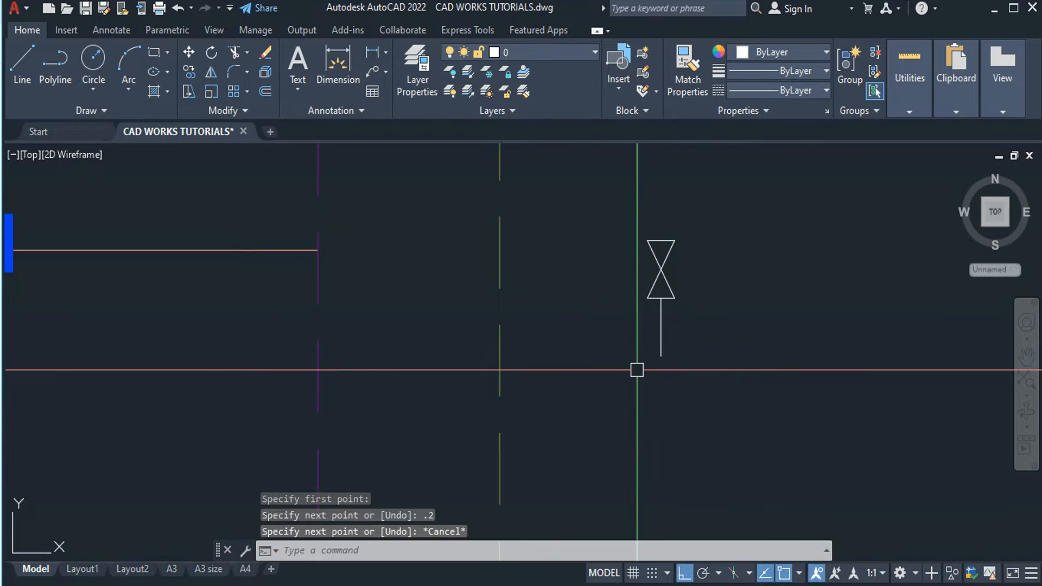
# Draw a circle of radius 0.2 beside the valve symbol and erase it again.
pyautogui.write('c')
pyautogui.press('Return')
pyautogui.click(749, 336)
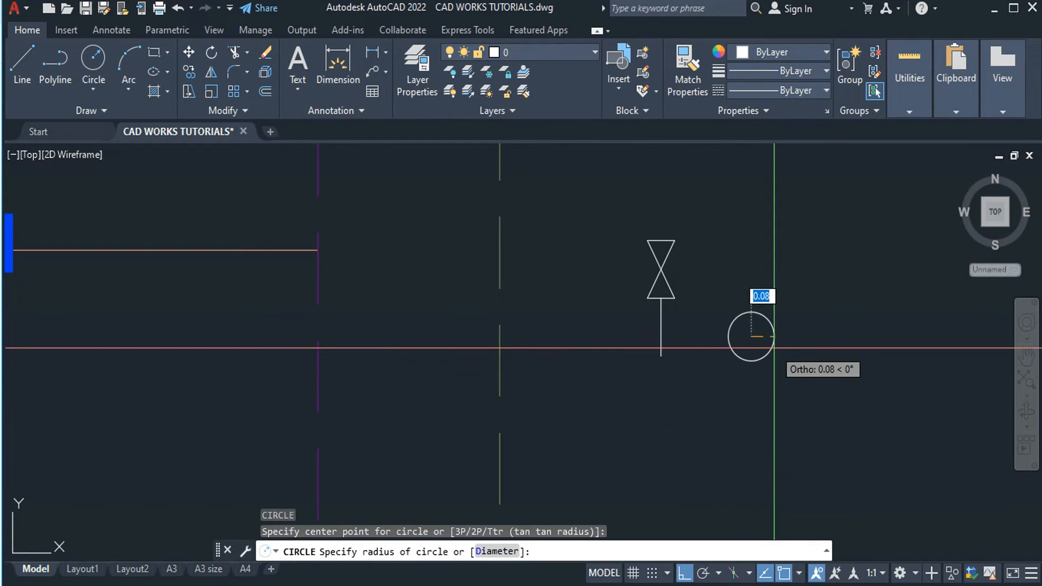
pyautogui.write('.')
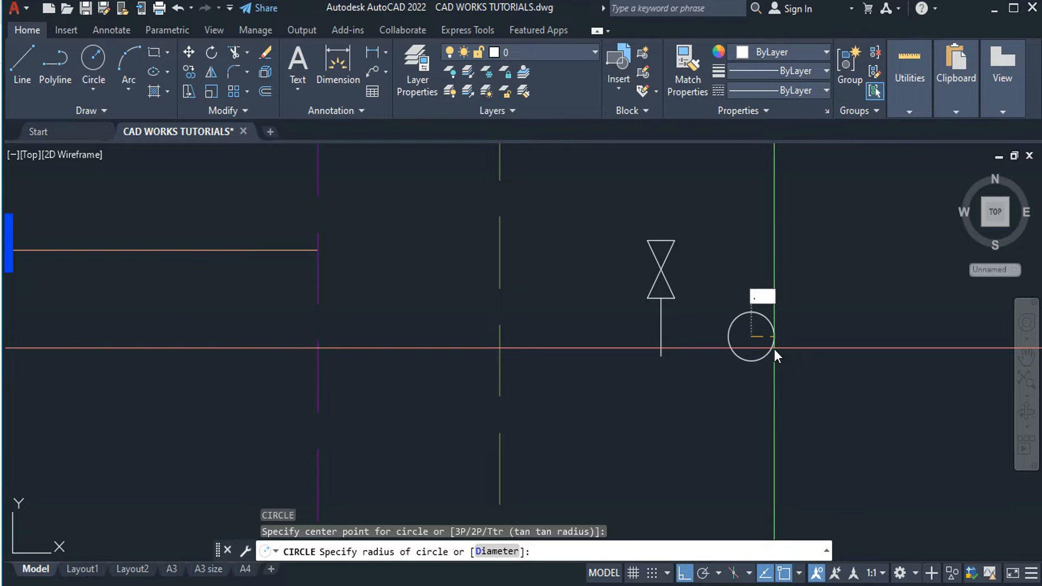
pyautogui.write('2')
pyautogui.press('Return')
pyautogui.click(741, 386)
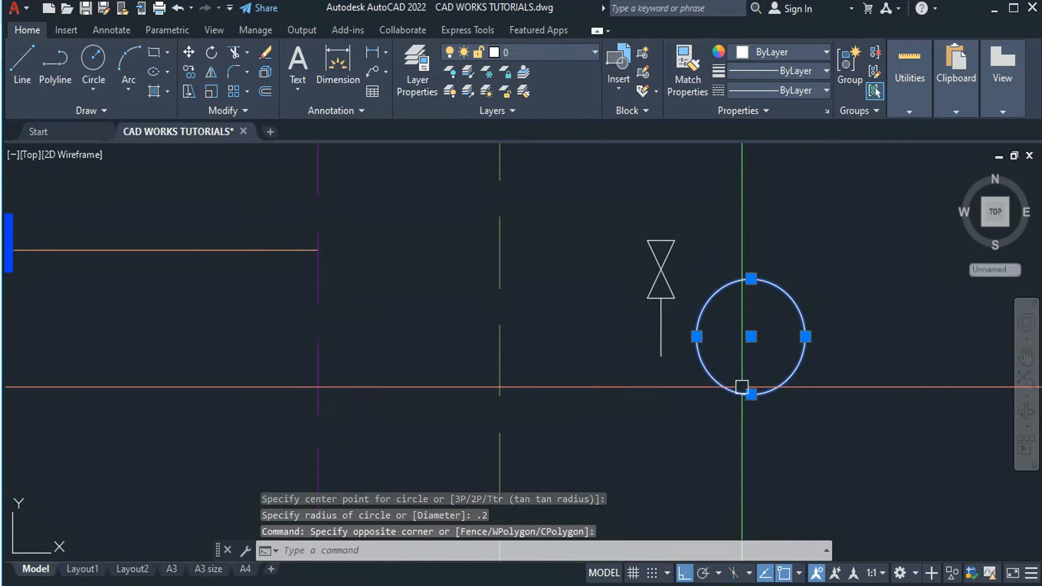
pyautogui.write('e')
pyautogui.press('Return')
# Draw a circle of radius 0.1 beside the valve symbol's vertical line.
pyautogui.write('c')
pyautogui.press('Return')
pyautogui.click(750, 378)
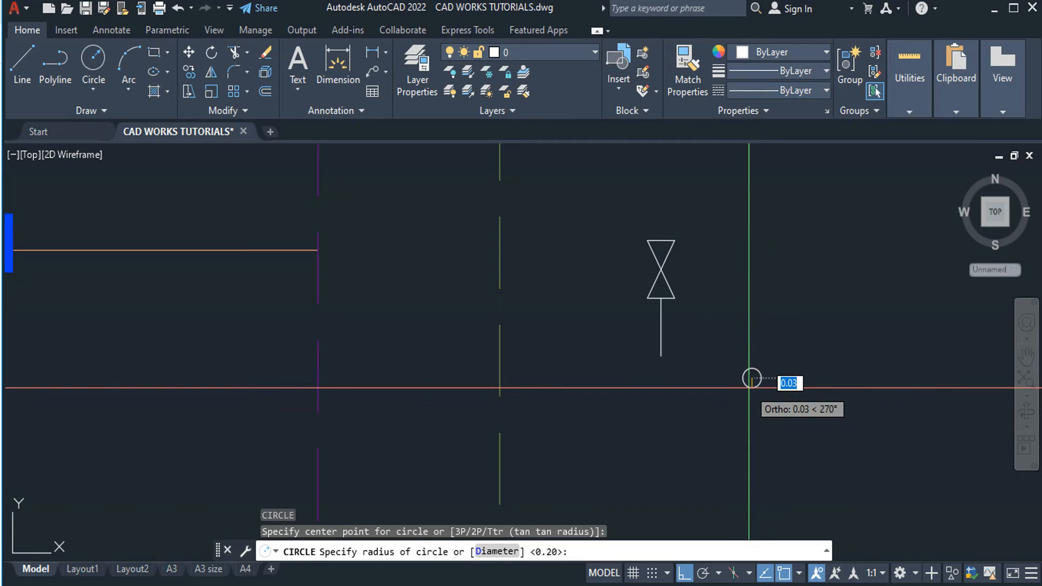
pyautogui.write('.1')
pyautogui.press('Return')
pyautogui.press('Escape')
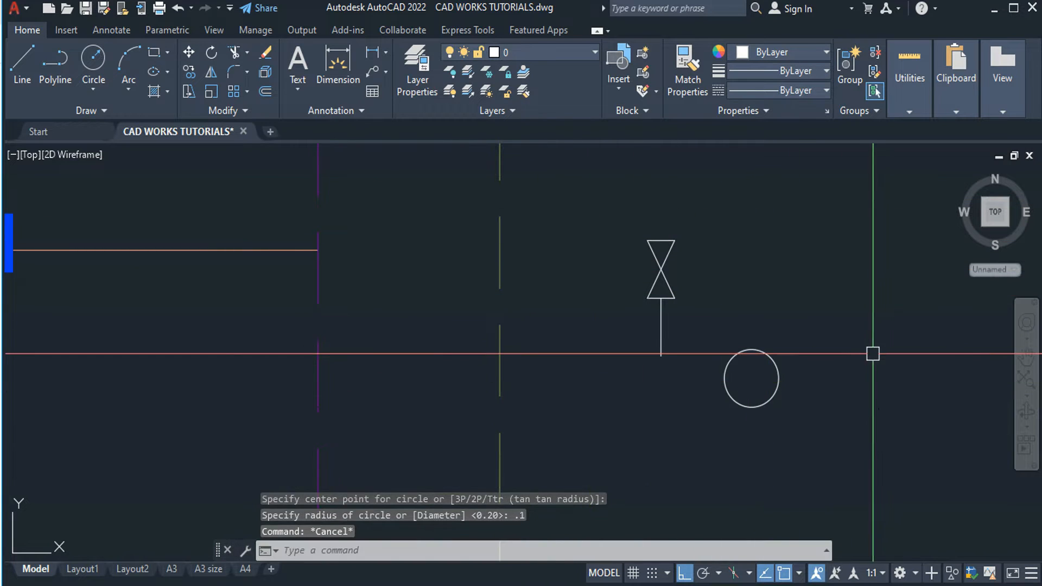
# Move the circle by its top quadrant onto the lower end of the valve symbol's vertical line.
pyautogui.click(751, 406)
pyautogui.click(751, 448)
pyautogui.write('m')
pyautogui.press('Return')
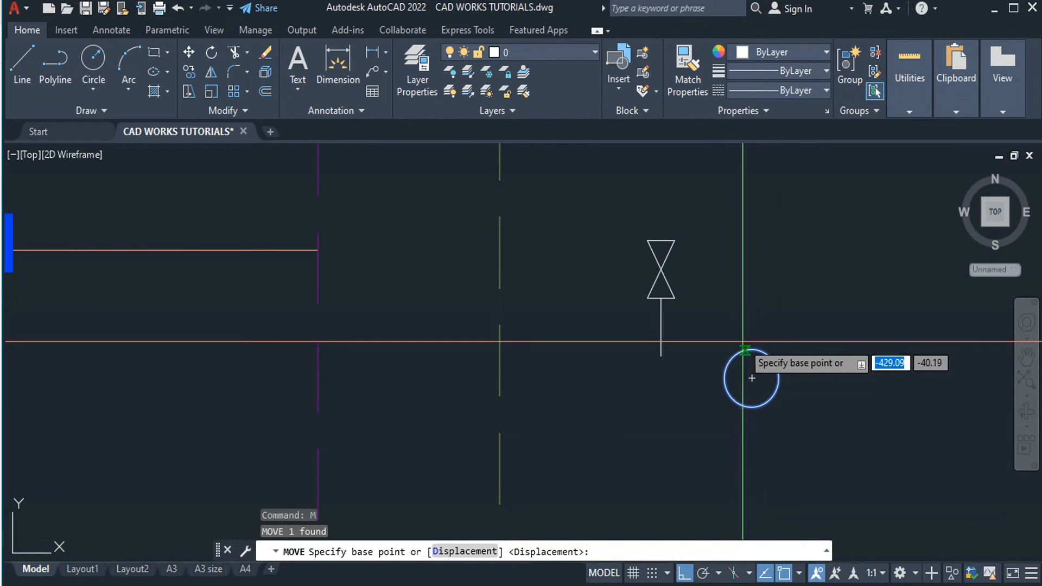
pyautogui.click(751, 349)
pyautogui.click(661, 350)
pyautogui.press('Escape')
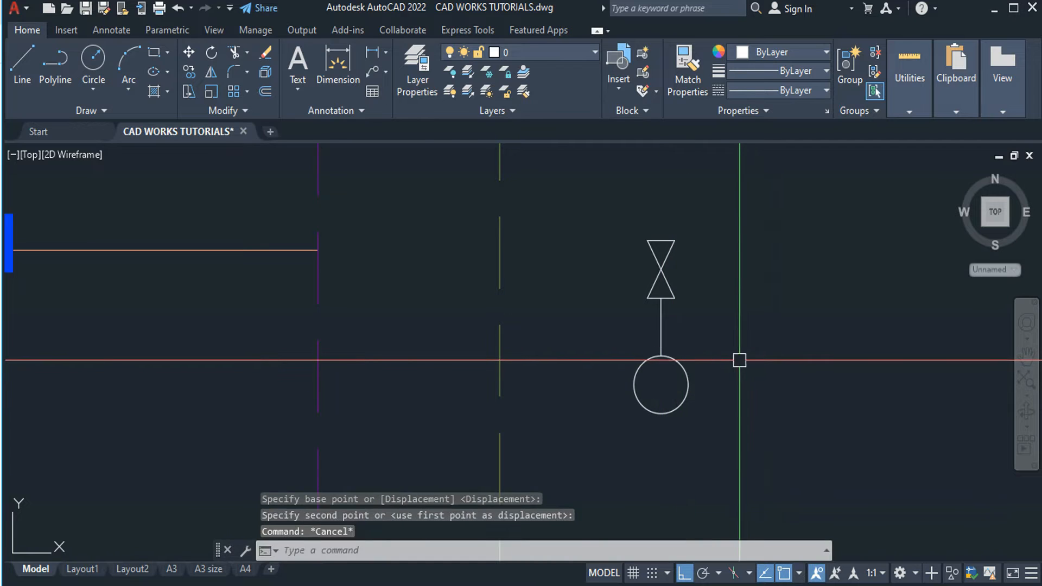
pyautogui.scroll(-3, 738, 358)
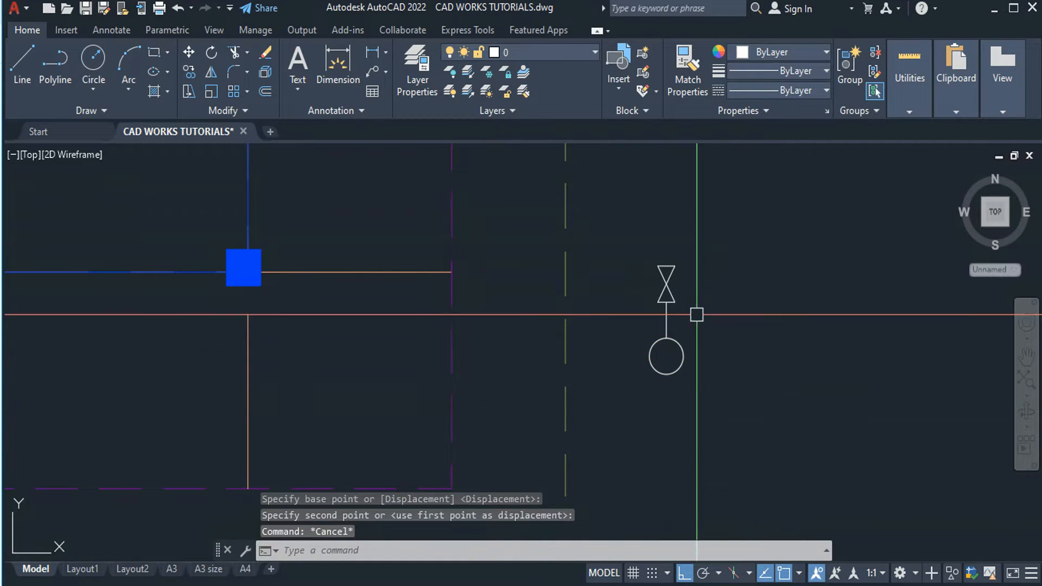
pyautogui.scroll(2, 694, 312)
pyautogui.click(610, 200)
pyautogui.click(688, 304)
pyautogui.click(666, 317)
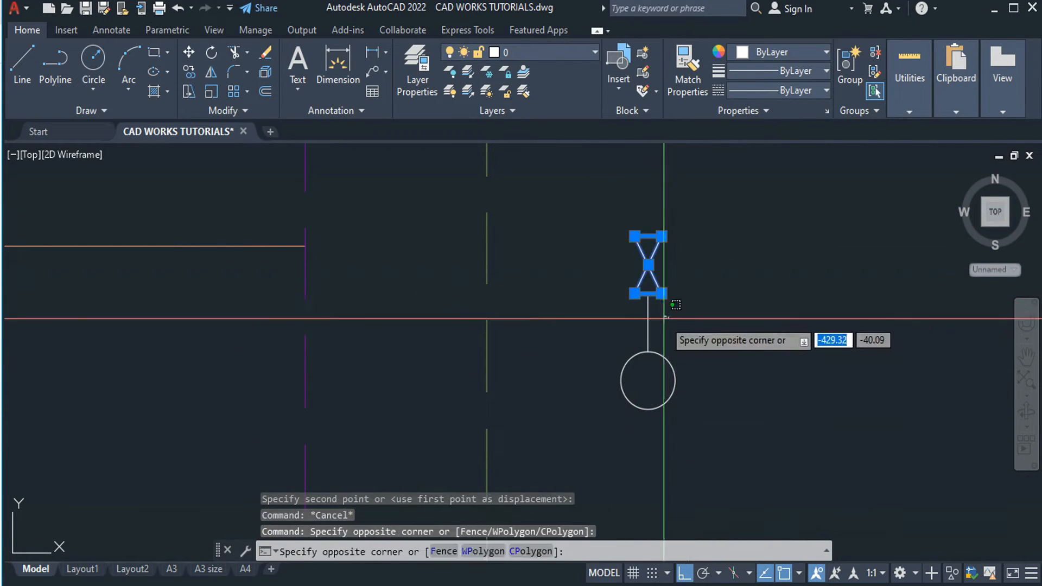
pyautogui.press('Escape')
pyautogui.click(661, 319)
pyautogui.click(597, 326)
pyautogui.press('Escape')
pyautogui.press('Escape')
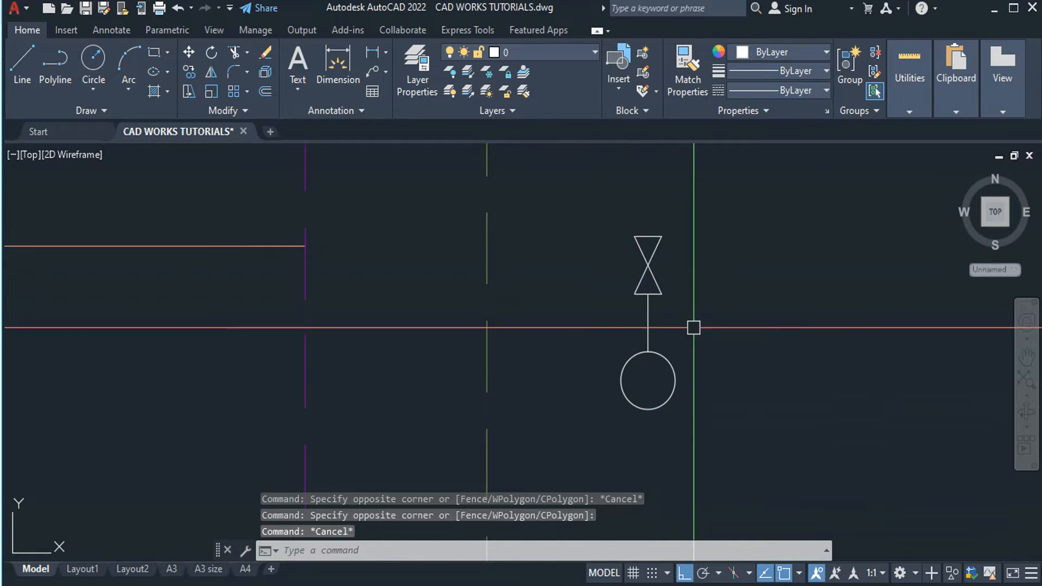
# Copy the short vertical line from its upper end to the circle's bottom quadrant.
pyautogui.click(698, 331)
pyautogui.click(631, 323)
pyautogui.write('Co')
pyautogui.press('Return')
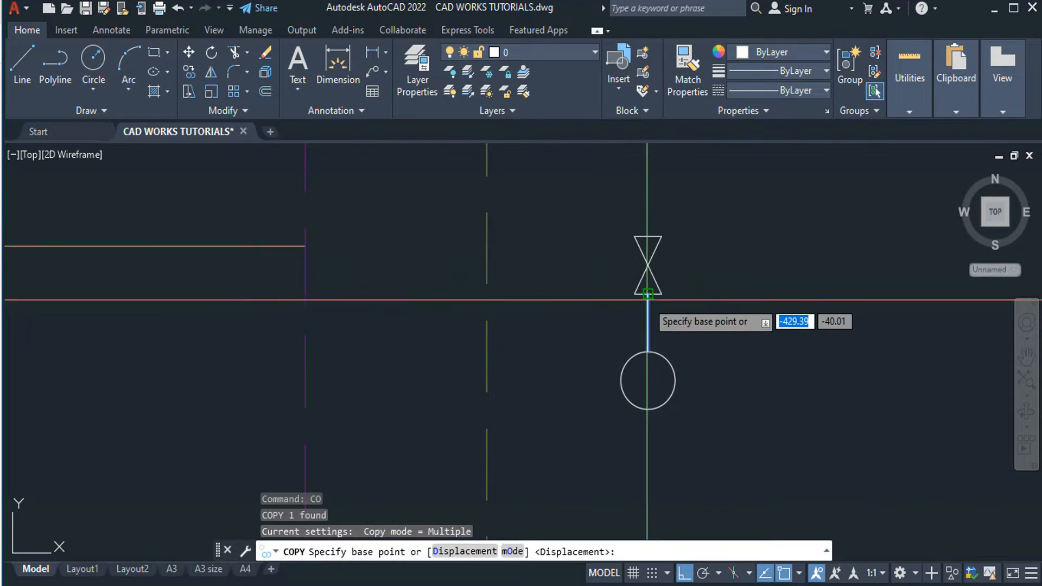
pyautogui.click(648, 294)
pyautogui.click(659, 396)
pyautogui.press('Escape')
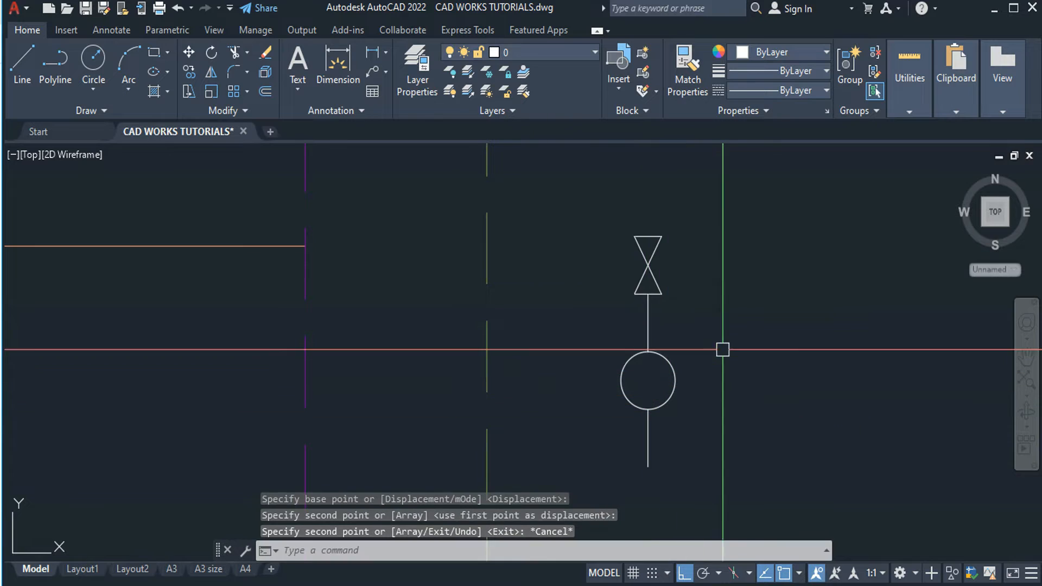
# Copy the valve symbol from its top midpoint to the lower end of the line below the circle.
pyautogui.click(624, 226)
pyautogui.click(701, 326)
pyautogui.write('co')
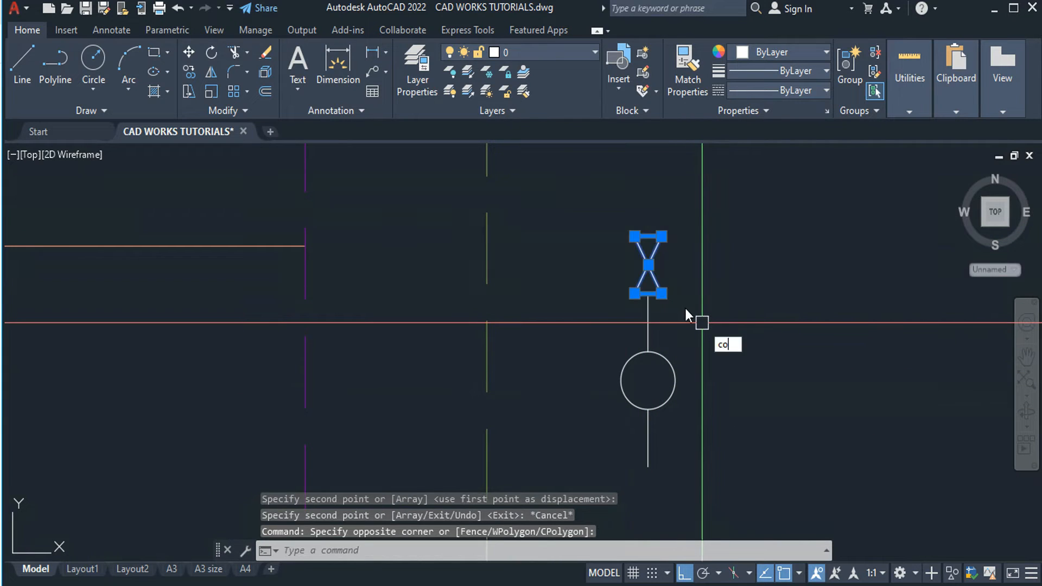
pyautogui.press('Return')
pyautogui.click(648, 237)
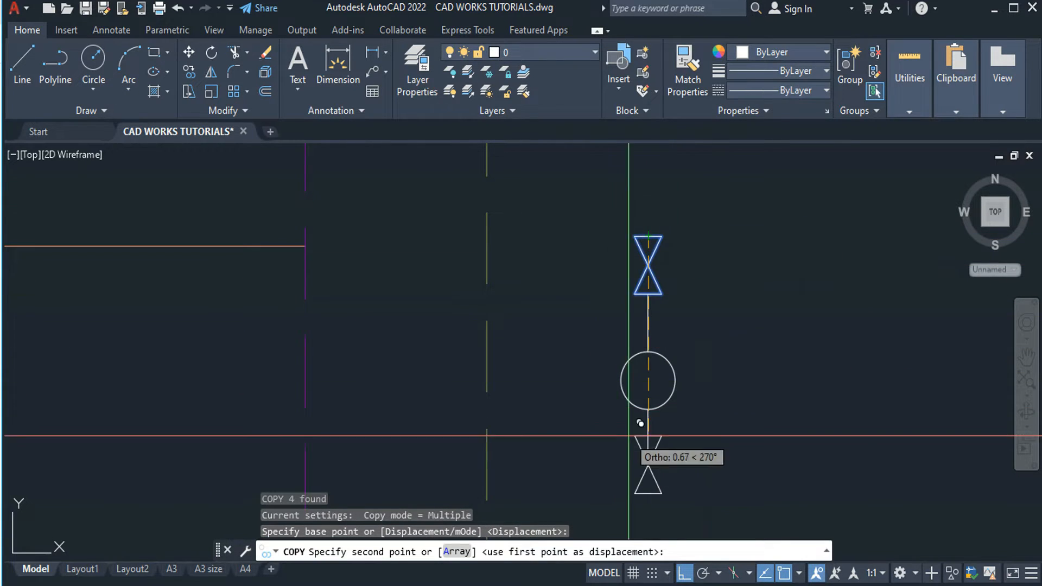
pyautogui.click(648, 466)
pyautogui.press('Escape')
# Copy the whole valve-circle-valve assembly from its top midpoint to the lower end of the dashed pipe line.
pyautogui.moveTo(691, 386); pyautogui.dragTo(593, 349, button='middle')
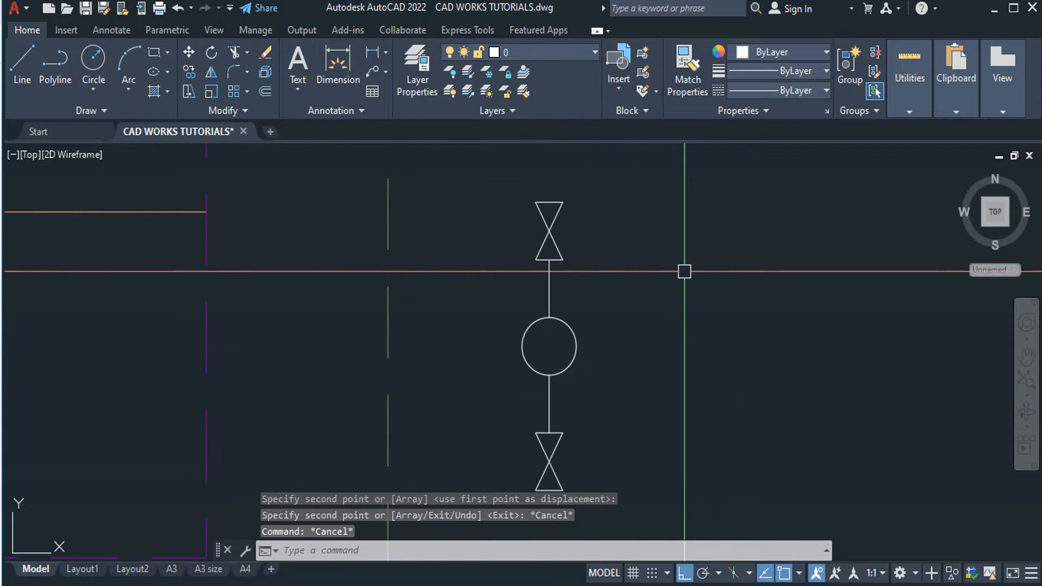
pyautogui.scroll(-2, 588, 233)
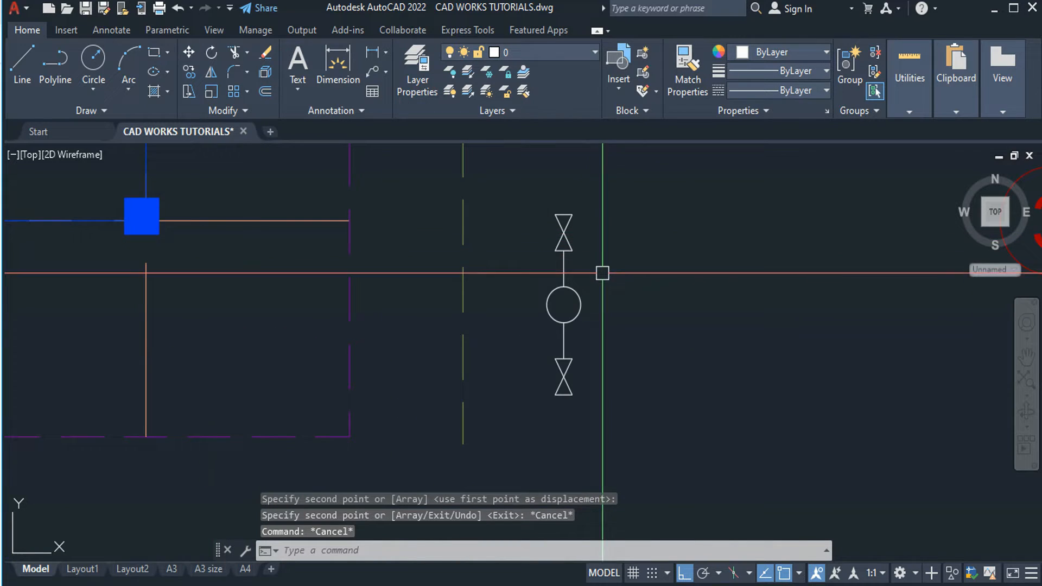
pyautogui.click(540, 179)
pyautogui.click(624, 407)
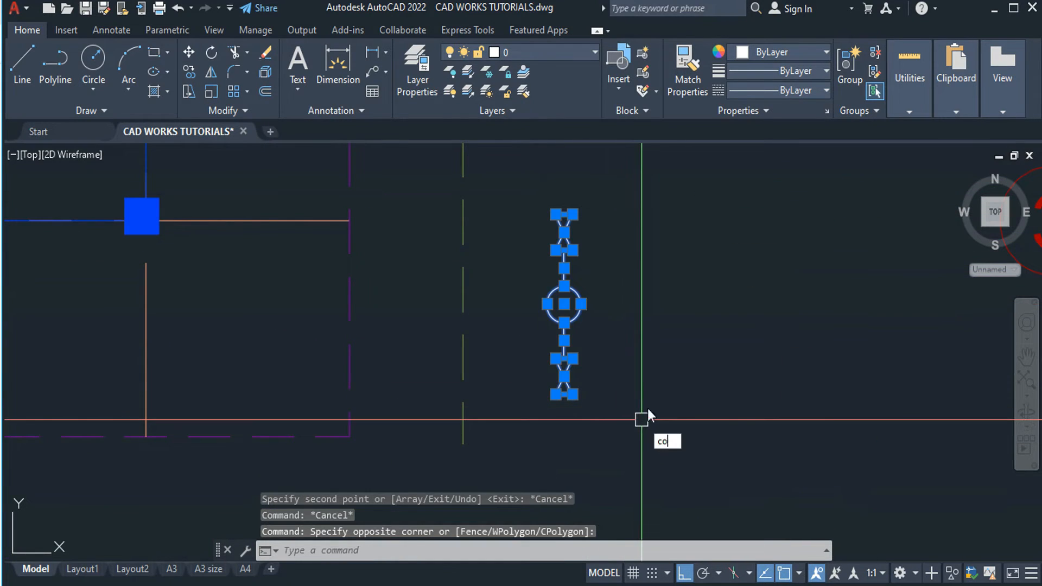
pyautogui.write('co')
pyautogui.press('Return')
pyautogui.click(564, 214)
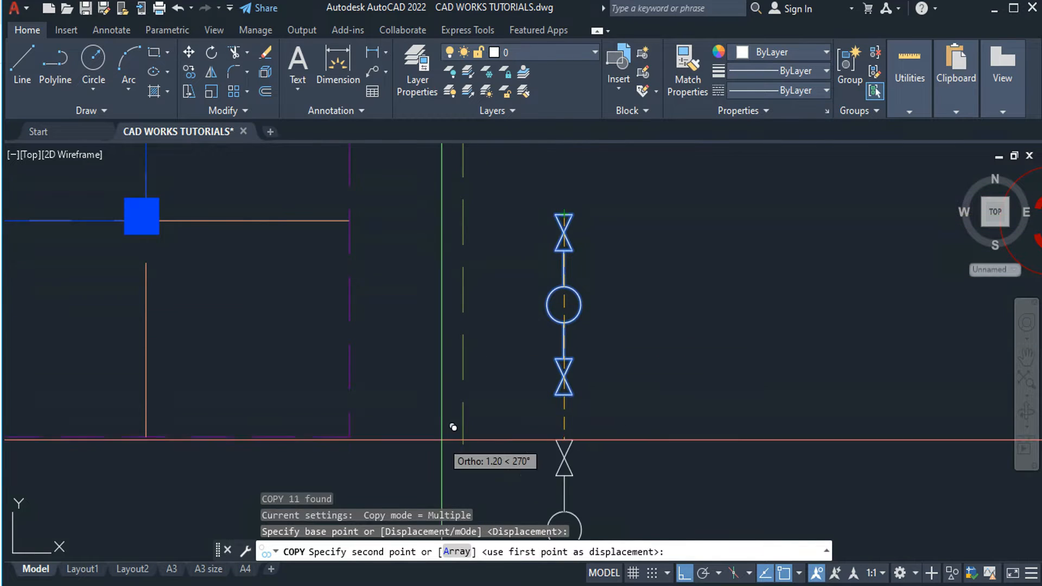
pyautogui.click(462, 445)
pyautogui.press('Escape')
# Erase the original valve-circle-valve assembly standing beside the dashed pipe line.
pyautogui.scroll(-2, 532, 313)
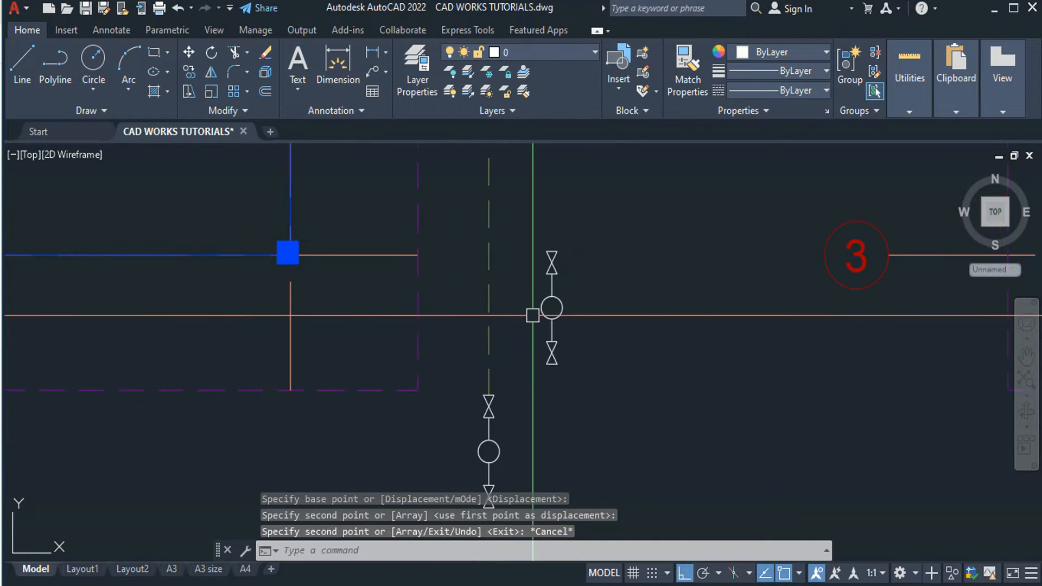
pyautogui.moveTo(534, 321); pyautogui.dragTo(571, 136, button='middle')
pyautogui.scroll(-2, 550, 211)
pyautogui.scroll(2, 579, 153)
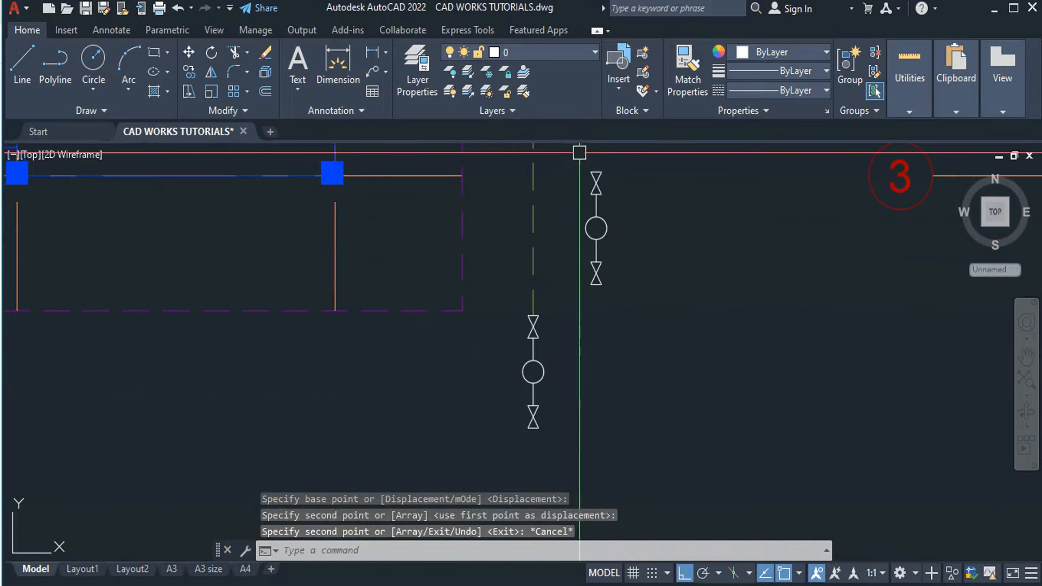
pyautogui.click(578, 168)
pyautogui.click(623, 317)
pyautogui.write('e')
pyautogui.press('Return')
# Draw a vertical line downward from the midpoint of the lower valve symbol's bottom line.
pyautogui.moveTo(602, 399)
pyautogui.mouseDown(button='middle')
pyautogui.moveTo(600, 365)
pyautogui.moveTo(586, 364)
pyautogui.mouseUp(button='middle')
pyautogui.write('l')
pyautogui.press('Return')
pyautogui.scroll(2, 550, 384)
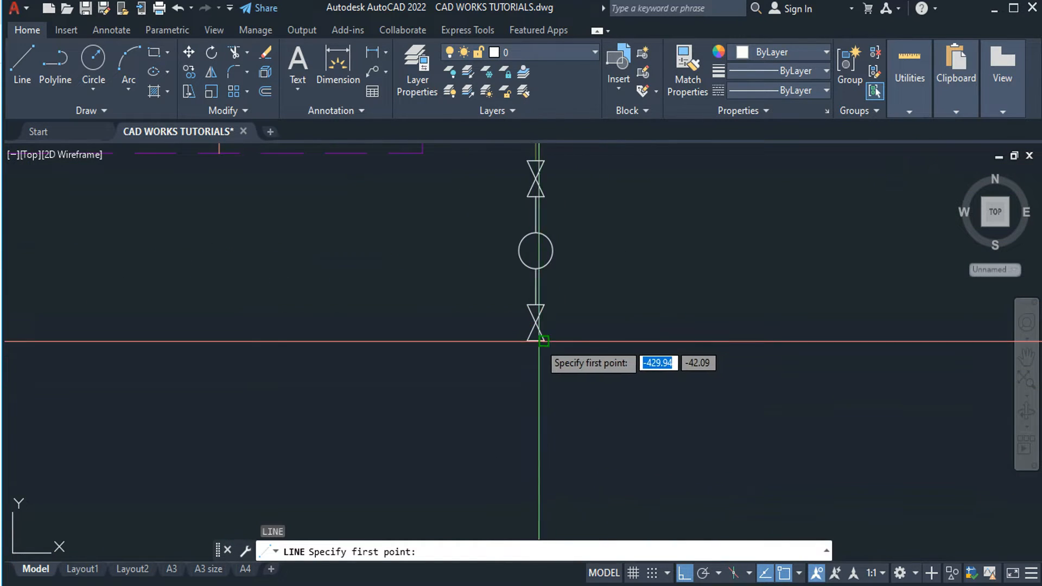
pyautogui.click(540, 337)
pyautogui.click(545, 420)
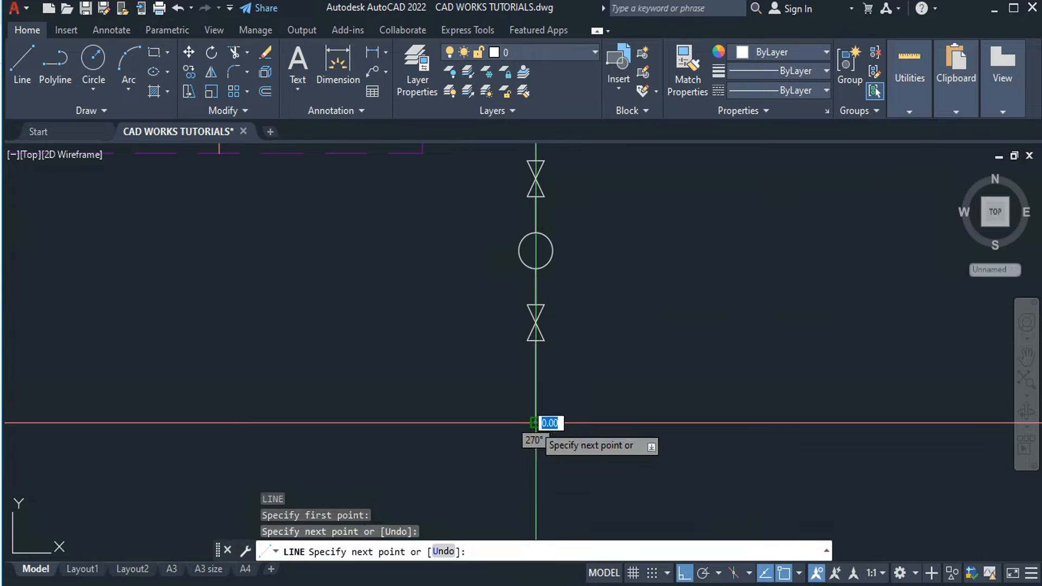
pyautogui.press('Escape')
pyautogui.scroll(2, 554, 447)
pyautogui.press('Escape')
pyautogui.press('Escape')
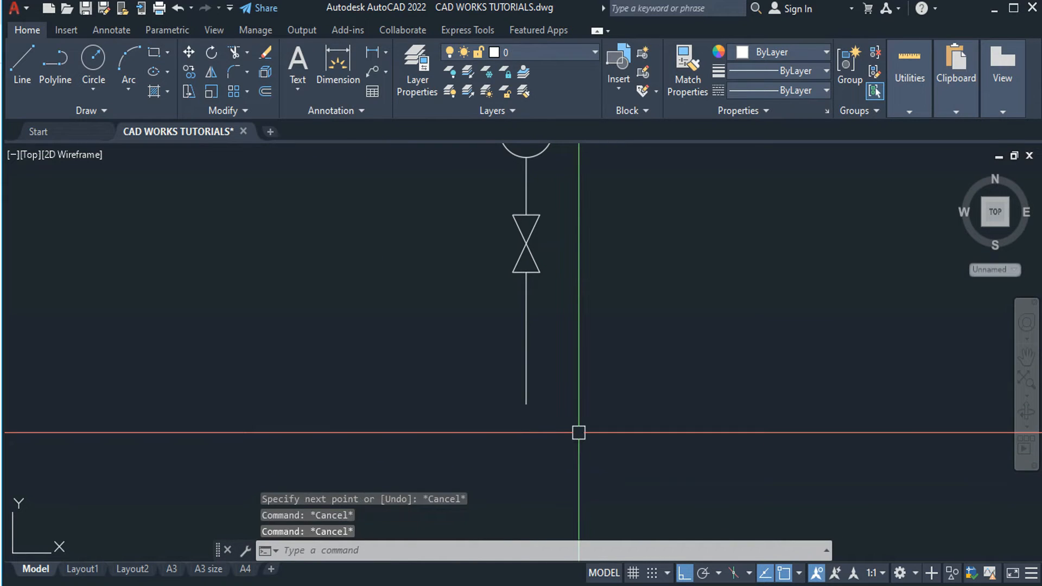
# Draw a three-sided inscribed polygon centred on the line's lower end, pointing downward, with a radius of about 0.18.
pyautogui.write('po')
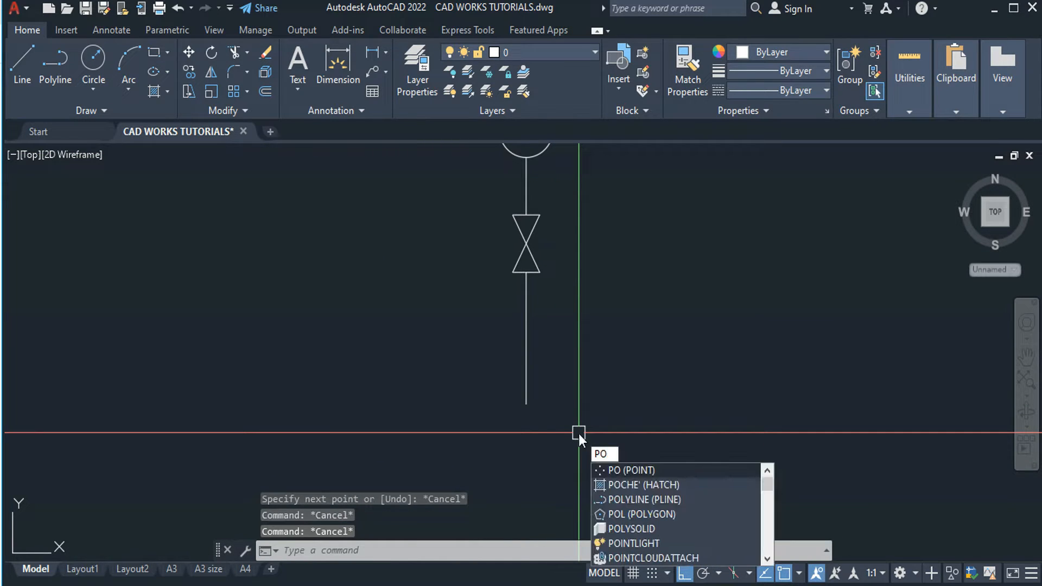
pyautogui.write('lygon')
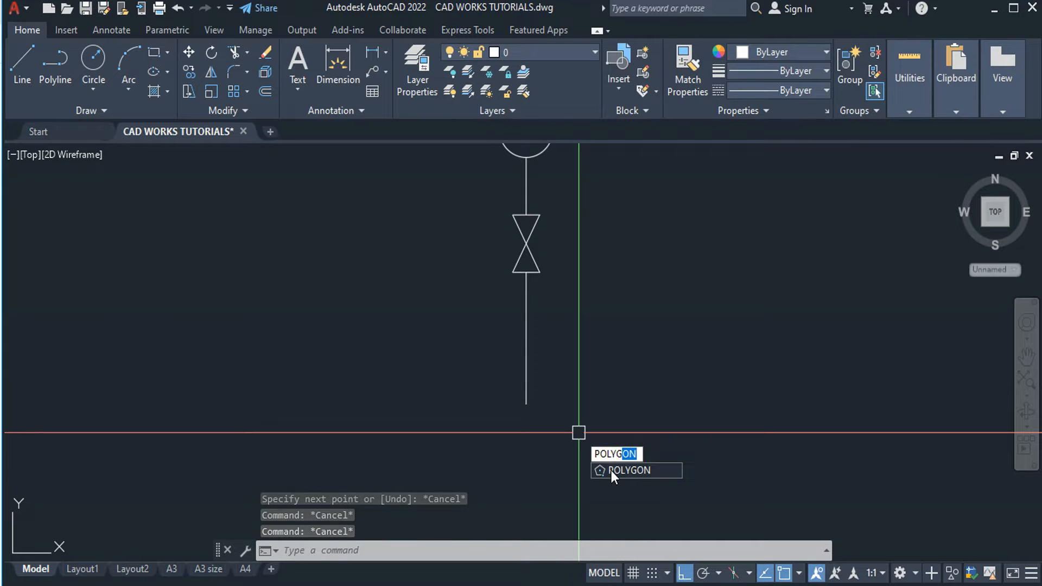
pyautogui.click(612, 470)
pyautogui.write('3')
pyautogui.press('Return')
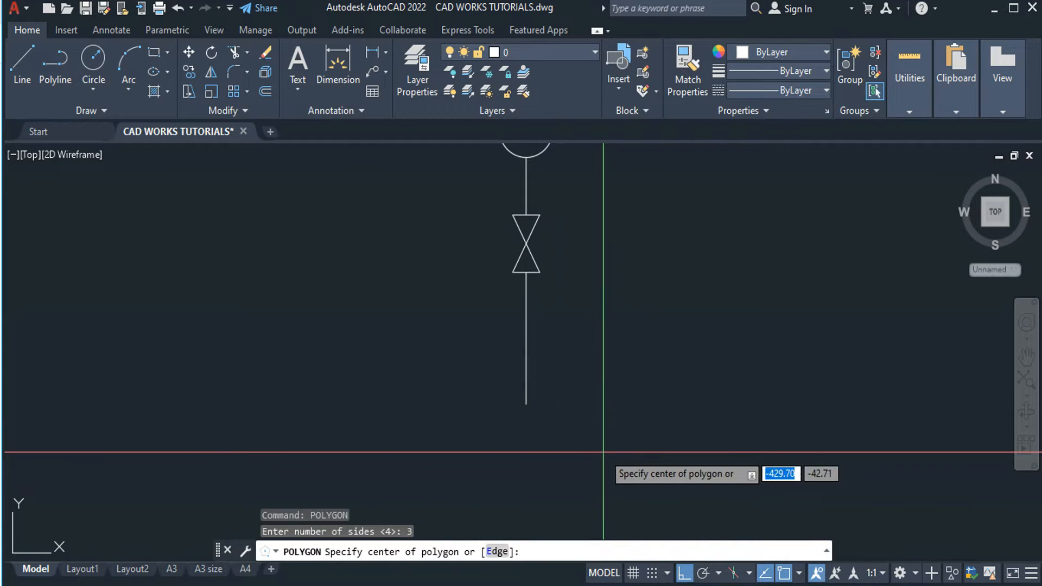
pyautogui.click(527, 404)
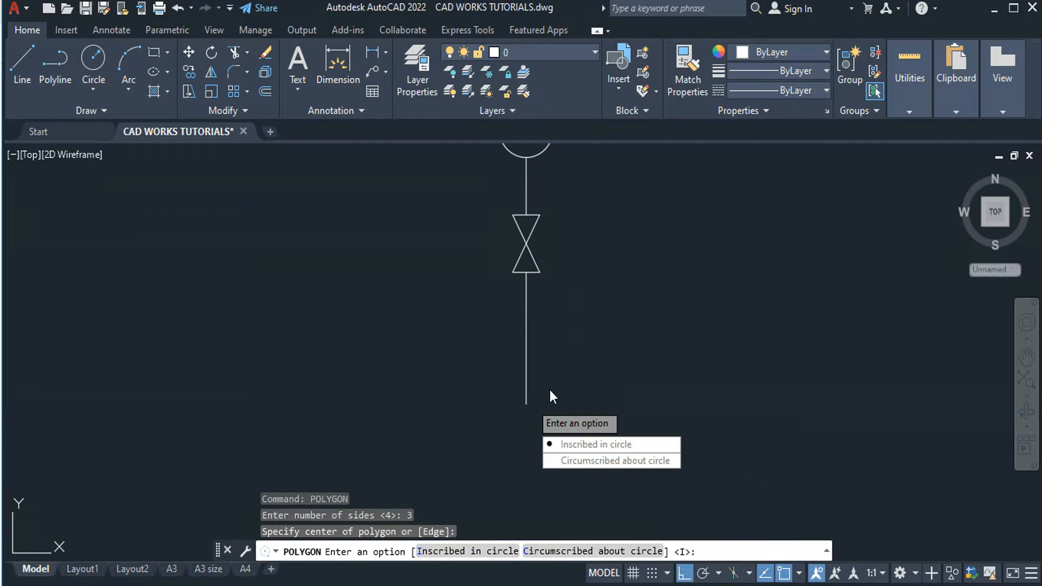
pyautogui.press('Return')
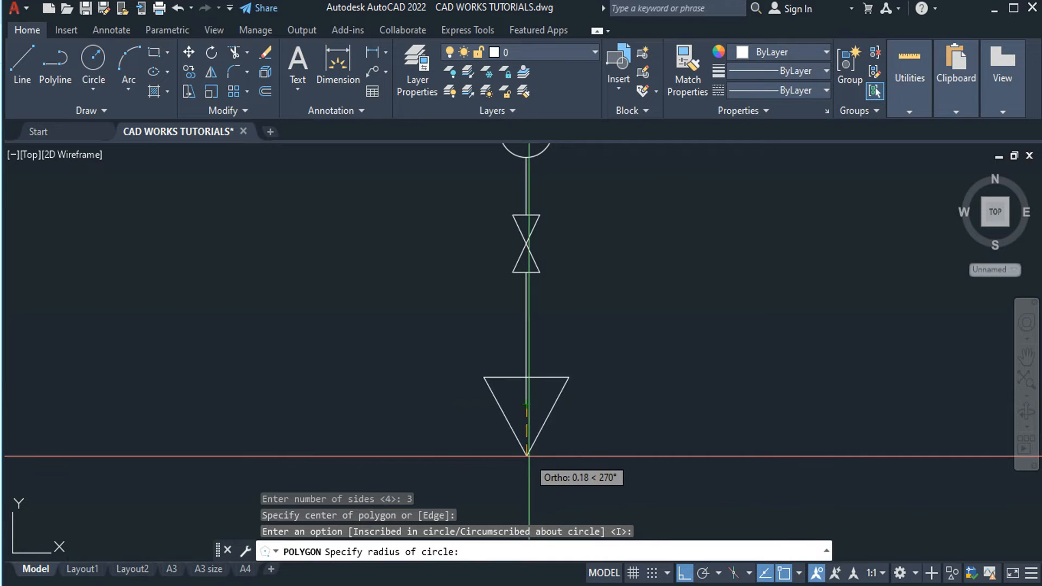
pyautogui.click(527, 454)
# Trim away the part of the vertical line that lies inside the triangle.
pyautogui.write('tr')
pyautogui.press('Return')
pyautogui.click(529, 396)
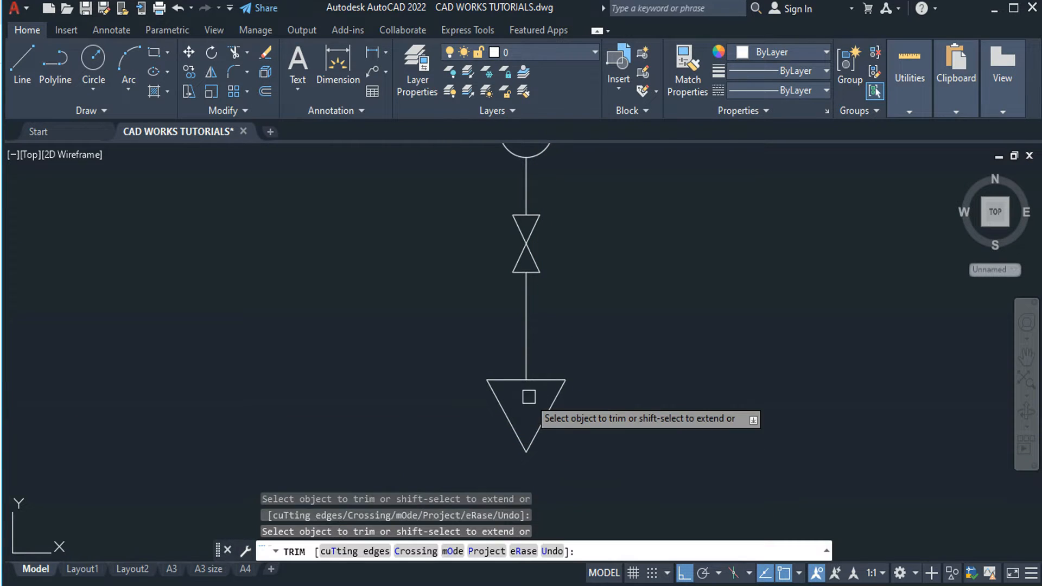
pyautogui.press('Escape')
# Trim the upper half of the rising diagonal off the upper valve symbol.
pyautogui.scroll(-2, 563, 335)
pyautogui.moveTo(576, 319); pyautogui.dragTo(568, 354, button='middle')
pyautogui.moveTo(557, 190); pyautogui.dragTo(554, 251, button='middle')
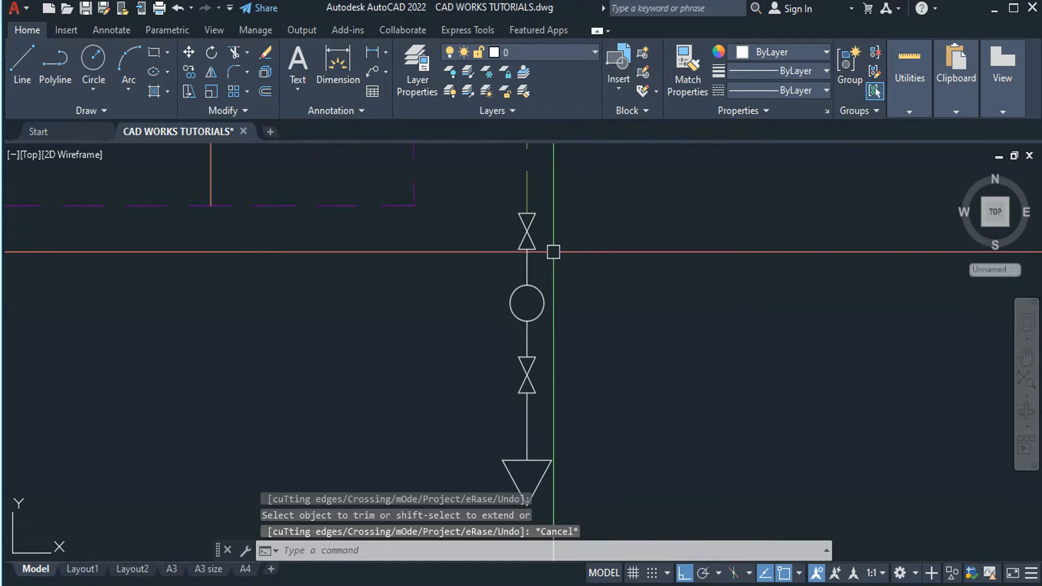
pyautogui.press('Return')
pyautogui.scroll(2, 531, 222)
pyautogui.click(530, 221)
pyautogui.click(531, 222)
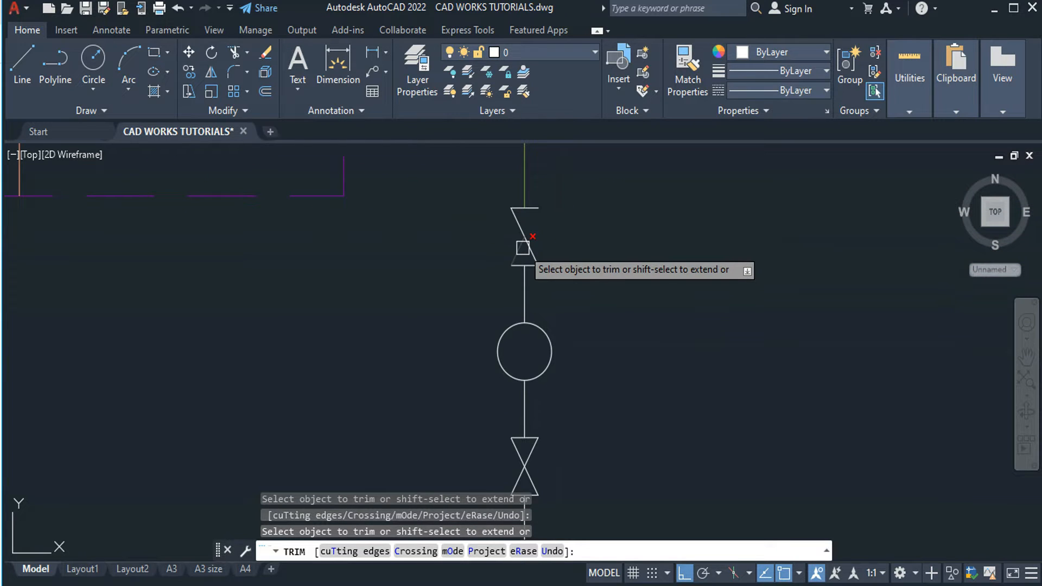
pyautogui.press('Escape')
pyautogui.press('Escape')
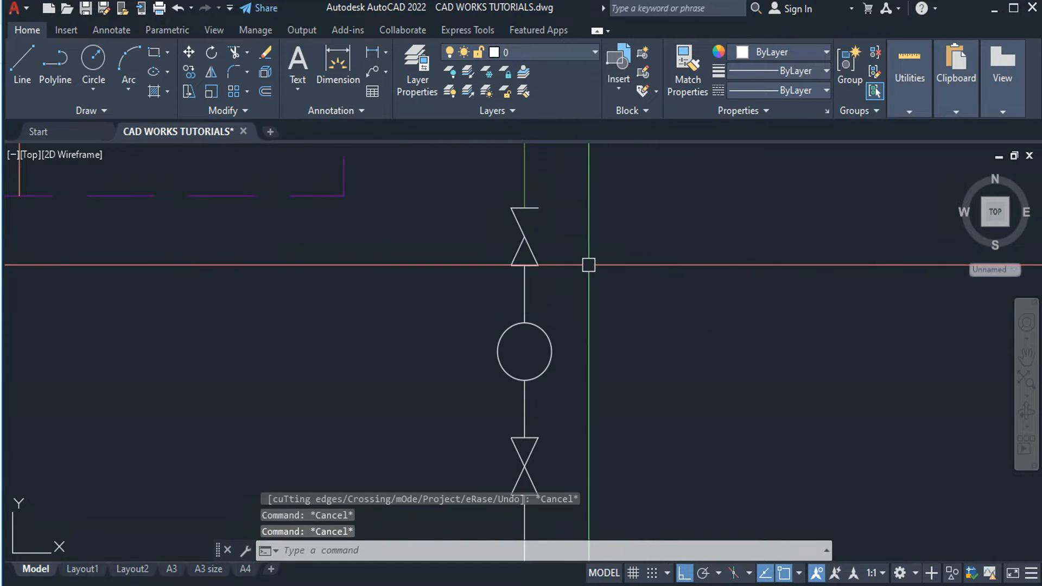
# Put the two valve symbols and the circle on the PIPE CONNECTION layer.
pyautogui.moveTo(565, 405); pyautogui.dragTo(530, 314, button='middle')
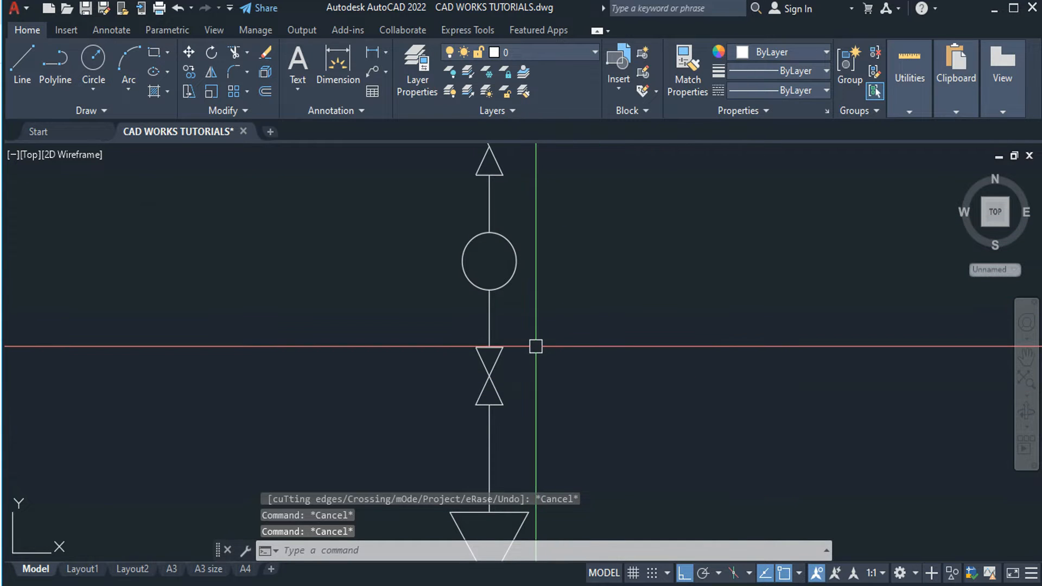
pyautogui.moveTo(582, 407); pyautogui.dragTo(577, 269, button='middle')
pyautogui.scroll(-2, 575, 263)
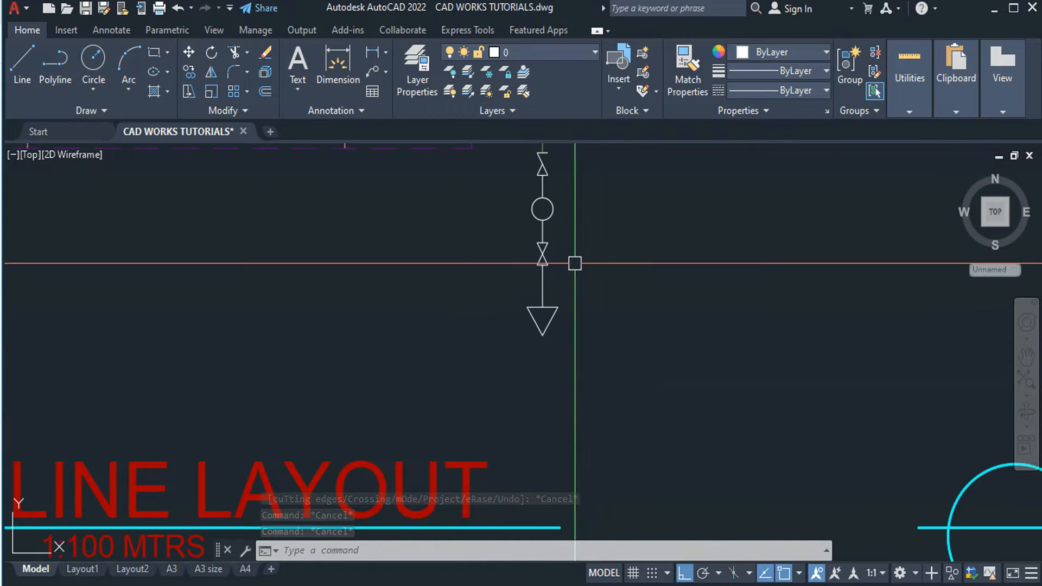
pyautogui.moveTo(564, 216); pyautogui.dragTo(565, 304, button='middle')
pyautogui.click(498, 223)
pyautogui.click(567, 307)
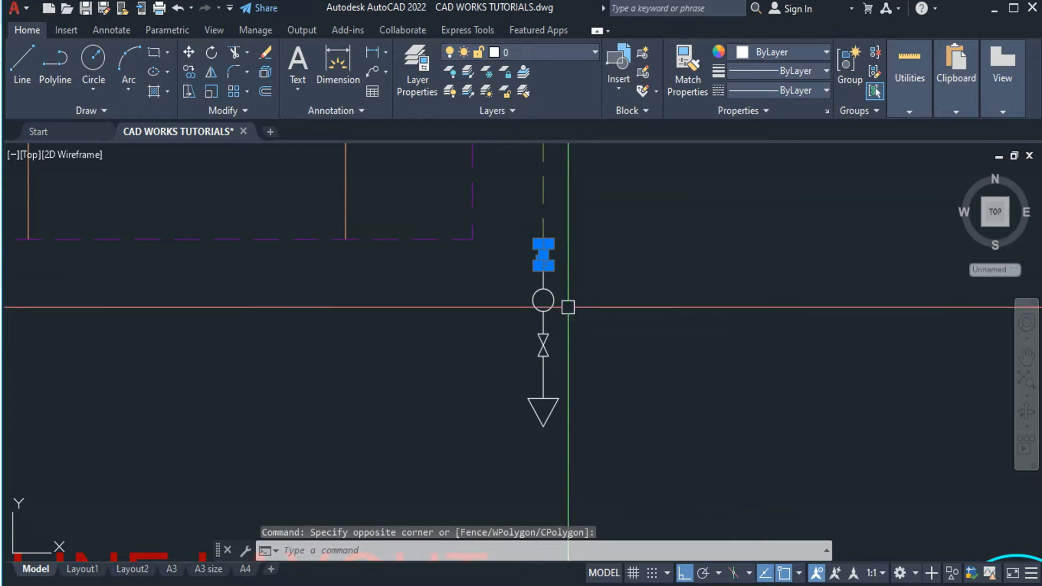
pyautogui.click(521, 281)
pyautogui.click(585, 323)
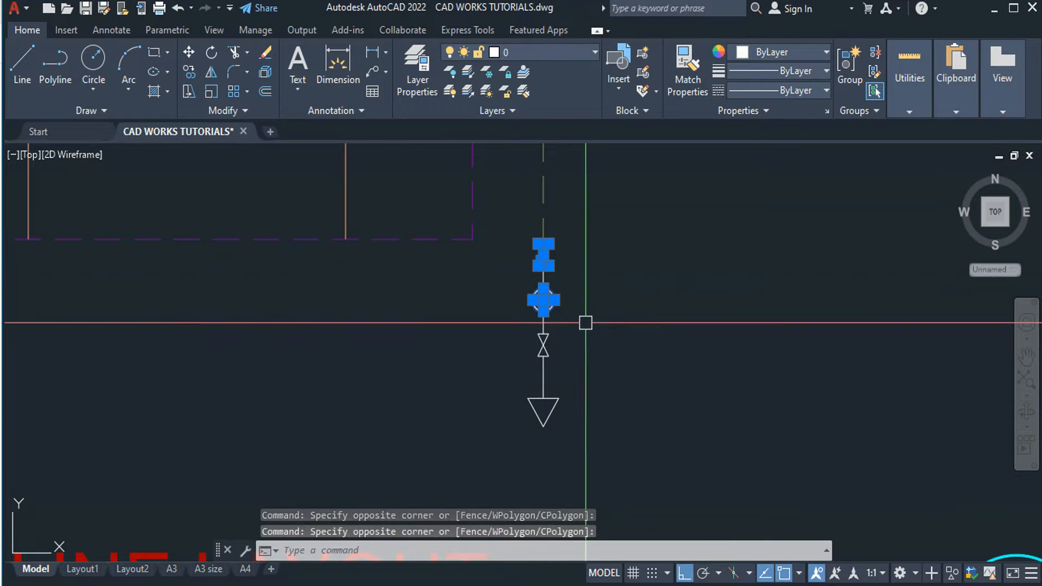
pyautogui.click(517, 329)
pyautogui.click(567, 354)
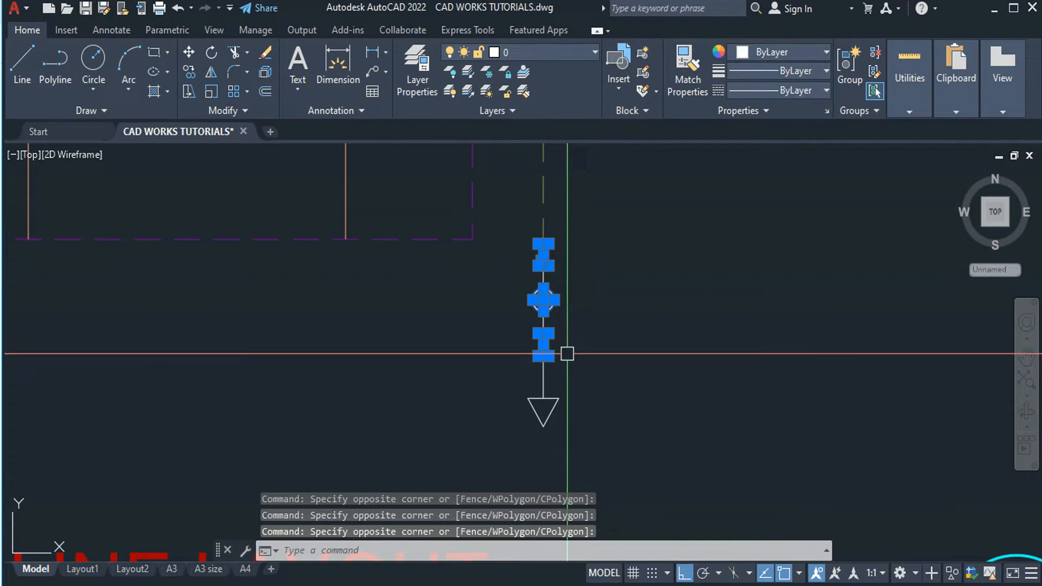
pyautogui.click(584, 51)
pyautogui.scroll(-3, 567, 465)
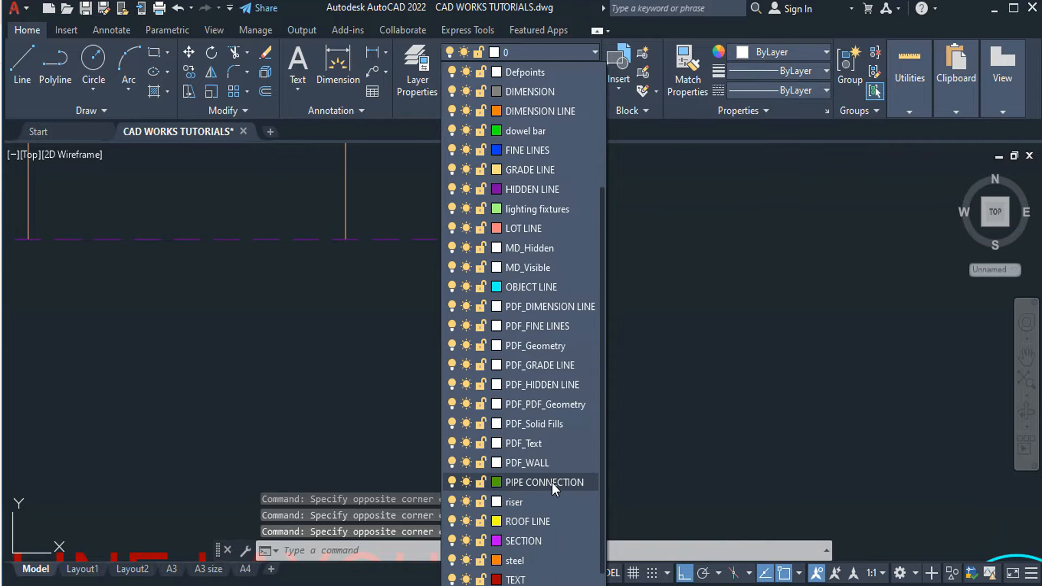
pyautogui.click(552, 483)
pyautogui.press('Escape')
# Match the three connecting lines and the triangle to the properties of the pipe above the upper valve.
pyautogui.scroll(3, 621, 279)
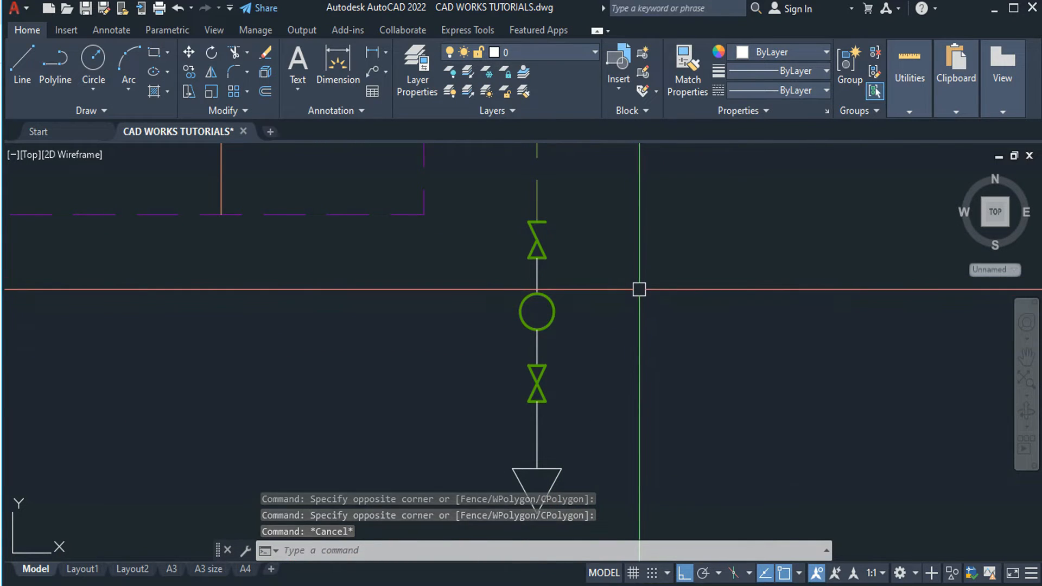
pyautogui.write('ma')
pyautogui.press('Return')
pyautogui.click(536, 189)
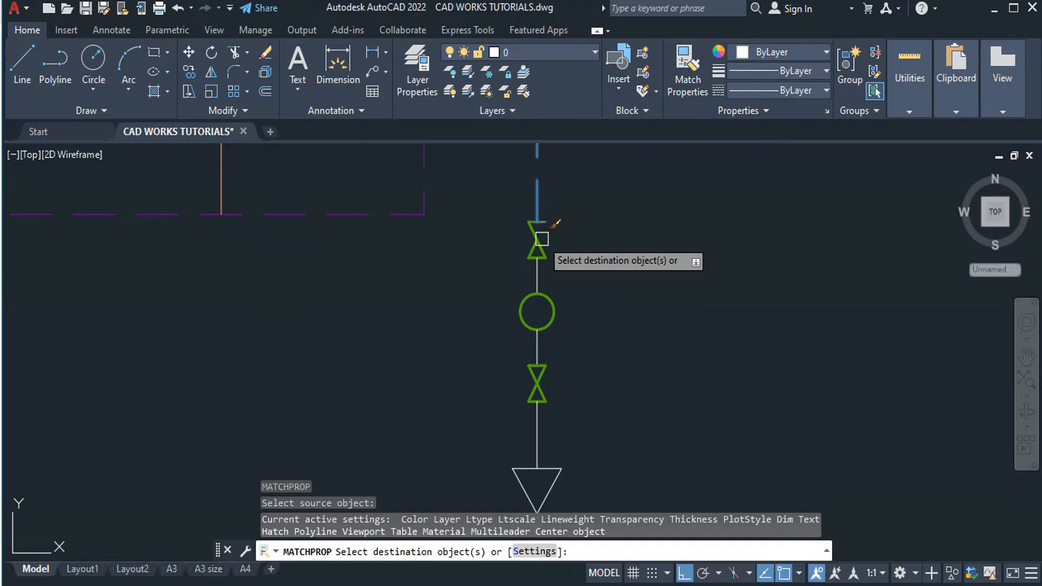
pyautogui.click(538, 278)
pyautogui.click(537, 350)
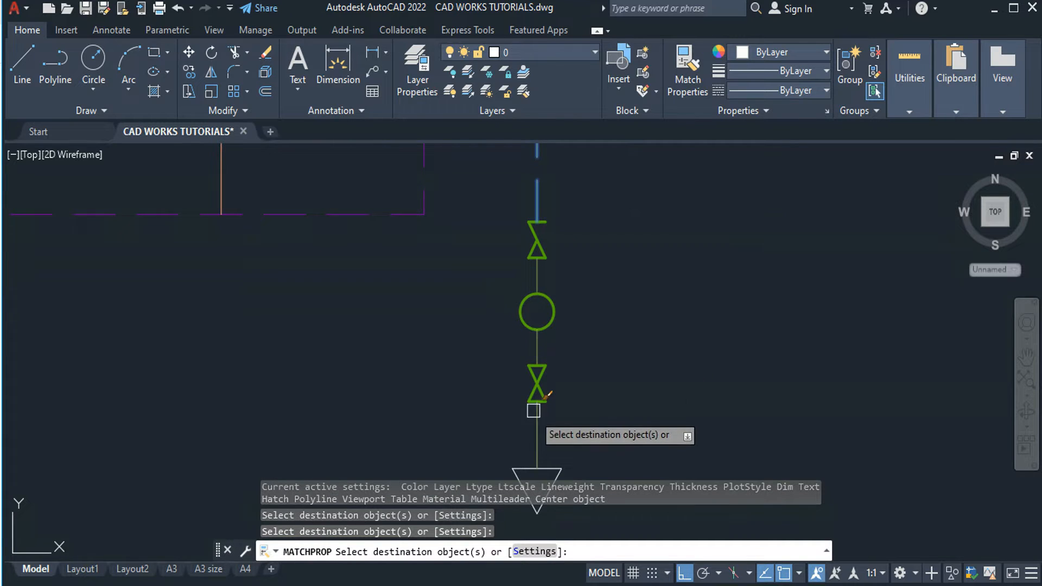
pyautogui.click(537, 413)
pyautogui.moveTo(662, 484); pyautogui.dragTo(661, 460, button='middle')
pyautogui.click(611, 261)
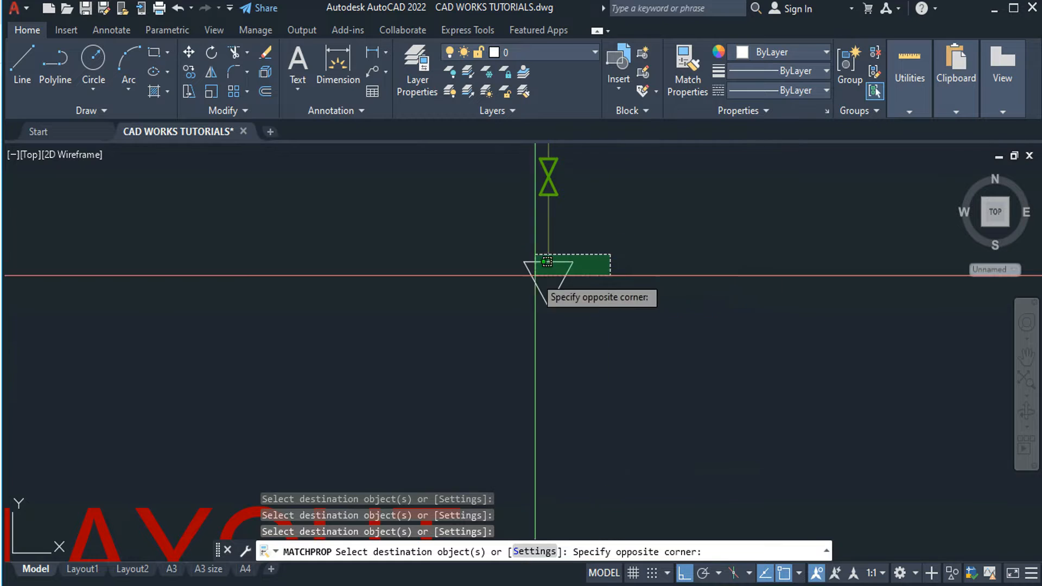
pyautogui.click(535, 274)
pyautogui.press('Escape')
pyautogui.press('Escape')
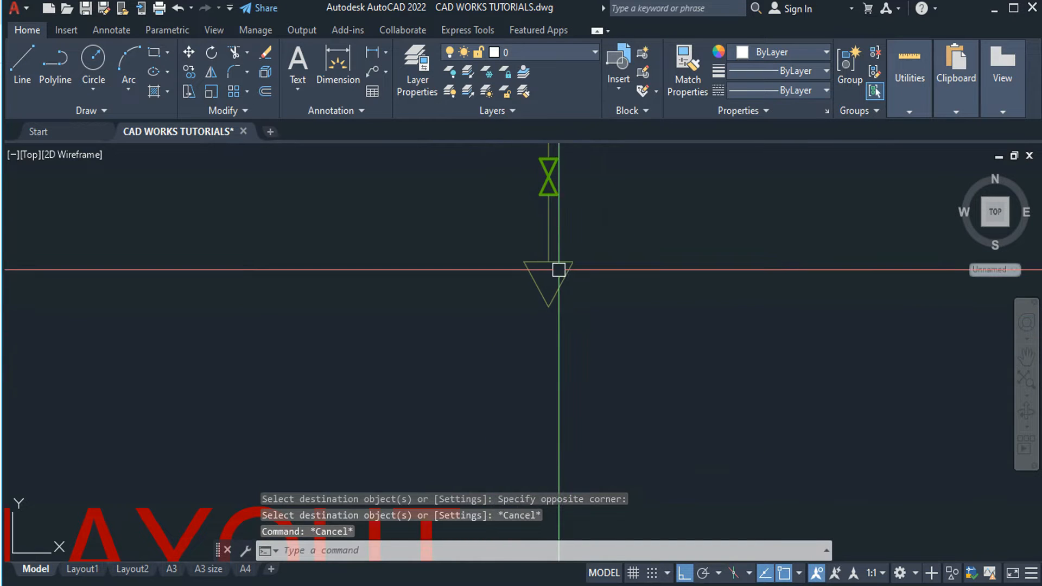
# Add the multiline text label SV beside the lower valve symbol with a text height of 0.15.
pyautogui.moveTo(654, 215); pyautogui.dragTo(644, 372, button='middle')
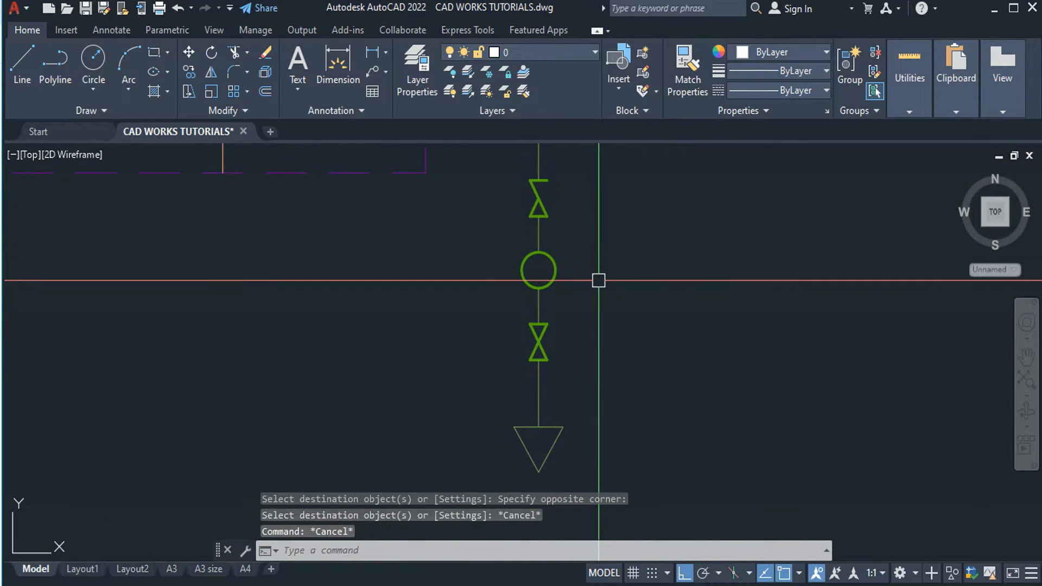
pyautogui.press('Return')
pyautogui.click(583, 341)
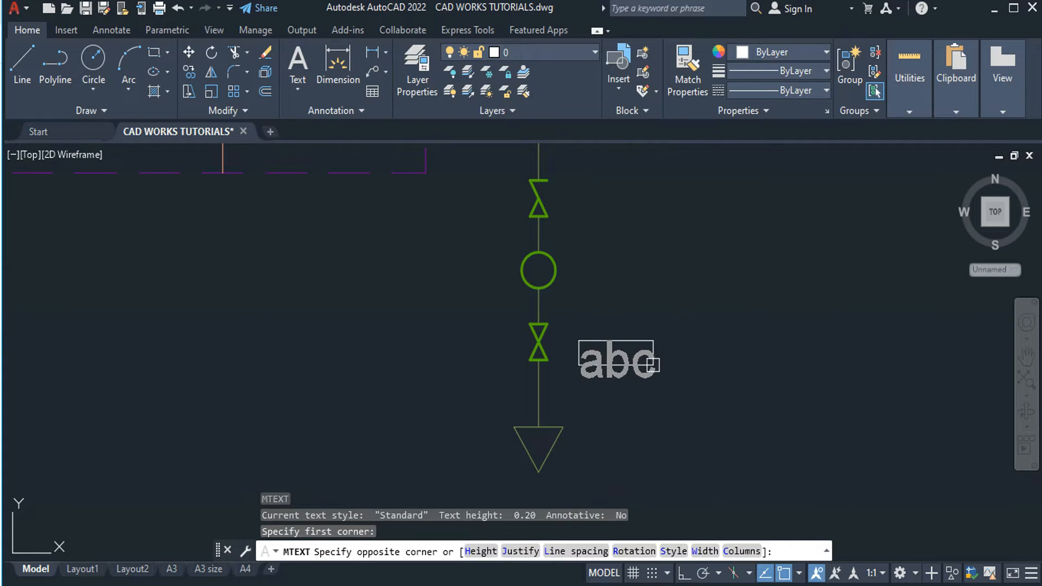
pyautogui.click(657, 375)
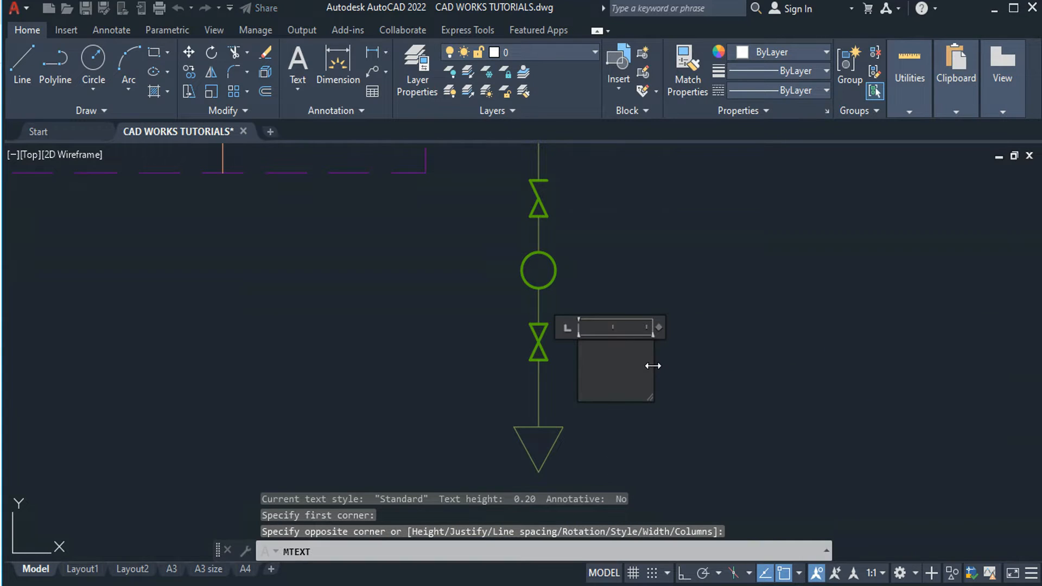
pyautogui.write('SV')
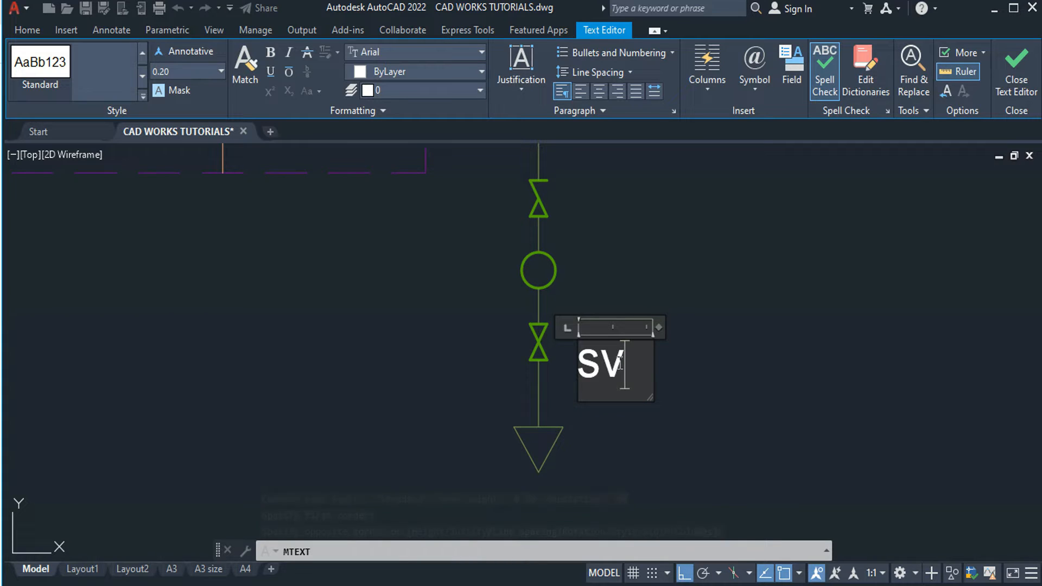
pyautogui.write('SV')
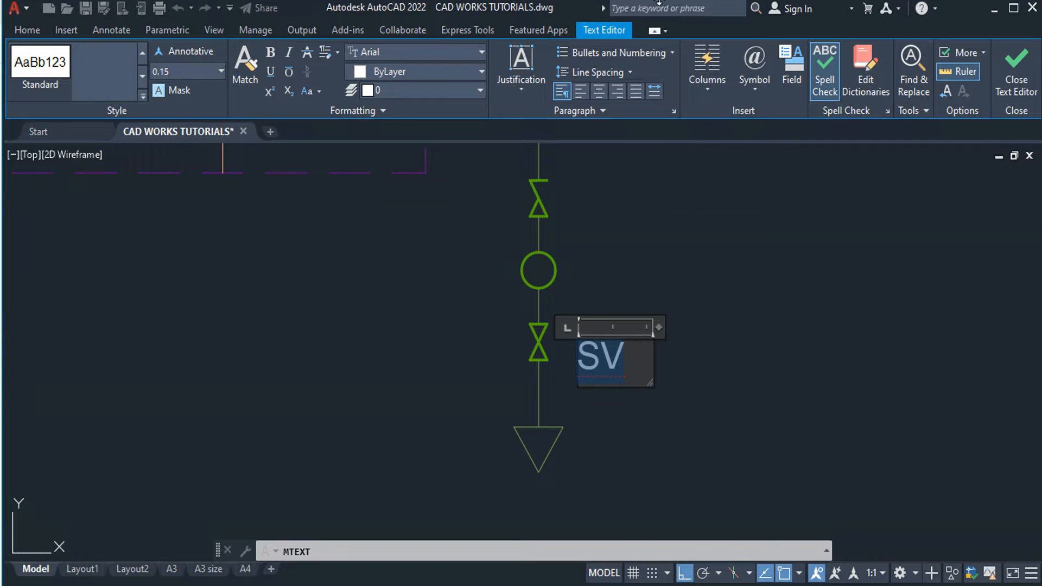
pyautogui.click(712, 370)
# Put the SV label on the TEXT layer.
pyautogui.click(645, 319)
pyautogui.click(581, 357)
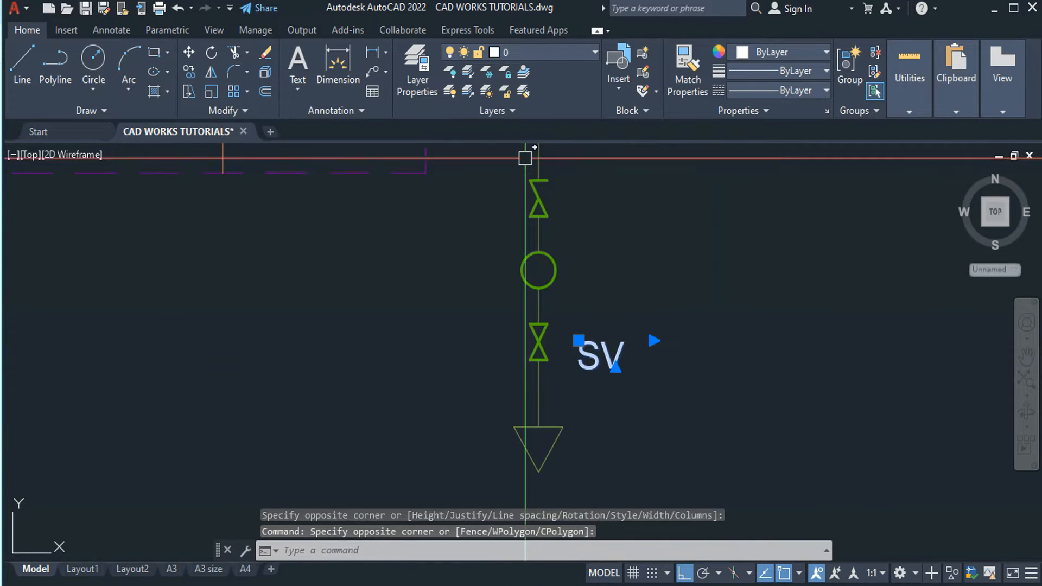
pyautogui.click(558, 52)
pyautogui.scroll(-5, 521, 505)
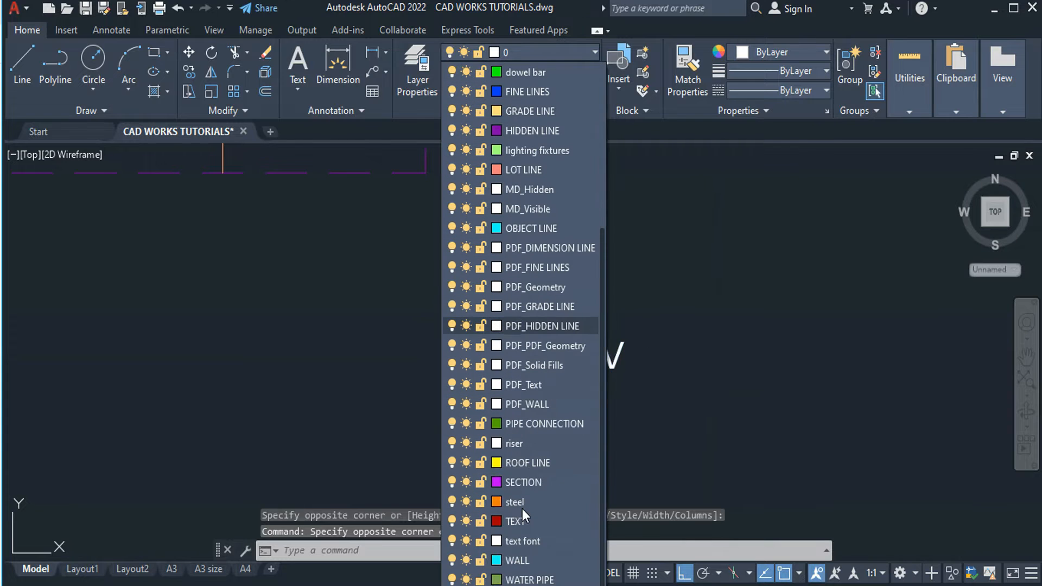
pyautogui.click(508, 519)
pyautogui.press('Escape')
# Move the SV label closer to the lower valve symbol with Ortho off.
pyautogui.click(658, 328)
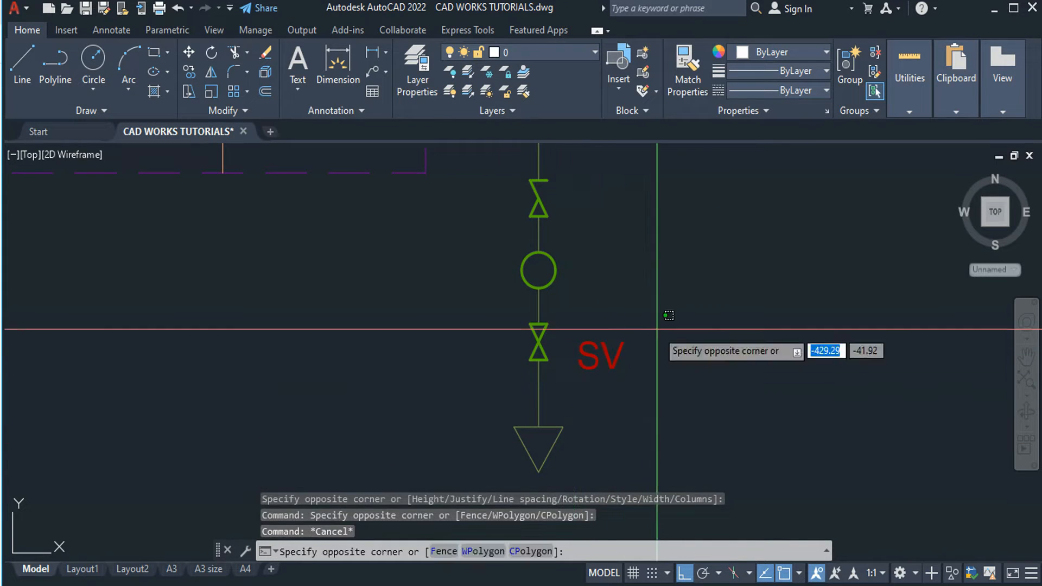
pyautogui.click(584, 409)
pyautogui.write('M')
pyautogui.press('Return')
pyautogui.click(701, 393)
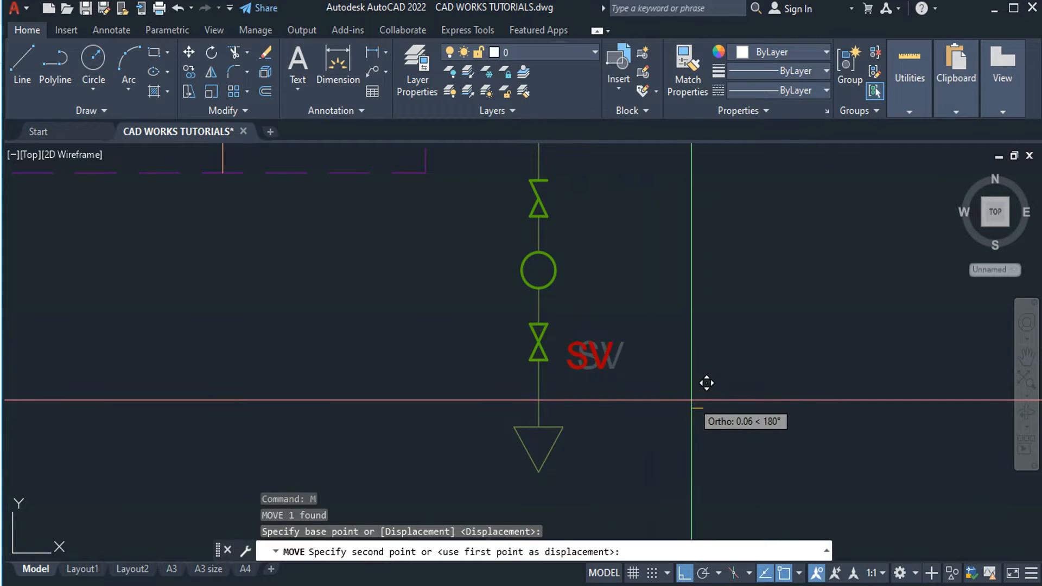
pyautogui.press('F8')
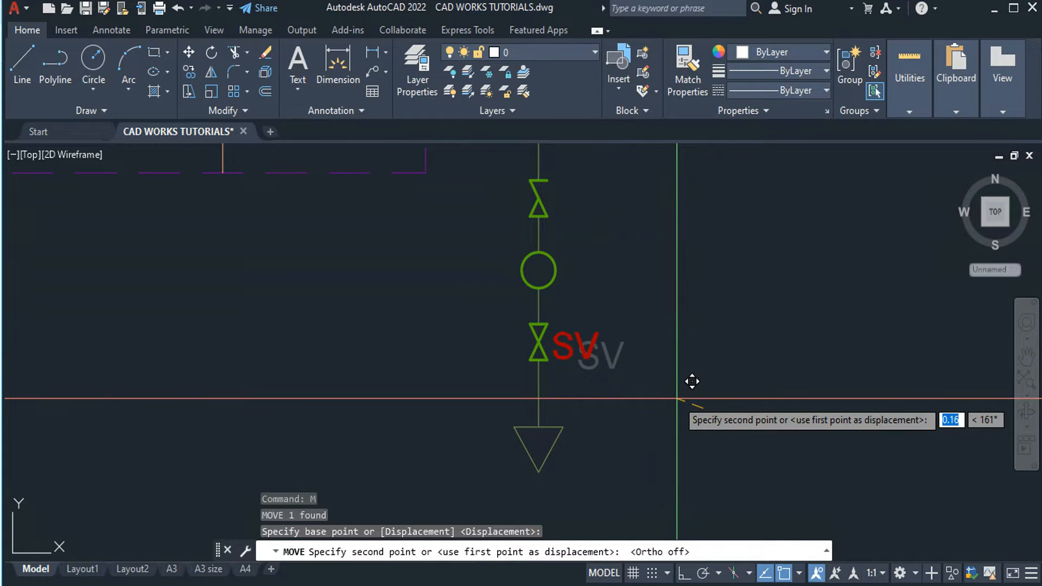
pyautogui.scroll(2, 692, 381)
pyautogui.press('Escape')
# Copy the SV label to the same position beside the upper valve symbol.
pyautogui.click(571, 275)
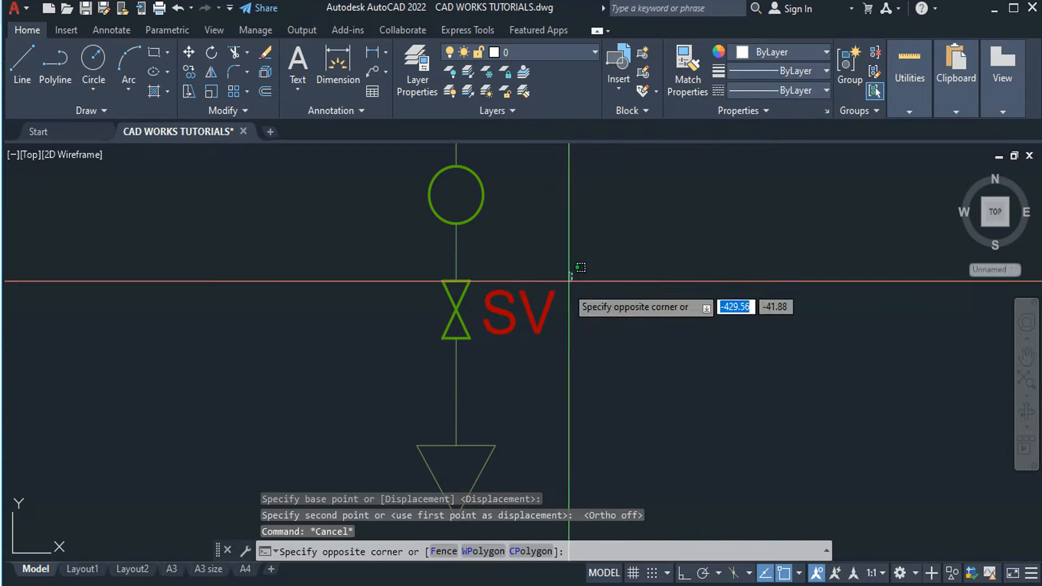
pyautogui.click(514, 352)
pyautogui.write('co')
pyautogui.press('Return')
pyautogui.click(513, 309)
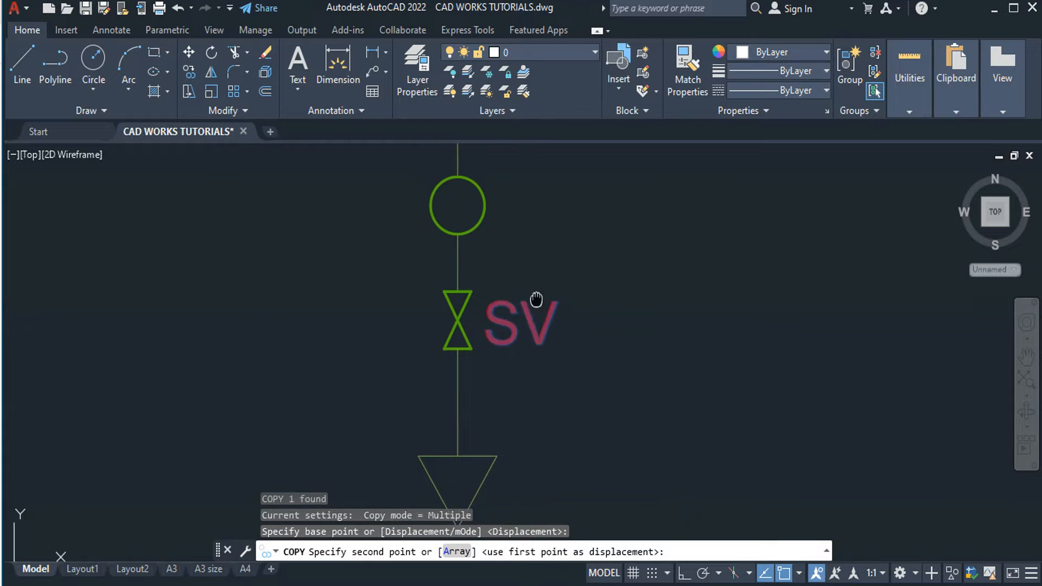
pyautogui.moveTo(532, 270); pyautogui.dragTo(542, 441, button='middle')
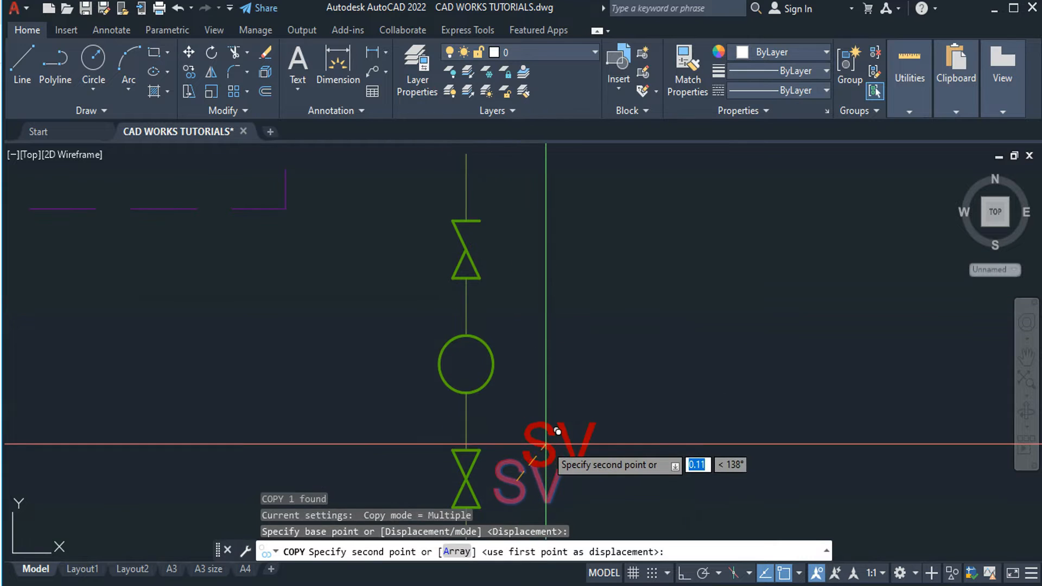
pyautogui.click(524, 251)
pyautogui.press('Return')
# Change the copied label beside the upper valve symbol to CV.
pyautogui.click(525, 252)
pyautogui.doubleClick(524, 251)
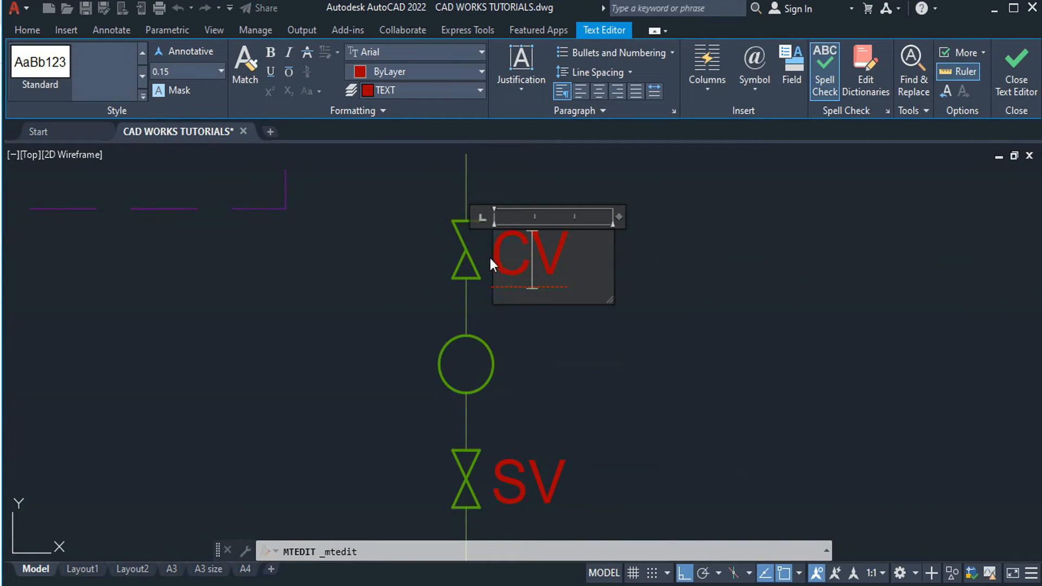
pyautogui.click(738, 395)
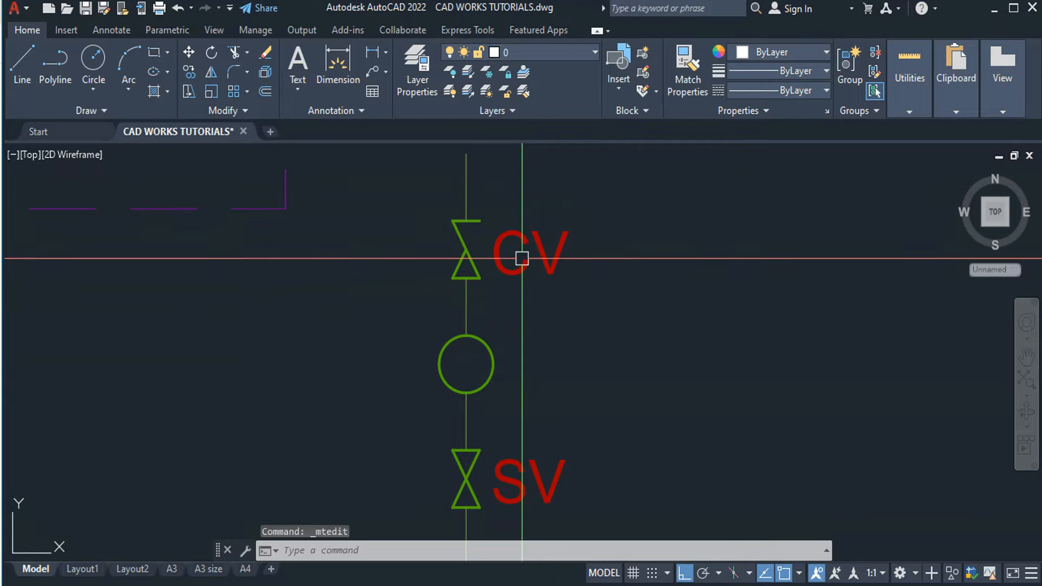
# Change the label text beside the upper valve symbol to GV.
pyautogui.doubleClick(517, 268)
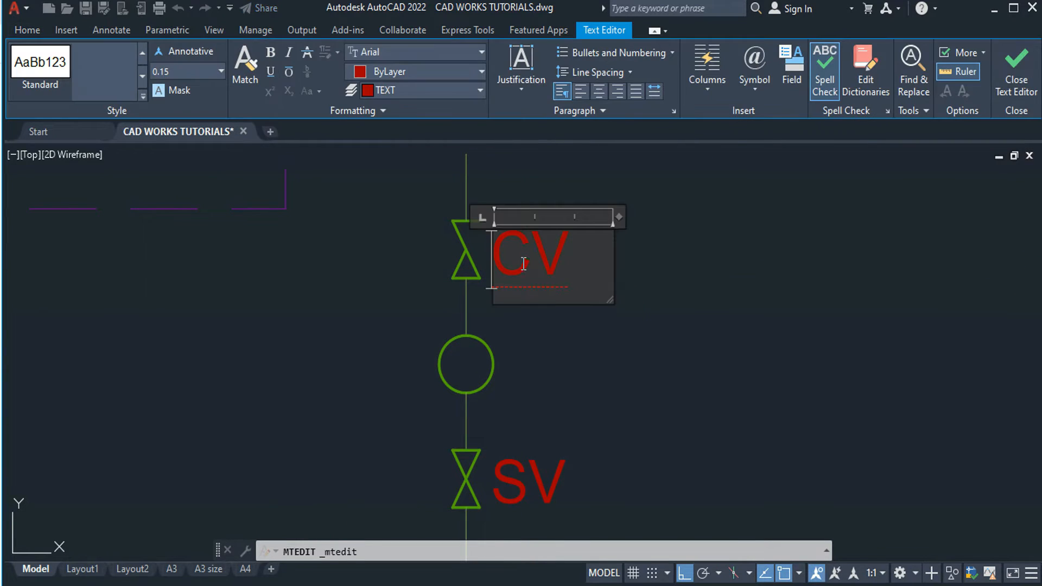
pyautogui.write('G')
pyautogui.click(659, 307)
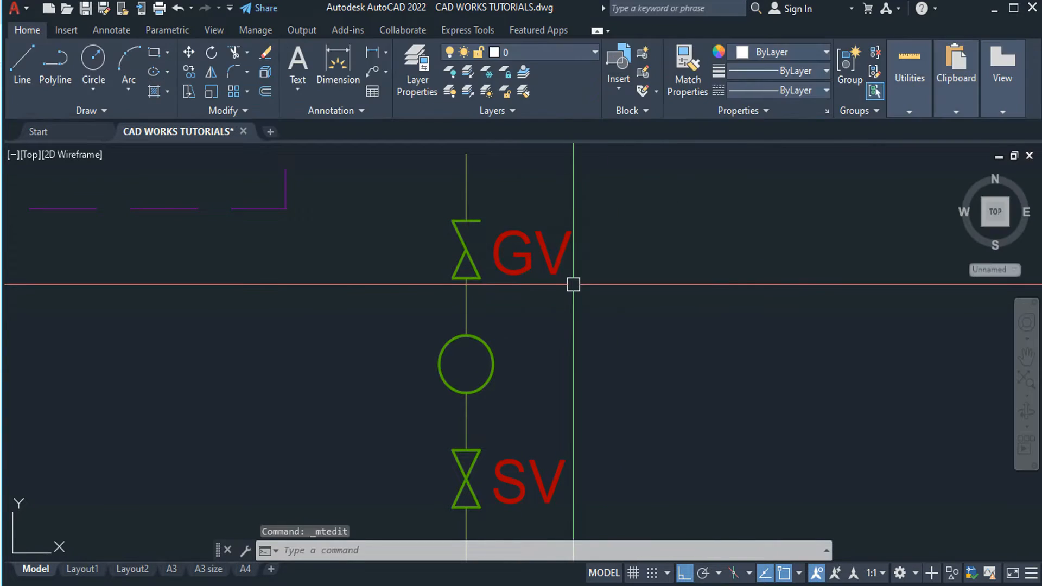
# Copy the GV label straight down so that the copy sits beside the circle.
pyautogui.click(588, 242)
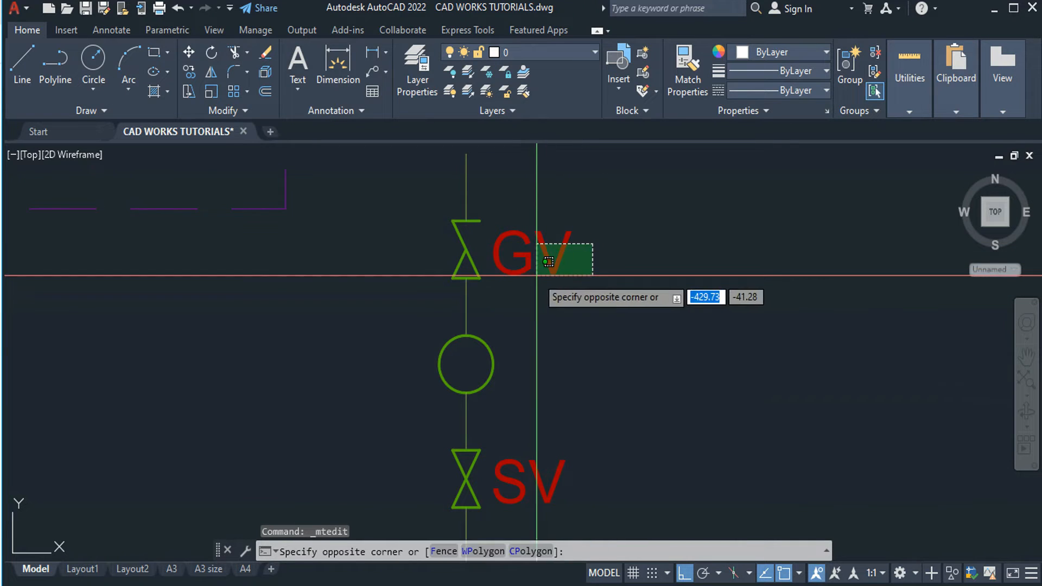
pyautogui.click(536, 277)
pyautogui.write('CO')
pyautogui.press('Return')
pyautogui.click(535, 277)
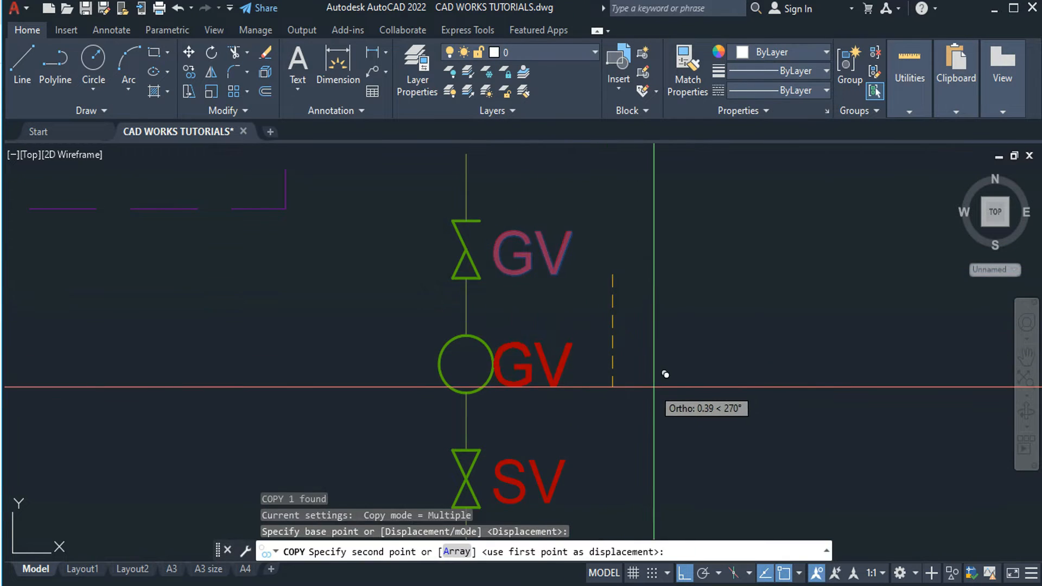
pyautogui.click(664, 369)
pyautogui.press('Escape')
# Change the label beside the circle to M with a text height of 0.13.
pyautogui.doubleClick(583, 365)
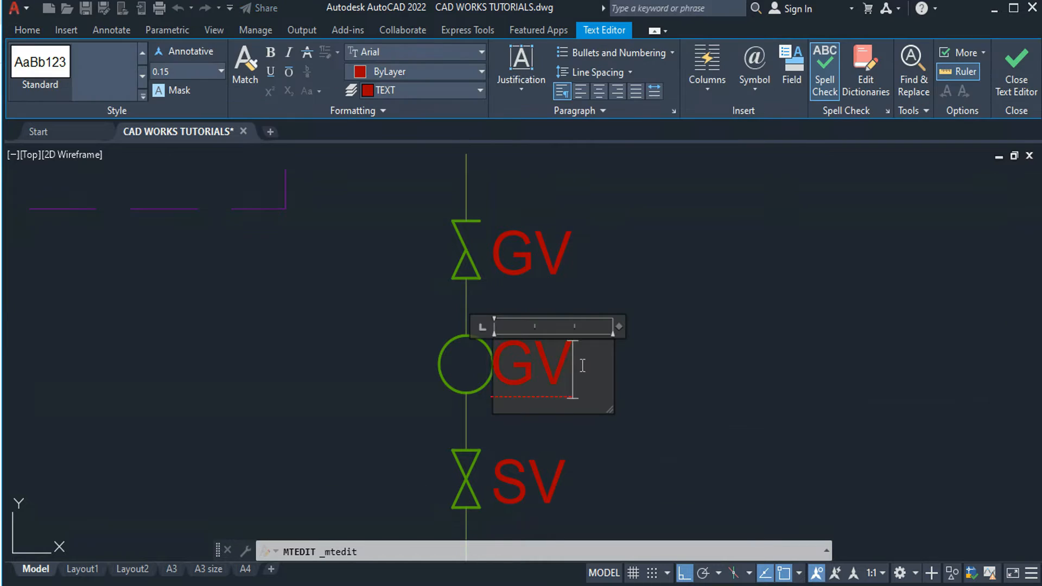
pyautogui.write('M')
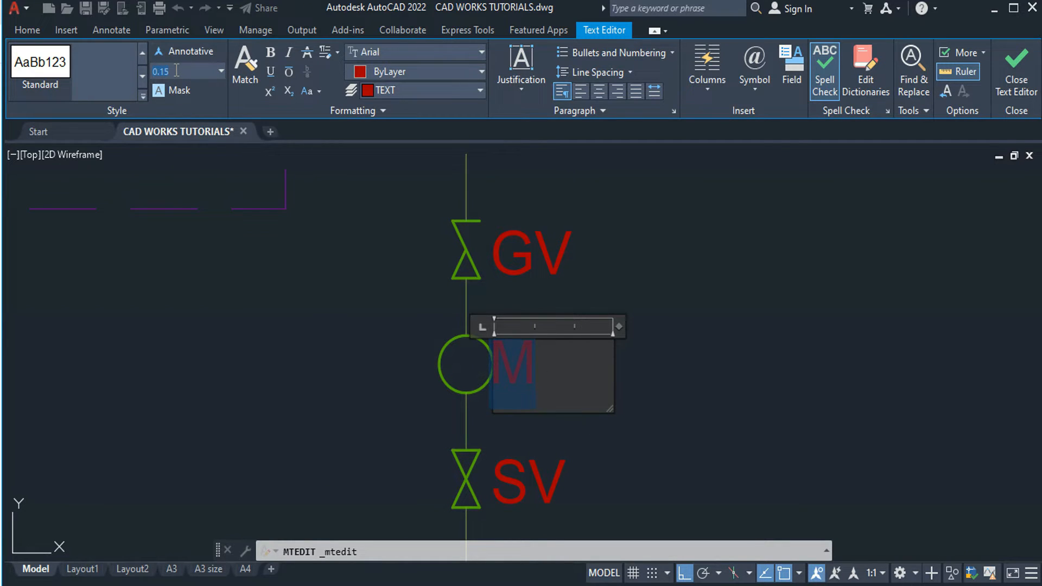
pyautogui.click(635, 375)
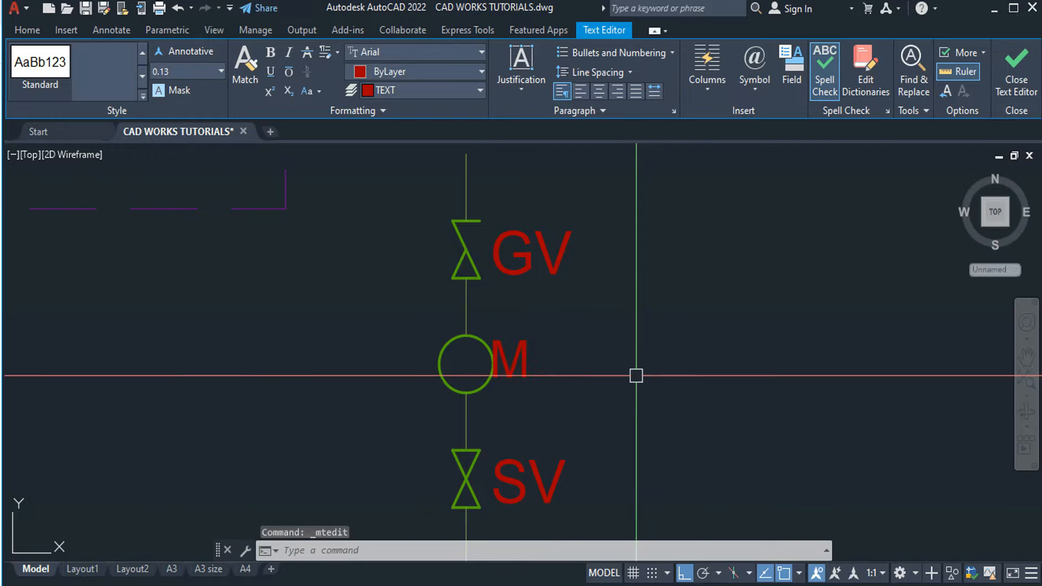
# Move the M label with ortho off so that it sits inside the circle between the GV and SV valve symbols.
pyautogui.click(525, 348)
pyautogui.press('Return')
pyautogui.scroll(3, 524, 346)
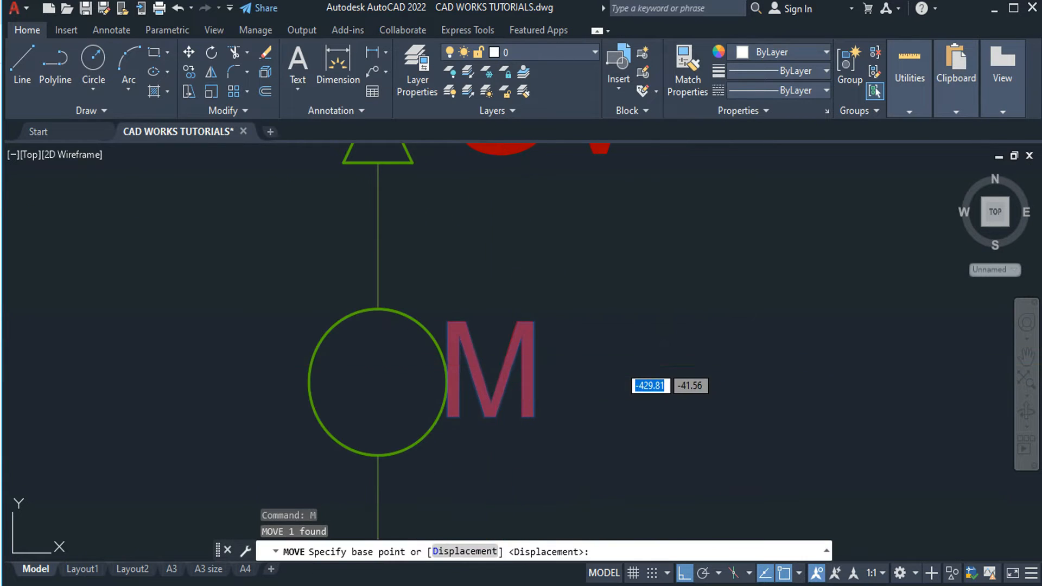
pyautogui.click(504, 364)
pyautogui.scroll(5, 407, 363)
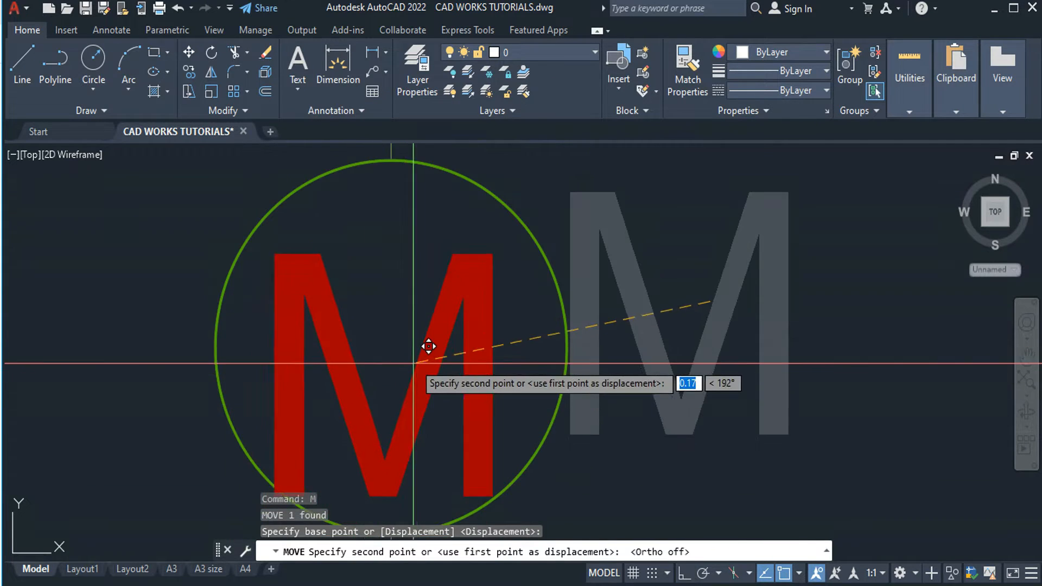
pyautogui.click(437, 310)
pyautogui.scroll(-8, 453, 323)
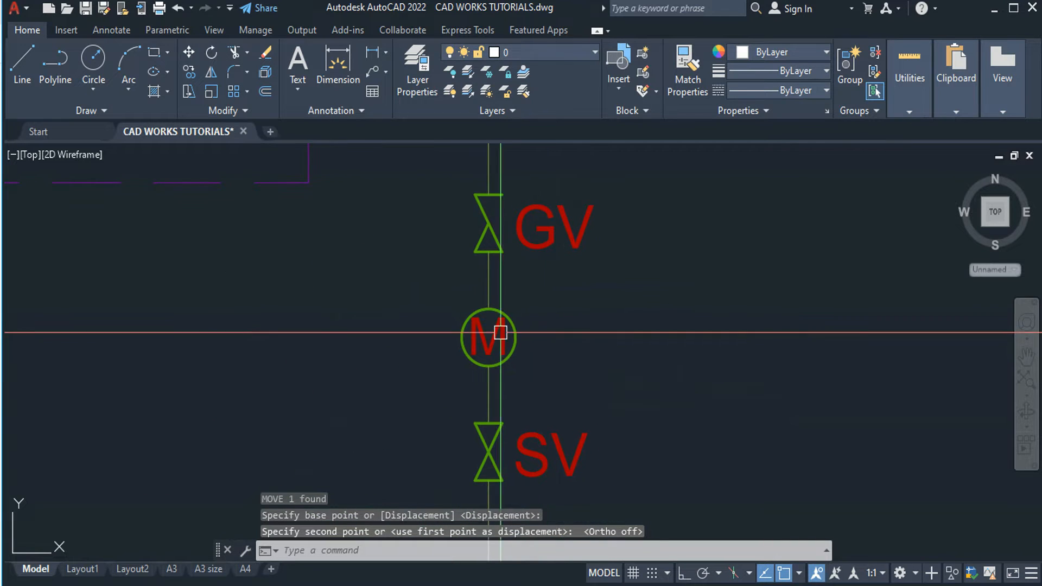
# Copy the SV label to the empty space just below the arrowhead at the end of the pipe.
pyautogui.scroll(-4, 617, 426)
pyautogui.moveTo(641, 411); pyautogui.dragTo(646, 412, button='middle')
pyautogui.scroll(-4, 647, 413)
pyautogui.scroll(2, 643, 470)
pyautogui.moveTo(642, 472); pyautogui.dragTo(631, 409, button='middle')
pyautogui.scroll(4, 610, 293)
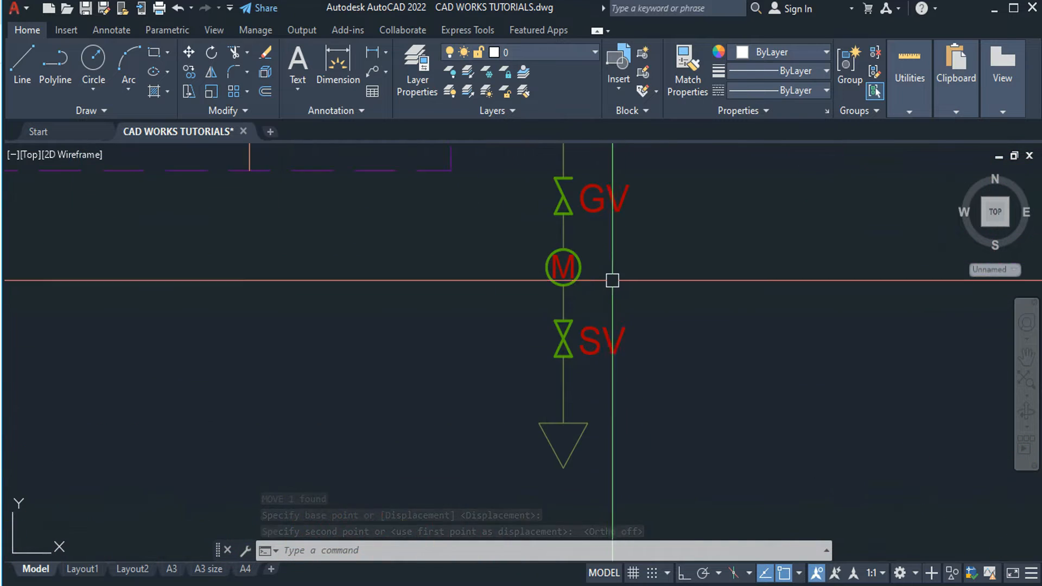
pyautogui.click(621, 288)
pyautogui.click(591, 389)
pyautogui.write('co')
pyautogui.press('Return')
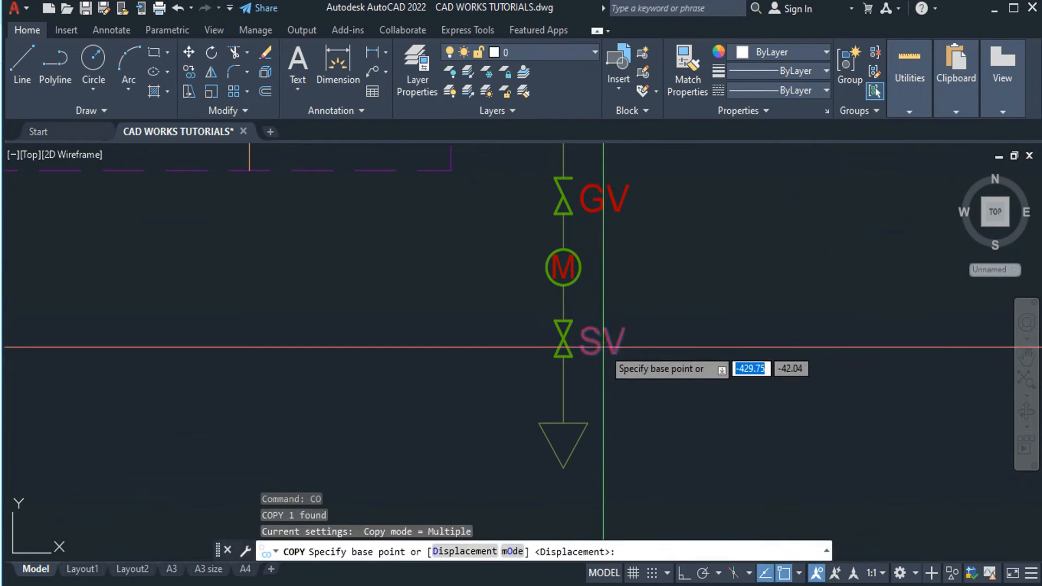
pyautogui.click(602, 346)
pyautogui.moveTo(581, 442); pyautogui.dragTo(589, 263, button='middle')
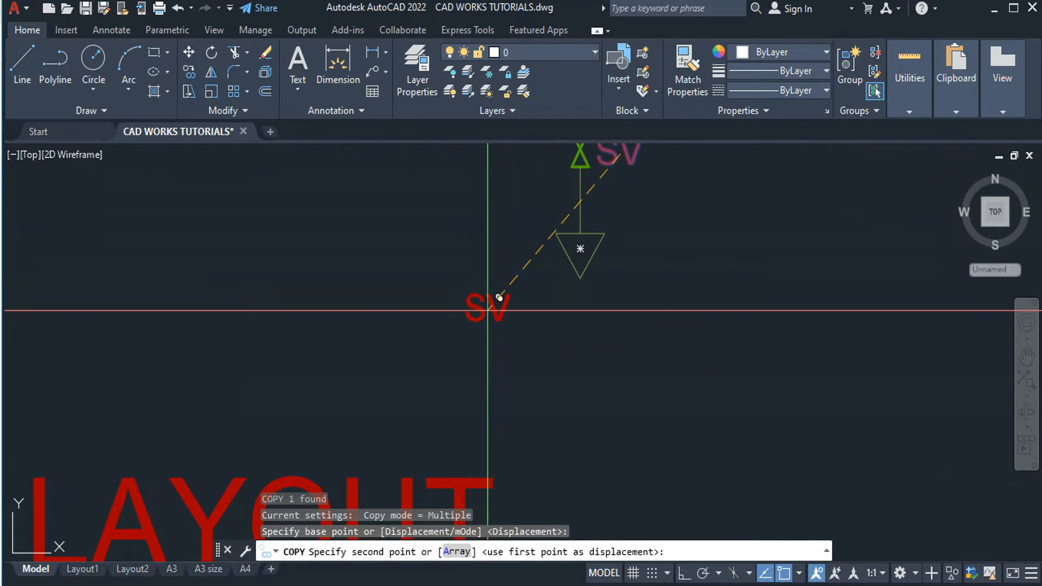
pyautogui.click(496, 297)
pyautogui.press('Escape')
# Change the copied label to TO WATER SOURCE CONNECTION and widen its text frame until the text fits on one line.
pyautogui.click(485, 304)
pyautogui.doubleClick(509, 309)
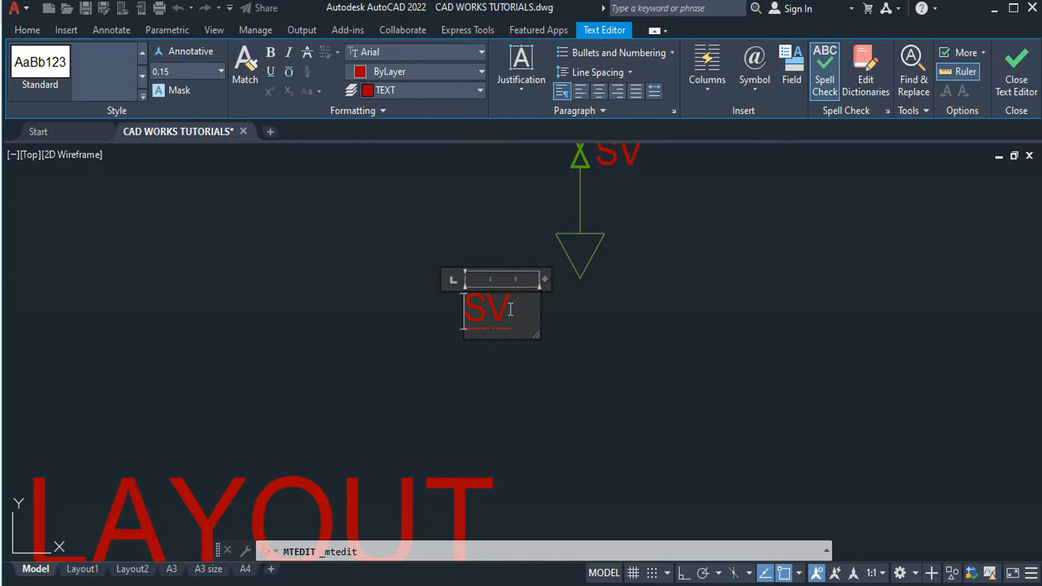
pyautogui.write('TO WATE')
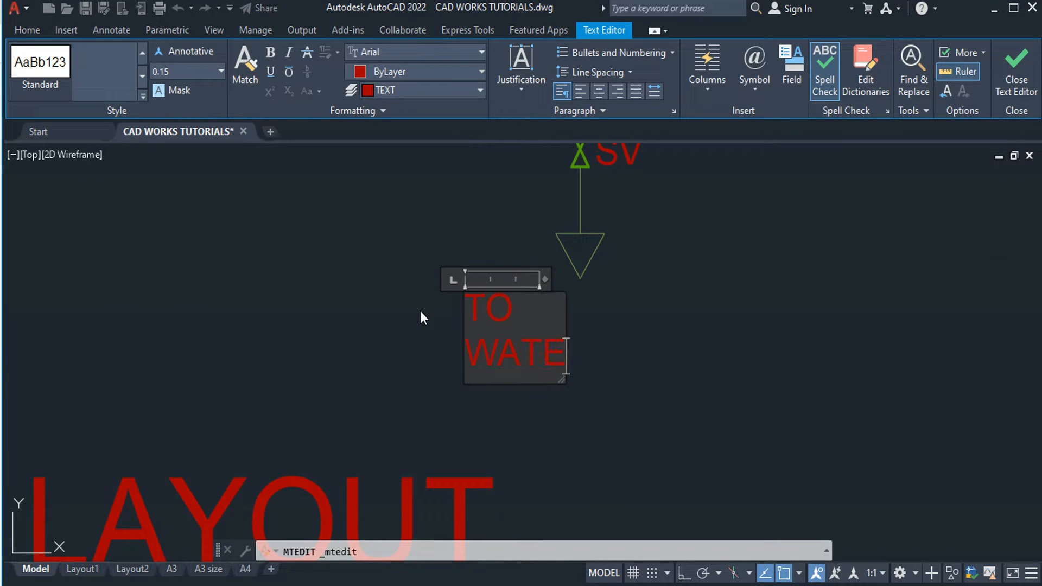
pyautogui.write('R SOUR')
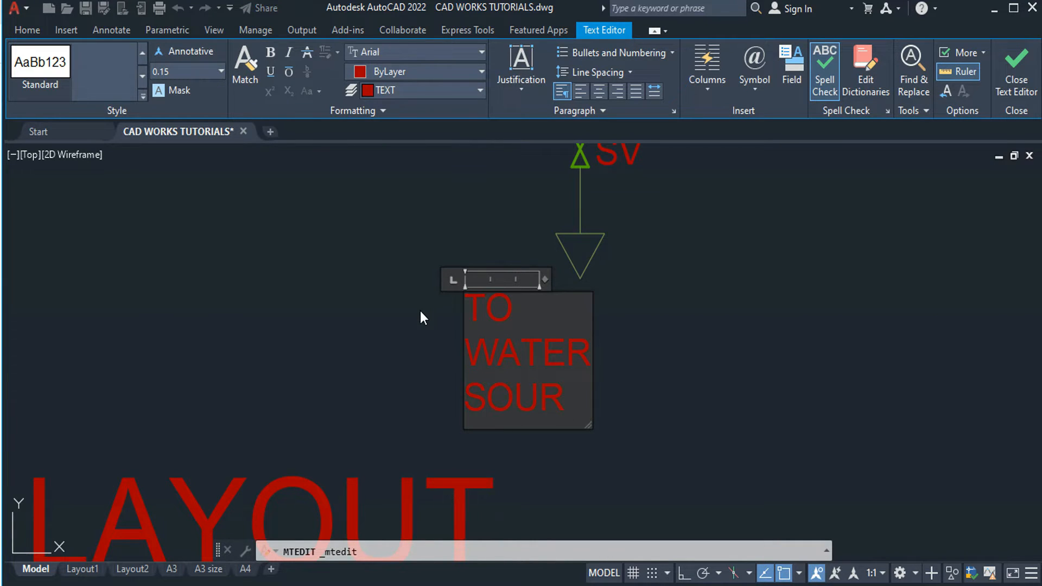
pyautogui.write('CE CONNE')
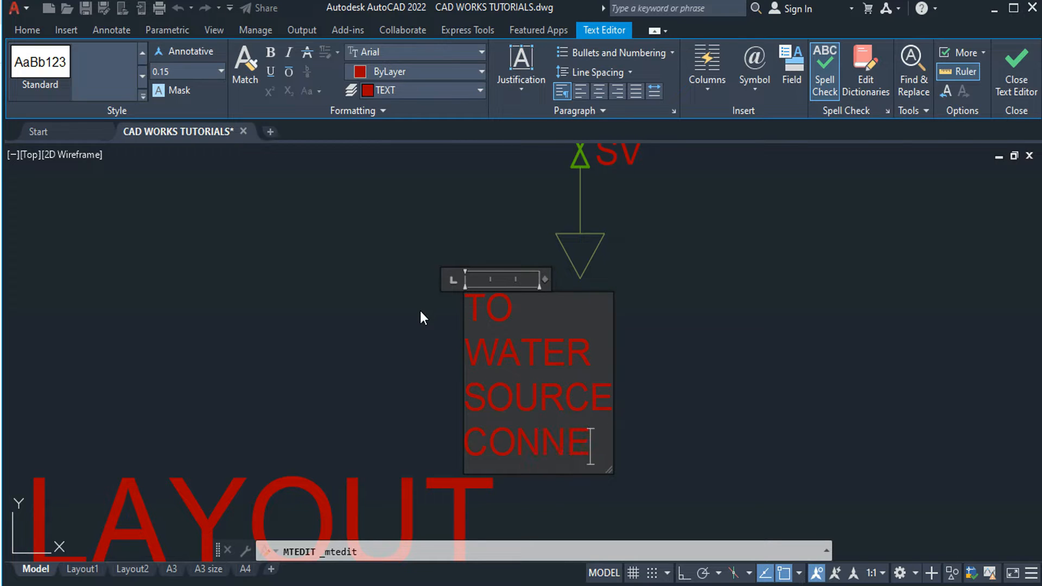
pyautogui.write('CTION')
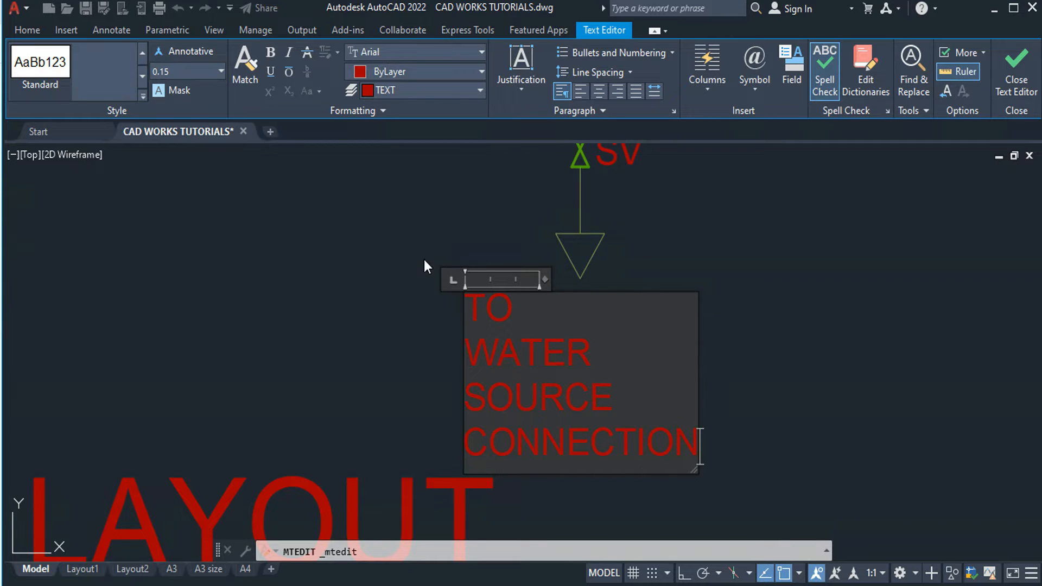
pyautogui.moveTo(542, 282); pyautogui.dragTo(957, 295)
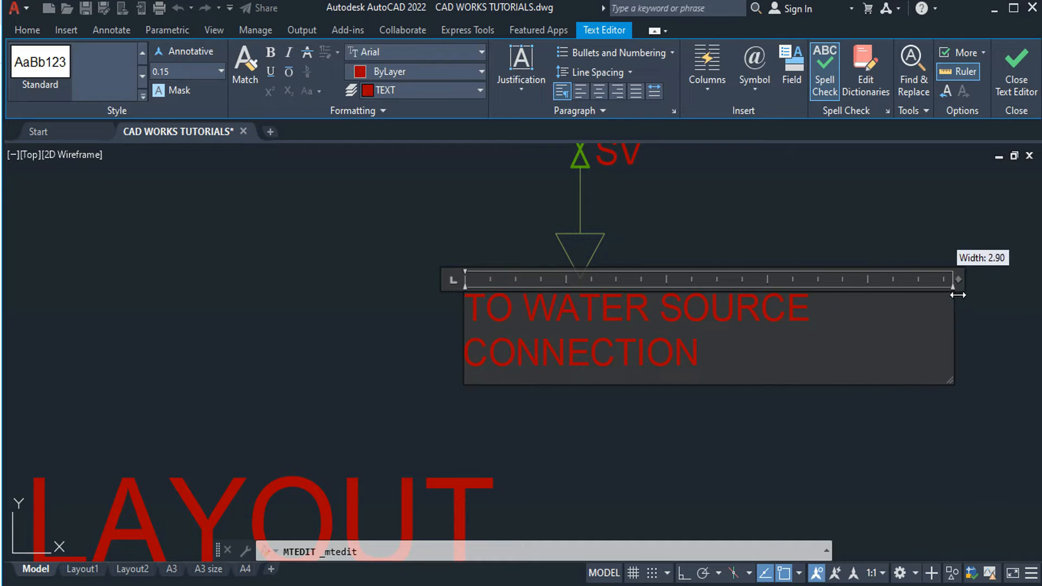
pyautogui.scroll(-6, 724, 286)
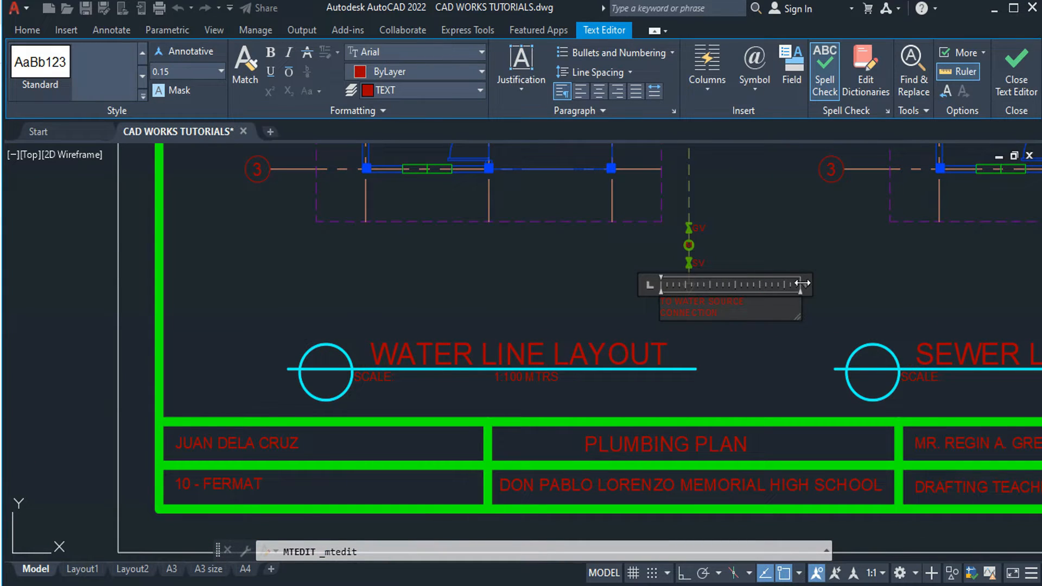
pyautogui.click(805, 318)
# Move the TO WATER SOURCE CONNECTION label sideways so that it sits beneath the arrowhead.
pyautogui.click(818, 275)
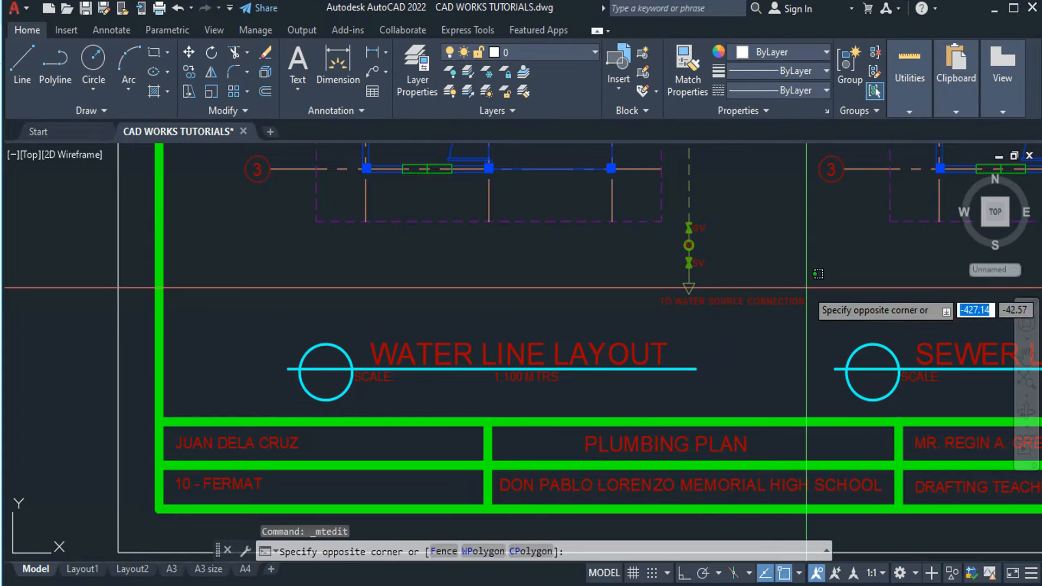
pyautogui.click(767, 317)
pyautogui.write('M')
pyautogui.press('Return')
pyautogui.scroll(3, 767, 316)
pyautogui.click(845, 318)
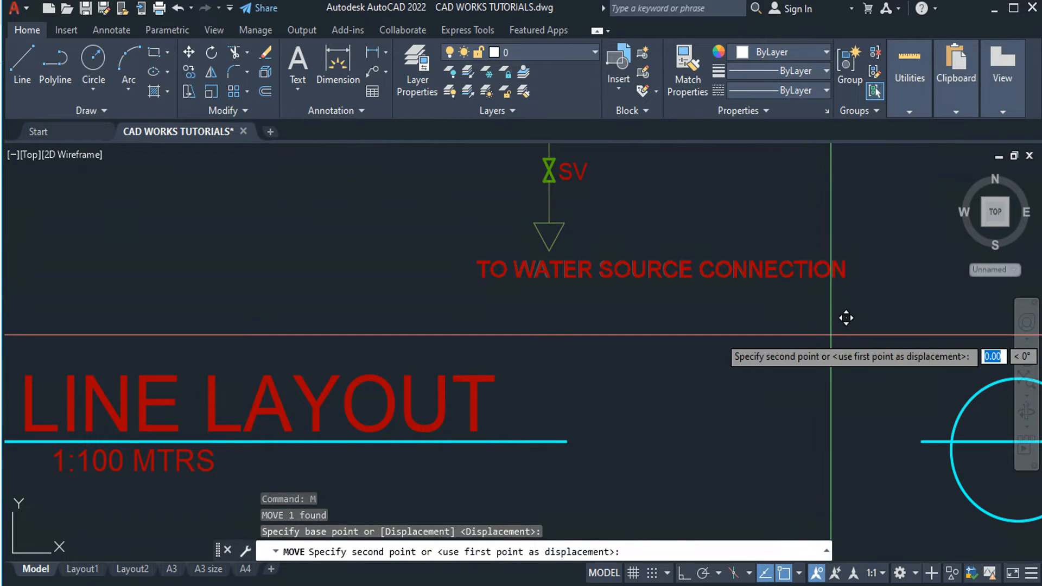
pyautogui.click(767, 322)
pyautogui.scroll(-5, 760, 332)
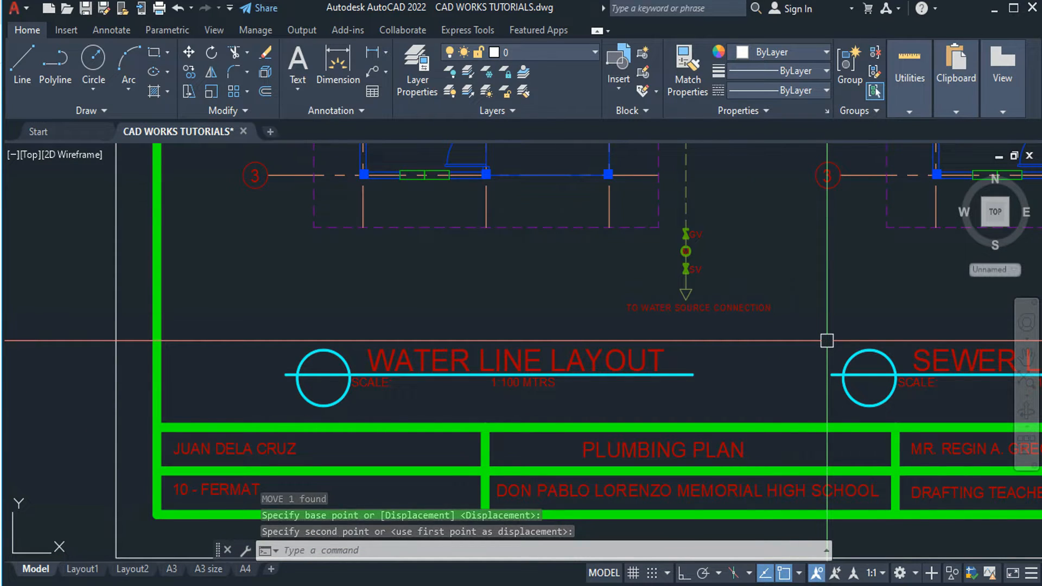
# Nudge the TO WATER SOURCE CONNECTION label slightly left and down to centre it under the arrowhead.
pyautogui.scroll(2, 744, 326)
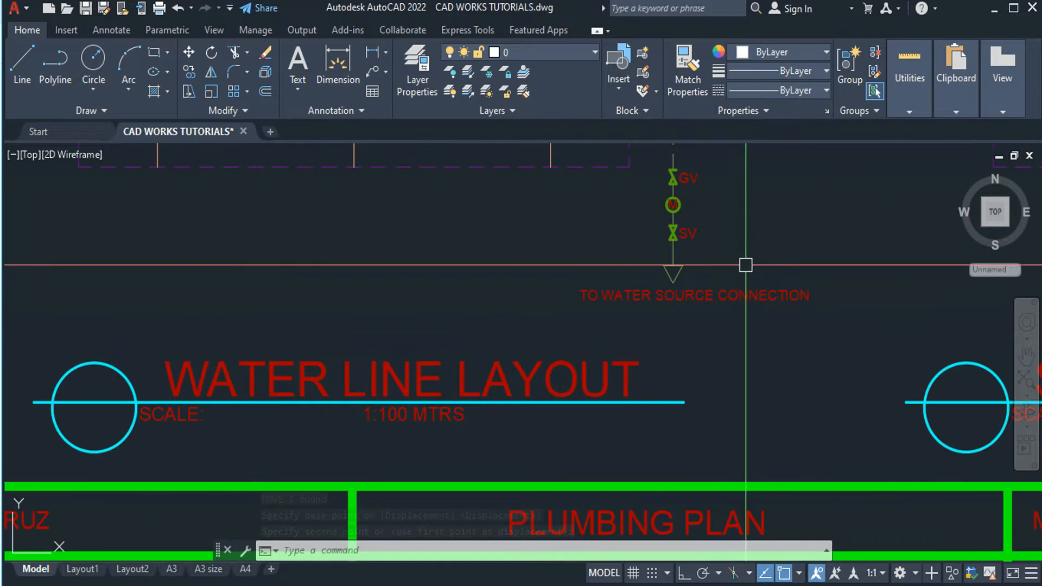
pyautogui.click(744, 262)
pyautogui.click(715, 350)
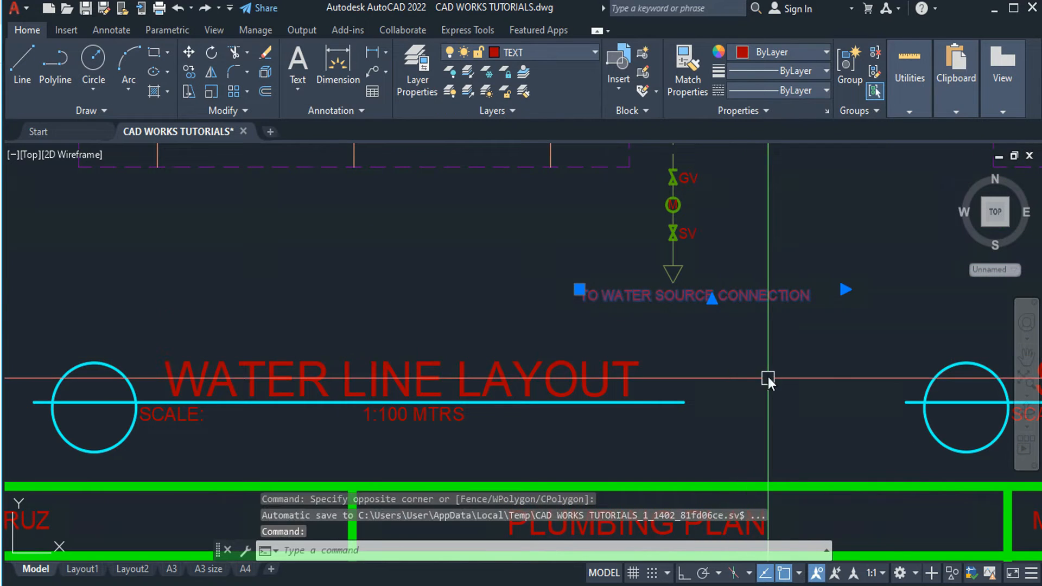
pyautogui.write('M')
pyautogui.press('Return')
pyautogui.click(815, 345)
pyautogui.click(810, 348)
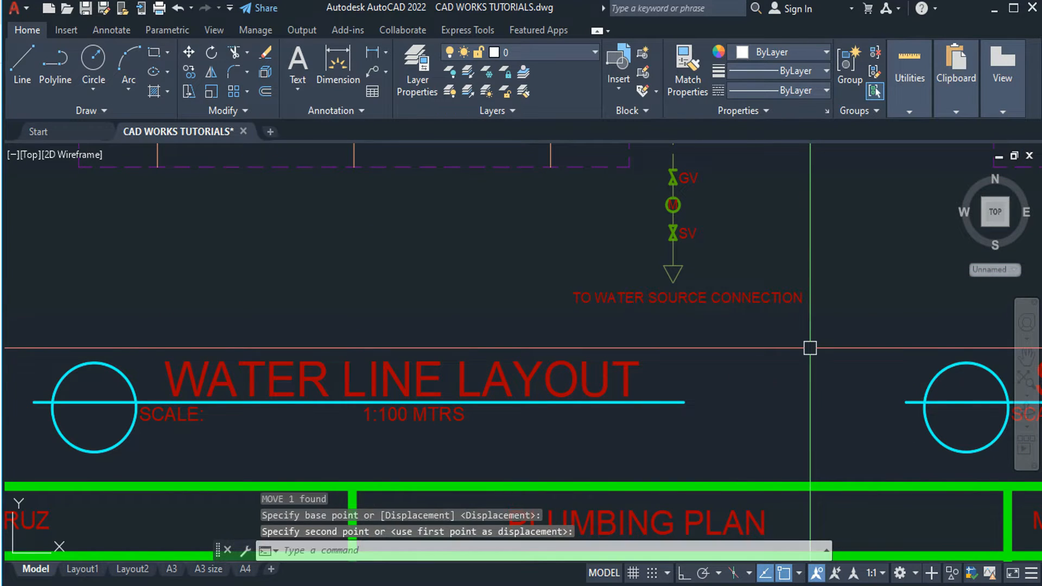
pyautogui.scroll(-3, 760, 333)
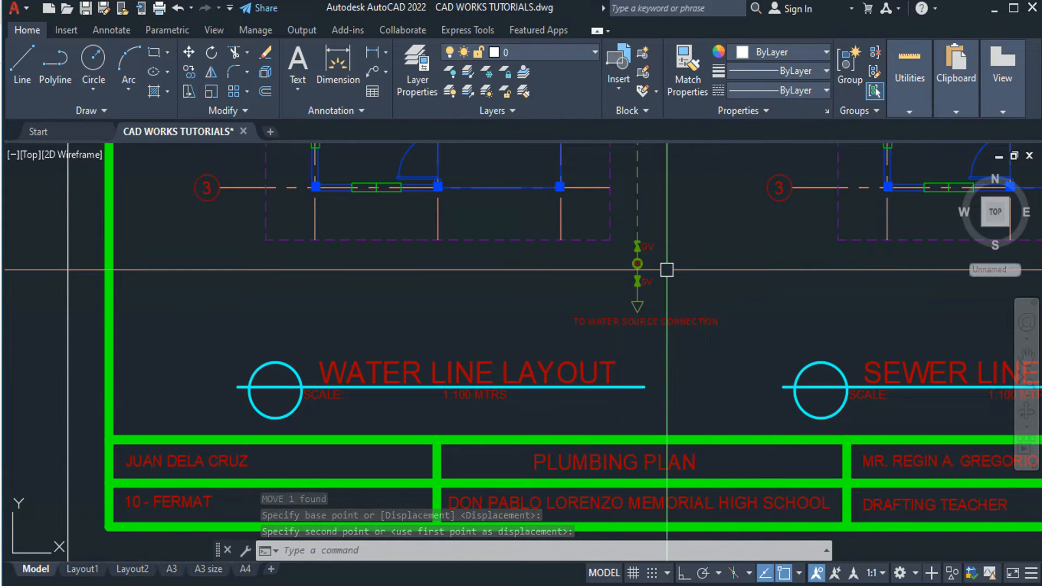
# Make WATER PIPE the current layer for drawing the pipe branches.
pyautogui.moveTo(716, 287); pyautogui.dragTo(705, 331, button='middle')
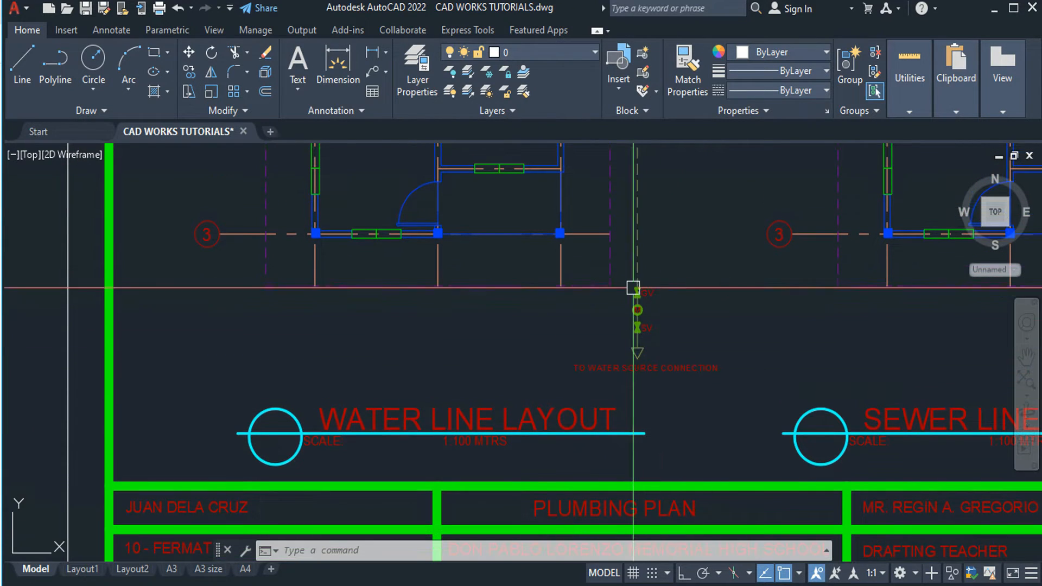
pyautogui.moveTo(633, 289); pyautogui.dragTo(627, 531, button='middle')
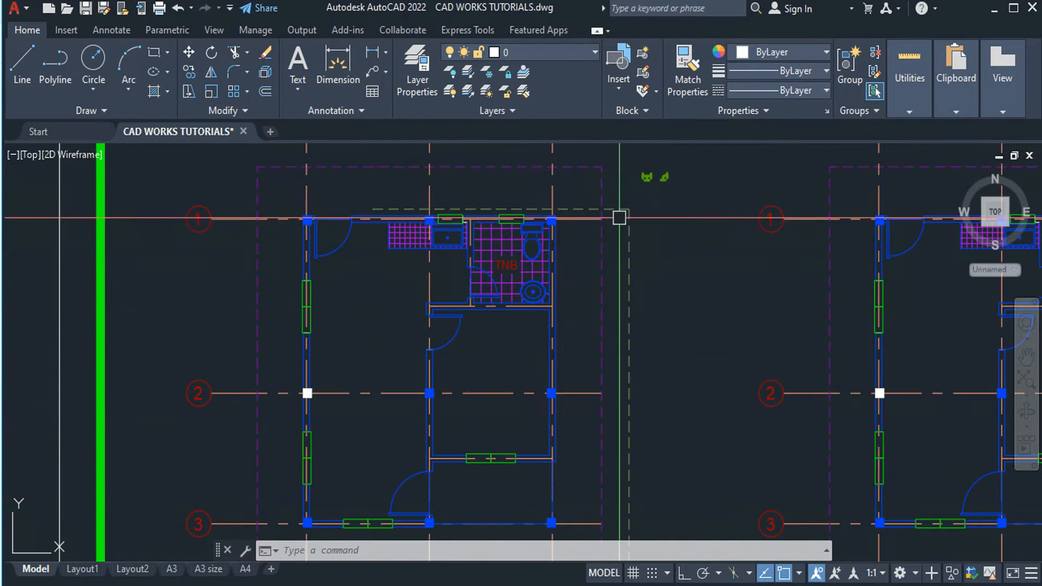
pyautogui.moveTo(628, 485); pyautogui.dragTo(592, 319, button='middle')
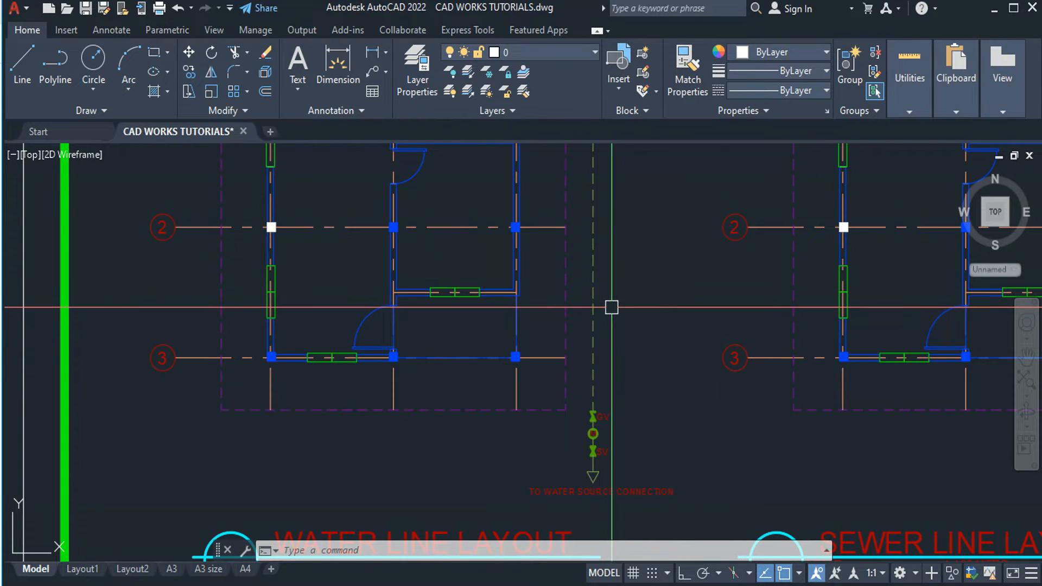
pyautogui.press('Return')
pyautogui.scroll(2, 608, 312)
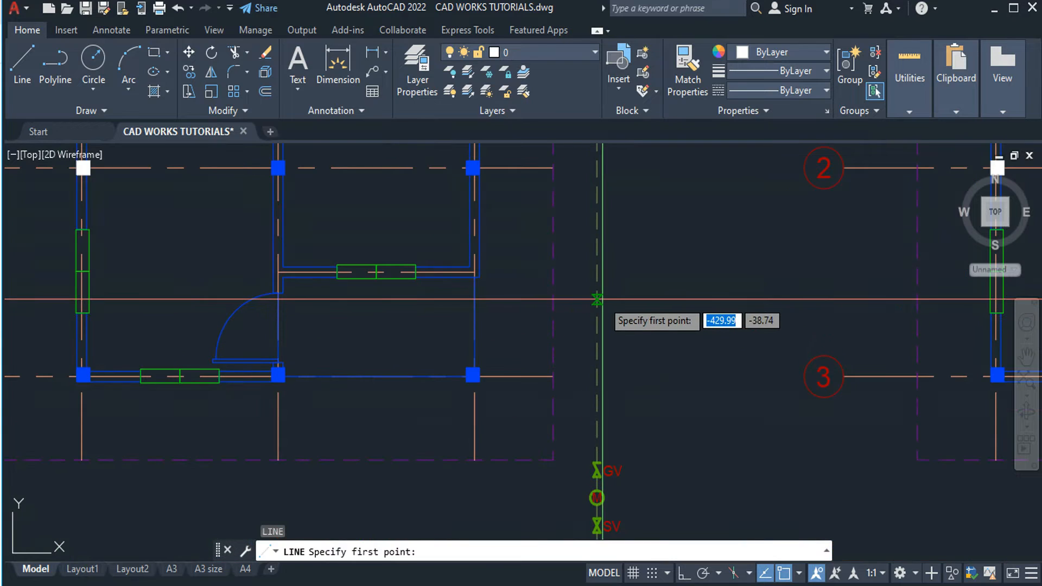
pyautogui.press('Escape')
pyautogui.click(567, 53)
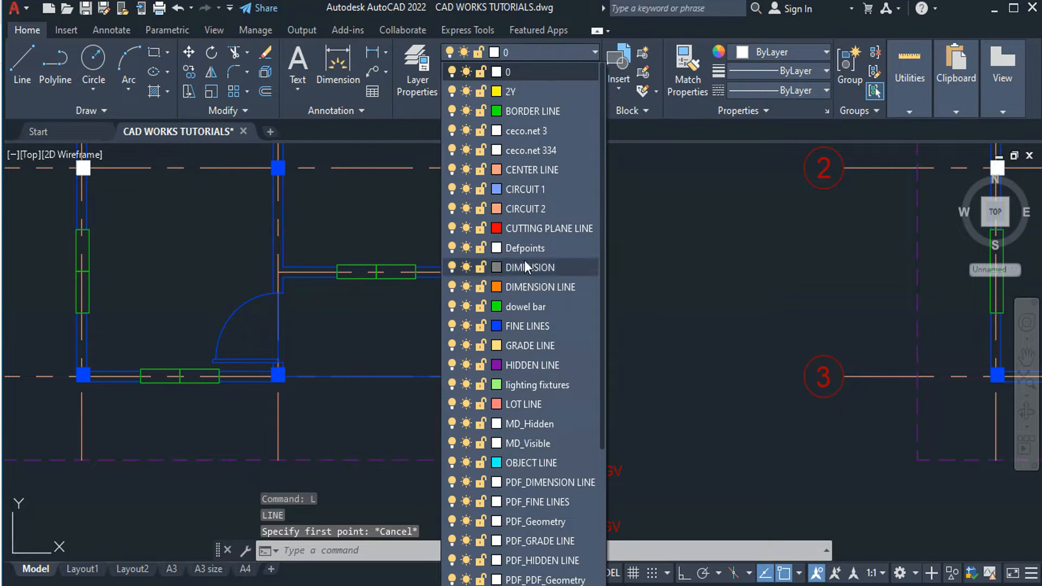
pyautogui.scroll(-4, 561, 464)
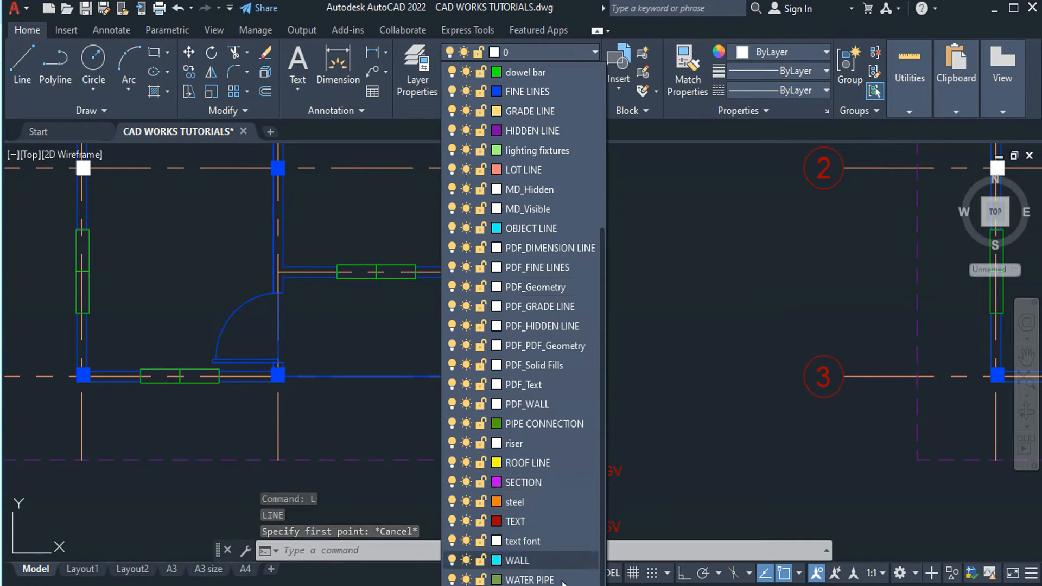
pyautogui.click(562, 561)
pyautogui.write('l')
pyautogui.press('Return')
pyautogui.scroll(2, 581, 372)
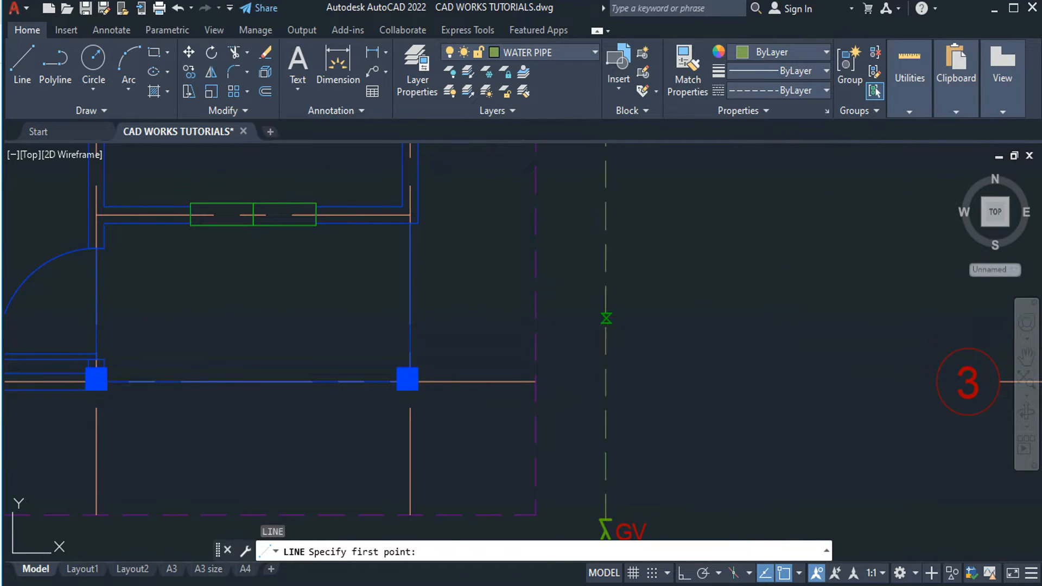
pyautogui.click(564, 317)
pyautogui.click(564, 318)
pyautogui.press('Escape')
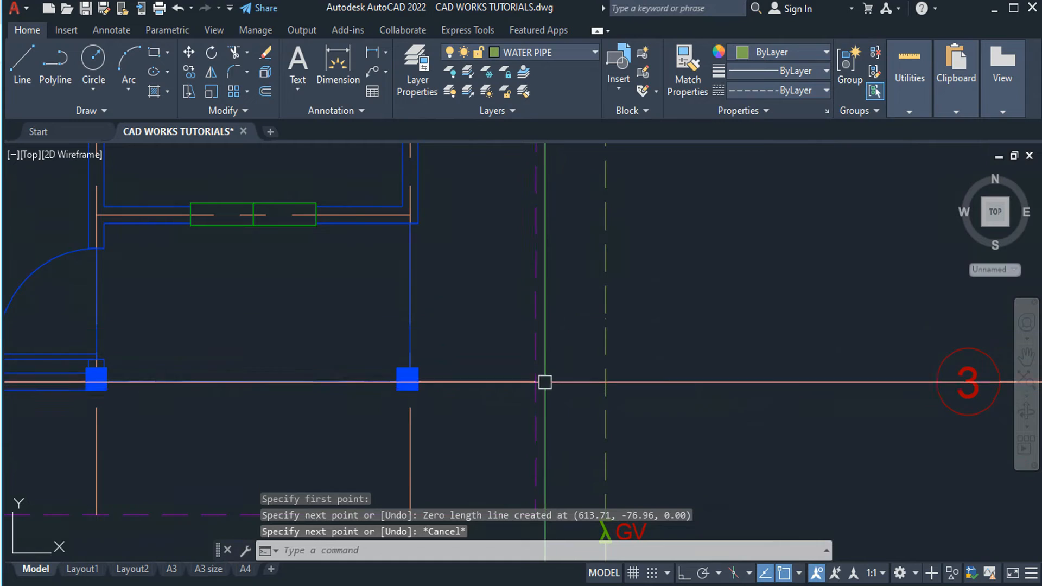
# With ortho on, draw a horizontal branch about 0.57 long leftward from the vertical water pipe, between grid lines 2 and 3.
pyautogui.press('Return')
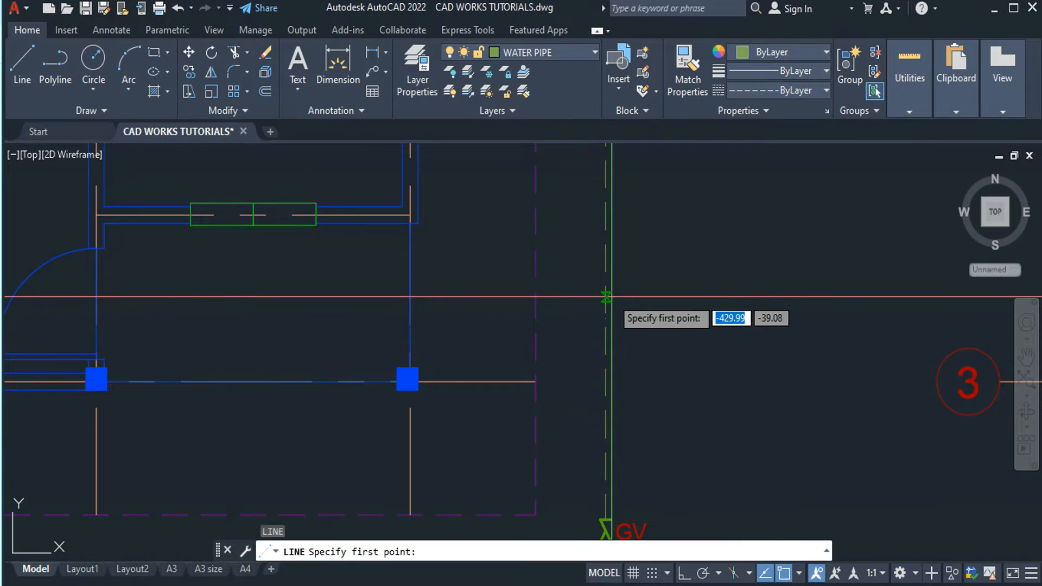
pyautogui.click(607, 298)
pyautogui.press('F8')
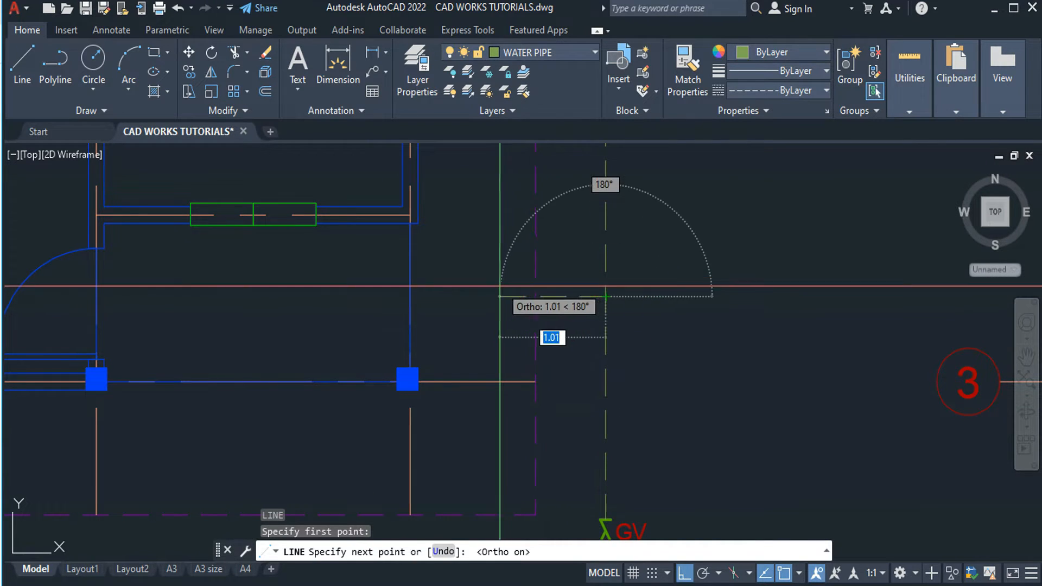
pyautogui.scroll(1, 550, 292)
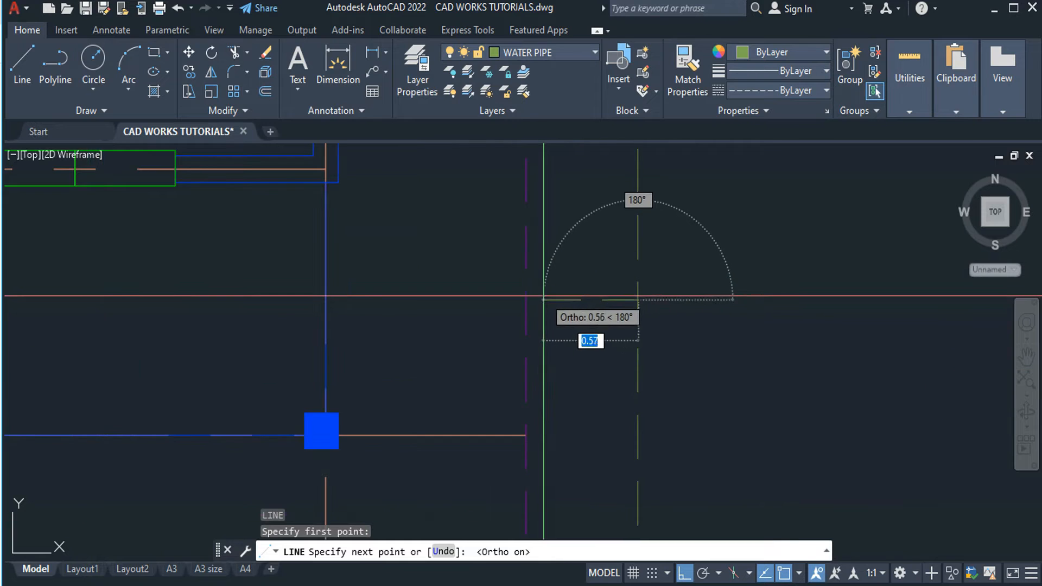
pyautogui.press('Escape')
pyautogui.scroll(-4, 600, 341)
pyautogui.scroll(-2, 609, 341)
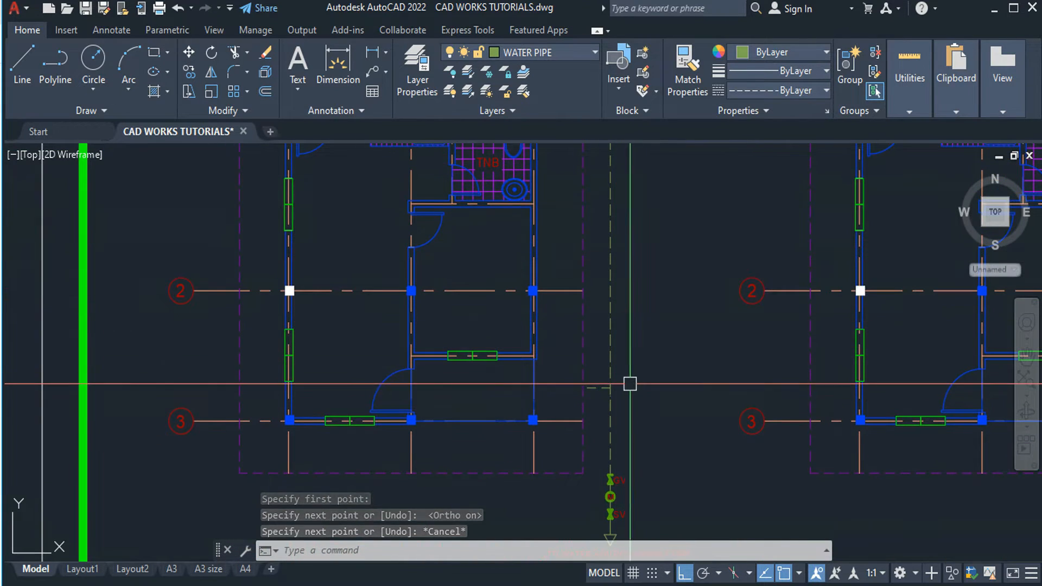
# Try to draw a branch about 2.35 long from the vertical water pipe to below the wash basin, continuing up to the basin's drain centre.
pyautogui.moveTo(627, 295); pyautogui.dragTo(630, 350, button='middle')
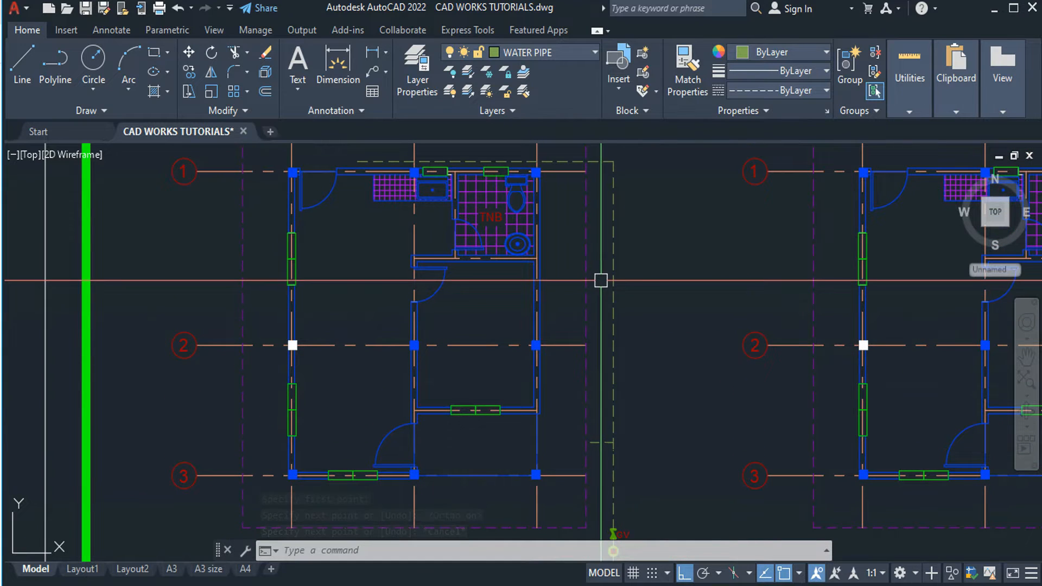
pyautogui.press('space')
pyautogui.scroll(4, 613, 266)
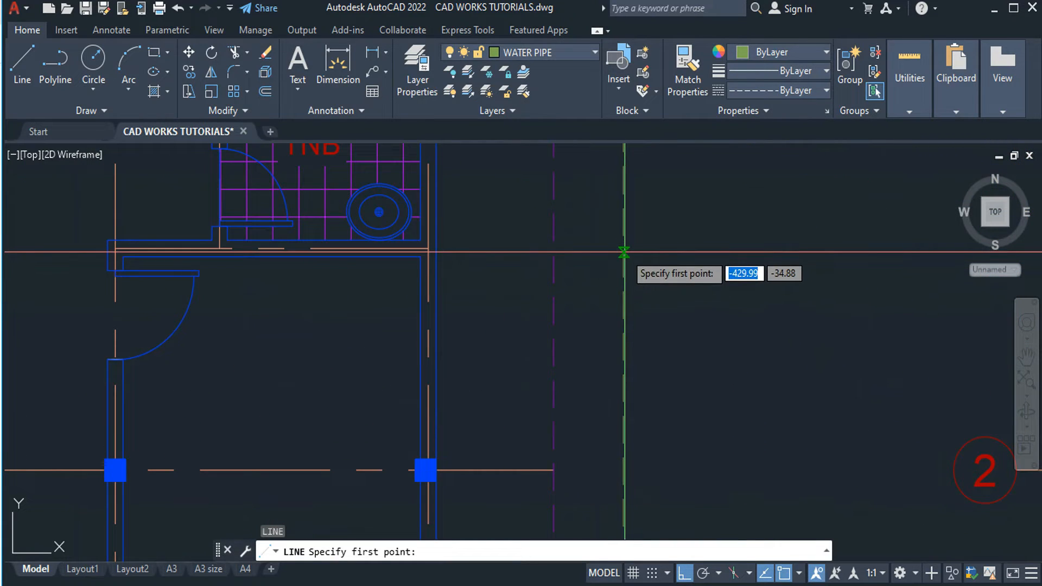
pyautogui.click(623, 253)
pyautogui.scroll(5, 523, 291)
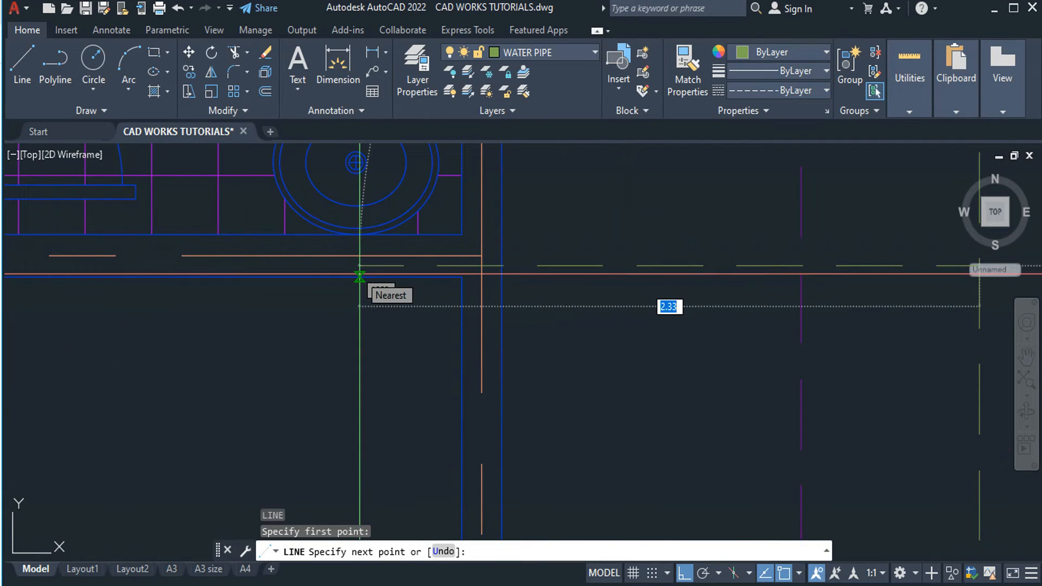
pyautogui.press('F8')
pyautogui.press('F8')
pyautogui.scroll(5, 357, 275)
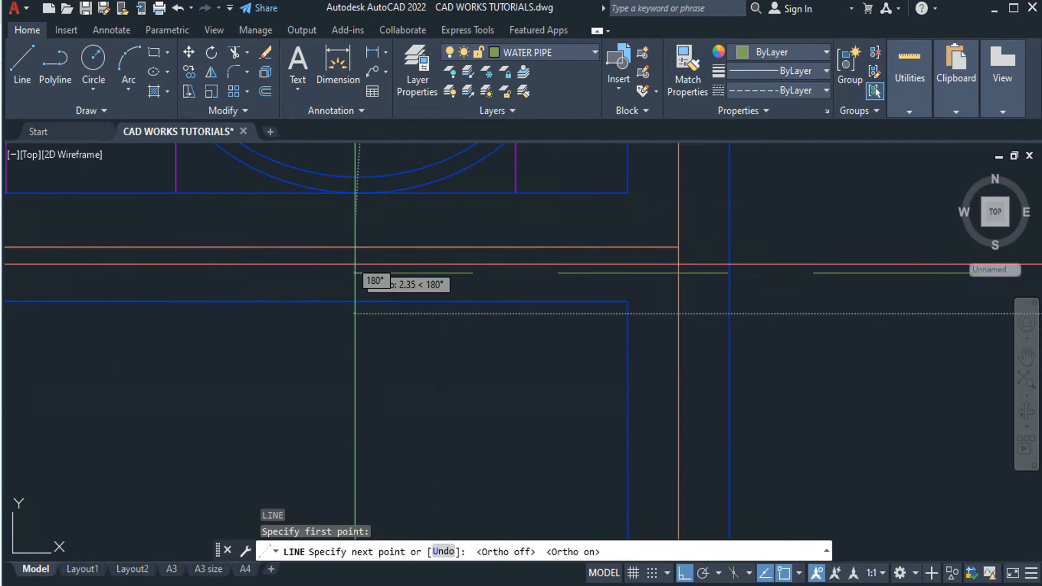
pyautogui.scroll(-5, 355, 273)
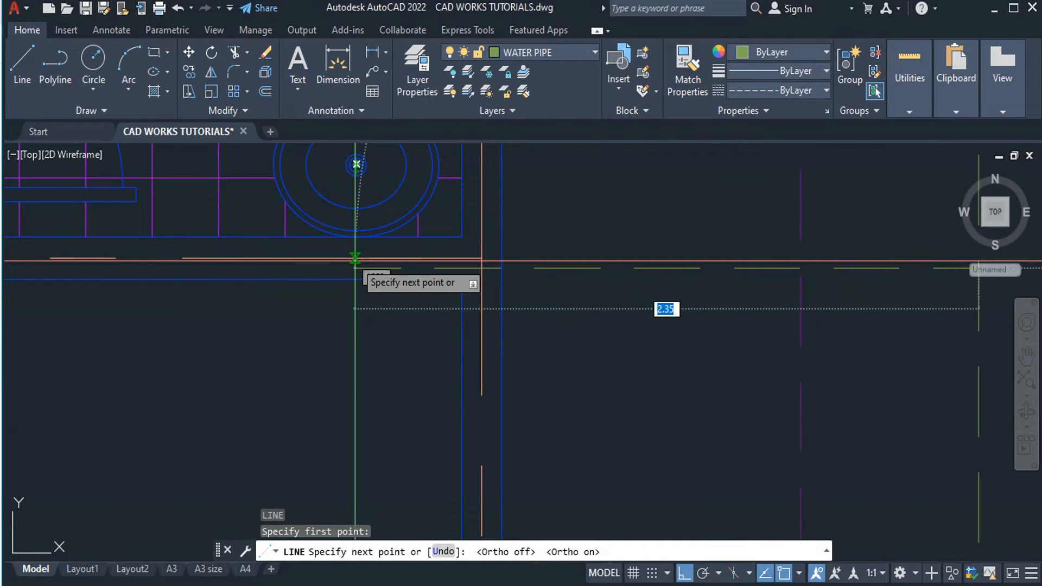
pyautogui.click(356, 258)
pyautogui.scroll(5, 356, 162)
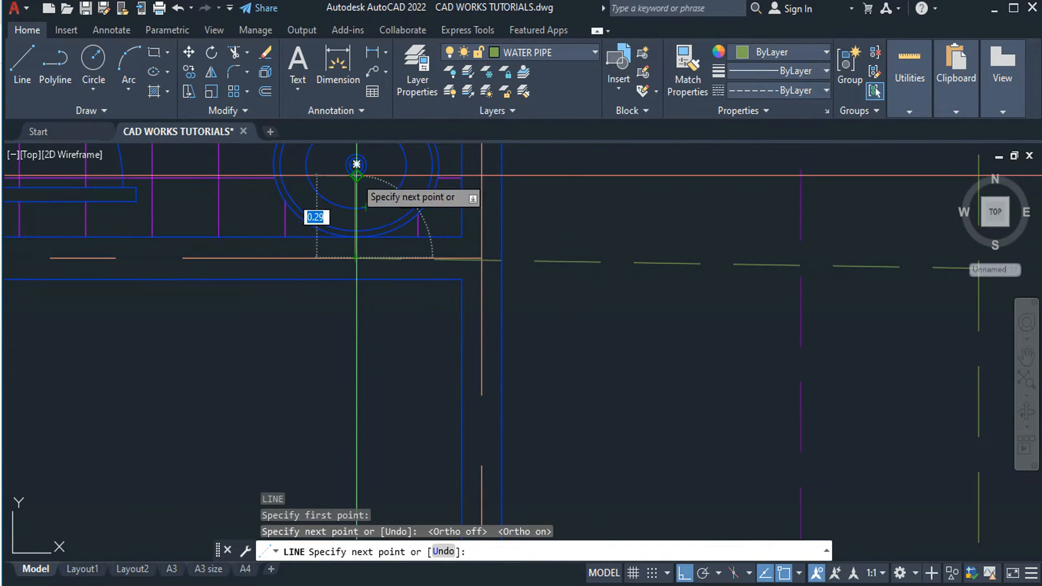
pyautogui.click(358, 155)
pyautogui.press('Escape')
pyautogui.scroll(-6, 387, 232)
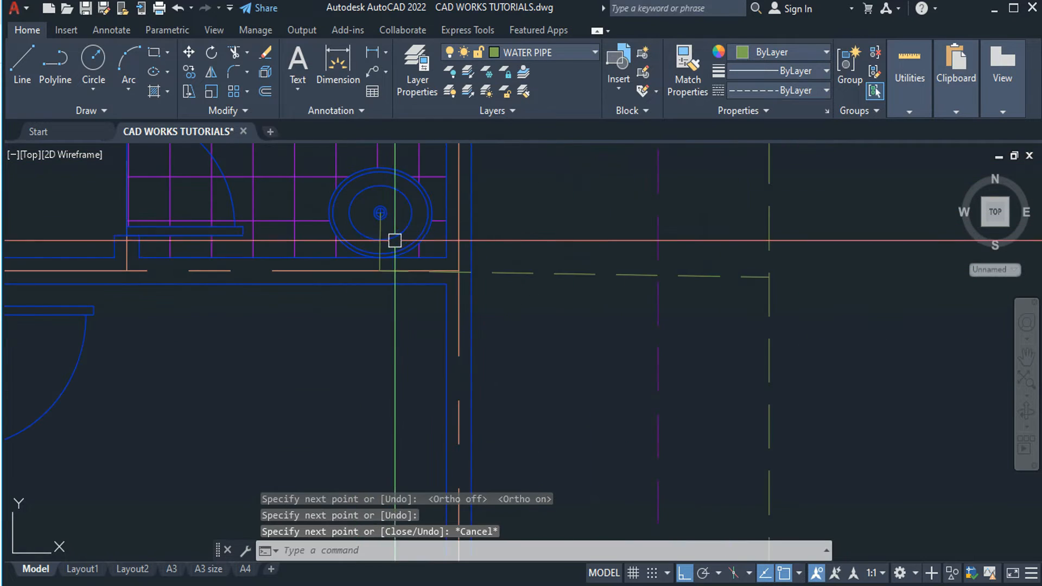
pyautogui.moveTo(423, 272); pyautogui.dragTo(433, 300, button='middle')
pyautogui.scroll(4, 357, 273)
pyautogui.click(451, 210)
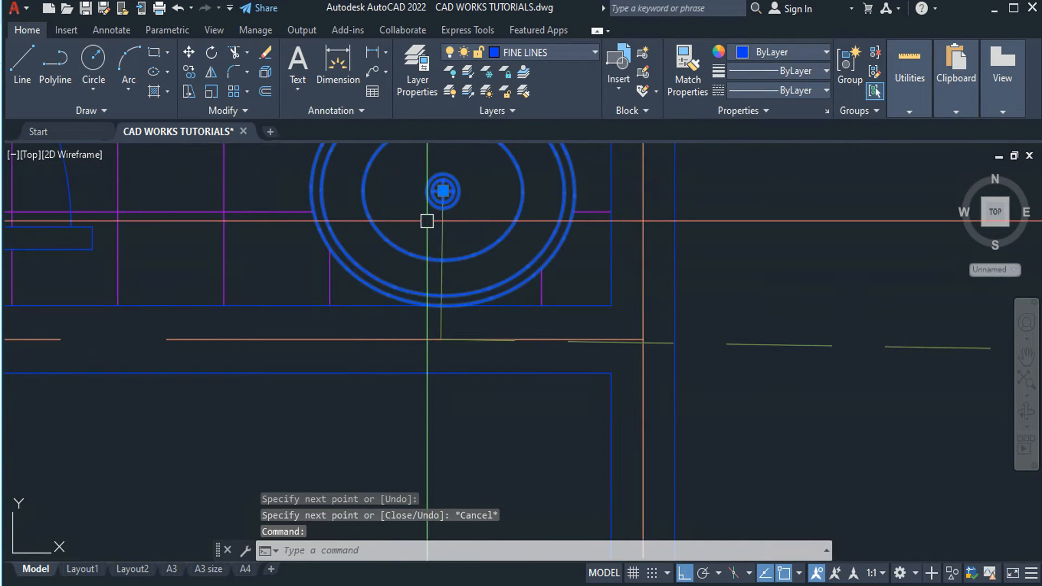
pyautogui.write('e')
pyautogui.press('Return')
pyautogui.hotkey('ctrl', 'z')
# Replace the slanted pipe segment at the wash basin with a straight vertical line from the drain centre down past the wall.
pyautogui.click(443, 244)
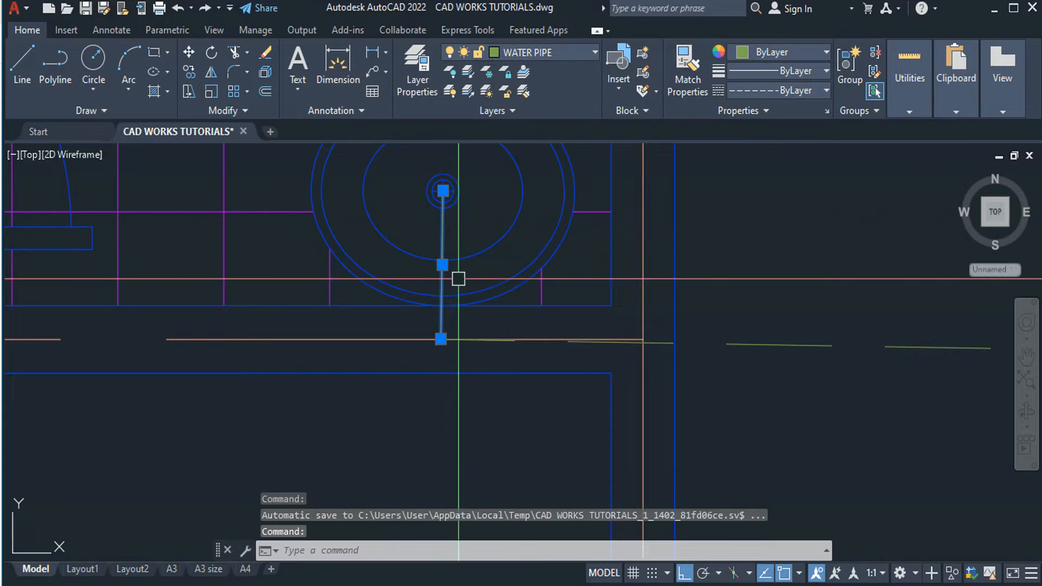
pyautogui.write('e')
pyautogui.press('Return')
pyautogui.write('l')
pyautogui.press('Return')
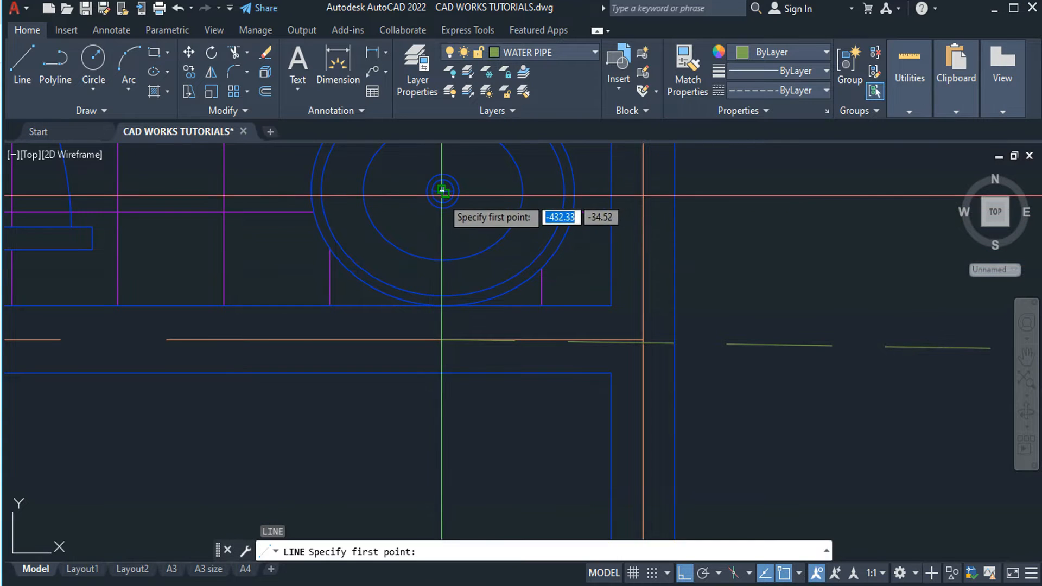
pyautogui.click(443, 191)
pyautogui.click(442, 450)
pyautogui.press('Escape')
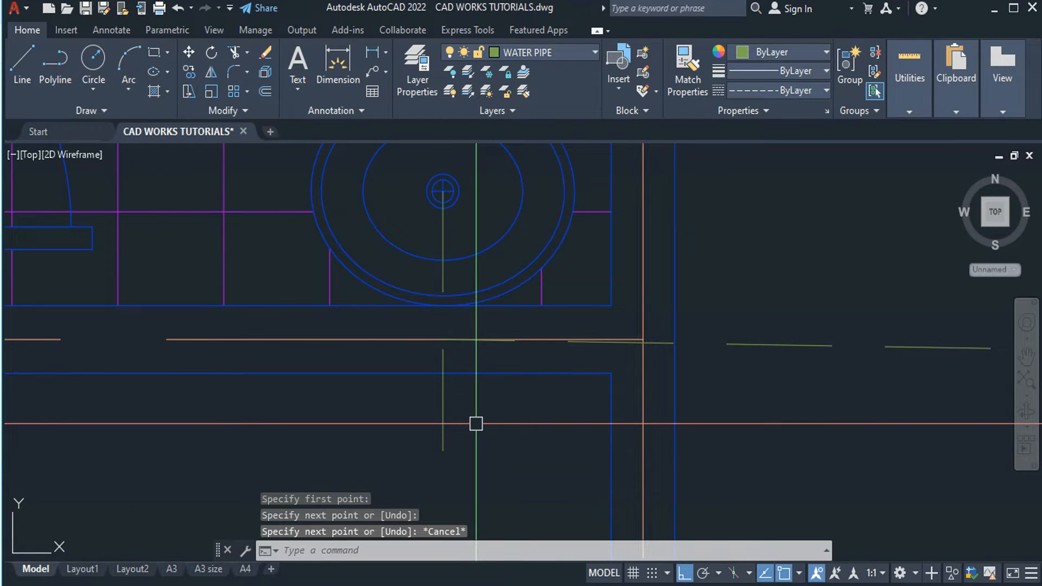
# Trim the part of the basin's vertical pipe that extends below the wall's lower face.
pyautogui.write('tr')
pyautogui.press('Return')
pyautogui.press('Return')
pyautogui.click(462, 424)
pyautogui.click(405, 433)
pyautogui.press('Escape')
pyautogui.click(801, 338)
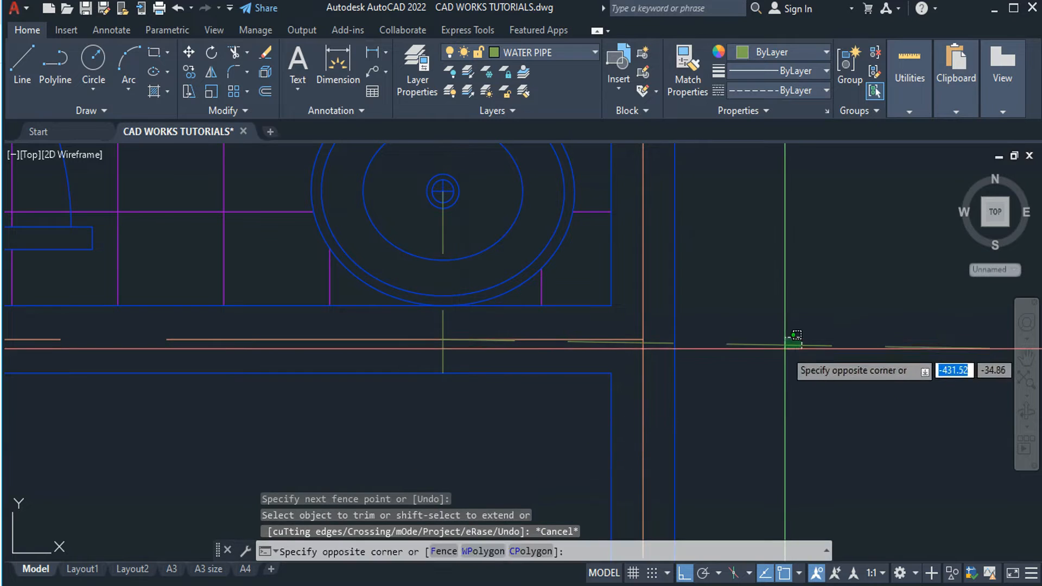
pyautogui.click(768, 360)
pyautogui.click(441, 338)
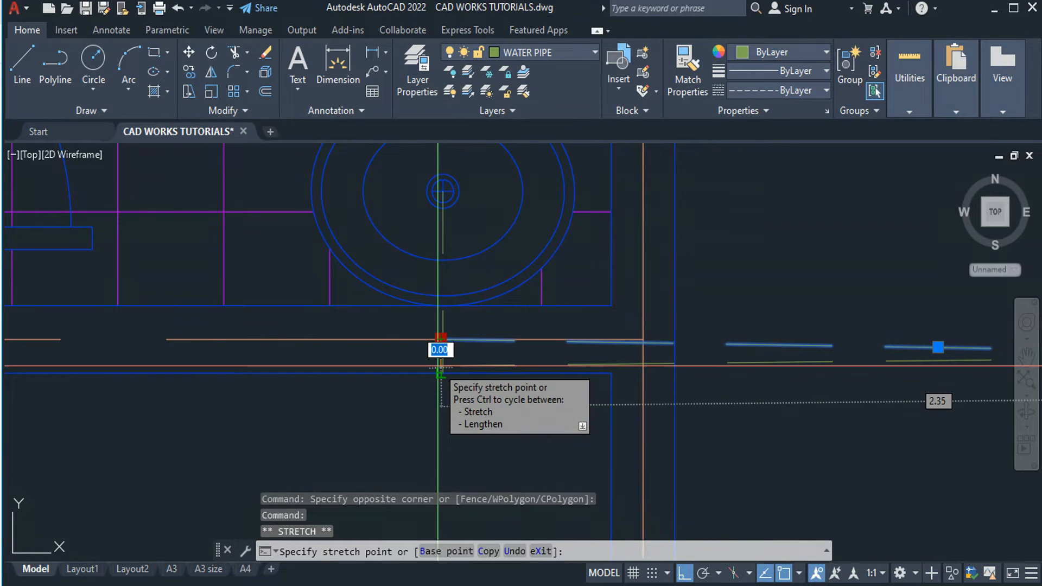
pyautogui.press('Escape')
pyautogui.press('Escape')
# Replace the slanted basin branch with a level line inside the wall, from the basin's vertical pipe to the main vertical water pipe.
pyautogui.click(833, 363)
pyautogui.write('e')
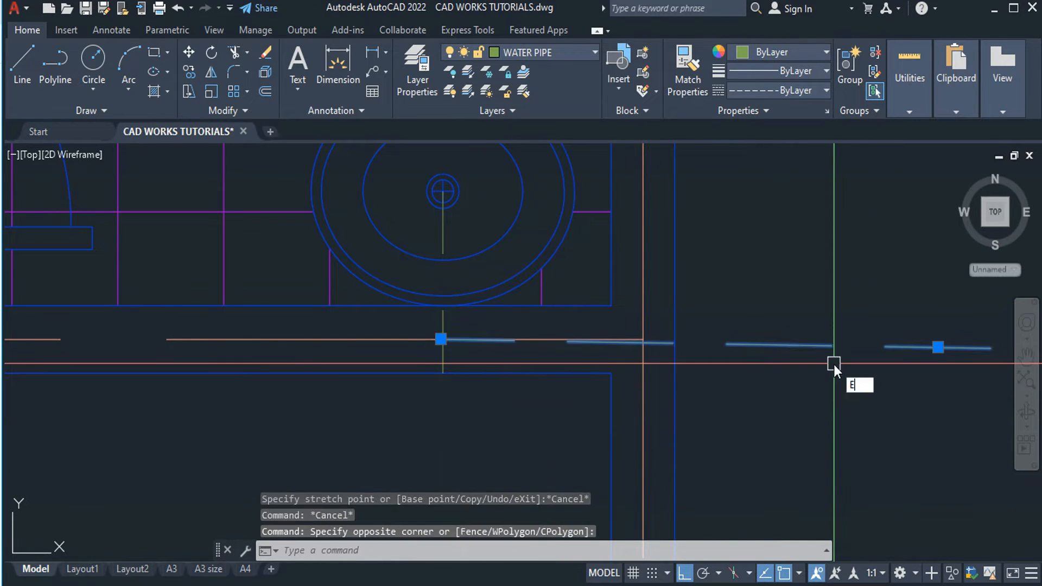
pyautogui.press('Return')
pyautogui.write('l')
pyautogui.press('Return')
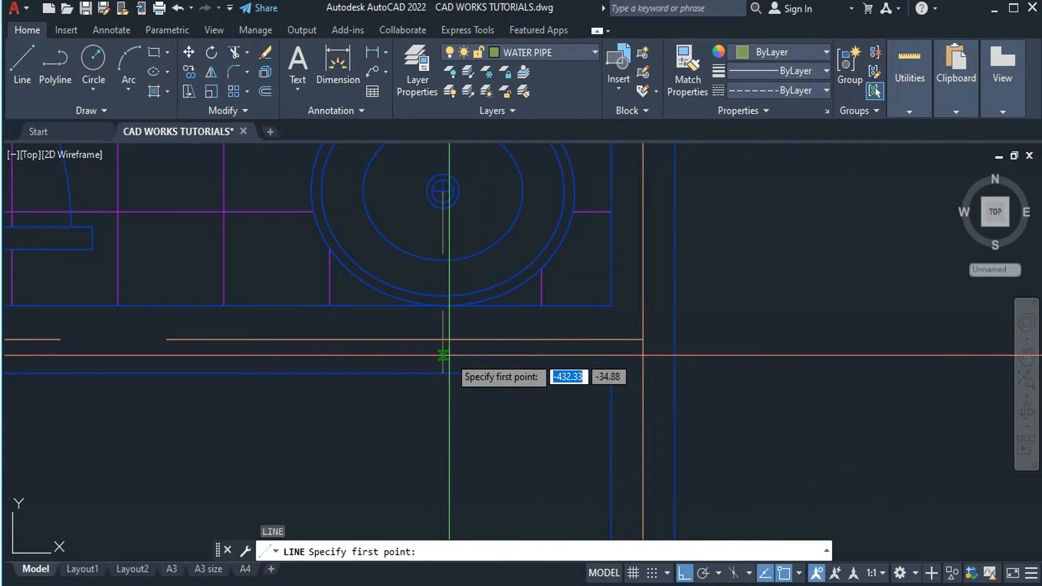
pyautogui.click(446, 356)
pyautogui.scroll(-2, 735, 379)
pyautogui.moveTo(734, 379); pyautogui.dragTo(492, 348, button='middle')
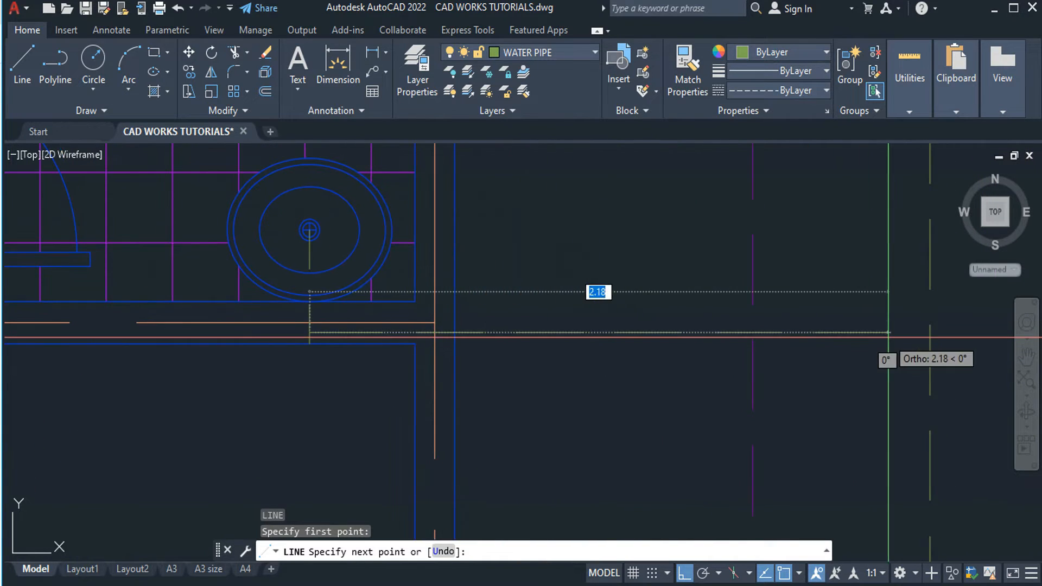
pyautogui.click(930, 332)
pyautogui.press('Escape')
# Trim the short overhang of the basin's vertical pipe below the horizontal branch to form a clean corner.
pyautogui.write('tr')
pyautogui.press('Return')
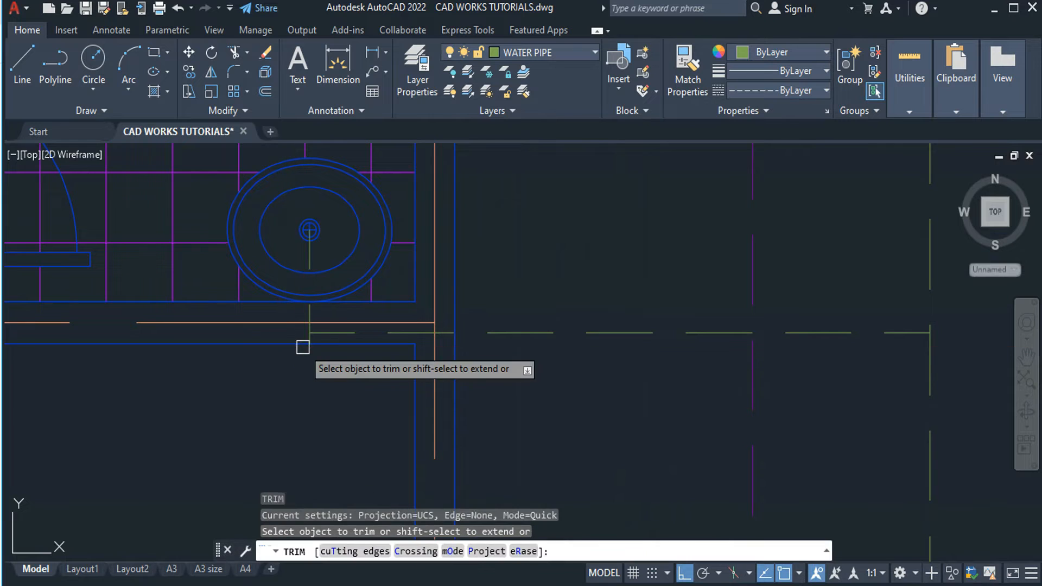
pyautogui.scroll(3, 303, 348)
pyautogui.click(329, 322)
pyautogui.scroll(-3, 323, 322)
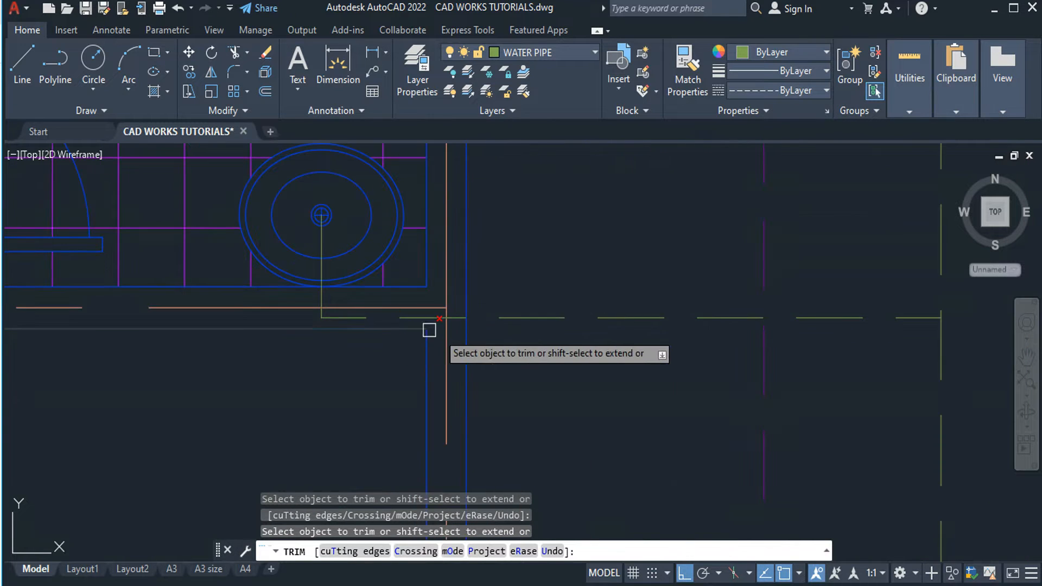
pyautogui.press('Escape')
pyautogui.scroll(-2, 366, 327)
pyautogui.scroll(4, 412, 344)
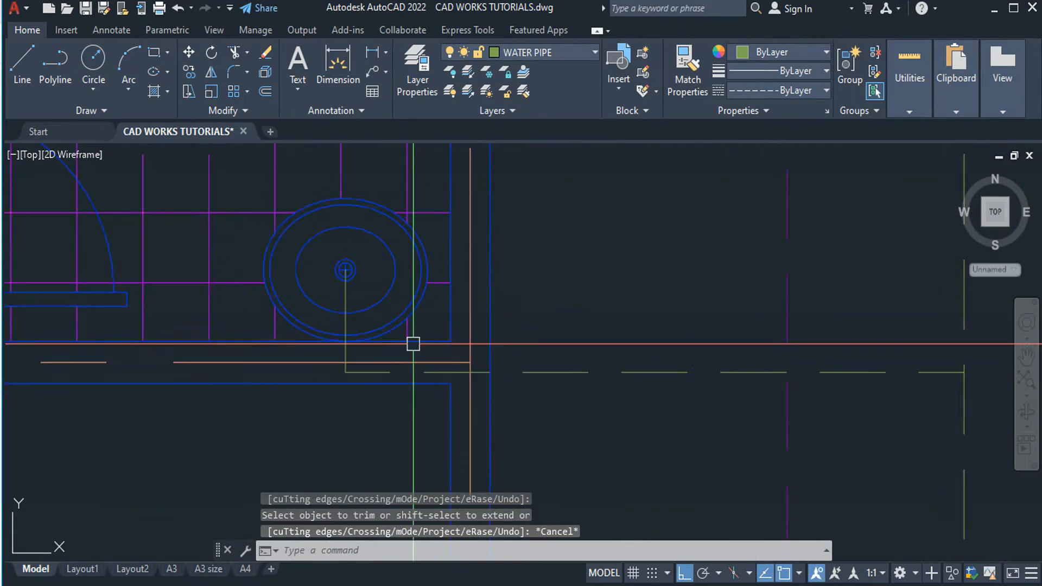
pyautogui.scroll(-2, 266, 271)
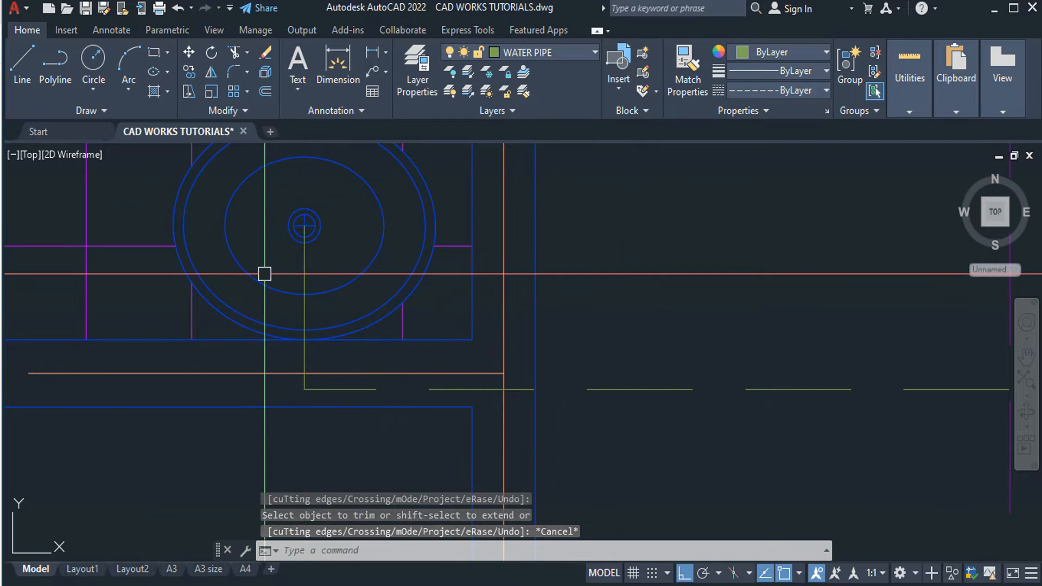
# Draw a vertical branch from the horizontal water pipe above the house down through the window to beside the toilet cistern.
pyautogui.scroll(-2, 258, 263)
pyautogui.scroll(-4, 272, 300)
pyautogui.moveTo(254, 253)
pyautogui.mouseDown(button='middle')
pyautogui.moveTo(271, 302)
pyautogui.moveTo(358, 400)
pyautogui.mouseUp(button='middle')
pyautogui.scroll(2, 367, 276)
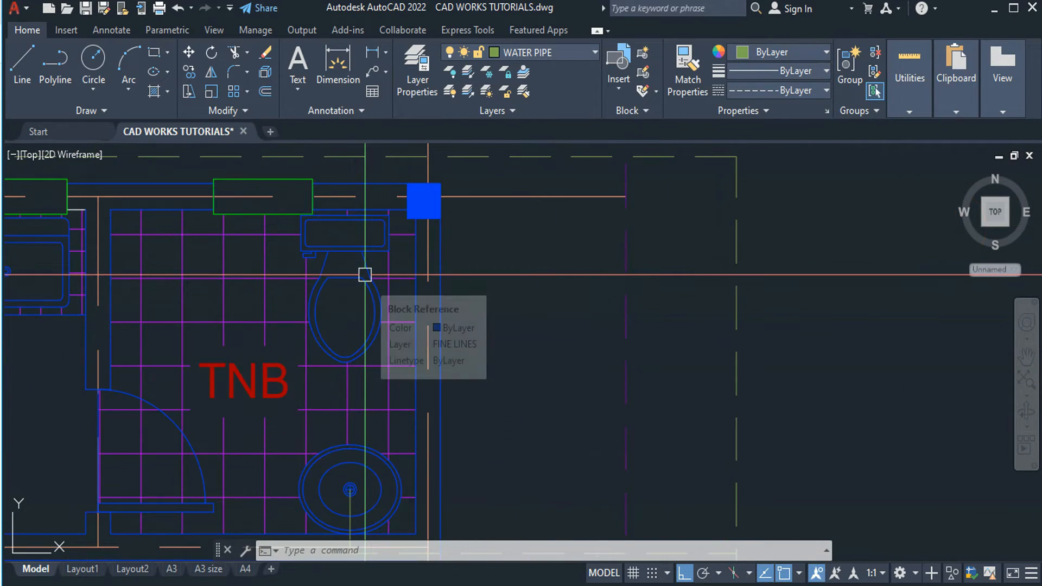
pyautogui.write('l')
pyautogui.press('Return')
pyautogui.moveTo(275, 215); pyautogui.dragTo(351, 253, button='middle')
pyautogui.scroll(3, 383, 250)
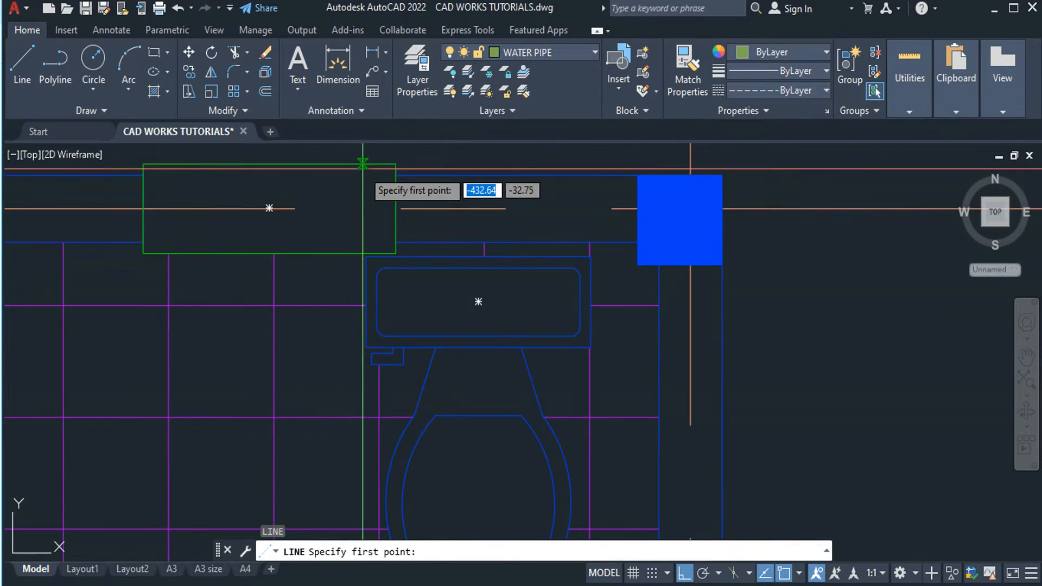
pyautogui.moveTo(369, 163); pyautogui.dragTo(399, 235, button='middle')
pyautogui.click(370, 177)
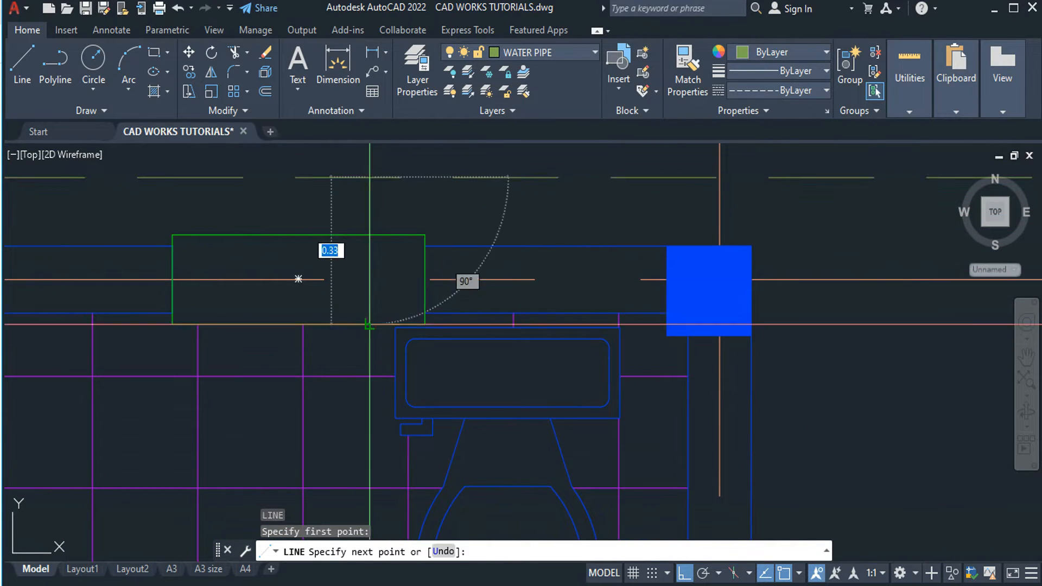
pyautogui.press('Escape')
pyautogui.scroll(-3, 366, 406)
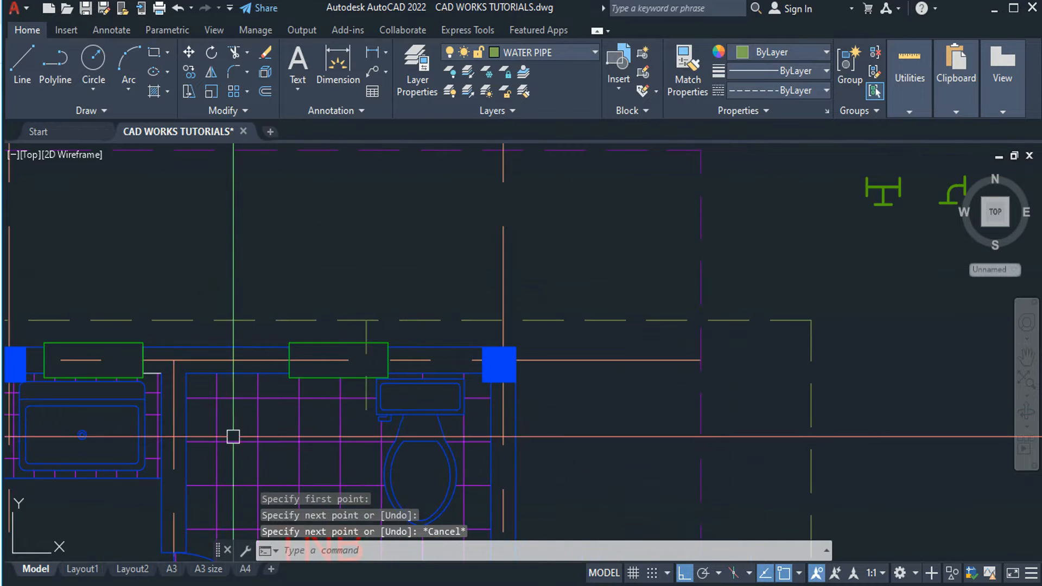
# Draw a second vertical branch about 0.8 long from the upper horizontal water pipe down into the TNB room, left of the toilet branch.
pyautogui.moveTo(233, 434); pyautogui.dragTo(359, 345, button='middle')
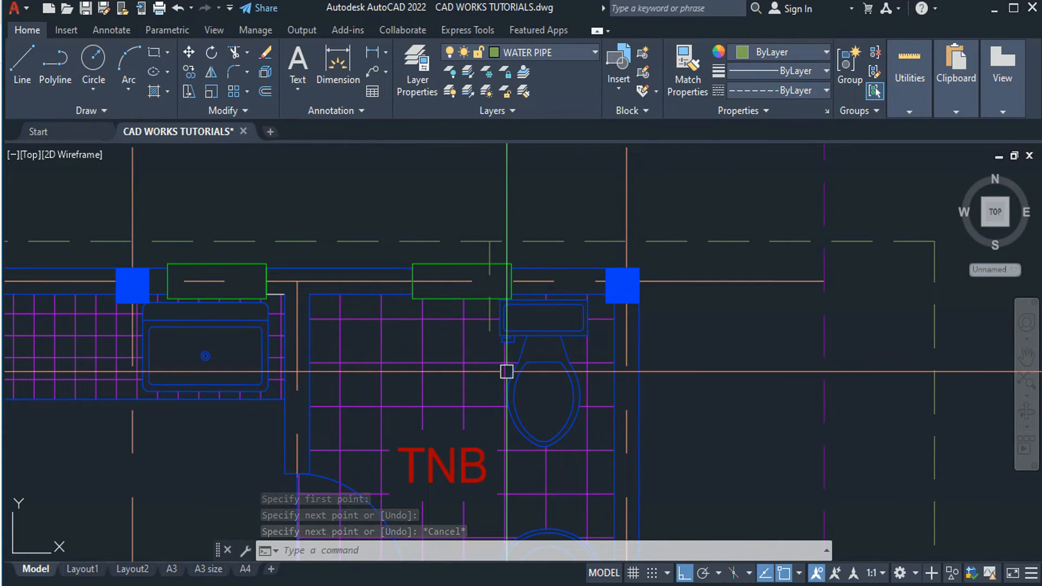
pyautogui.moveTo(485, 233); pyautogui.dragTo(483, 149, button='middle')
pyautogui.moveTo(486, 268); pyautogui.dragTo(561, 300, button='middle')
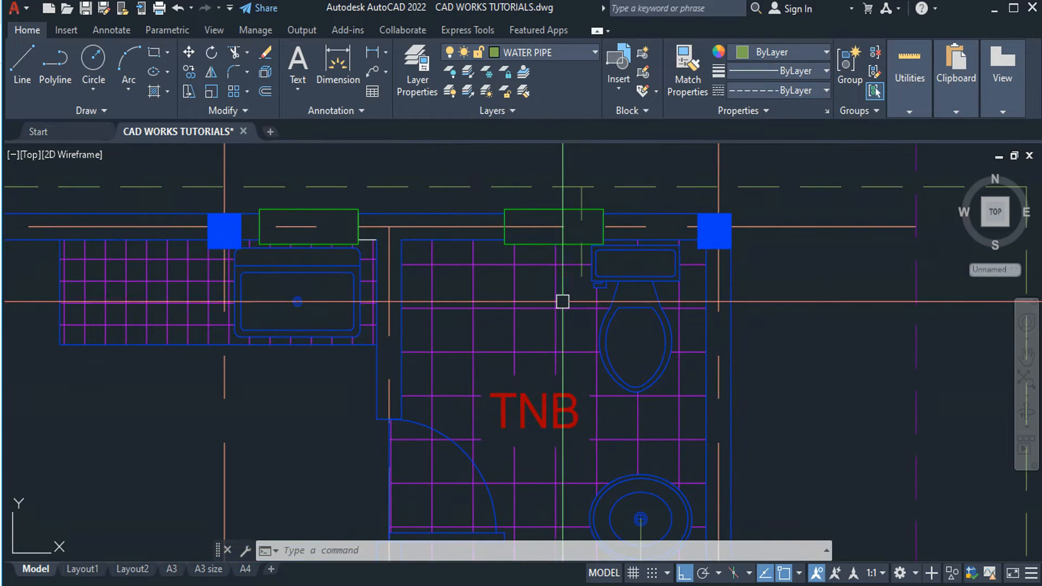
pyautogui.press('space')
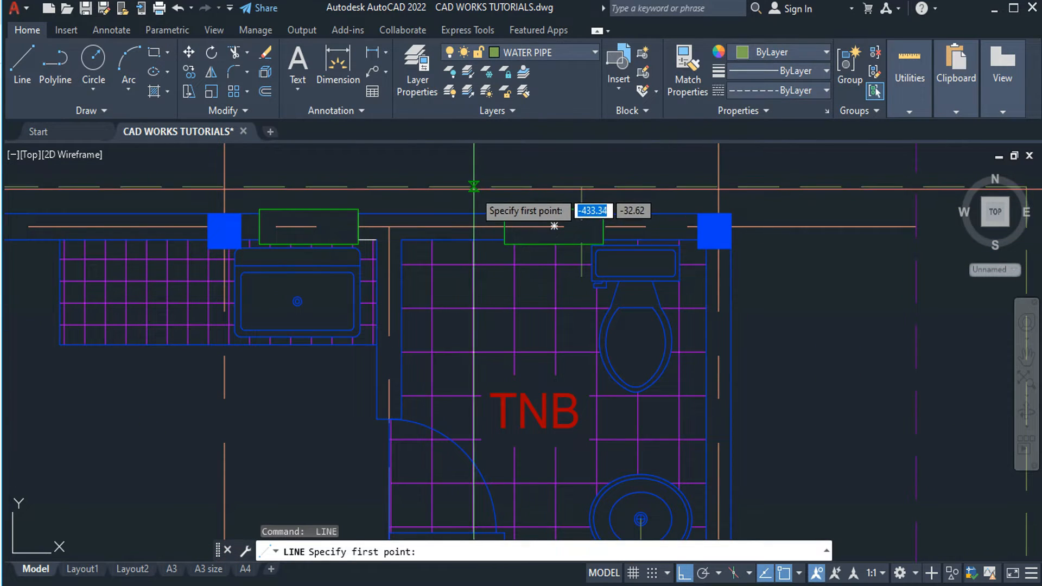
pyautogui.click(487, 186)
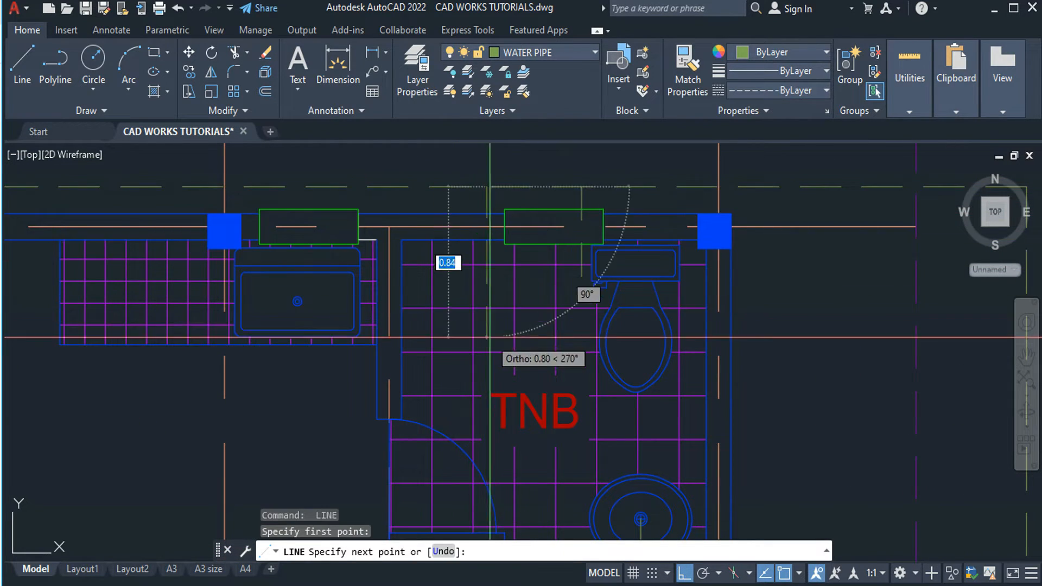
pyautogui.press('Escape')
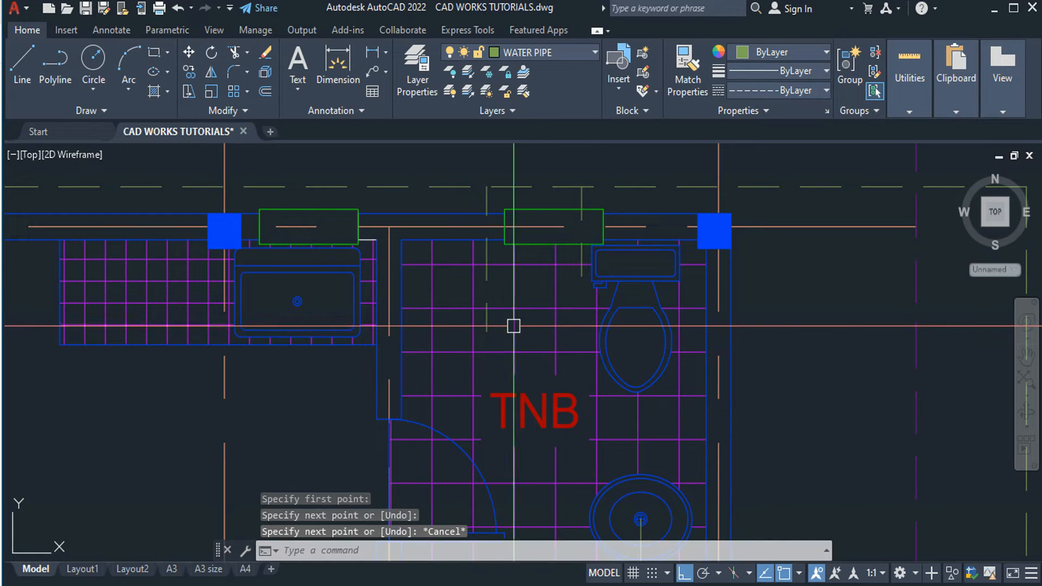
pyautogui.moveTo(454, 295); pyautogui.dragTo(495, 298, button='middle')
pyautogui.press('Return')
pyautogui.click(336, 190)
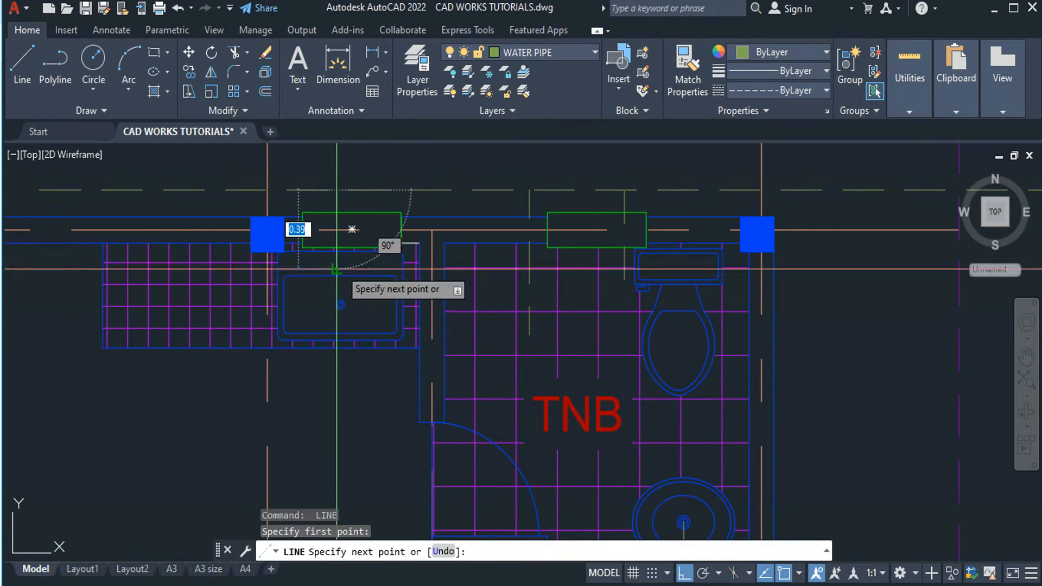
pyautogui.scroll(2, 339, 281)
pyautogui.press('Escape')
# Draw a vertical branch from the kitchen sink's drain centre up to the horizontal water pipe above the wall.
pyautogui.scroll(4, 341, 309)
pyautogui.press('Return')
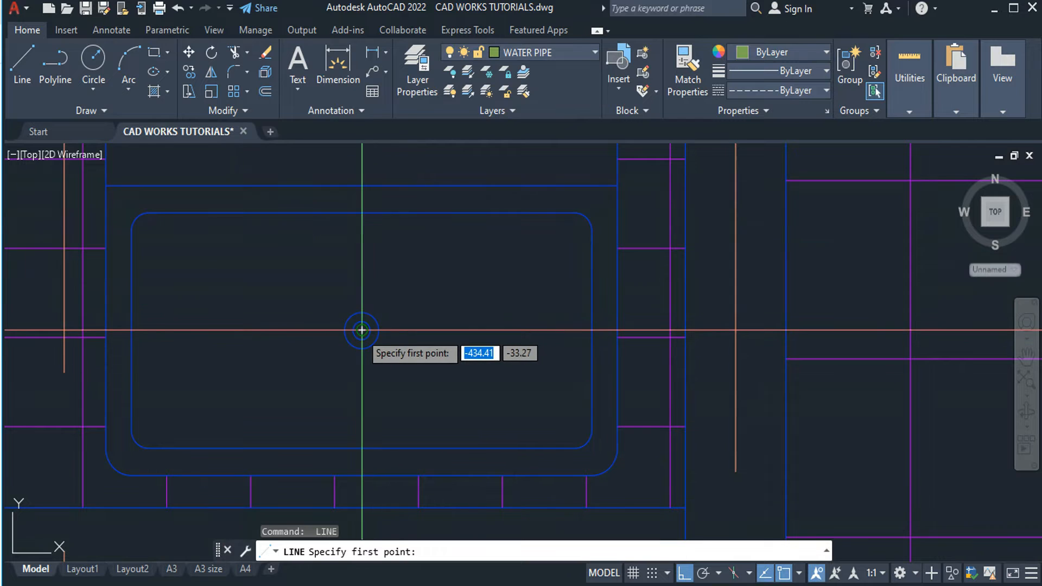
pyautogui.click(362, 330)
pyautogui.scroll(-4, 384, 226)
pyautogui.moveTo(384, 225); pyautogui.dragTo(435, 356, button='middle')
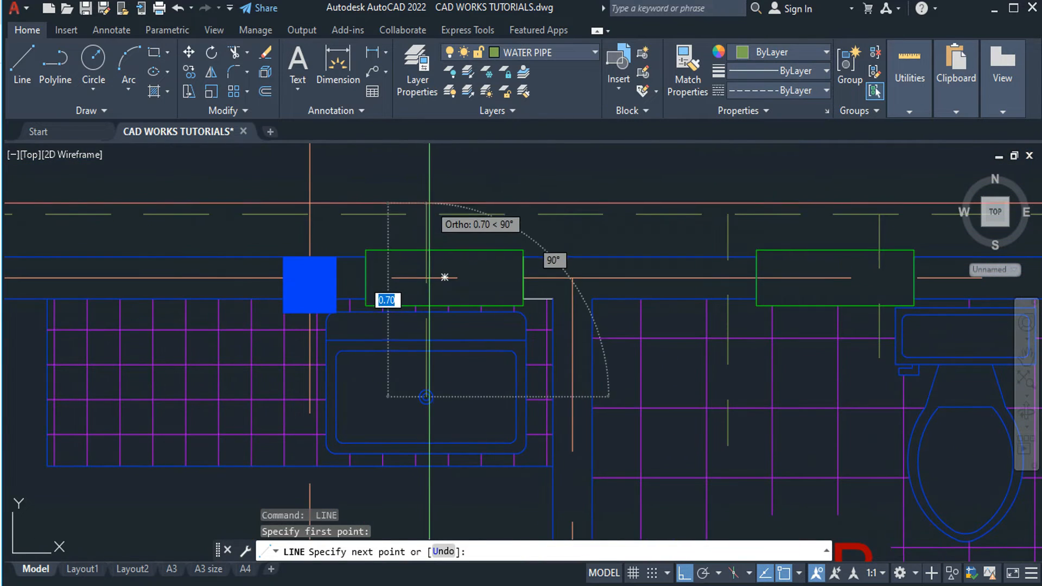
pyautogui.click(418, 251)
pyautogui.press('Escape')
# Draw a short vertical pipe upward from the left end of the horizontal water pipe above the house.
pyautogui.scroll(-4, 429, 252)
pyautogui.moveTo(320, 274); pyautogui.dragTo(506, 258, button='middle')
pyautogui.scroll(2, 488, 252)
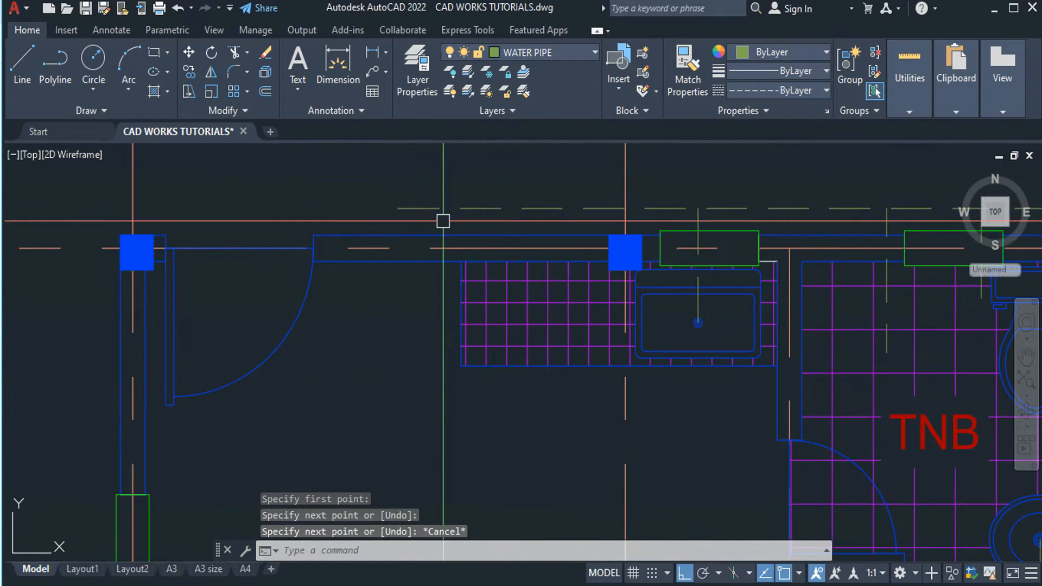
pyautogui.press('Return')
pyautogui.click(398, 208)
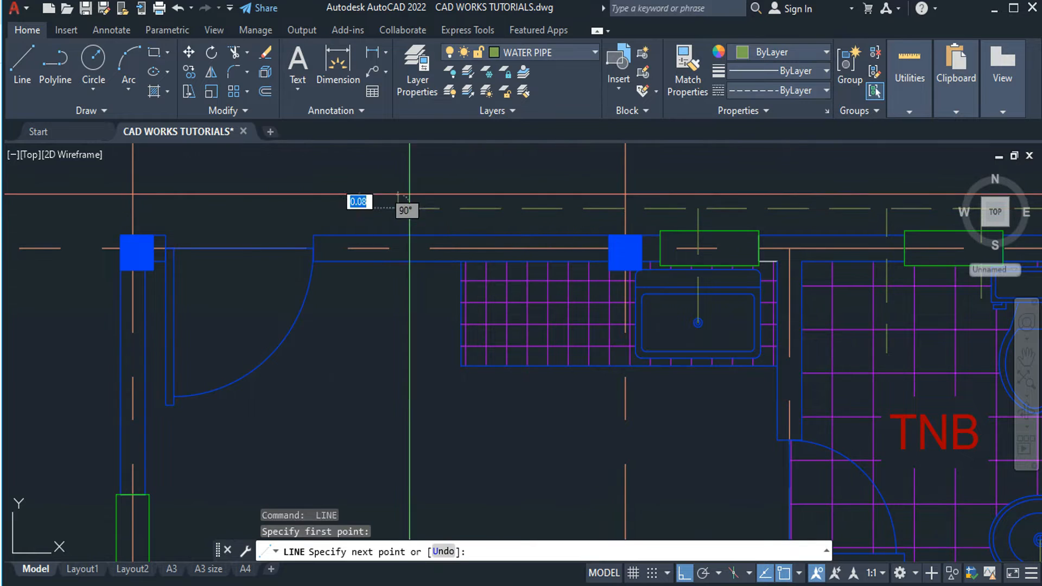
pyautogui.moveTo(400, 204); pyautogui.dragTo(426, 293, button='middle')
pyautogui.press('Escape')
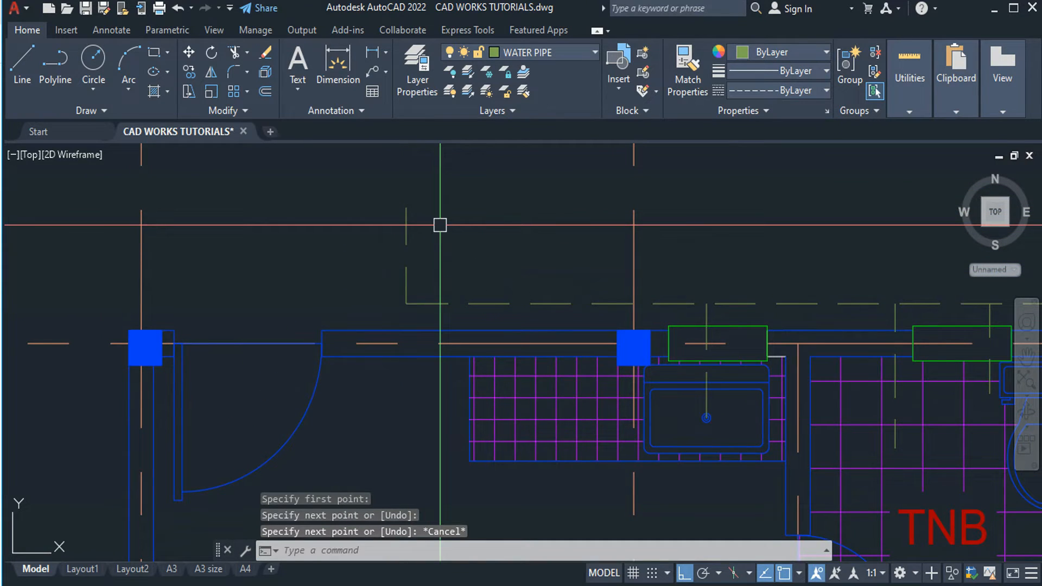
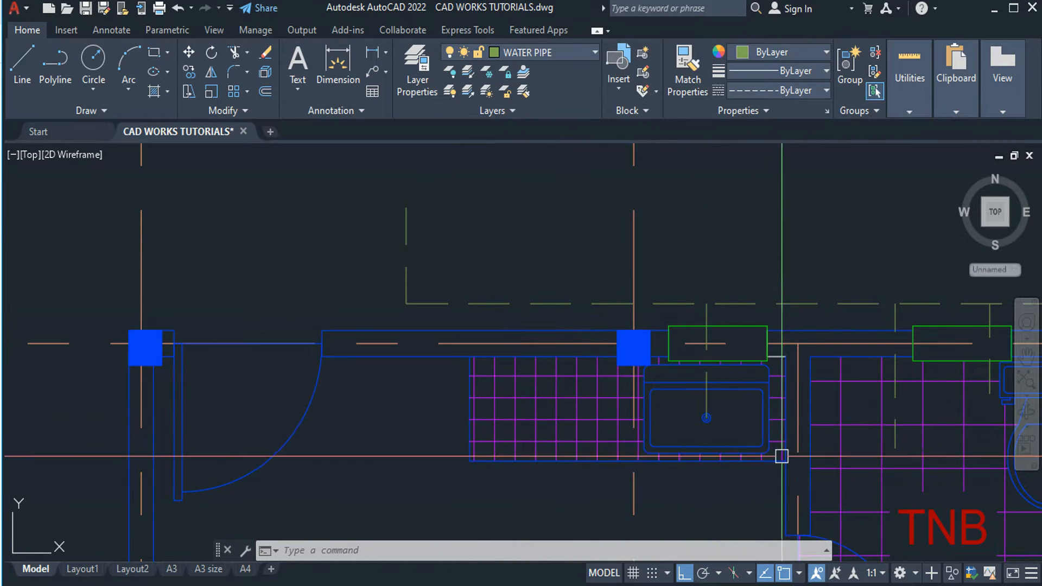
# Copy the loose tee fitting by its centre onto the toilet and TNB room branch junctions of the upper horizontal water pipe.
pyautogui.scroll(-5, 423, 260)
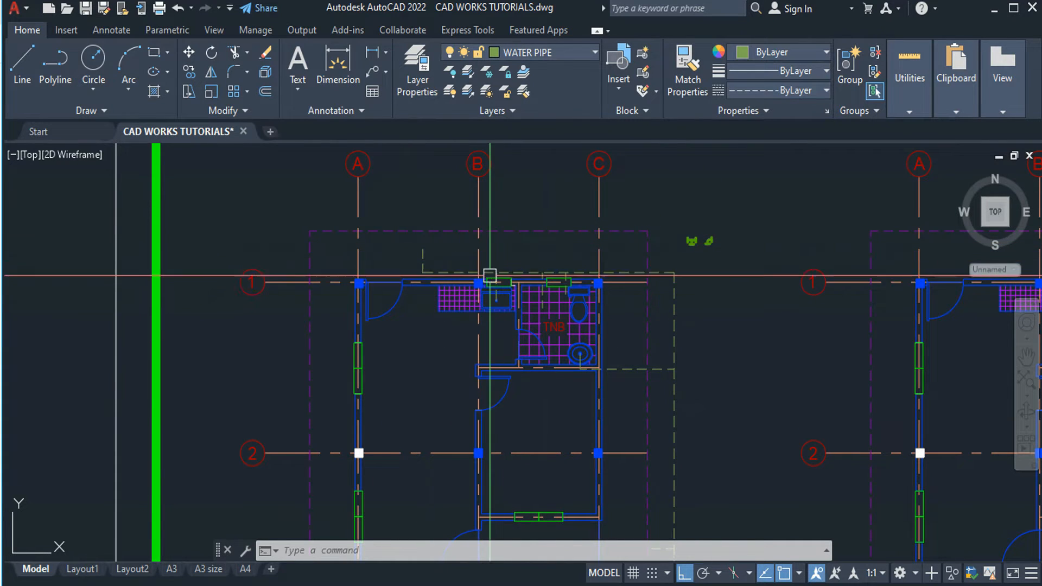
pyautogui.scroll(3, 604, 365)
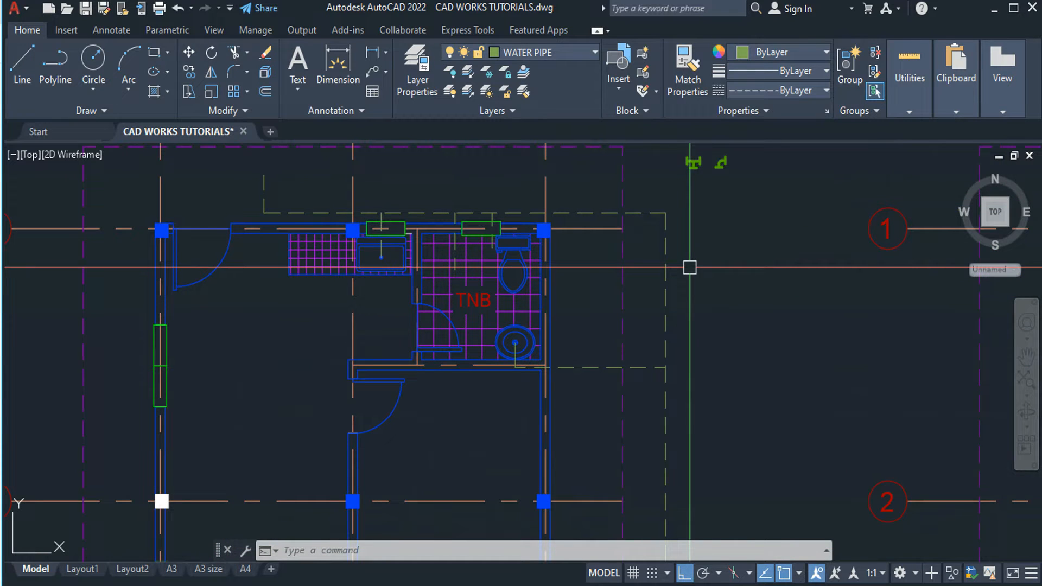
pyautogui.moveTo(719, 275); pyautogui.dragTo(728, 310, button='middle')
pyautogui.scroll(3, 719, 225)
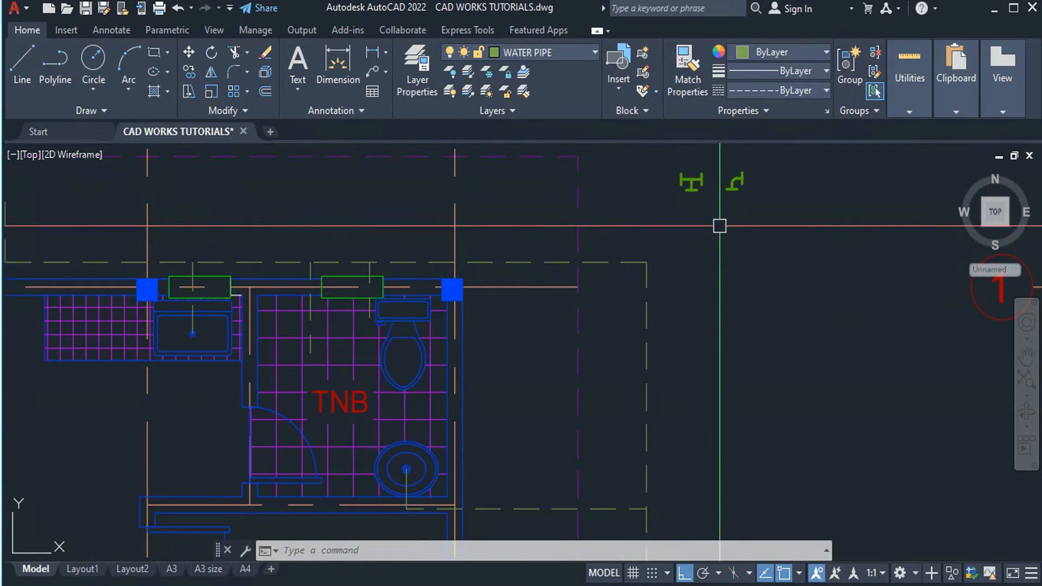
pyautogui.moveTo(707, 207); pyautogui.dragTo(718, 261, button='middle')
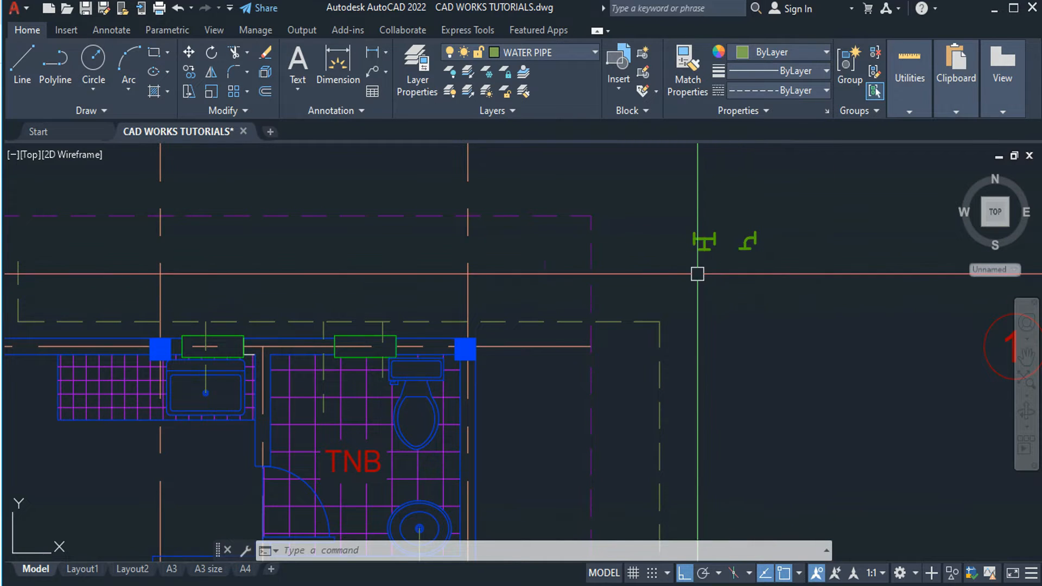
pyautogui.scroll(2, 697, 274)
pyautogui.click(677, 193)
pyautogui.click(746, 254)
pyautogui.write('c')
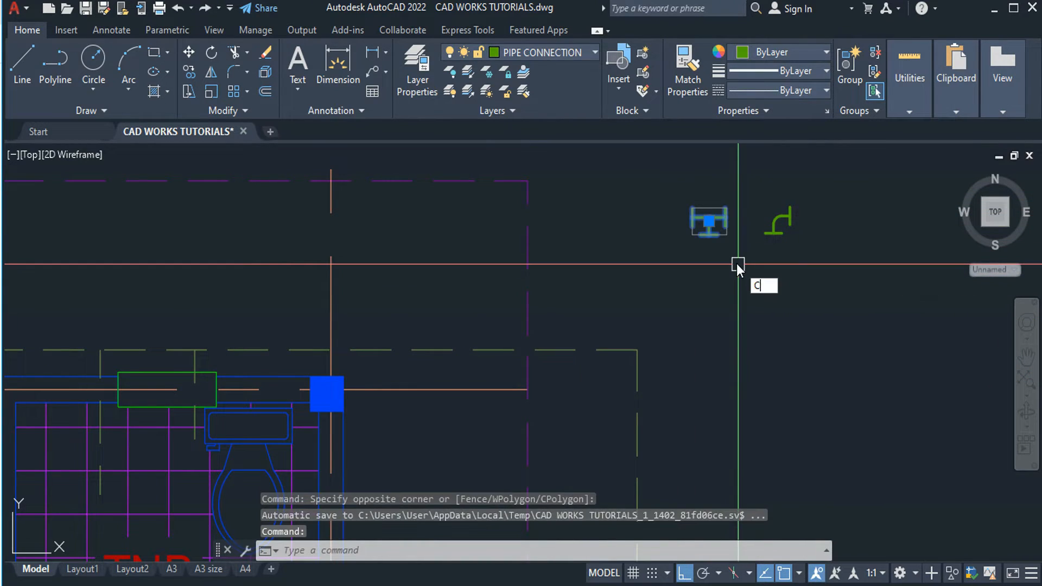
pyautogui.write('o')
pyautogui.press('Return')
pyautogui.scroll(2, 706, 228)
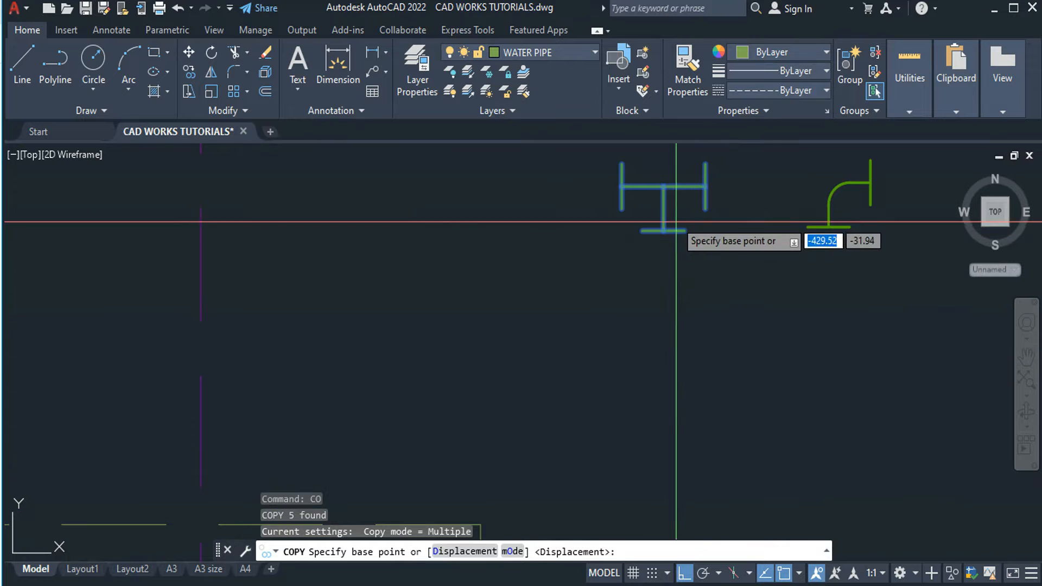
pyautogui.click(665, 185)
pyautogui.scroll(-2, 668, 186)
pyautogui.moveTo(207, 333); pyautogui.dragTo(861, 291, button='middle')
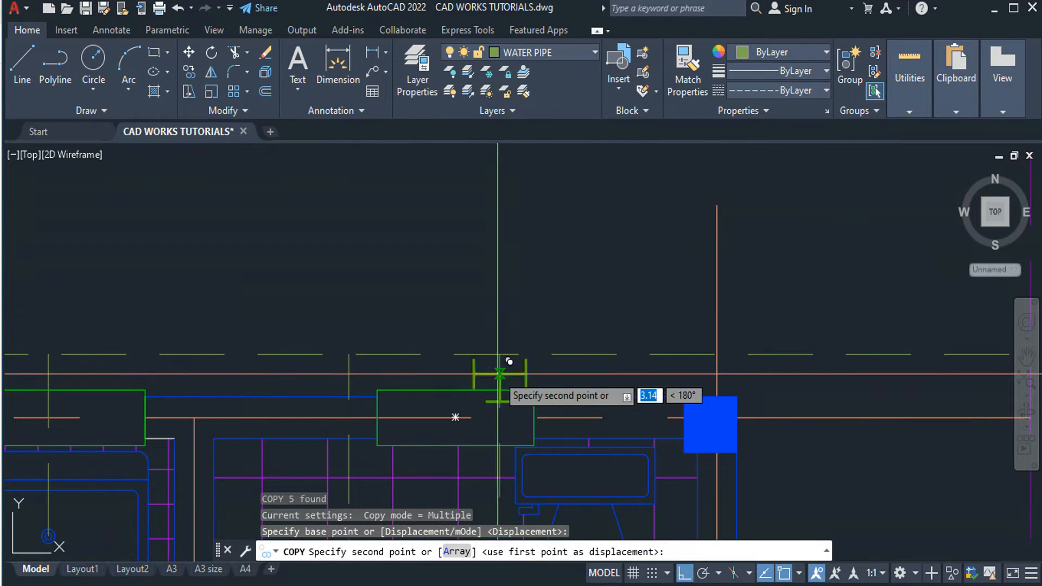
pyautogui.click(509, 340)
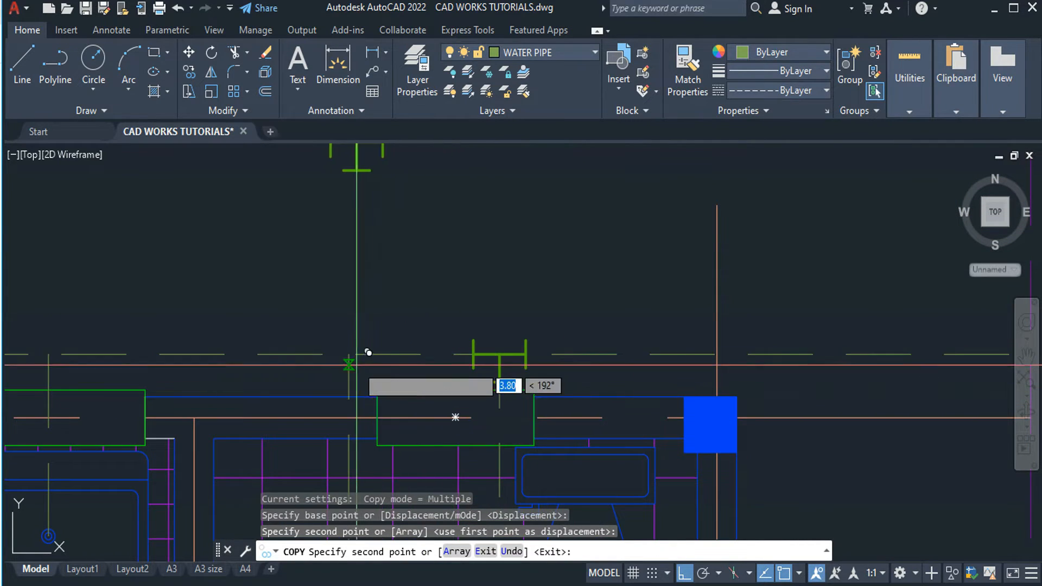
pyautogui.click(347, 356)
# Place another tee copy where the kitchen sink branch meets the upper horizontal water pipe.
pyautogui.moveTo(268, 422); pyautogui.dragTo(811, 347, button='middle')
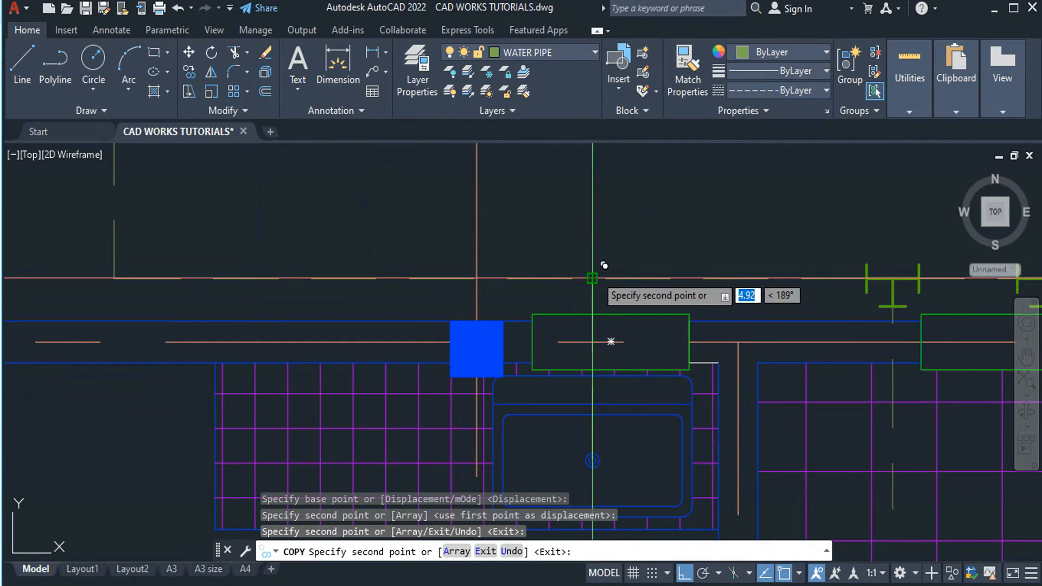
pyautogui.click(592, 278)
pyautogui.press('Escape')
# Copy the loose tee fitting straight down to a free spot outside the house, below the original.
pyautogui.scroll(-5, 654, 239)
pyautogui.moveTo(772, 375); pyautogui.dragTo(574, 160, button='middle')
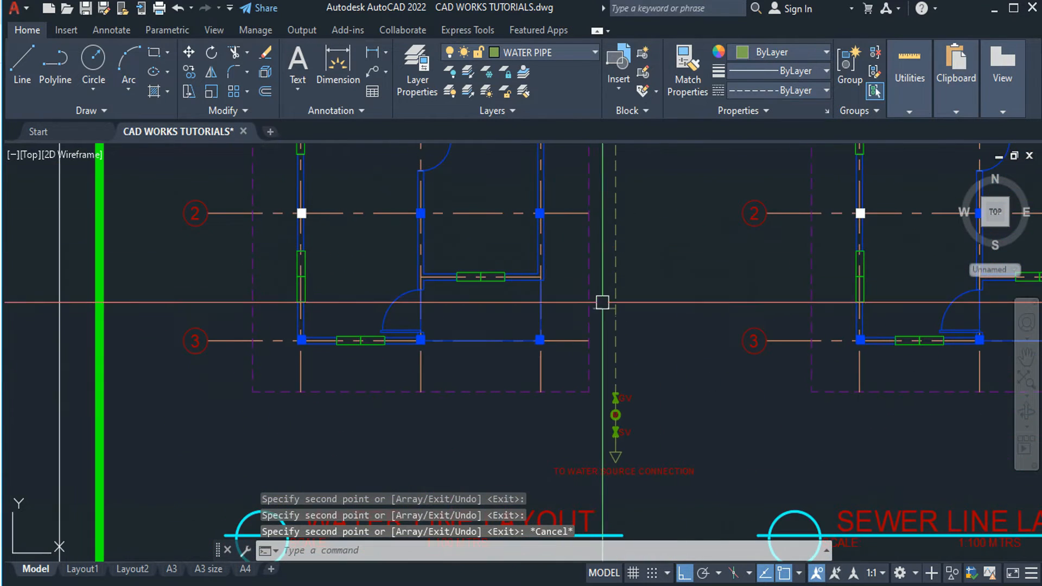
pyautogui.press('Escape')
pyautogui.moveTo(646, 149); pyautogui.dragTo(634, 425, button='middle')
pyautogui.scroll(6, 644, 325)
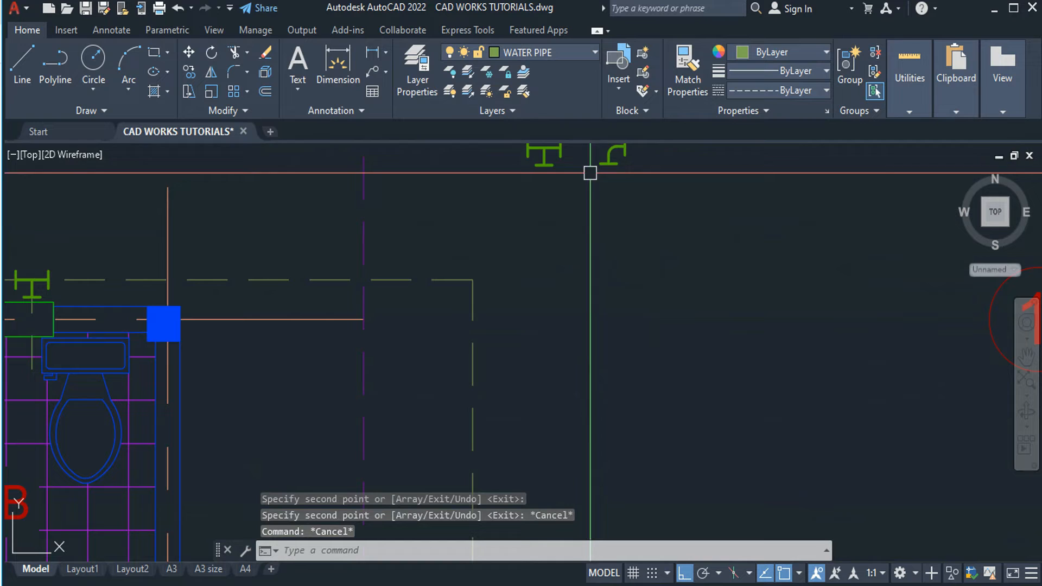
pyautogui.click(560, 161)
pyautogui.click(497, 184)
pyautogui.write('co')
pyautogui.press('Return')
pyautogui.click(525, 184)
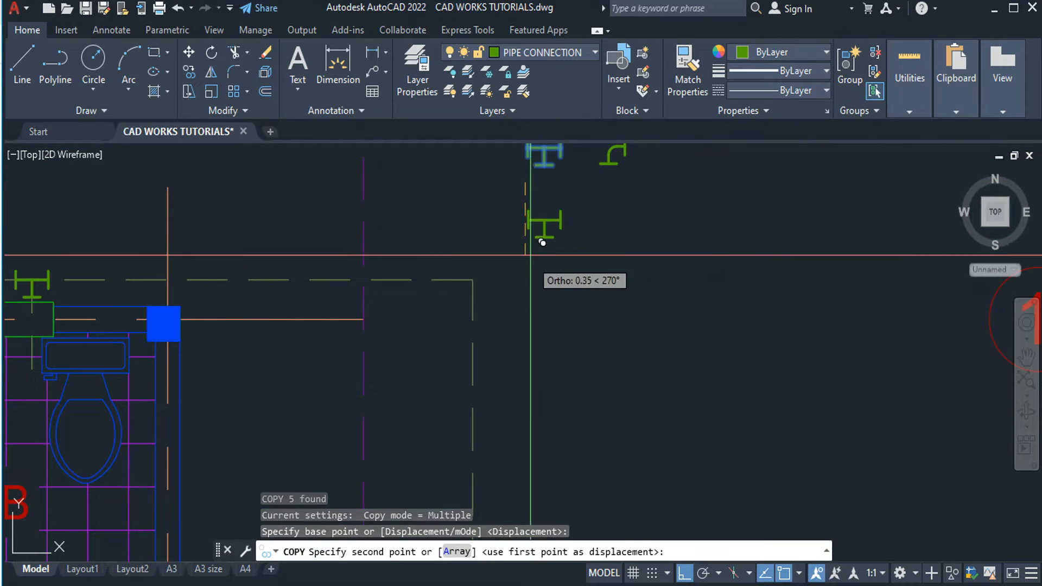
pyautogui.click(542, 343)
pyautogui.press('Escape')
# Rotate the new loose tee copy by 270 degrees so its stem points toward the house.
pyautogui.click(617, 298)
pyautogui.click(532, 382)
pyautogui.write('R')
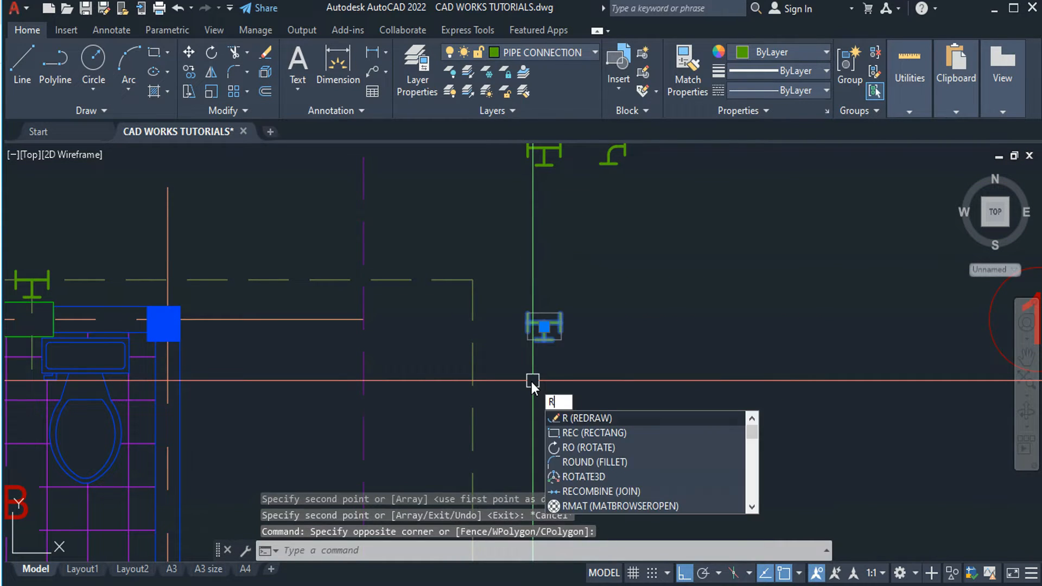
pyautogui.write('o')
pyautogui.press('Return')
pyautogui.click(561, 322)
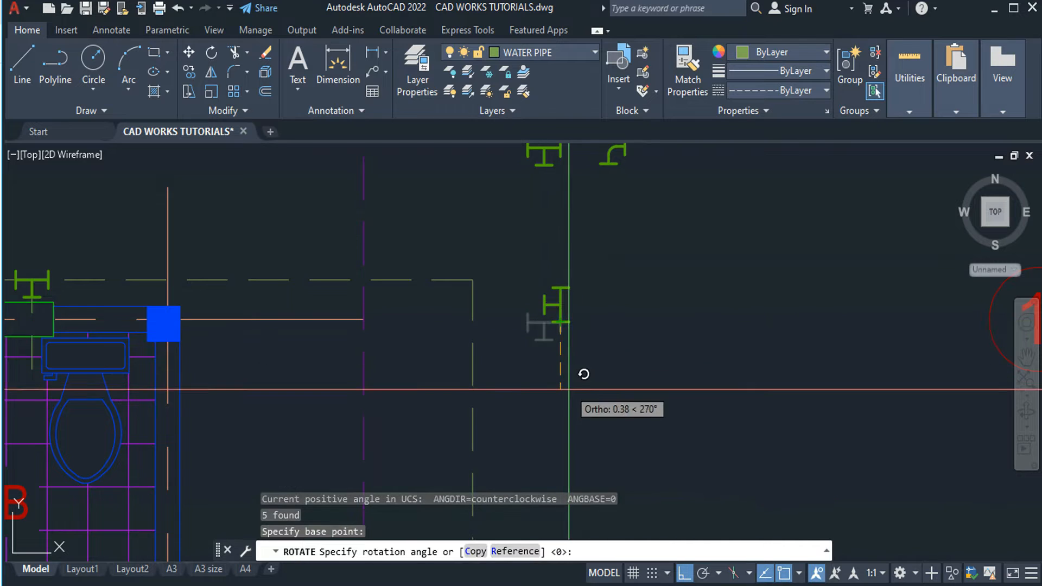
pyautogui.click(570, 385)
# Copy the rotated tee onto the vertical water main where the basin branch and the lower short branch meet it.
pyautogui.click(609, 244)
pyautogui.click(531, 353)
pyautogui.write('co')
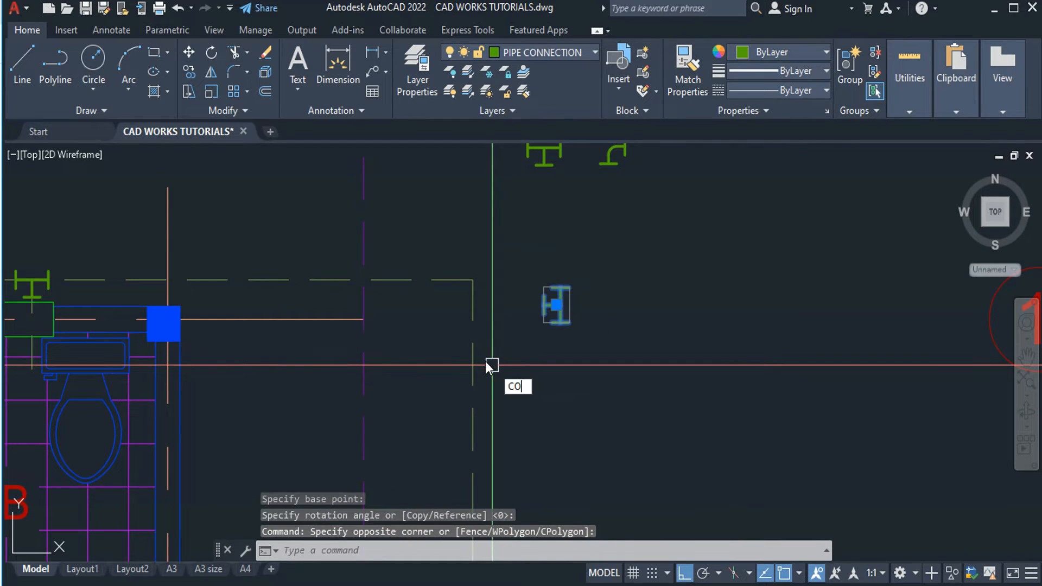
pyautogui.press('Return')
pyautogui.moveTo(572, 330); pyautogui.dragTo(548, 134, button='middle')
pyautogui.click(556, 305)
pyautogui.moveTo(454, 449); pyautogui.dragTo(626, 215, button='middle')
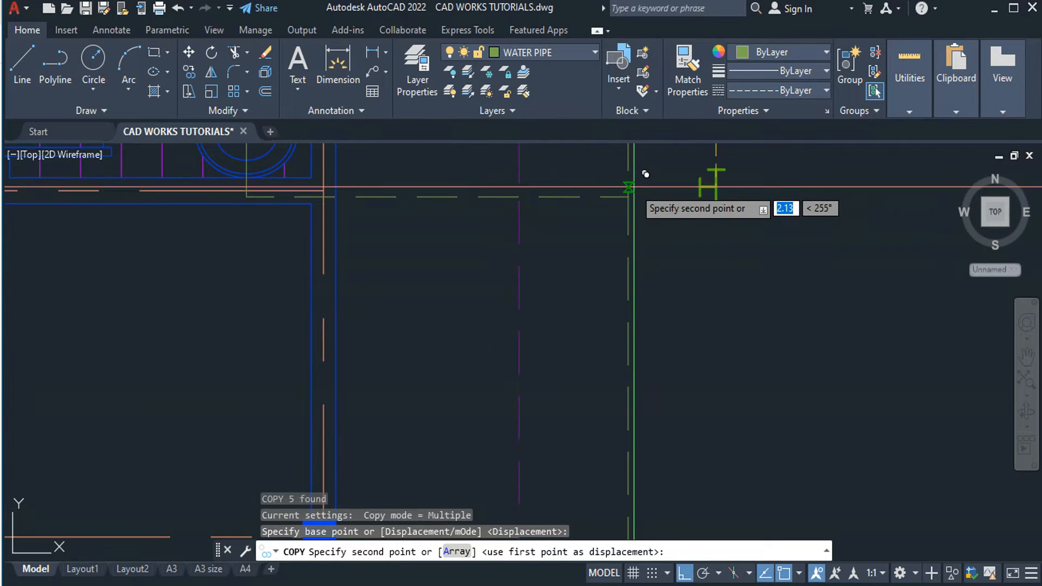
pyautogui.click(629, 196)
pyautogui.scroll(-2, 633, 261)
pyautogui.moveTo(628, 388); pyautogui.dragTo(649, 60, button='middle')
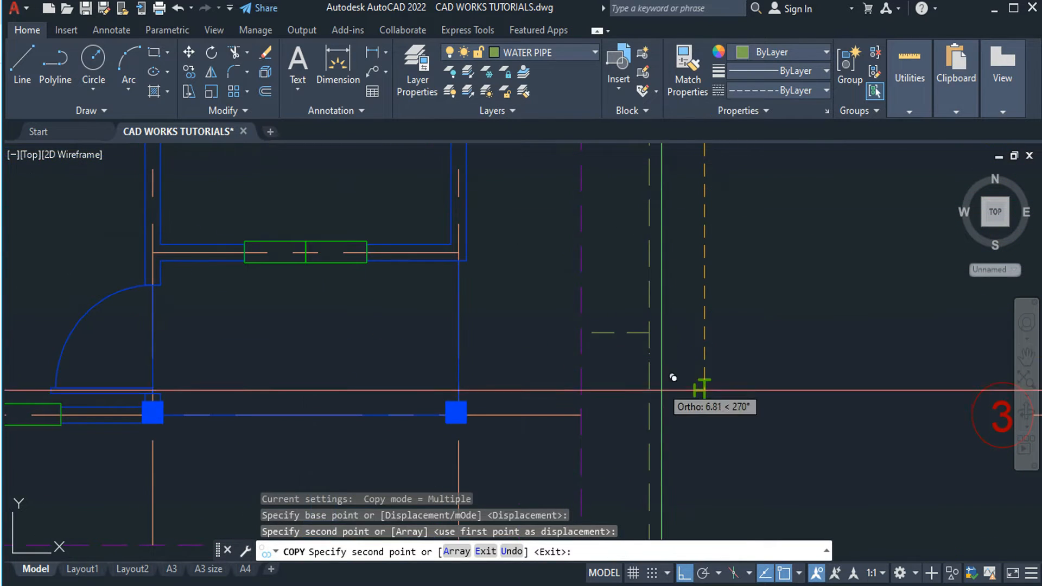
pyautogui.click(654, 329)
pyautogui.press('Escape')
# Erase the two leftover loose tees, the rotated copy and the original, beside the house.
pyautogui.scroll(-6, 758, 345)
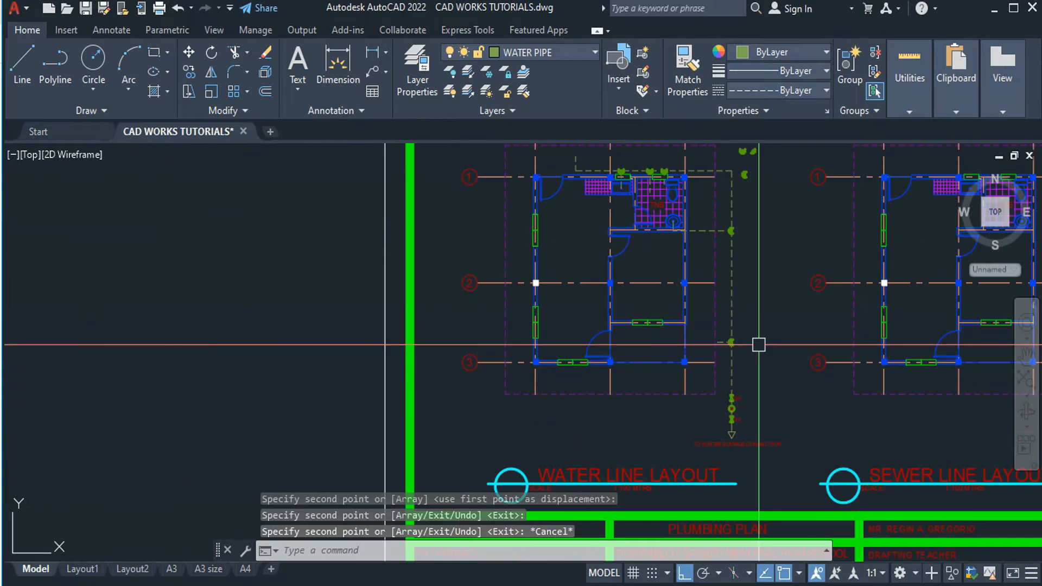
pyautogui.scroll(2, 758, 344)
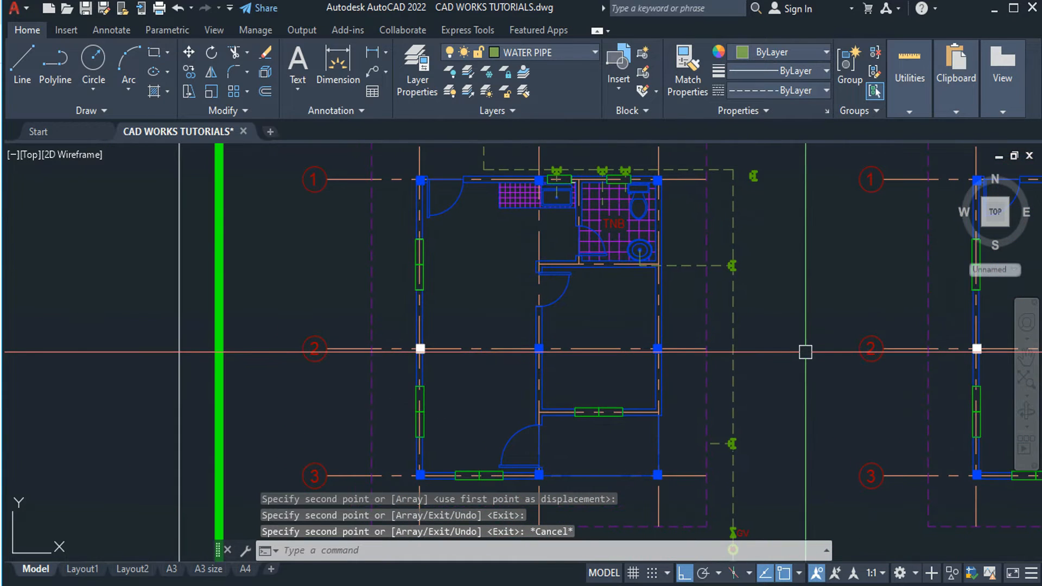
pyautogui.moveTo(767, 336); pyautogui.dragTo(767, 340, button='middle')
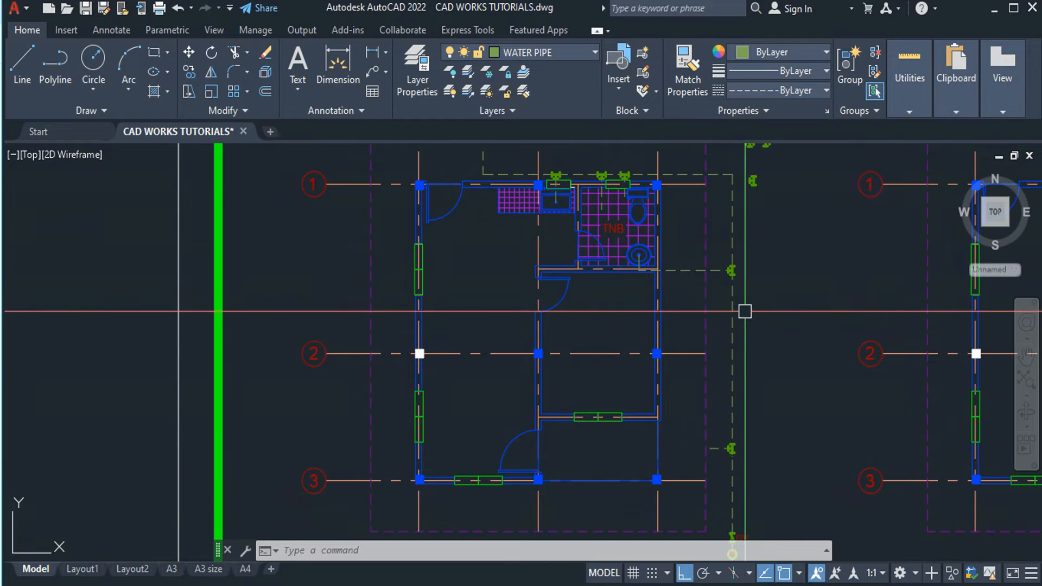
pyautogui.moveTo(823, 391); pyautogui.dragTo(819, 421, button='middle')
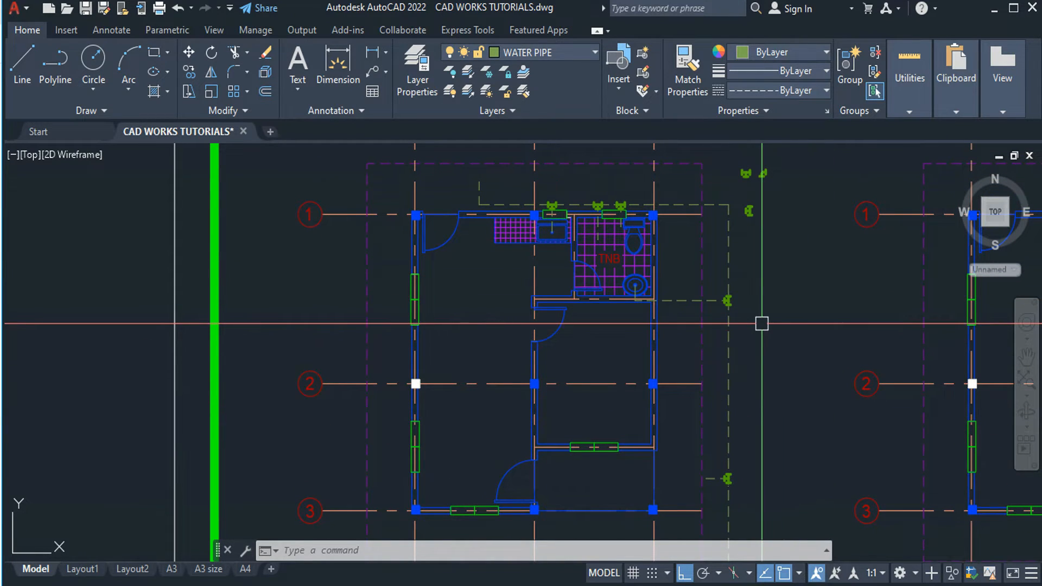
pyautogui.moveTo(840, 264); pyautogui.dragTo(824, 297, button='middle')
pyautogui.scroll(4, 723, 200)
pyautogui.click(767, 256)
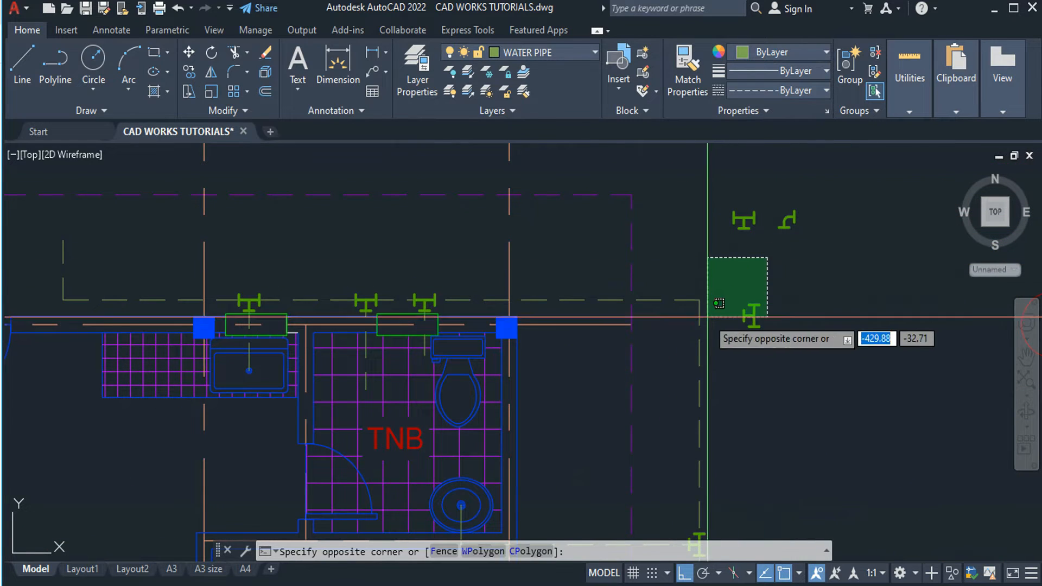
pyautogui.click(711, 354)
pyautogui.write('E')
pyautogui.press('Return')
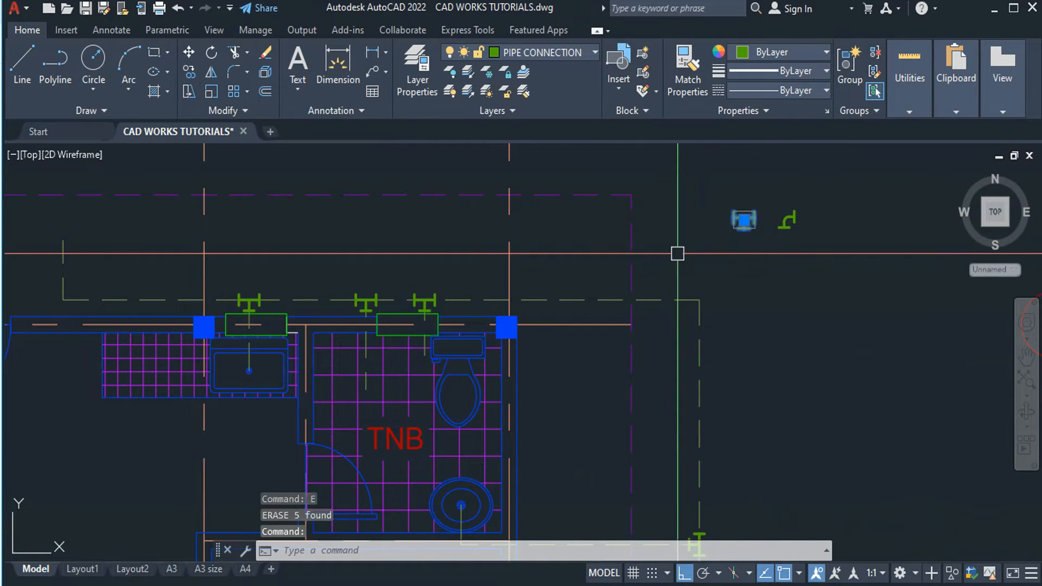
pyautogui.press('Return')
# Rotate the loose elbow fitting by 270 degrees to suit the upper right corner of the water pipe.
pyautogui.click(818, 207)
pyautogui.click(764, 270)
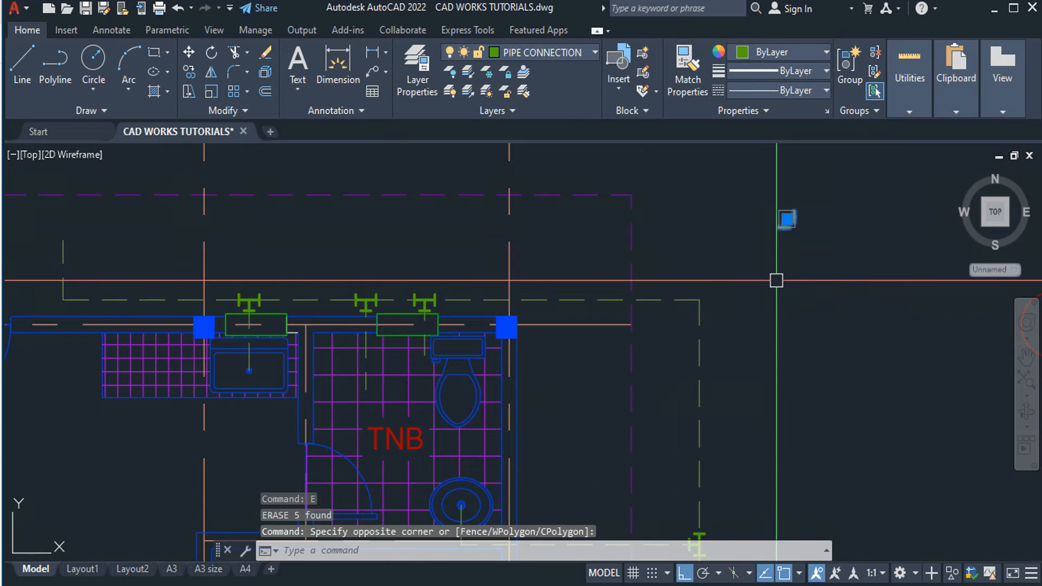
pyautogui.press('Return')
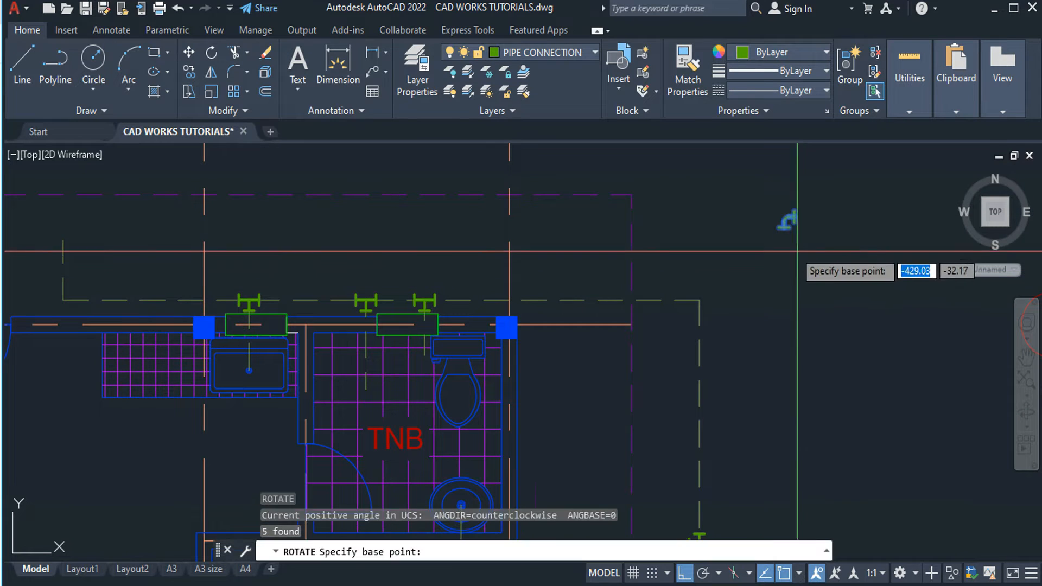
pyautogui.scroll(4, 777, 281)
pyautogui.click(773, 256)
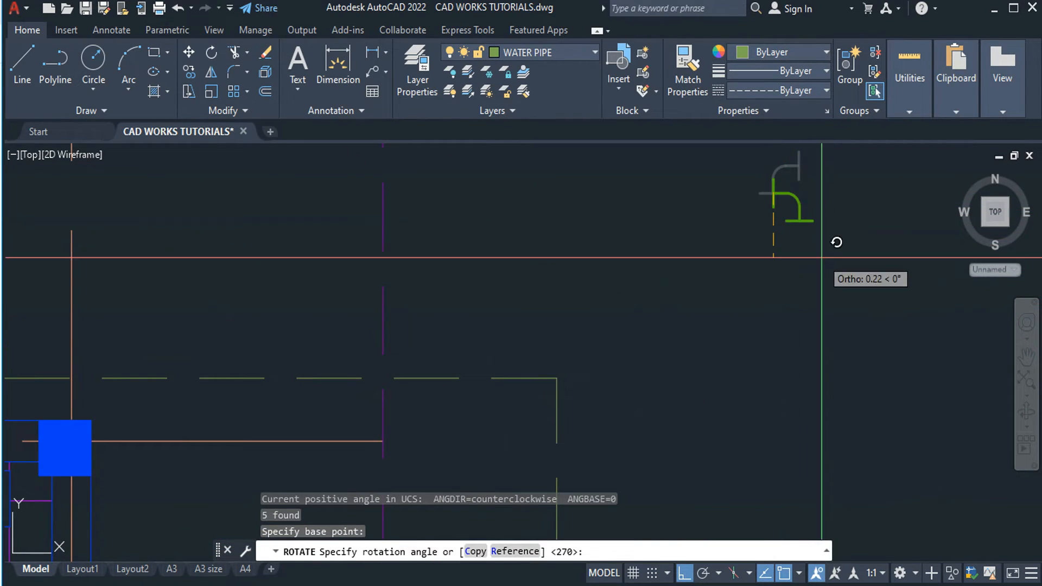
pyautogui.click(733, 314)
# Move the rotated elbow by its lower end onto the upper right corner of the water pipe.
pyautogui.click(836, 217)
pyautogui.click(743, 238)
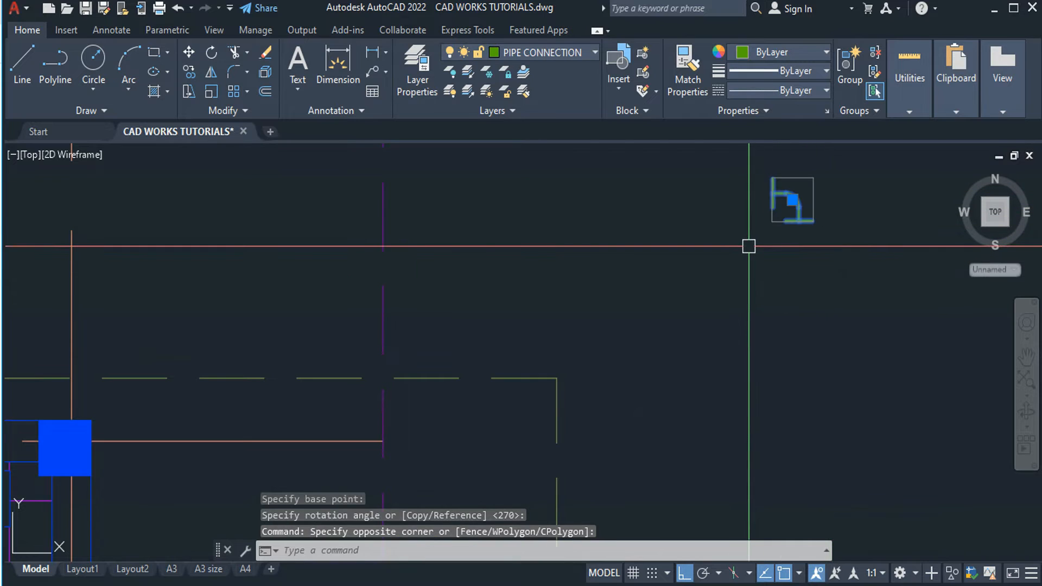
pyautogui.press('Return')
pyautogui.click(797, 220)
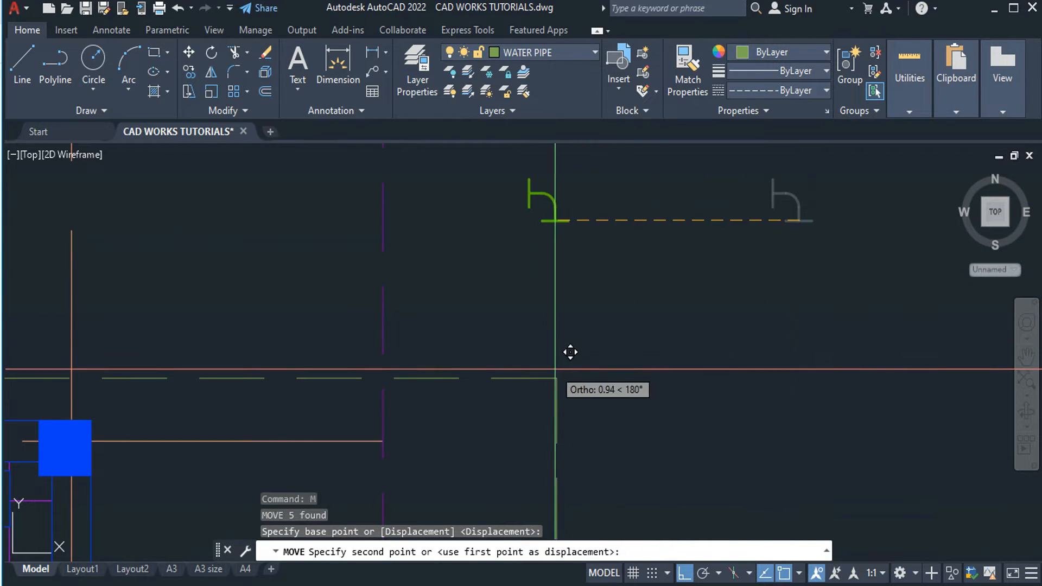
pyautogui.press('Escape')
# Shift the elbow straight down so its side end lies on the horizontal water pipe.
pyautogui.click(551, 312)
pyautogui.click(521, 344)
pyautogui.press('Return')
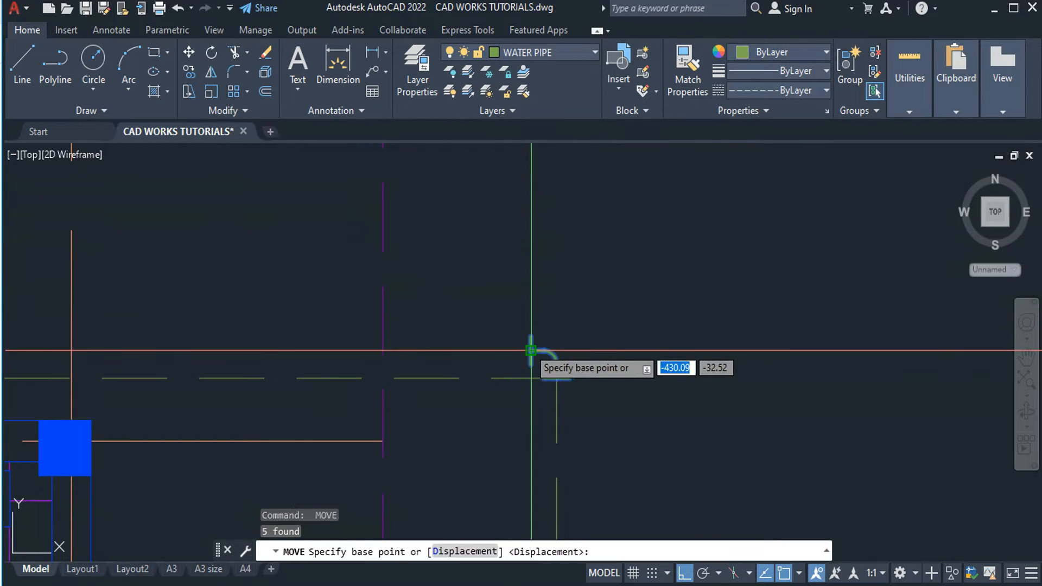
pyautogui.click(530, 364)
pyautogui.click(530, 378)
pyautogui.press('Escape')
# Trim the square pipe corner outside the elbow's bend.
pyautogui.scroll(4, 552, 405)
pyautogui.write('TR')
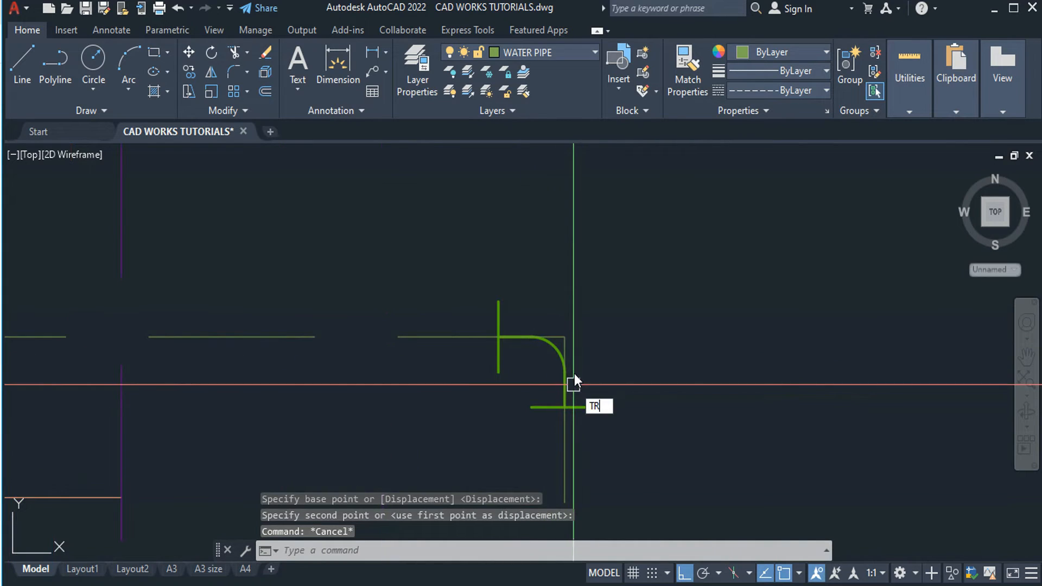
pyautogui.press('Return')
pyautogui.click(569, 346)
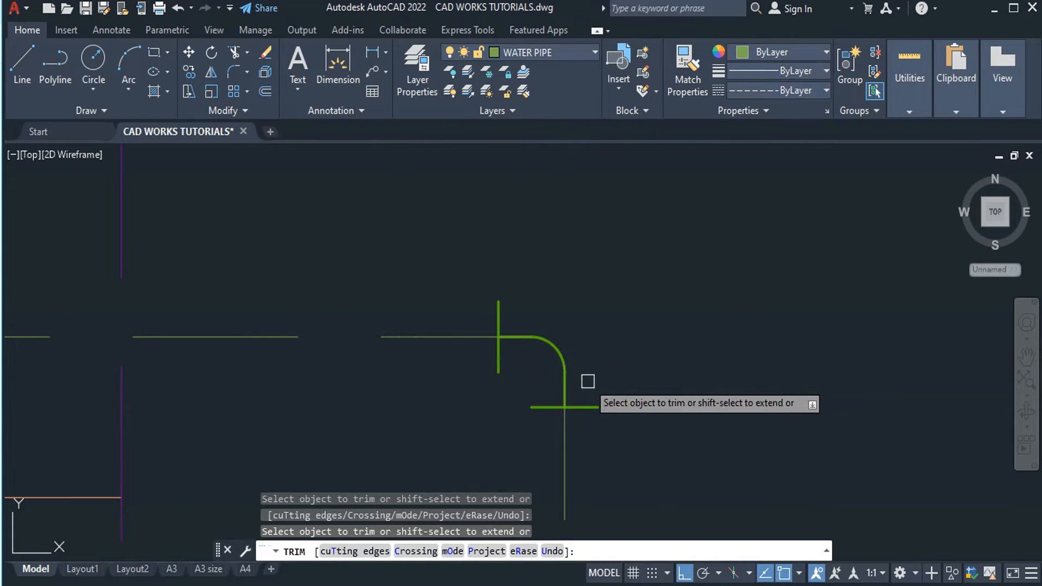
pyautogui.press('Escape')
pyautogui.scroll(-3, 595, 383)
pyautogui.click(577, 367)
pyautogui.press('Escape')
pyautogui.moveTo(662, 412); pyautogui.dragTo(740, 309, button='middle')
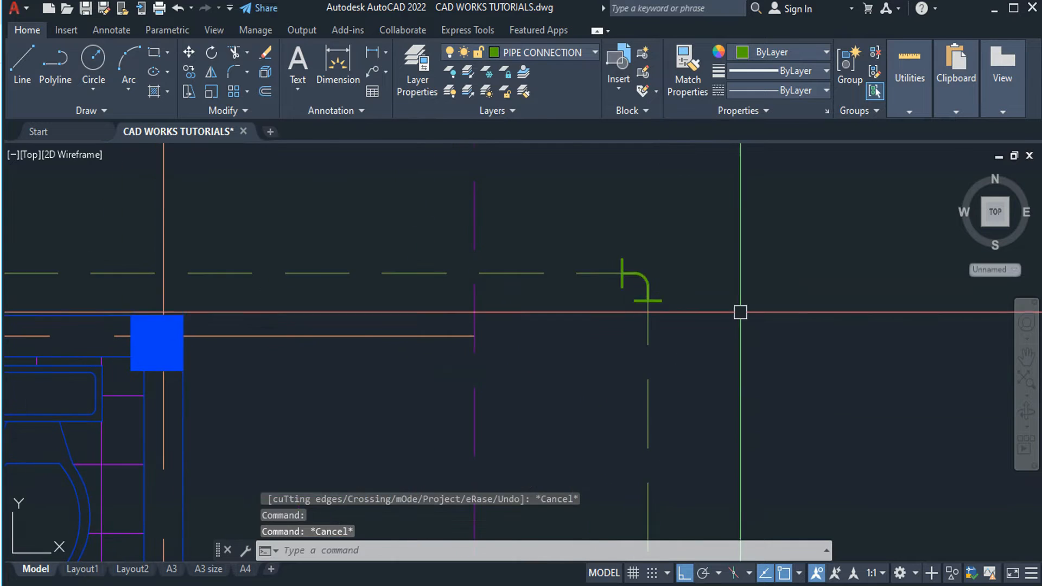
pyautogui.scroll(-2, 725, 318)
pyautogui.moveTo(606, 343); pyautogui.dragTo(738, 315, button='middle')
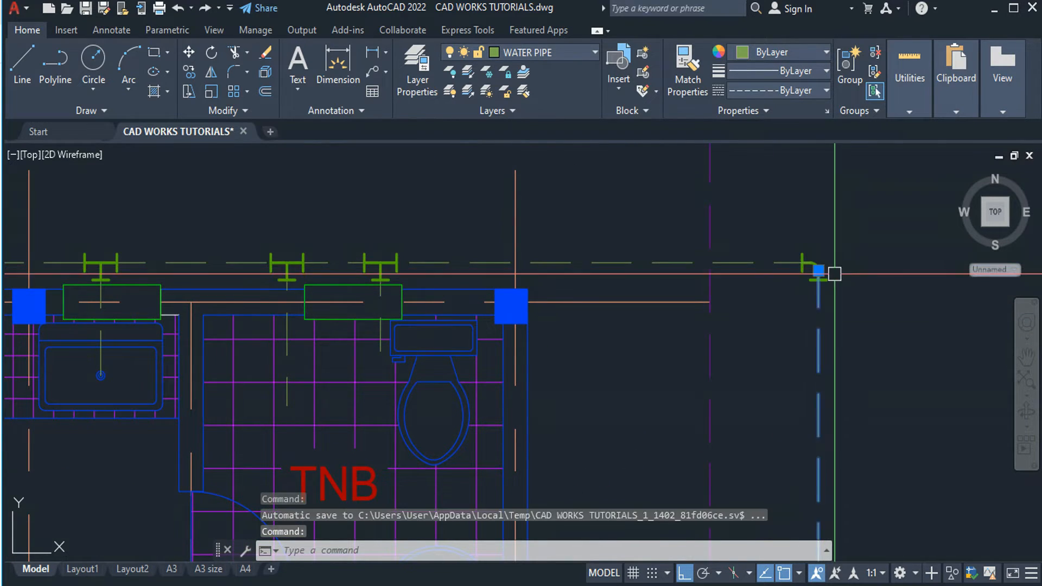
pyautogui.scroll(2, 818, 270)
pyautogui.press('Escape')
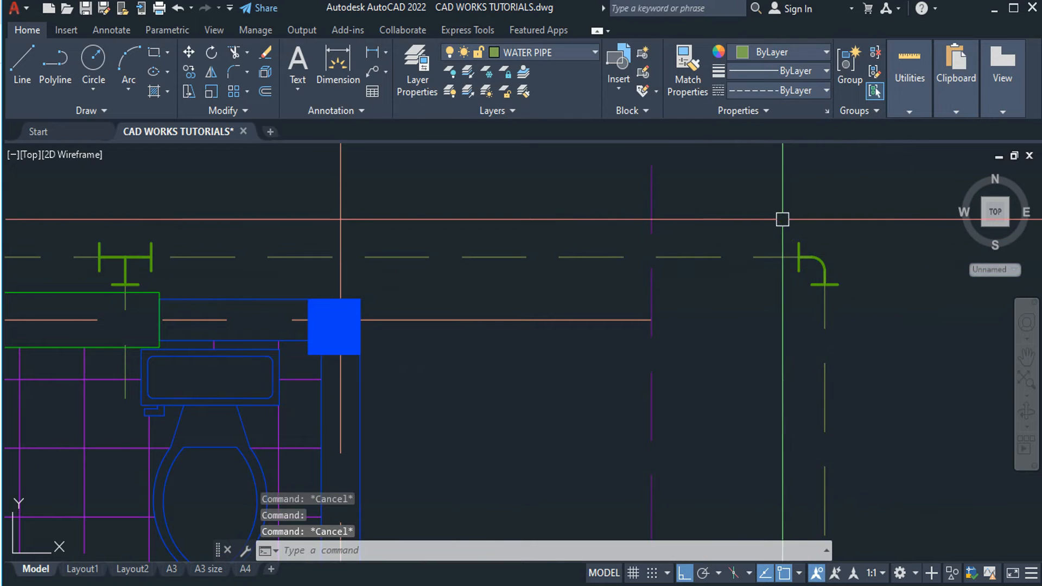
# Copy the elbow at the upper right corner of the water pipe to the empty space straight above it.
pyautogui.click(781, 220)
pyautogui.click(863, 318)
pyautogui.write('co')
pyautogui.press('Return')
pyautogui.click(882, 286)
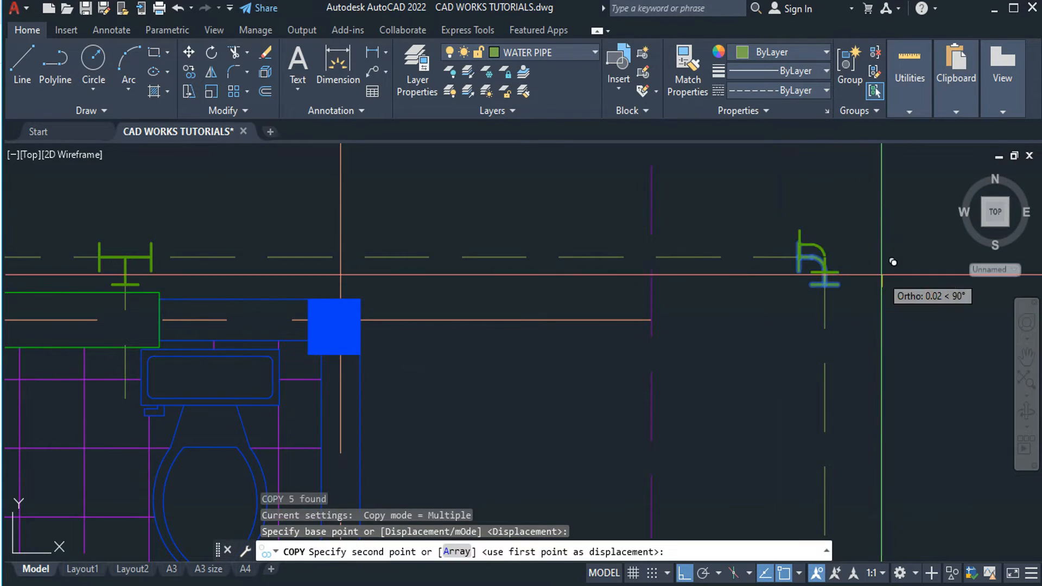
pyautogui.click(871, 197)
pyautogui.press('Escape')
pyautogui.moveTo(845, 189); pyautogui.dragTo(825, 250, button='middle')
pyautogui.click(757, 187)
pyautogui.click(828, 277)
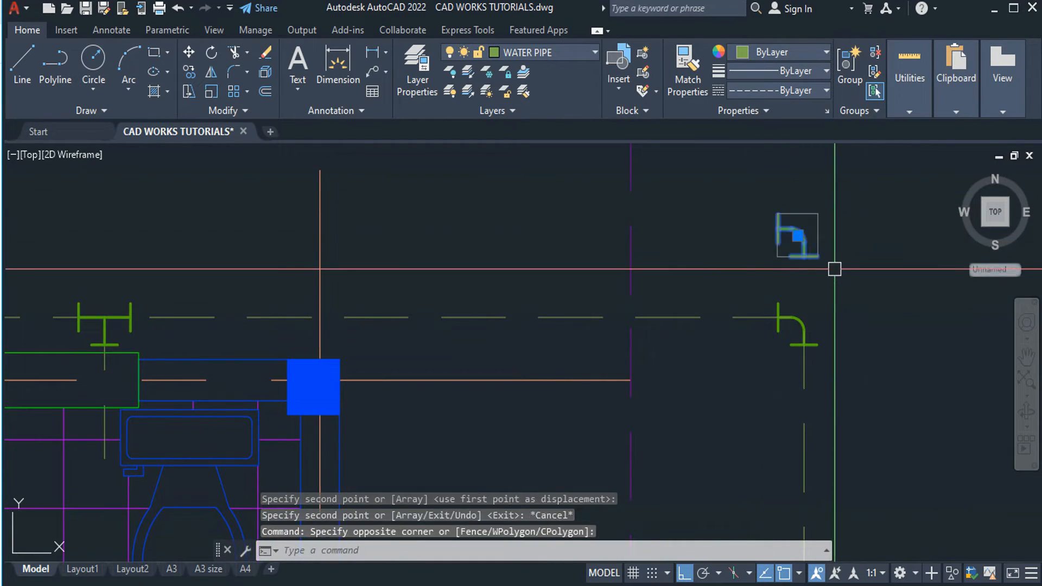
pyautogui.write('mi')
pyautogui.press('Return')
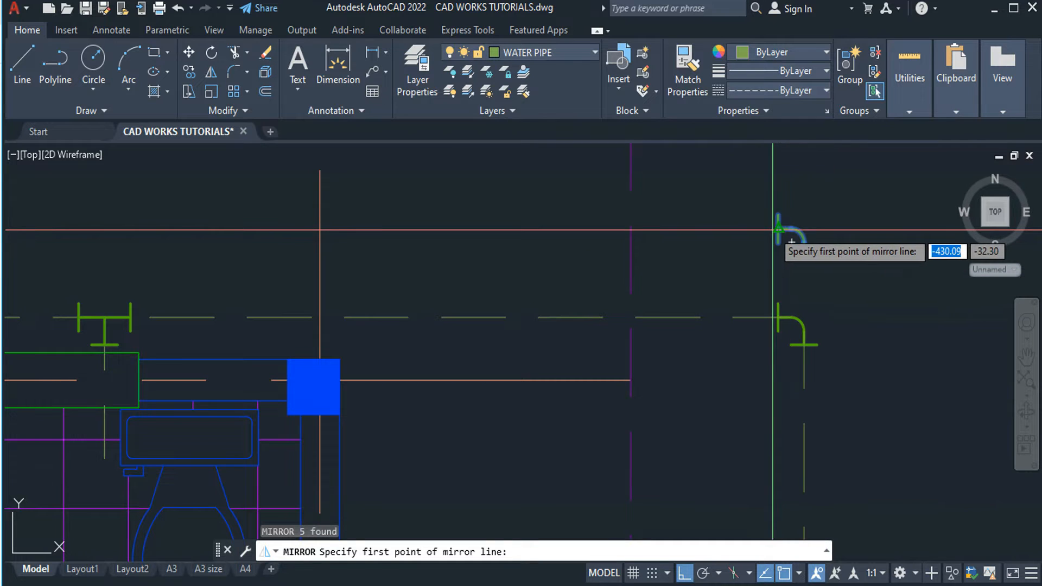
pyautogui.click(779, 233)
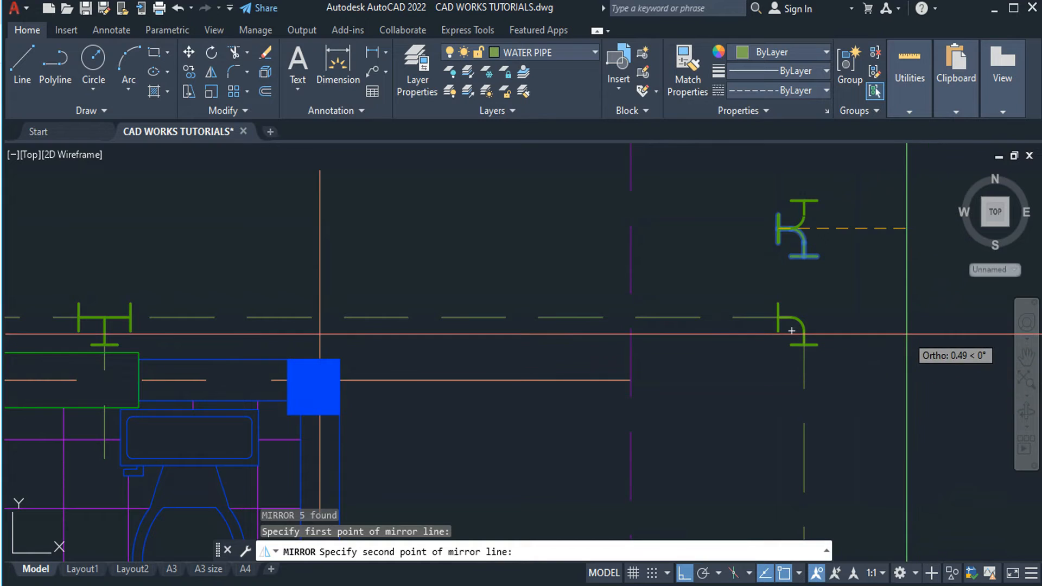
pyautogui.press('Escape')
# Mirror the spare elbow about a vertical line through its lower end and erase the source objects.
pyautogui.click(834, 250)
pyautogui.click(757, 268)
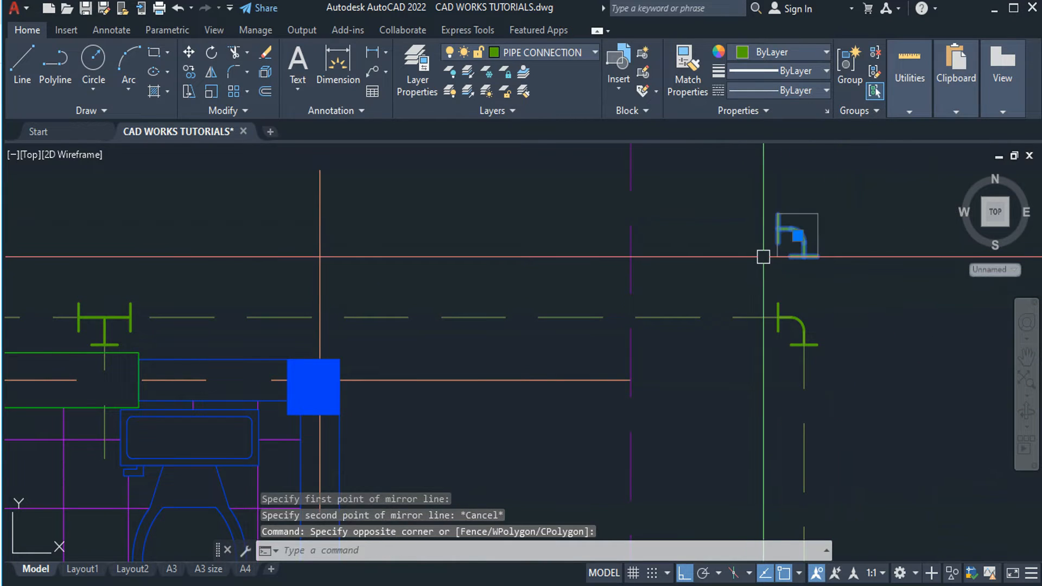
pyautogui.write('MI')
pyautogui.press('Return')
pyautogui.click(812, 256)
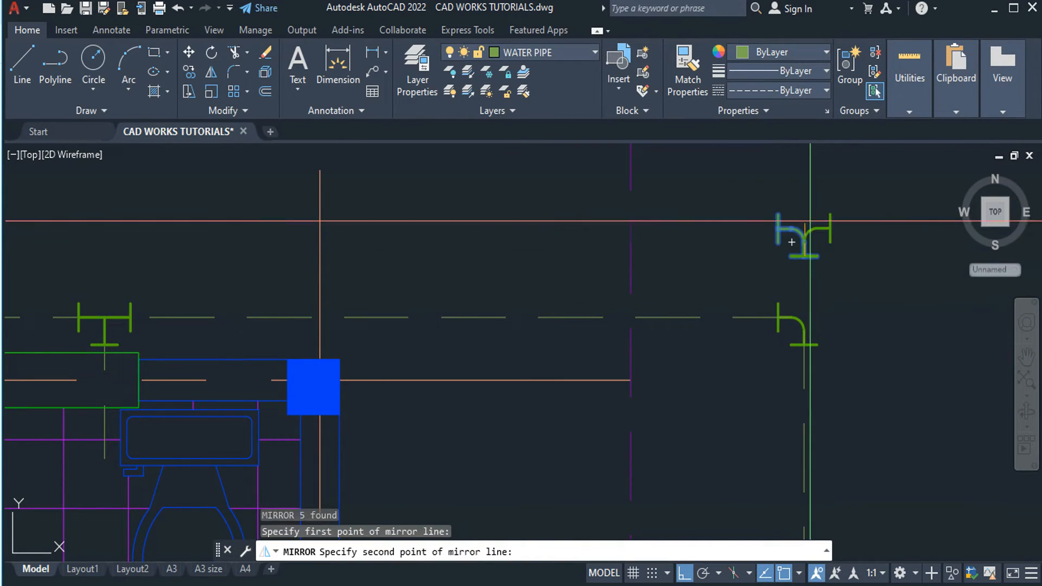
pyautogui.click(812, 188)
pyautogui.click(848, 229)
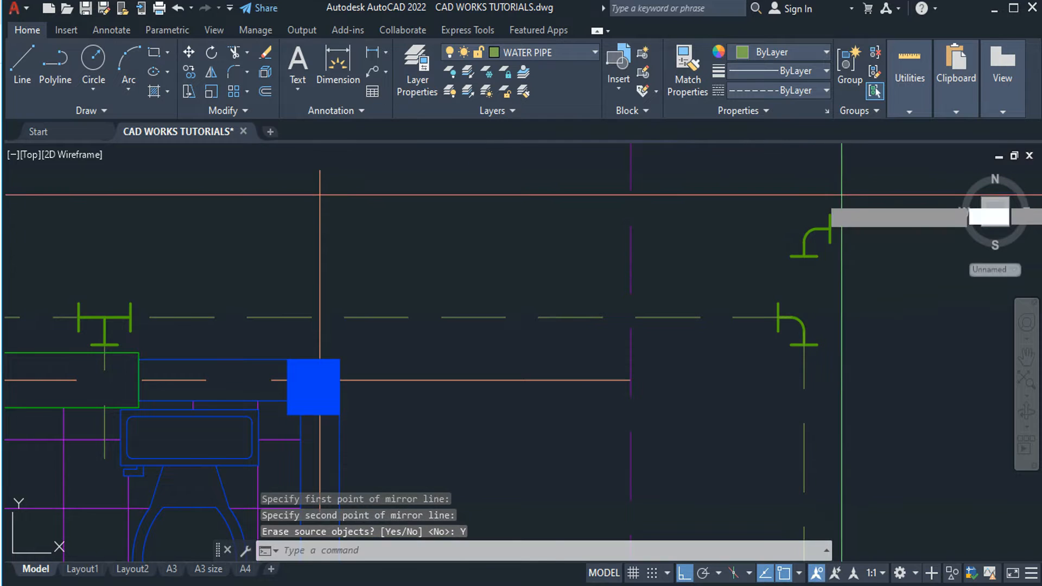
# Copy the mirrored elbow by its lower end onto the water pipe corner left of the kitchen sink.
pyautogui.click(830, 214)
pyautogui.write('CO')
pyautogui.press('Return')
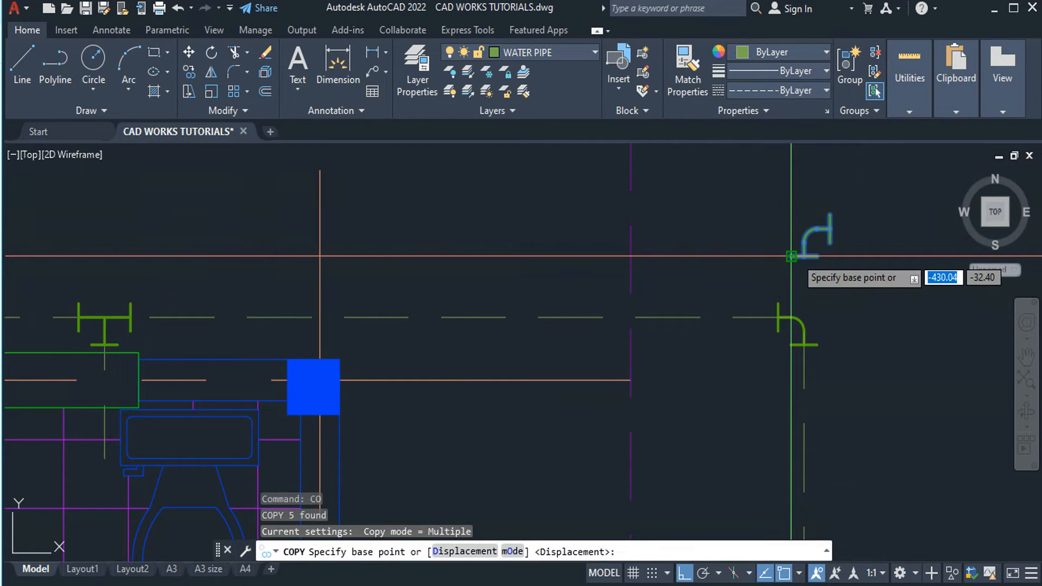
pyautogui.click(804, 256)
pyautogui.scroll(-3, 775, 276)
pyautogui.moveTo(423, 342); pyautogui.dragTo(781, 303, button='middle')
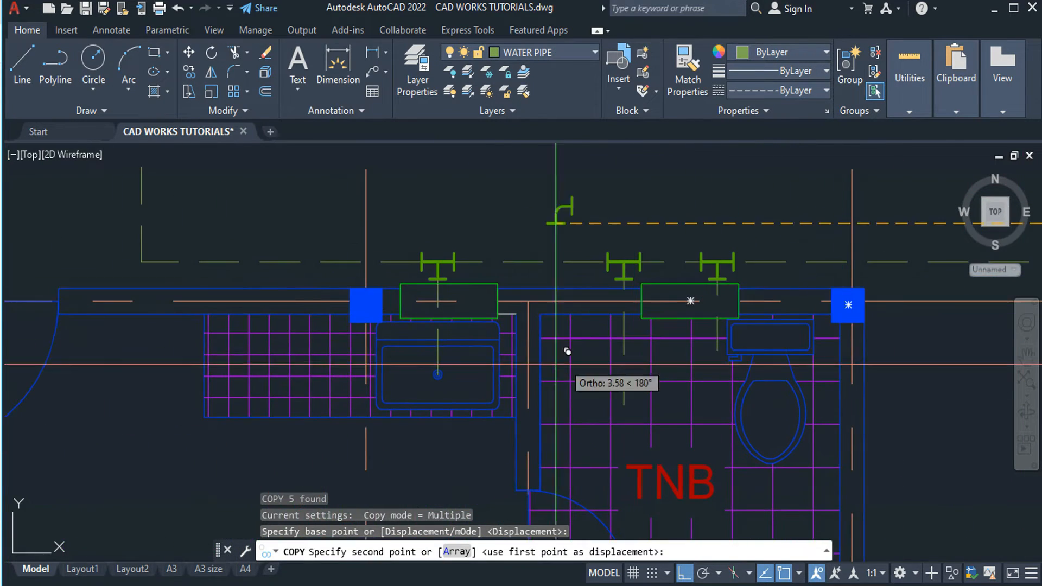
pyautogui.moveTo(488, 350); pyautogui.dragTo(609, 334, button='middle')
pyautogui.click(256, 252)
pyautogui.press('Escape')
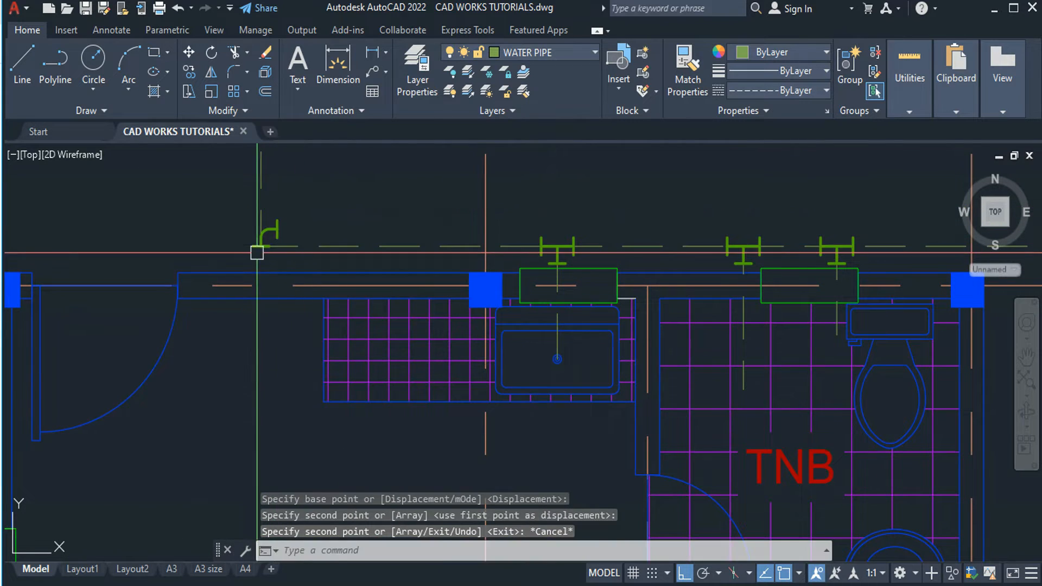
# Rotate the elbow at the left pipe corner by 90 degrees about its lower end.
pyautogui.scroll(3, 311, 195)
pyautogui.click(311, 195)
pyautogui.write('RO')
pyautogui.press('Return')
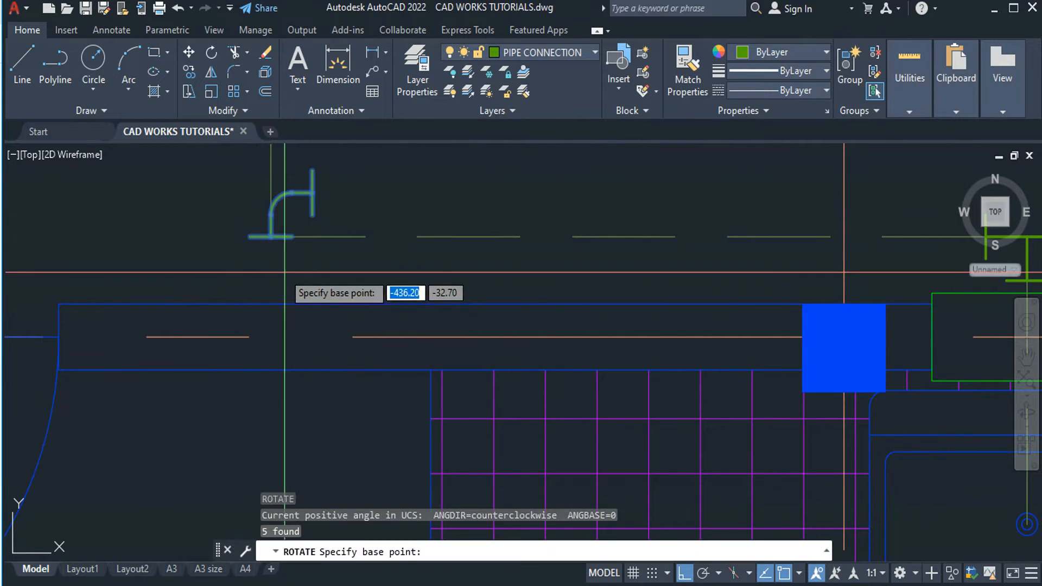
pyautogui.click(271, 237)
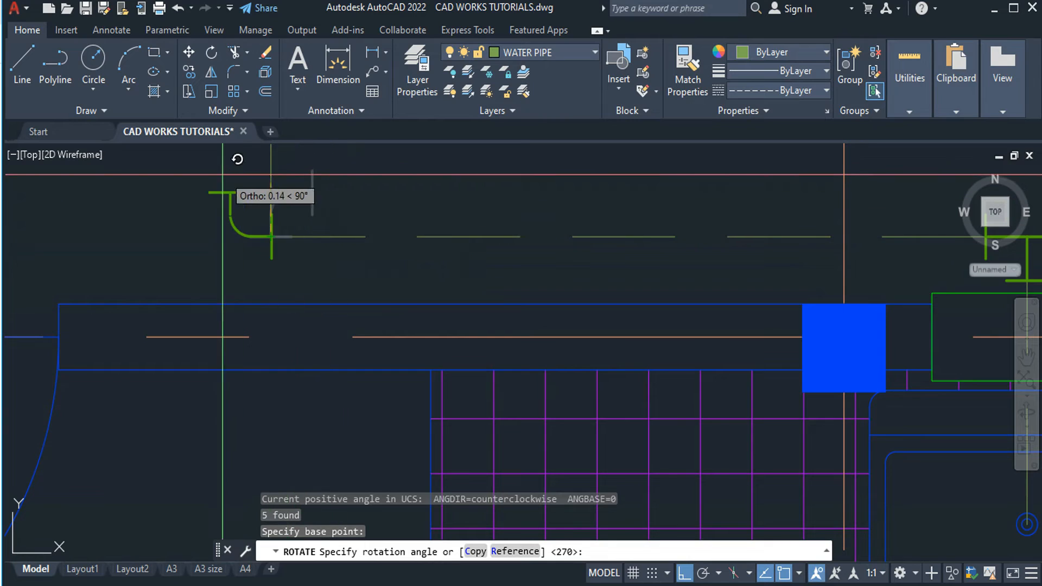
pyautogui.press('Escape')
# Move the left corner elbow sideways by its upper end so that end lies on the vertical water pipe.
pyautogui.click(222, 196)
pyautogui.click(194, 262)
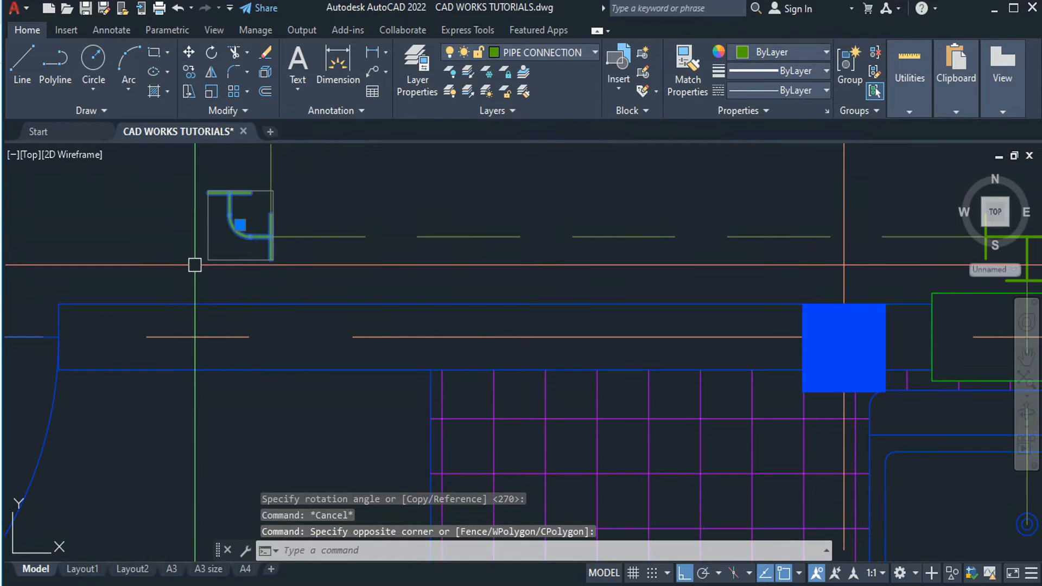
pyautogui.write('M')
pyautogui.press('Return')
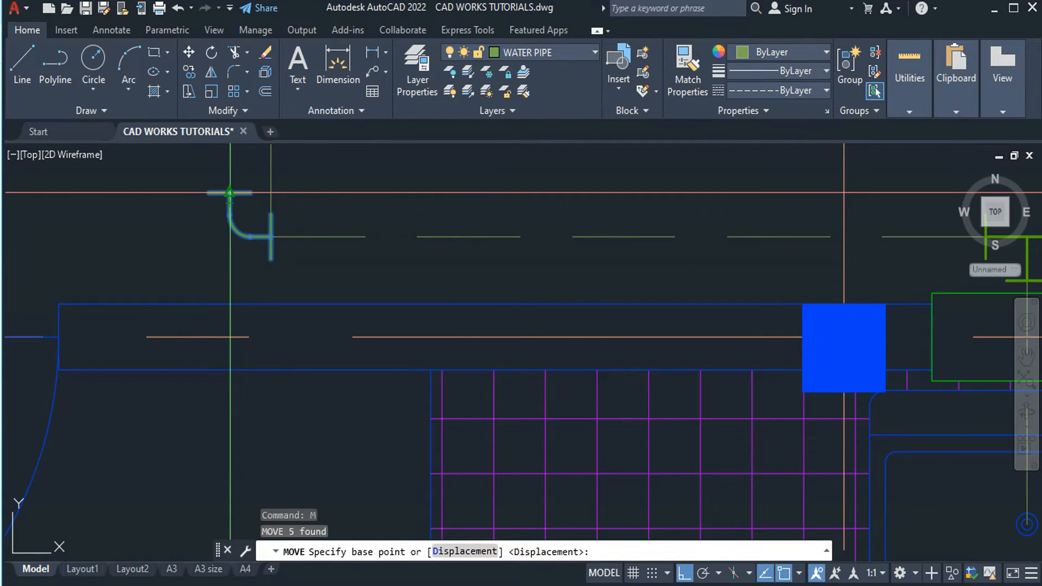
pyautogui.click(228, 193)
pyautogui.press('Escape')
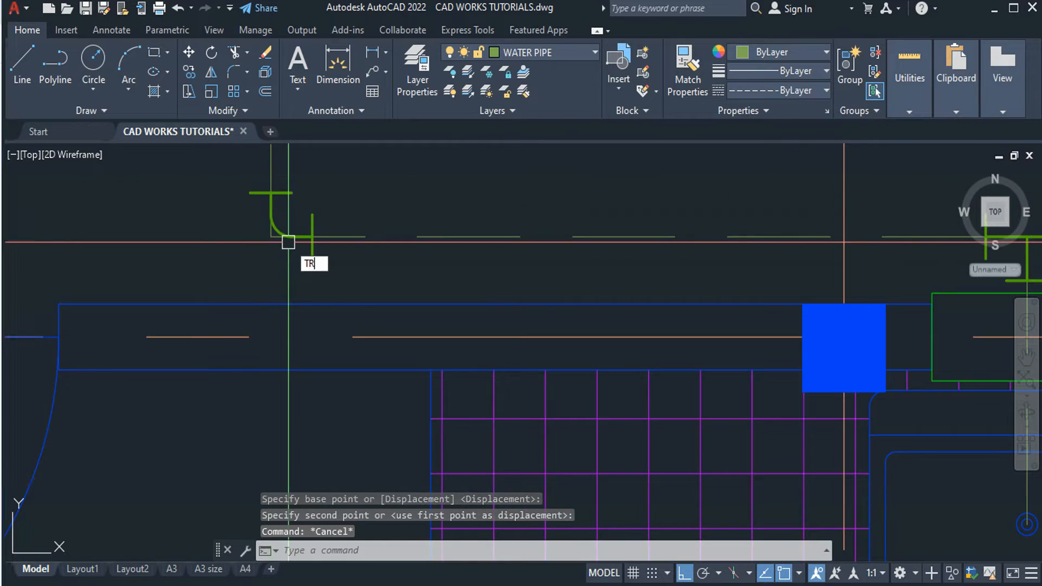
# Trim the square pipe corner outside the bend of the elbow left of the kitchen sink.
pyautogui.press('Return')
pyautogui.scroll(2, 267, 234)
pyautogui.click(266, 227)
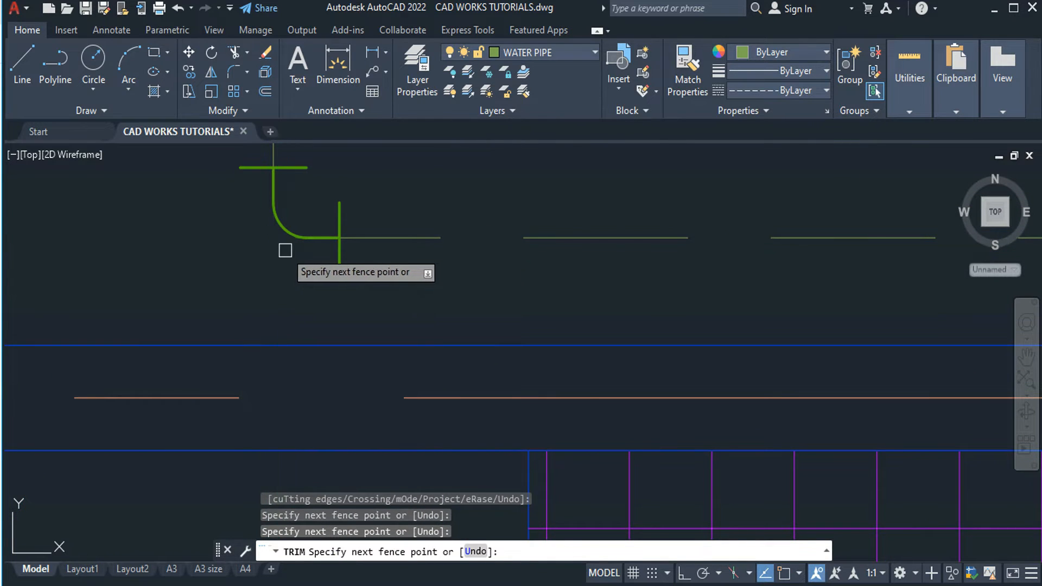
pyautogui.press('Return')
pyautogui.scroll(-4, 378, 323)
pyautogui.press('Escape')
pyautogui.press('Escape')
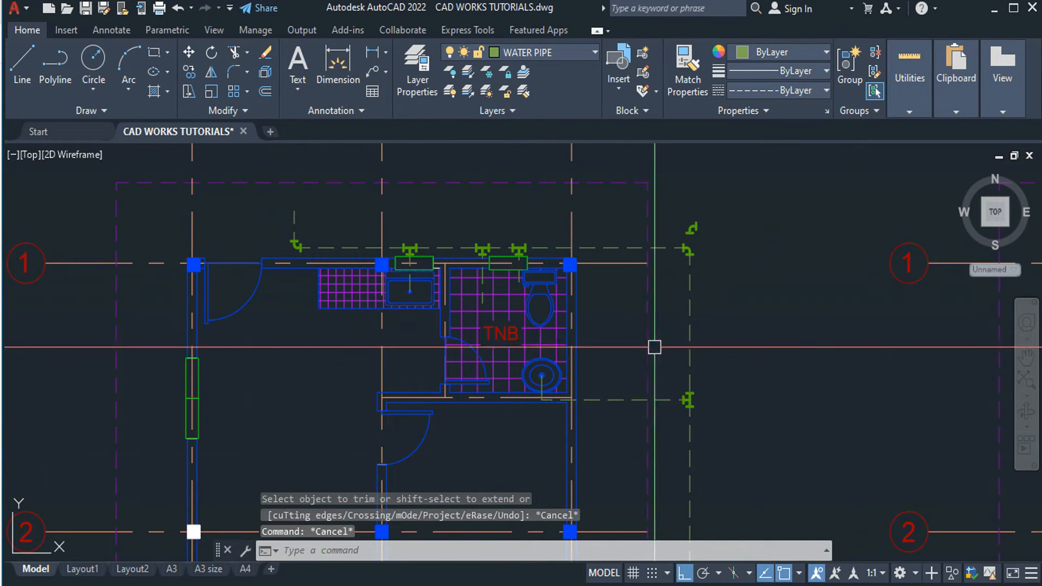
# Rotate the spare elbow above the upper right pipe corner by 90 degrees about its lower end.
pyautogui.moveTo(654, 347)
pyautogui.mouseDown(button='middle')
pyautogui.moveTo(700, 239)
pyautogui.moveTo(641, 435)
pyautogui.mouseUp(button='middle')
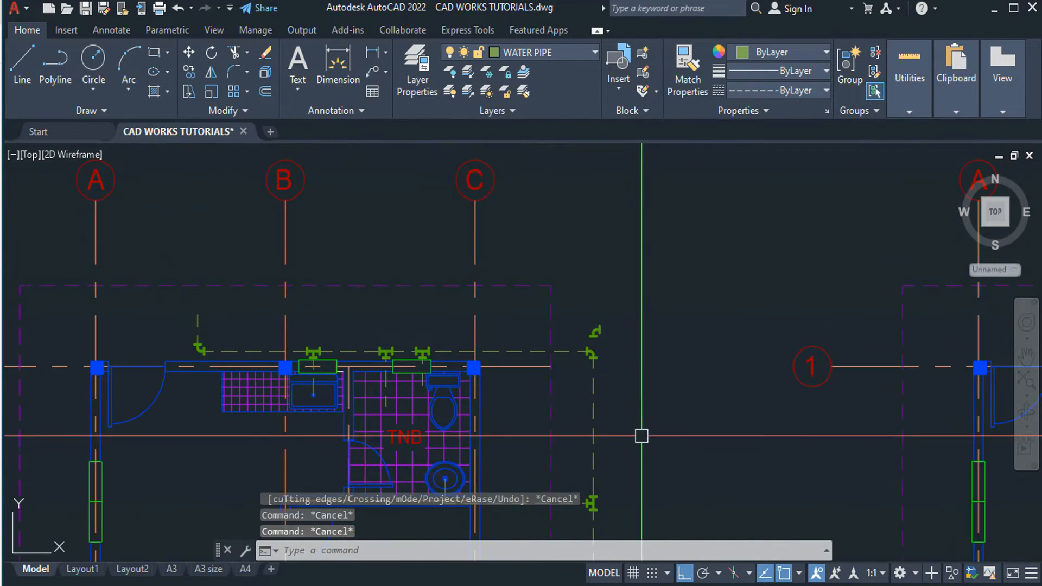
pyautogui.scroll(4, 629, 367)
pyautogui.click(560, 233)
pyautogui.click(512, 284)
pyautogui.write('R')
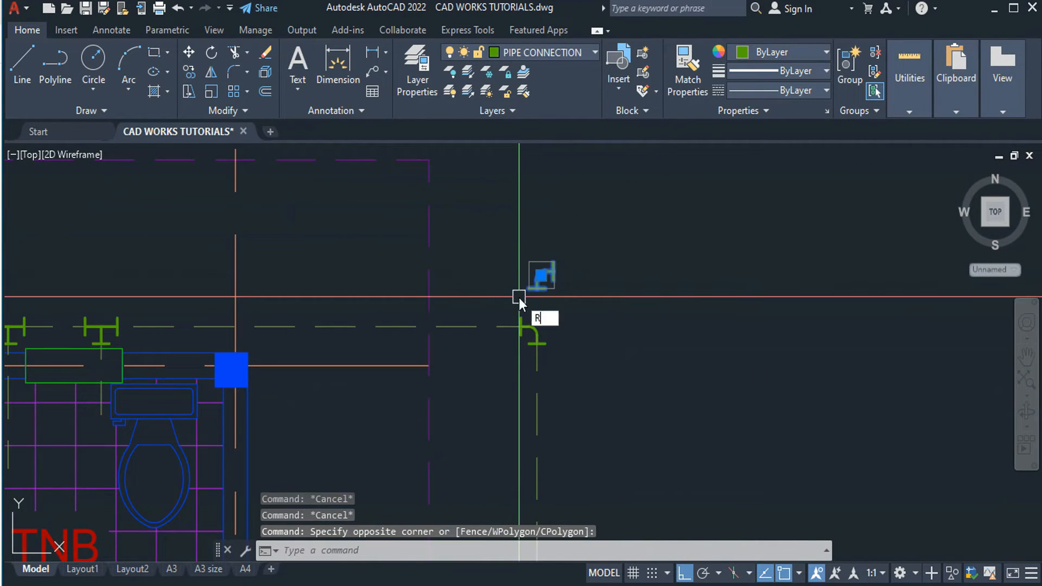
pyautogui.write('O')
pyautogui.press('Return')
pyautogui.click(537, 288)
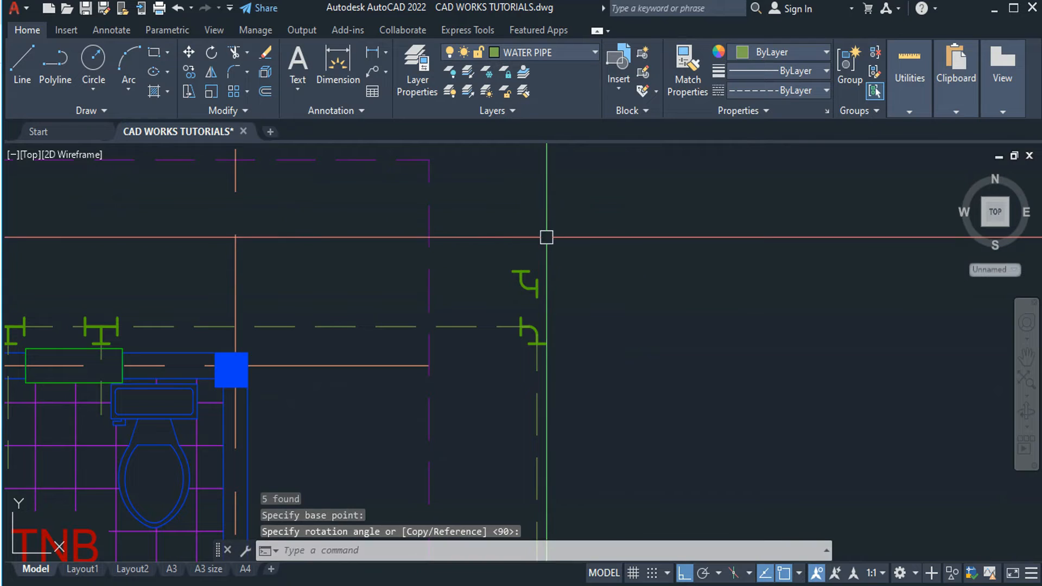
# Copy the rotated spare elbow by its upper end onto the corner of the washbasin's branch pipe.
pyautogui.click(546, 238)
pyautogui.click(514, 296)
pyautogui.write('CO')
pyautogui.press('Return')
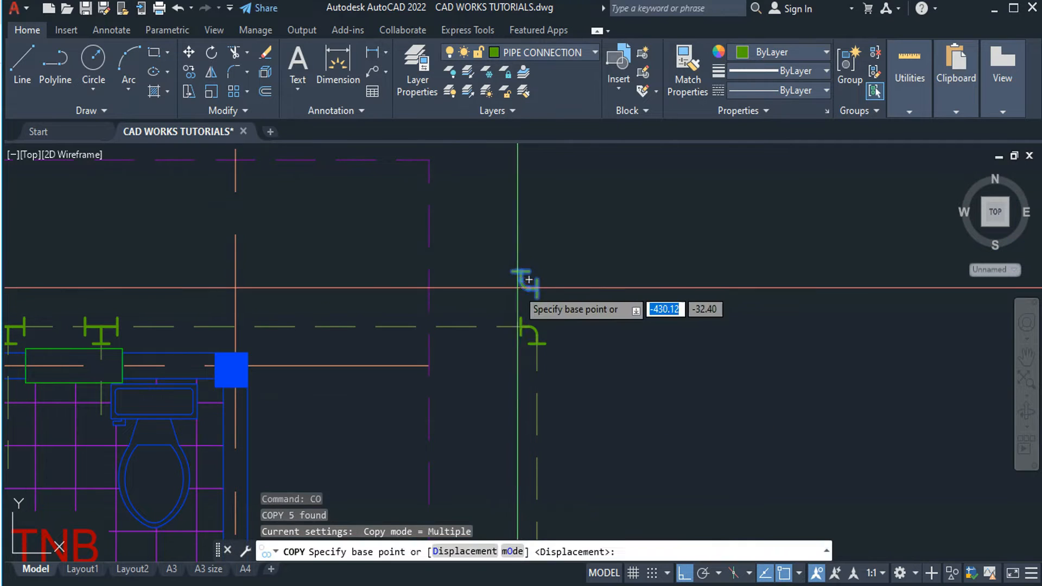
pyautogui.click(524, 276)
pyautogui.scroll(-4, 524, 276)
pyautogui.moveTo(524, 276); pyautogui.dragTo(518, 243, button='middle')
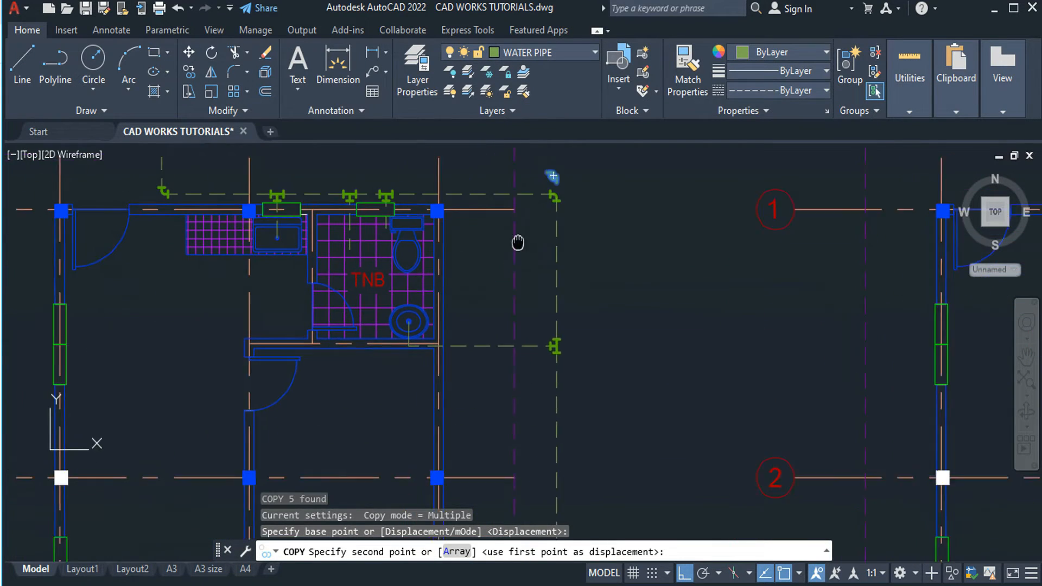
pyautogui.scroll(5, 442, 348)
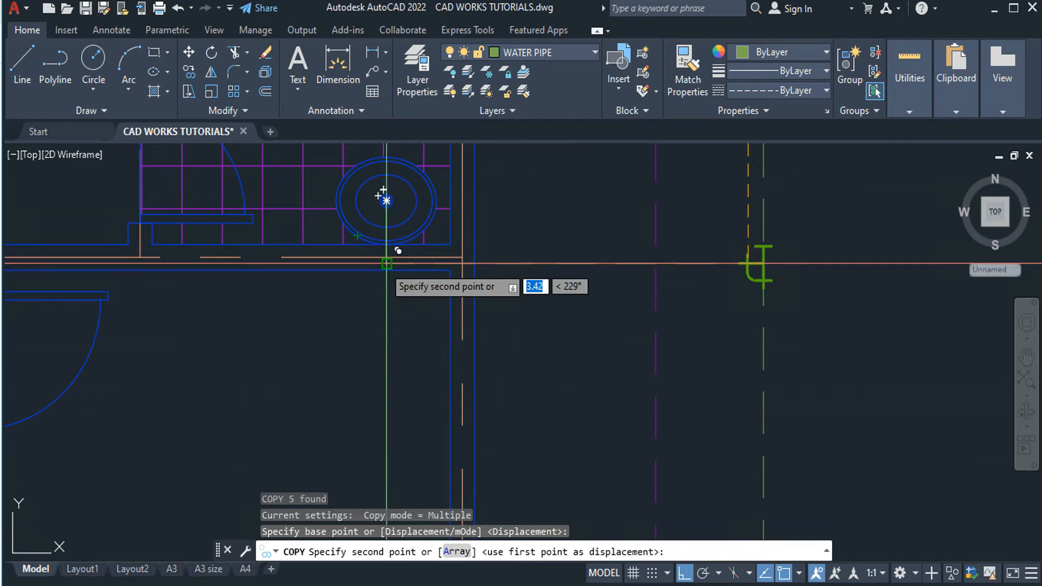
pyautogui.click(387, 264)
pyautogui.press('Escape')
# Copy the washbasin elbow straight up so its side end lies on the horizontal branch pipe.
pyautogui.click(389, 279)
pyautogui.press('Return')
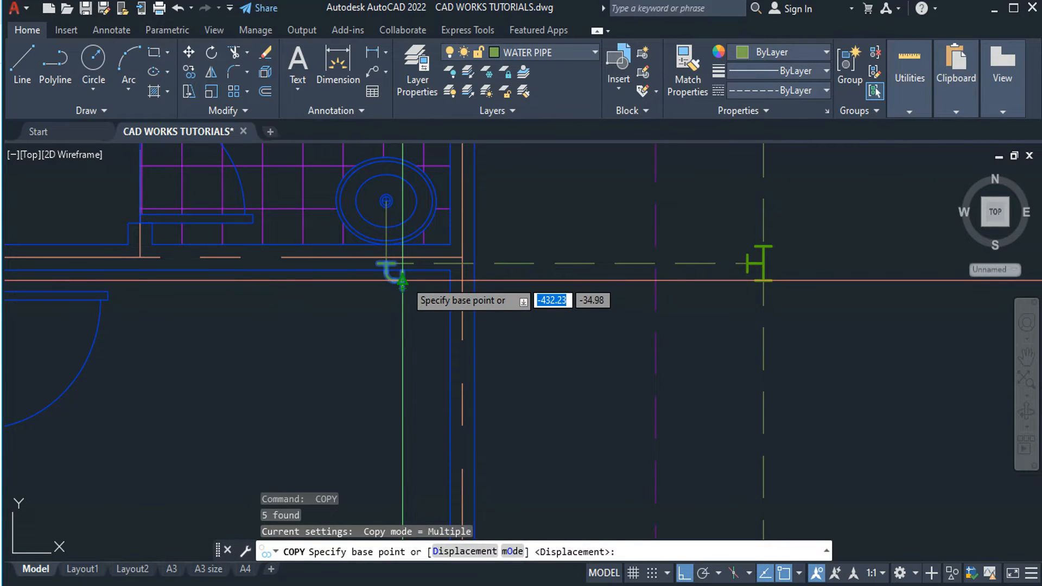
pyautogui.click(402, 281)
pyautogui.click(403, 263)
pyautogui.press('Escape')
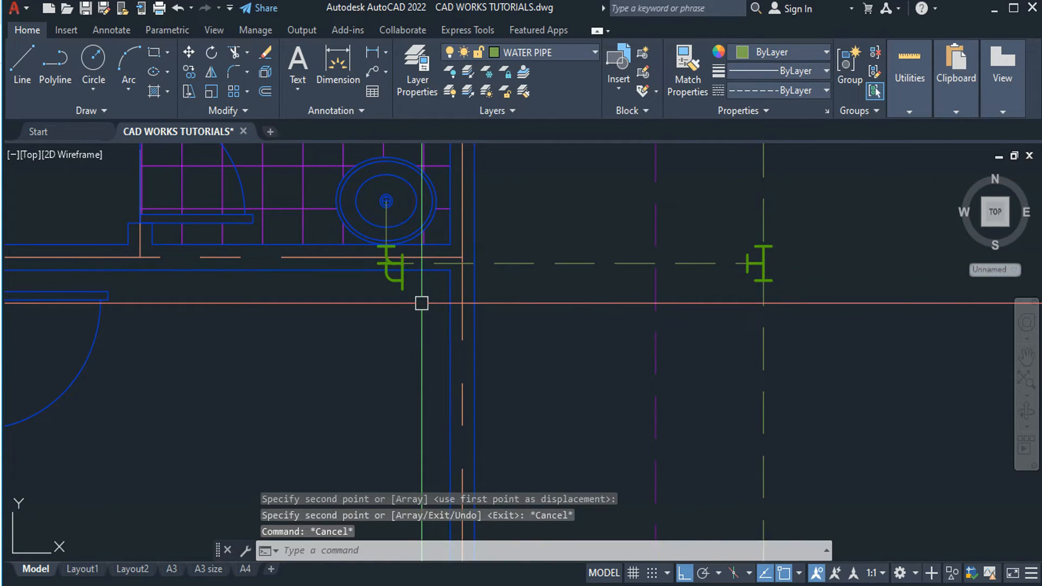
# Erase the lower, misaligned elbow at the washbasin branch corner.
pyautogui.scroll(4, 422, 303)
pyautogui.click(339, 287)
pyautogui.write('E')
pyautogui.press('Return')
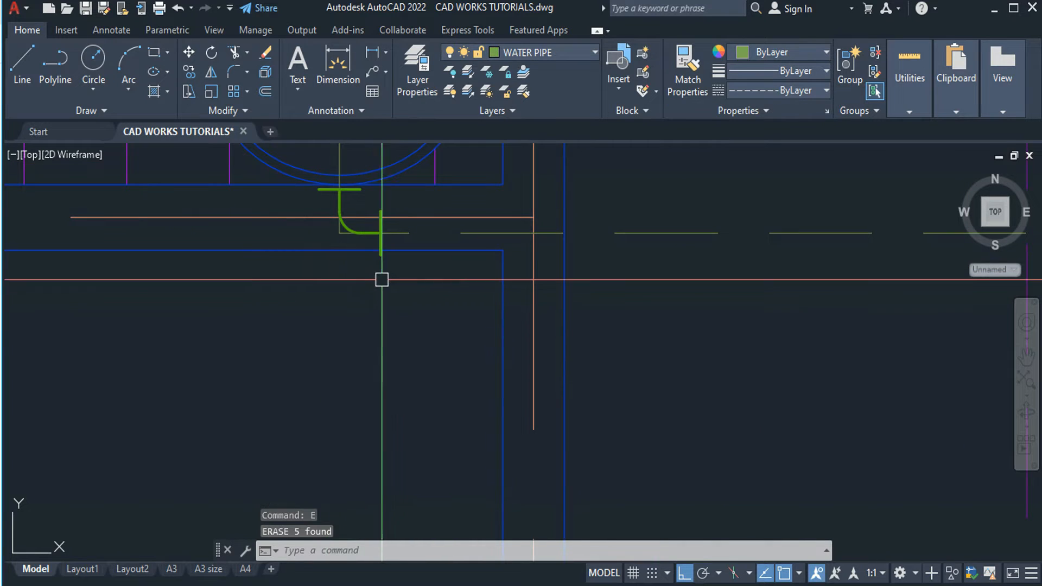
# Trim the square pipe corner outside the washbasin elbow's bend.
pyautogui.scroll(3, 342, 234)
pyautogui.write('tr')
pyautogui.press('Return')
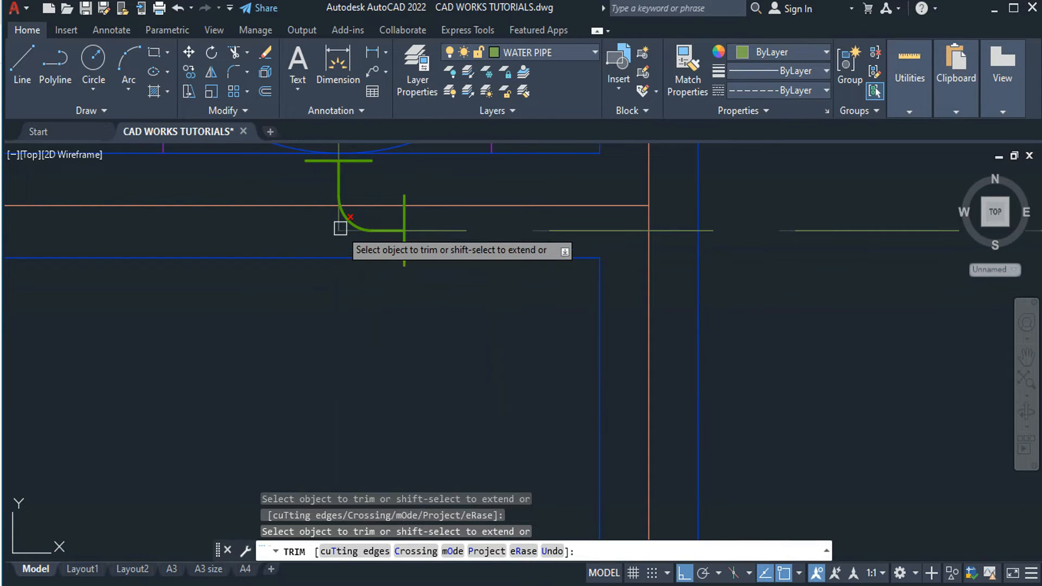
pyautogui.scroll(-6, 339, 228)
pyautogui.press('Escape')
pyautogui.press('Escape')
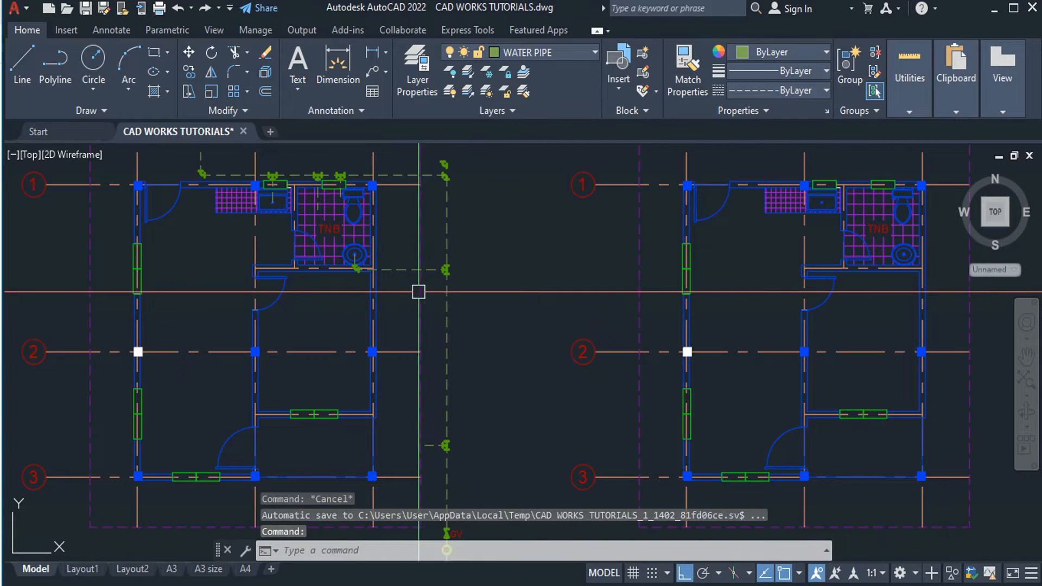
# Erase the spare elbow above the upper right corner of the water pipe.
pyautogui.scroll(4, 412, 163)
pyautogui.click(496, 172)
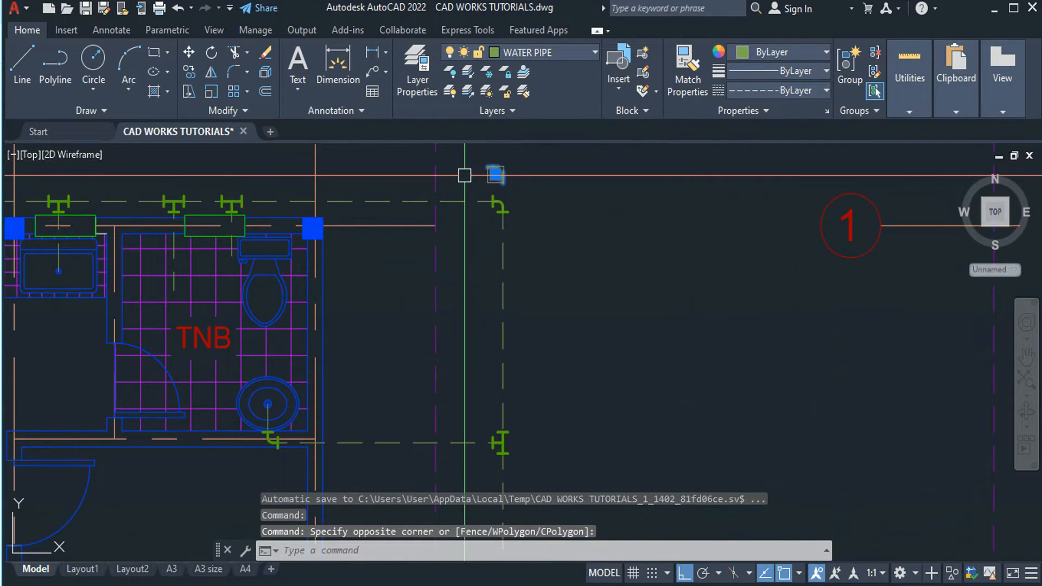
pyautogui.write('e')
pyautogui.press('Return')
pyautogui.scroll(-3, 551, 231)
pyautogui.moveTo(598, 424); pyautogui.dragTo(598, 335, button='middle')
pyautogui.press('Escape')
# Review the water line layout, checking the fittings at the fixtures, the branches and the GV, meter and SV symbols.
pyautogui.moveTo(611, 402); pyautogui.dragTo(651, 451, button='middle')
pyautogui.scroll(4, 502, 287)
pyautogui.moveTo(503, 286); pyautogui.dragTo(535, 418, button='middle')
pyautogui.moveTo(424, 242); pyautogui.dragTo(484, 333, button='middle')
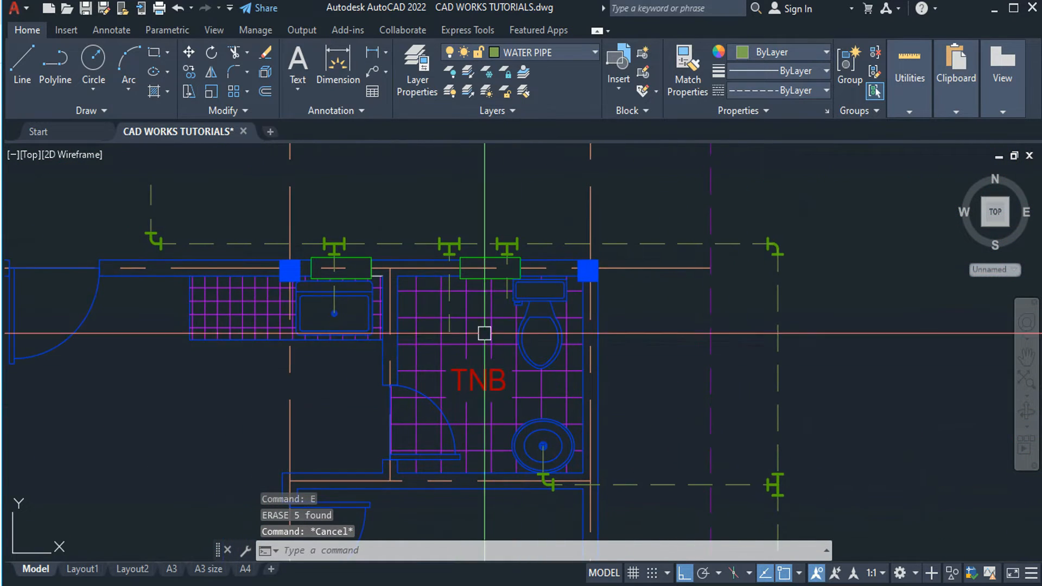
pyautogui.scroll(2, 524, 293)
pyautogui.scroll(-4, 514, 314)
pyautogui.moveTo(614, 355); pyautogui.dragTo(528, 117, button='middle')
pyautogui.scroll(-2, 531, 218)
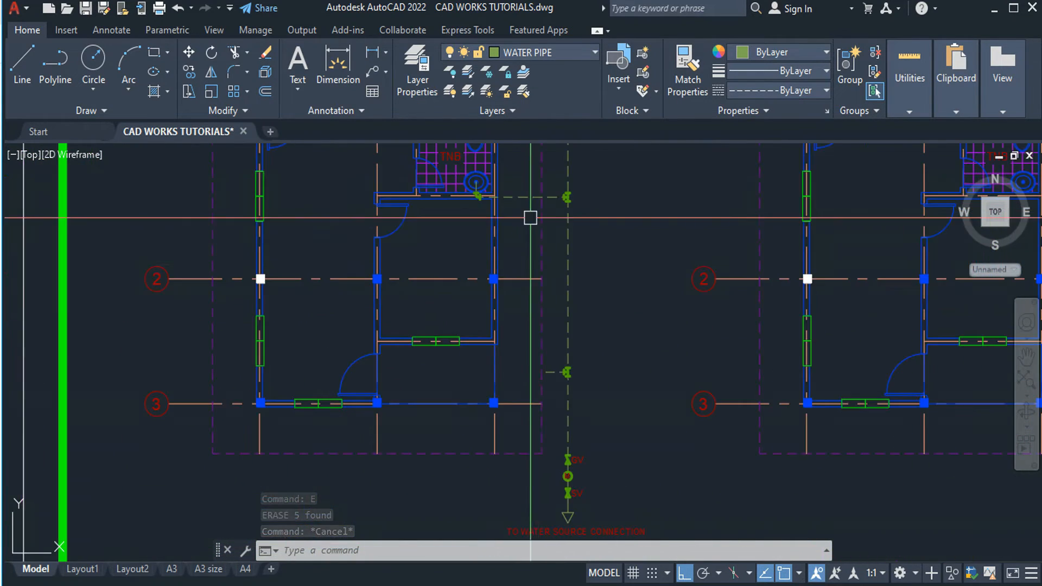
pyautogui.scroll(5, 561, 449)
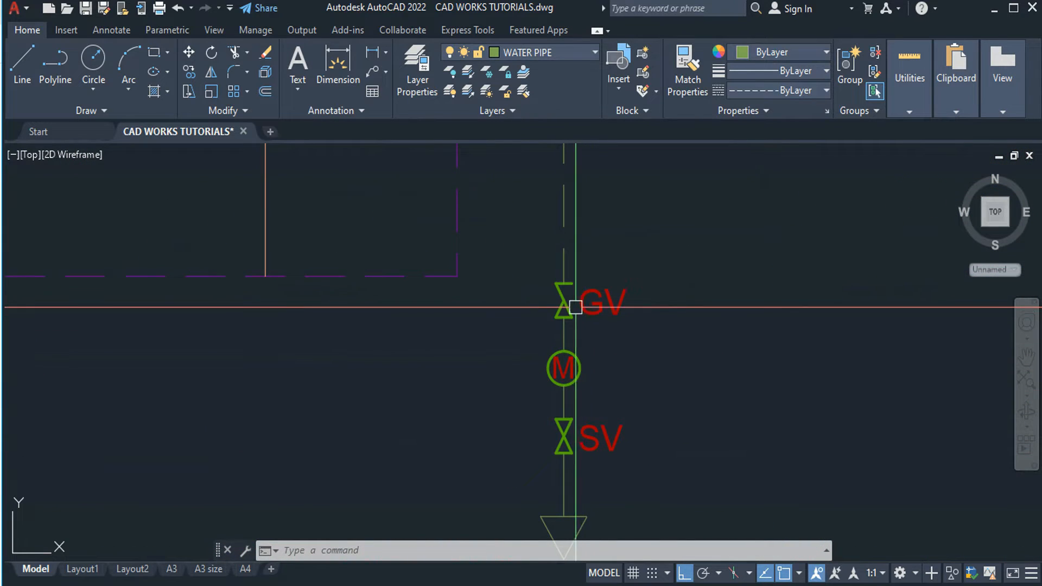
pyautogui.scroll(-3, 573, 445)
pyautogui.moveTo(501, 360); pyautogui.dragTo(627, 544, button='middle')
pyautogui.moveTo(675, 353); pyautogui.dragTo(684, 467, button='middle')
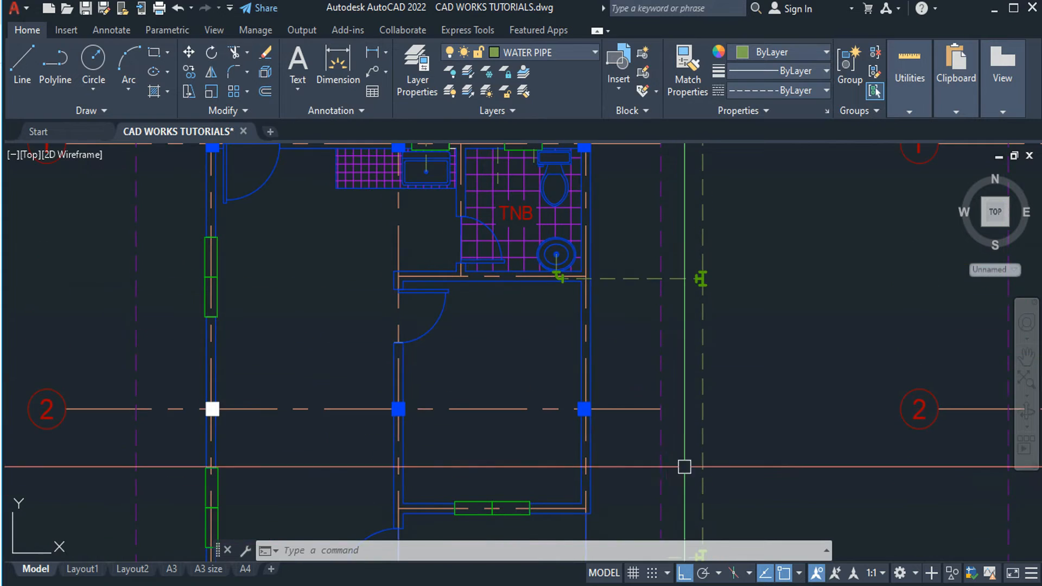
pyautogui.moveTo(577, 263); pyautogui.dragTo(591, 293, button='middle')
pyautogui.scroll(3, 488, 280)
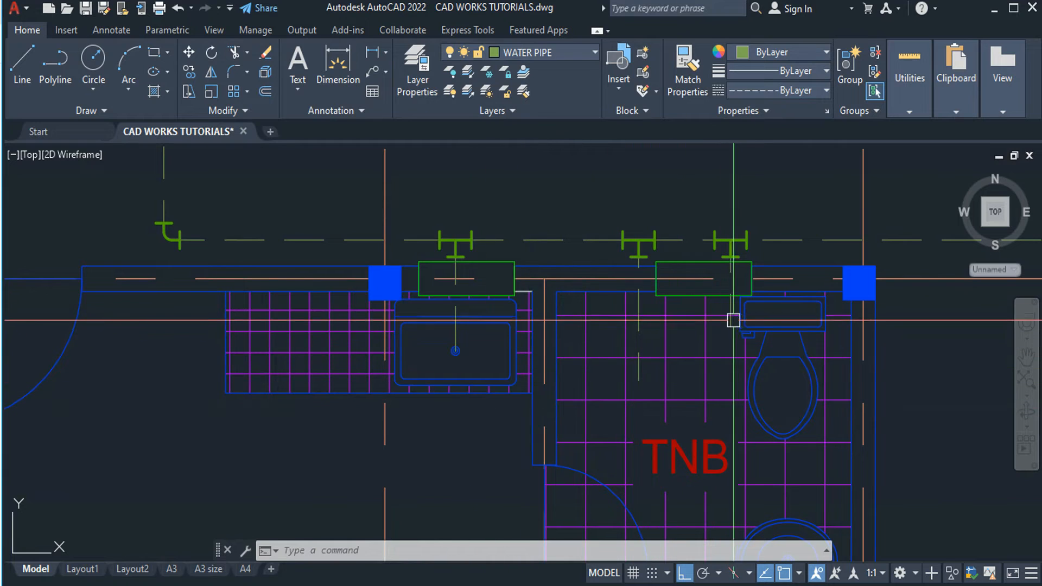
pyautogui.scroll(2, 728, 369)
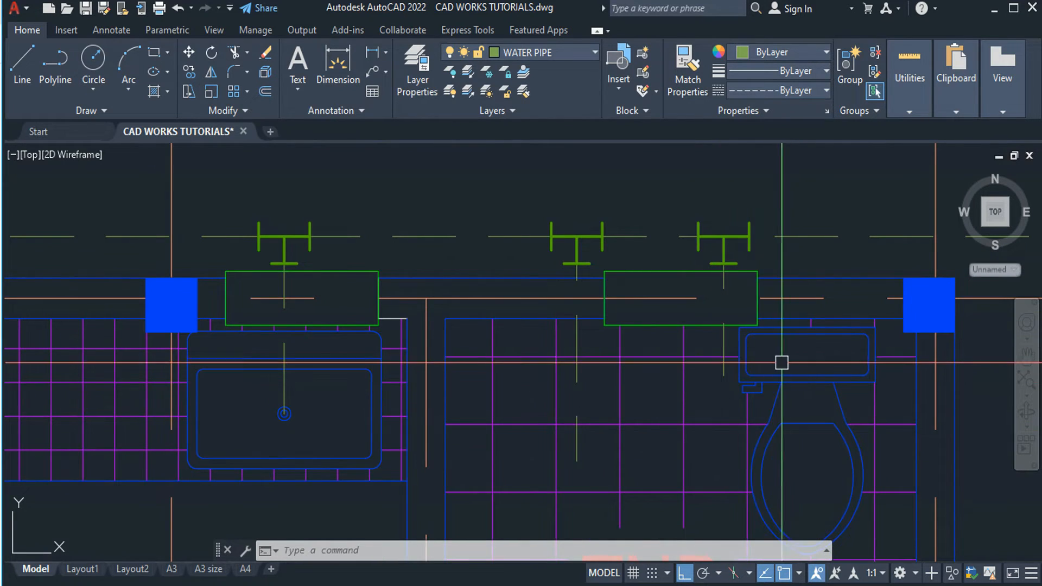
# Try drawing a horizontal line 0.1 long in the open space above the water pipe, between the washbasin tee and the next tee.
pyautogui.scroll(-2, 750, 358)
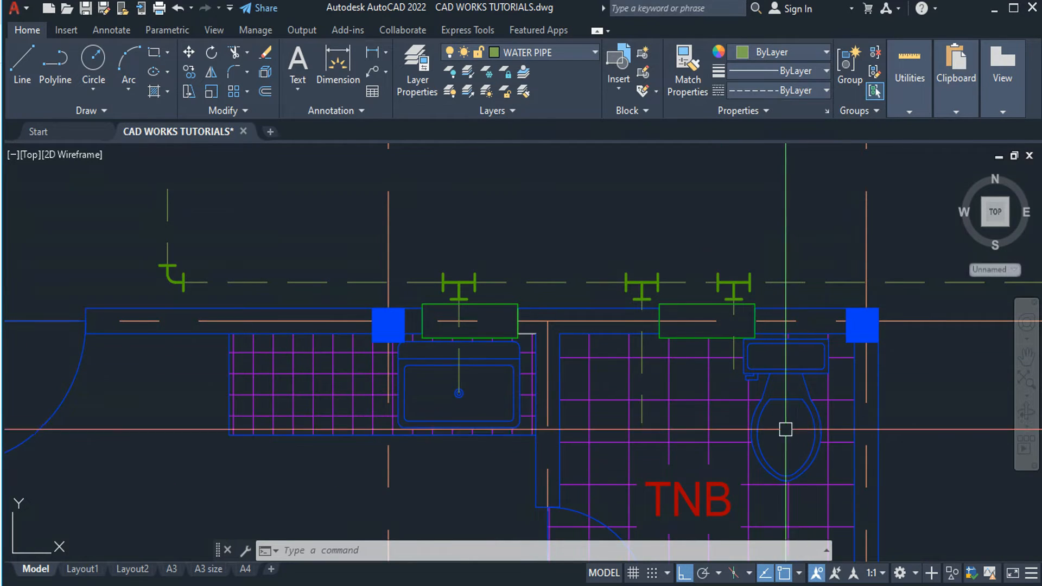
pyautogui.moveTo(487, 217); pyautogui.dragTo(486, 227, button='middle')
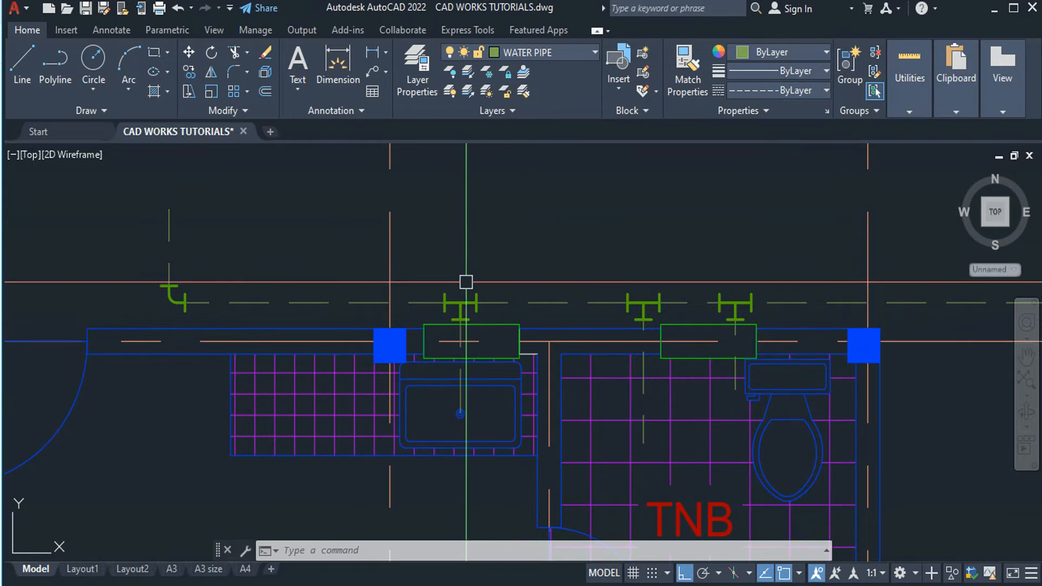
pyautogui.scroll(2, 465, 281)
pyautogui.scroll(-2, 465, 281)
pyautogui.moveTo(500, 286); pyautogui.dragTo(502, 303, button='middle')
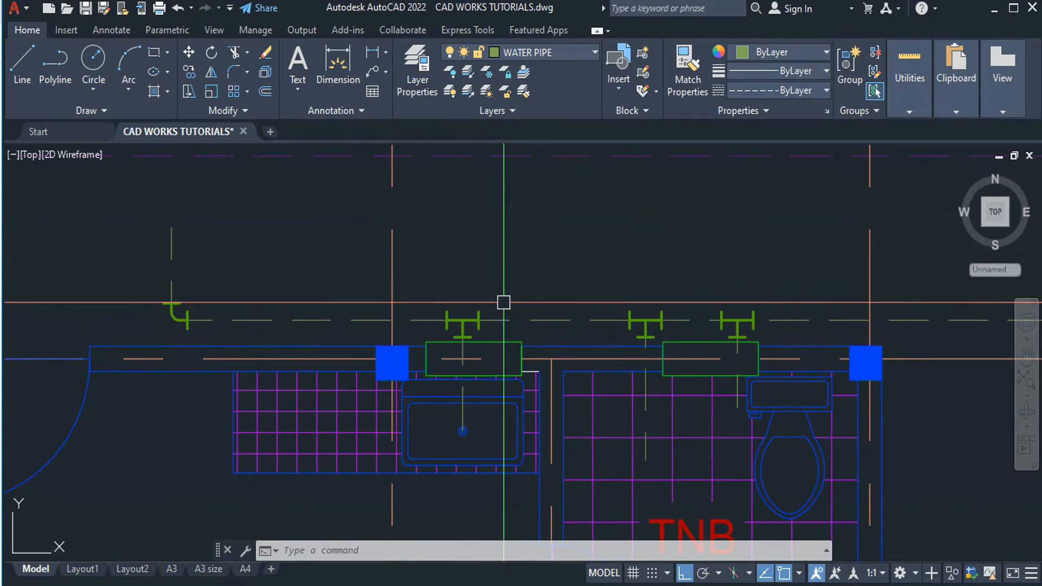
pyautogui.press('Return')
pyautogui.scroll(2, 537, 274)
pyautogui.click(563, 222)
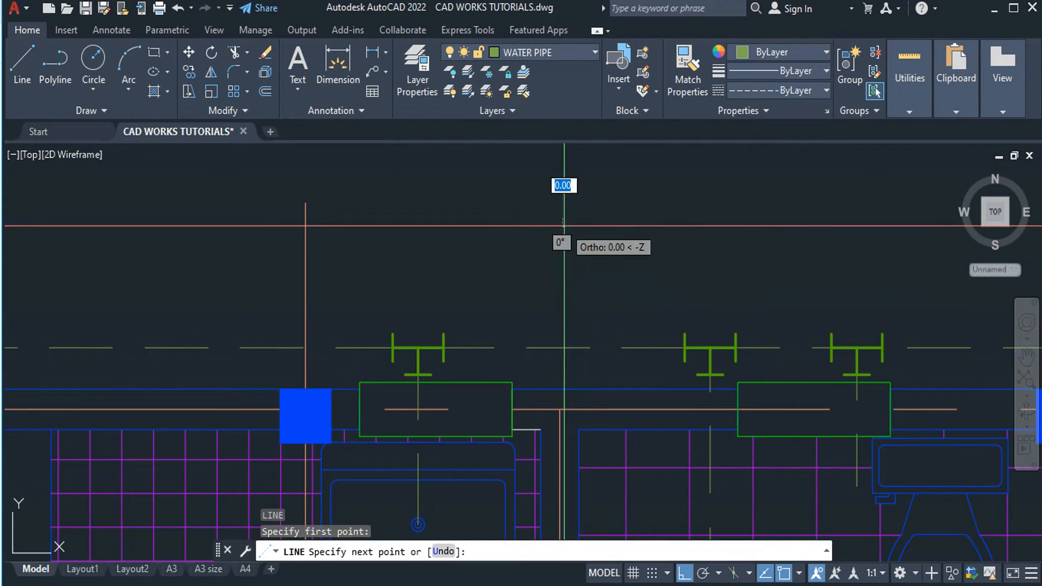
pyautogui.press('Return')
pyautogui.press('Escape')
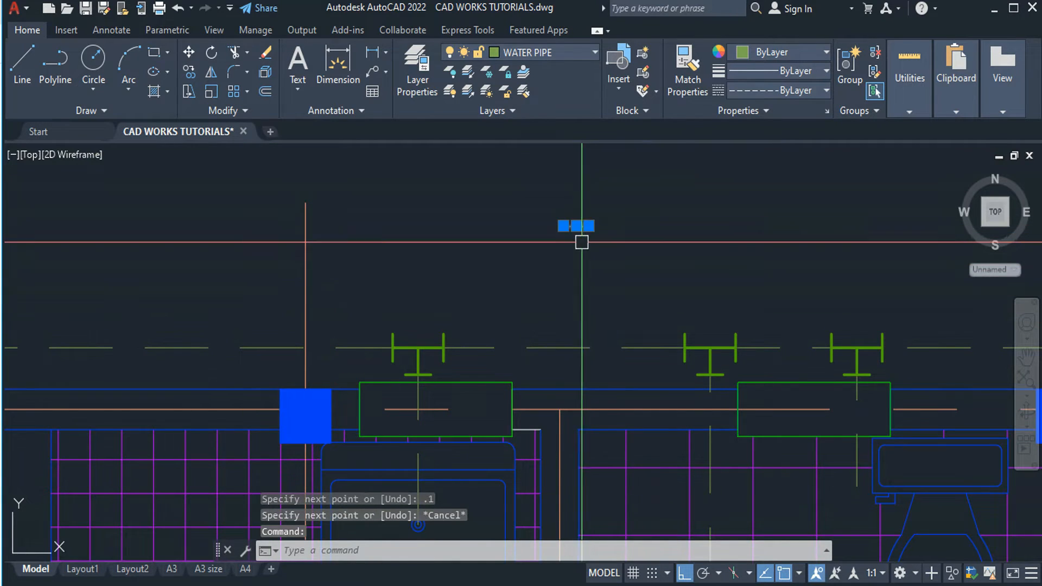
# Start a new line on the WATER PIPE layer.
pyautogui.press('Return')
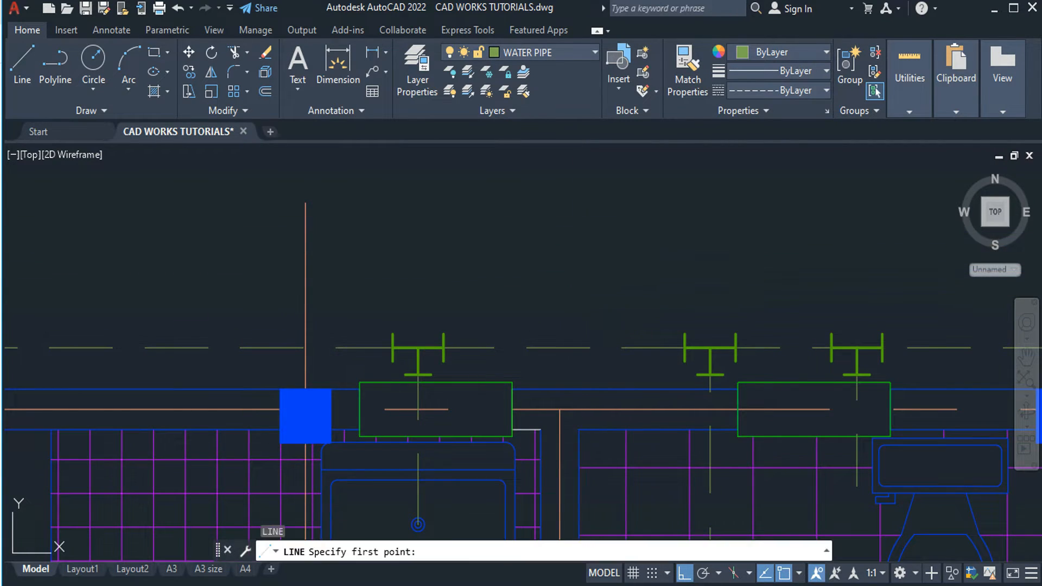
# Draw a horizontal line 0.2 long in the empty area above the green pipe fixtures.
pyautogui.click(578, 220)
pyautogui.write('.2')
pyautogui.press('Return')
pyautogui.press('Escape')
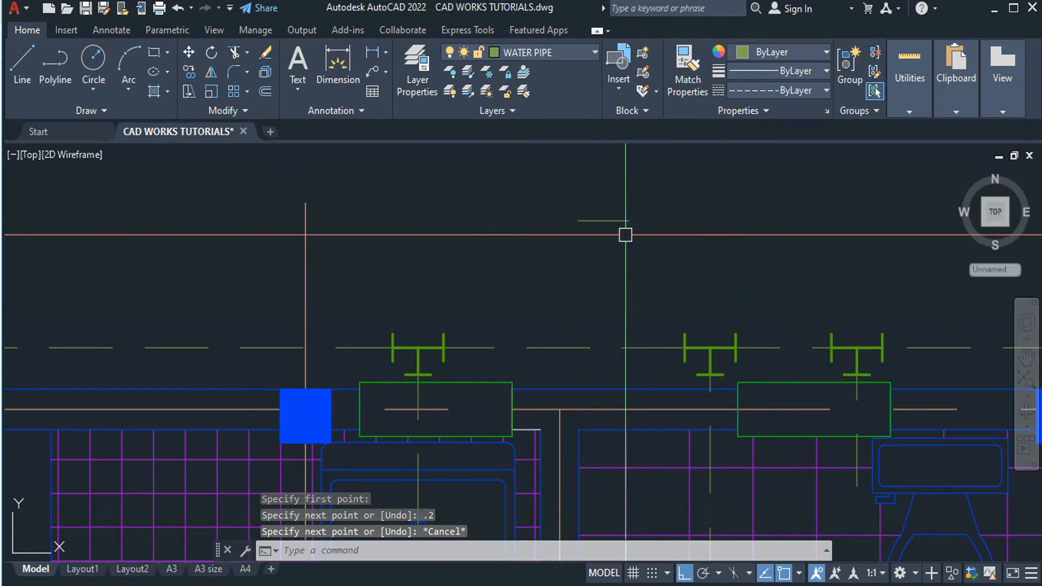
# Draw a vertical line 0.1 long beside the left end of the new horizontal line.
pyautogui.scroll(2, 611, 242)
pyautogui.write('l')
pyautogui.press('Return')
pyautogui.click(544, 231)
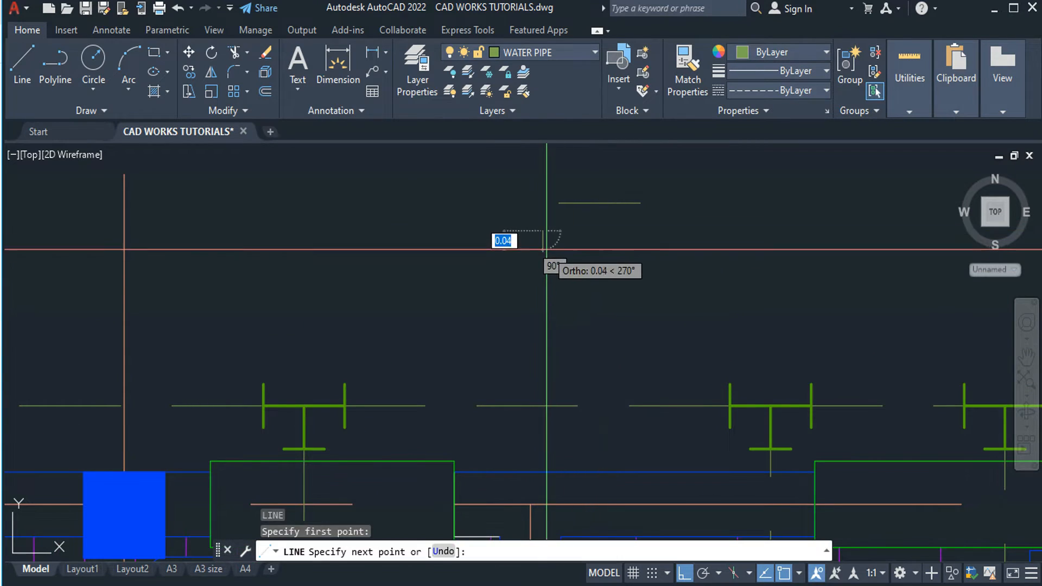
pyautogui.write('.1')
pyautogui.press('Return')
pyautogui.press('Escape')
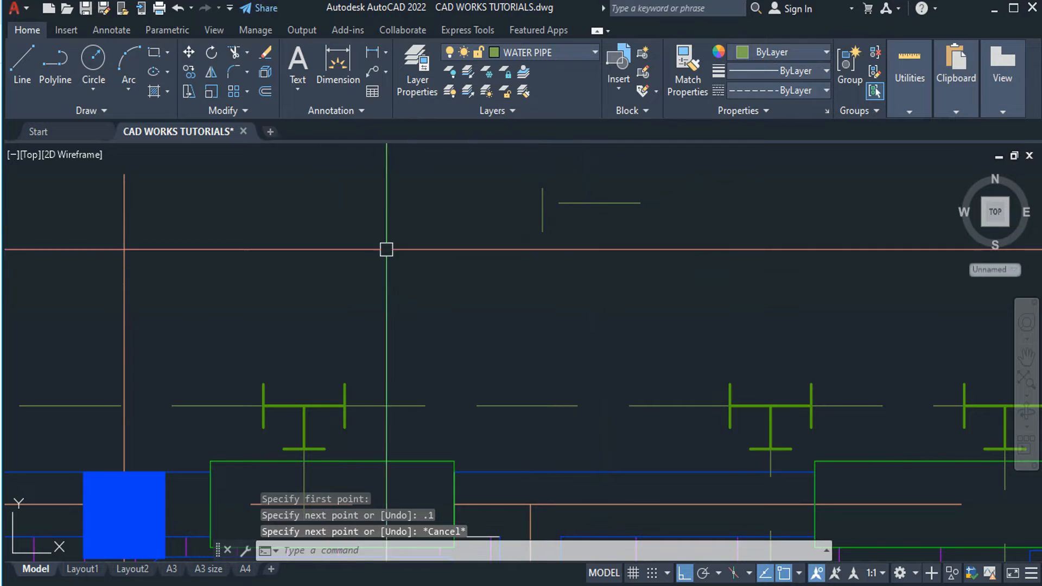
# Move the vertical line by its upper endpoint onto the left endpoint of the horizontal line.
pyautogui.write('m')
pyautogui.press('Return')
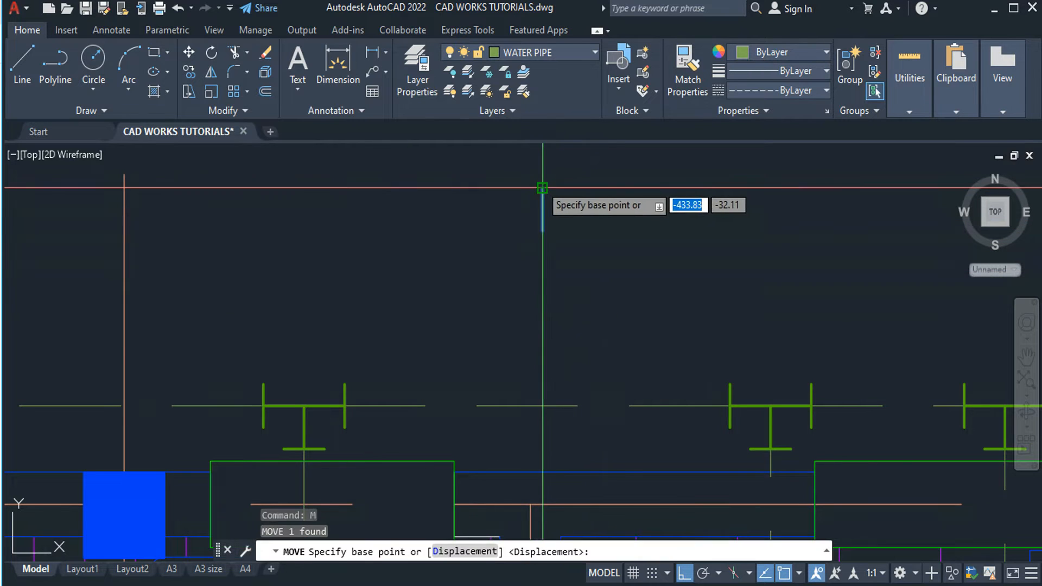
pyautogui.click(543, 187)
pyautogui.click(558, 199)
pyautogui.press('Escape')
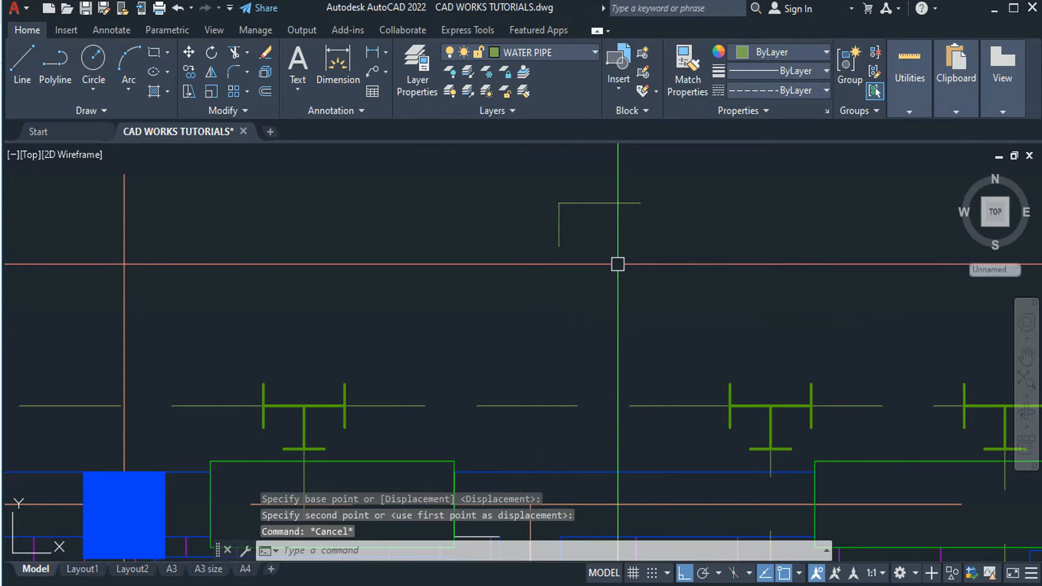
# Fillet the corner between the vertical and horizontal lines with a radius of 0.1.
pyautogui.press('Return')
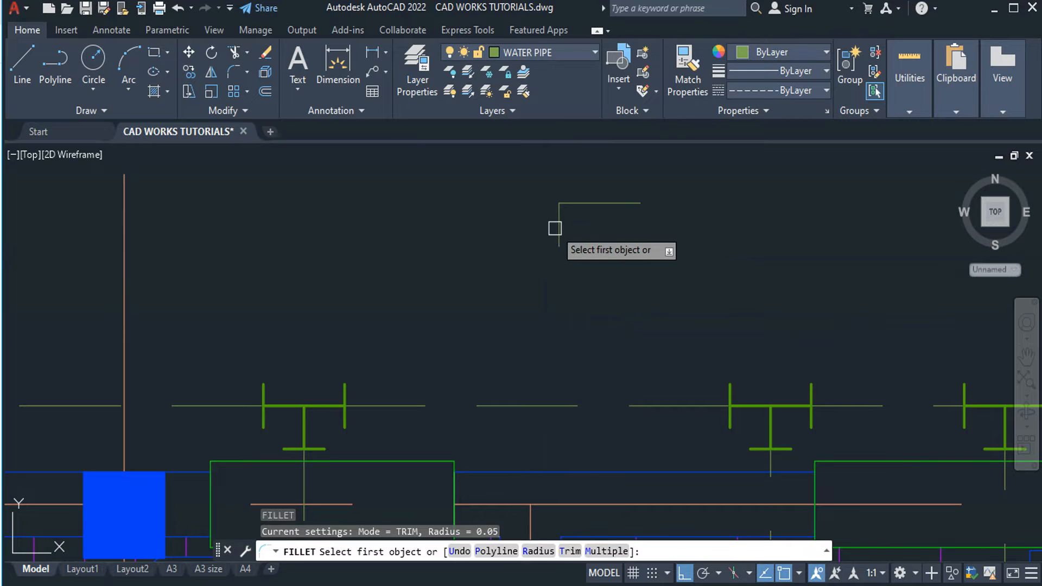
pyautogui.write('R')
pyautogui.press('Return')
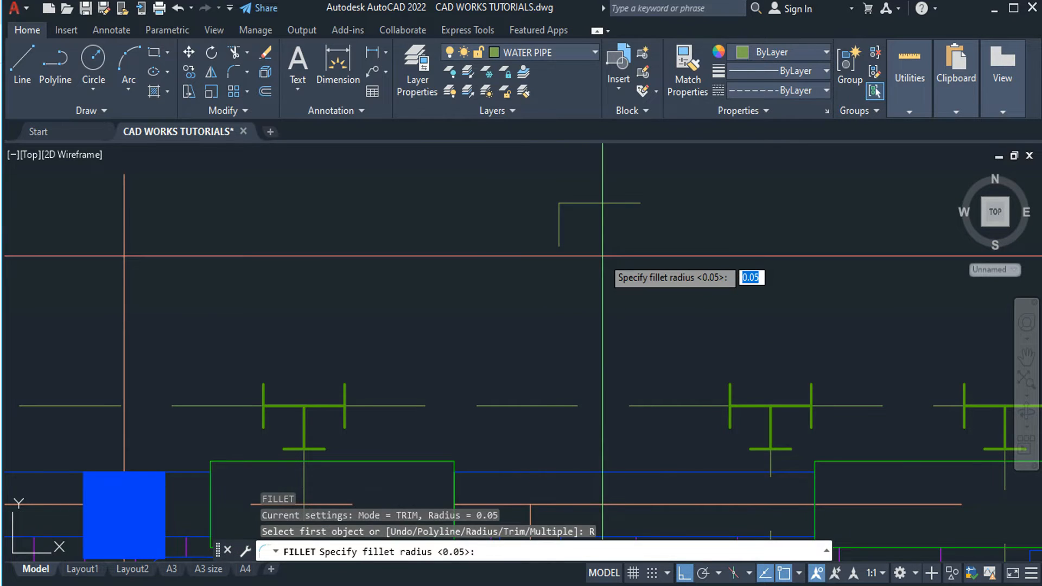
pyautogui.write('.1')
pyautogui.press('Return')
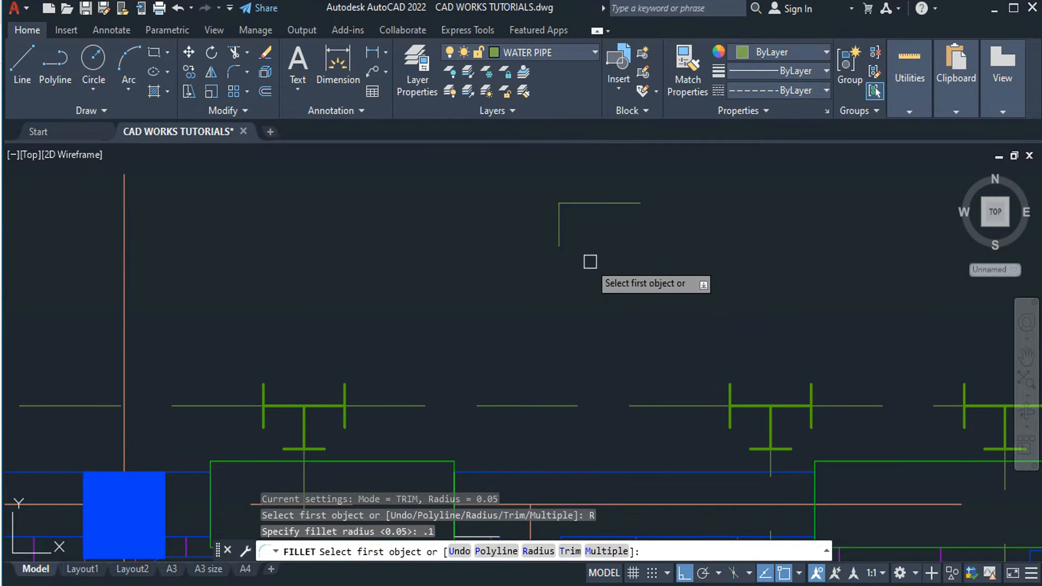
pyautogui.click(558, 222)
pyautogui.click(616, 204)
pyautogui.press('Escape')
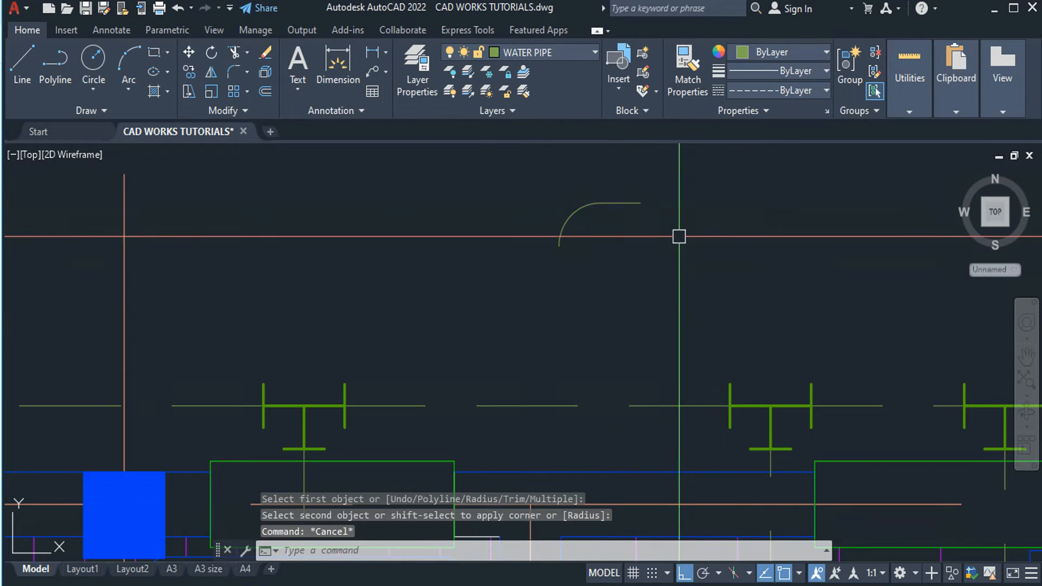
pyautogui.press('Escape')
pyautogui.scroll(3, 565, 246)
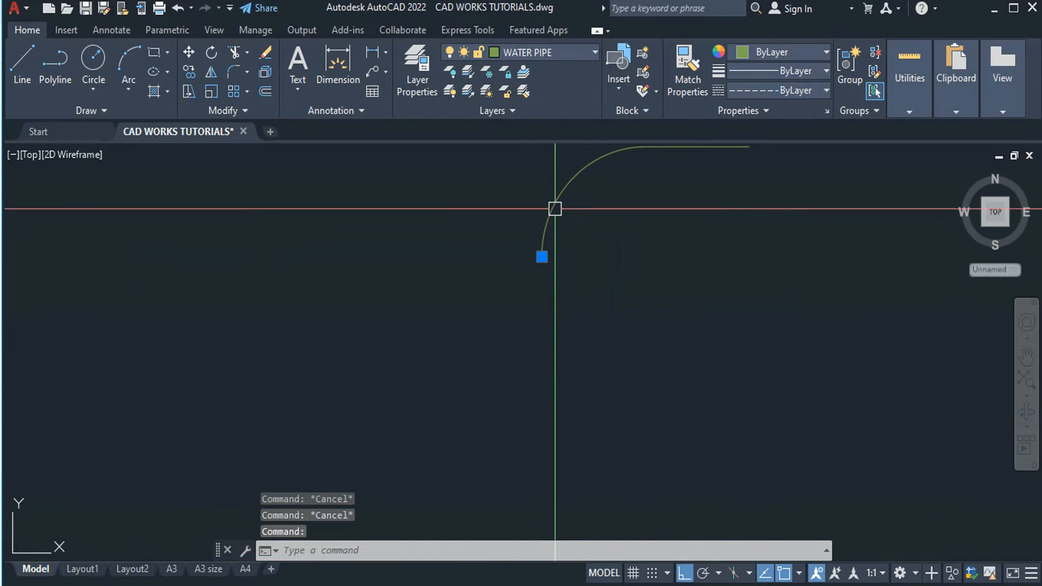
pyautogui.click(554, 209)
pyautogui.click(541, 256)
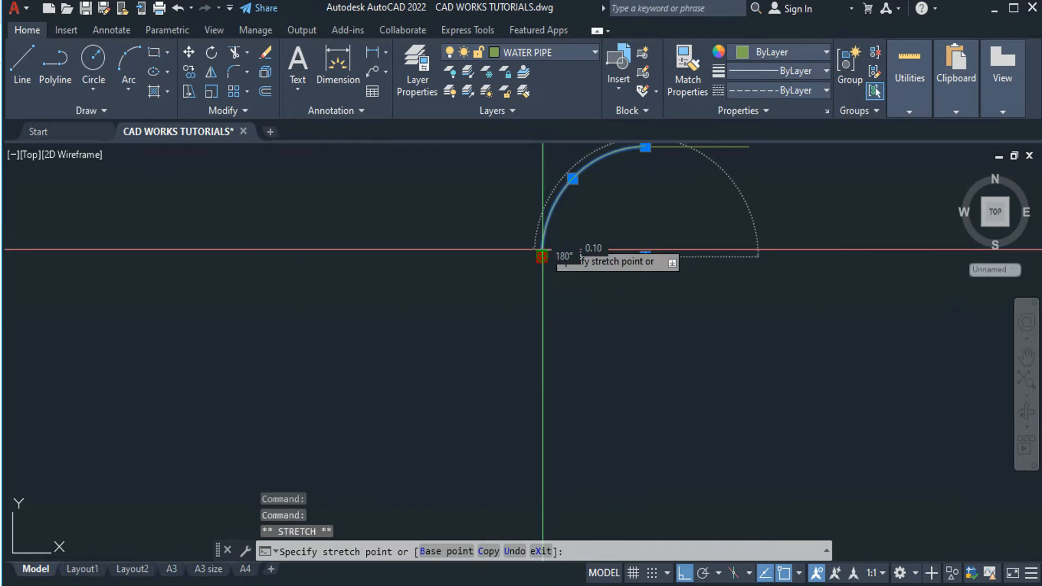
pyautogui.press('Escape')
pyautogui.press('Escape')
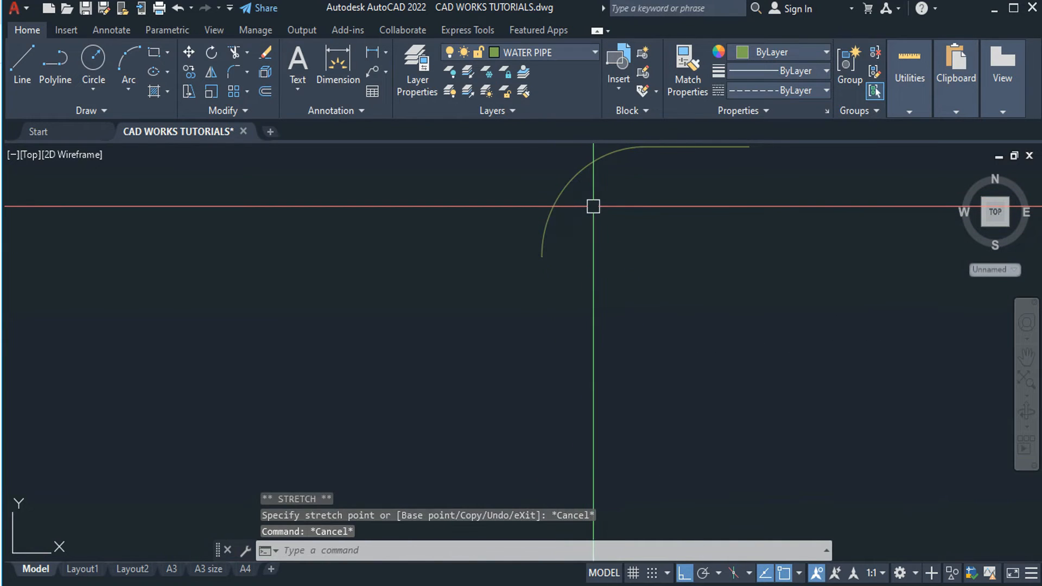
# Draw a horizontal cutting line leftward from the arc's midpoint and trim away the arc below it.
pyautogui.press('Return')
pyautogui.click(571, 183)
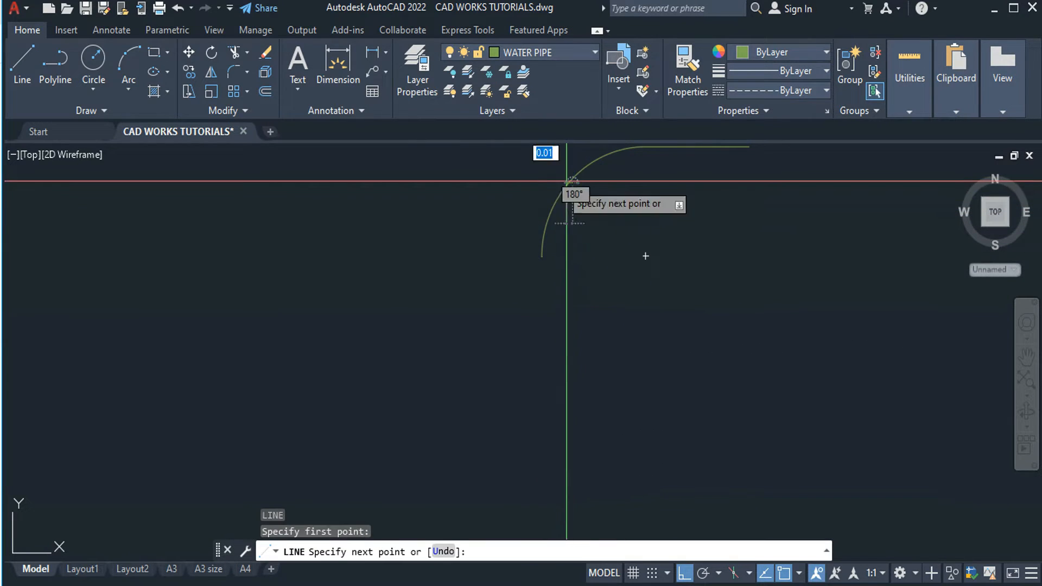
pyautogui.click(481, 187)
pyautogui.press('Escape')
pyautogui.write('tr')
pyautogui.press('Return')
pyautogui.click(550, 216)
pyautogui.press('Escape')
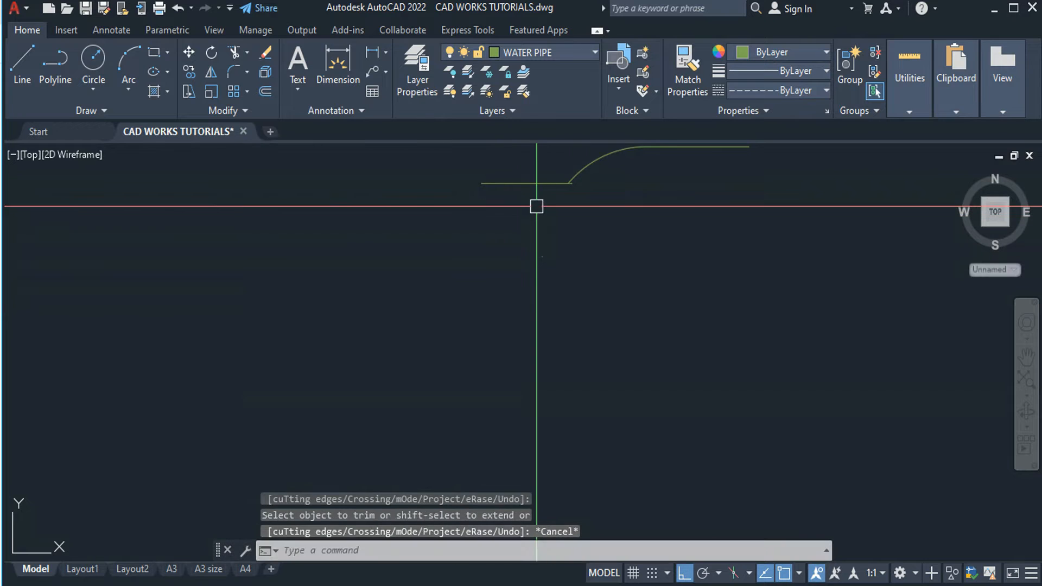
# Erase the horizontal cutting line and the leftover piece at the arc's former lower end.
pyautogui.click(527, 194)
pyautogui.click(483, 180)
pyautogui.write('e')
pyautogui.press('Return')
pyautogui.click(556, 231)
pyautogui.click(475, 285)
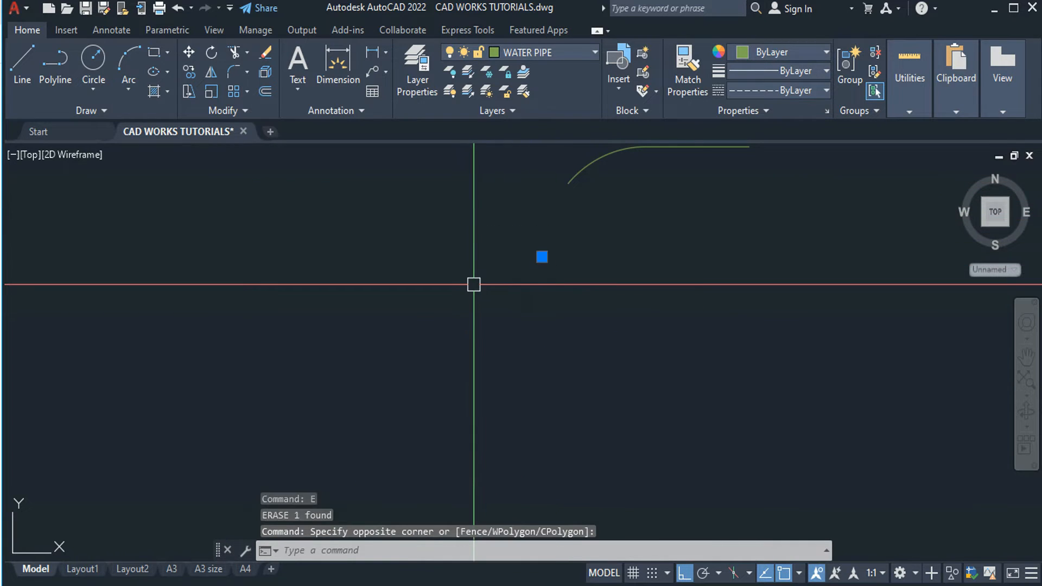
pyautogui.write('e')
pyautogui.press('Return')
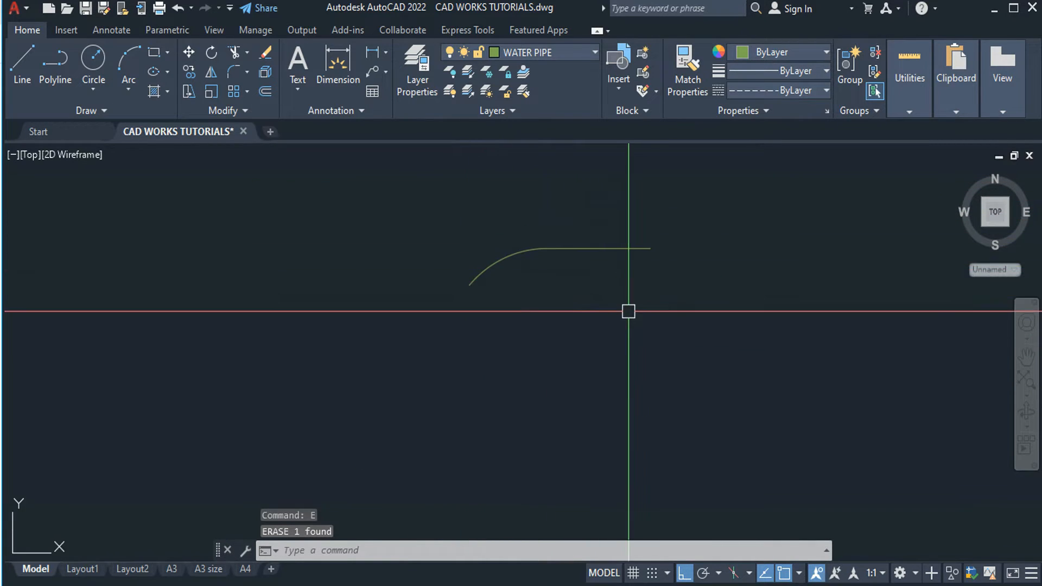
# Draw a vertical line 0.1 long to the right of the curved spout outline.
pyautogui.write('l')
pyautogui.press('Return')
pyautogui.click(712, 217)
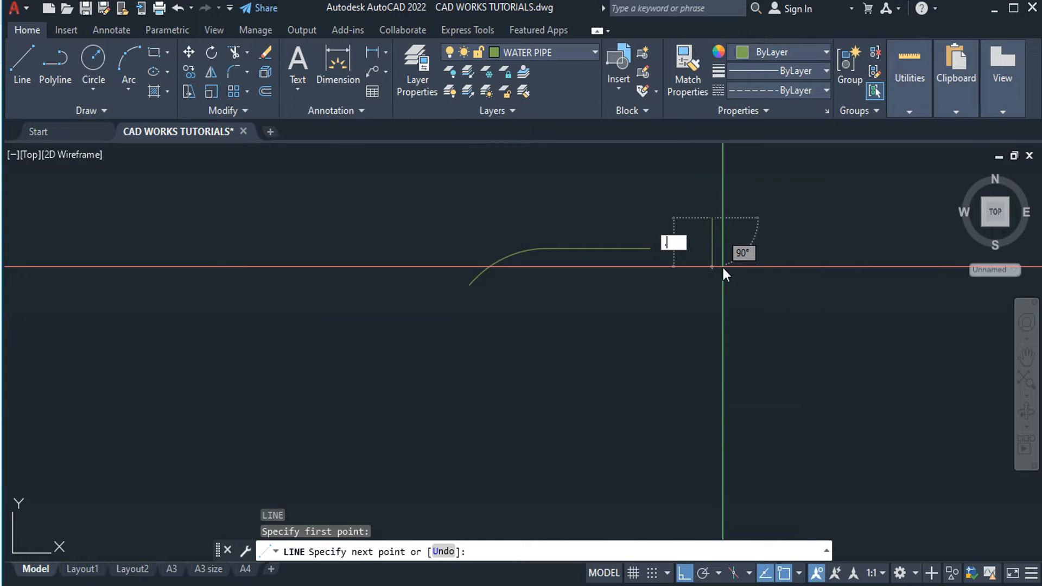
pyautogui.press('Escape')
# Move the 0.1 vertical line by its midpoint onto the right endpoint of the spout's horizontal segment.
pyautogui.click(711, 285)
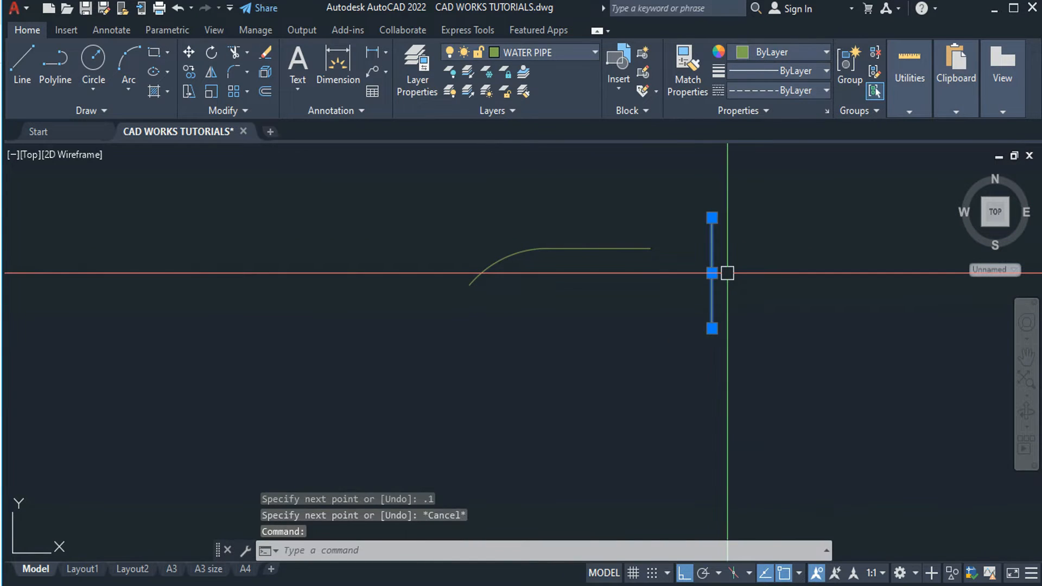
pyautogui.write('m')
pyautogui.press('Return')
pyautogui.click(712, 273)
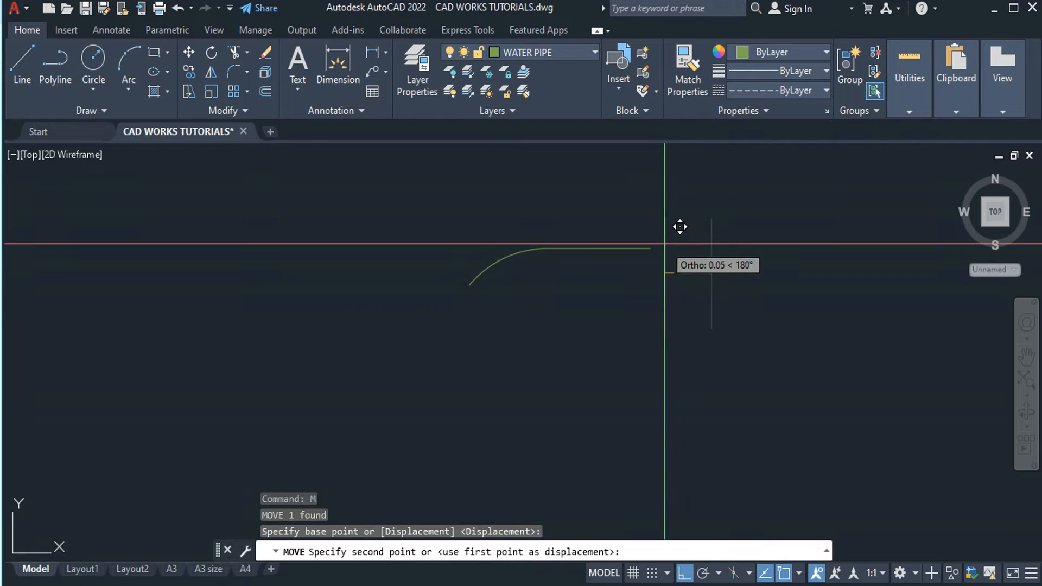
pyautogui.click(652, 245)
pyautogui.press('Escape')
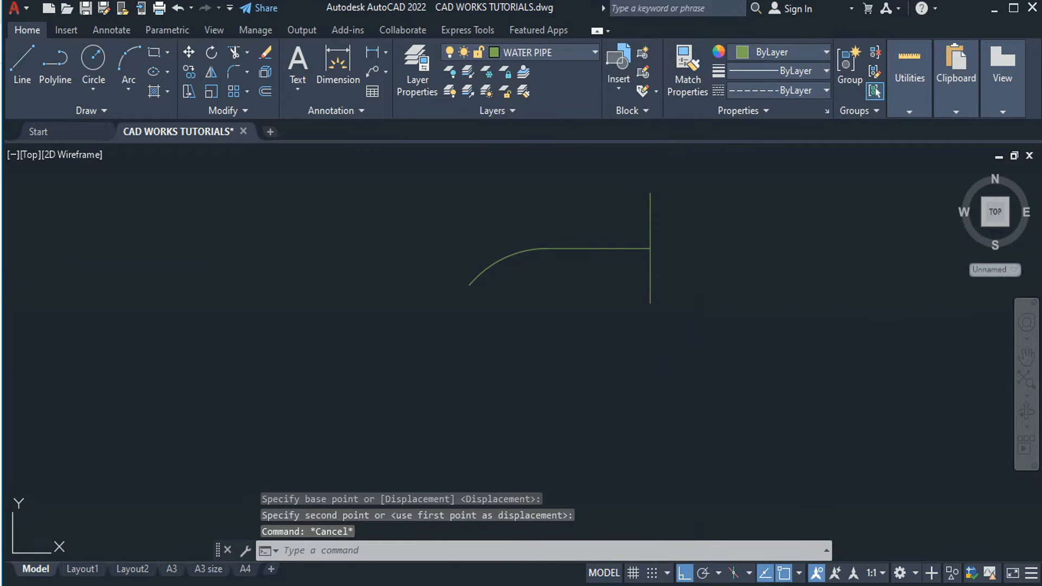
# Draw a vertical line 0.05 long upward from the midpoint of the spout's horizontal segment.
pyautogui.write('l')
pyautogui.press('Return')
pyautogui.click(600, 248)
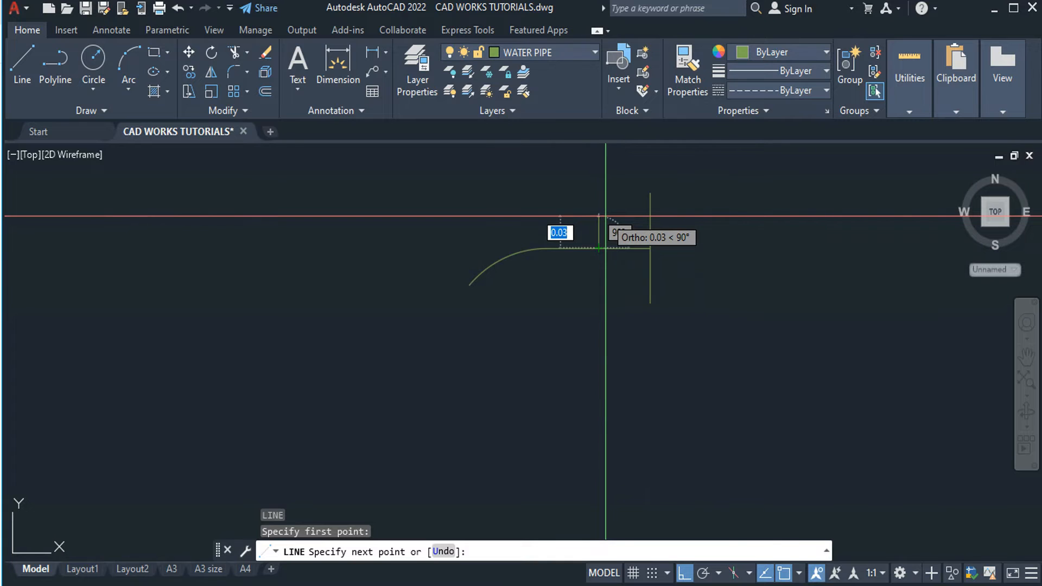
pyautogui.write('.05')
pyautogui.press('Return')
pyautogui.press('Escape')
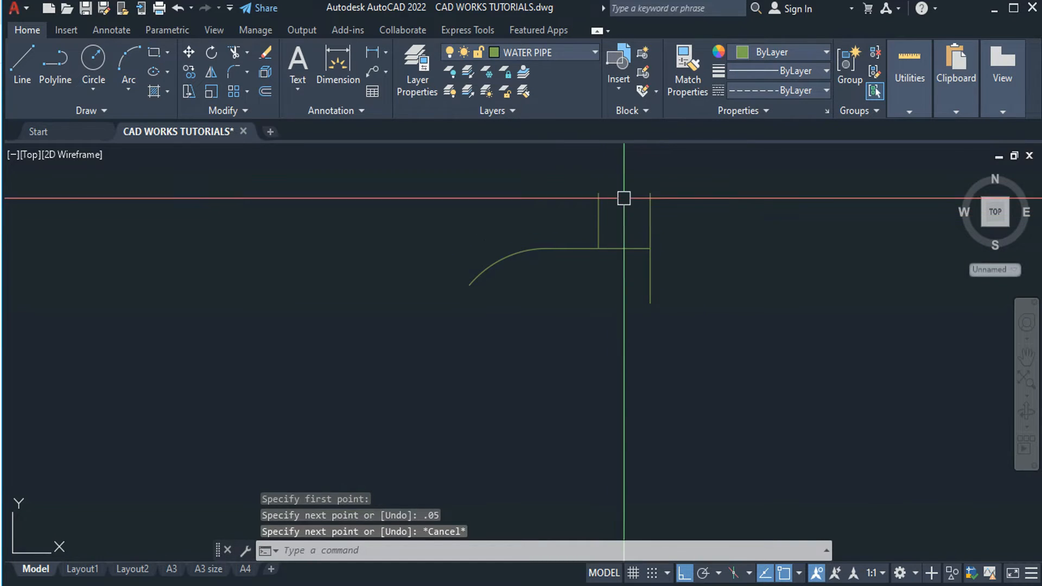
pyautogui.write('m')
pyautogui.press('Return')
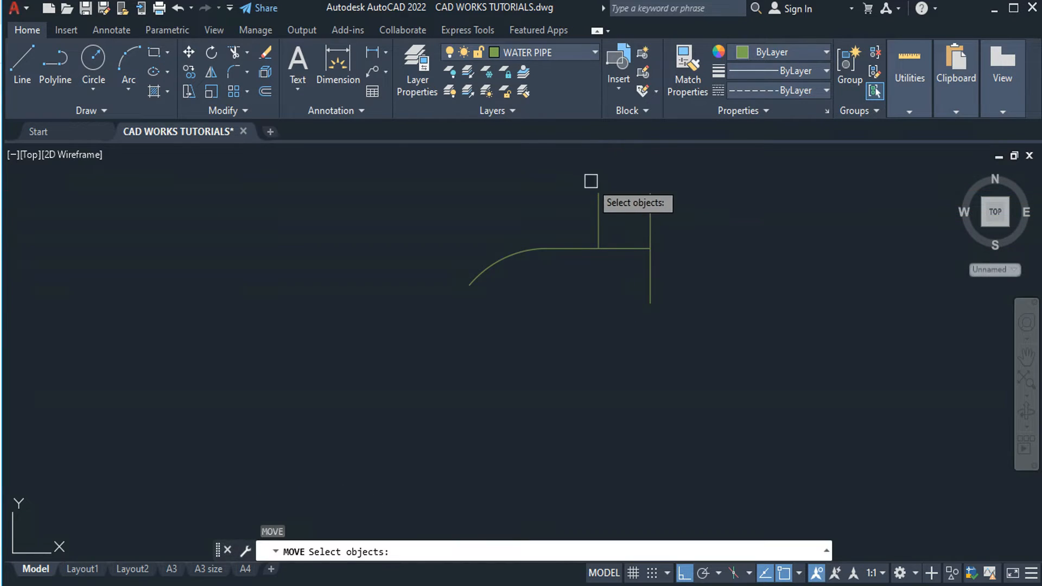
pyautogui.press('Escape')
# Draw a horizontal line 0.05 long just above the short vertical stem.
pyautogui.write('l')
pyautogui.press('Return')
pyautogui.click(544, 175)
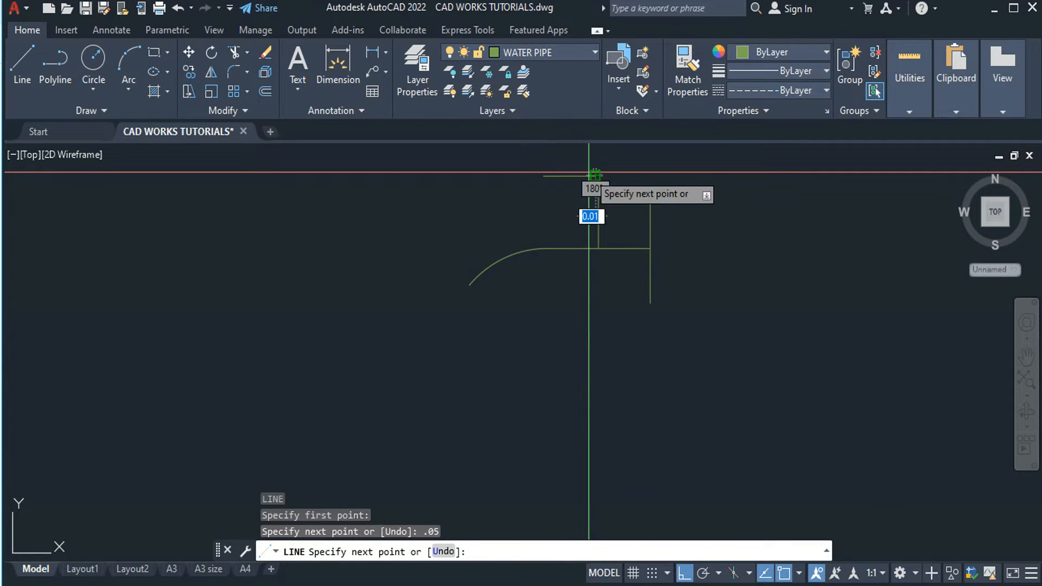
pyautogui.press('Escape')
pyautogui.click(551, 163)
pyautogui.press('Escape')
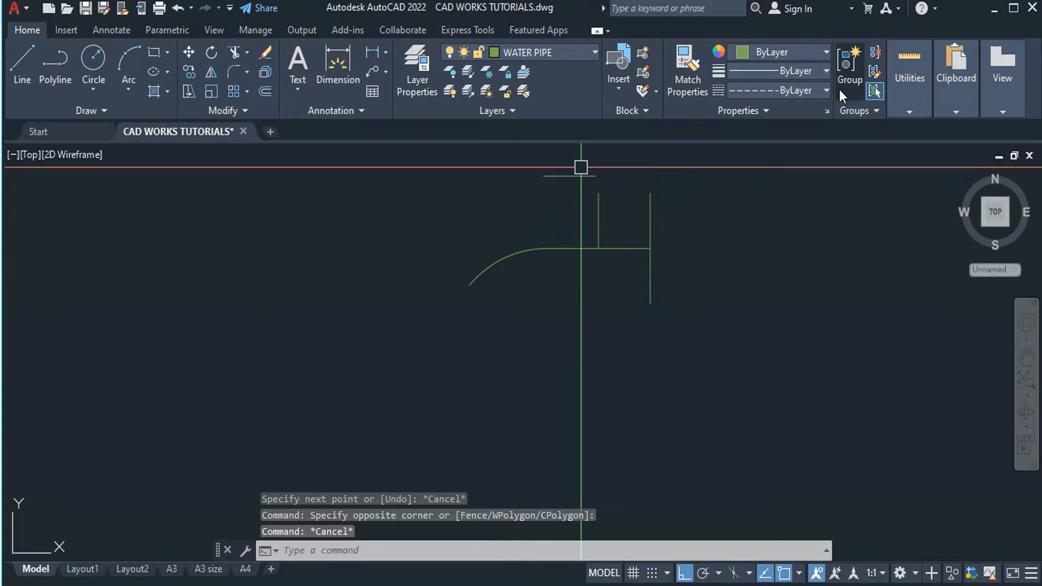
# Move the short horizontal line by its midpoint onto the top endpoint of the vertical stem.
pyautogui.click(552, 180)
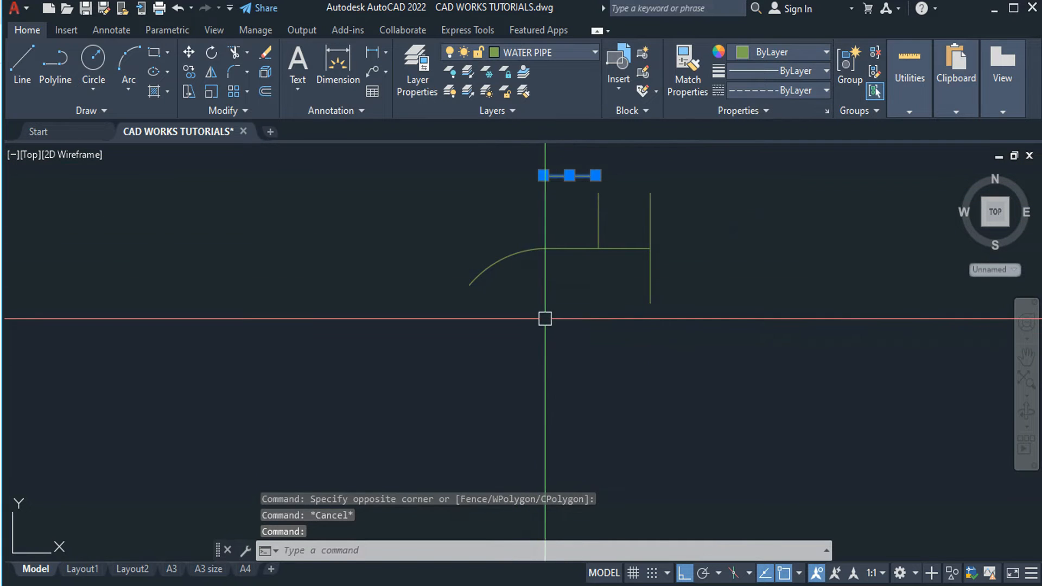
pyautogui.write('M')
pyautogui.press('Return')
pyautogui.click(569, 176)
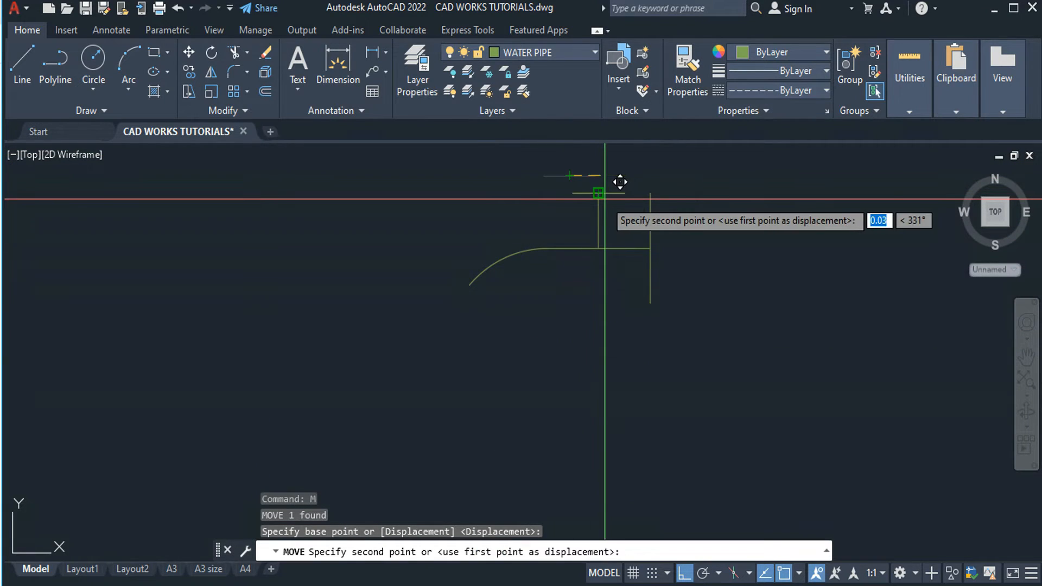
pyautogui.click(598, 193)
pyautogui.press('Escape')
pyautogui.scroll(-4, 715, 277)
pyautogui.scroll(3, 716, 318)
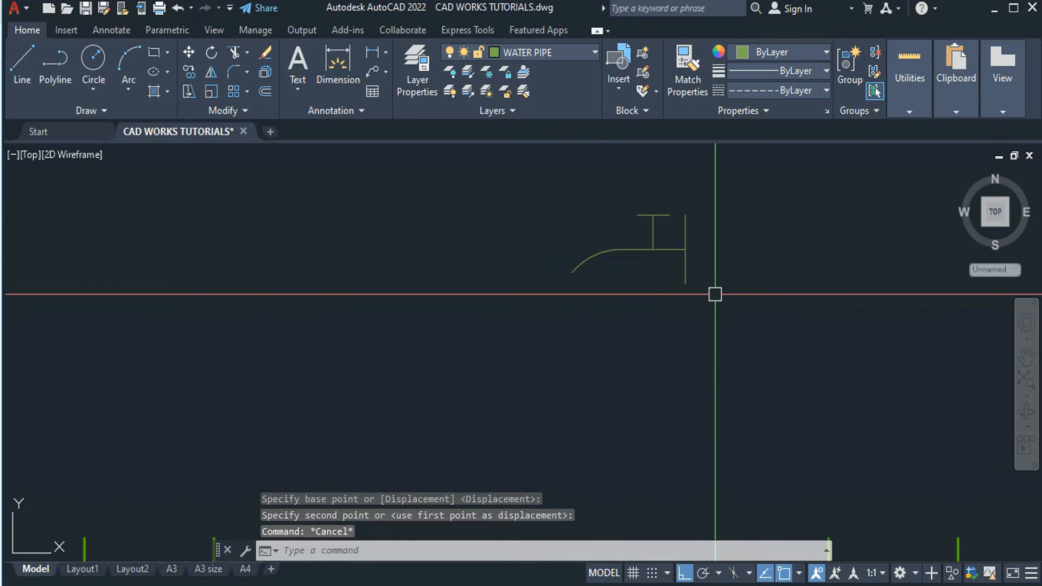
pyautogui.moveTo(699, 272); pyautogui.dragTo(656, 295)
pyautogui.press('Escape')
pyautogui.click(651, 249)
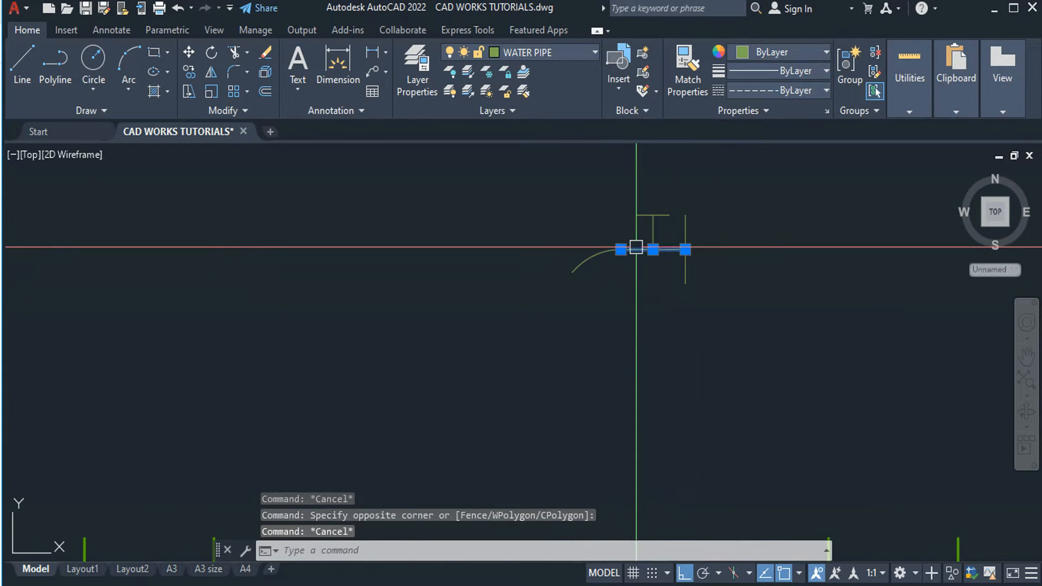
pyautogui.press('Escape')
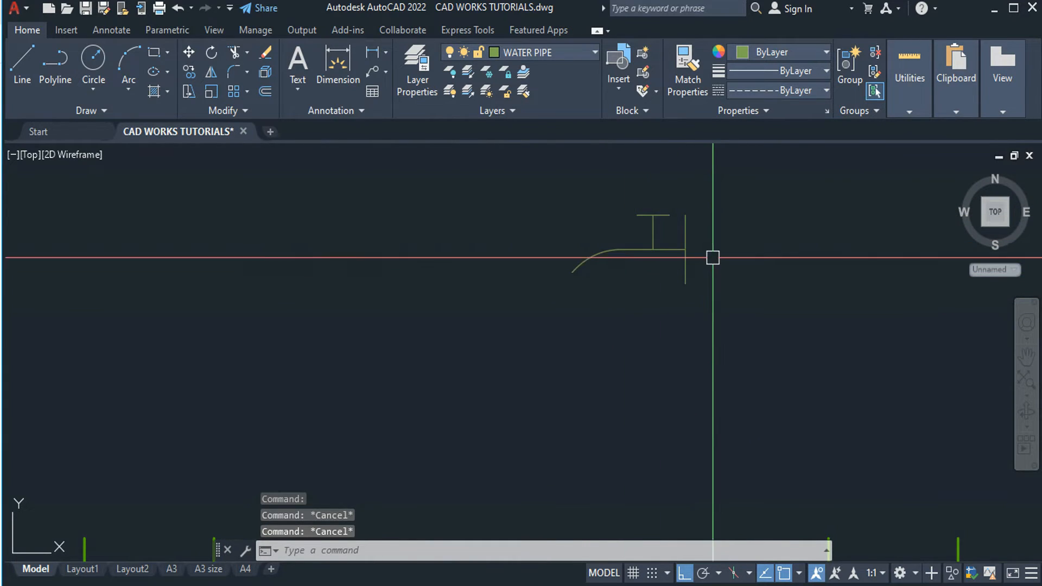
pyautogui.click(678, 197)
pyautogui.click(723, 309)
pyautogui.press('Escape')
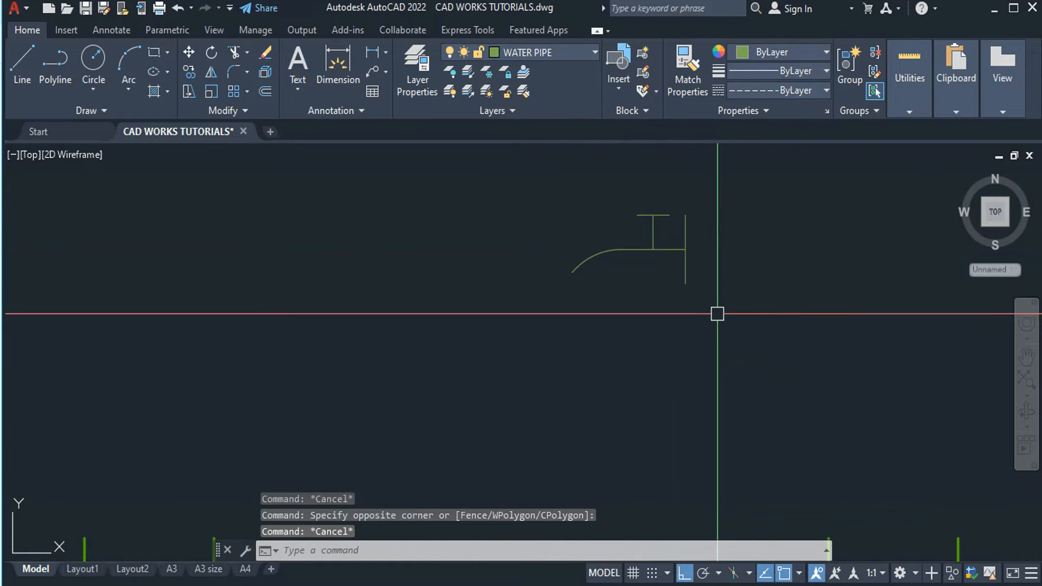
pyautogui.click(681, 191)
pyautogui.click(707, 298)
pyautogui.press('Escape')
# Draw a circle just below the tap symbol and erase it.
pyautogui.write('c')
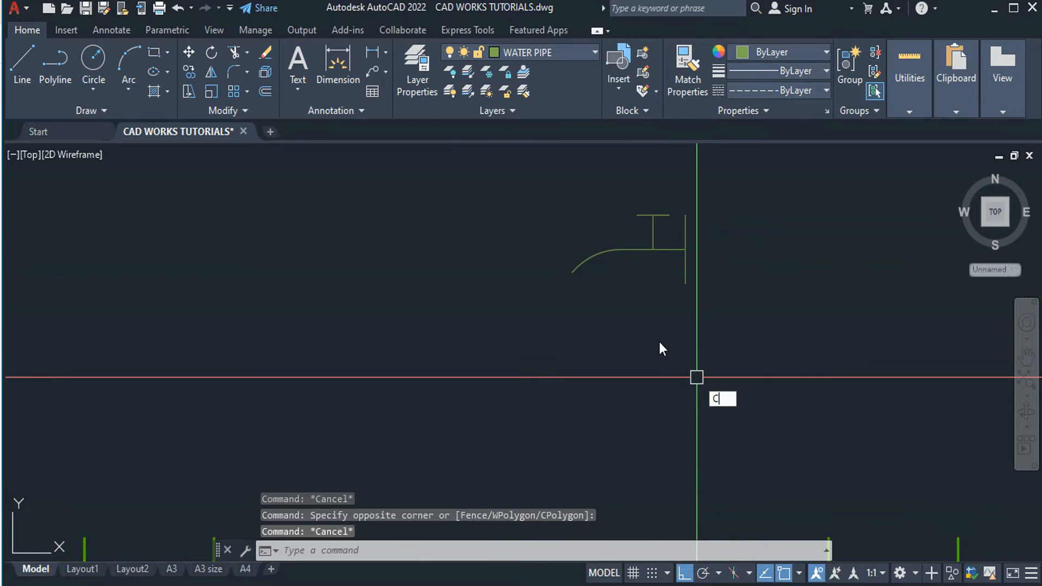
pyautogui.press('Return')
pyautogui.click(650, 319)
pyautogui.click(674, 320)
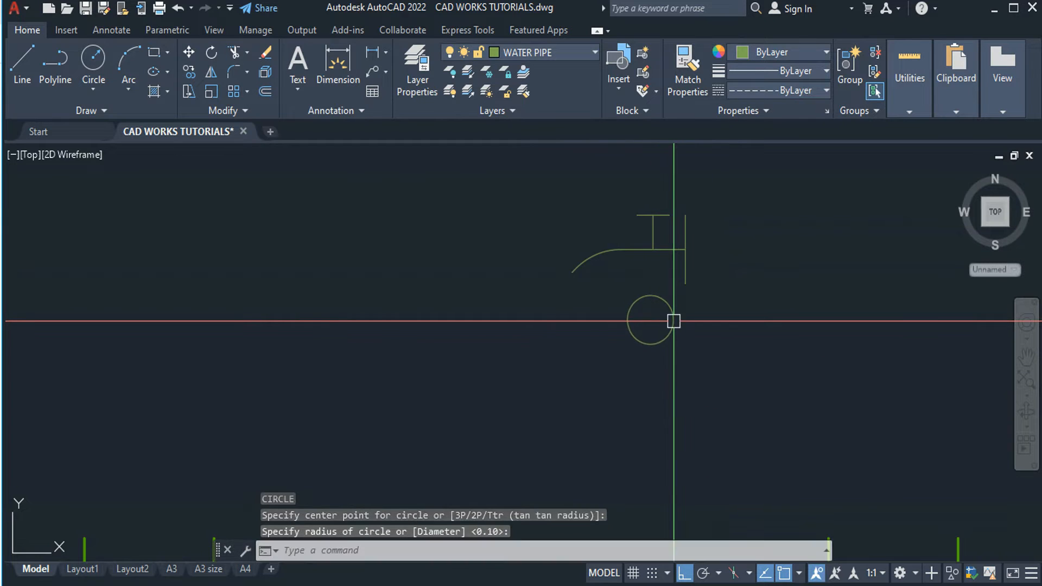
pyautogui.press('Escape')
pyautogui.press('Escape')
pyautogui.click(677, 300)
pyautogui.click(631, 365)
pyautogui.write('E')
pyautogui.press('Return')
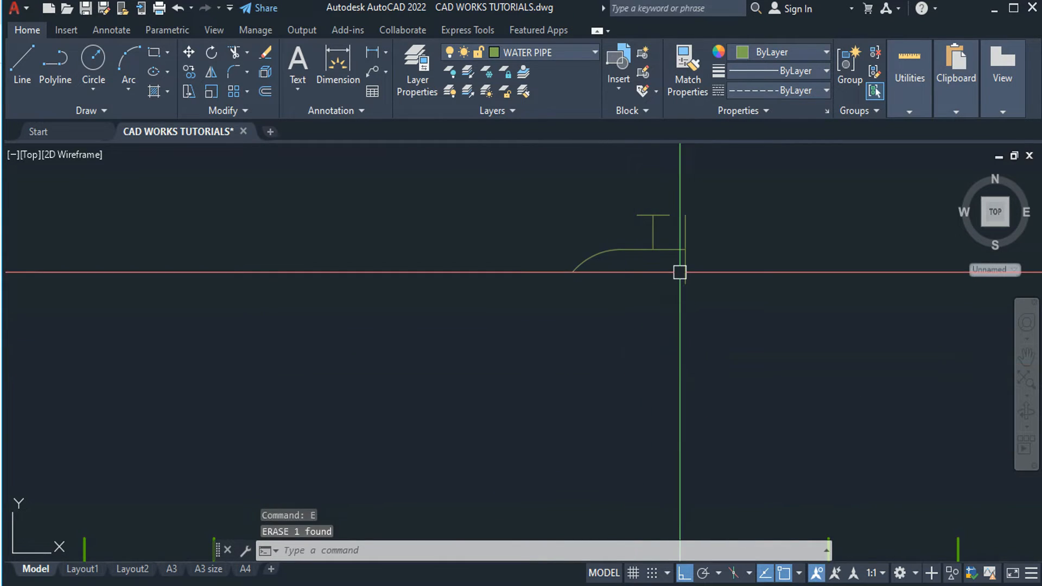
# Move the vertical end line of the tap symbol 0.05 to the right, away from the spout.
pyautogui.click(684, 271)
pyautogui.write('M')
pyautogui.press('Return')
pyautogui.scroll(2, 682, 264)
pyautogui.scroll(3, 683, 260)
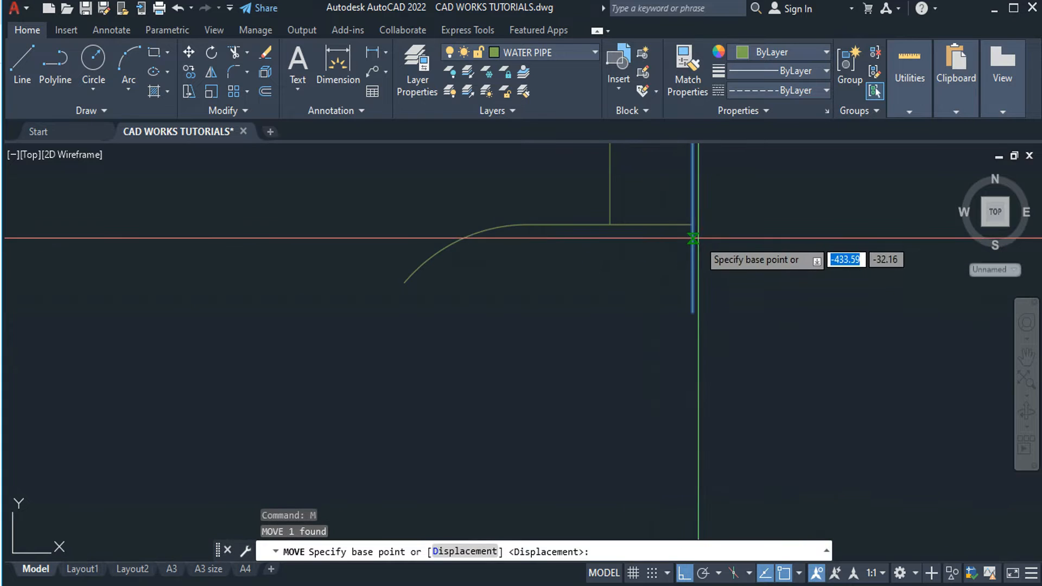
pyautogui.click(692, 223)
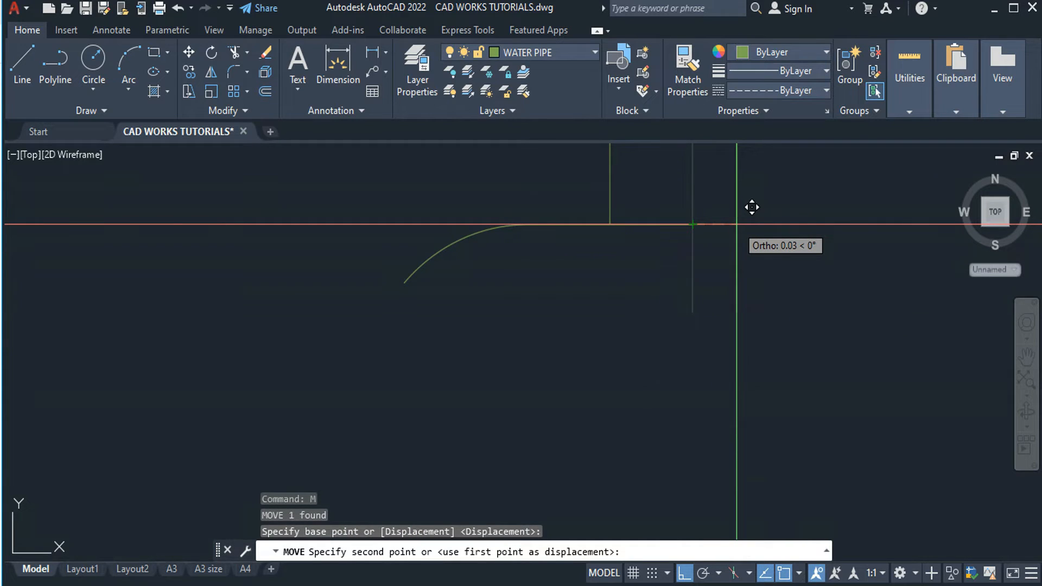
pyautogui.press('Return')
pyautogui.press('Escape')
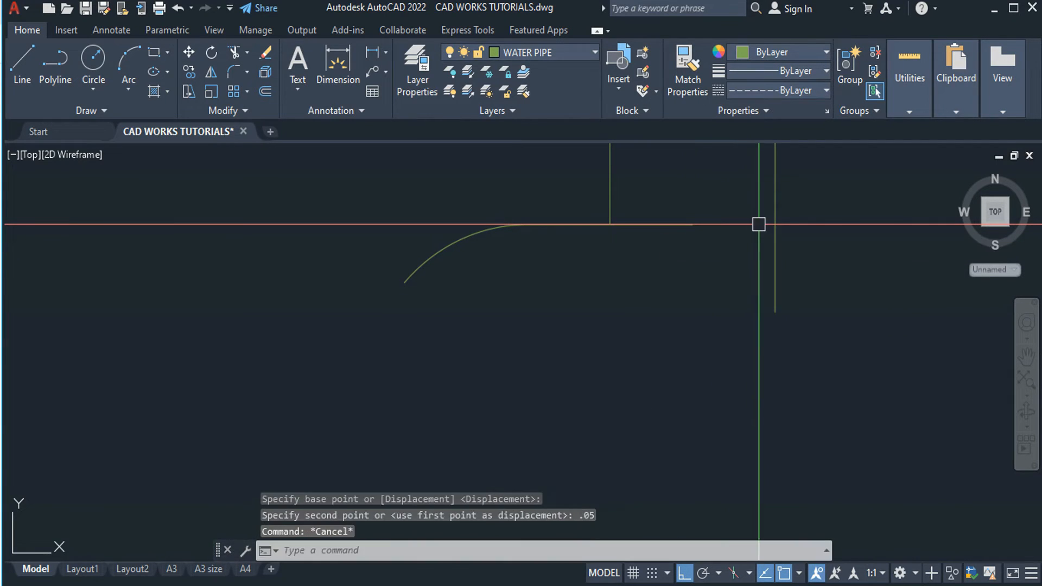
# Extend the spout's horizontal line to meet the vertical end line of the tap symbol.
pyautogui.write('EX')
pyautogui.press('Return')
pyautogui.press('Escape')
pyautogui.press('Escape')
pyautogui.press('Escape')
pyautogui.scroll(-6, 716, 261)
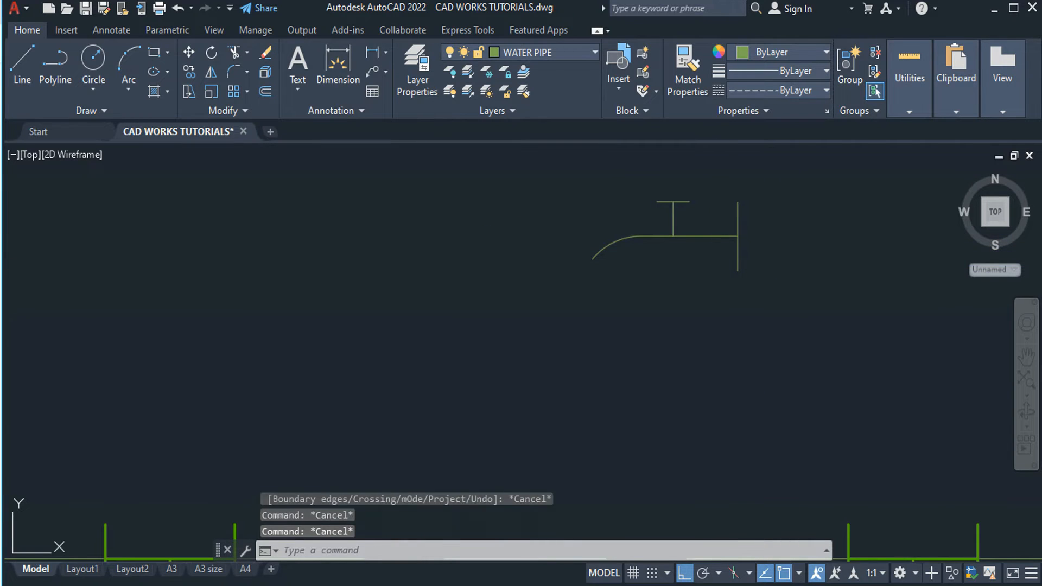
# Put all the lines of the tap symbol on the PIPE CONNECTION layer.
pyautogui.moveTo(726, 286)
pyautogui.mouseDown(button='middle')
pyautogui.moveTo(734, 167)
pyautogui.moveTo(695, 248)
pyautogui.mouseUp(button='middle')
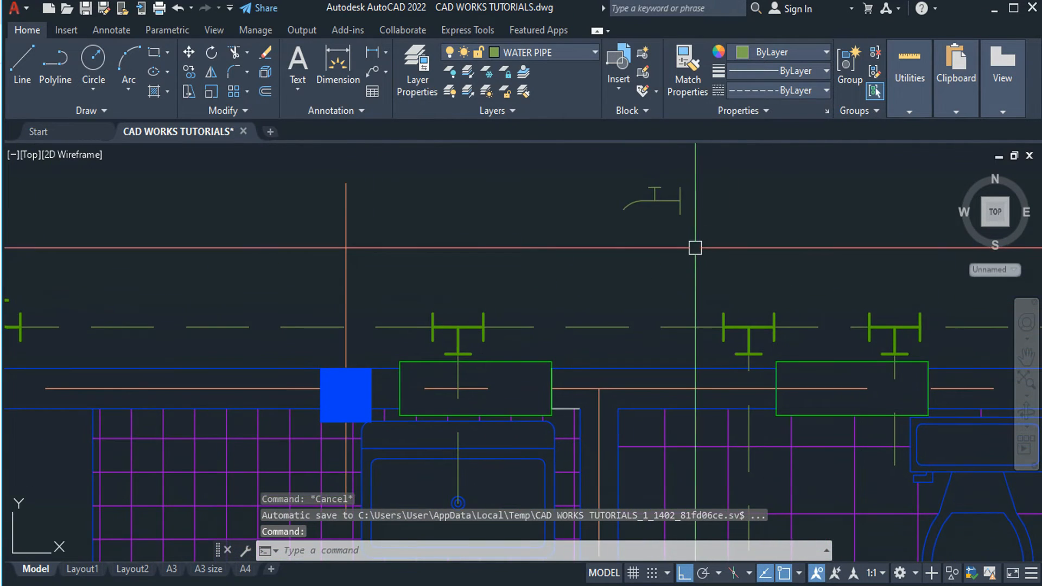
pyautogui.click(688, 186)
pyautogui.click(633, 224)
pyautogui.click(581, 49)
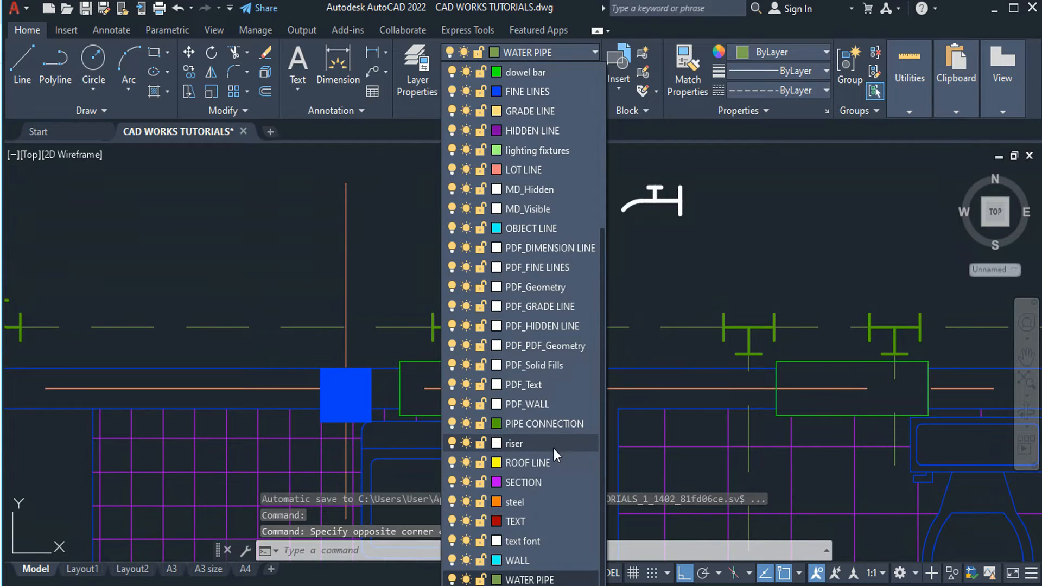
pyautogui.click(563, 424)
pyautogui.press('Escape')
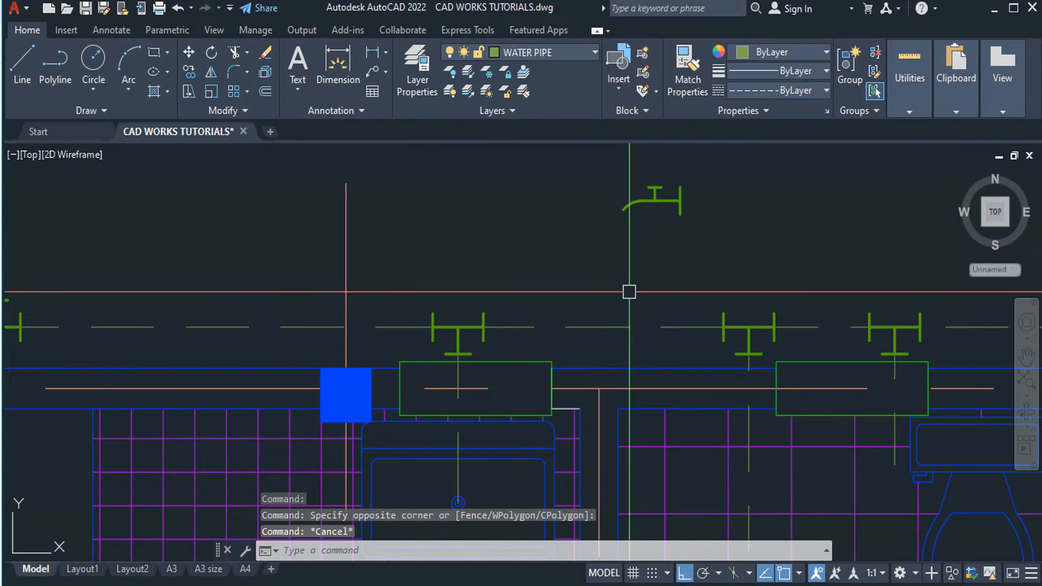
pyautogui.press('Escape')
# Combine all the objects of the tap symbol into one group.
pyautogui.click(606, 153)
pyautogui.click(685, 233)
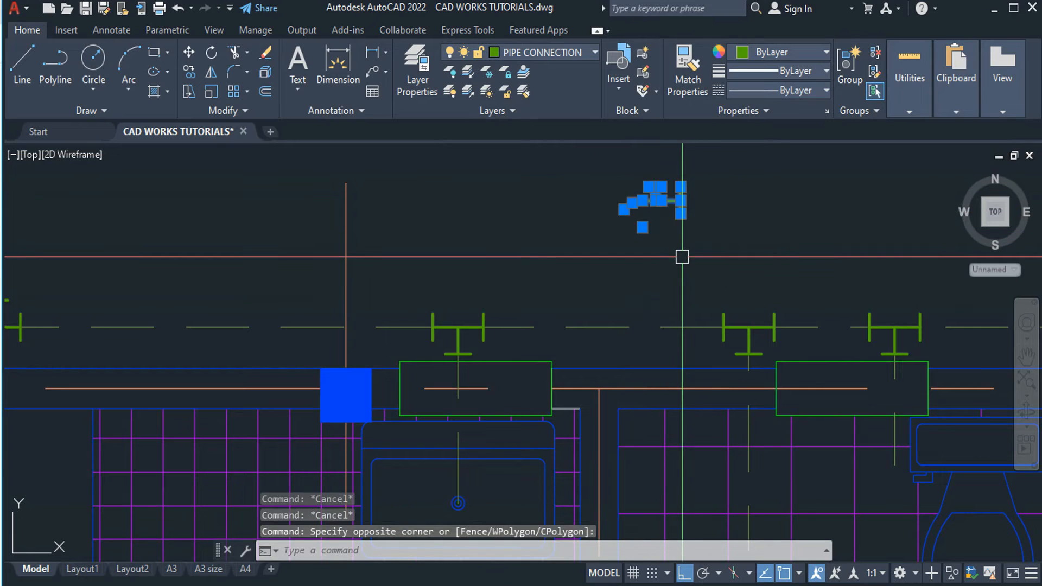
pyautogui.press('Escape')
pyautogui.press('Escape')
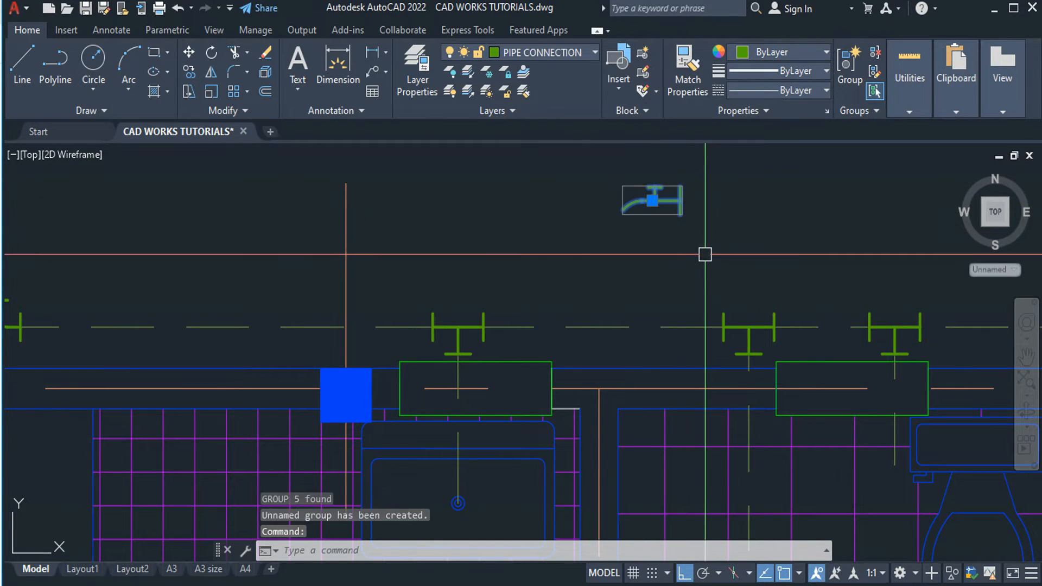
pyautogui.press('Escape')
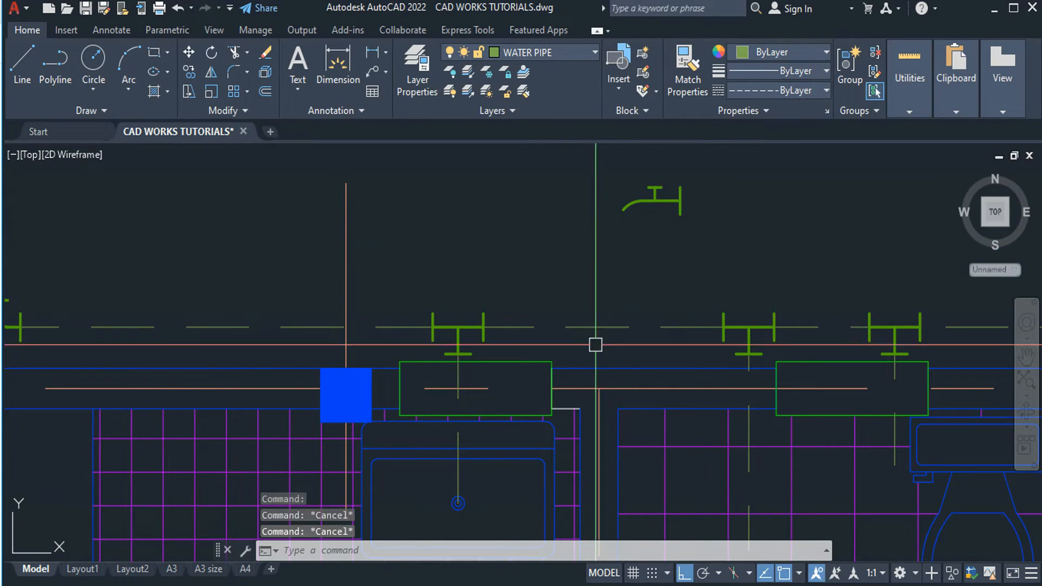
# Copy the grouped tap symbol horizontally to the empty space on its left.
pyautogui.click(693, 181)
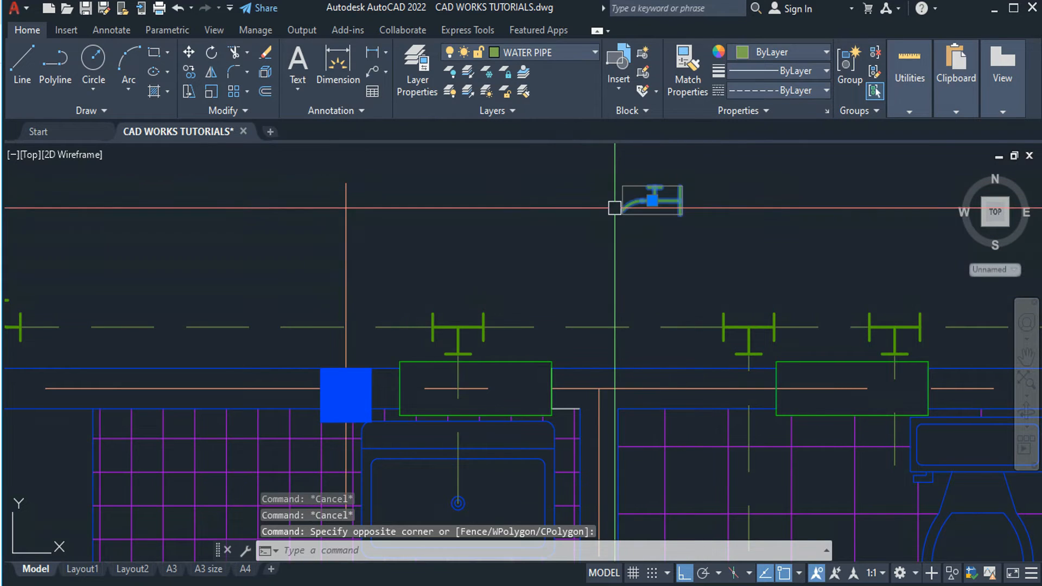
pyautogui.click(610, 223)
pyautogui.write('CO')
pyautogui.press('Return')
pyautogui.click(611, 223)
pyautogui.click(456, 223)
pyautogui.press('Escape')
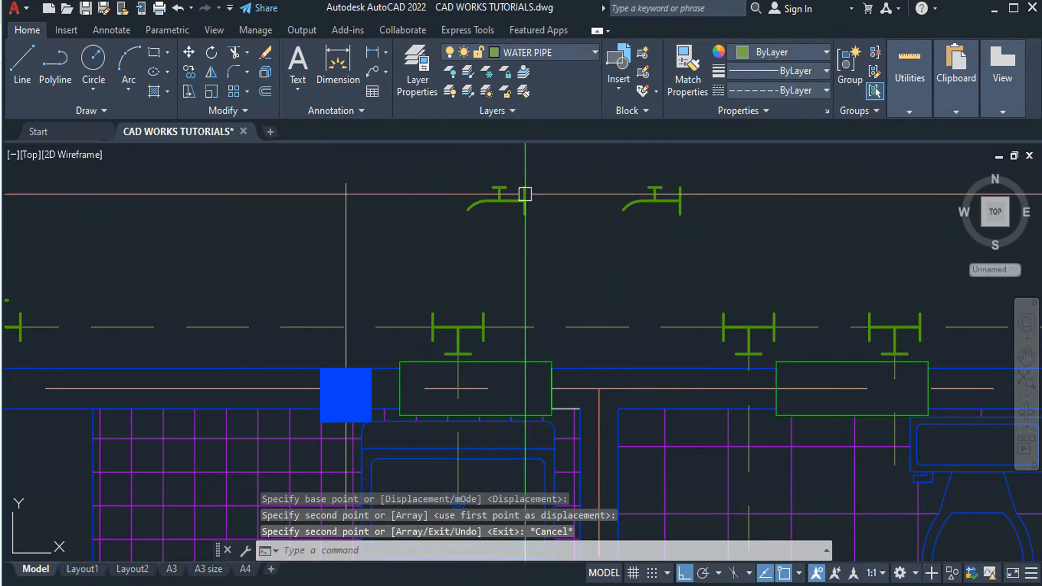
# Rotate the copied tap 90 degrees about the midpoint of its end line so the spout points down.
pyautogui.click(558, 187)
pyautogui.click(469, 220)
pyautogui.write('RO')
pyautogui.press('Return')
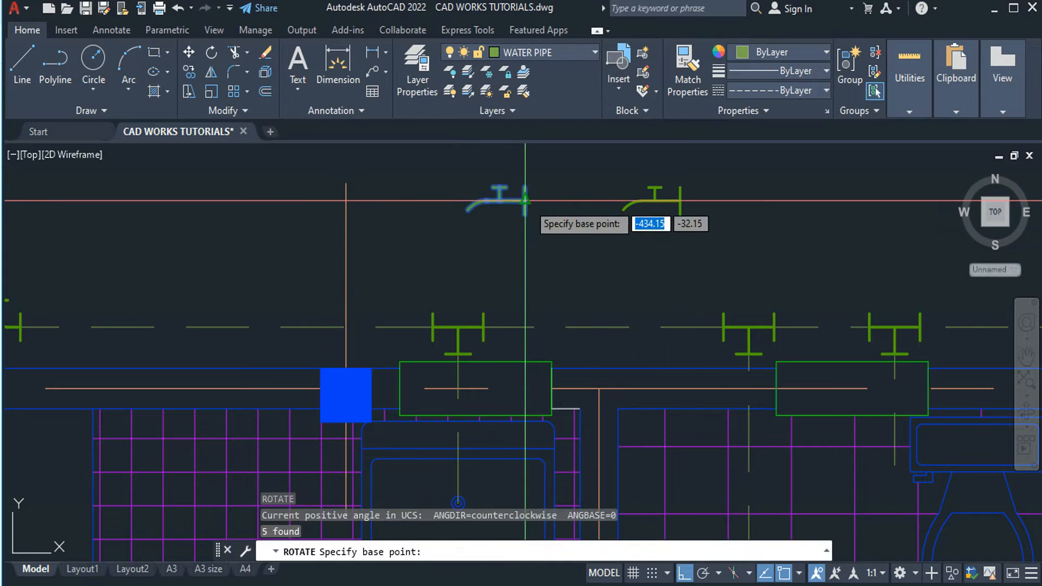
pyautogui.click(525, 201)
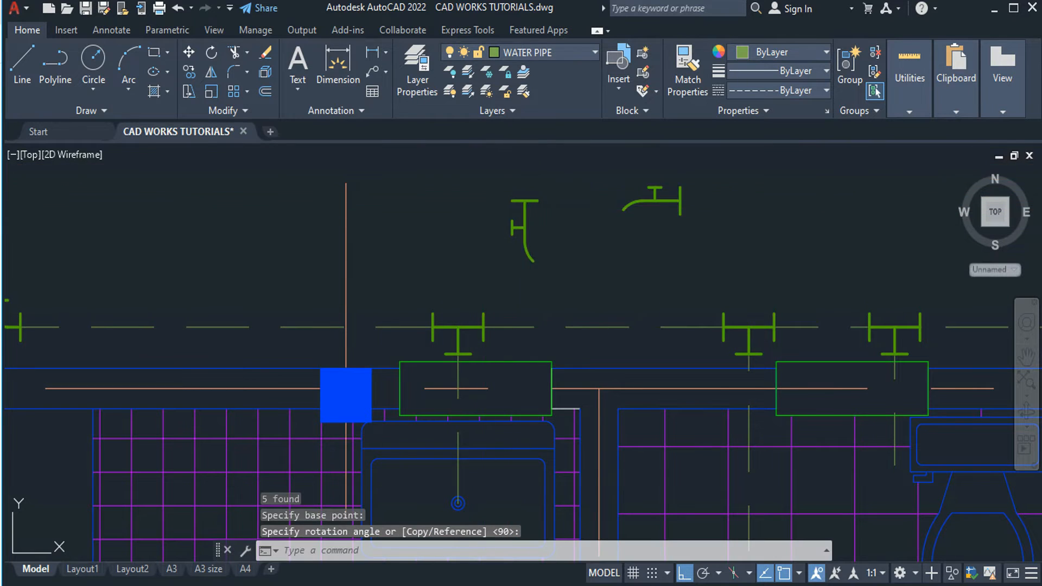
# Move the rotated tap by the midpoint of its end line onto the sink's back edge, in line with the vertical pipe.
pyautogui.click(556, 178)
pyautogui.click(481, 239)
pyautogui.write('M')
pyautogui.press('Return')
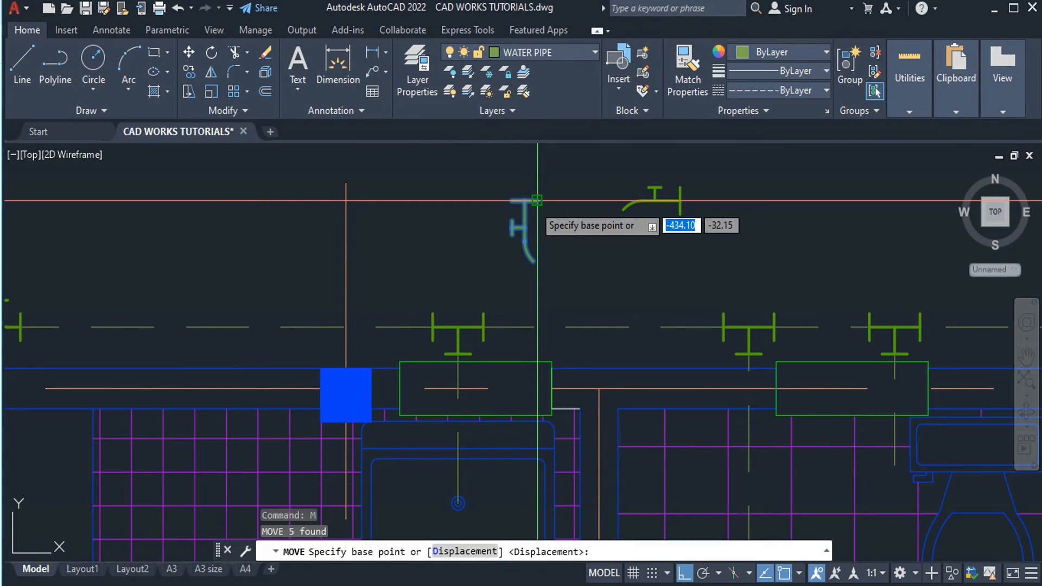
pyautogui.click(525, 200)
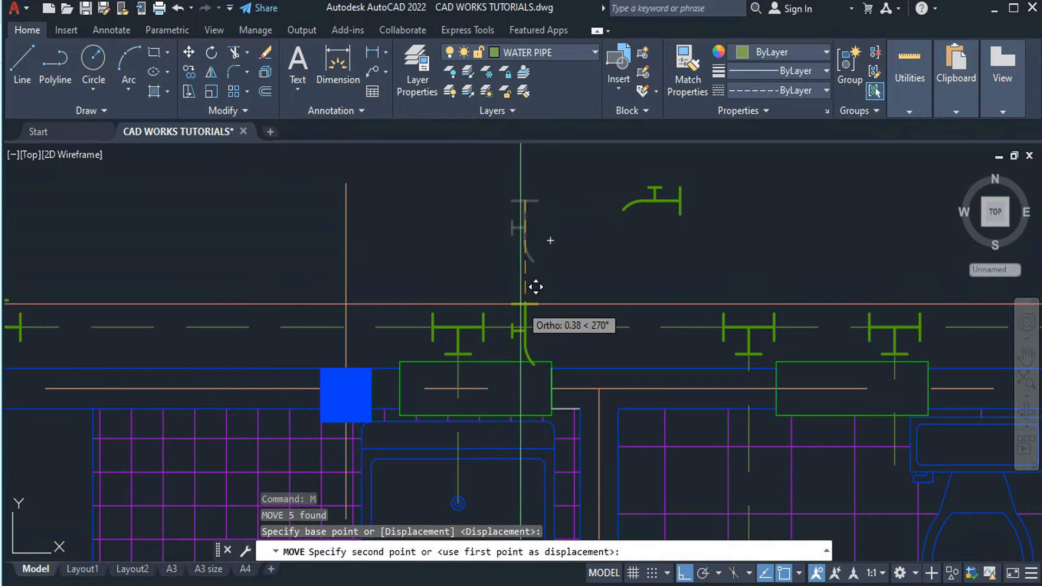
pyautogui.moveTo(522, 360); pyautogui.dragTo(532, 251, button='middle')
pyautogui.press('Escape')
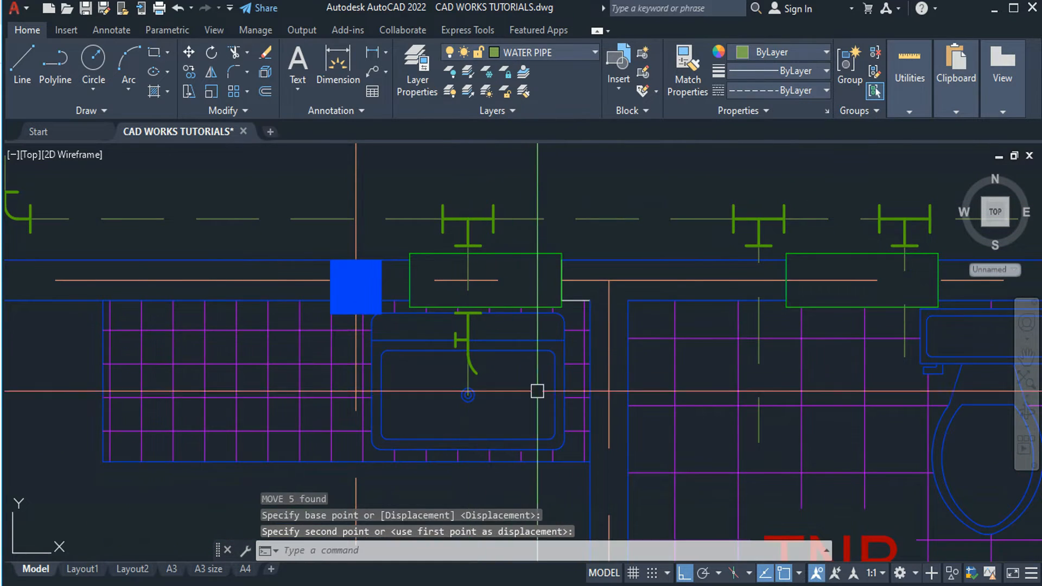
# Trim the vertical pipe line at the tap on the sink and erase the leftover piece above the drain.
pyautogui.scroll(2, 480, 369)
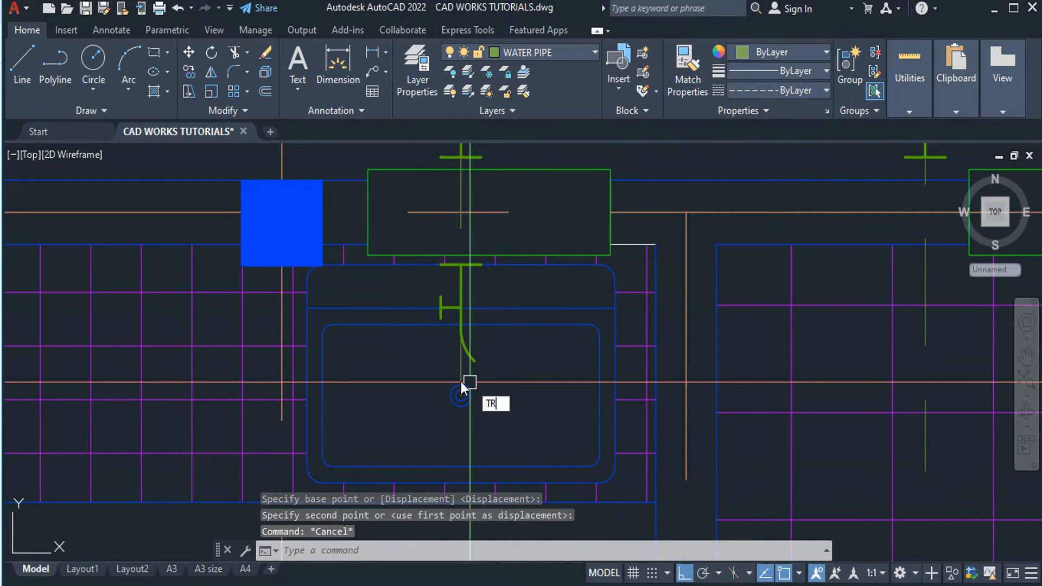
pyautogui.write('TR')
pyautogui.press('Return')
pyautogui.press('Escape')
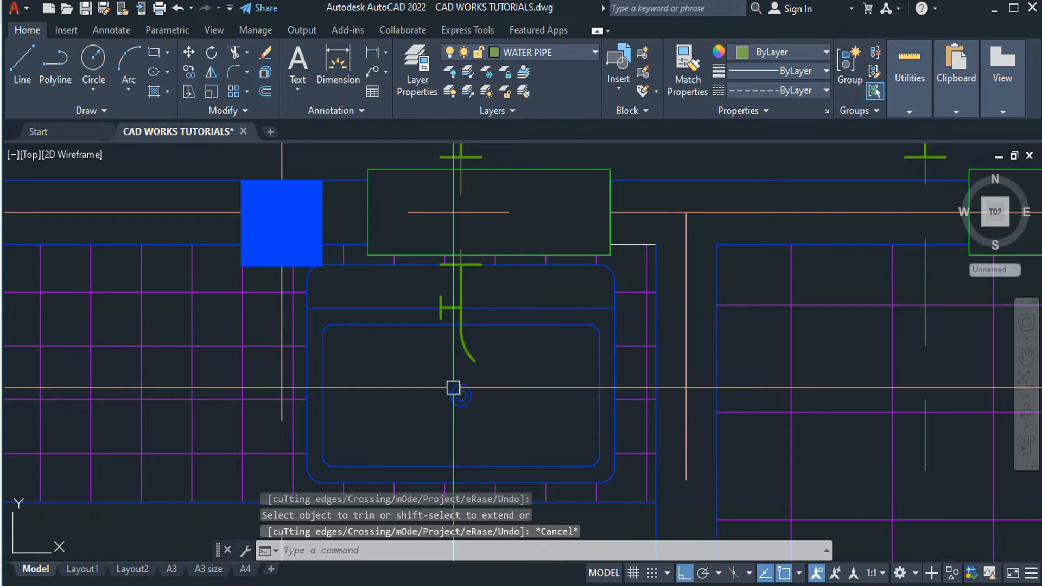
pyautogui.click(445, 378)
pyautogui.click(488, 402)
pyautogui.write('E')
pyautogui.press('Return')
pyautogui.scroll(-2, 489, 401)
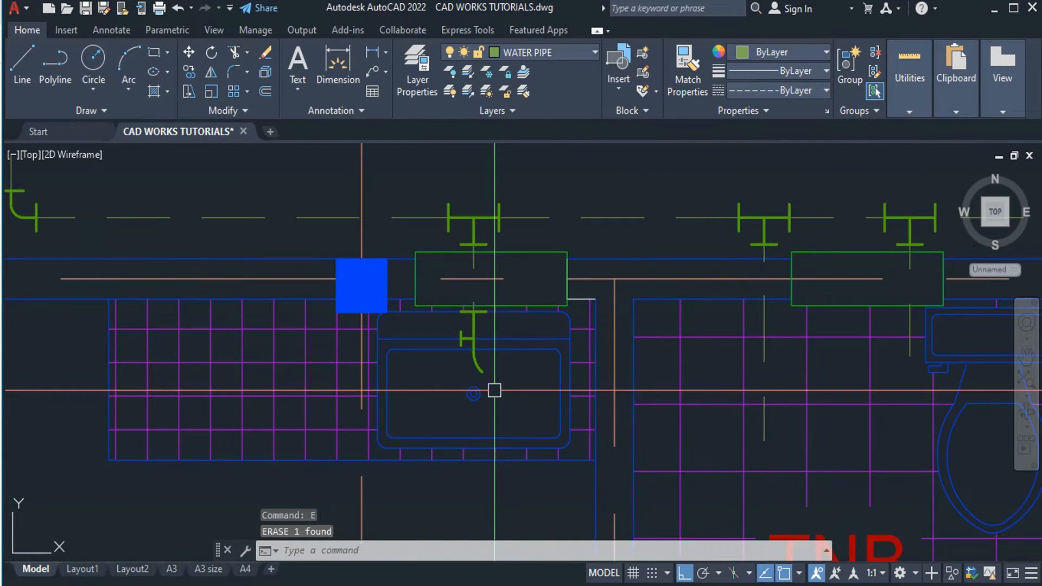
# Try moving the sink tap by its spout end to the centre of the drain, and undo the move.
pyautogui.scroll(2, 487, 374)
pyautogui.click(492, 356)
pyautogui.click(477, 363)
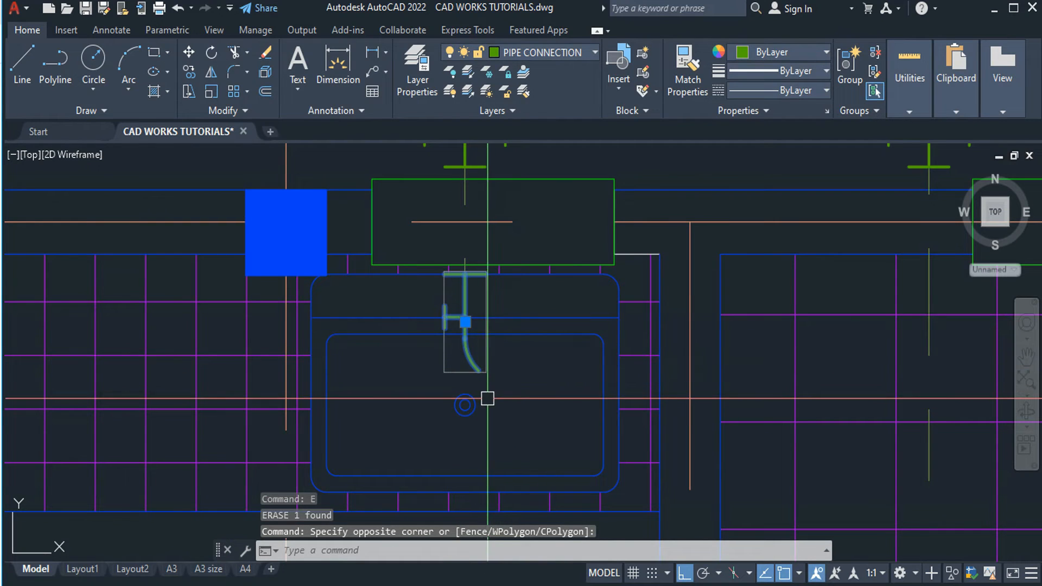
pyautogui.press('Return')
pyautogui.click(478, 371)
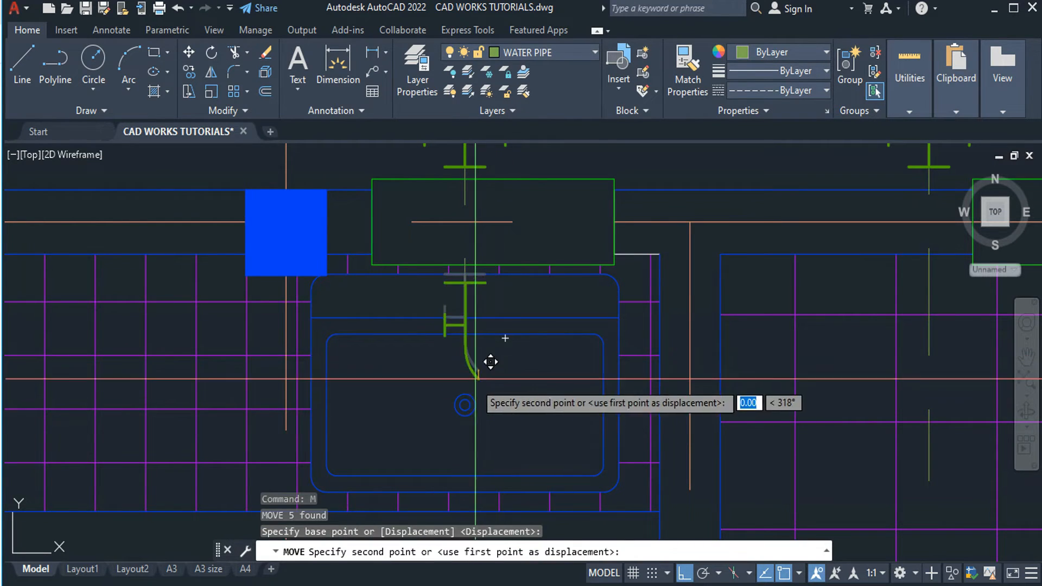
pyautogui.click(465, 405)
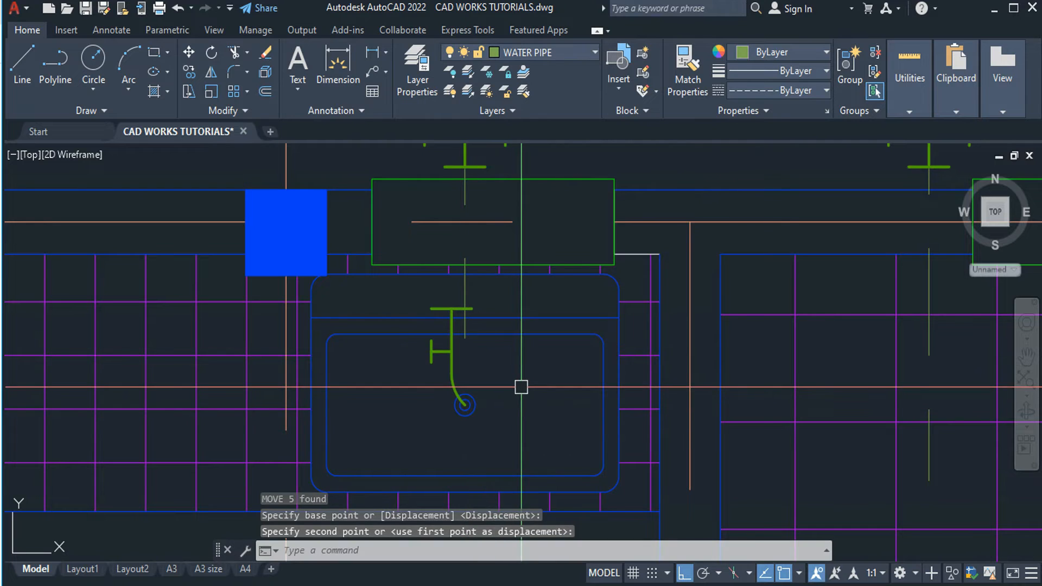
pyautogui.hotkey('ctrl', 'z')
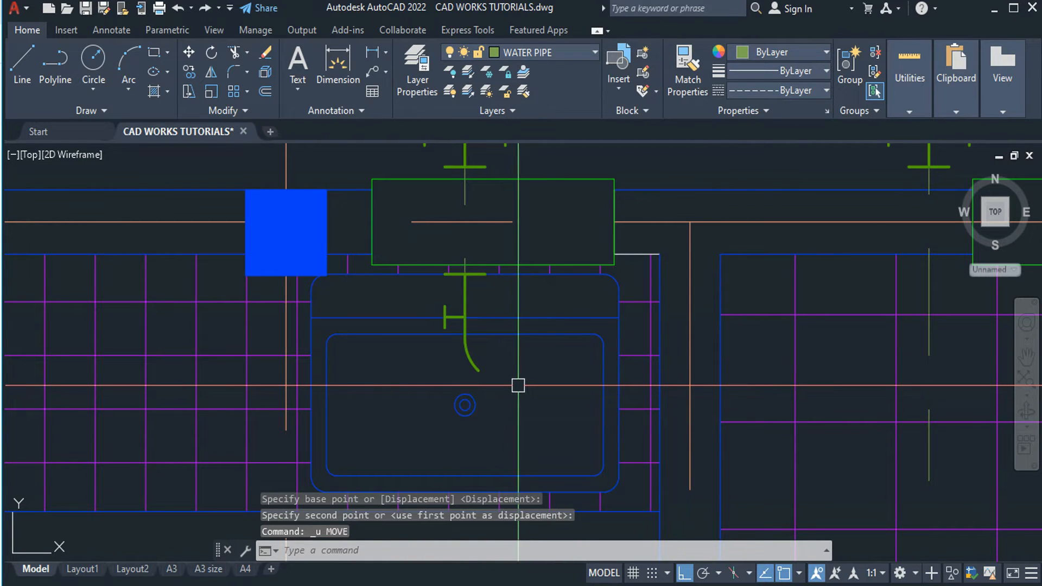
pyautogui.scroll(-3, 518, 385)
pyautogui.moveTo(612, 412)
pyautogui.mouseDown(button='middle')
pyautogui.moveTo(473, 335)
pyautogui.moveTo(643, 464)
pyautogui.mouseUp(button='middle')
pyautogui.click(711, 235)
pyautogui.click(633, 292)
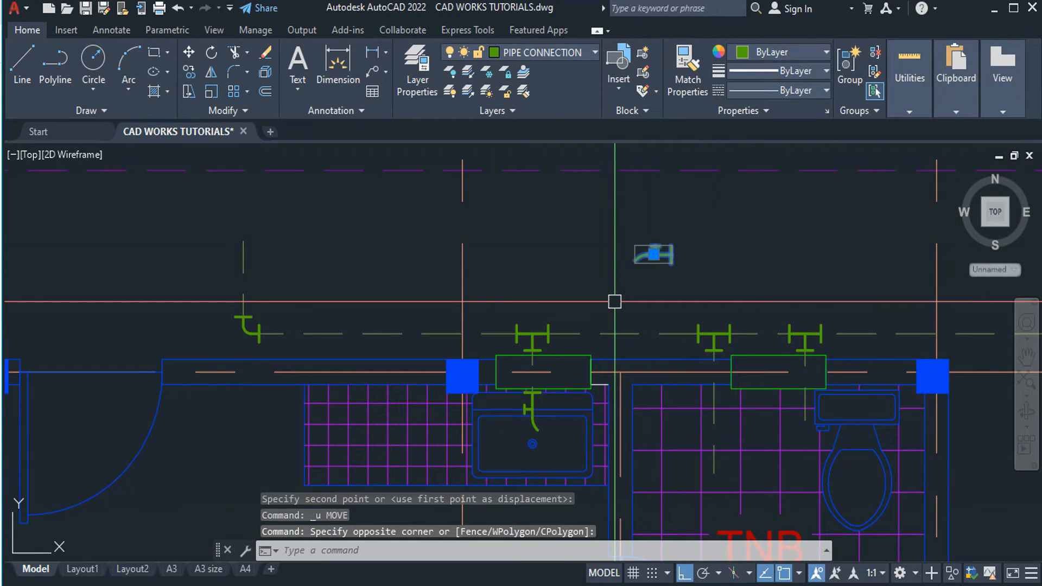
pyautogui.write('RO')
pyautogui.press('Return')
pyautogui.click(749, 226)
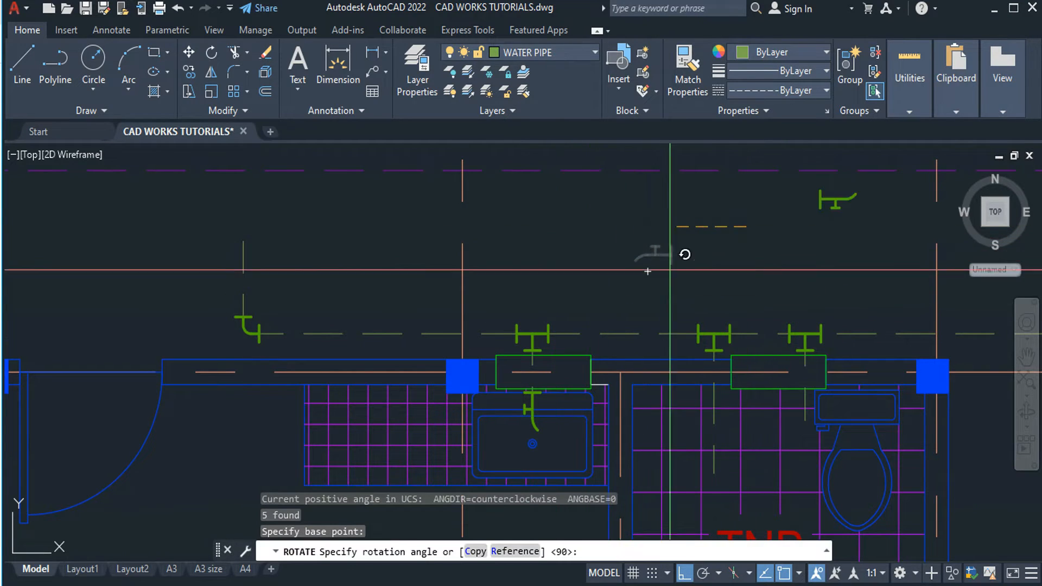
pyautogui.press('Escape')
pyautogui.click(721, 259)
pyautogui.click(617, 284)
pyautogui.write('RO')
pyautogui.press('Return')
pyautogui.click(764, 282)
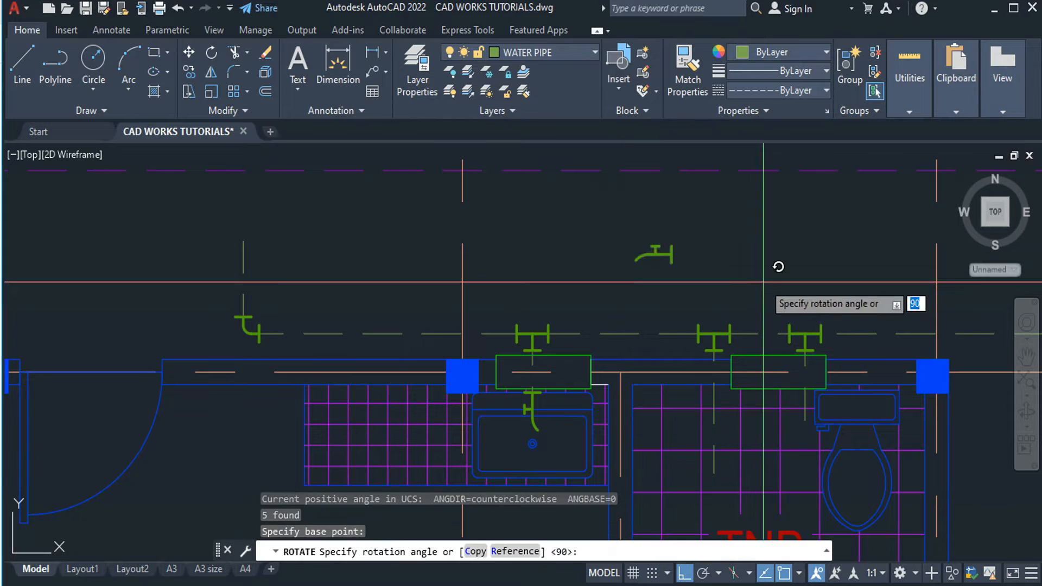
pyautogui.press('Escape')
# Copy the original horizontal tap symbol to the empty space on its left, above the sink.
pyautogui.click(689, 289)
pyautogui.write('CO')
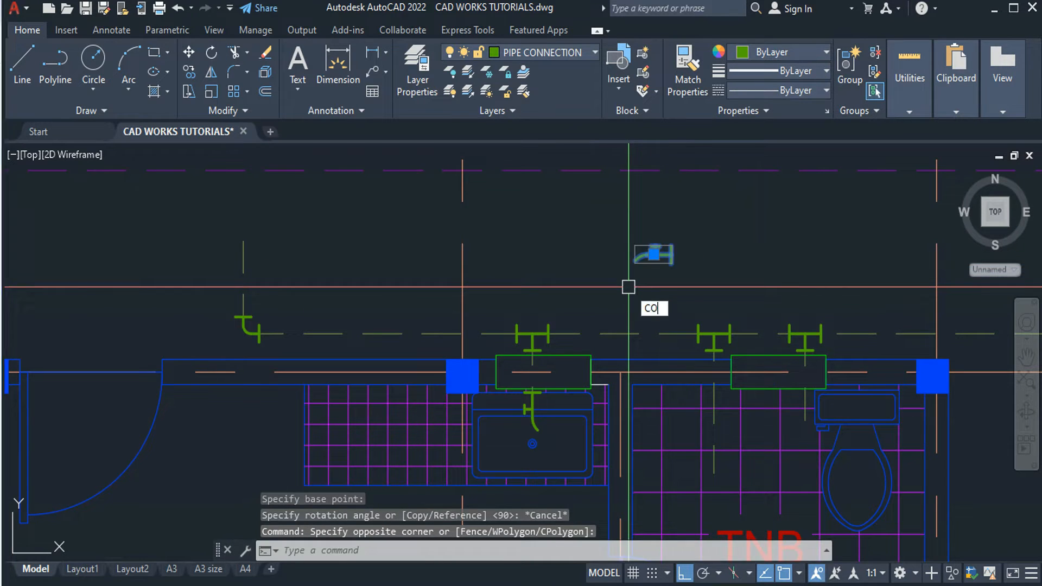
pyautogui.press('Return')
pyautogui.click(629, 286)
pyautogui.click(508, 287)
pyautogui.press('Escape')
# Rotate the new tap copy about the midpoint of its end line so the spout points up.
pyautogui.click(564, 284)
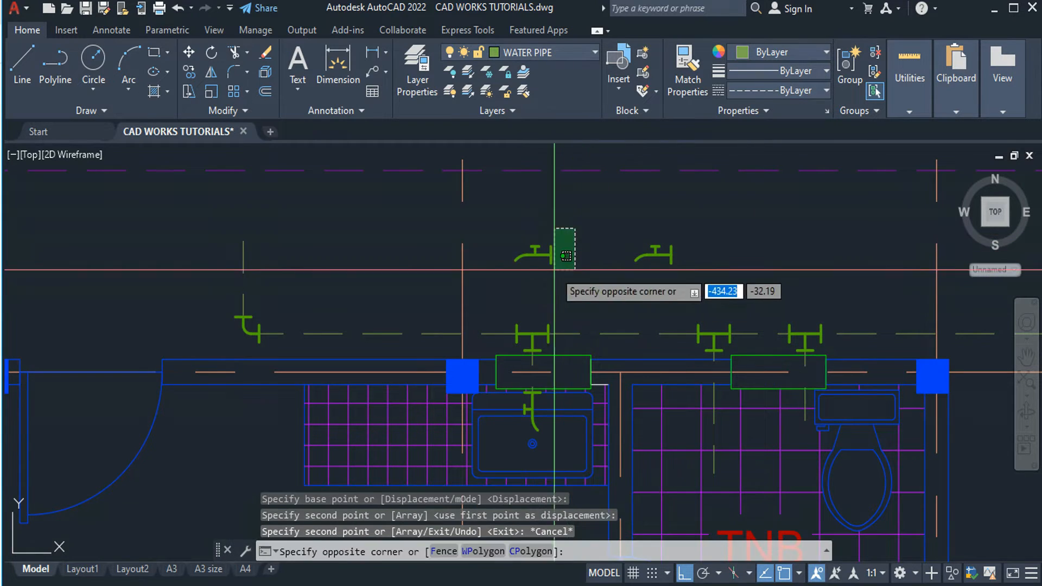
pyautogui.press('Return')
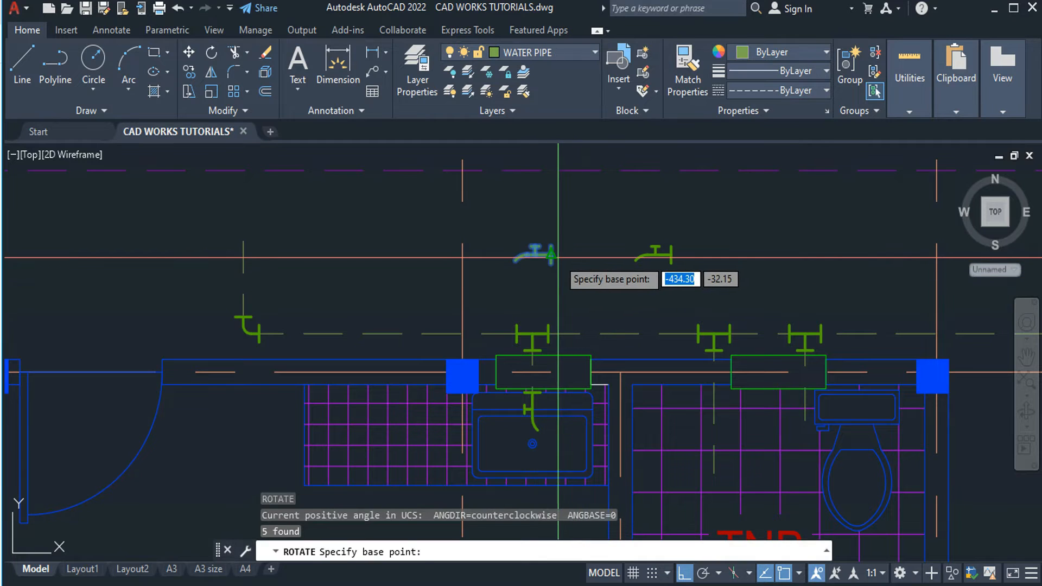
pyautogui.click(551, 253)
pyautogui.click(553, 284)
# Mirror the upward-pointing tap across a vertical line through the left end of its base, erasing the source objects.
pyautogui.click(562, 217)
pyautogui.click(548, 260)
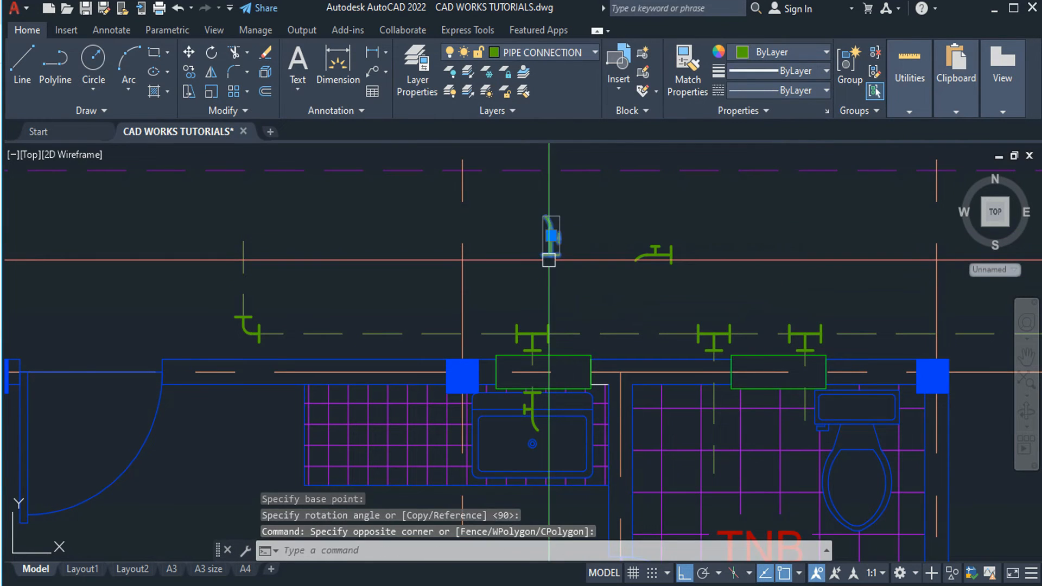
pyautogui.write('MI')
pyautogui.press('Return')
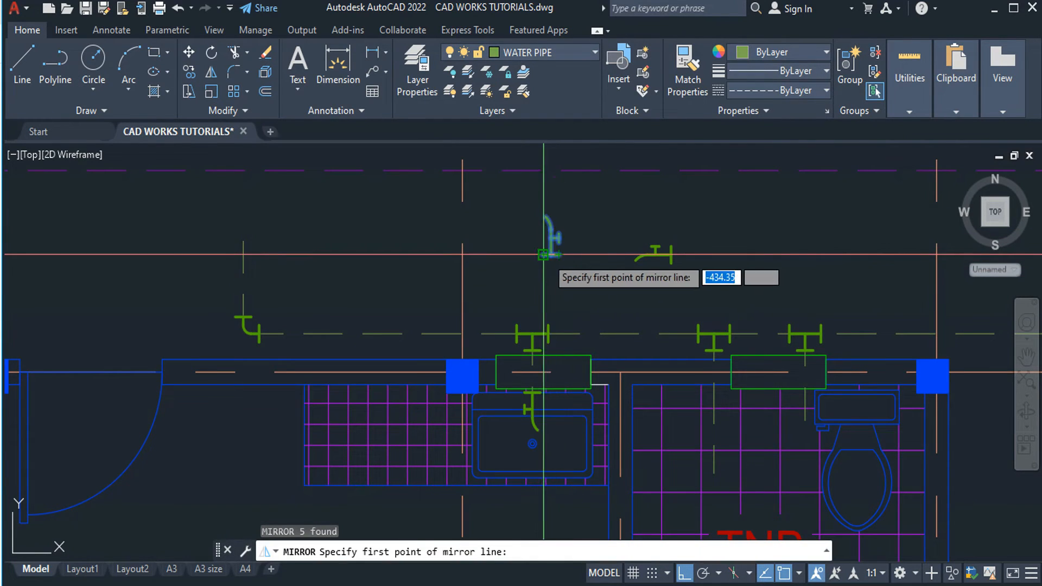
pyautogui.click(543, 254)
pyautogui.click(544, 201)
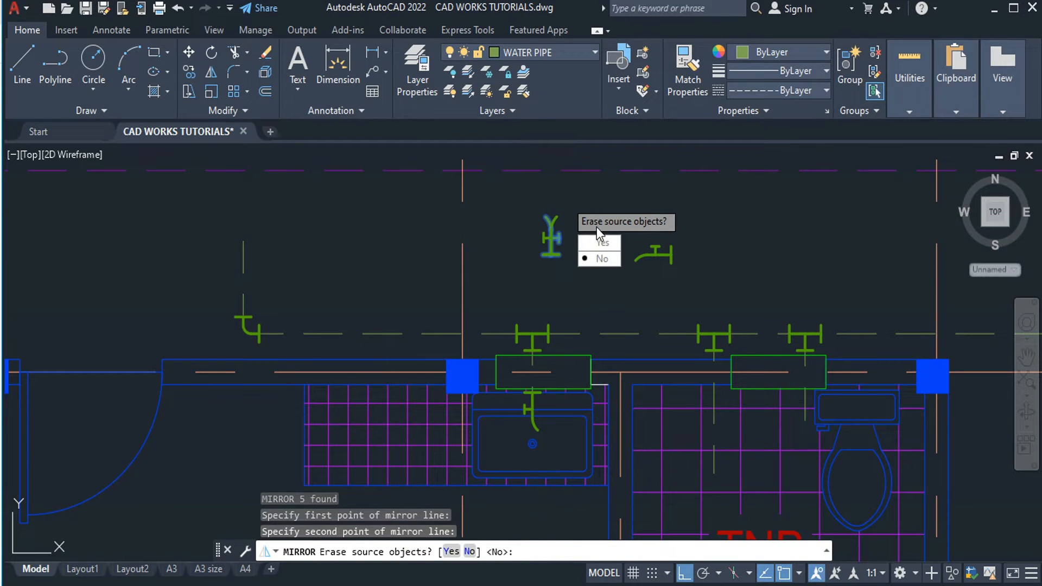
pyautogui.click(600, 242)
pyautogui.press('Escape')
# Copy the upward-pointing tap by its base midpoint to the end of the vertical pipe near the kitchen door.
pyautogui.click(574, 207)
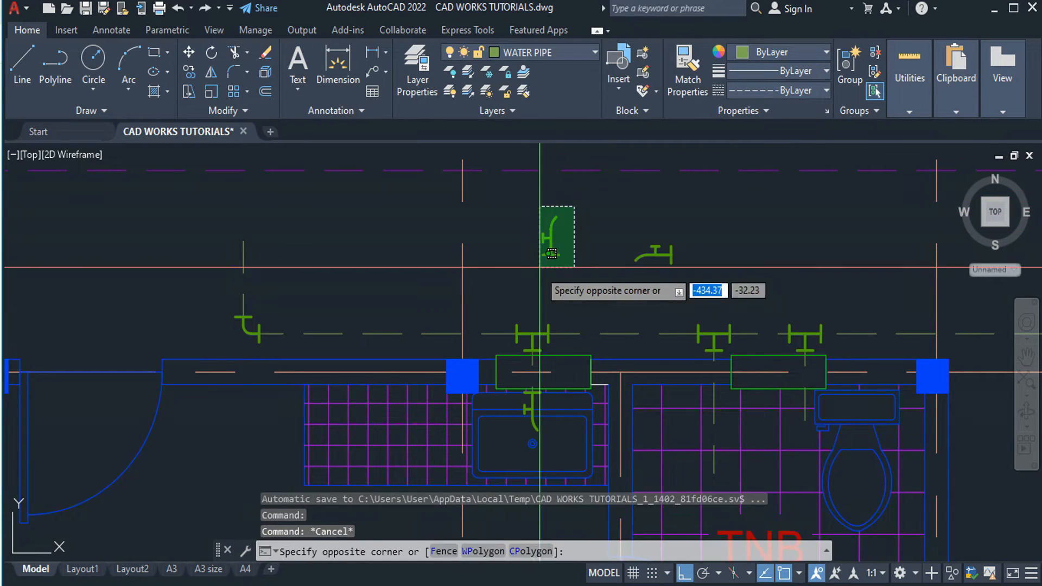
pyautogui.click(551, 254)
pyautogui.write('CO')
pyautogui.press('Return')
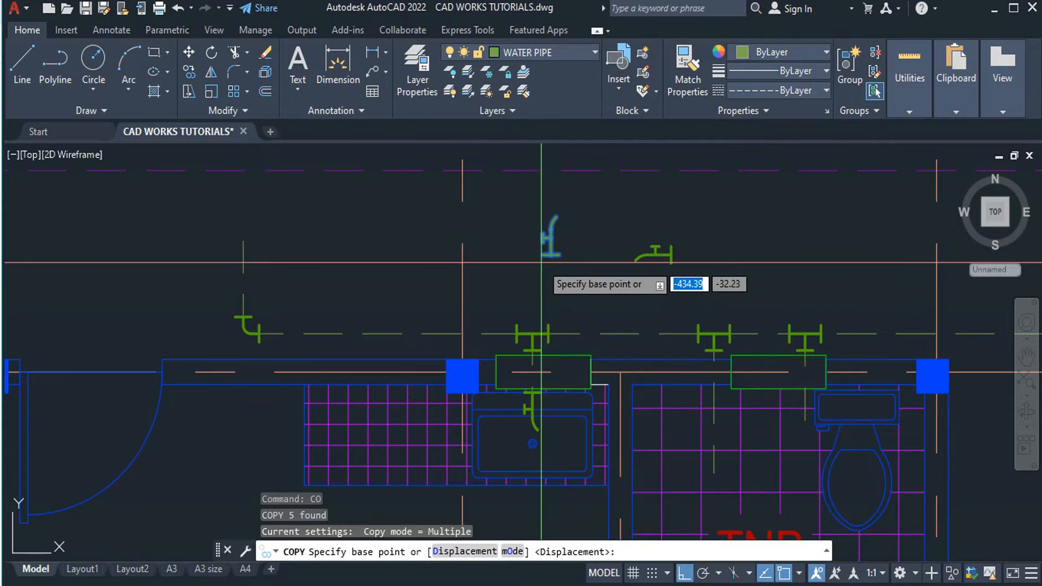
pyautogui.click(551, 255)
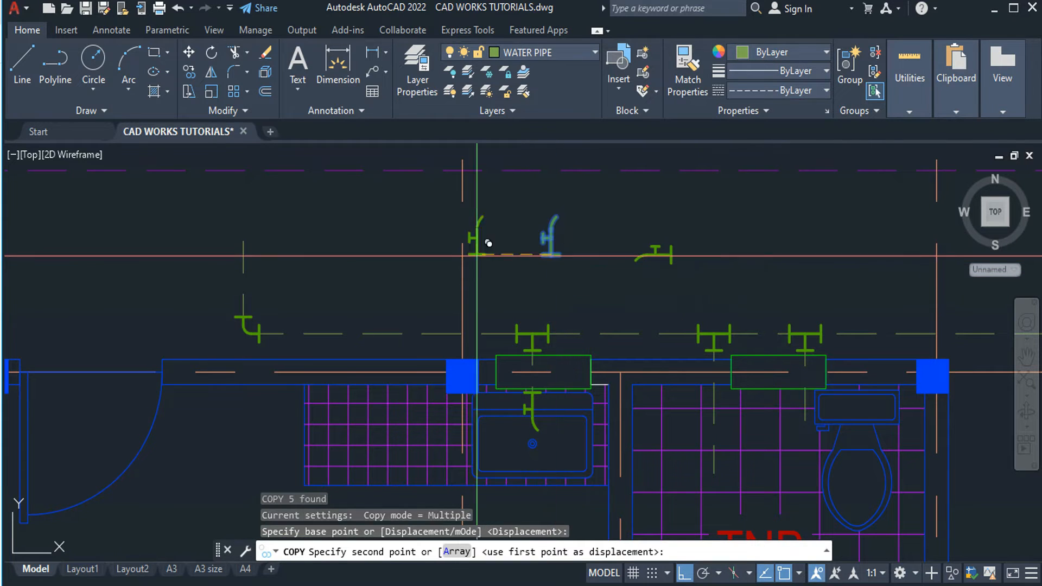
pyautogui.click(244, 253)
pyautogui.press('Escape')
pyautogui.scroll(-4, 318, 258)
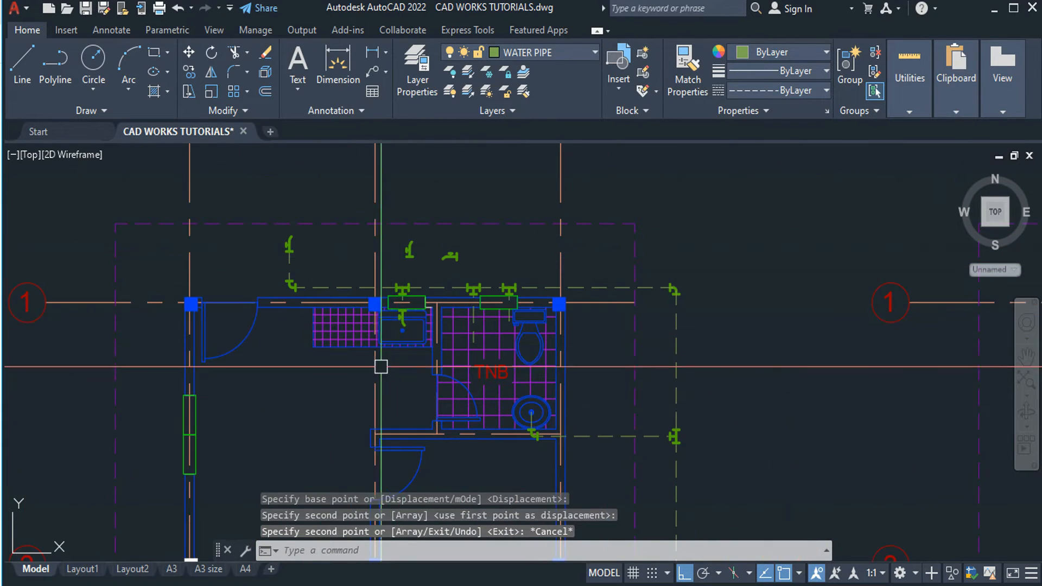
pyautogui.press('Escape')
pyautogui.press('Escape')
pyautogui.press('Escape')
pyautogui.scroll(2, 414, 266)
pyautogui.click(490, 231)
pyautogui.click(458, 270)
pyautogui.write('E')
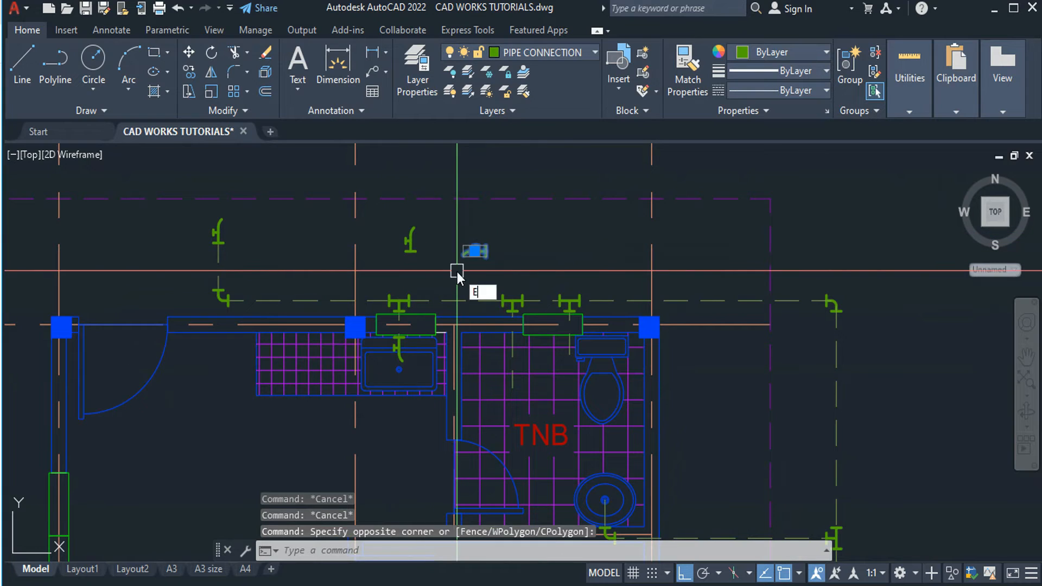
pyautogui.press('Escape')
pyautogui.click(500, 238)
pyautogui.click(472, 265)
pyautogui.write('C')
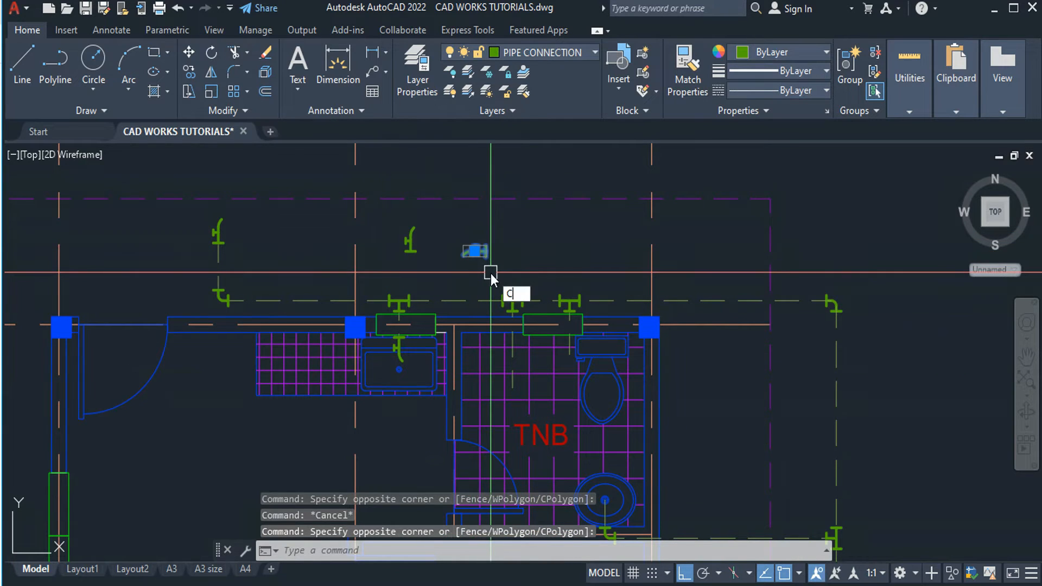
pyautogui.write('O')
pyautogui.press('Return')
pyautogui.press('Escape')
# Move the horizontal tap by the midpoint of its end line to the free end of the short branch pipe near grid line 3.
pyautogui.click(499, 234)
pyautogui.click(471, 255)
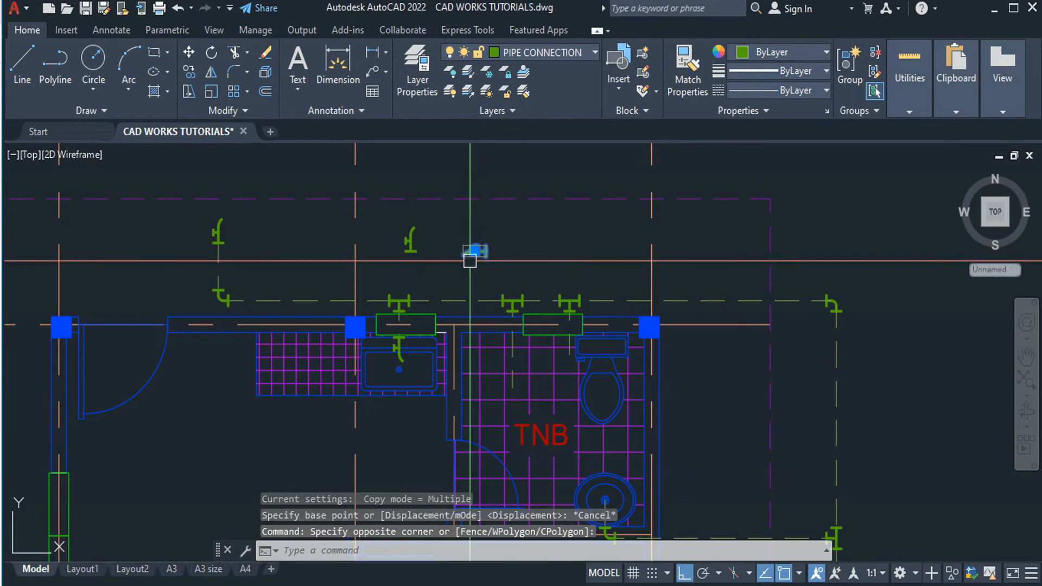
pyautogui.write('M')
pyautogui.press('Return')
pyautogui.scroll(4, 485, 261)
pyautogui.click(473, 227)
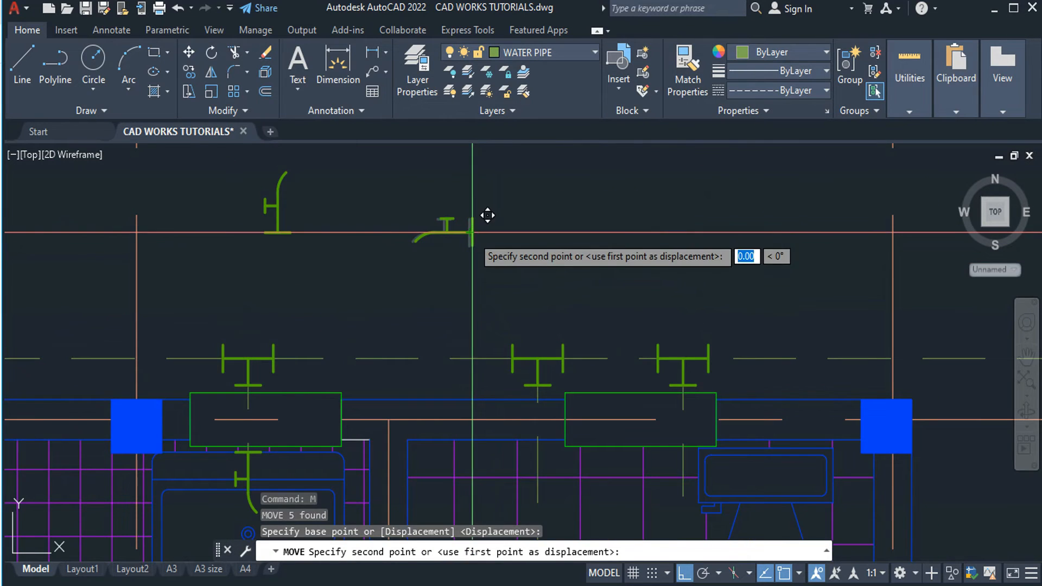
pyautogui.scroll(-6, 472, 227)
pyautogui.moveTo(565, 338); pyautogui.dragTo(504, 123, button='middle')
pyautogui.scroll(3, 609, 327)
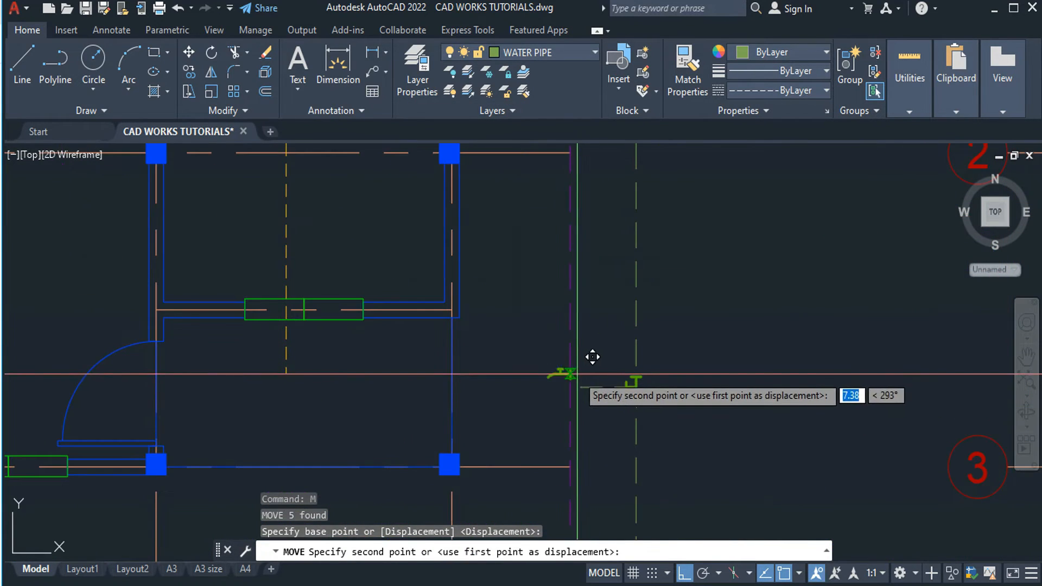
pyautogui.press('Escape')
pyautogui.scroll(-4, 725, 376)
pyautogui.press('Escape')
pyautogui.press('Escape')
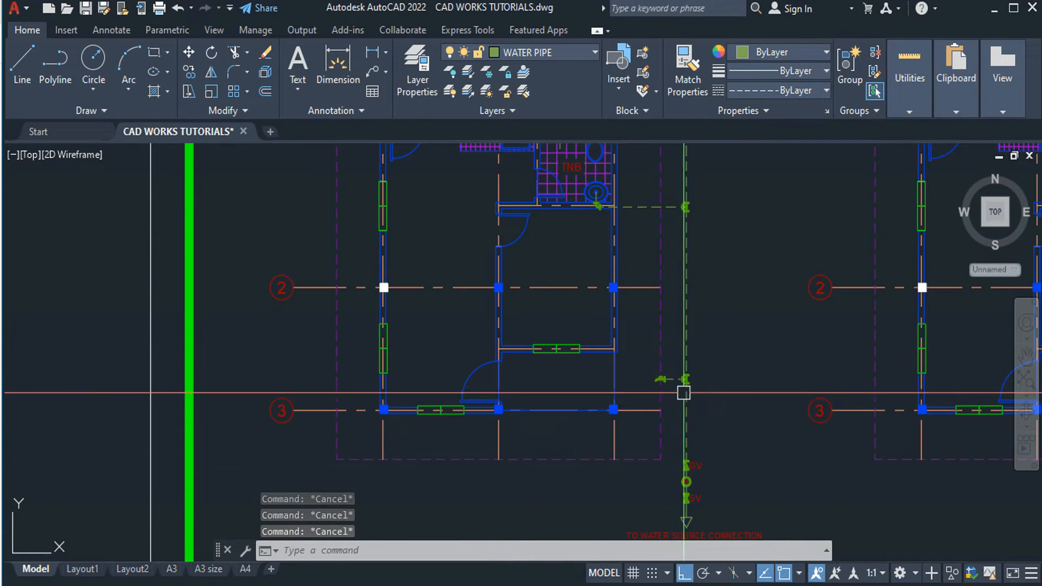
pyautogui.scroll(2, 687, 388)
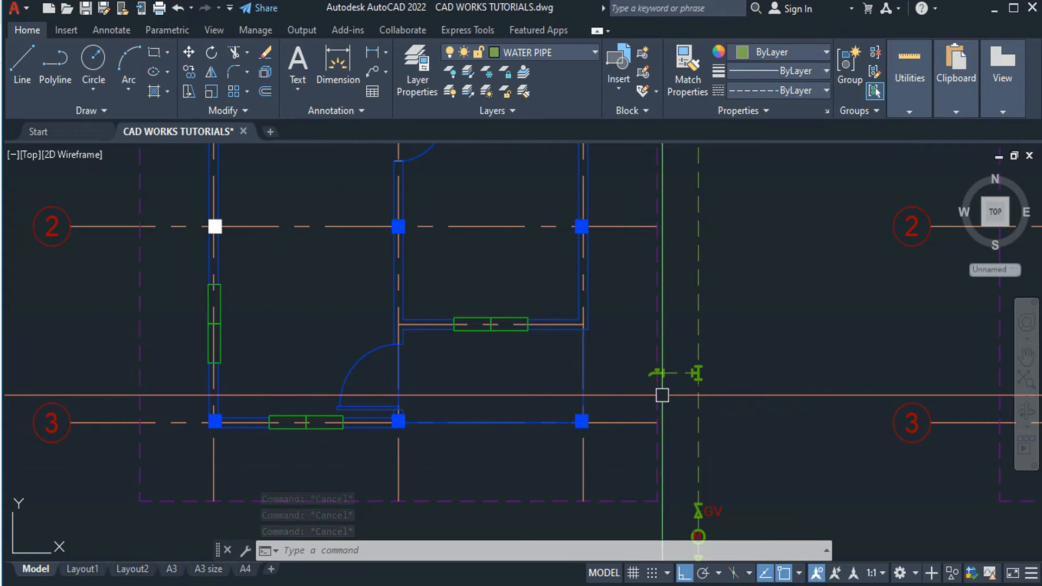
pyautogui.scroll(-2, 679, 373)
# Move the remaining upward-pointing tap by its base midpoint onto the vertical pipe inside the bathroom's round wash basin.
pyautogui.scroll(6, 593, 254)
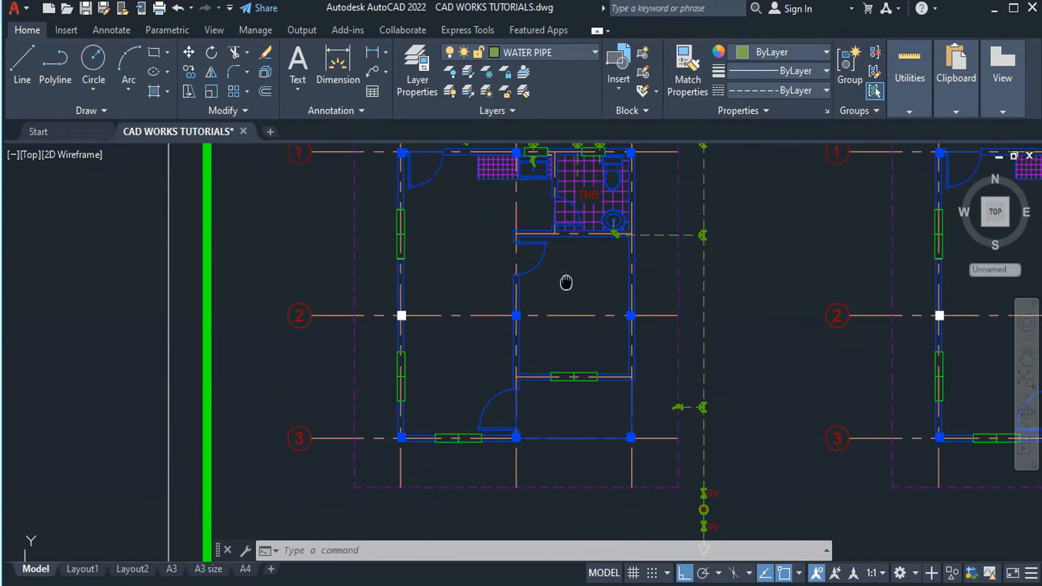
pyautogui.click(586, 283)
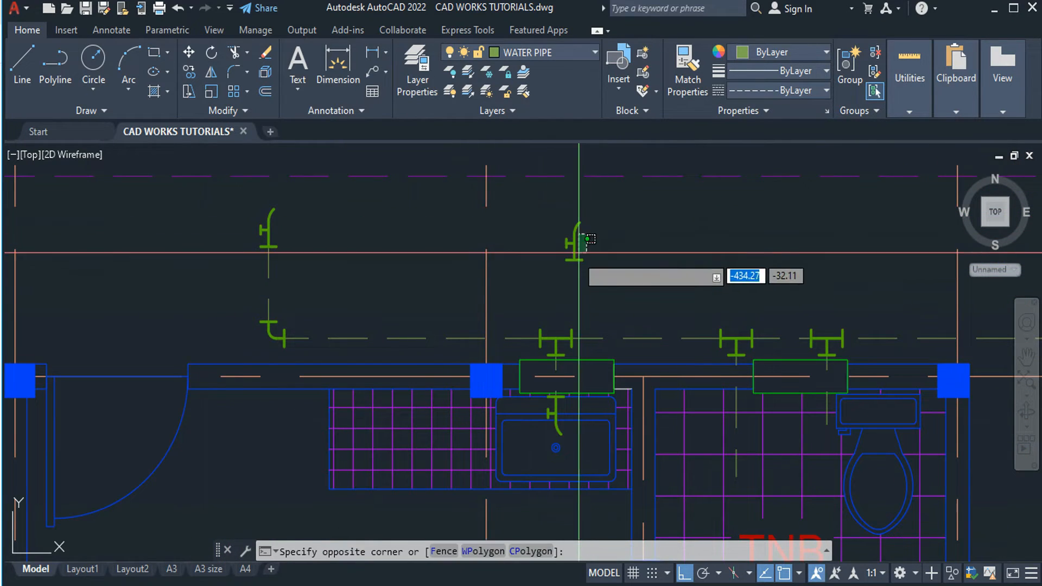
pyautogui.click(557, 261)
pyautogui.write('m')
pyautogui.press('Return')
pyautogui.scroll(4, 557, 261)
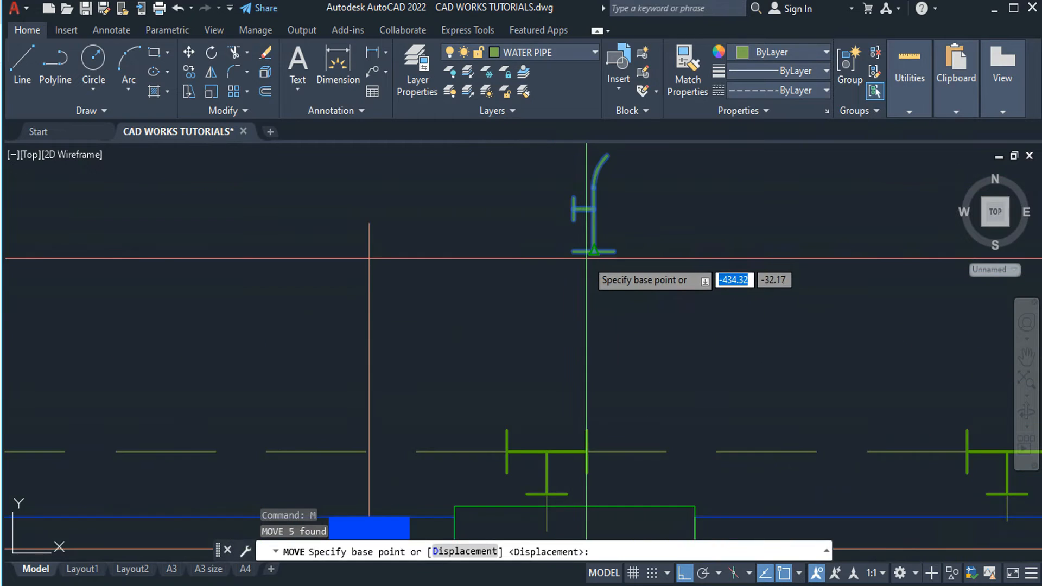
pyautogui.click(573, 261)
pyautogui.moveTo(665, 390); pyautogui.dragTo(499, 85, button='middle')
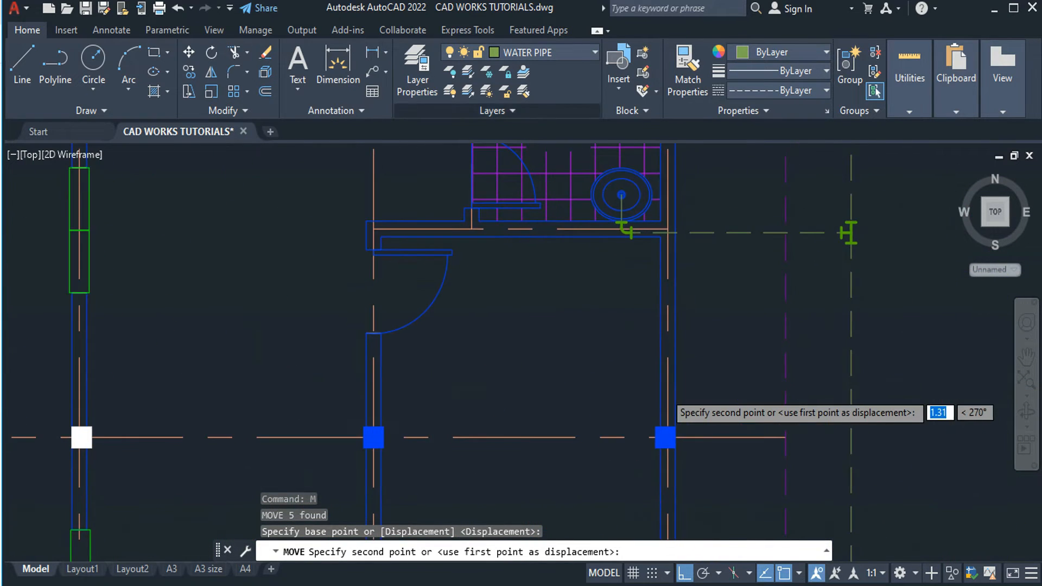
pyautogui.scroll(2, 611, 161)
pyautogui.scroll(2, 643, 267)
pyautogui.press('Escape')
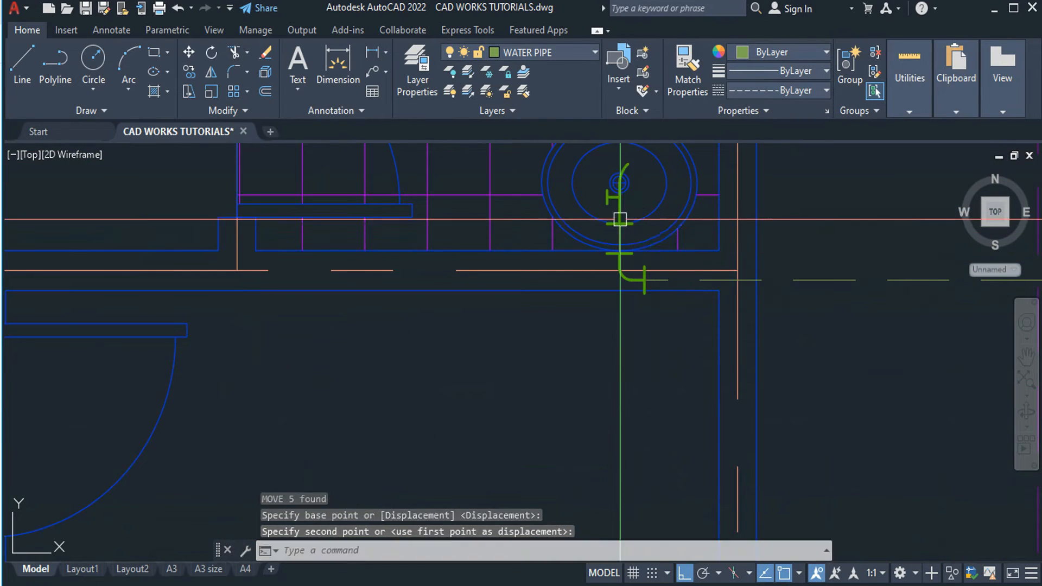
pyautogui.scroll(-2, 667, 283)
pyautogui.press('Escape')
pyautogui.press('Escape')
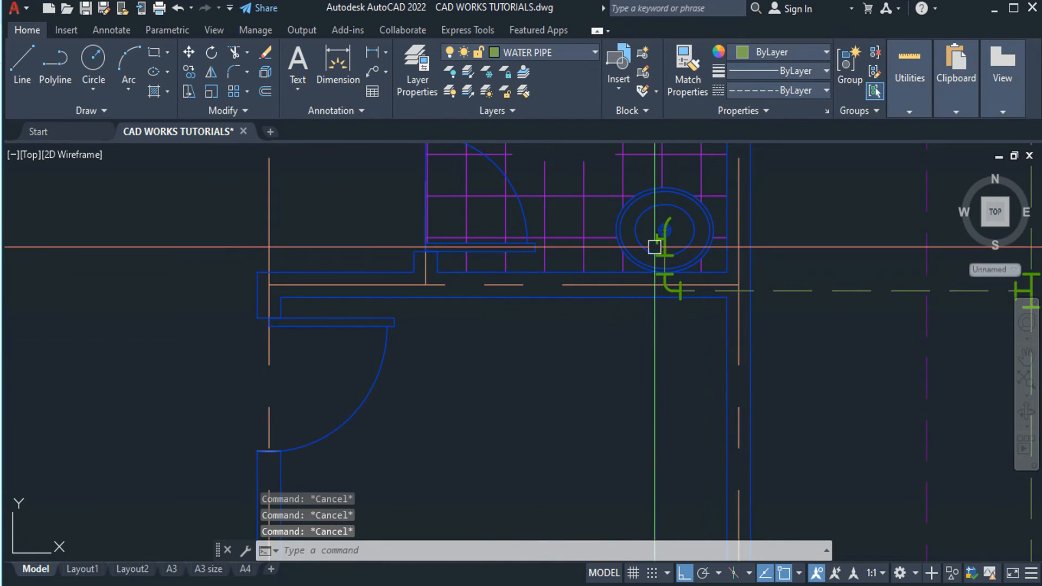
# Draw a 0.1 by 0.2 upright rectangle in the empty space above the bathroom.
pyautogui.scroll(-4, 569, 260)
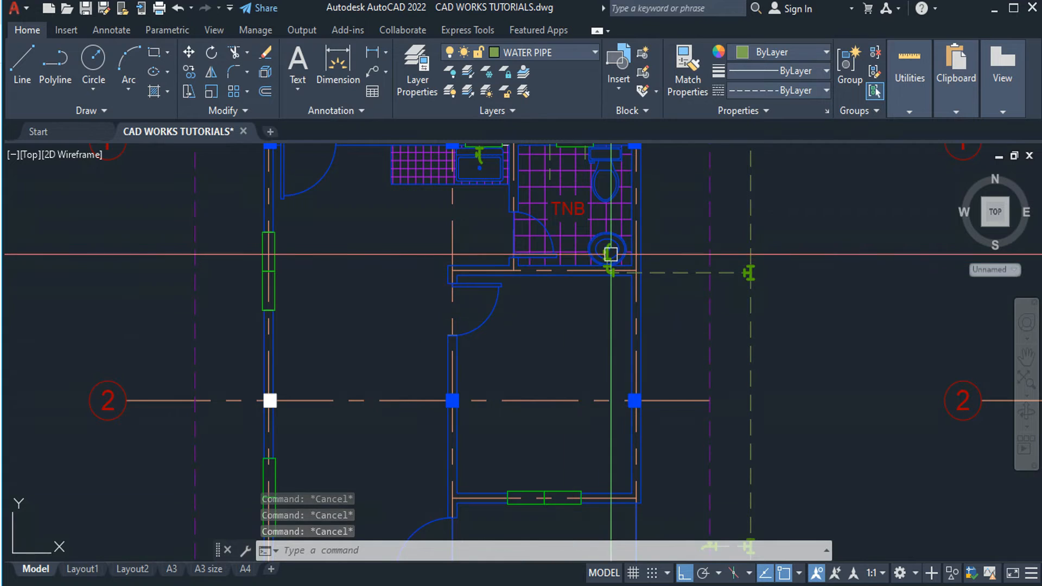
pyautogui.scroll(-1, 609, 281)
pyautogui.scroll(3, 559, 319)
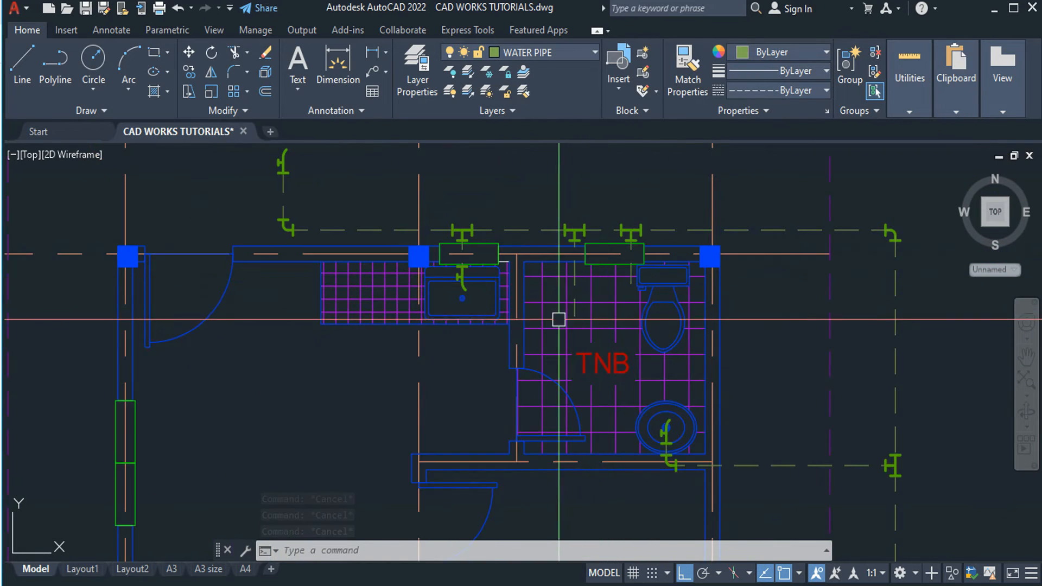
pyautogui.scroll(2, 599, 289)
pyautogui.moveTo(619, 289); pyautogui.dragTo(633, 440, button='middle')
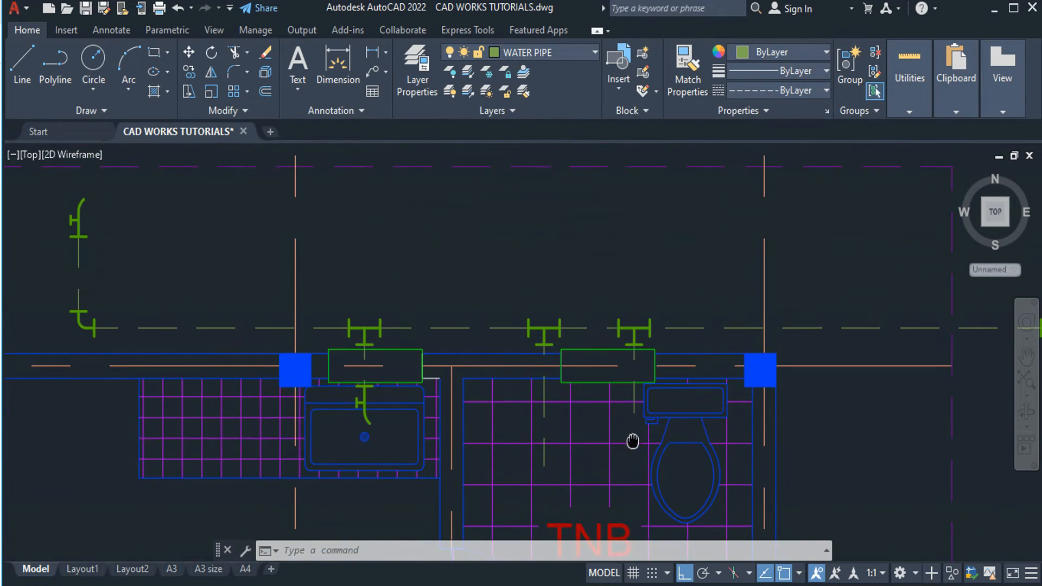
pyautogui.write('REC')
pyautogui.press('Return')
pyautogui.click(579, 186)
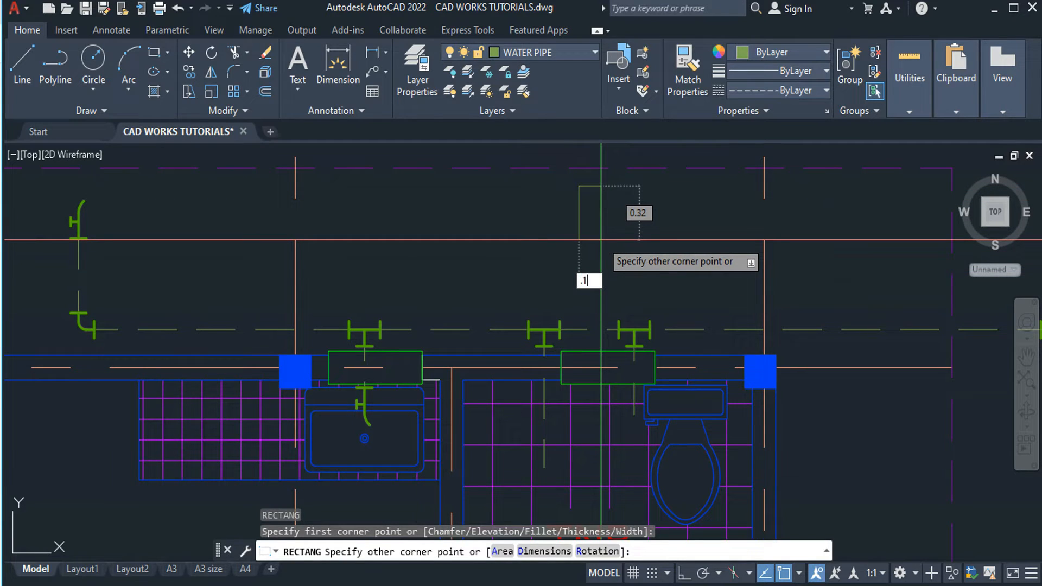
pyautogui.write('.1')
pyautogui.press('Tab')
pyautogui.write('.2')
pyautogui.press('Return')
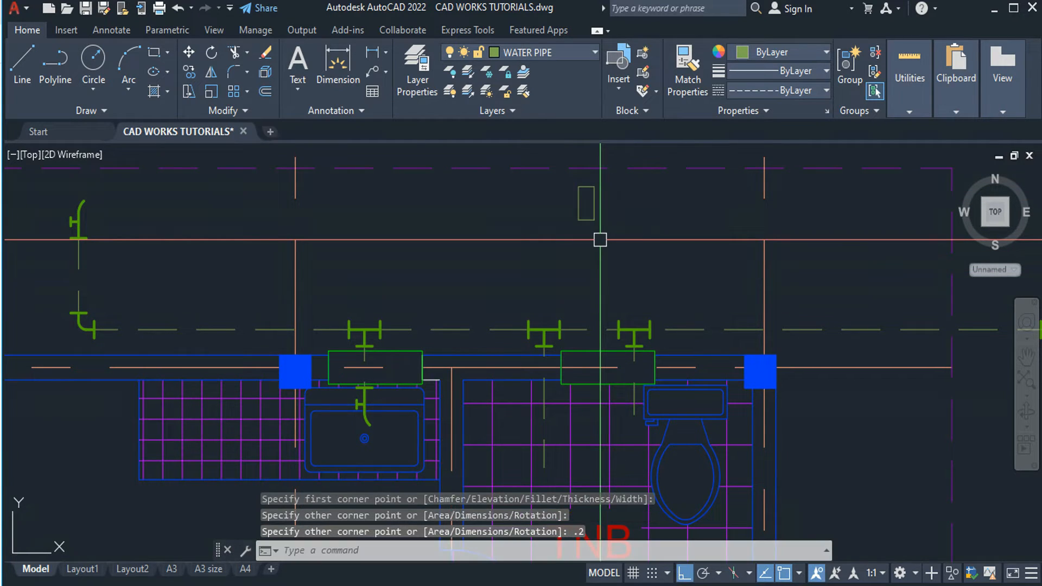
# Draw both diagonals of the small rectangle as lines between its opposite corners.
pyautogui.write('L')
pyautogui.press('Return')
pyautogui.scroll(2, 573, 198)
pyautogui.click(593, 219)
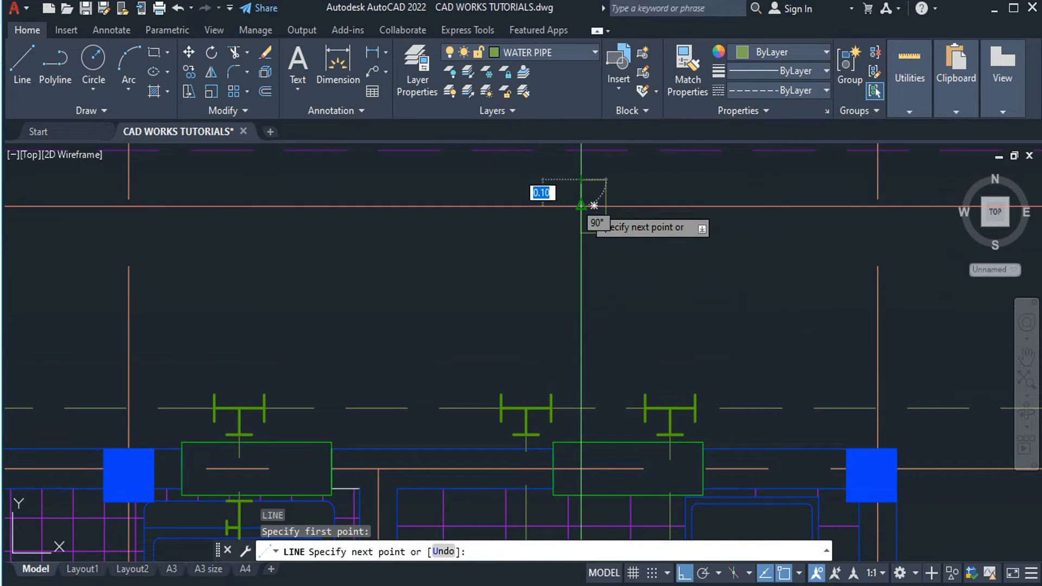
pyautogui.press('Escape')
pyautogui.press('Return')
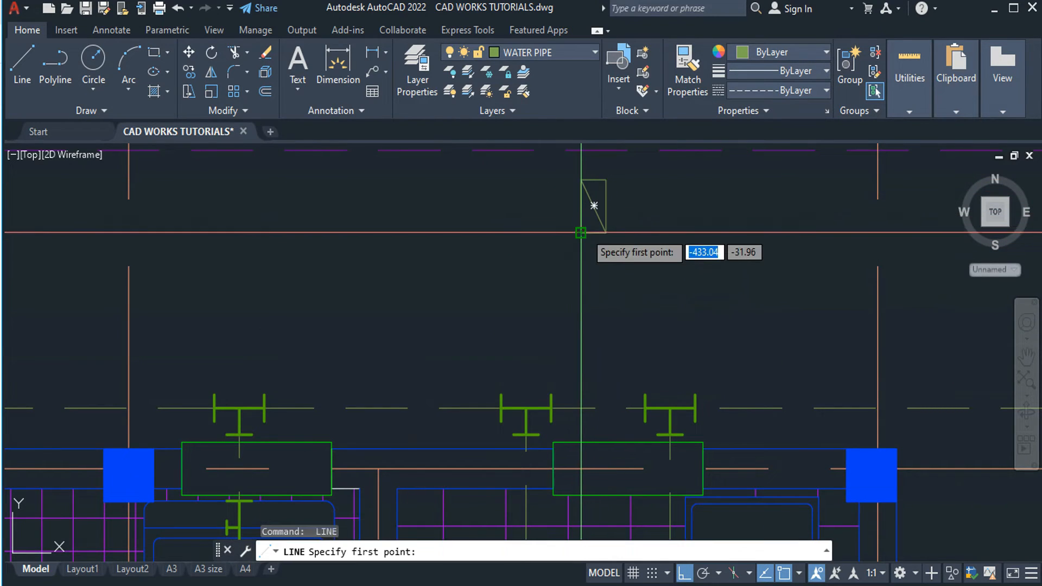
pyautogui.click(582, 233)
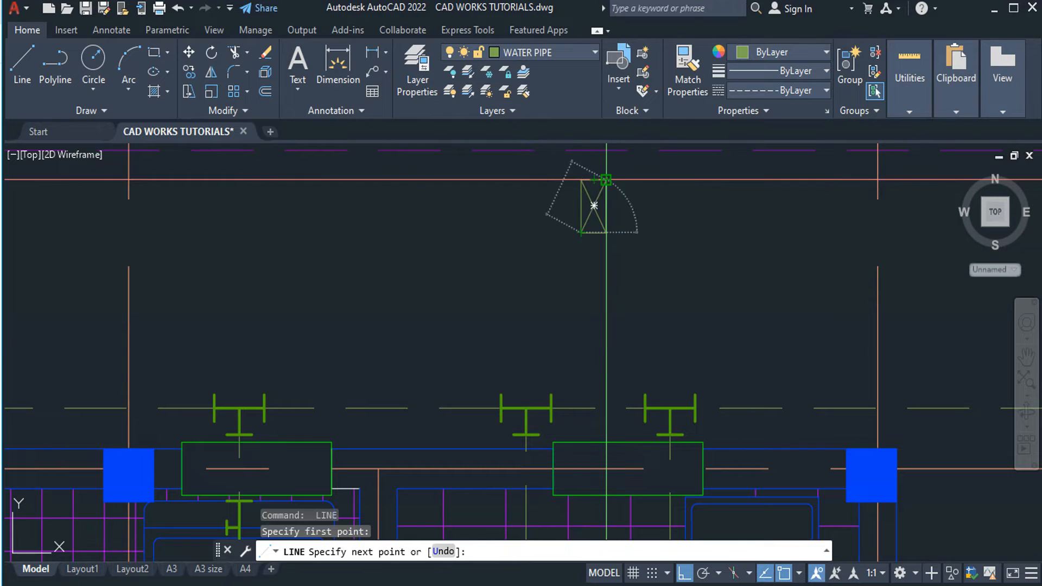
pyautogui.click(606, 180)
pyautogui.press('Escape')
# Trim away the rectangle's two vertical sides to leave an hourglass-shaped valve symbol.
pyautogui.scroll(3, 601, 205)
pyautogui.write('tr')
pyautogui.press('Return')
pyautogui.click(553, 207)
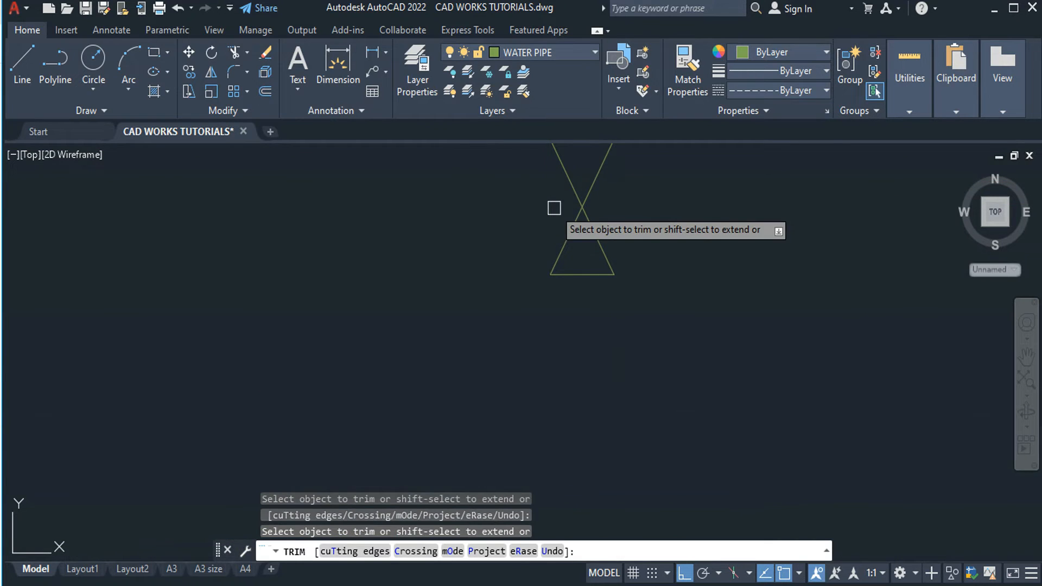
pyautogui.press('Escape')
# Draw a 0.1 vertical line downward from the midpoint of the hourglass's bottom edge.
pyautogui.scroll(-2, 613, 287)
pyautogui.press('Return')
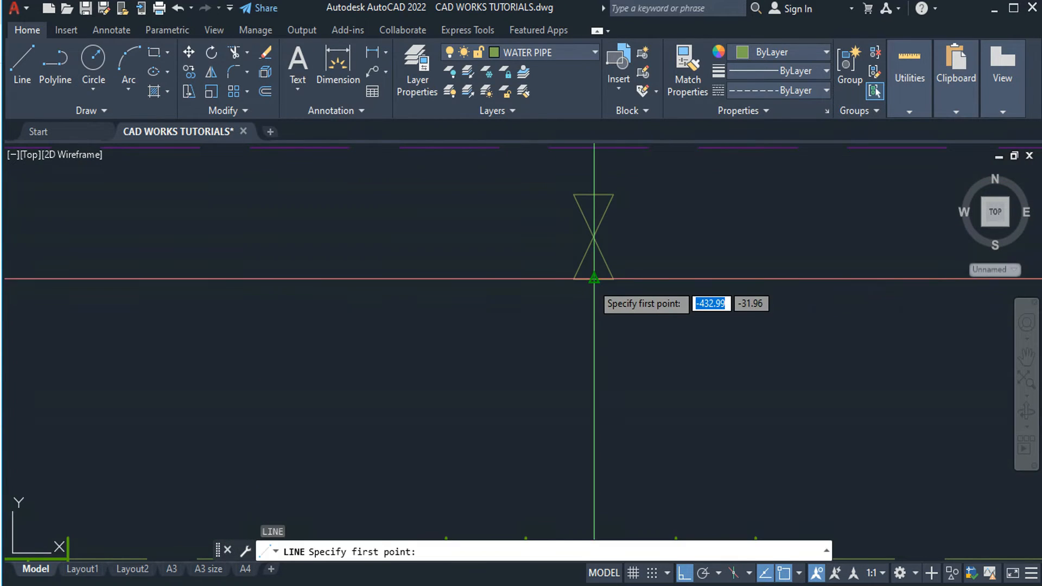
pyautogui.click(593, 279)
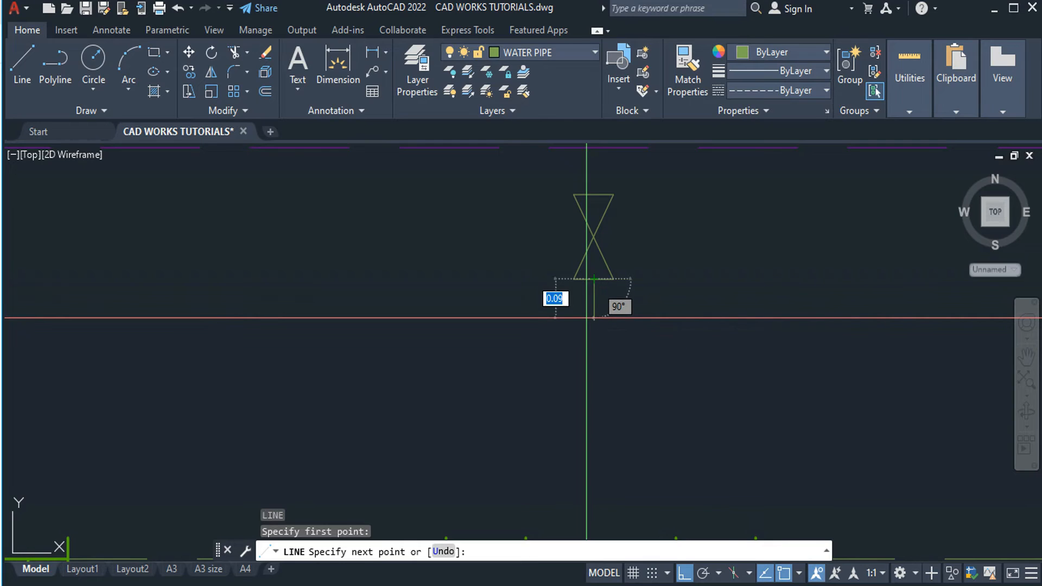
pyautogui.click(587, 319)
pyautogui.press('Escape')
# Draw a 0.1 horizontal line in the empty space below the valve symbol.
pyautogui.press('Return')
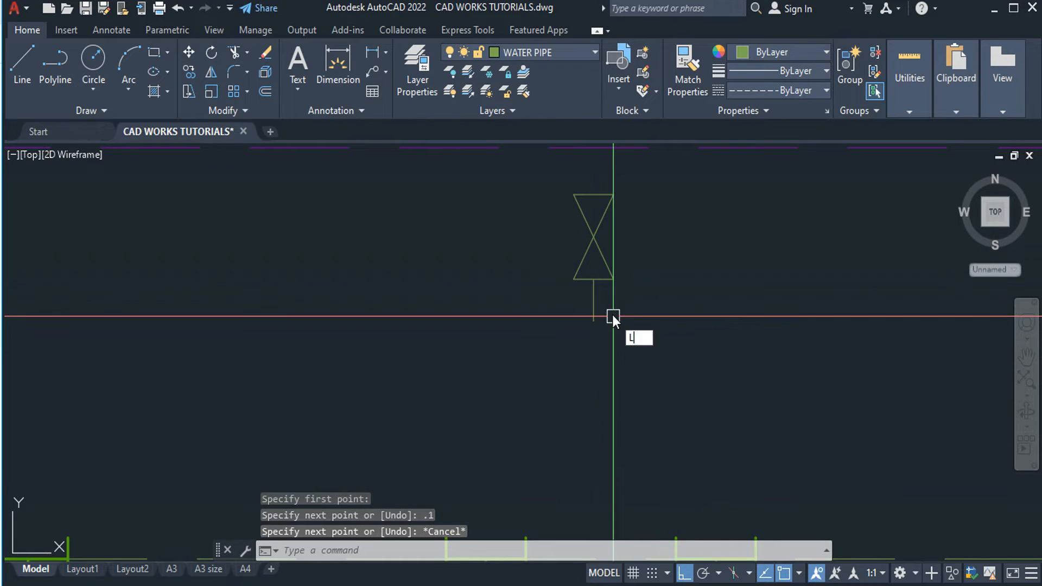
pyautogui.click(574, 343)
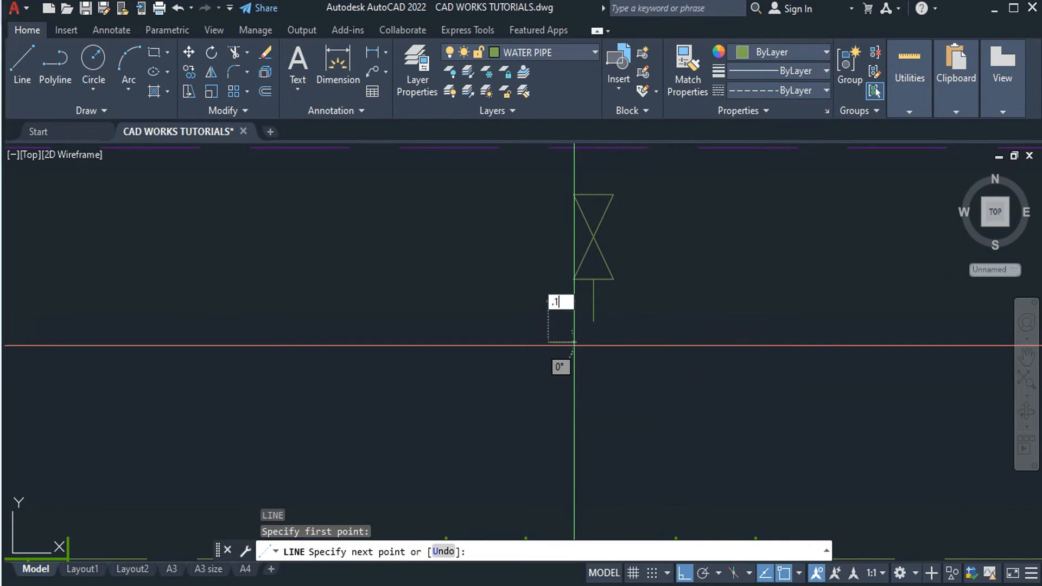
pyautogui.write('.1')
pyautogui.press('Return')
pyautogui.press('Escape')
# Move the short horizontal line by its midpoint to the lower end of the valve symbol's stem.
pyautogui.click(567, 343)
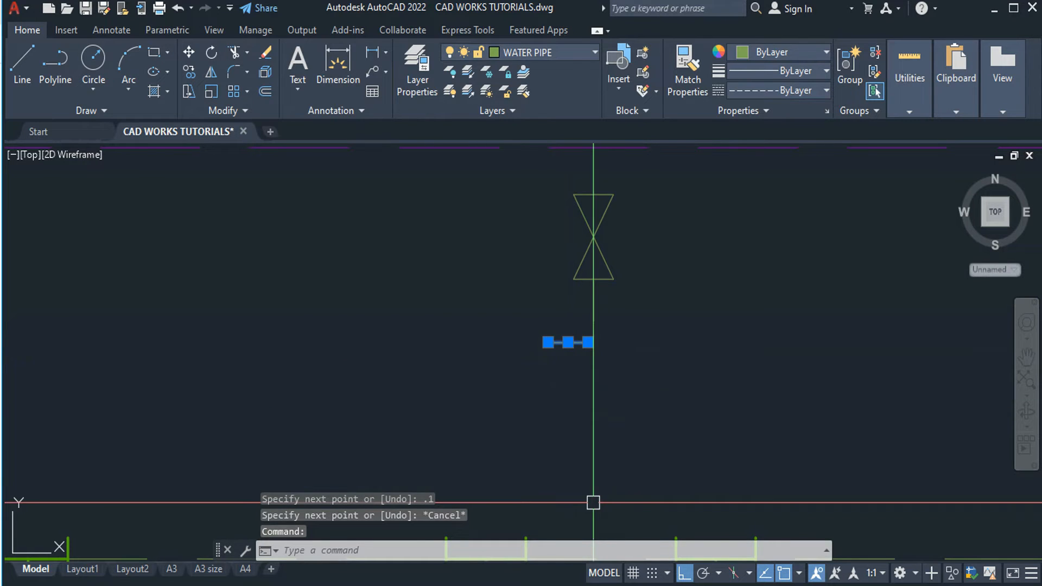
pyautogui.write('m')
pyautogui.press('Return')
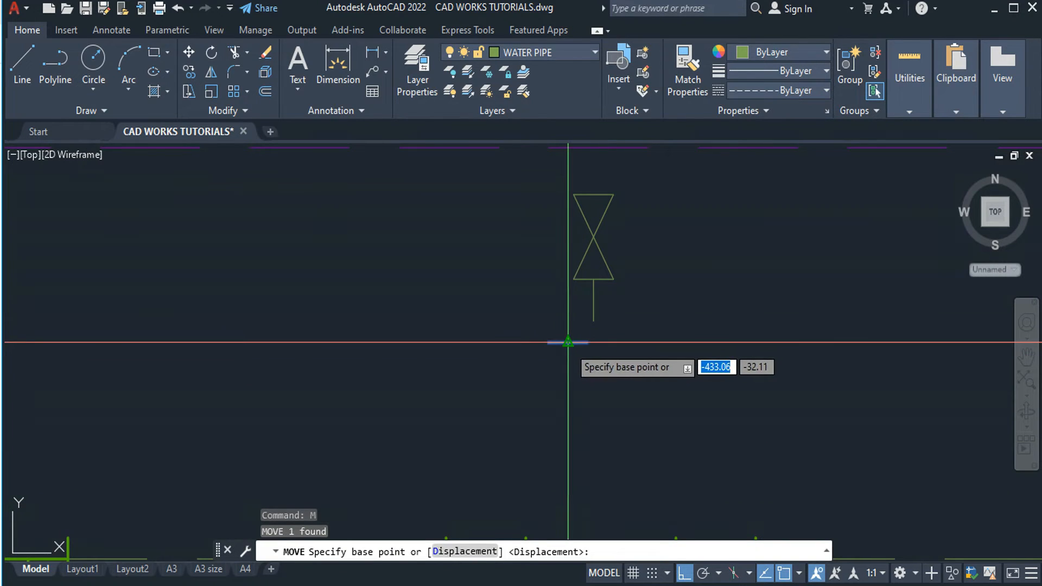
pyautogui.click(568, 343)
pyautogui.click(593, 321)
pyautogui.press('Escape')
pyautogui.click(545, 180)
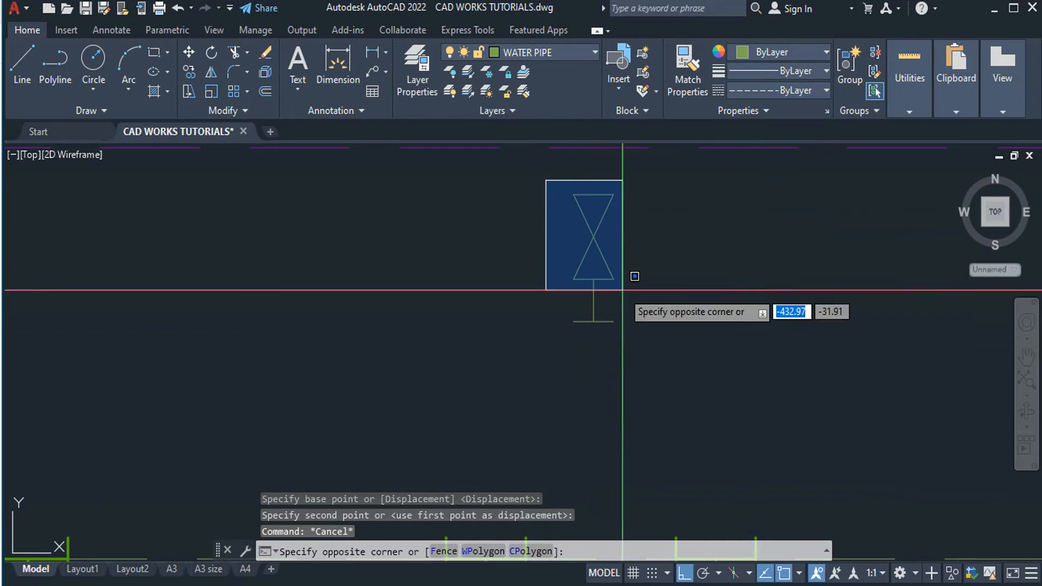
pyautogui.click(622, 289)
pyautogui.scroll(-3, 661, 342)
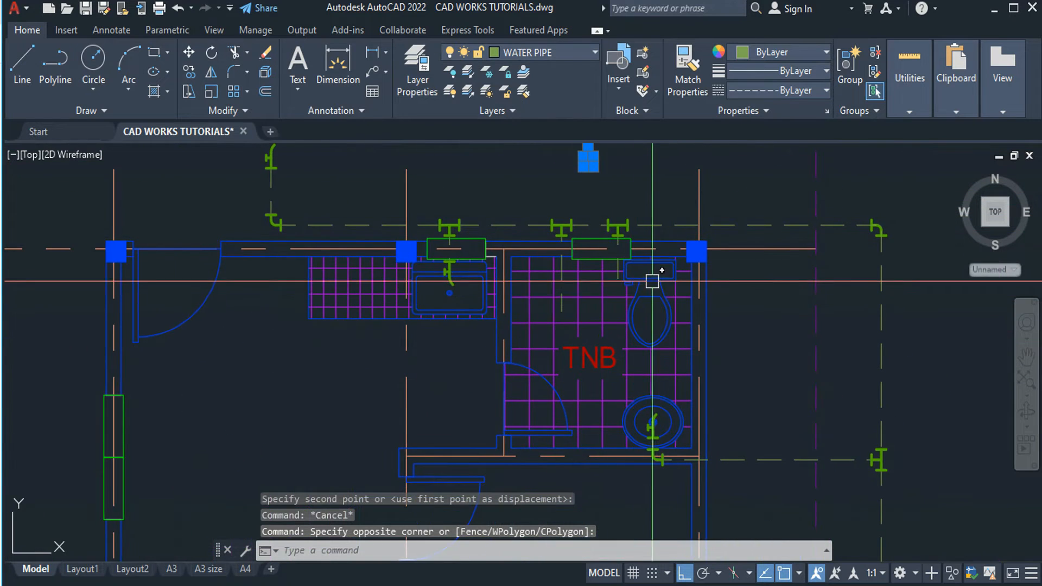
pyautogui.moveTo(653, 281); pyautogui.dragTo(651, 395, button='middle')
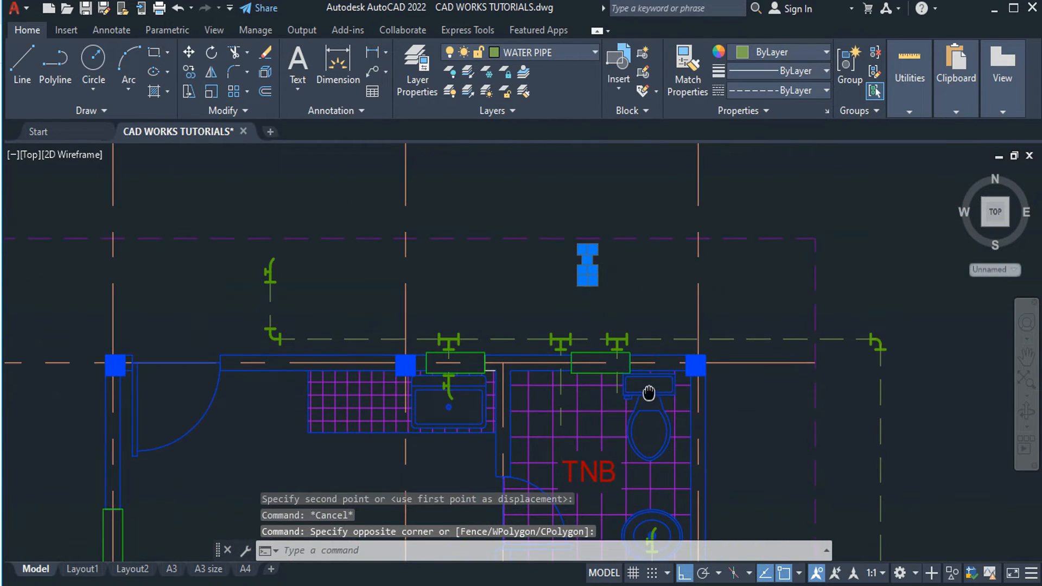
pyautogui.click(580, 51)
pyautogui.click(572, 429)
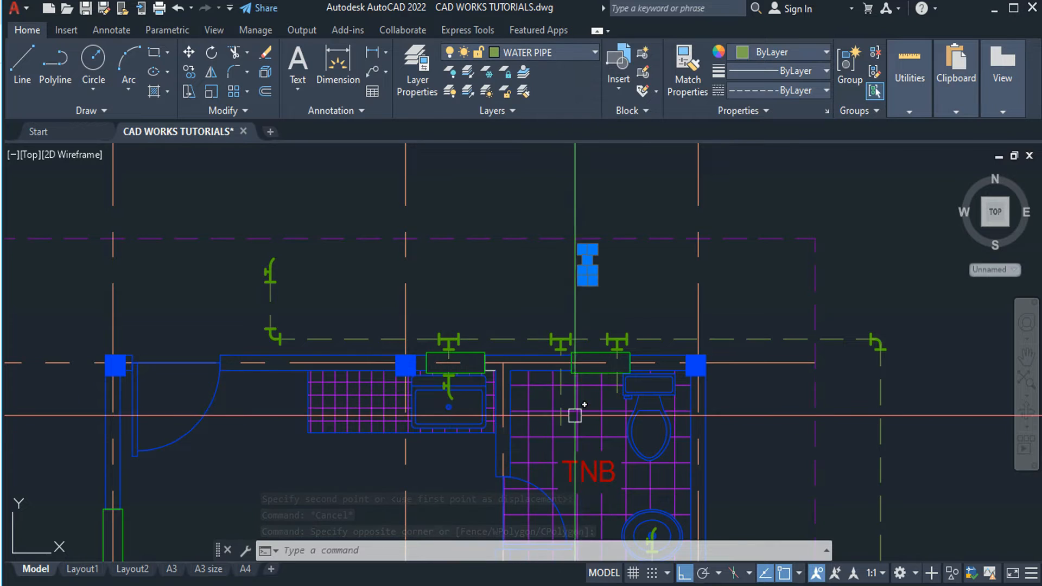
pyautogui.press('Escape')
# Assign all parts of the valve symbol, including its stem and base line, to the PIPE CONNECTION layer.
pyautogui.scroll(2, 571, 294)
pyautogui.click(623, 215)
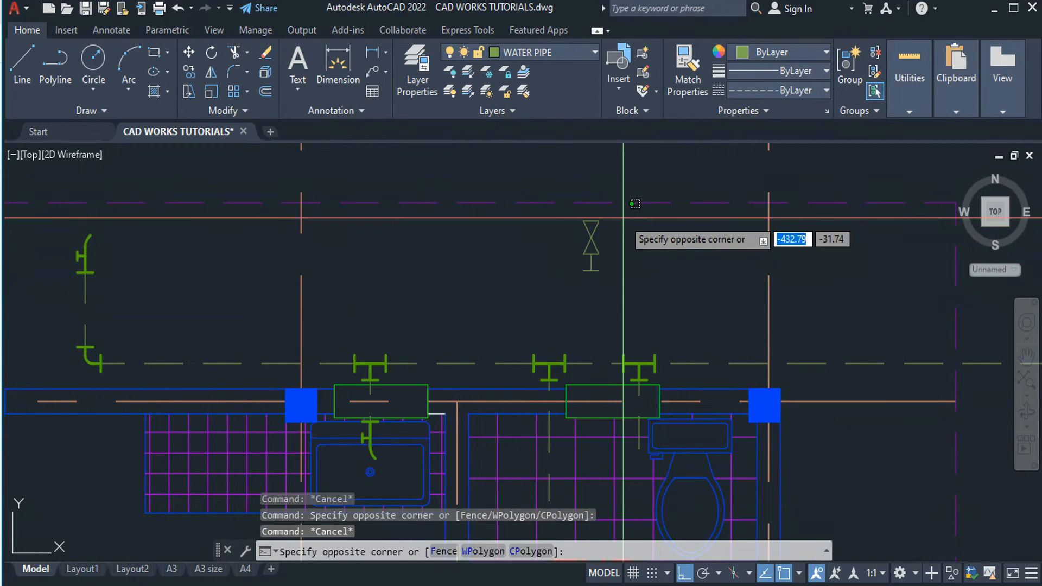
pyautogui.click(580, 276)
pyautogui.click(559, 53)
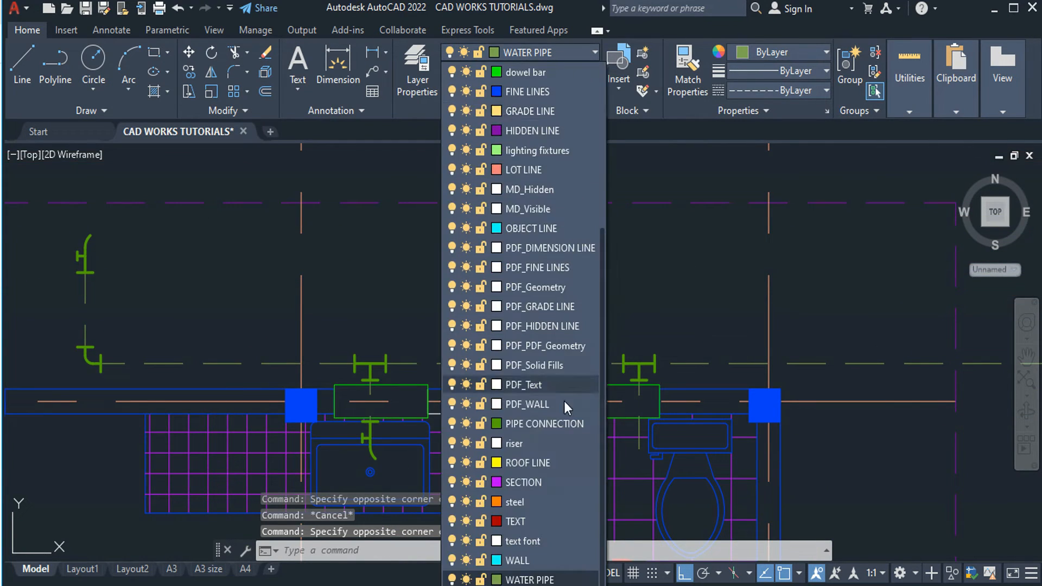
pyautogui.click(560, 425)
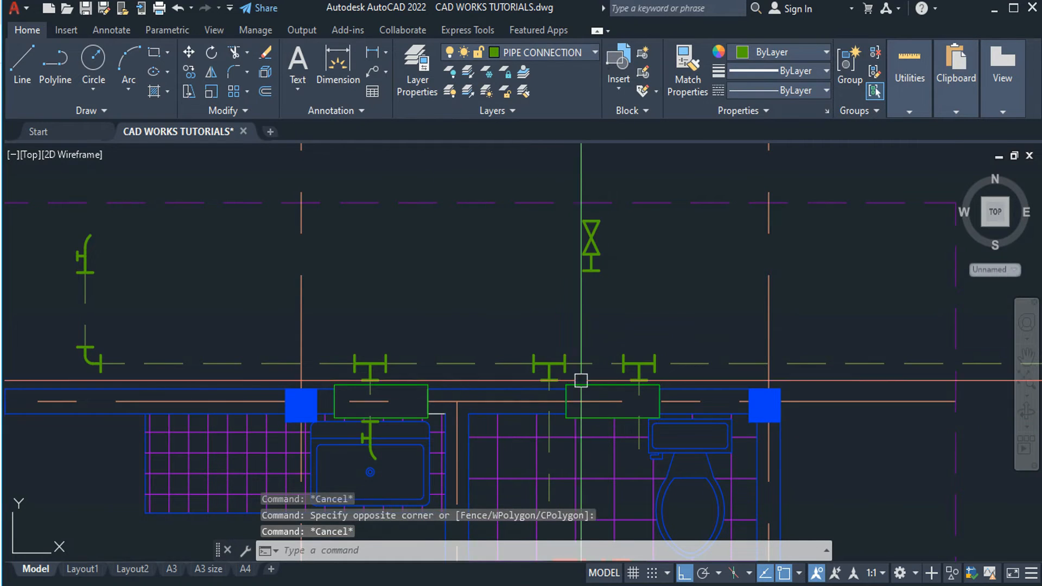
pyautogui.press('Escape')
# Group all the lines of the valve symbol into one object.
pyautogui.click(626, 209)
pyautogui.click(571, 298)
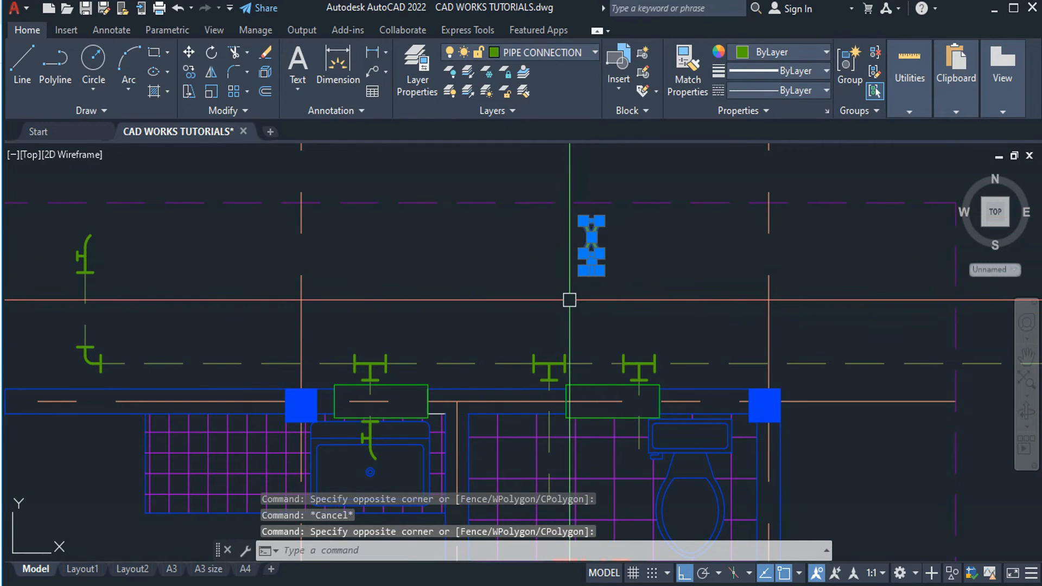
pyautogui.press('Return')
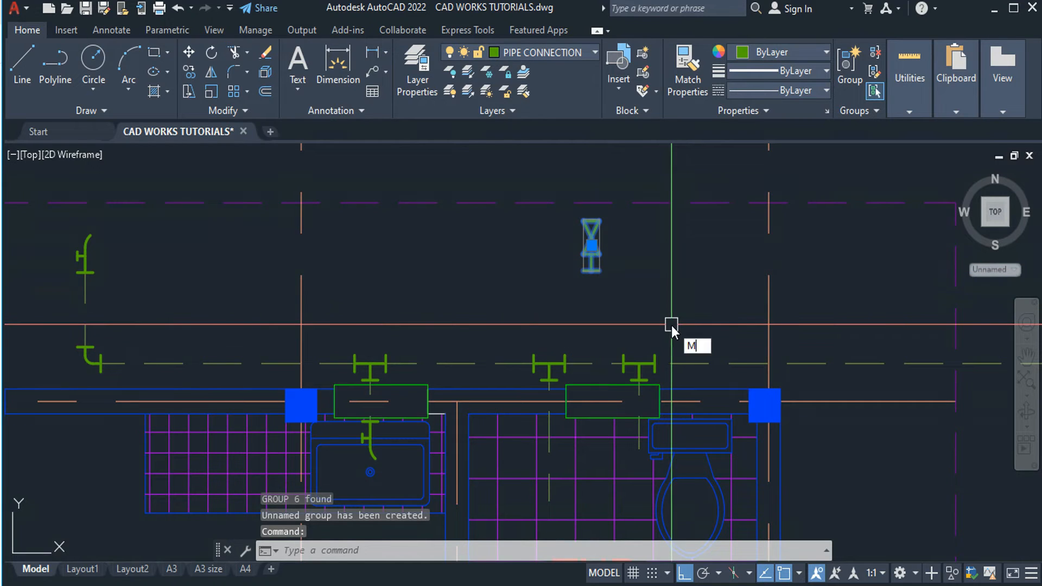
# Move the grouped valve symbol by the midpoint of its top edge to the lower end of the water pipe beside the toilet.
pyautogui.write('M')
pyautogui.press('Return')
pyautogui.scroll(5, 601, 209)
pyautogui.click(576, 216)
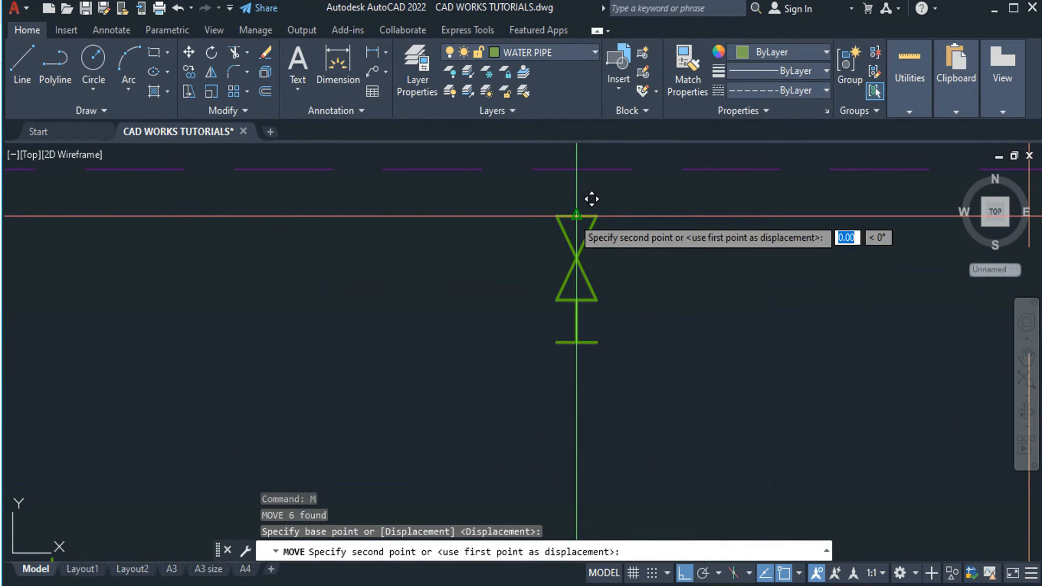
pyautogui.scroll(-4, 576, 216)
pyautogui.scroll(2, 627, 446)
pyautogui.click(624, 441)
pyautogui.press('Escape')
pyautogui.moveTo(685, 493); pyautogui.dragTo(672, 349, button='middle')
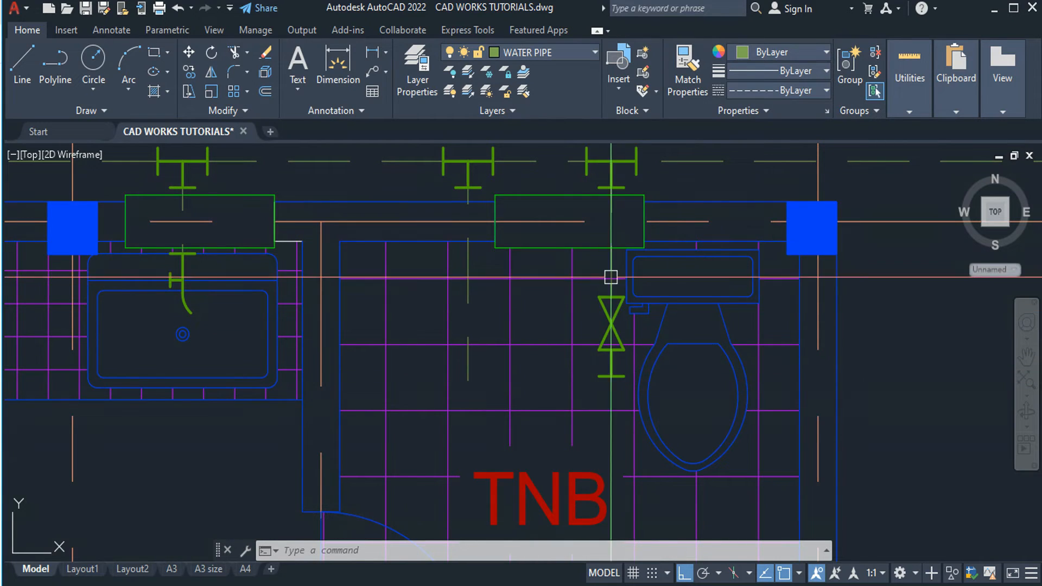
# Examine the water pipe runs and fittings across the floor plan, including the bathroom's valve and remaining open pipe end.
pyautogui.scroll(-4, 691, 282)
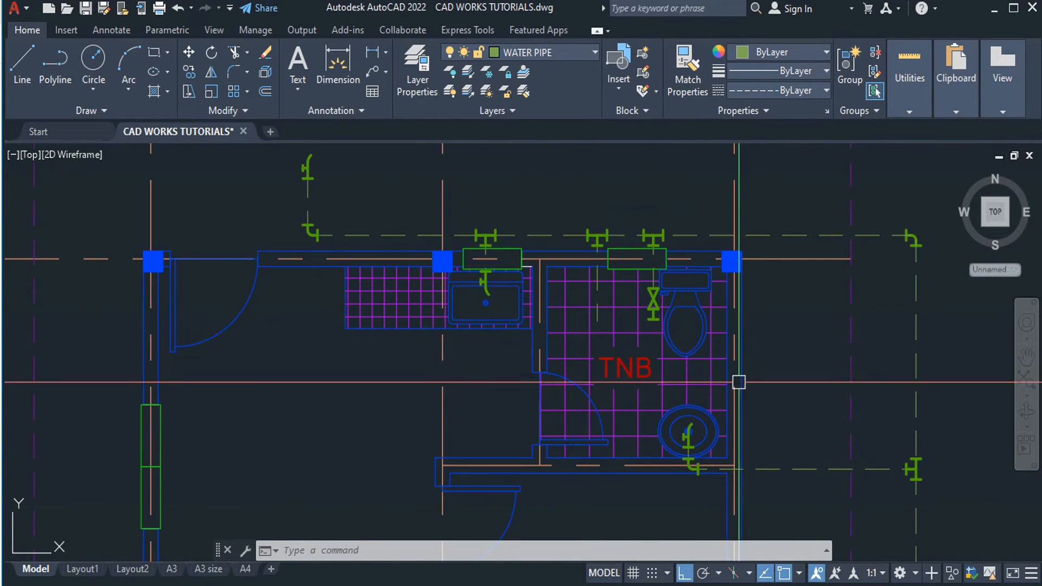
pyautogui.moveTo(740, 381); pyautogui.dragTo(670, 288, button='middle')
pyautogui.scroll(-7, 671, 320)
pyautogui.scroll(5, 724, 260)
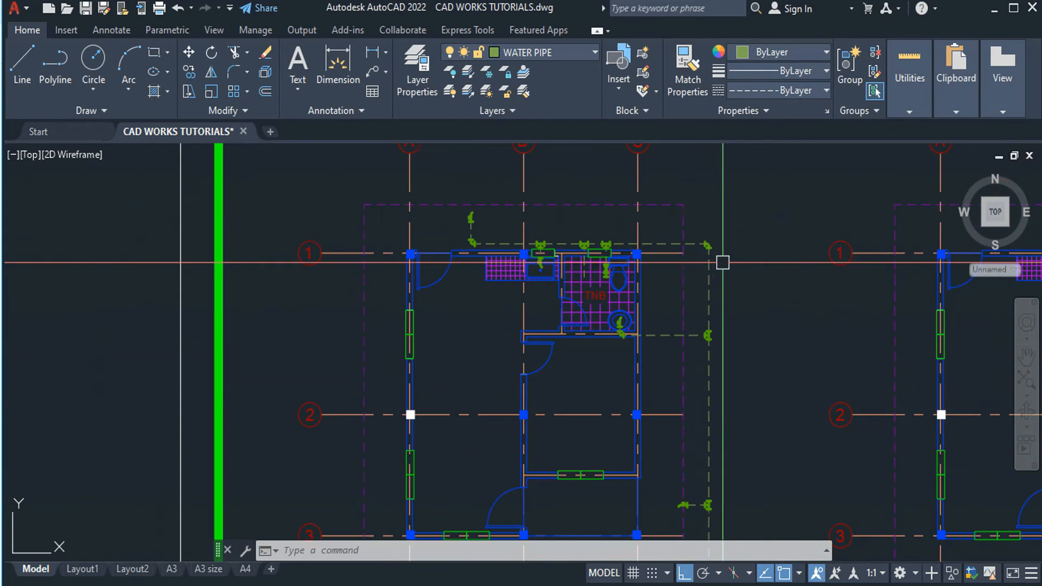
pyautogui.scroll(4, 703, 278)
pyautogui.scroll(-4, 719, 282)
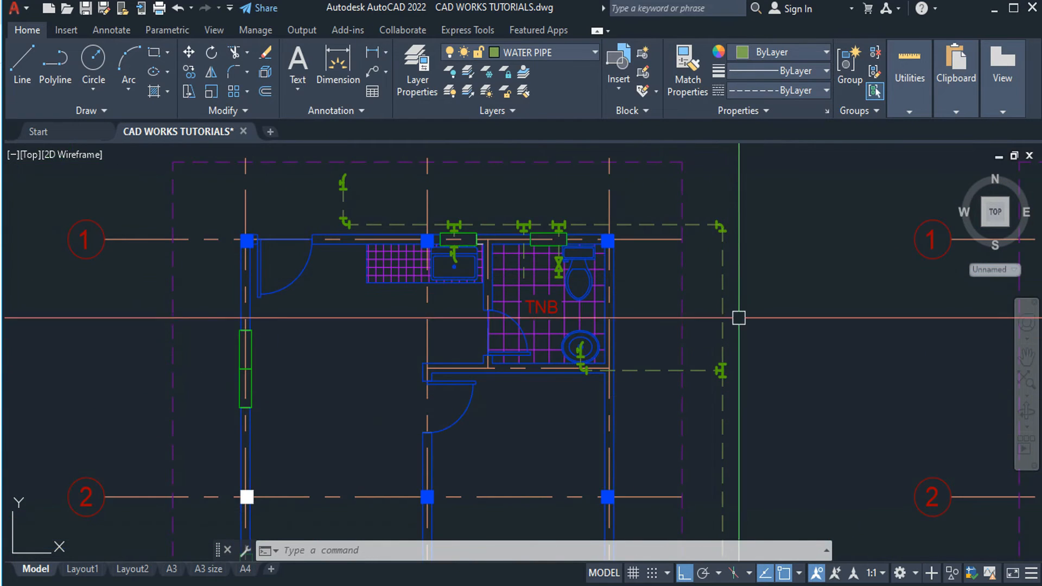
pyautogui.scroll(-3, 725, 304)
pyautogui.scroll(5, 695, 260)
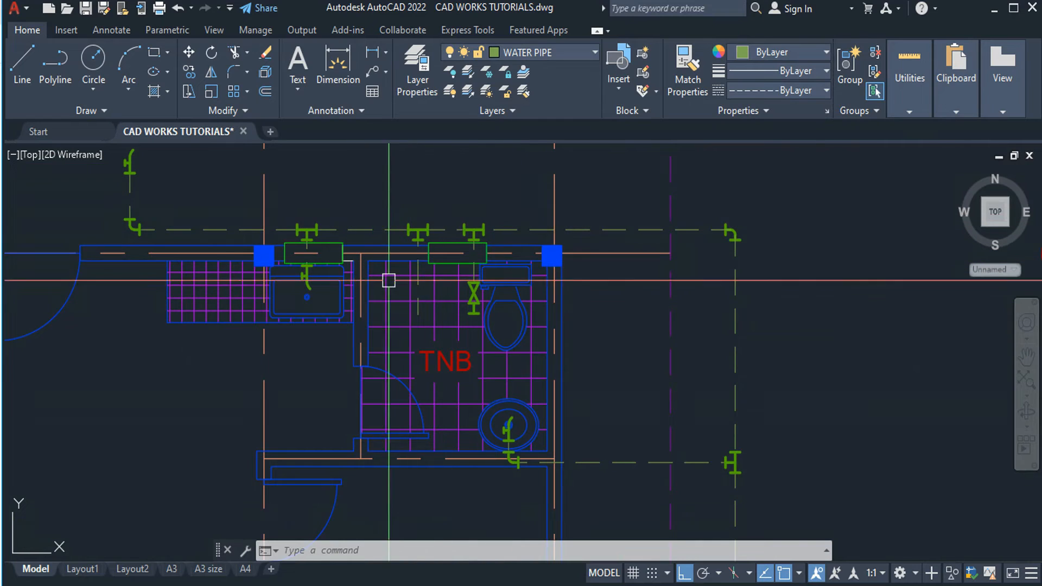
pyautogui.scroll(3, 388, 281)
pyautogui.scroll(-1, 349, 349)
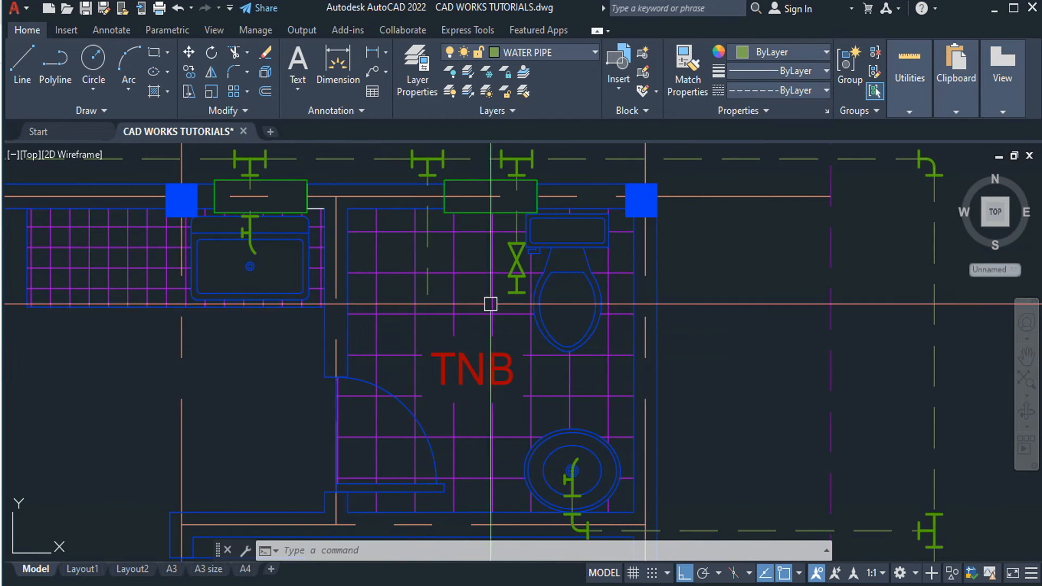
pyautogui.click(516, 266)
pyautogui.press('Escape')
pyautogui.press('Escape')
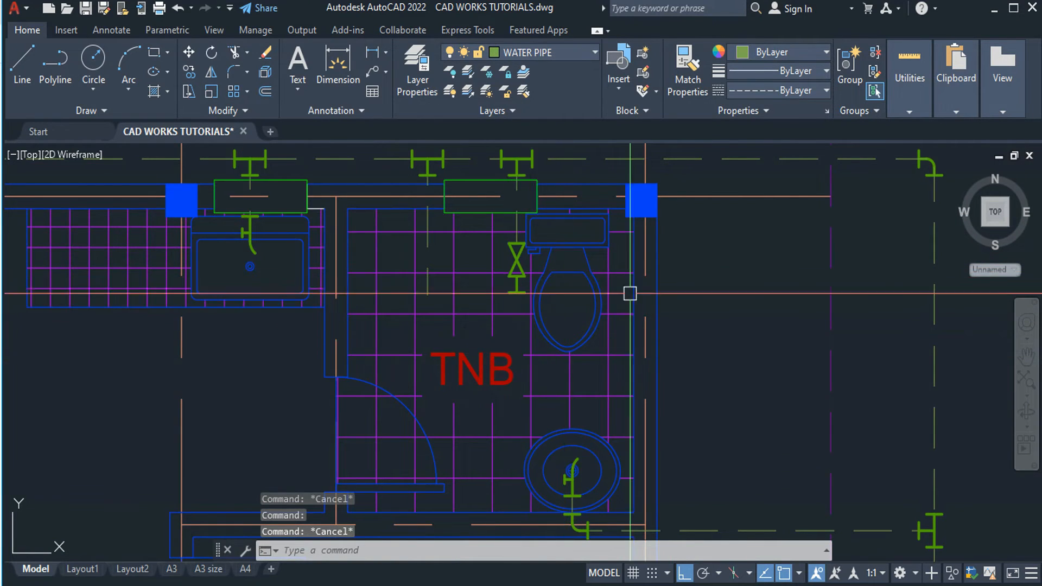
pyautogui.scroll(-4, 898, 270)
pyautogui.moveTo(767, 277); pyautogui.dragTo(491, 217, button='middle')
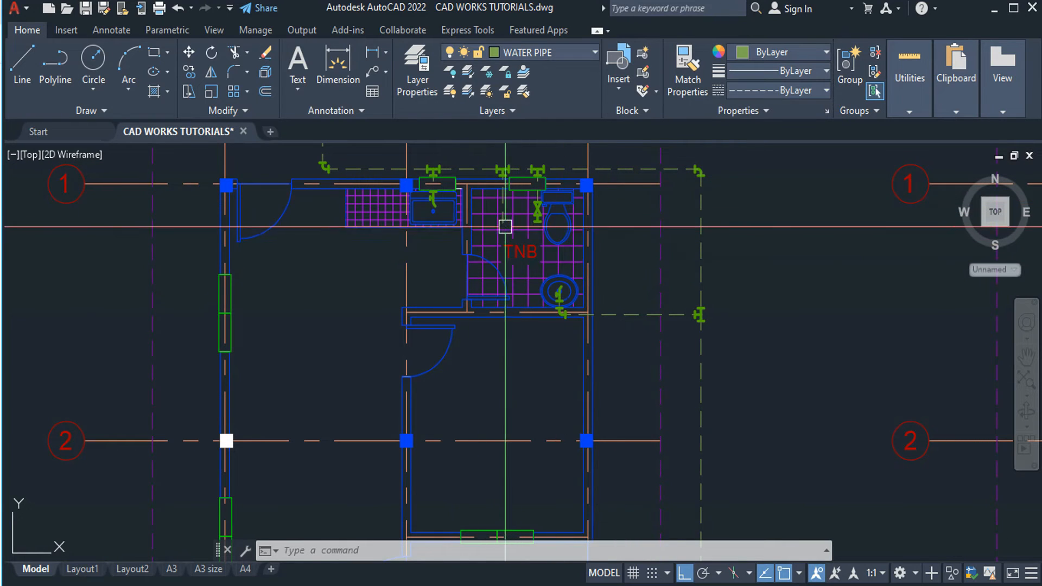
pyautogui.scroll(4, 505, 226)
pyautogui.moveTo(516, 246); pyautogui.dragTo(530, 356, button='middle')
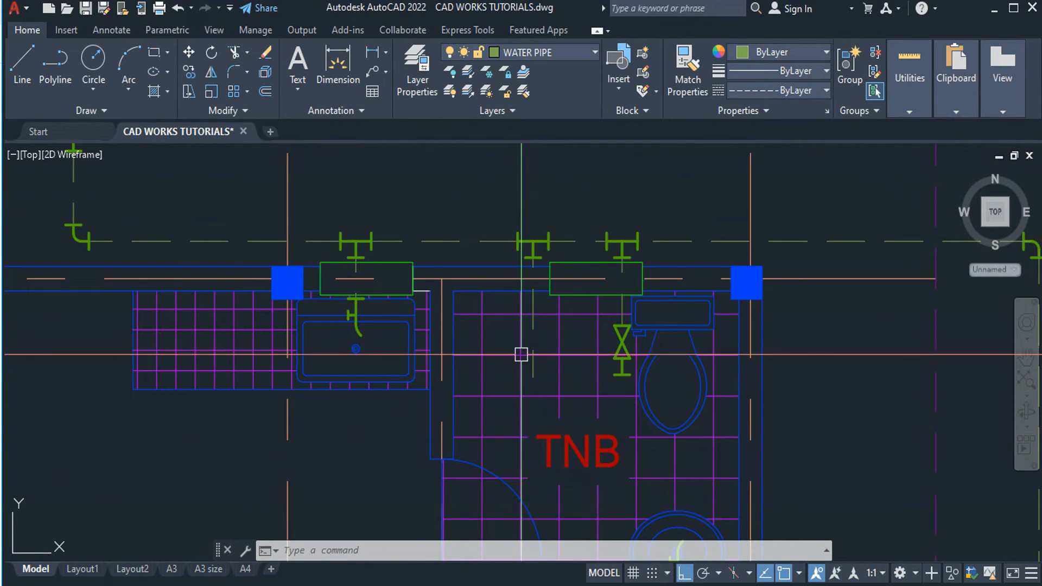
# Draw a 0.2 by 0.2 rectangle in the empty space above the bathroom's outer wall.
pyautogui.moveTo(542, 302); pyautogui.dragTo(560, 450, button='middle')
pyautogui.write('rec')
pyautogui.press('Return')
pyautogui.click(545, 261)
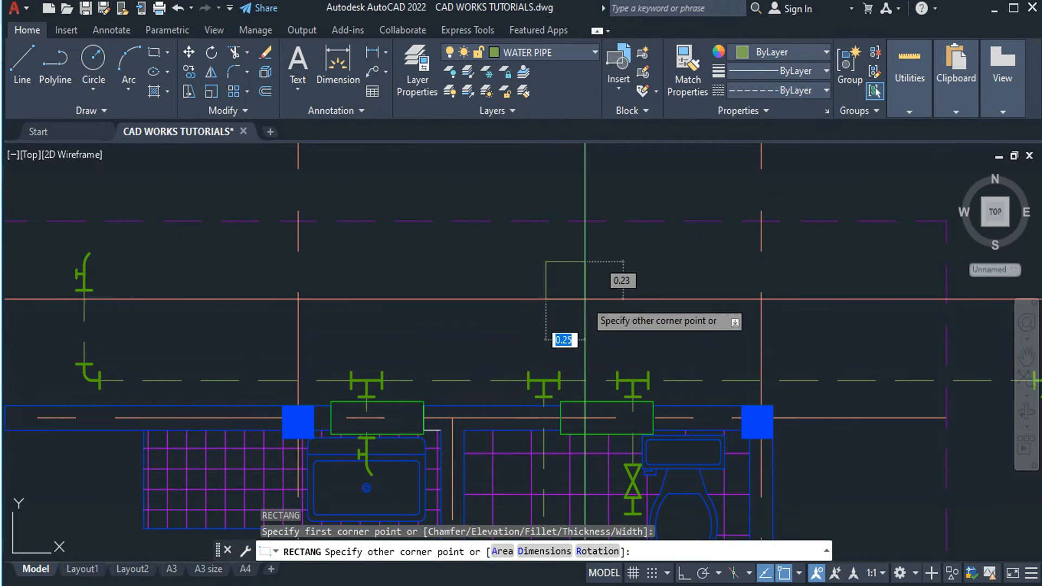
pyautogui.press('Tab')
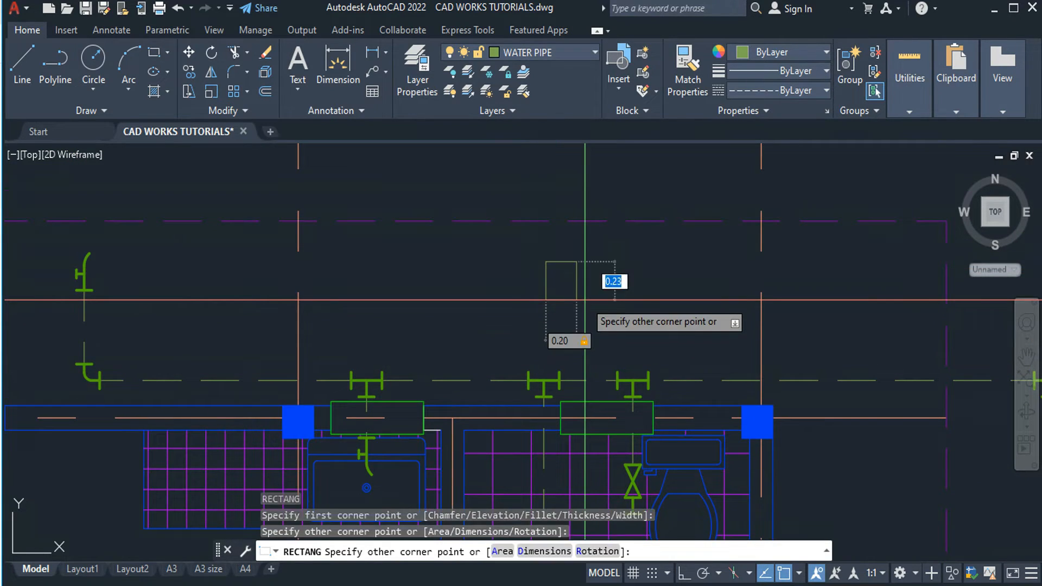
pyautogui.write('.2')
pyautogui.press('Return')
# Draw a circle with a radius of 0.025 at the centre of the square.
pyautogui.moveTo(597, 330)
pyautogui.mouseDown(button='middle')
pyautogui.moveTo(551, 252)
pyautogui.moveTo(515, 254)
pyautogui.mouseUp(button='middle')
pyautogui.write('c')
pyautogui.press('Return')
pyautogui.scroll(2, 482, 214)
pyautogui.click(481, 216)
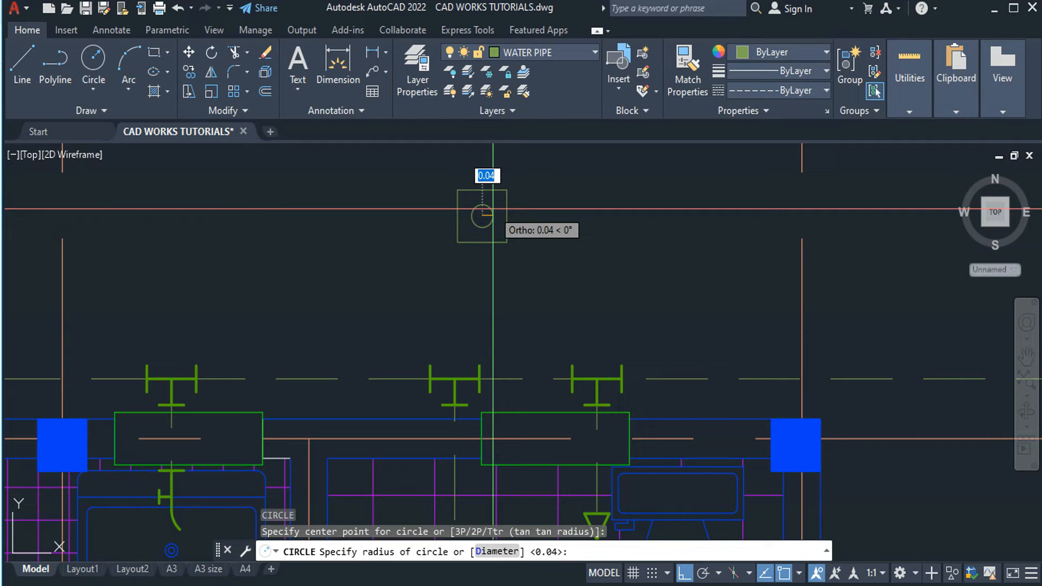
pyautogui.write('.025')
pyautogui.press('Return')
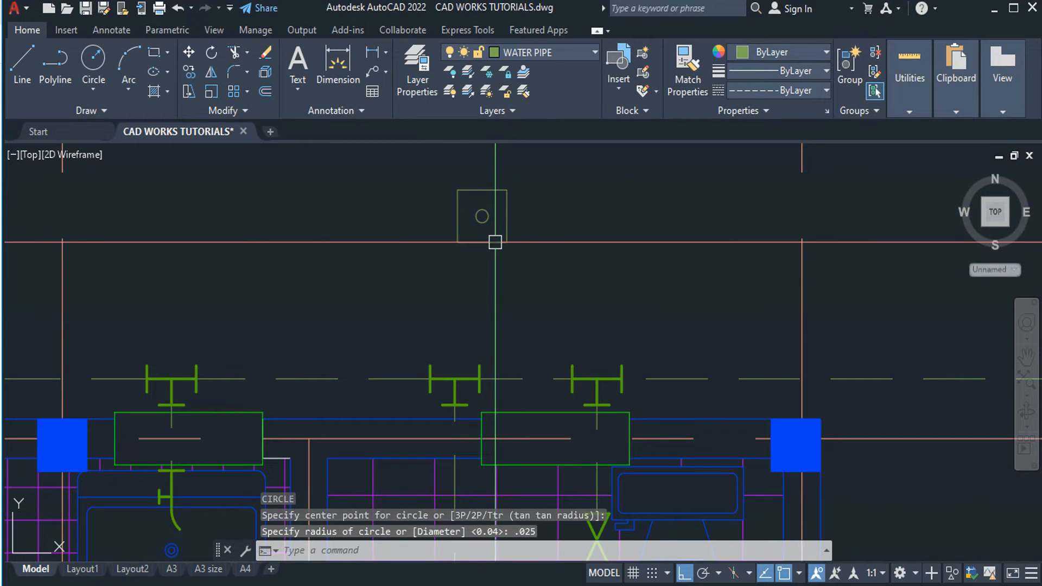
# Draw a 0.2 vertical line upward from the centre of the circle.
pyautogui.moveTo(495, 242); pyautogui.dragTo(489, 299, button='middle')
pyautogui.write('l')
pyautogui.press('Return')
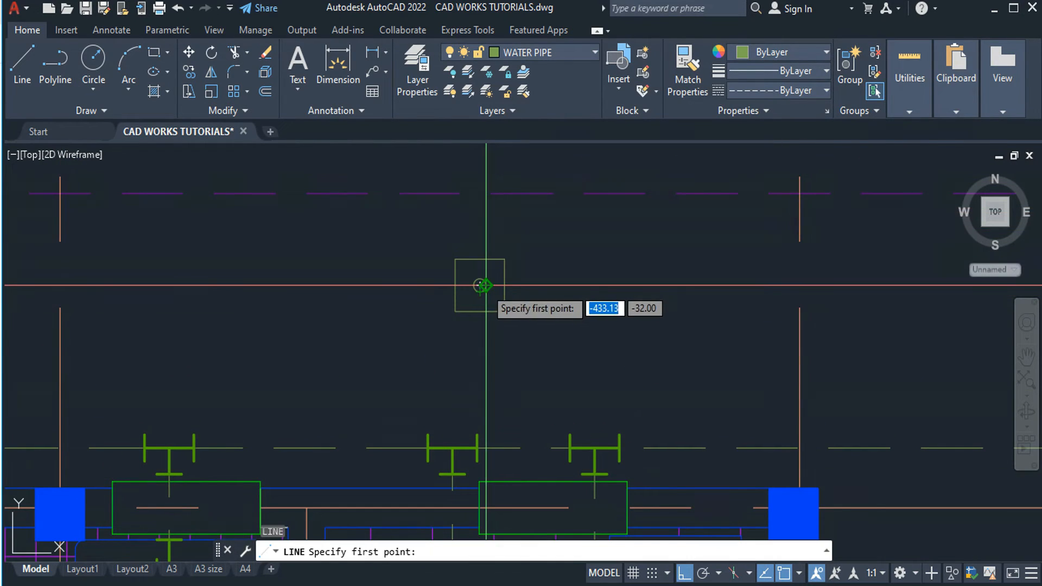
pyautogui.click(479, 285)
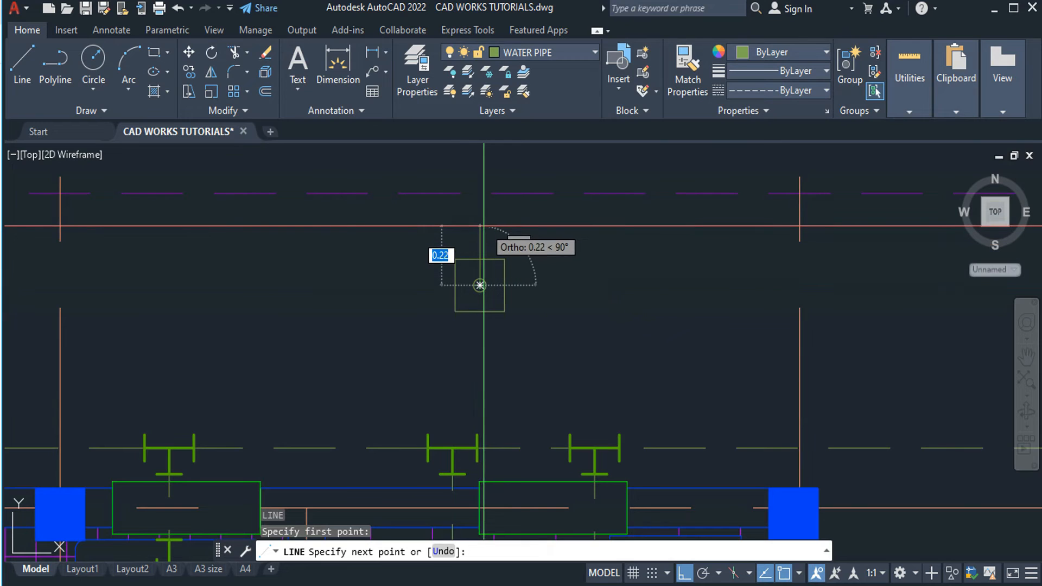
pyautogui.write('.2')
pyautogui.press('Return')
pyautogui.press('Escape')
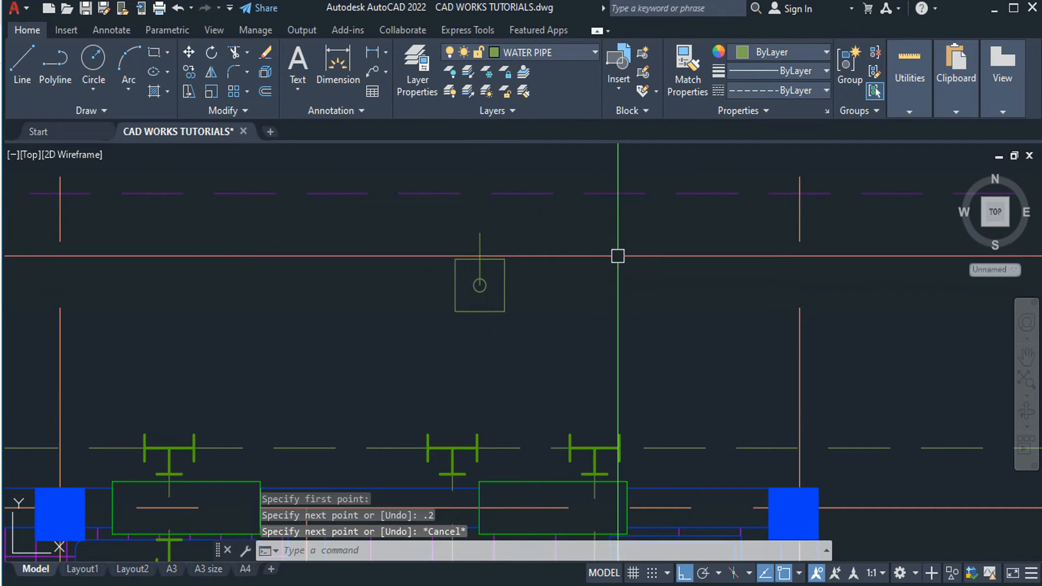
# Draw a 0.1 horizontal line in the empty space beside the vertical line's upper end.
pyautogui.press('Return')
pyautogui.click(532, 228)
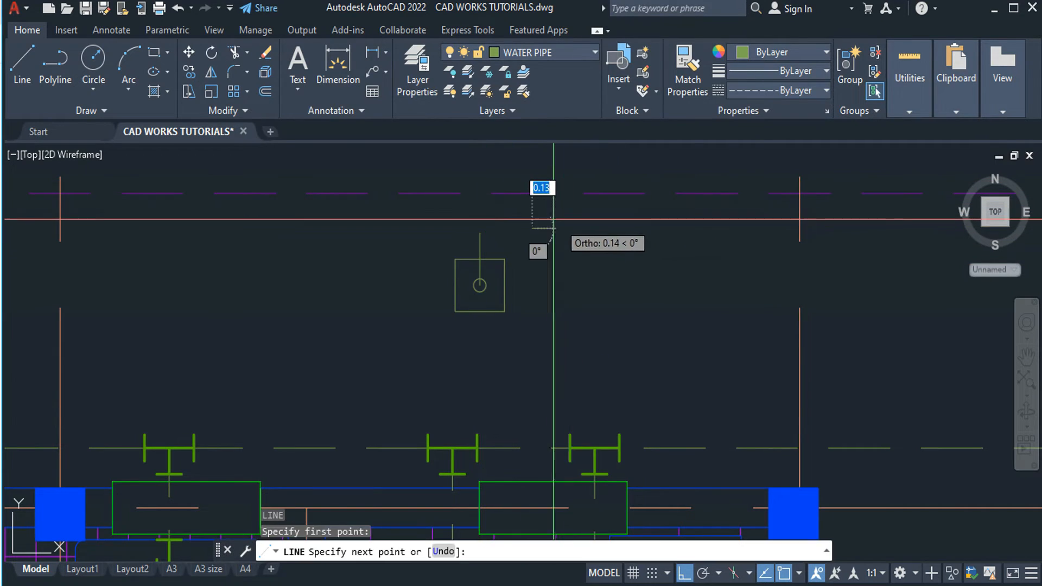
pyautogui.write('.2')
pyautogui.press('Return')
pyautogui.press('Escape')
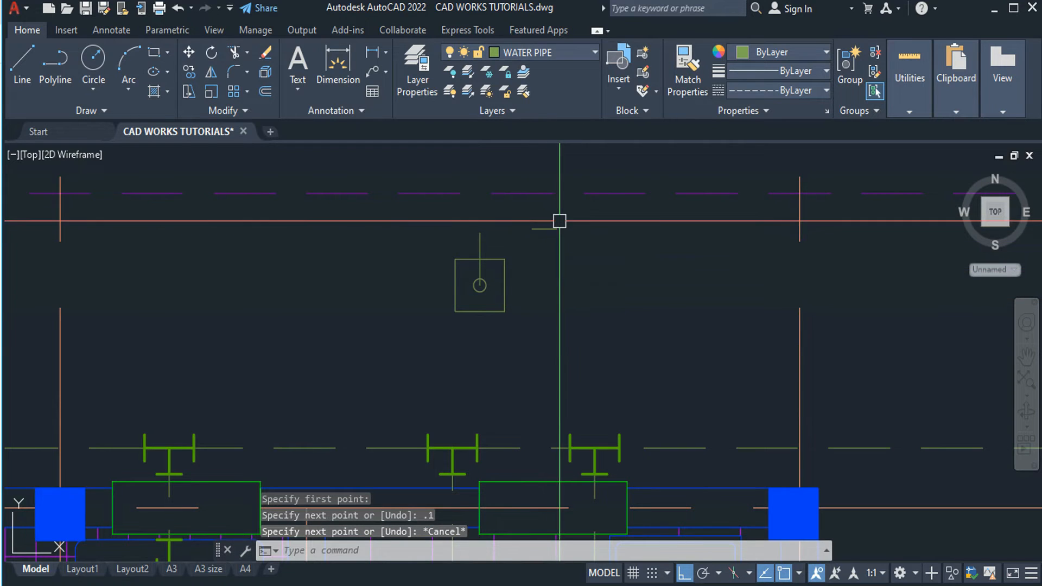
# Try to move the short horizontal line by its midpoint onto the top of the vertical line.
pyautogui.click(558, 222)
pyautogui.click(532, 273)
pyautogui.write('m')
pyautogui.press('Return')
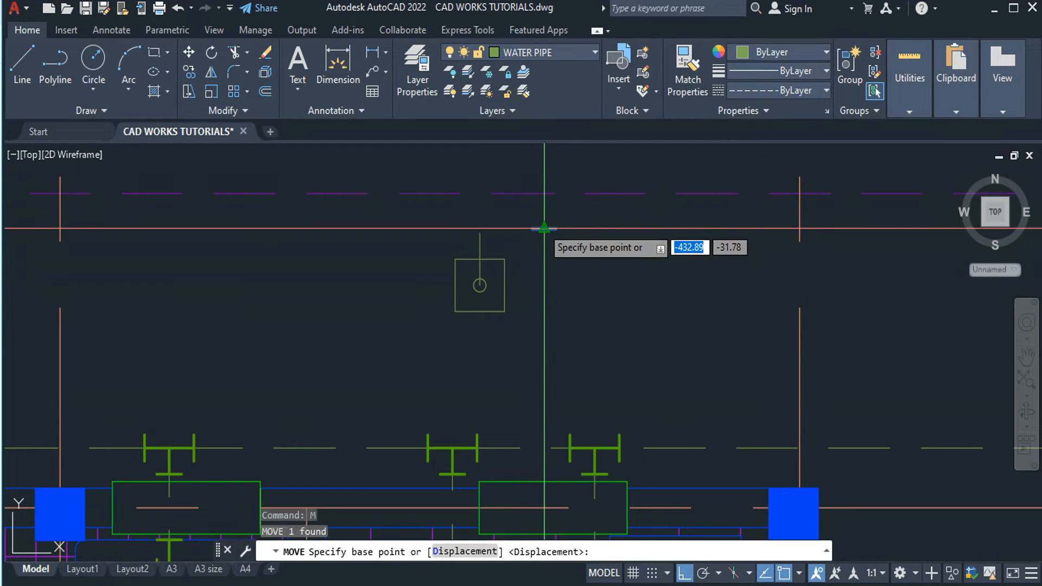
pyautogui.click(543, 228)
pyautogui.press('Escape')
# Move the short horizontal line by its midpoint down to the upper endpoint of the vertical line.
pyautogui.scroll(4, 480, 235)
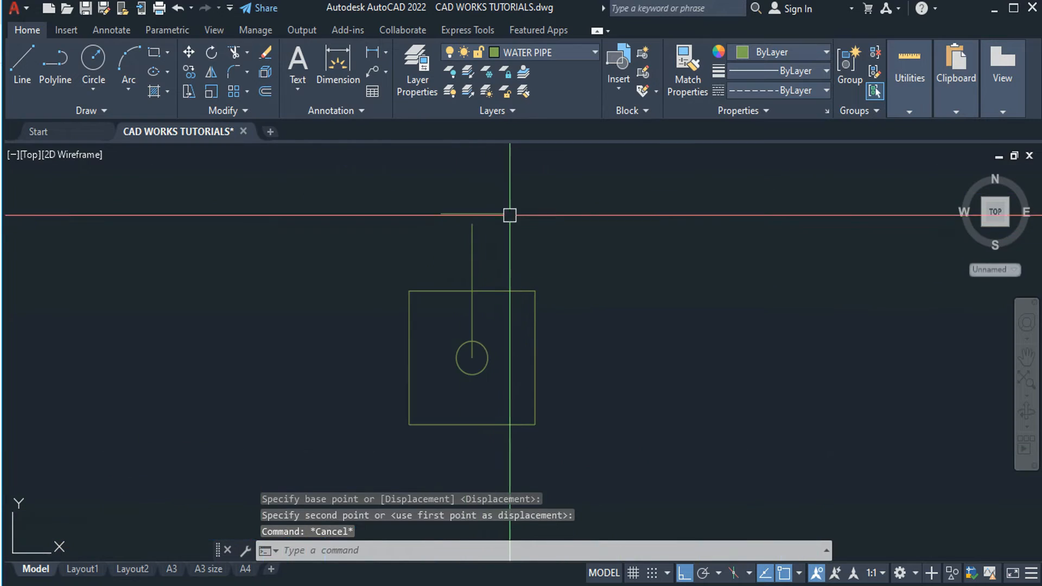
pyautogui.click(502, 241)
pyautogui.click(502, 206)
pyautogui.write('m')
pyautogui.press('Return')
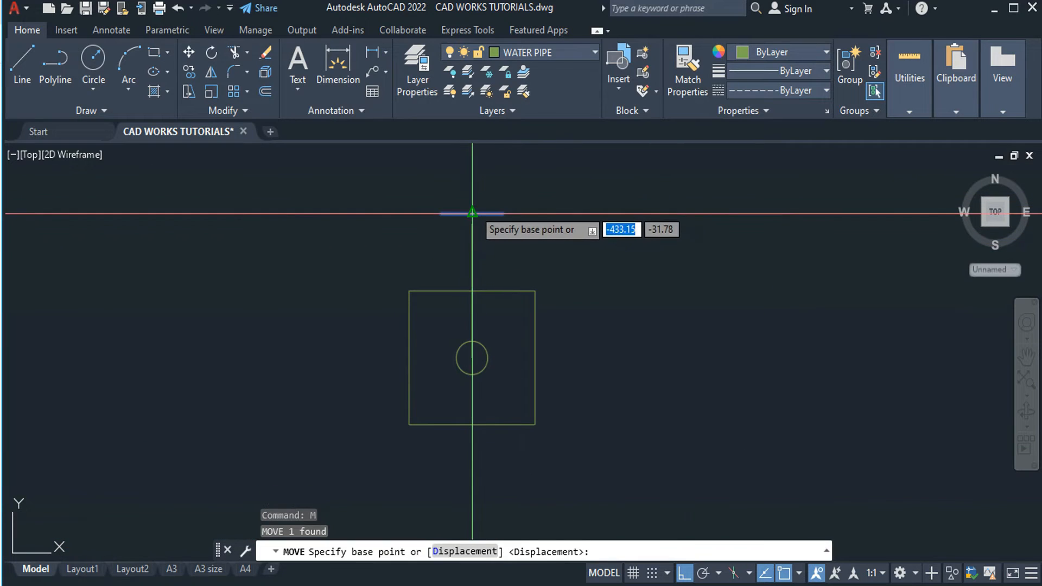
pyautogui.click(472, 214)
pyautogui.press('Escape')
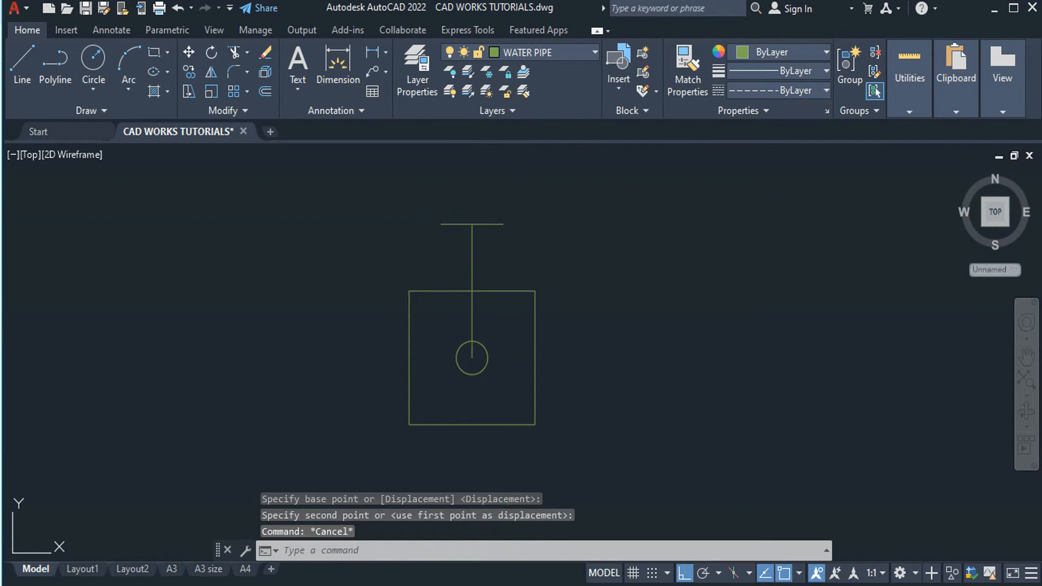
# Assign the square, circle and both lines of the new symbol to the PIPE CONNECTION layer.
pyautogui.click(516, 202)
pyautogui.click(428, 263)
pyautogui.click(627, 206)
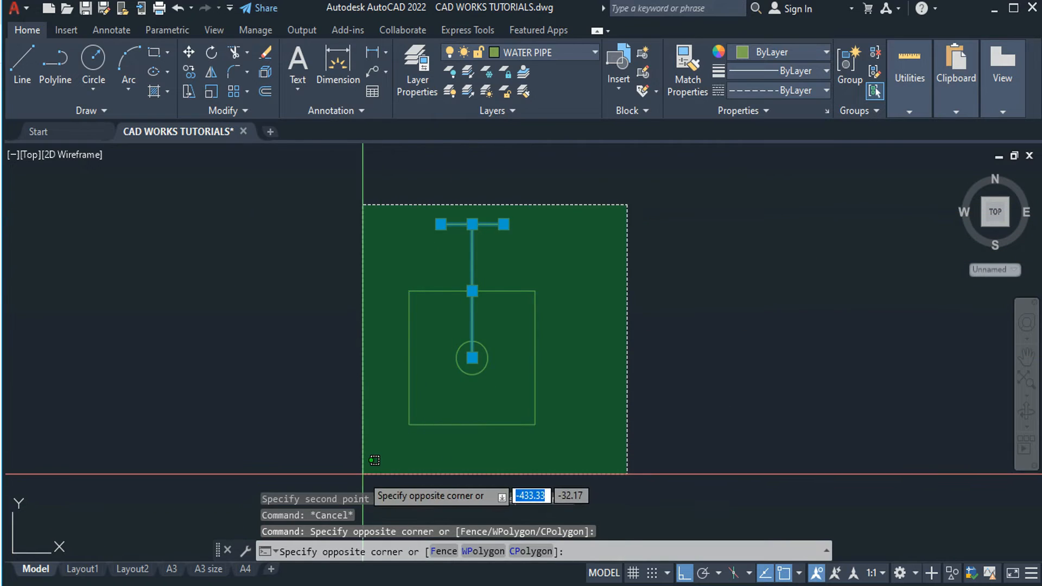
pyautogui.click(362, 473)
pyautogui.click(556, 48)
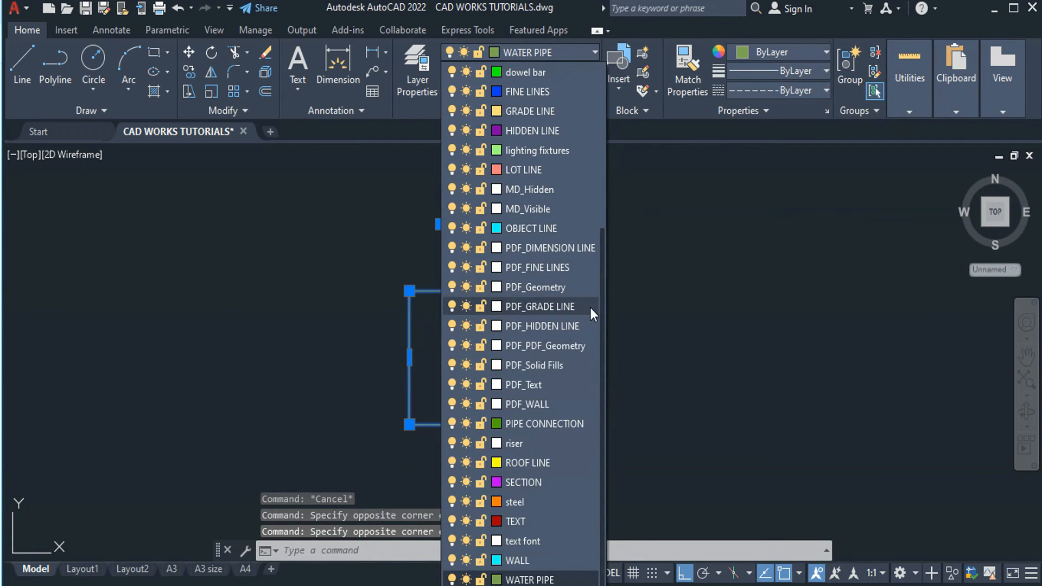
pyautogui.click(565, 423)
pyautogui.press('Escape')
# Group the square, circle and both lines of the new symbol into one object.
pyautogui.click(559, 191)
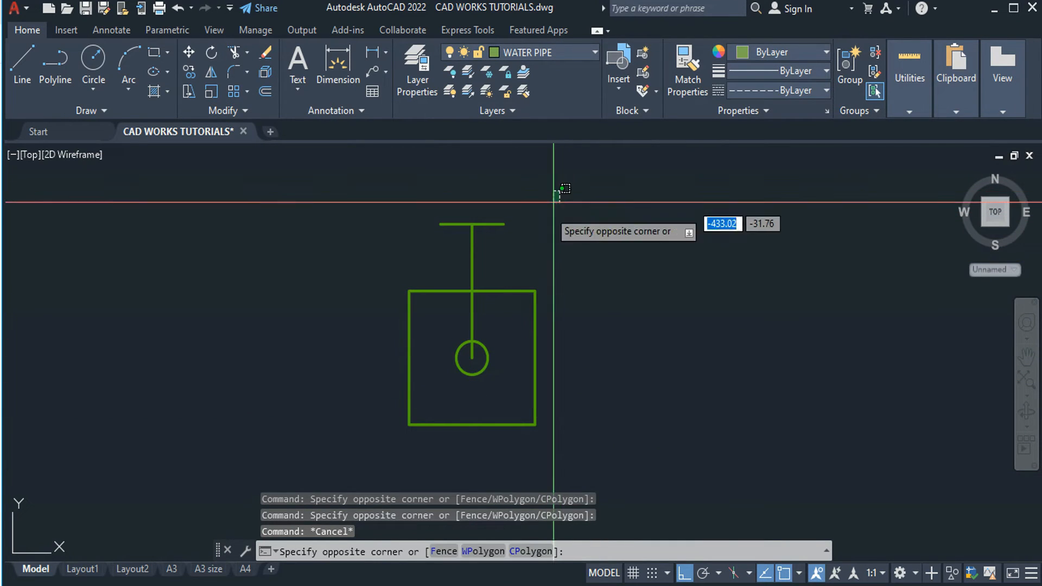
pyautogui.click(372, 457)
pyautogui.press('Return')
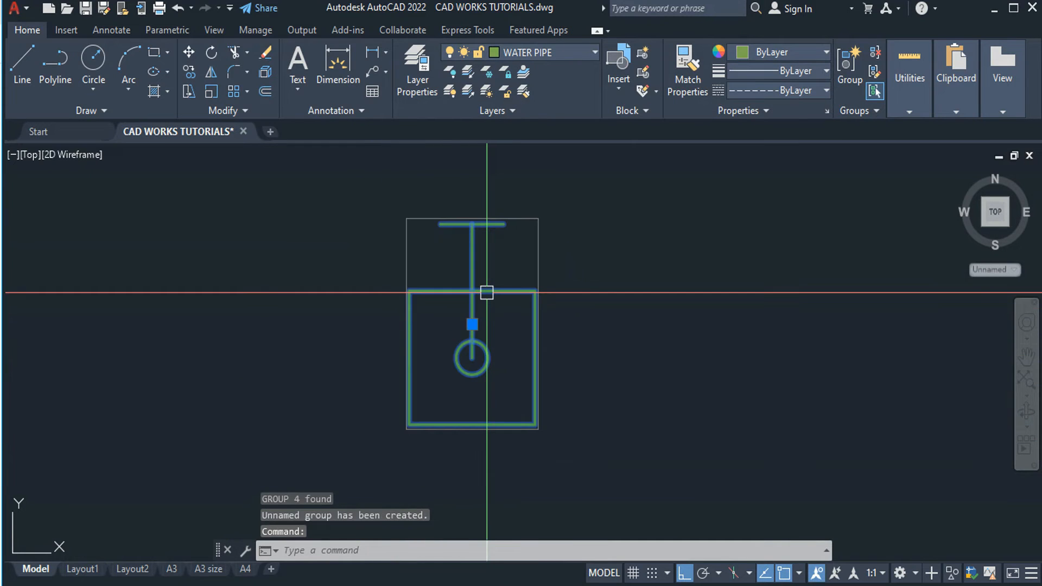
# Move the grouped symbol by the midpoint of its short horizontal line onto the midpoint of the bathroom's first vertical water pipe.
pyautogui.write('M')
pyautogui.press('Return')
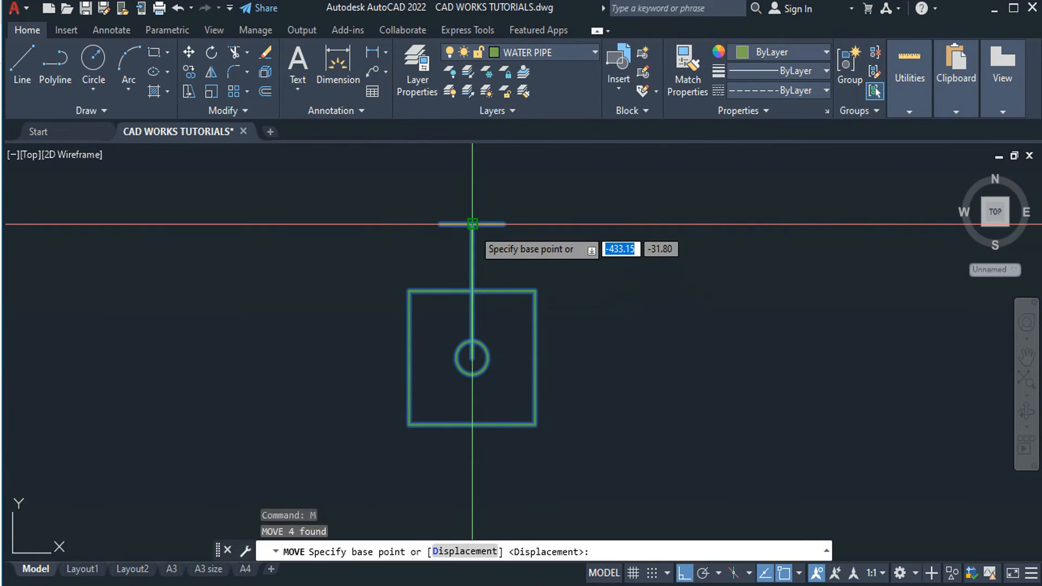
pyautogui.click(472, 223)
pyautogui.scroll(-8, 483, 360)
pyautogui.scroll(5, 468, 377)
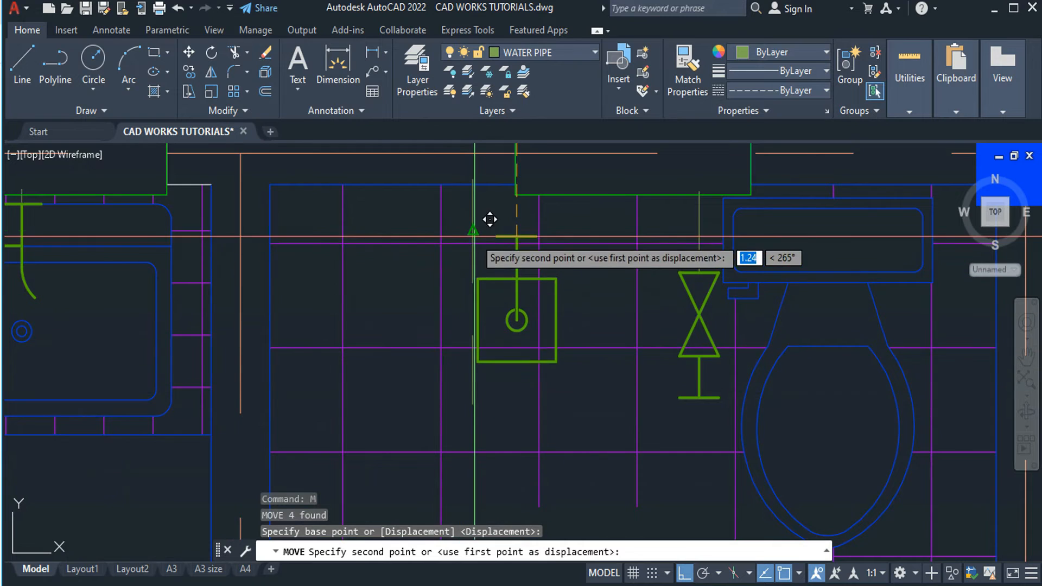
pyautogui.press('Escape')
# Shorten that vertical water pipe by pulling its lower end up to the symbol's short horizontal line.
pyautogui.click(472, 385)
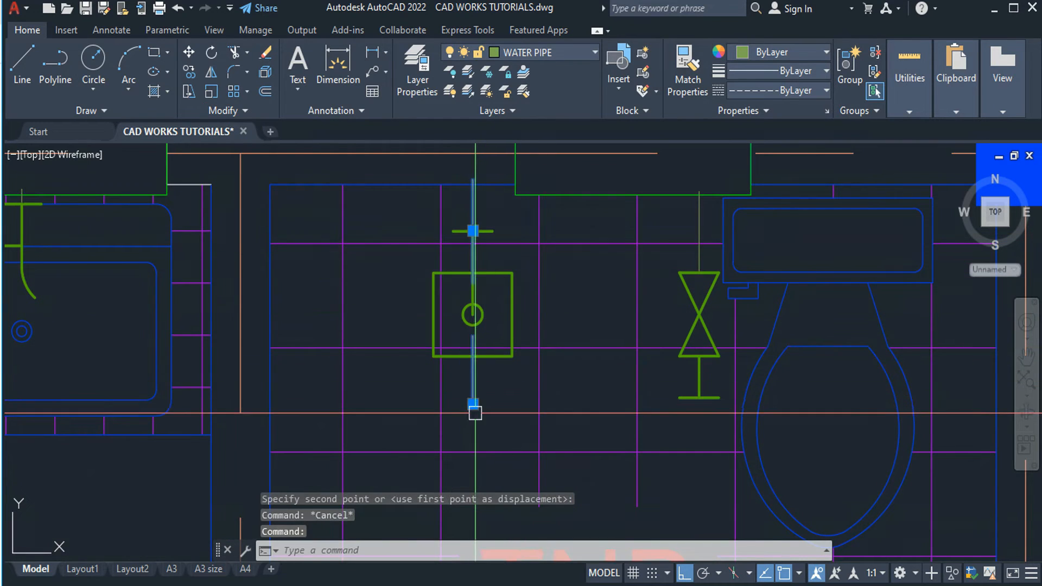
pyautogui.click(473, 405)
pyautogui.click(473, 315)
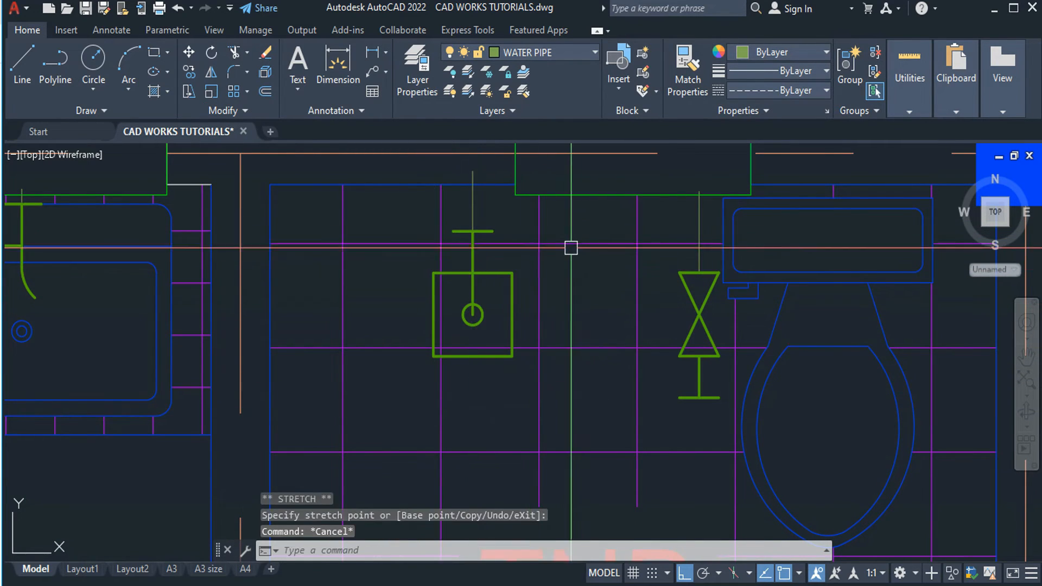
pyautogui.scroll(-3, 571, 247)
pyautogui.press('Escape')
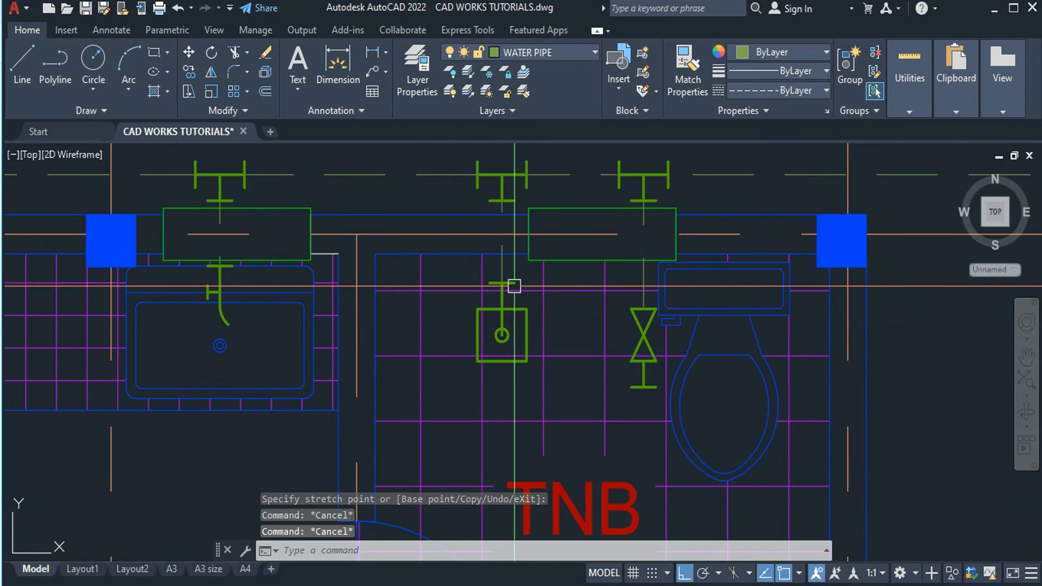
# Move the square symbol straight up along its pipe until its short horizontal line sits on the bathroom wall's inner face.
pyautogui.click(514, 302)
pyautogui.press('Return')
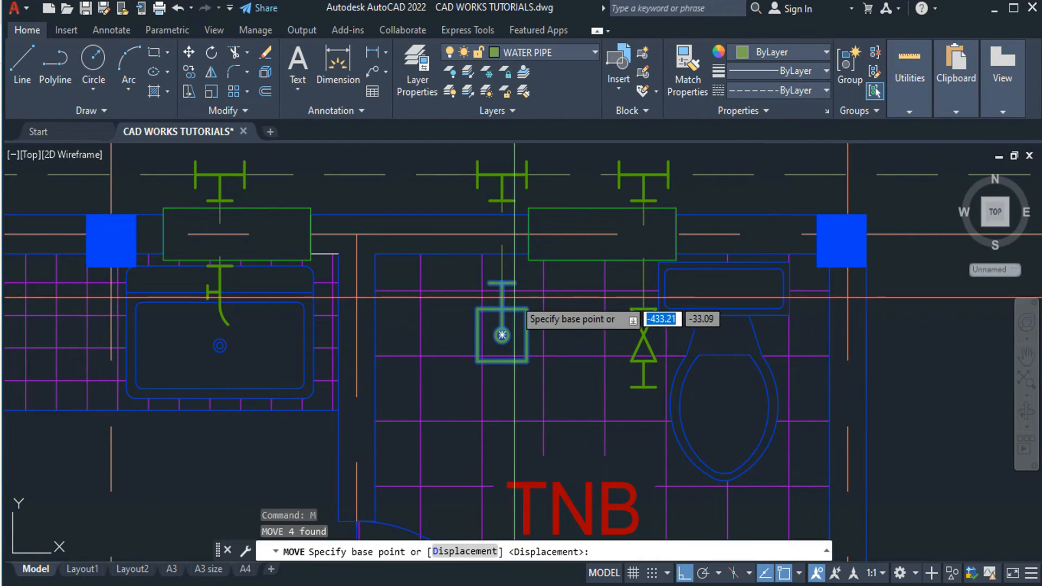
pyautogui.scroll(2, 514, 317)
pyautogui.click(494, 276)
pyautogui.click(510, 211)
pyautogui.press('Escape')
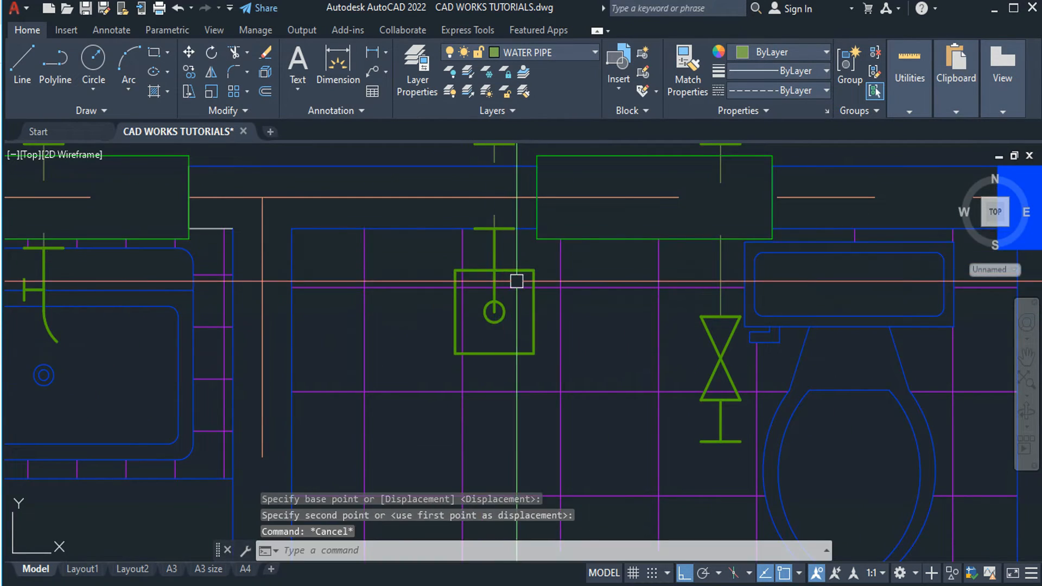
# Shorten the square symbol's water pipe so its lower end meets the symbol's short horizontal line at the wall.
pyautogui.click(497, 248)
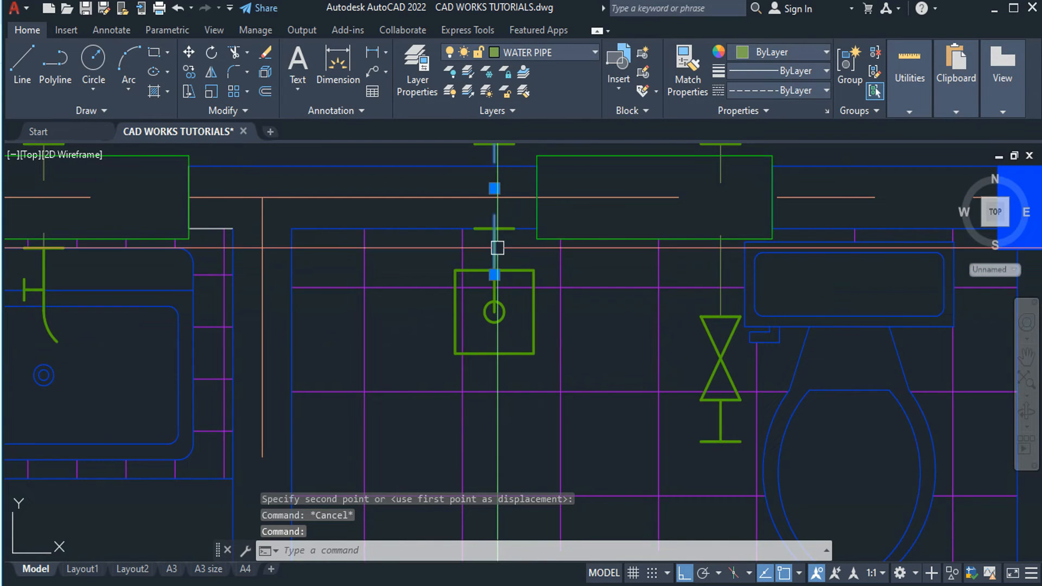
pyautogui.click(494, 274)
pyautogui.press('Escape')
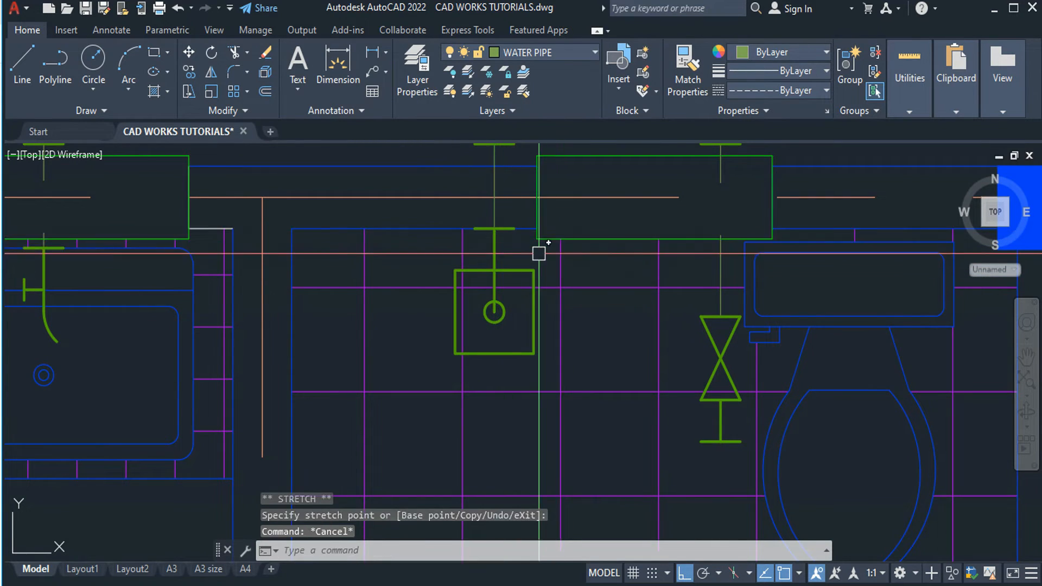
# Move the valve symbol beside the toilet straight up by its top midpoint to the lower edge of the window.
pyautogui.scroll(-4, 539, 250)
pyautogui.scroll(2, 581, 353)
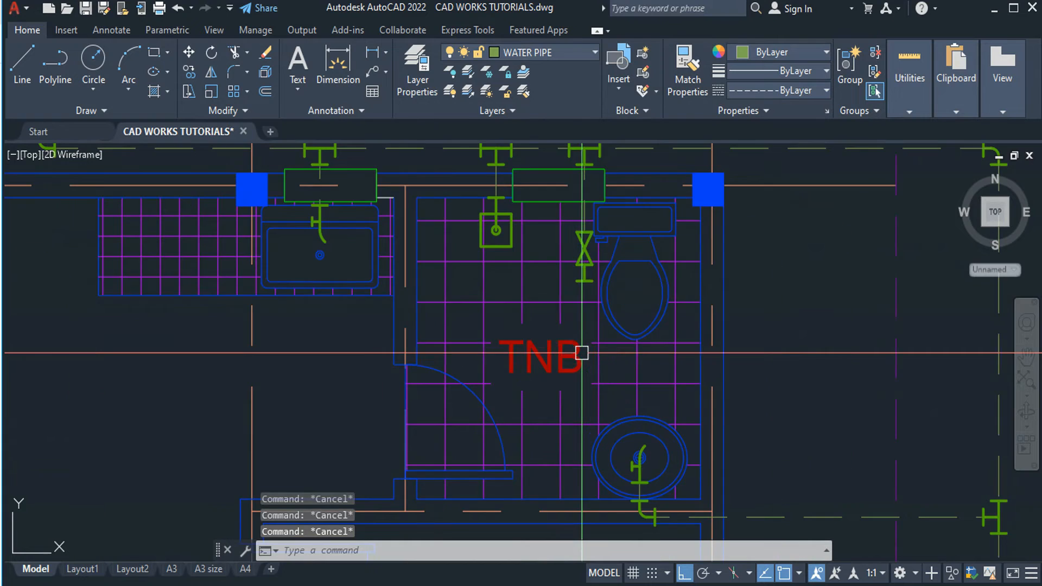
pyautogui.scroll(2, 578, 251)
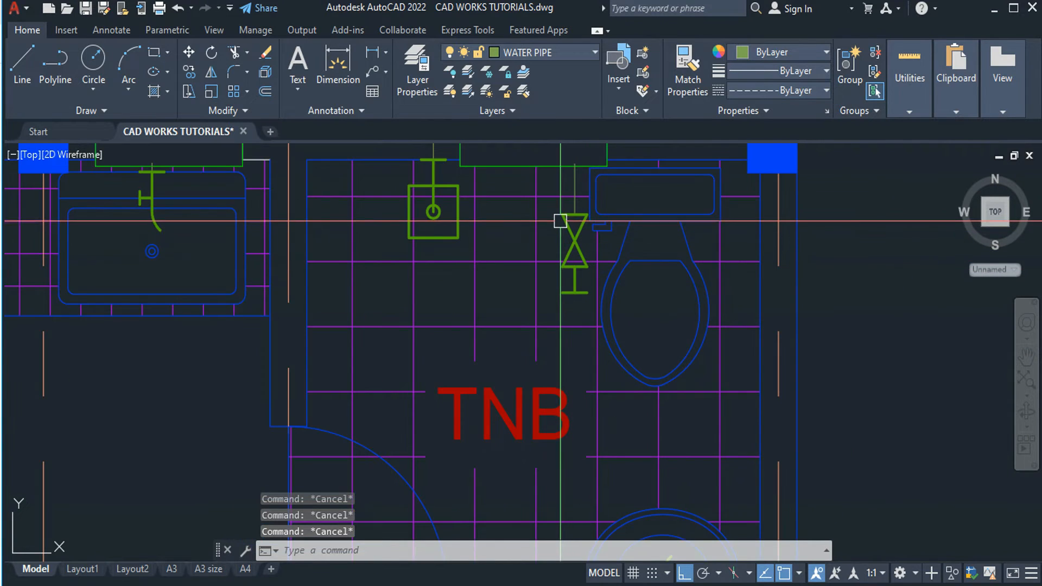
pyautogui.write('m')
pyautogui.press('Return')
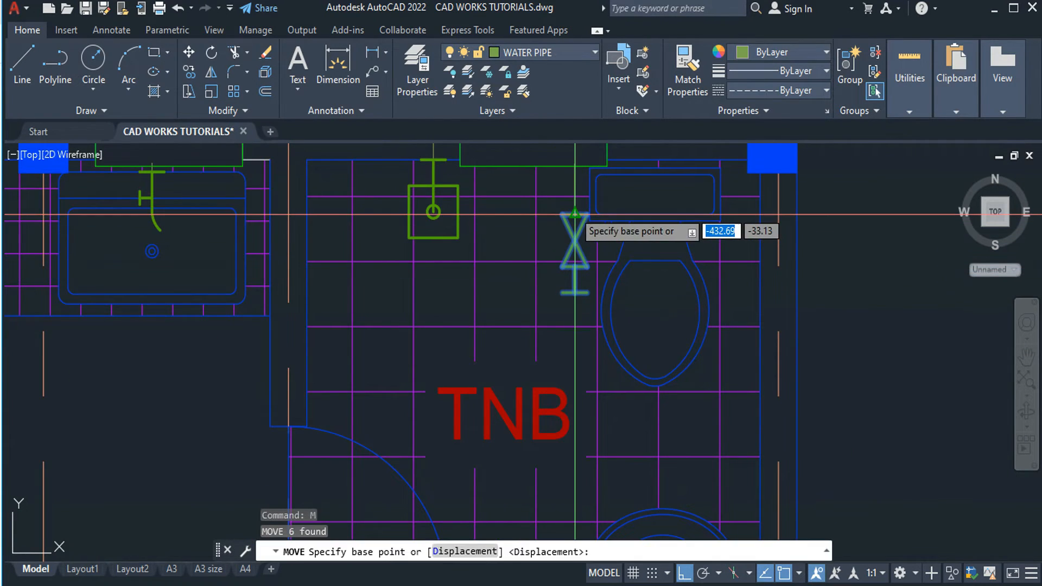
pyautogui.click(575, 214)
pyautogui.click(575, 166)
pyautogui.press('Escape')
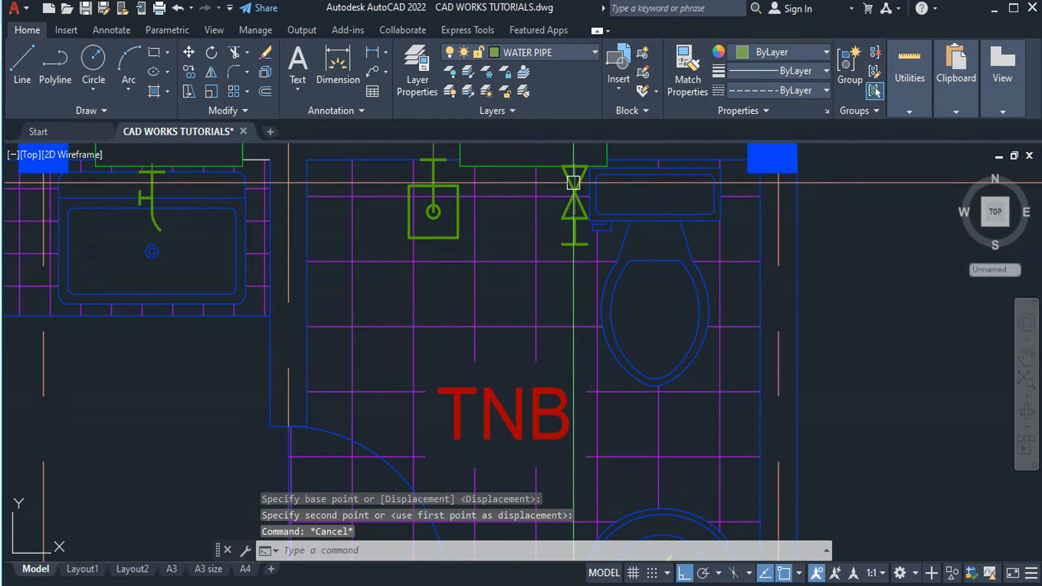
# Shorten the water pipe at the toilet valve so its lower end meets the top of the valve symbol.
pyautogui.press('Escape')
pyautogui.press('Escape')
pyautogui.click(576, 186)
pyautogui.scroll(2, 575, 186)
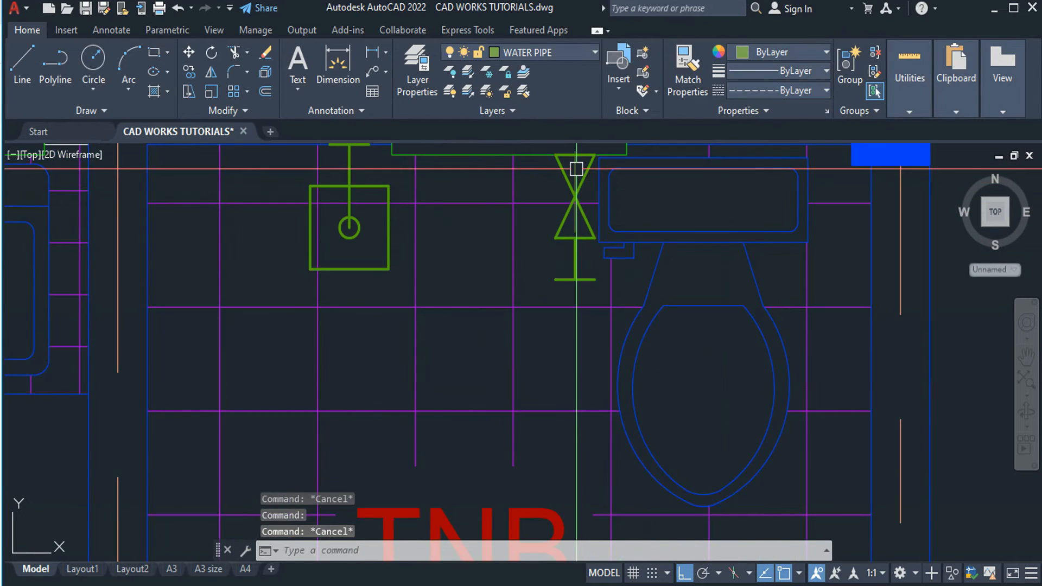
pyautogui.click(574, 232)
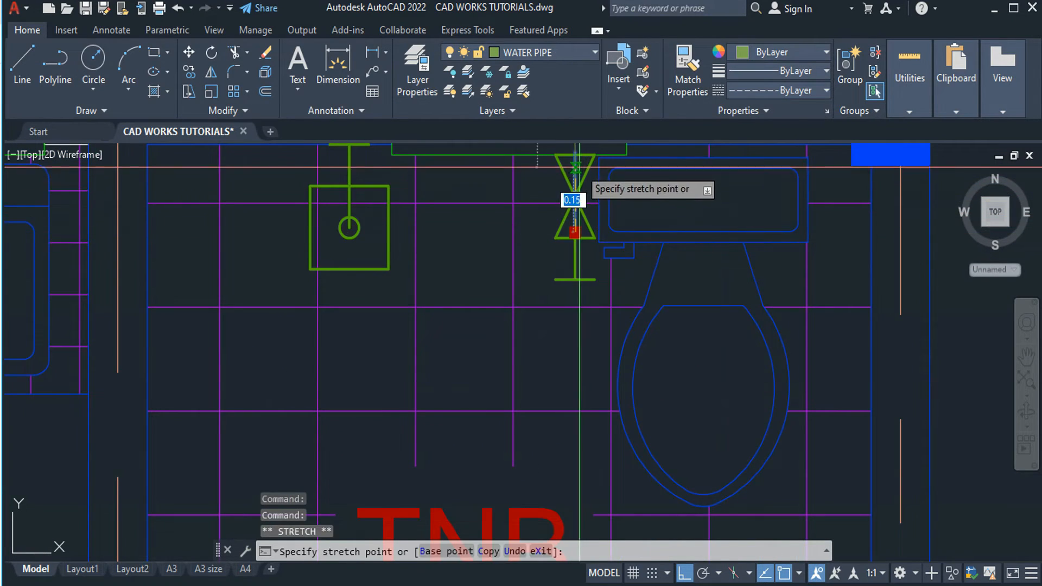
pyautogui.press('Escape')
pyautogui.scroll(-2, 567, 227)
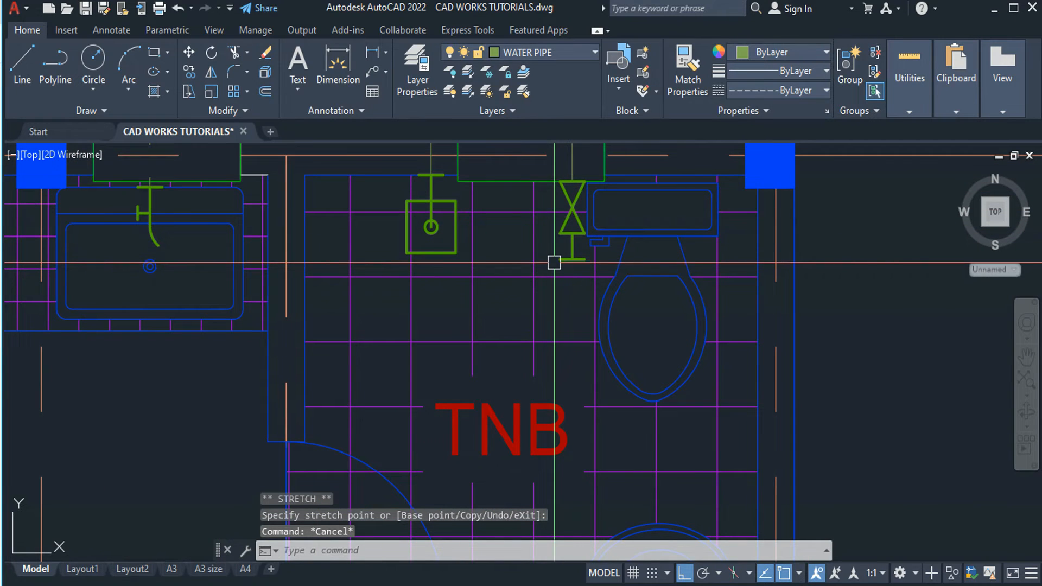
# Examine the placed fixture symbols and their pipe connections at the kitchen sink, shower, toilet and lavatory.
pyautogui.moveTo(504, 273)
pyautogui.mouseDown(button='middle')
pyautogui.moveTo(658, 342)
pyautogui.moveTo(609, 291)
pyautogui.moveTo(590, 294)
pyautogui.mouseUp(button='middle')
pyautogui.scroll(-4, 551, 298)
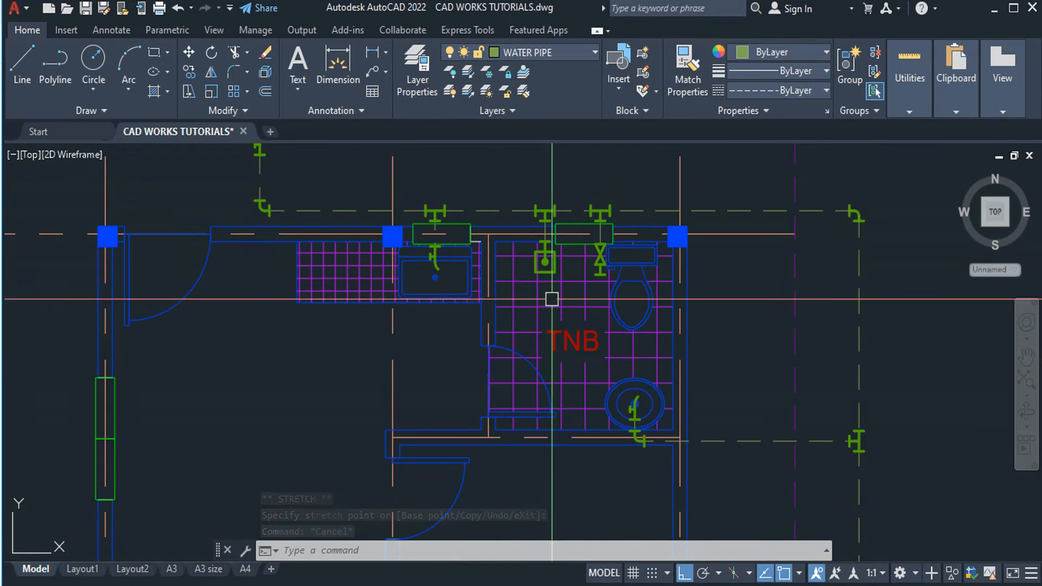
pyautogui.scroll(3, 639, 408)
pyautogui.moveTo(636, 333); pyautogui.dragTo(644, 391, button='middle')
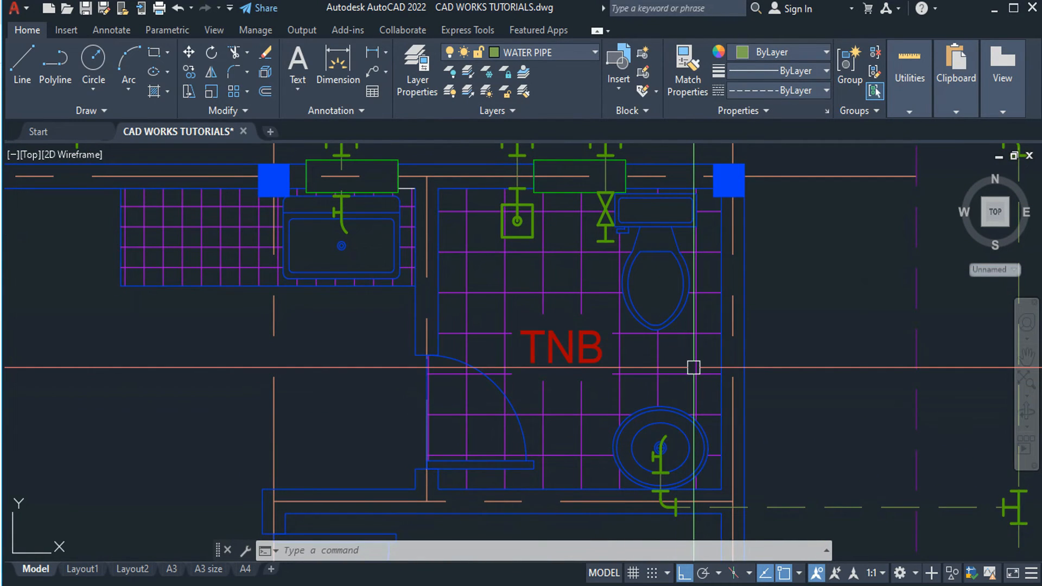
pyautogui.moveTo(693, 367)
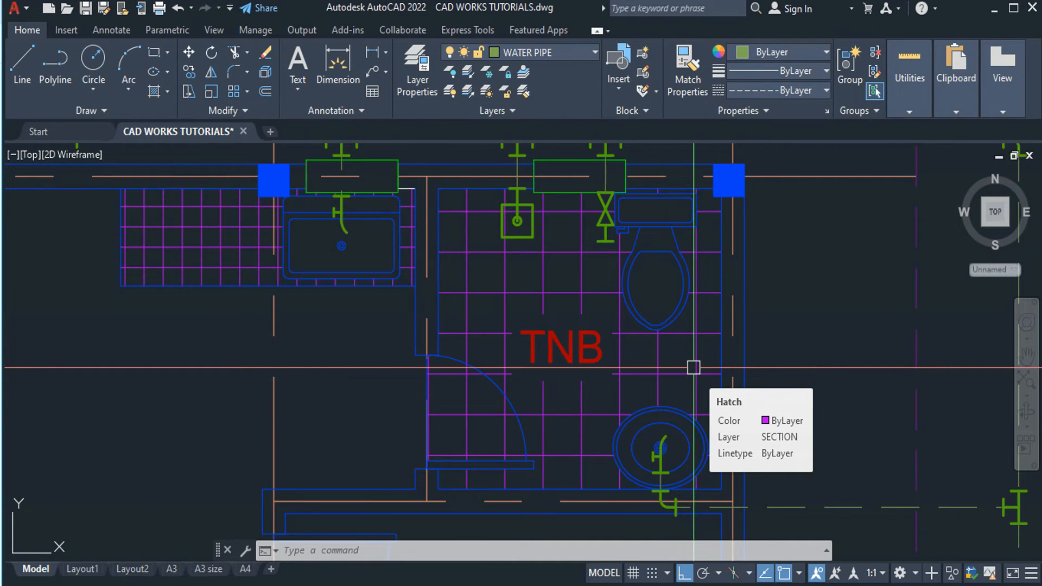
pyautogui.moveTo(698, 370)
pyautogui.mouseDown(button='middle')
pyautogui.moveTo(598, 332)
pyautogui.moveTo(598, 356)
pyautogui.mouseUp(button='middle')
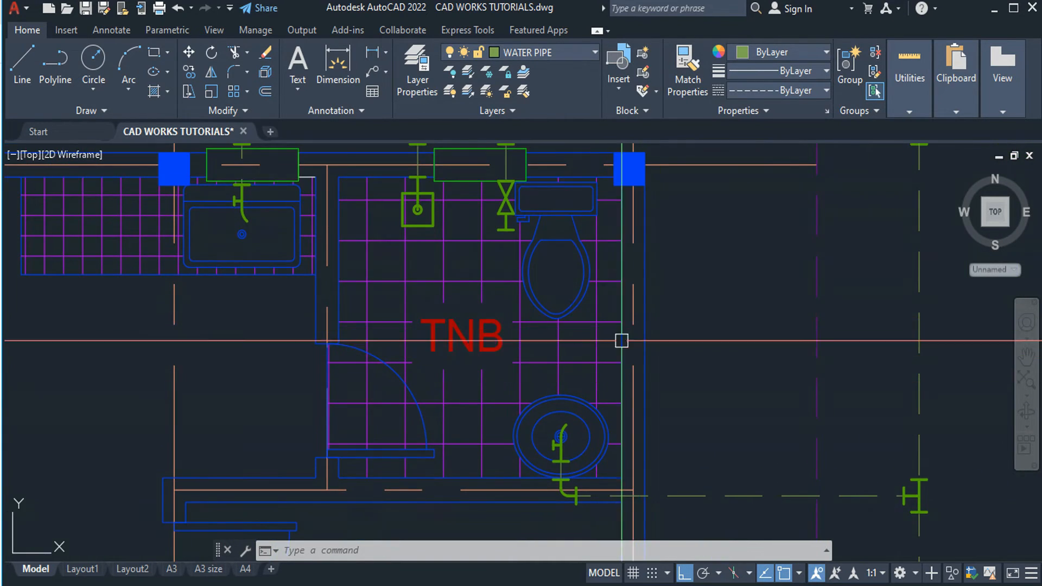
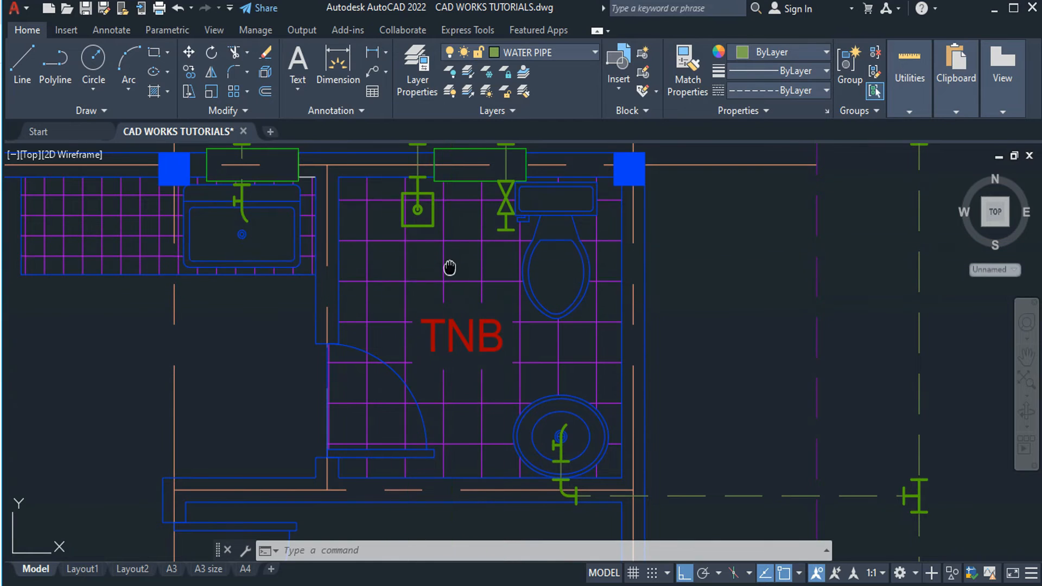
pyautogui.moveTo(449, 266); pyautogui.dragTo(480, 330, button='middle')
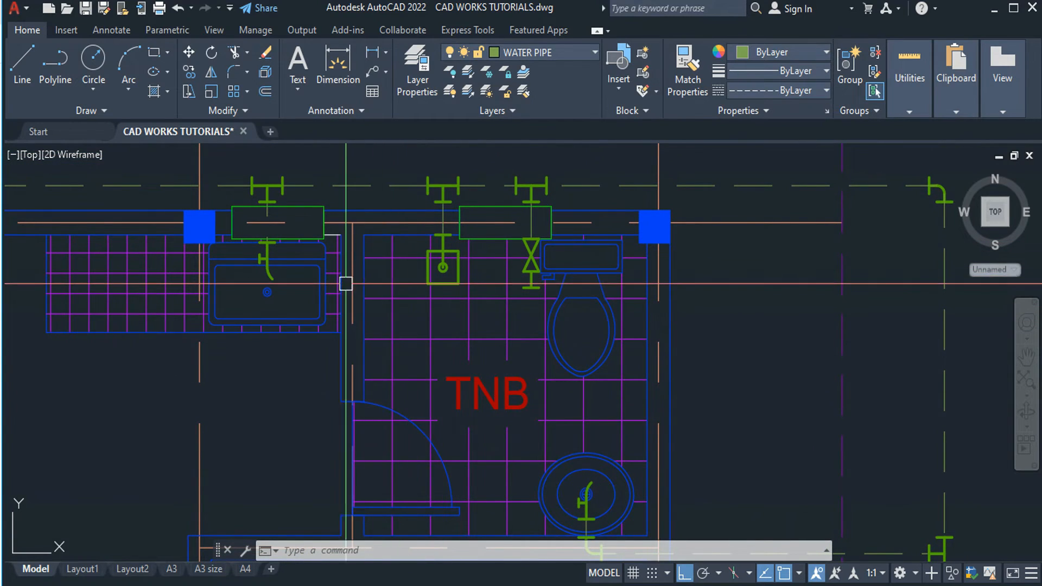
pyautogui.scroll(4, 421, 277)
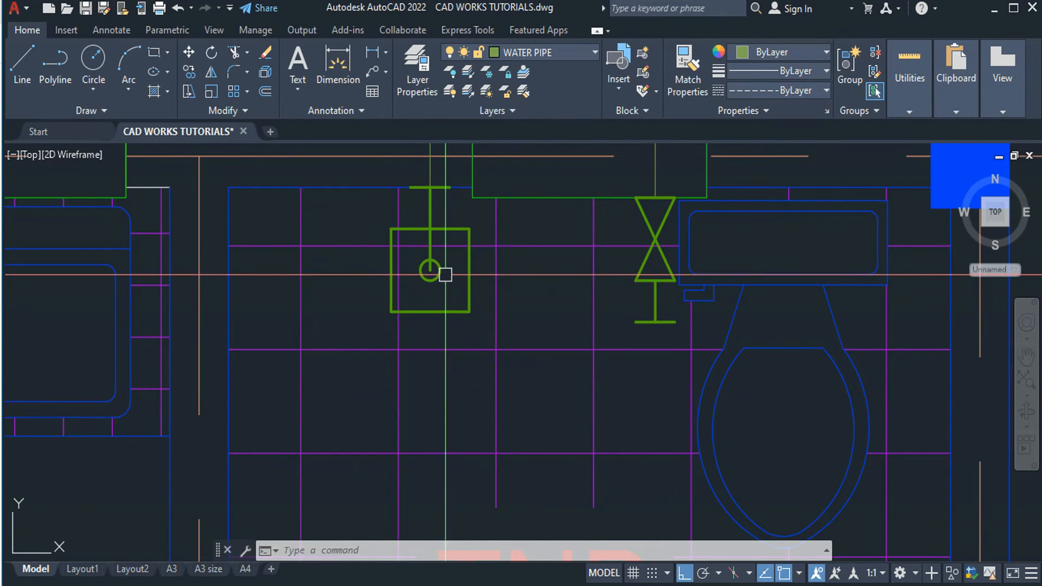
pyautogui.scroll(-2, 443, 274)
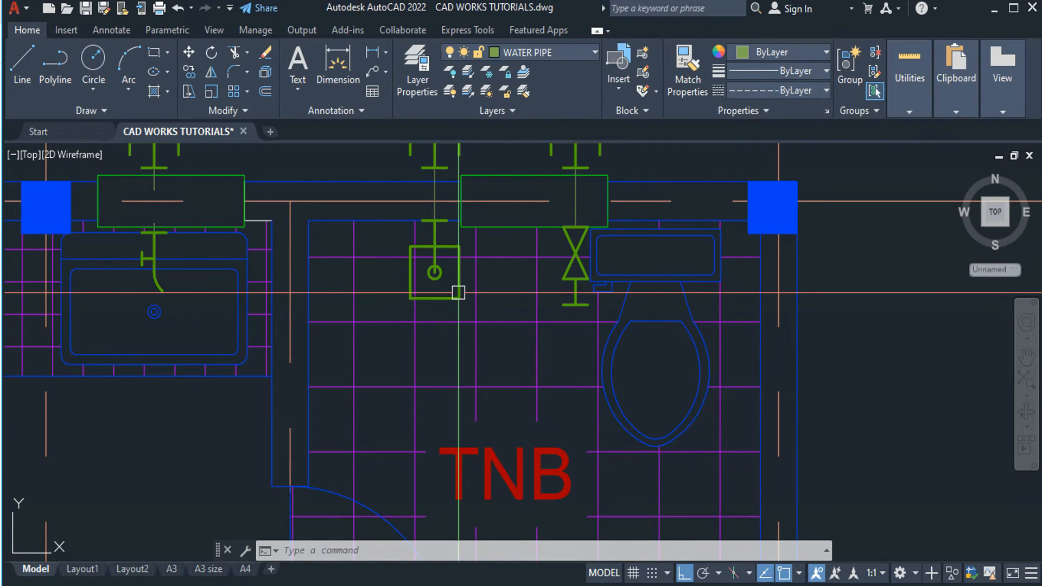
pyautogui.moveTo(458, 292)
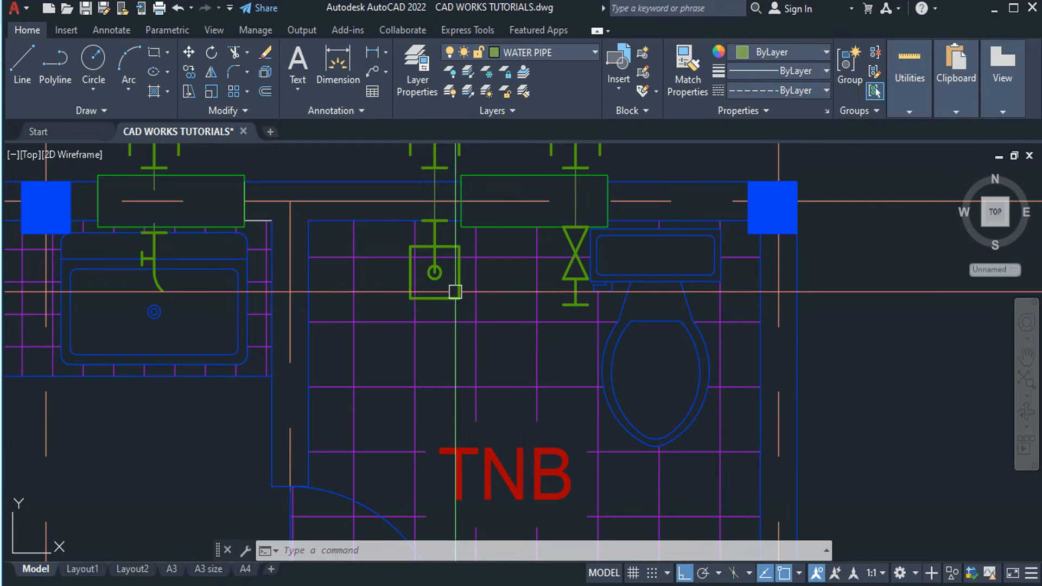
pyautogui.scroll(-2, 451, 281)
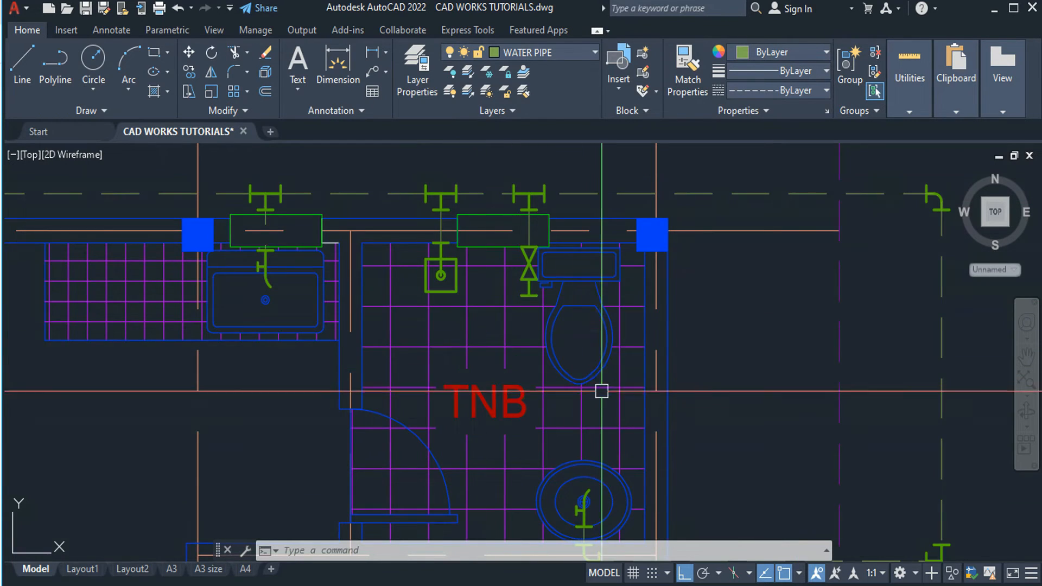
pyautogui.moveTo(604, 372)
pyautogui.mouseDown(button='middle')
pyautogui.moveTo(561, 275)
pyautogui.moveTo(560, 288)
pyautogui.mouseUp(button='middle')
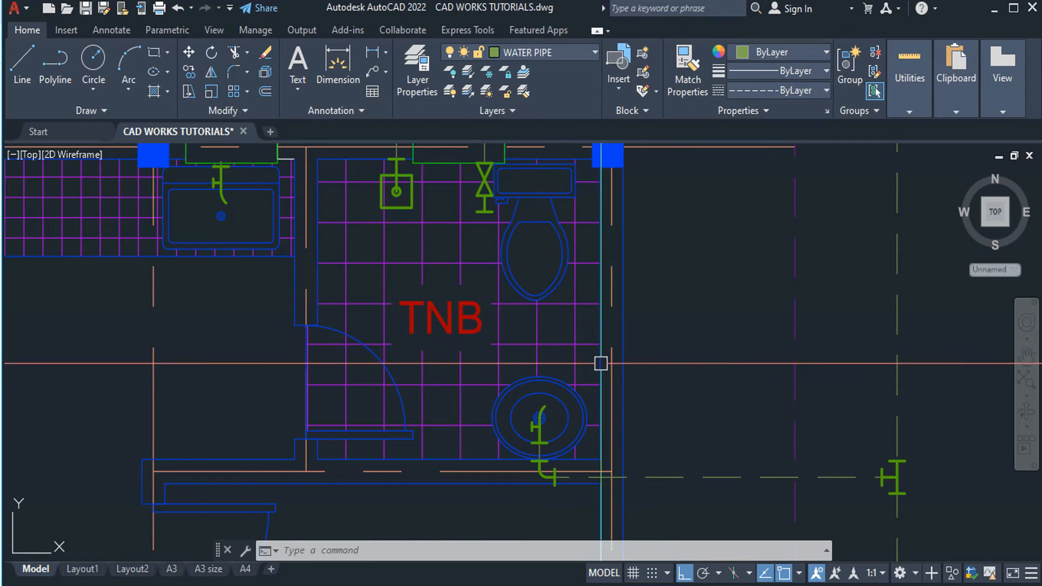
pyautogui.scroll(-2, 502, 300)
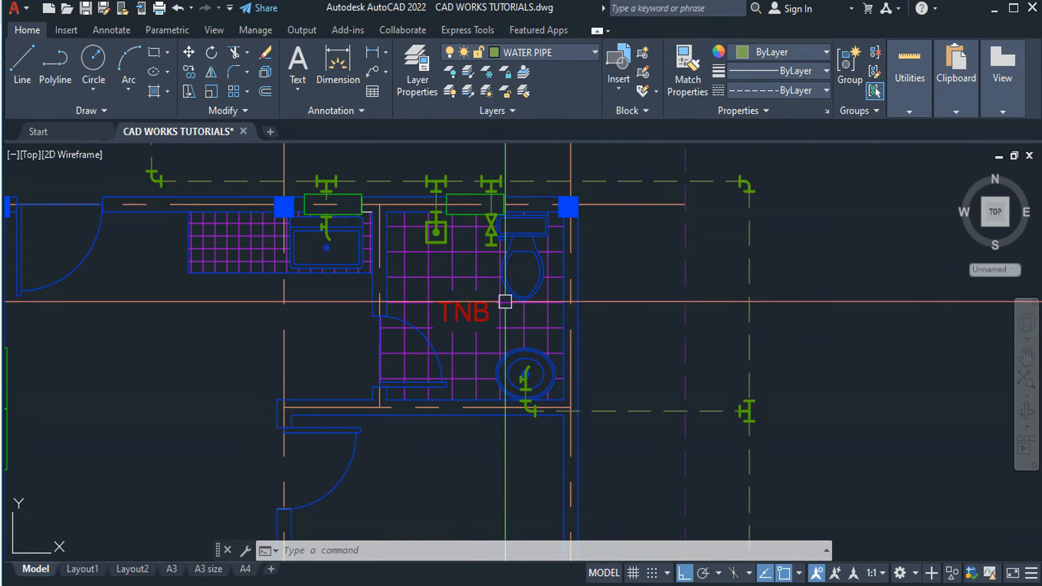
pyautogui.press('Escape')
pyautogui.press('Escape')
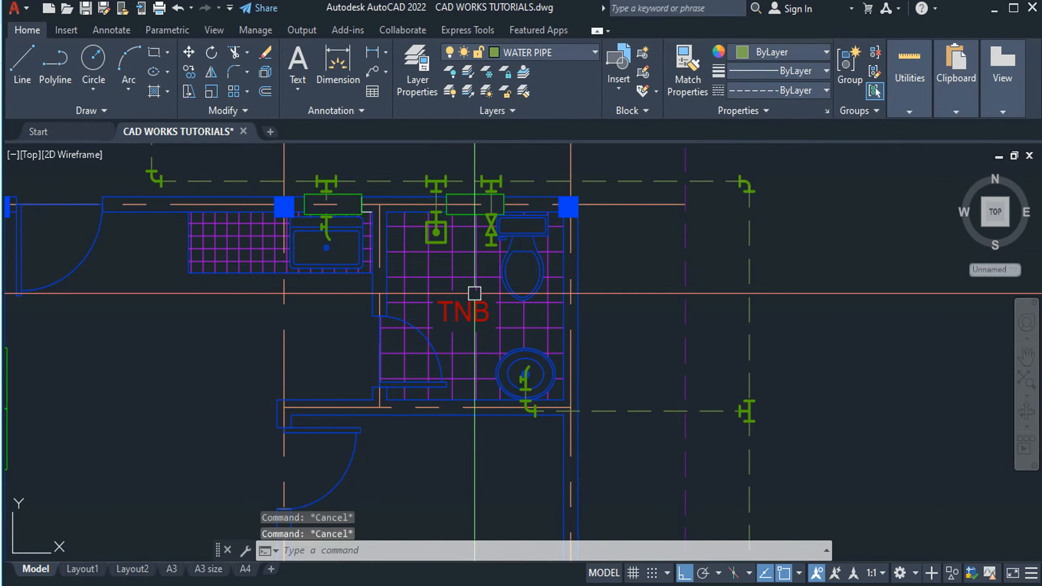
# View the full extents of the drawing and return to the bathroom area of the plumbing plan.
pyautogui.middleClick(540, 256)
pyautogui.middleClick(540, 257)
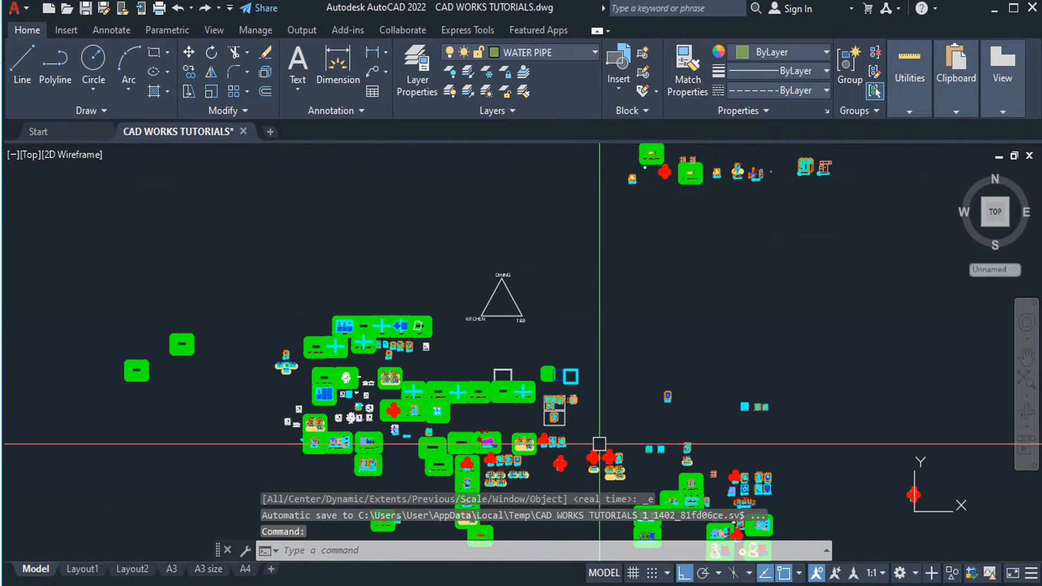
pyautogui.scroll(8, 664, 278)
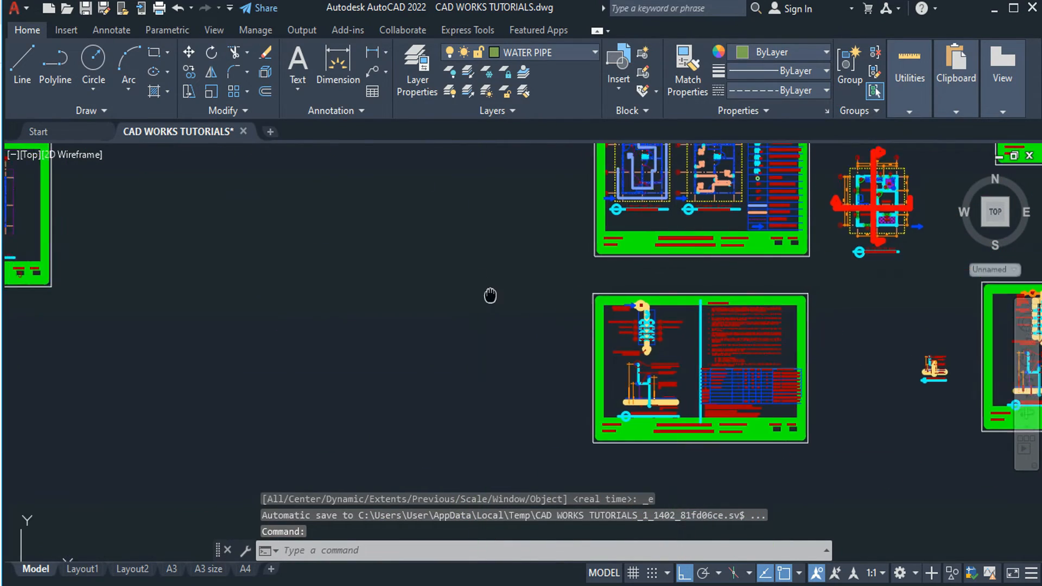
pyautogui.scroll(8, 724, 465)
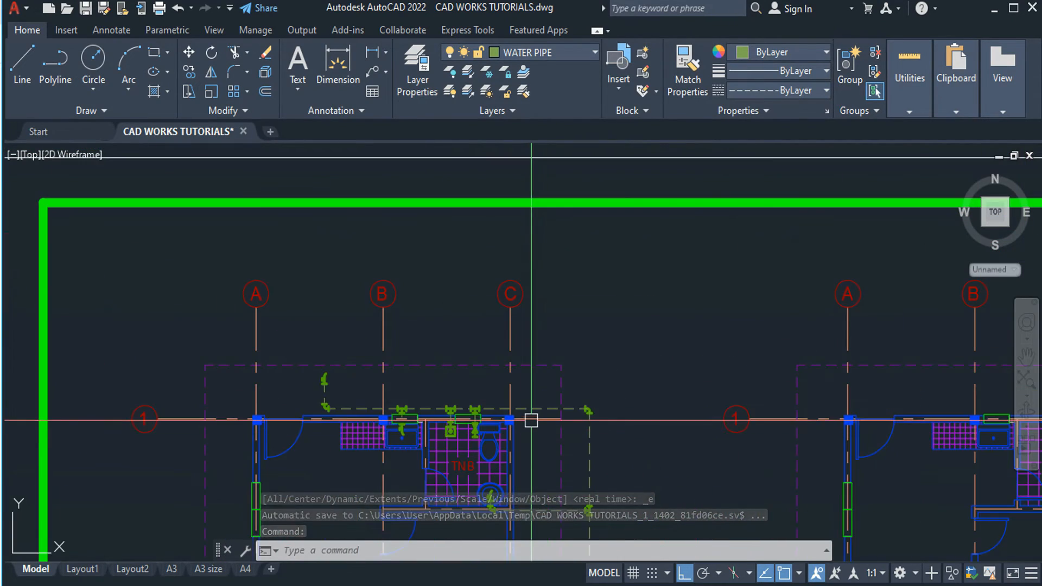
pyautogui.scroll(5, 565, 314)
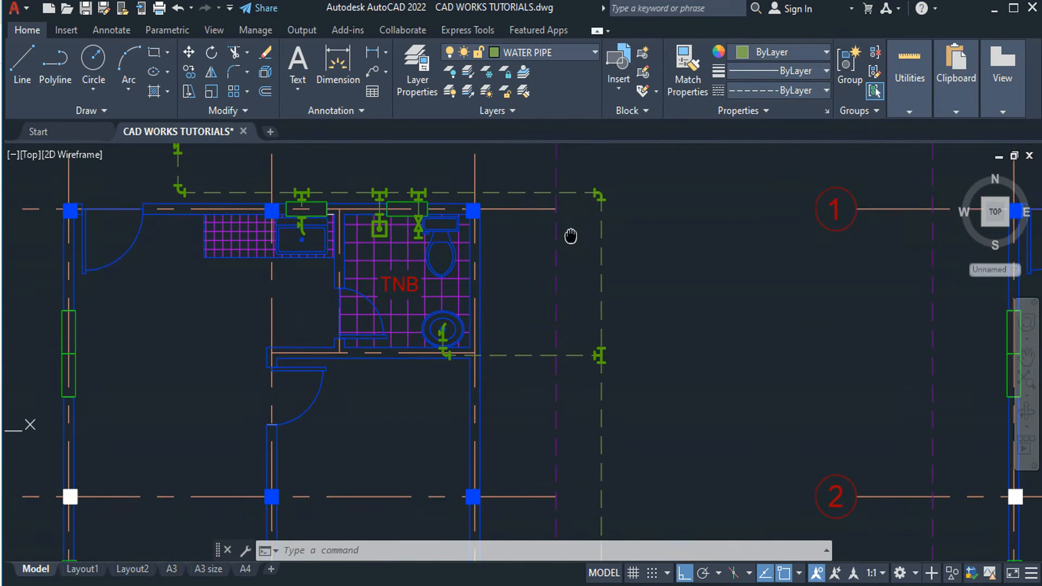
pyautogui.scroll(2, 533, 208)
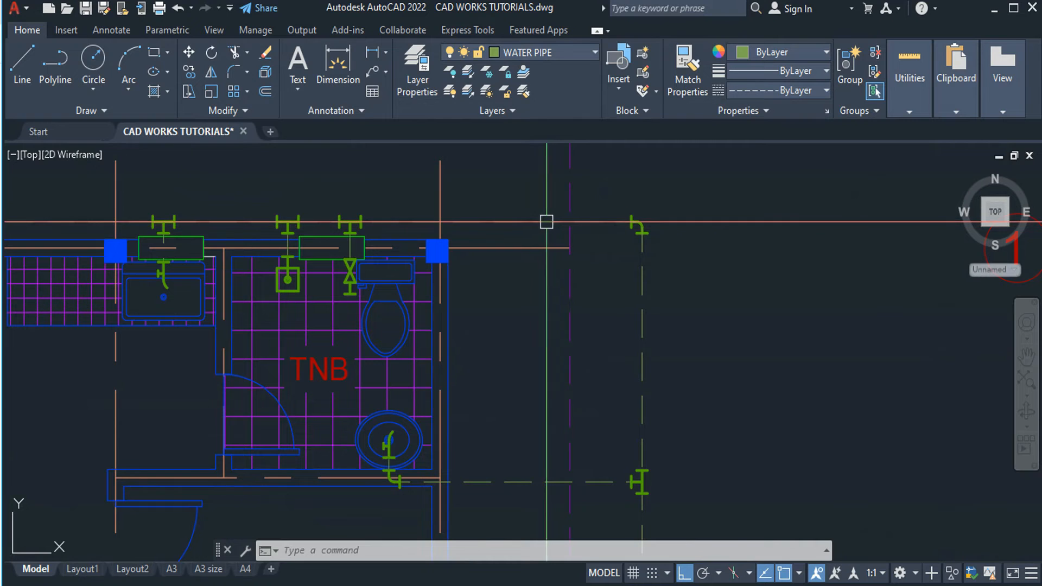
pyautogui.moveTo(551, 236); pyautogui.dragTo(668, 245, button='middle')
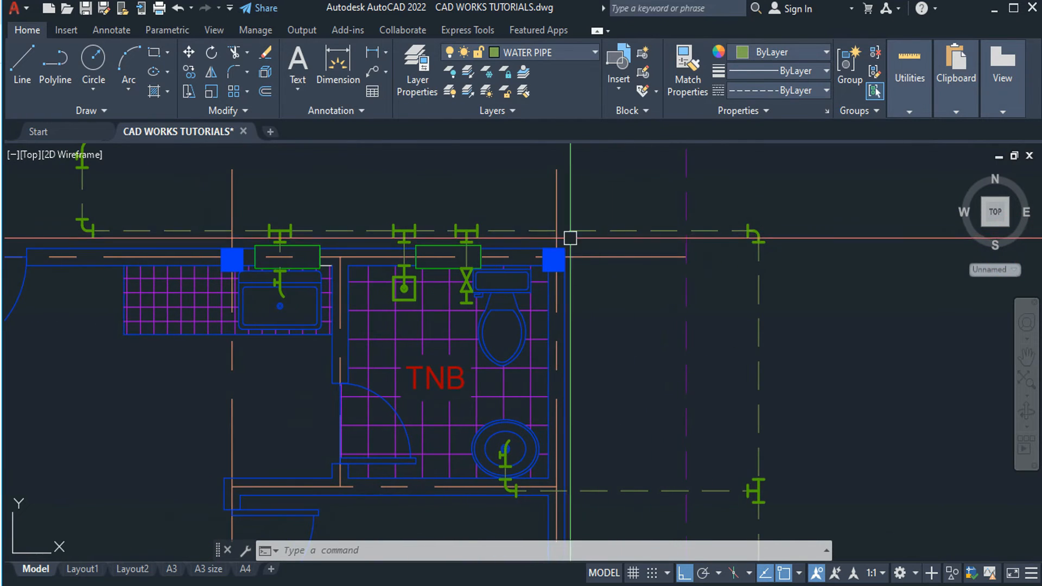
pyautogui.moveTo(438, 231); pyautogui.dragTo(660, 239, button='middle')
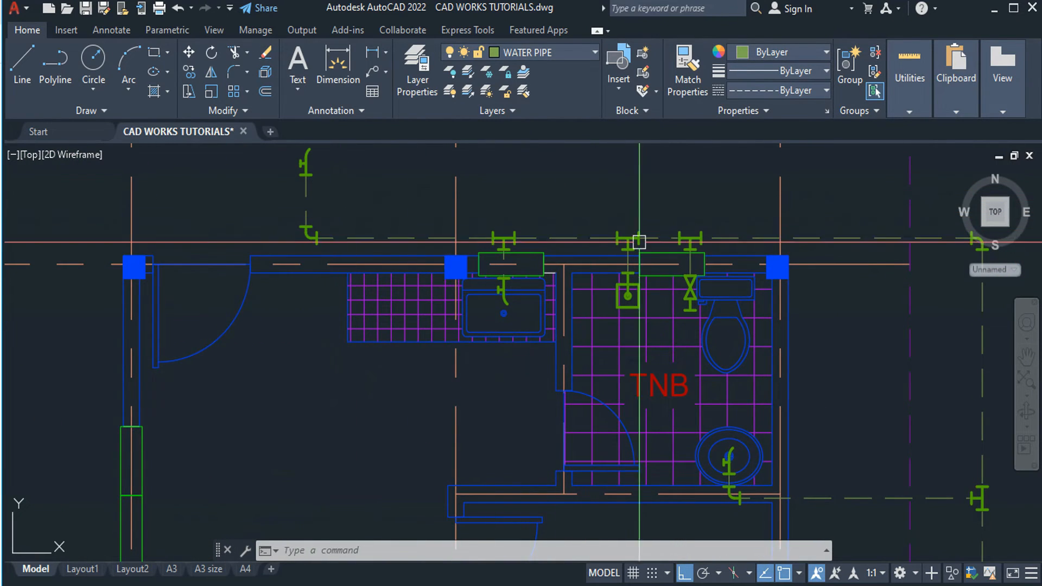
pyautogui.moveTo(839, 269); pyautogui.dragTo(656, 222, button='middle')
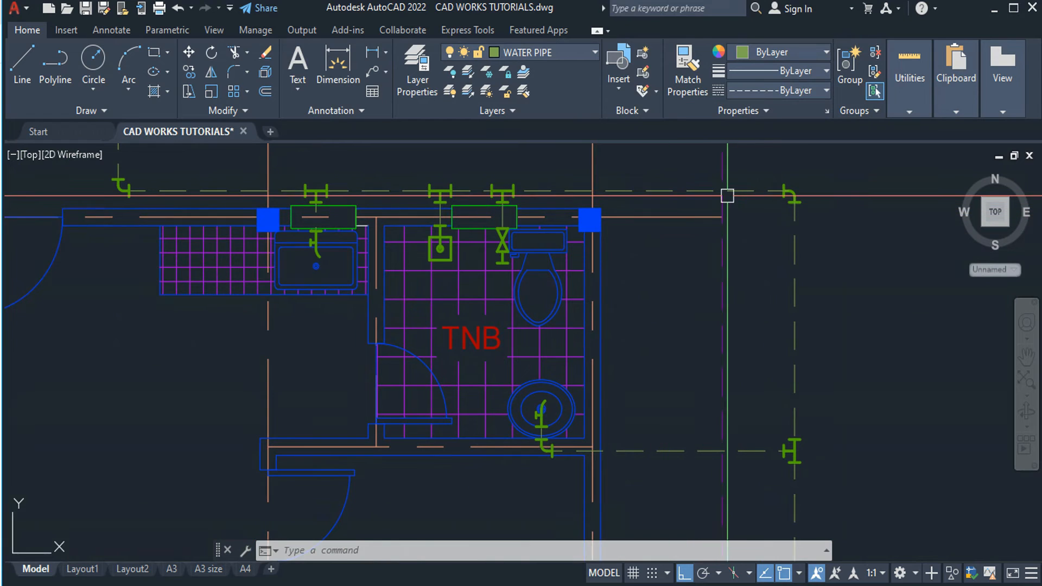
pyautogui.moveTo(764, 396); pyautogui.dragTo(766, 366, button='middle')
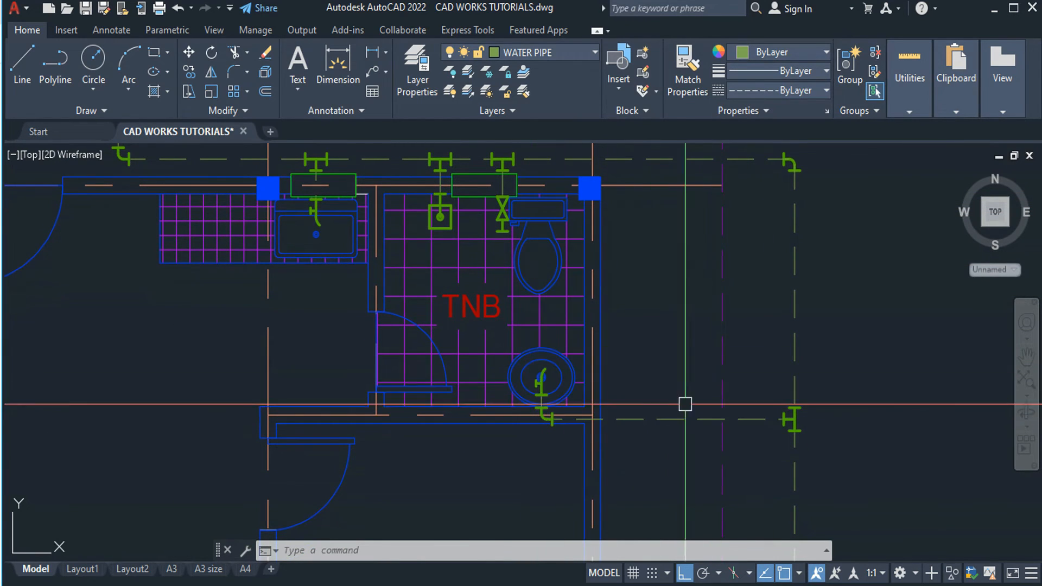
# Draw a rectangle 0.1 wide and 0.2 high in the empty area outside the bathroom's east wall.
pyautogui.moveTo(681, 330); pyautogui.dragTo(676, 364, button='middle')
pyautogui.write('REC')
pyautogui.press('Return')
pyautogui.scroll(2, 676, 365)
pyautogui.click(676, 364)
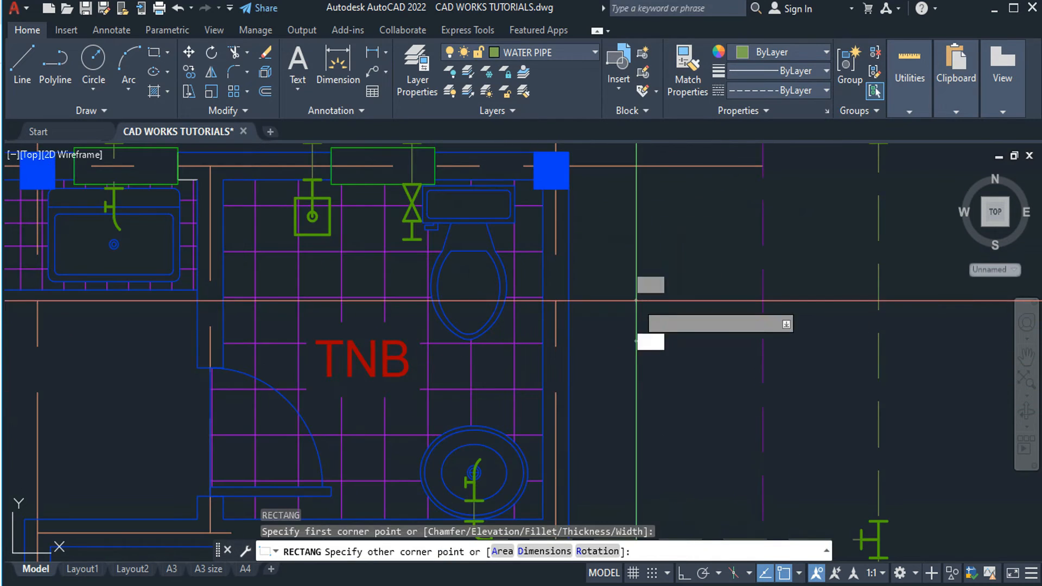
pyautogui.write('.2')
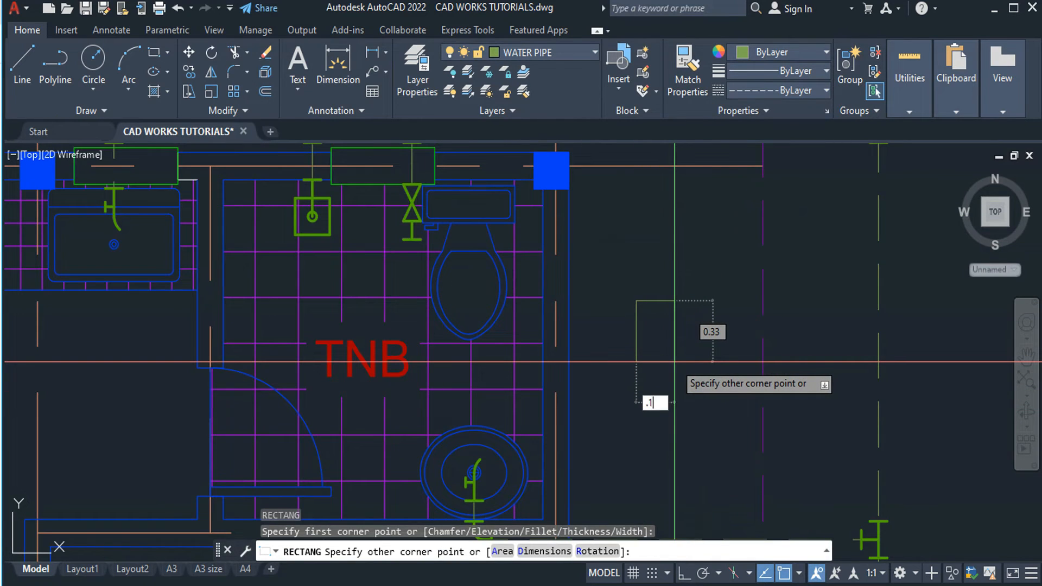
pyautogui.press('Tab')
pyautogui.press('Return')
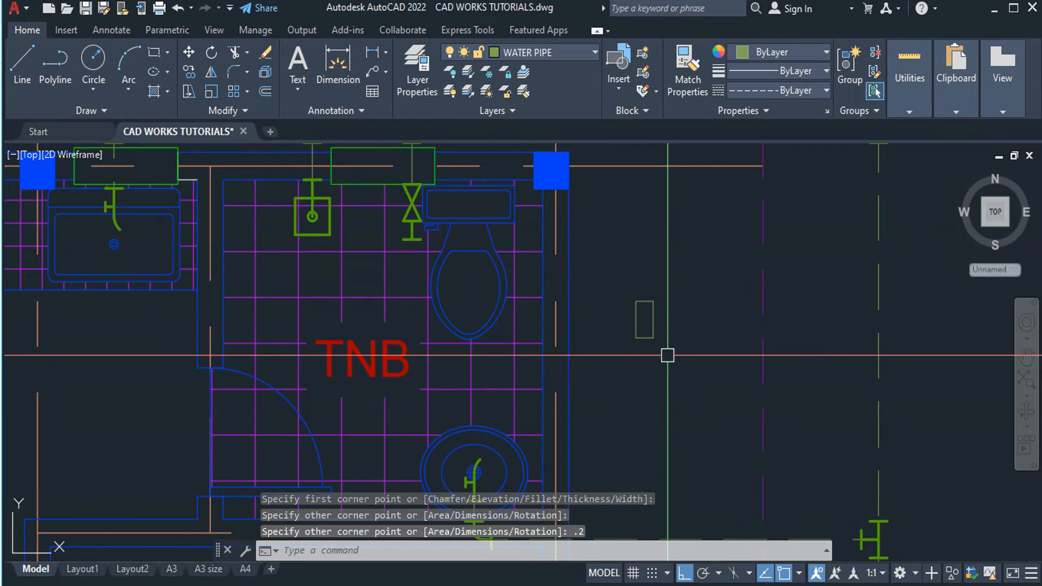
# Draw both diagonals of the small rectangle, joining its opposite corners.
pyautogui.write('l')
pyautogui.press('Return')
pyautogui.click(636, 302)
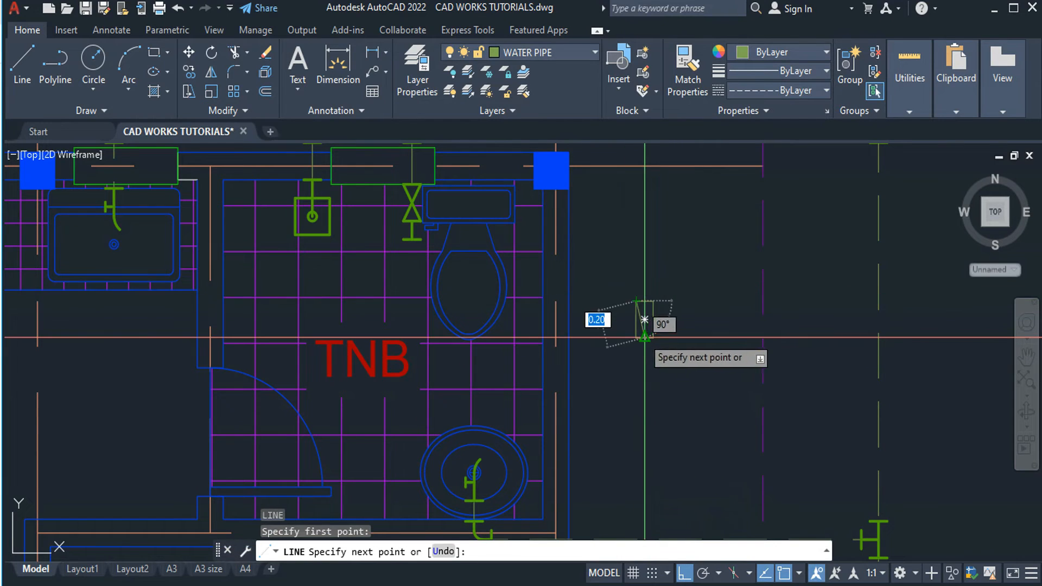
pyautogui.click(653, 337)
pyautogui.press('Return')
pyautogui.press('Return')
pyautogui.click(636, 338)
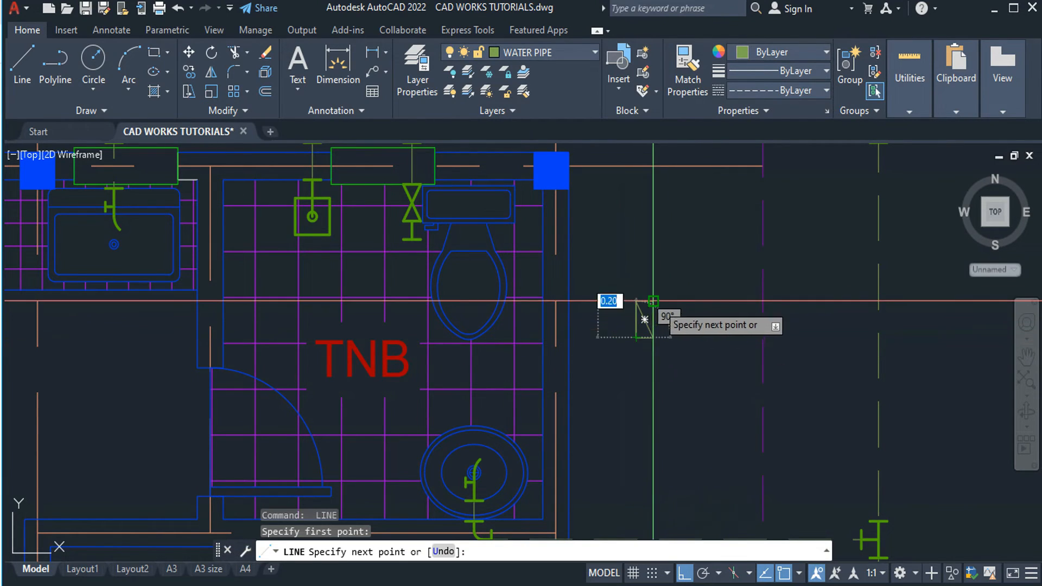
pyautogui.click(653, 302)
pyautogui.press('Return')
pyautogui.press('Escape')
# Trim away the two long vertical sides of the rectangle to leave a bow-tie valve shape.
pyautogui.scroll(4, 642, 324)
pyautogui.write('tr')
pyautogui.press('Return')
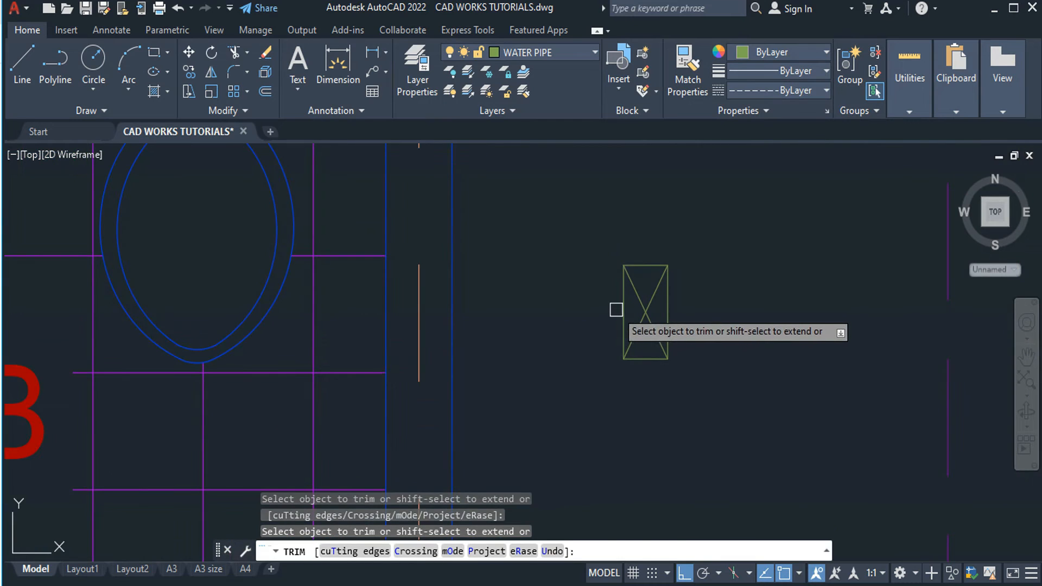
pyautogui.press('Escape')
pyautogui.press('Escape')
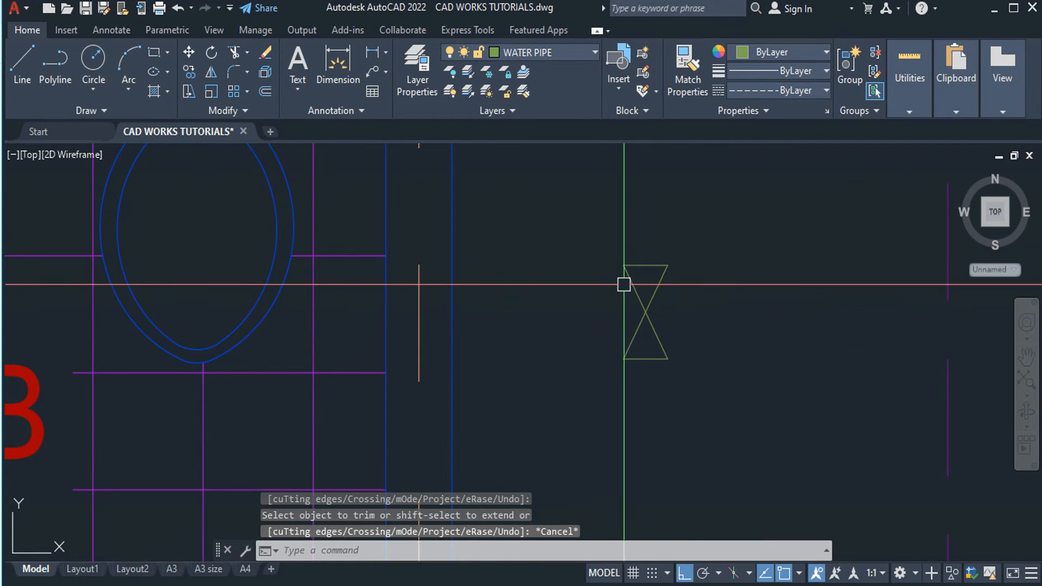
# Draw a horizontal line 0.1 long leftward from the crossing point of the bow-tie shape as the valve stem.
pyautogui.scroll(-4, 656, 332)
pyautogui.moveTo(675, 365); pyautogui.dragTo(637, 156, button='middle')
pyautogui.scroll(-2, 637, 156)
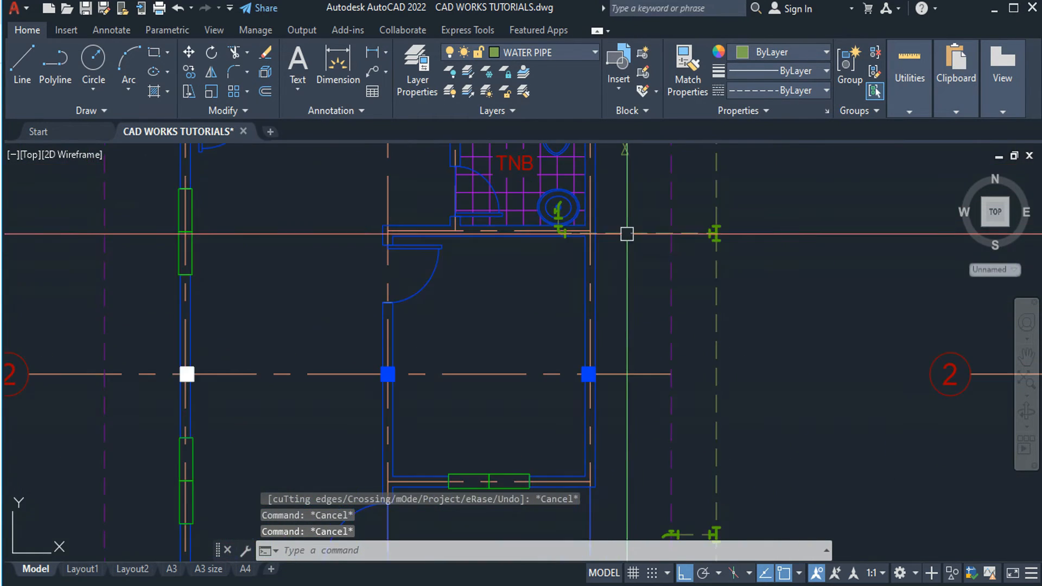
pyautogui.moveTo(625, 233); pyautogui.dragTo(640, 342, button='middle')
pyautogui.scroll(2, 640, 260)
pyautogui.moveTo(640, 260); pyautogui.dragTo(744, 356, button='middle')
pyautogui.scroll(4, 640, 255)
pyautogui.scroll(2, 762, 376)
pyautogui.write('l')
pyautogui.press('Return')
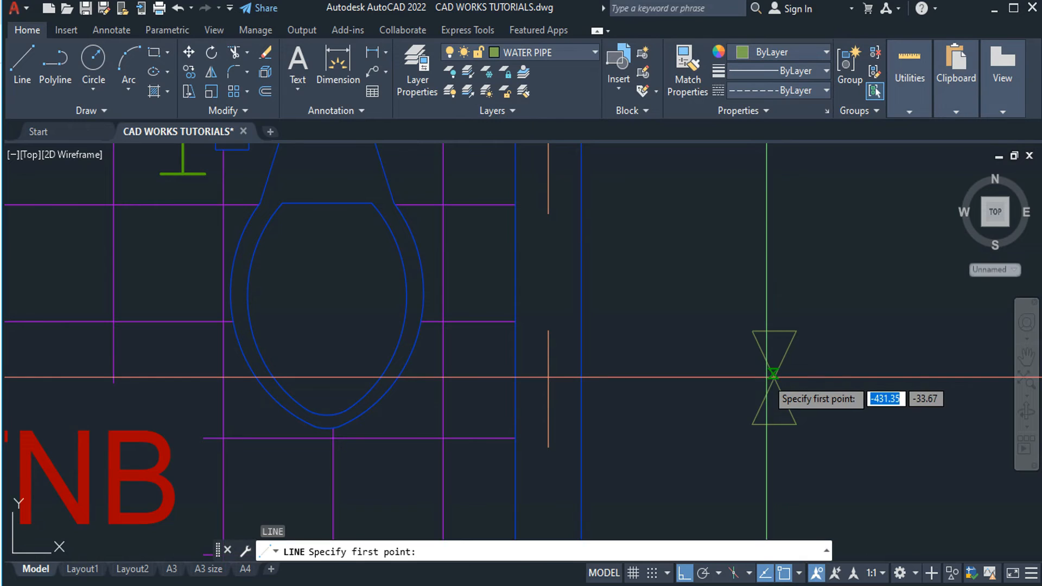
pyautogui.click(774, 376)
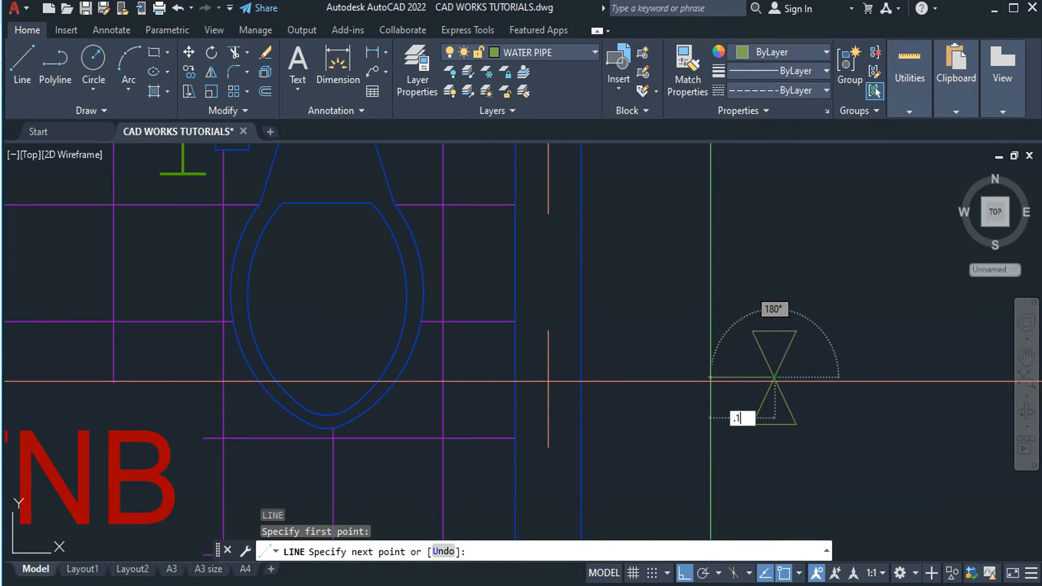
pyautogui.press('Return')
pyautogui.press('Escape')
# Draw a separate vertical line 0.1 long beside the valve shape for its handle.
pyautogui.write('l')
pyautogui.press('Return')
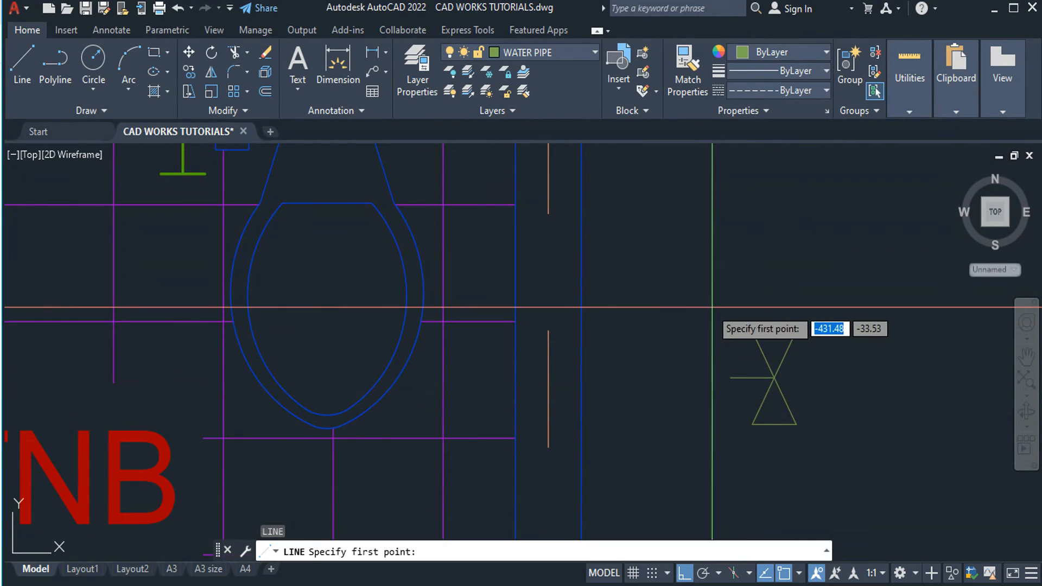
pyautogui.click(698, 302)
pyautogui.press('Return')
pyautogui.press('Escape')
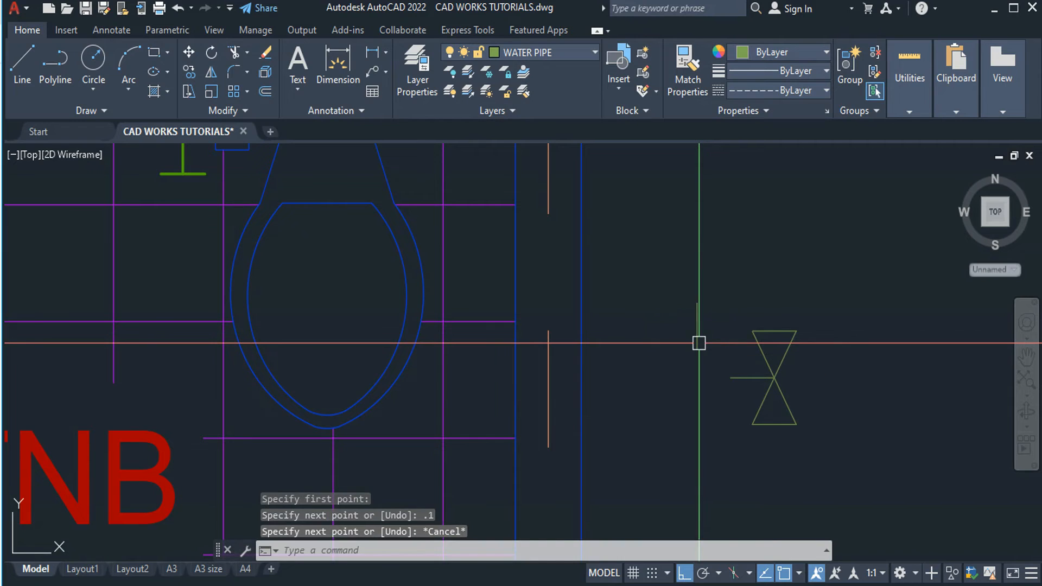
# Move the handle line by its midpoint onto the free end of the valve stem.
pyautogui.press('Return')
pyautogui.scroll(4, 714, 333)
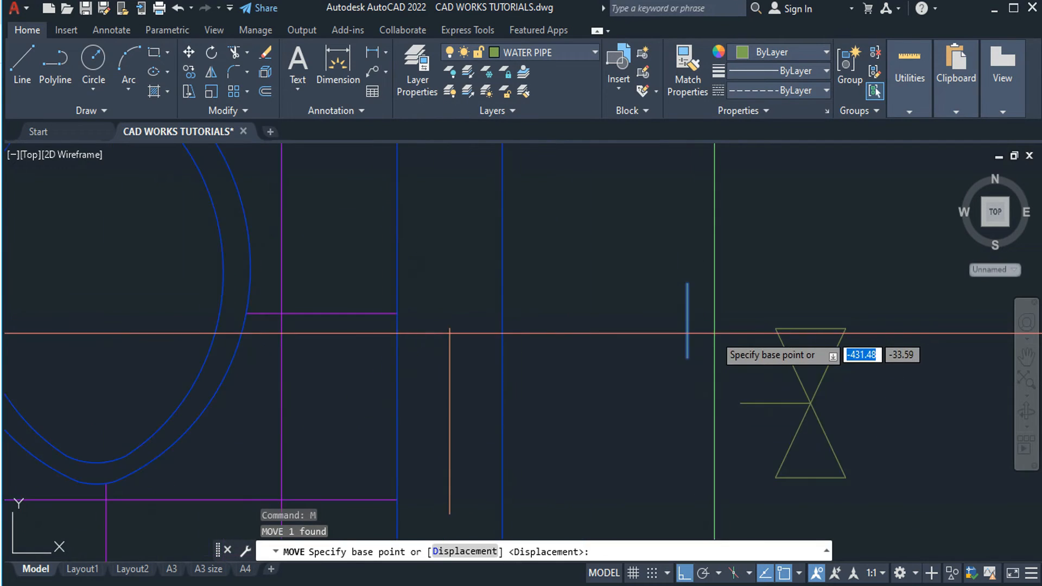
pyautogui.click(672, 312)
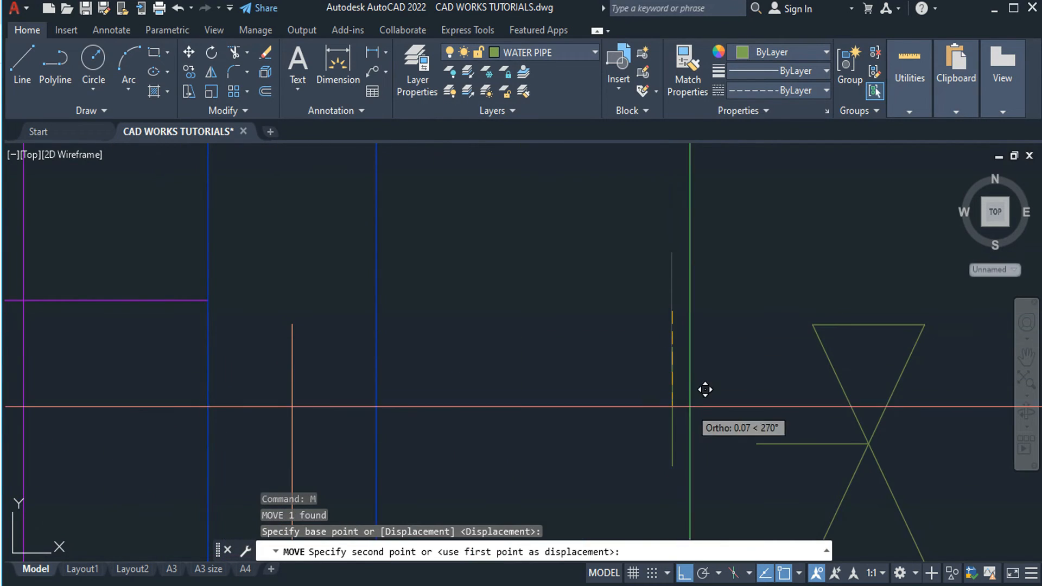
pyautogui.click(756, 444)
pyautogui.press('Escape')
pyautogui.moveTo(661, 512)
pyautogui.mouseDown(button='middle')
pyautogui.moveTo(581, 298)
pyautogui.moveTo(583, 351)
pyautogui.mouseUp(button='middle')
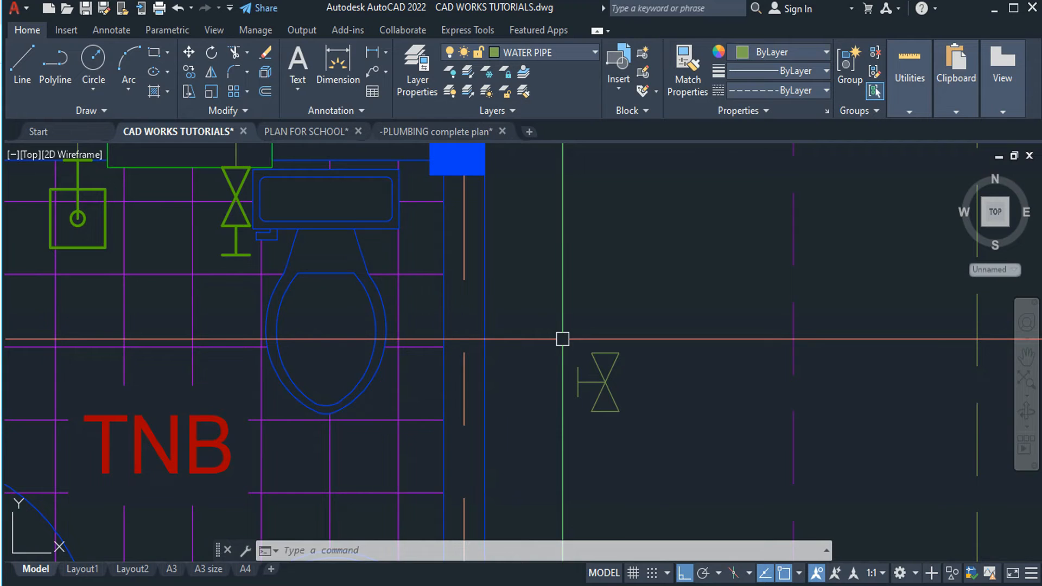
# Assign all lines of the new valve symbol to the PIPE CONNECTION layer.
pyautogui.scroll(-4, 594, 301)
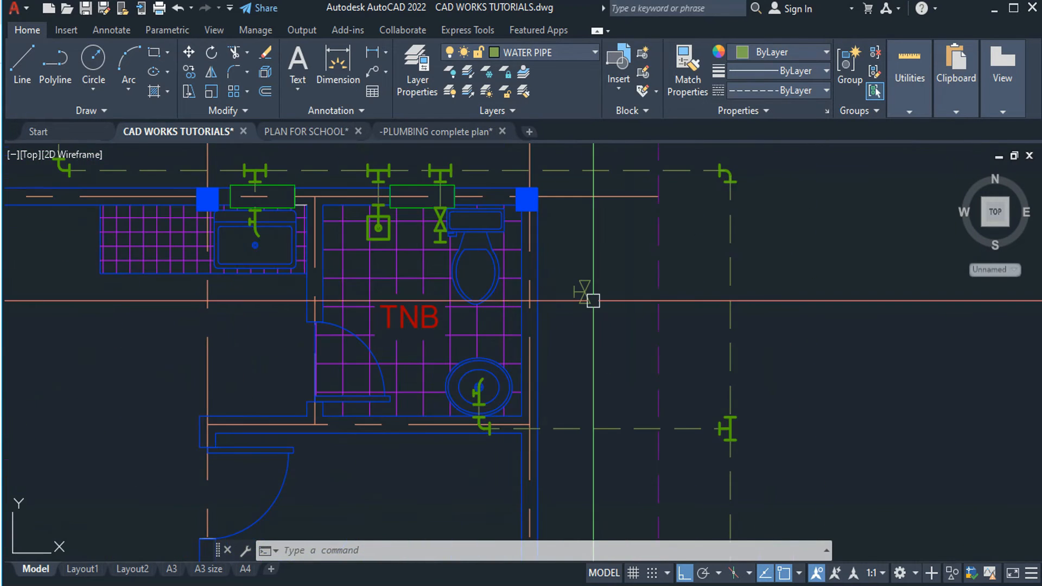
pyautogui.scroll(4, 593, 300)
pyautogui.click(607, 260)
pyautogui.click(696, 375)
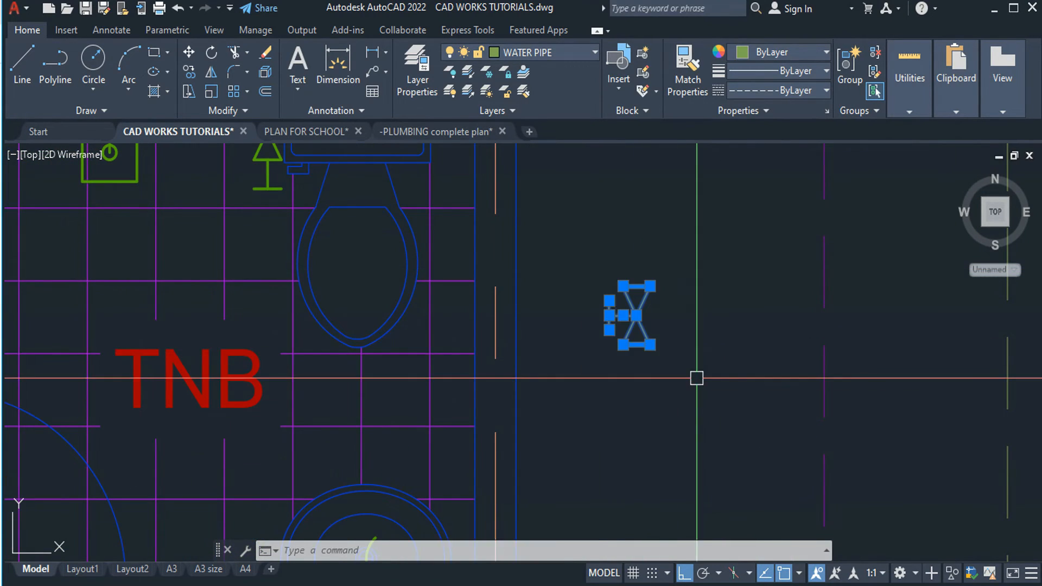
pyautogui.click(568, 56)
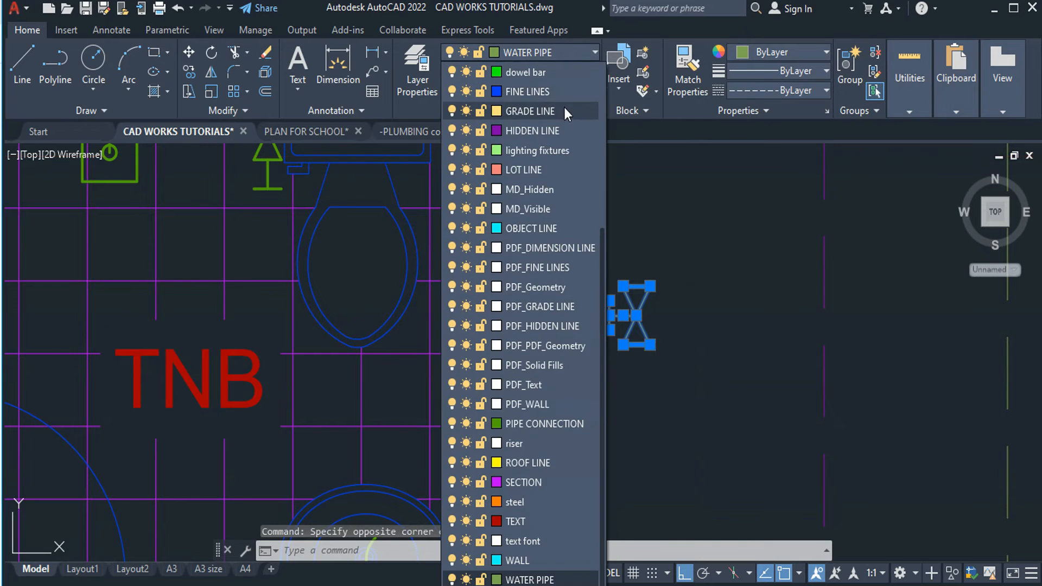
pyautogui.click(539, 423)
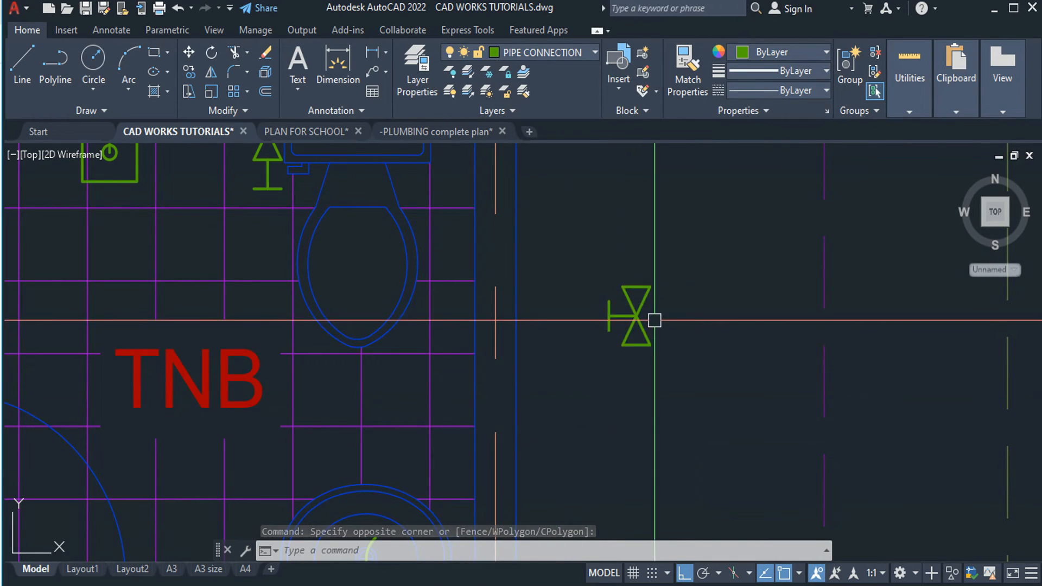
pyautogui.scroll(-4, 654, 318)
pyautogui.press('Escape')
# Rotate the new valve symbol by 270° about its top midpoint so the handle points upward.
pyautogui.click(668, 289)
pyautogui.click(621, 342)
pyautogui.write('R')
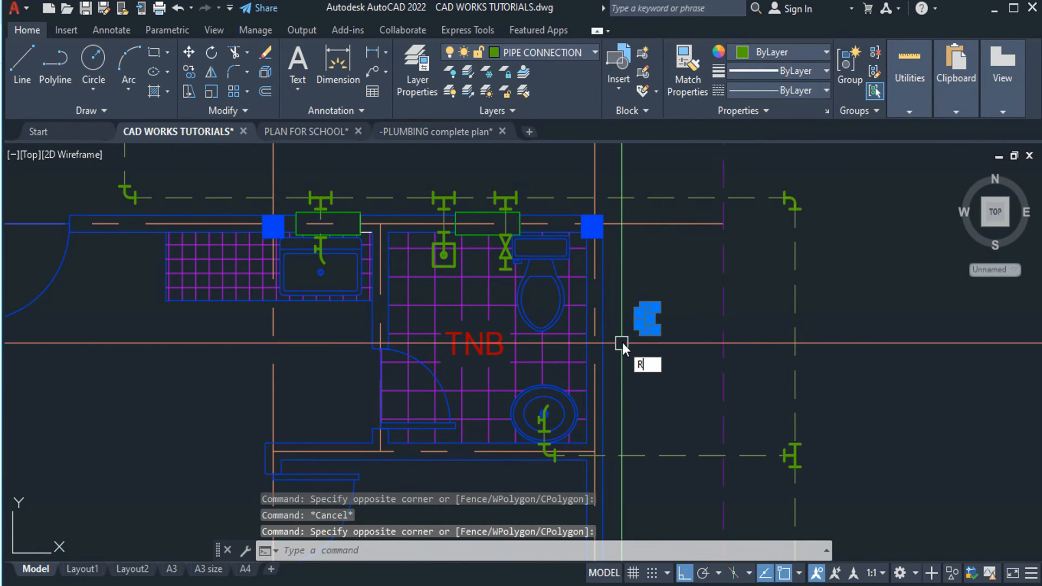
pyautogui.write('O')
pyautogui.press('Return')
pyautogui.scroll(2, 641, 314)
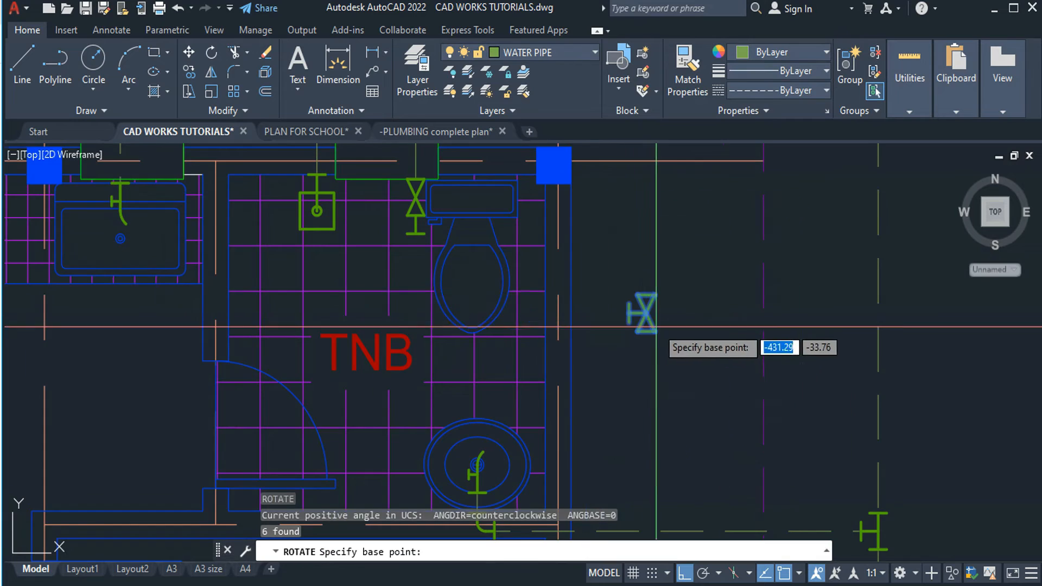
pyautogui.click(638, 295)
pyautogui.click(680, 368)
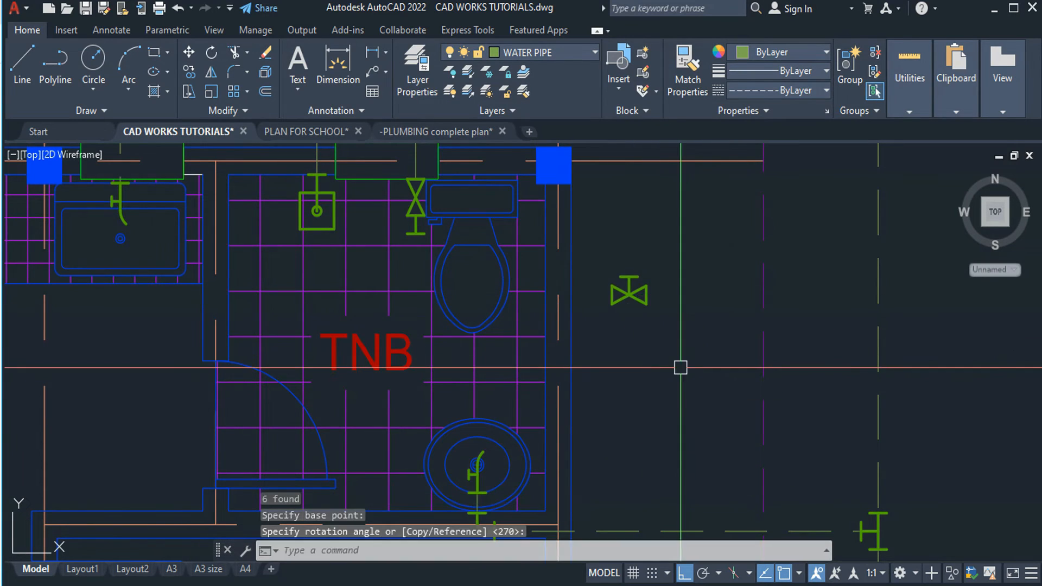
pyautogui.press('Escape')
# Move the rotated valve symbol by its right midpoint onto the horizontal water pipe, between the toilet branch and the east elbow.
pyautogui.click(606, 252)
pyautogui.click(662, 326)
pyautogui.write('M')
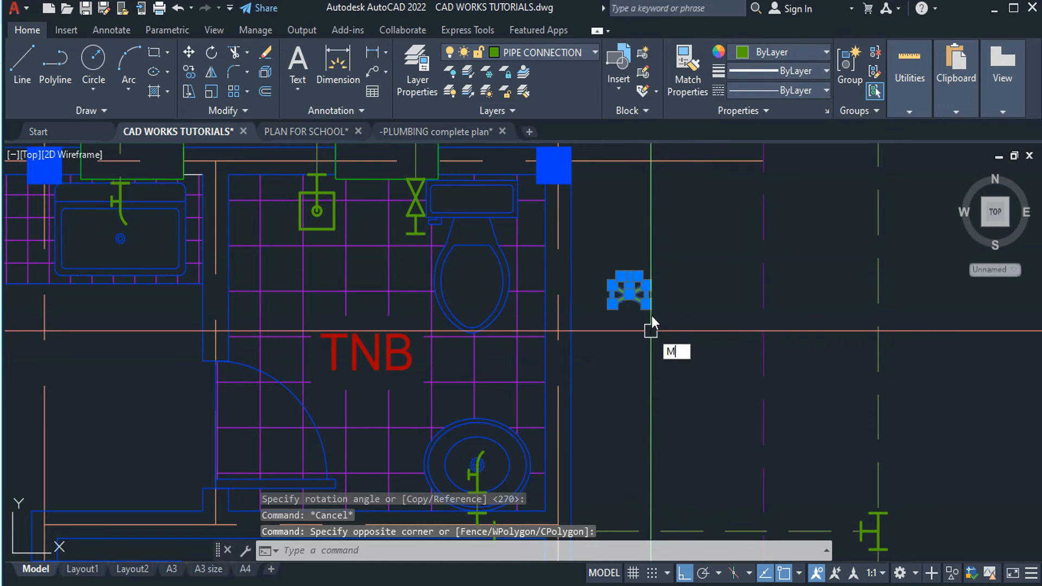
pyautogui.press('Return')
pyautogui.click(647, 293)
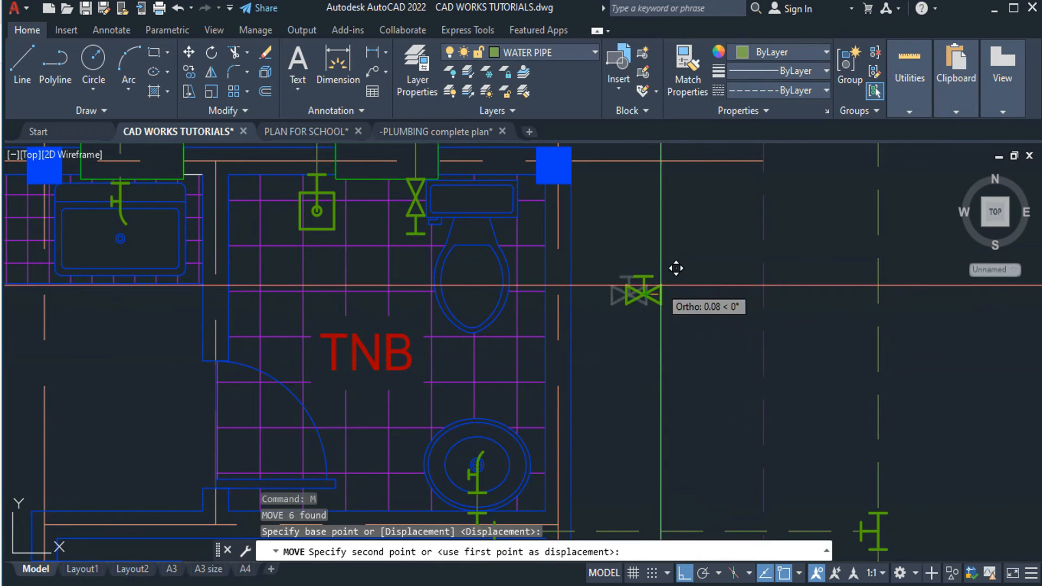
pyautogui.moveTo(725, 164); pyautogui.dragTo(691, 304, button='middle')
pyautogui.press('Escape')
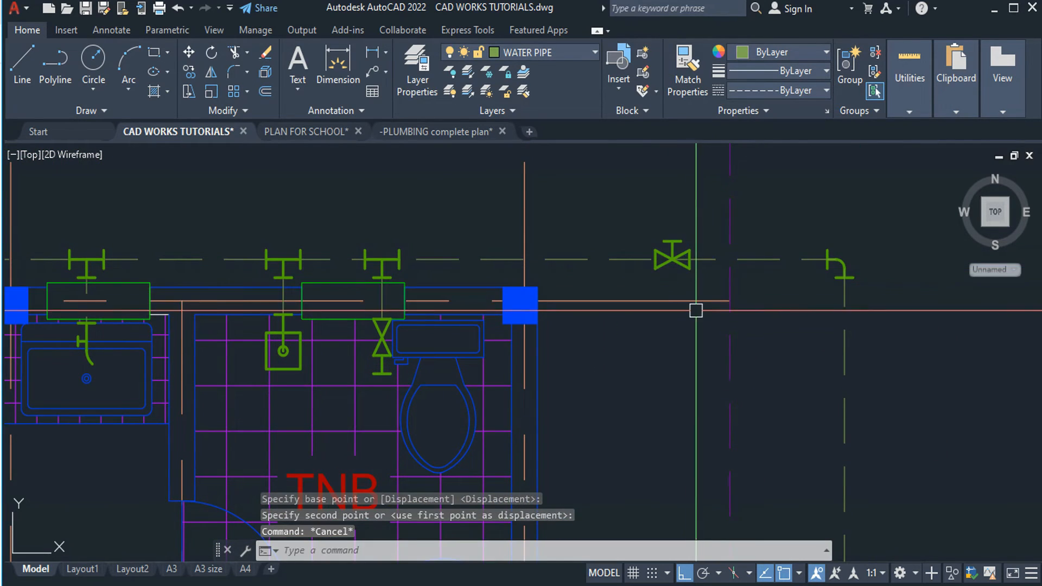
# Trim the section of water pipe that runs through the inside of the new valve symbol.
pyautogui.scroll(5, 668, 294)
pyautogui.write('tr')
pyautogui.press('Return')
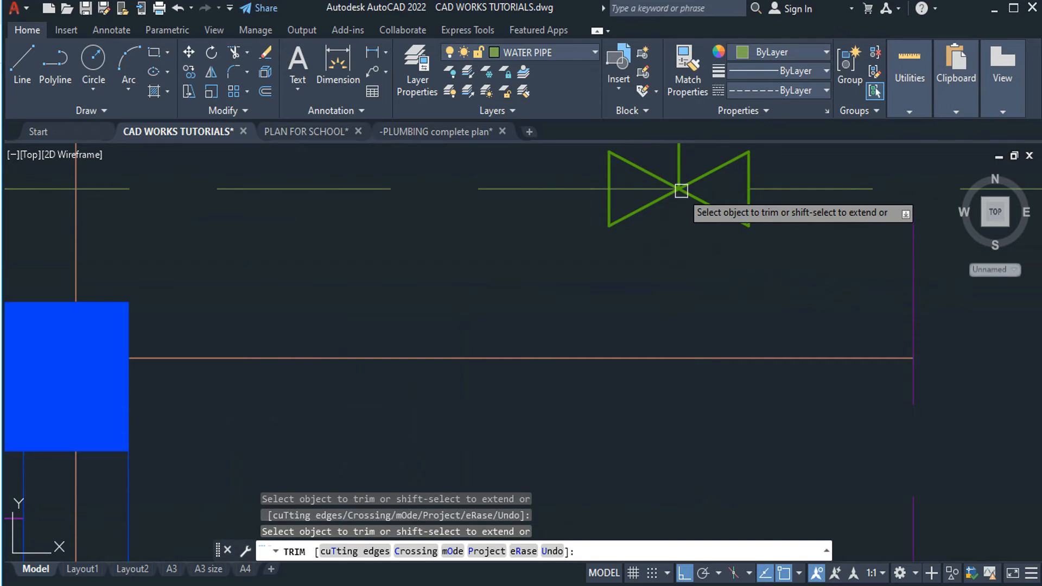
pyautogui.scroll(-5, 647, 191)
pyautogui.press('Escape')
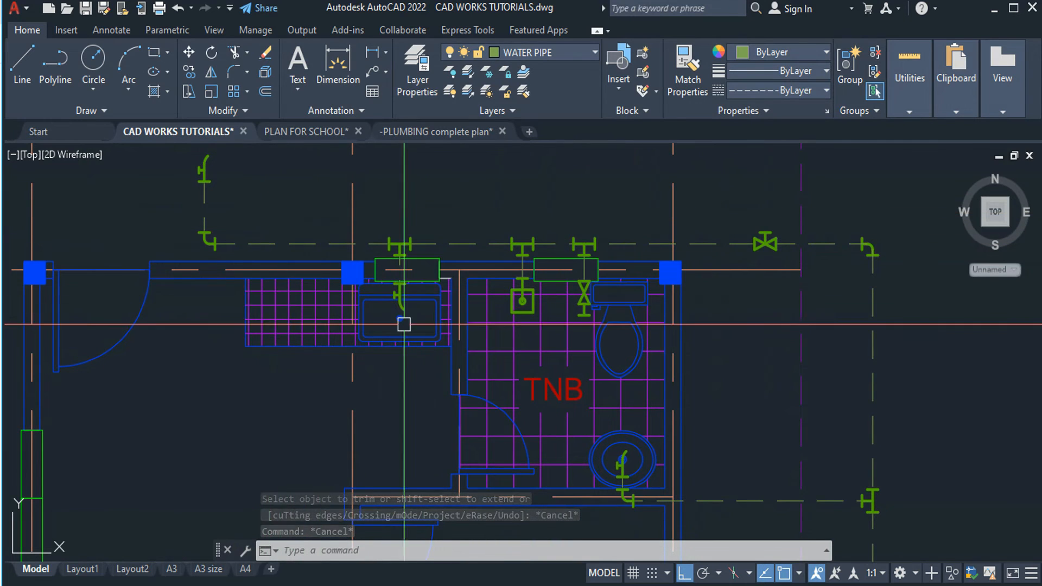
pyautogui.moveTo(863, 453); pyautogui.dragTo(809, 358, button='middle')
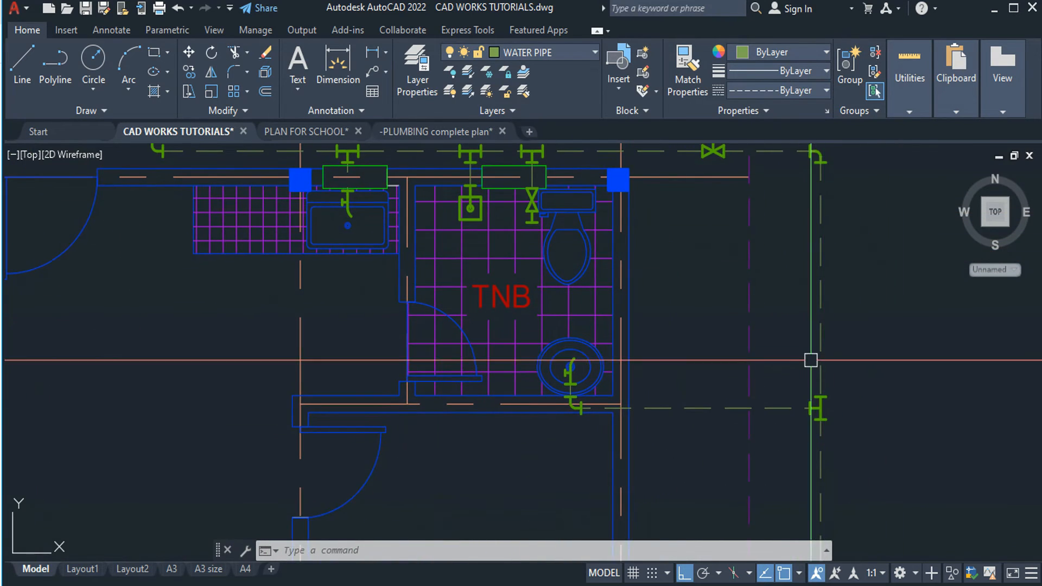
pyautogui.moveTo(726, 389); pyautogui.dragTo(699, 416, button='middle')
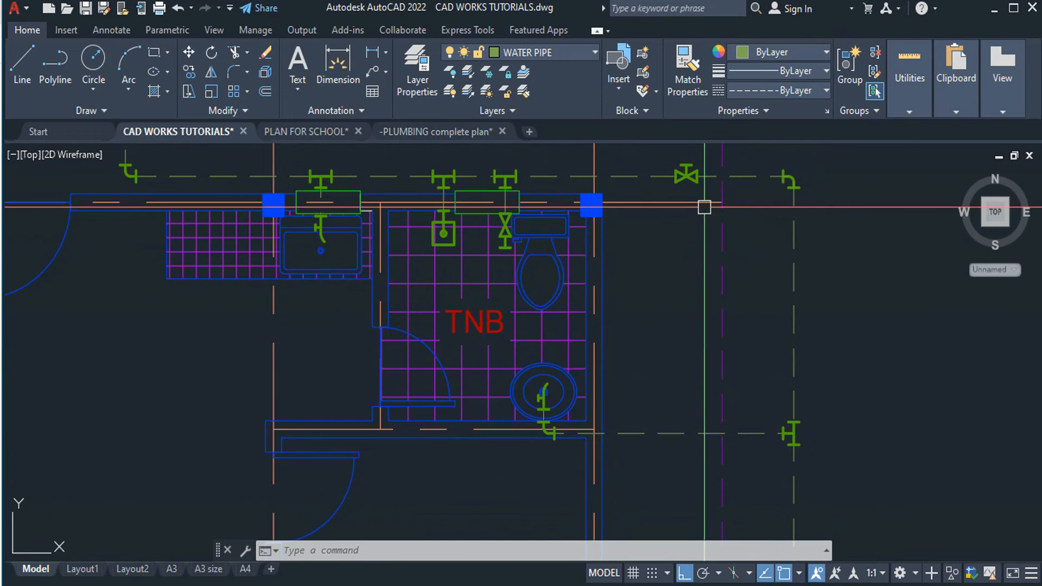
pyautogui.moveTo(702, 206); pyautogui.dragTo(760, 274, button='middle')
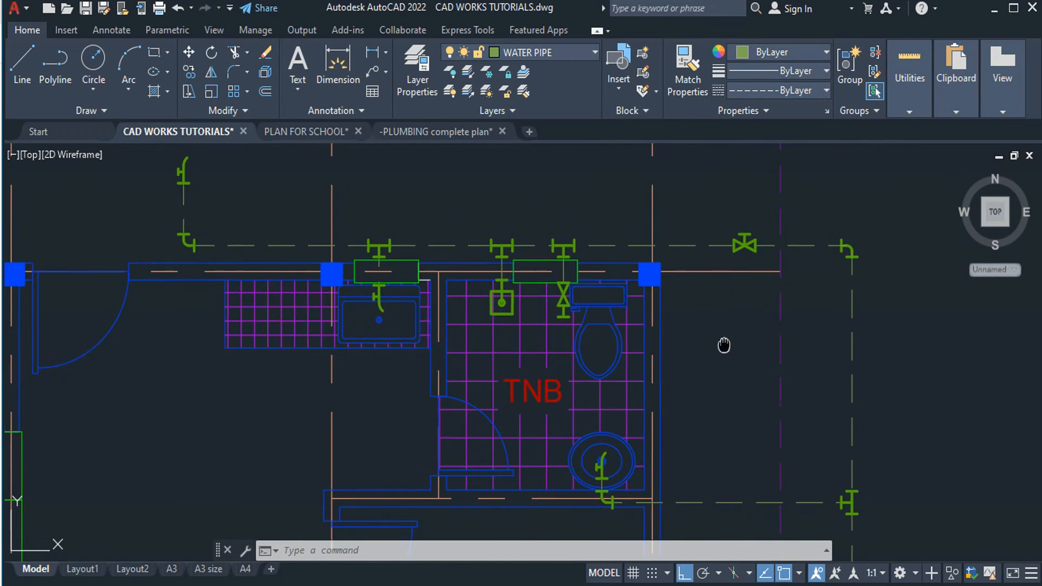
# Group all the lines of the new valve symbol on the upper horizontal water pipe into one object.
pyautogui.moveTo(726, 344); pyautogui.dragTo(650, 322, button='middle')
pyautogui.scroll(2, 676, 248)
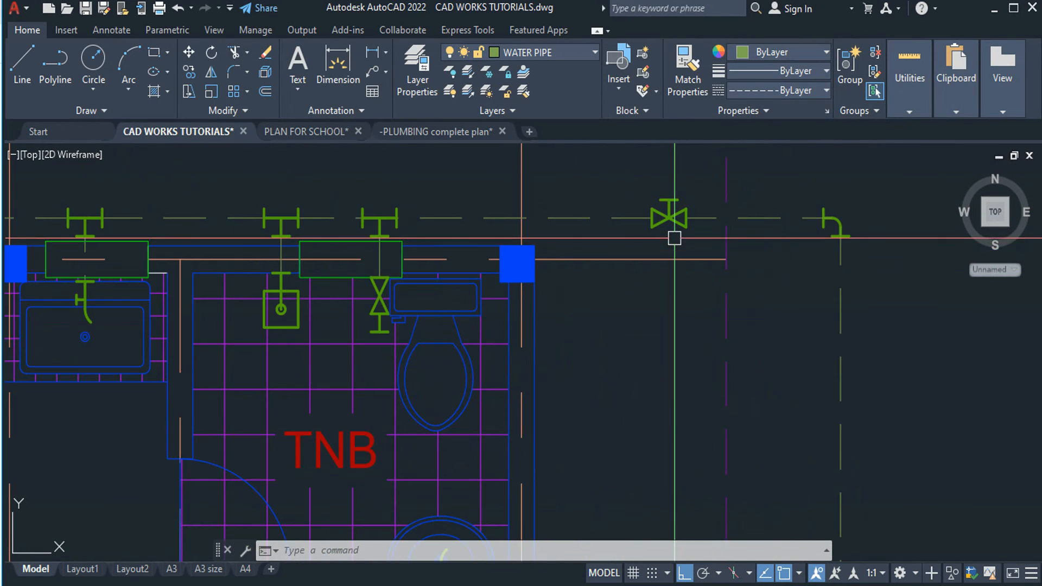
pyautogui.press('Escape')
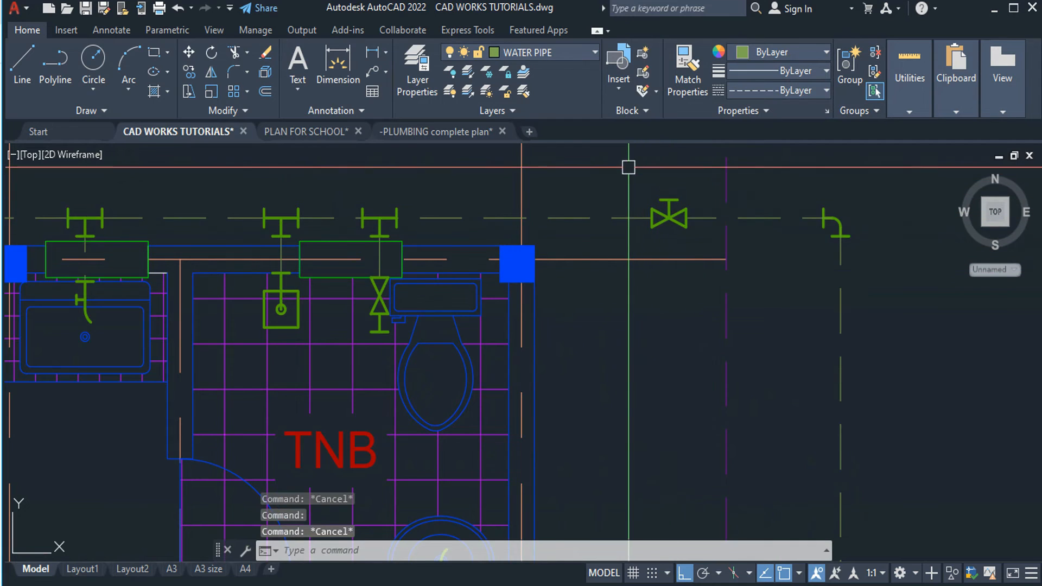
pyautogui.click(628, 167)
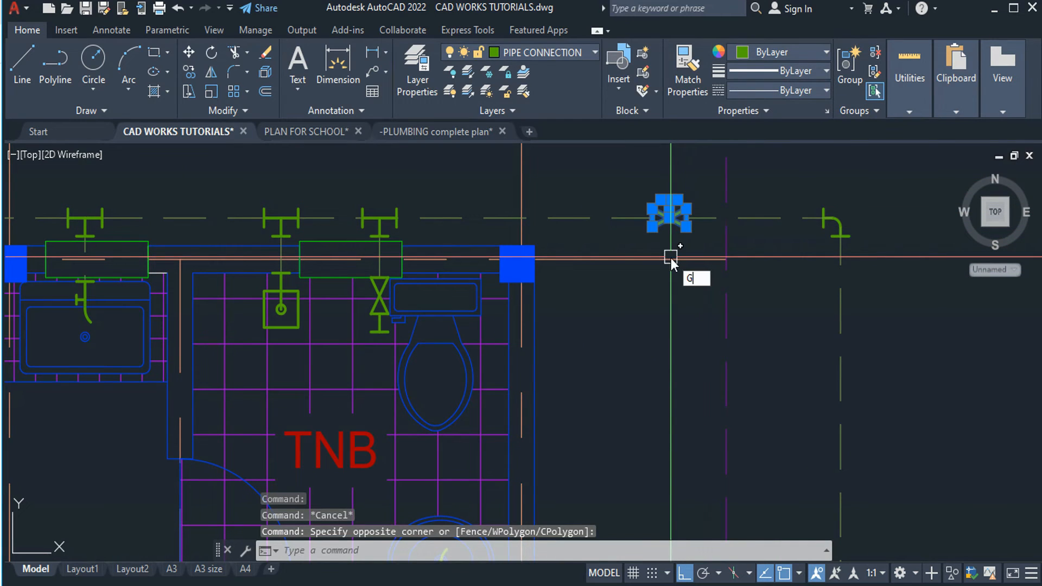
pyautogui.click(727, 297)
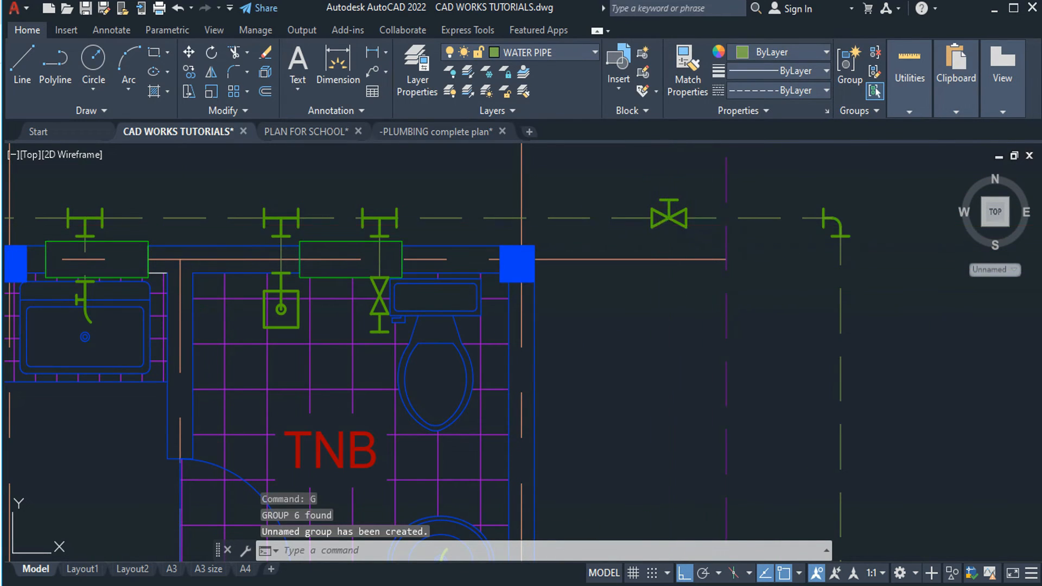
pyautogui.click(666, 218)
pyautogui.press('Return')
pyautogui.press('Escape')
# Copy the grouped valve symbol straight down onto the washbasin's horizontal branch pipe, between its elbow and the tee on the vertical pipe.
pyautogui.click(667, 222)
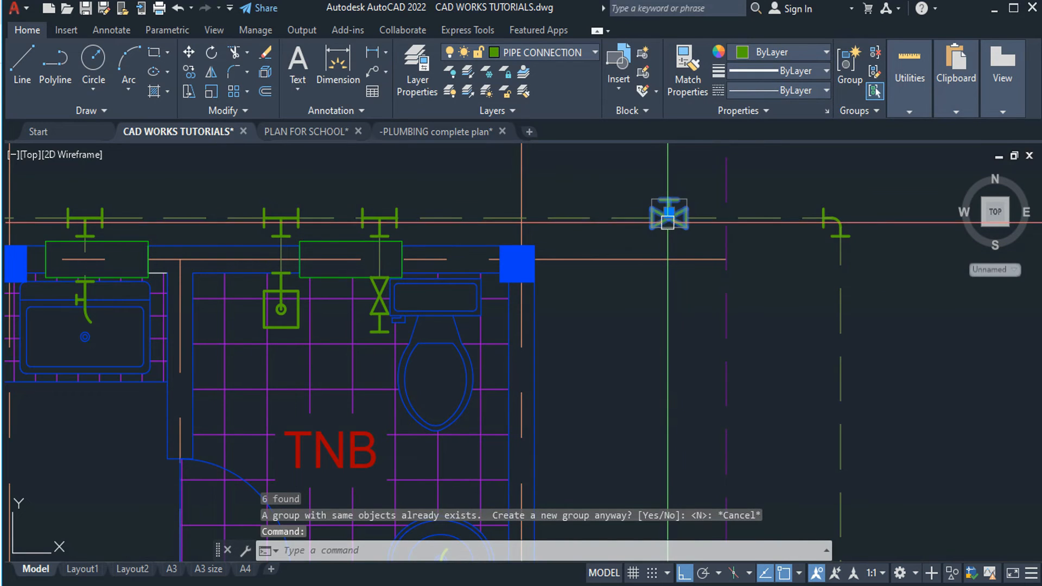
pyautogui.press('Return')
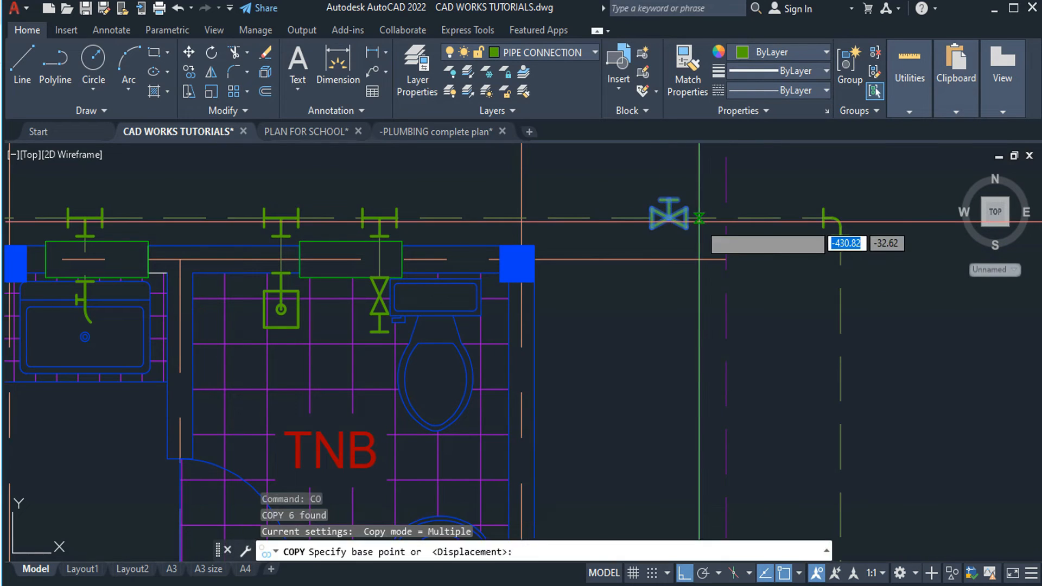
pyautogui.scroll(4, 667, 214)
pyautogui.click(669, 211)
pyautogui.scroll(-4, 669, 212)
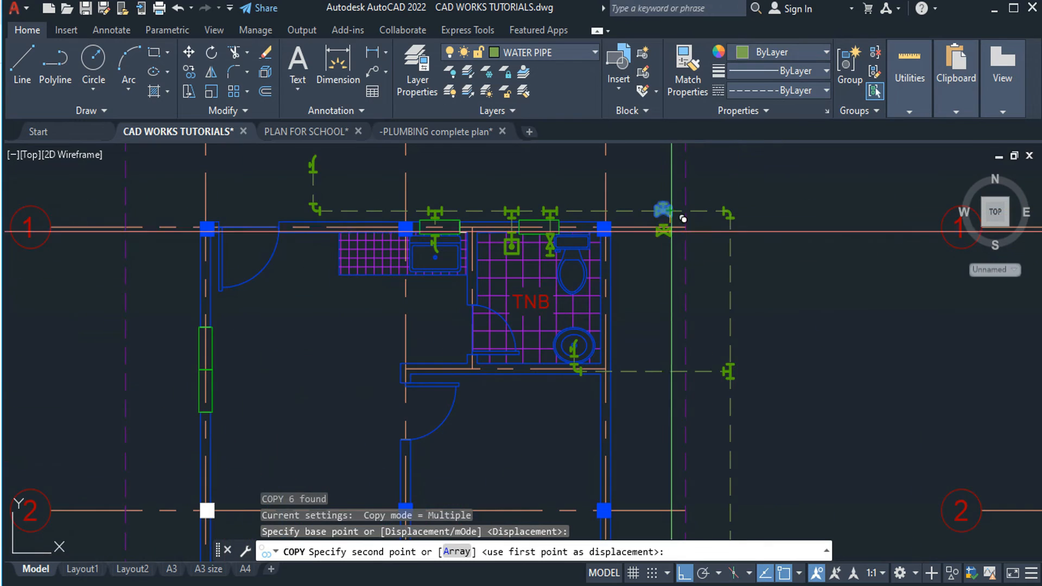
pyautogui.scroll(5, 670, 370)
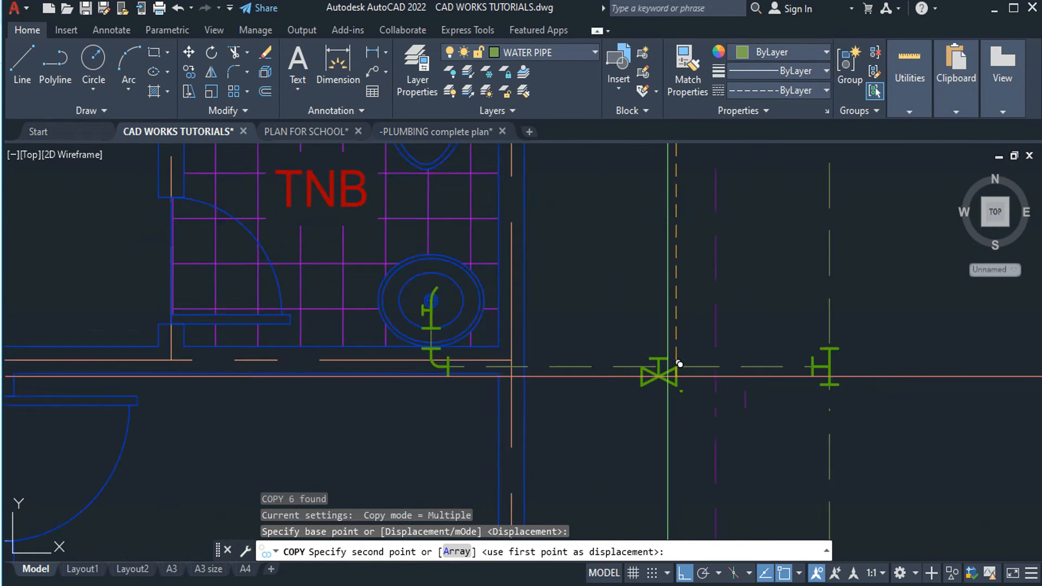
pyautogui.click(690, 354)
pyautogui.press('Escape')
pyautogui.scroll(-3, 725, 326)
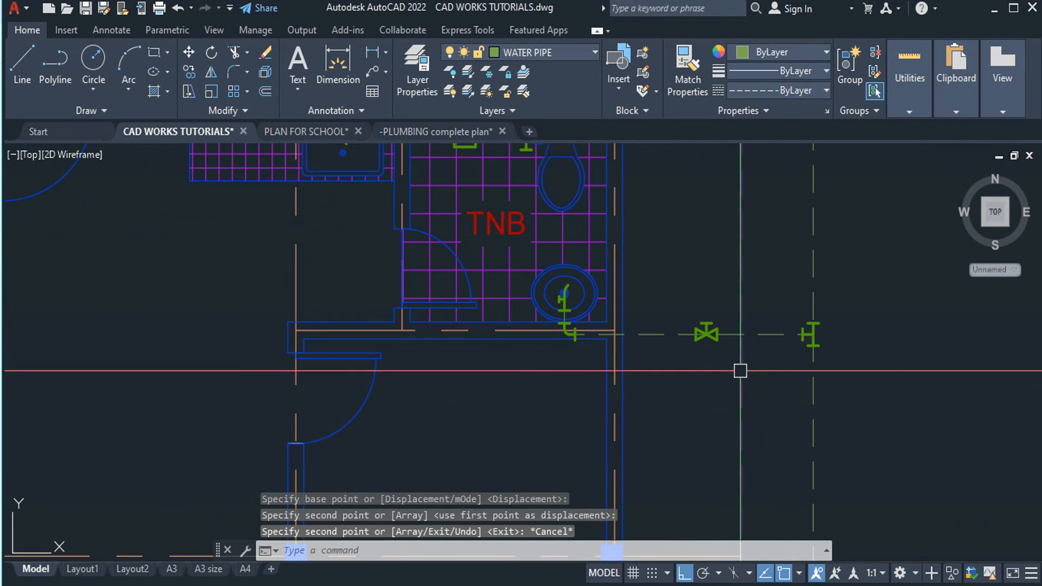
# Trim the section of the washbasin branch pipe that runs through the inside of the copied valve symbol.
pyautogui.scroll(3, 732, 346)
pyautogui.write('TR')
pyautogui.press('Return')
pyautogui.click(598, 287)
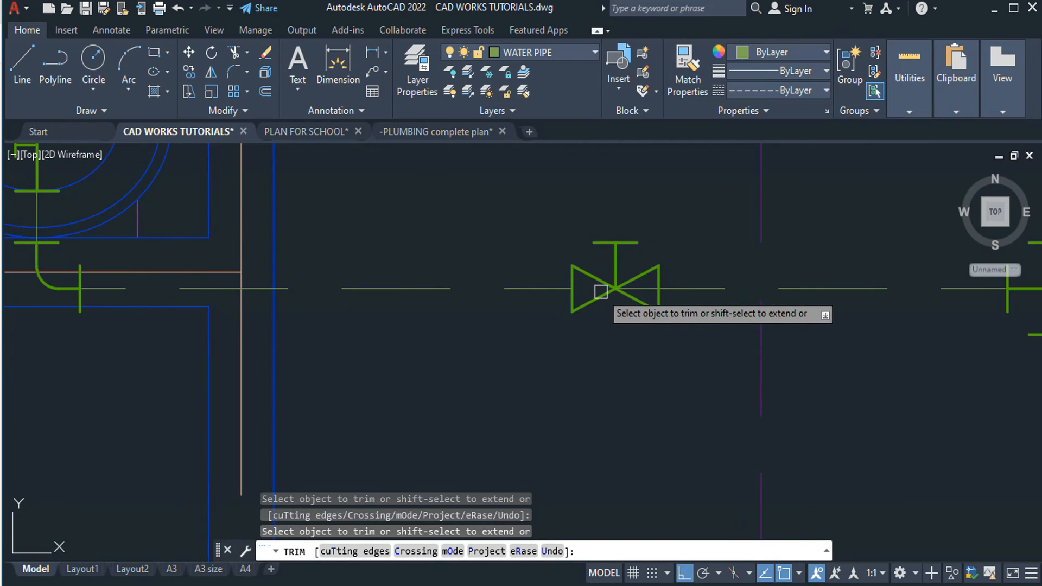
pyautogui.press('Escape')
pyautogui.scroll(-5, 682, 353)
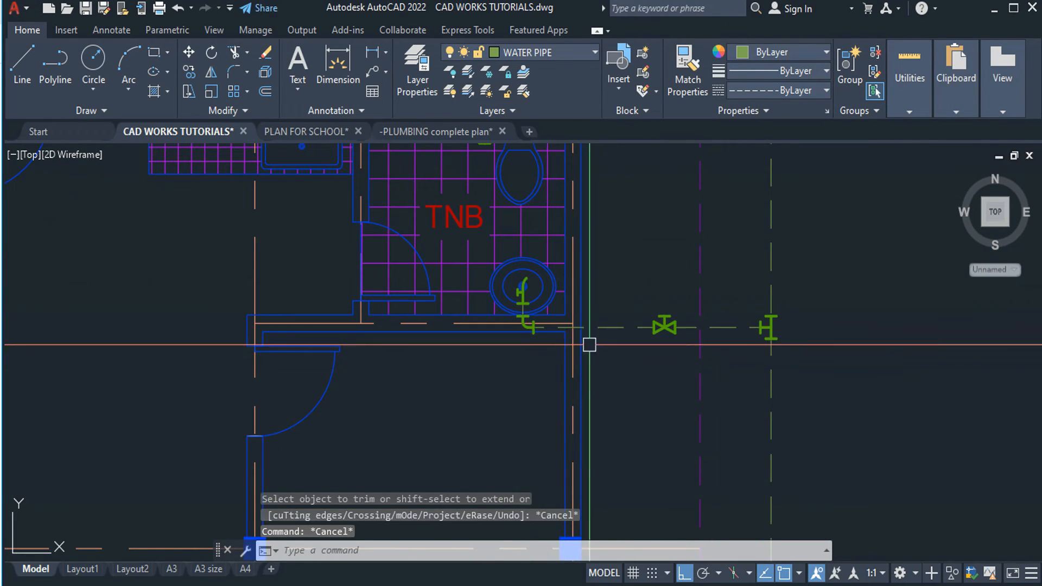
# Examine the water pipe layout and its fittings from the bathroom down to the outdoor tap branch near grid line 3.
pyautogui.scroll(-2, 529, 299)
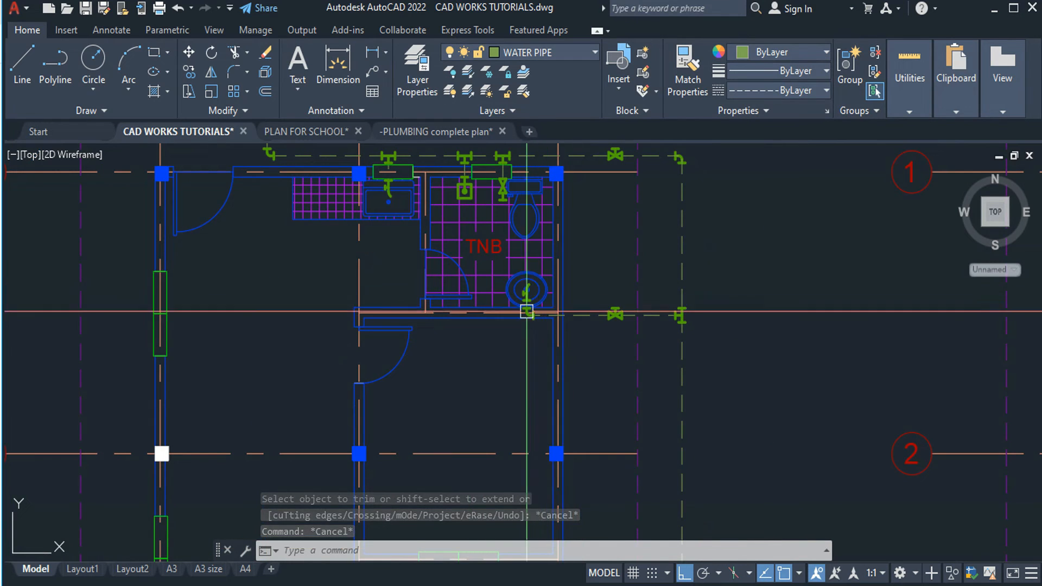
pyautogui.moveTo(553, 374); pyautogui.dragTo(548, 349, button='middle')
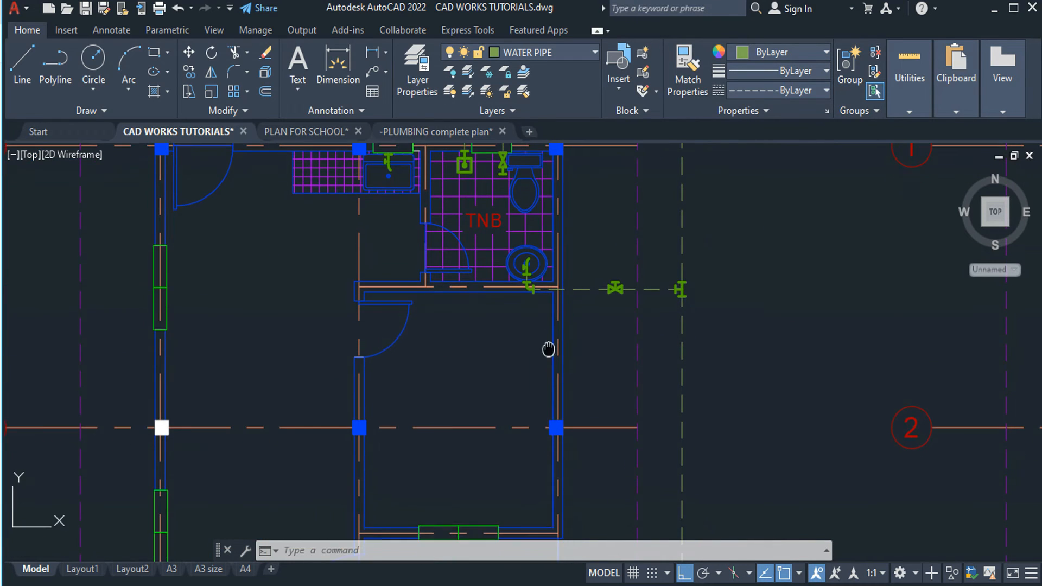
pyautogui.moveTo(618, 232); pyautogui.dragTo(614, 270, button='middle')
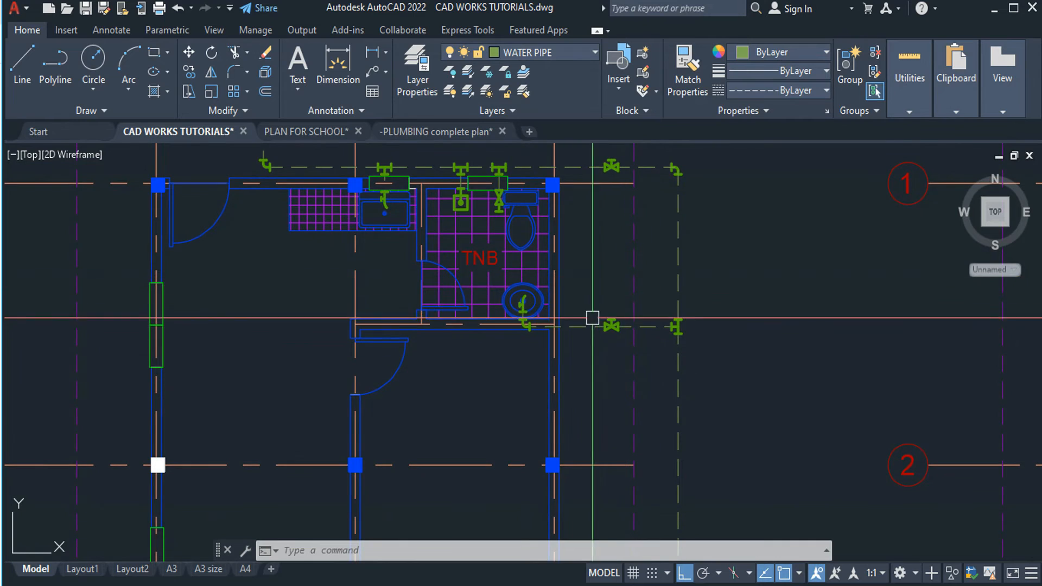
pyautogui.scroll(-4, 544, 260)
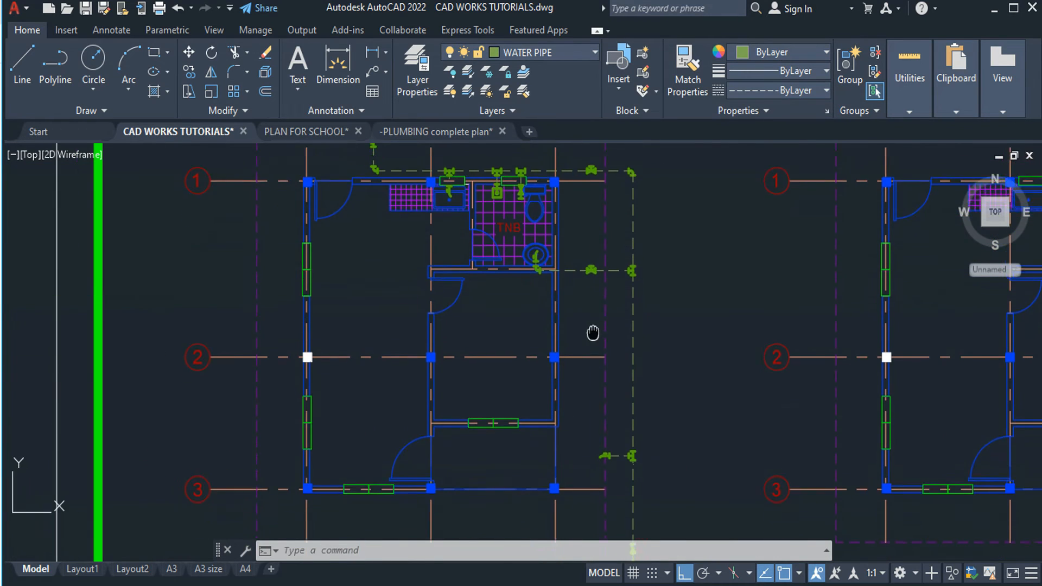
pyautogui.scroll(2, 595, 333)
pyautogui.moveTo(637, 461)
pyautogui.mouseDown(button='middle')
pyautogui.moveTo(644, 370)
pyautogui.moveTo(652, 420)
pyautogui.mouseUp(button='middle')
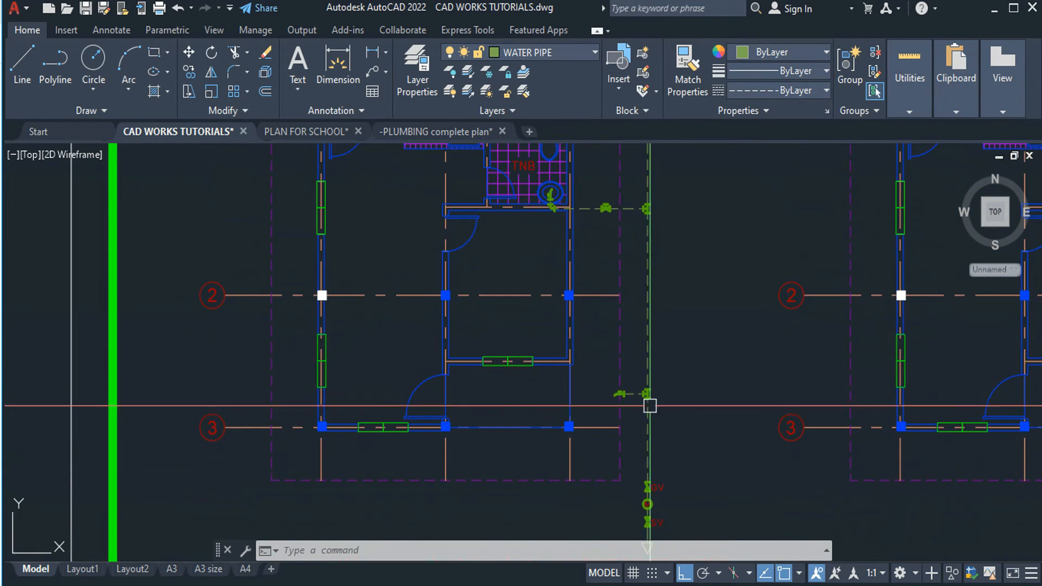
pyautogui.scroll(2, 646, 356)
pyautogui.moveTo(647, 356); pyautogui.dragTo(649, 385, button='middle')
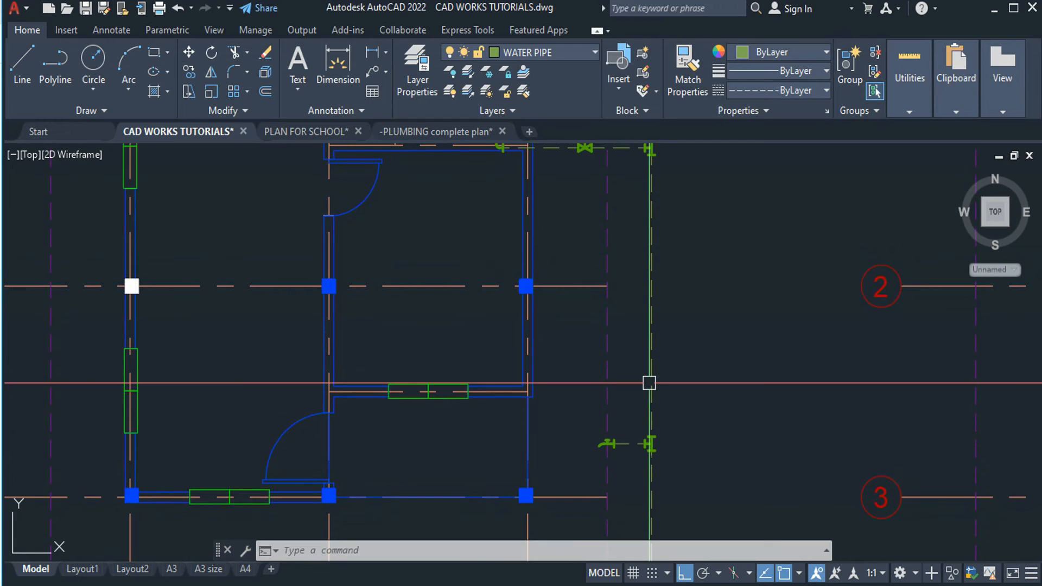
pyautogui.press('Escape')
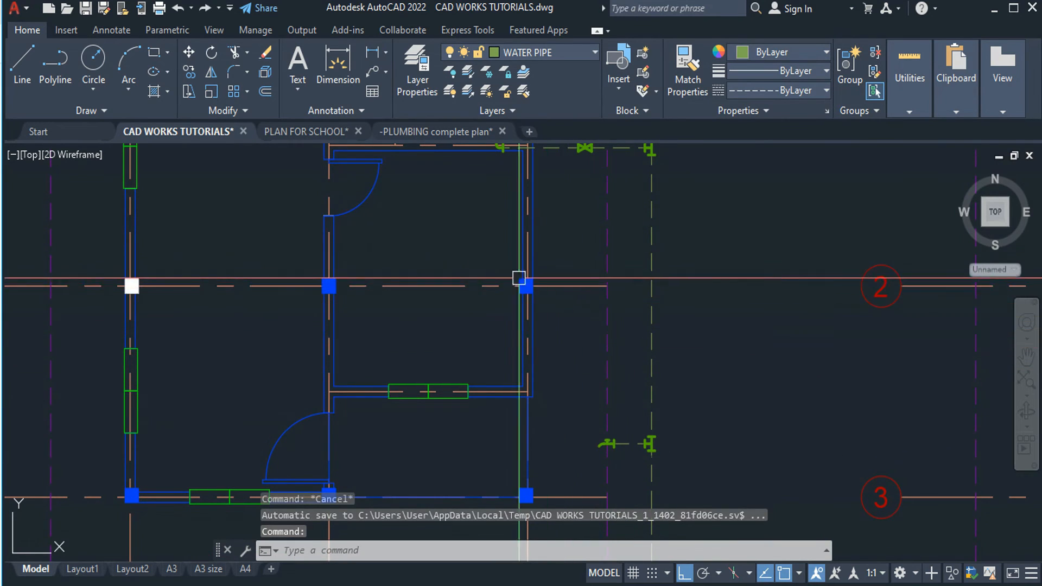
pyautogui.moveTo(617, 324); pyautogui.dragTo(620, 335, button='middle')
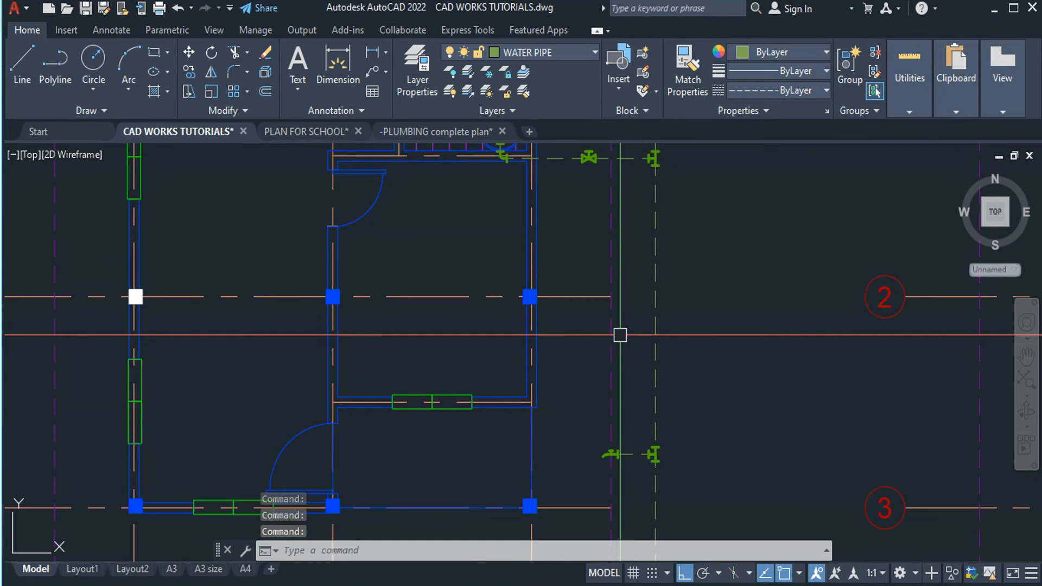
# Place a multileader with its arrowhead on the vertical water pipe below grid line 2 and, with Ortho off, its landing above grid line 2 beside the outer wall.
pyautogui.moveTo(721, 316)
pyautogui.mouseDown(button='middle')
pyautogui.moveTo(738, 404)
pyautogui.moveTo(699, 402)
pyautogui.moveTo(676, 332)
pyautogui.mouseUp(button='middle')
pyautogui.scroll(-4, 737, 401)
pyautogui.scroll(2, 700, 320)
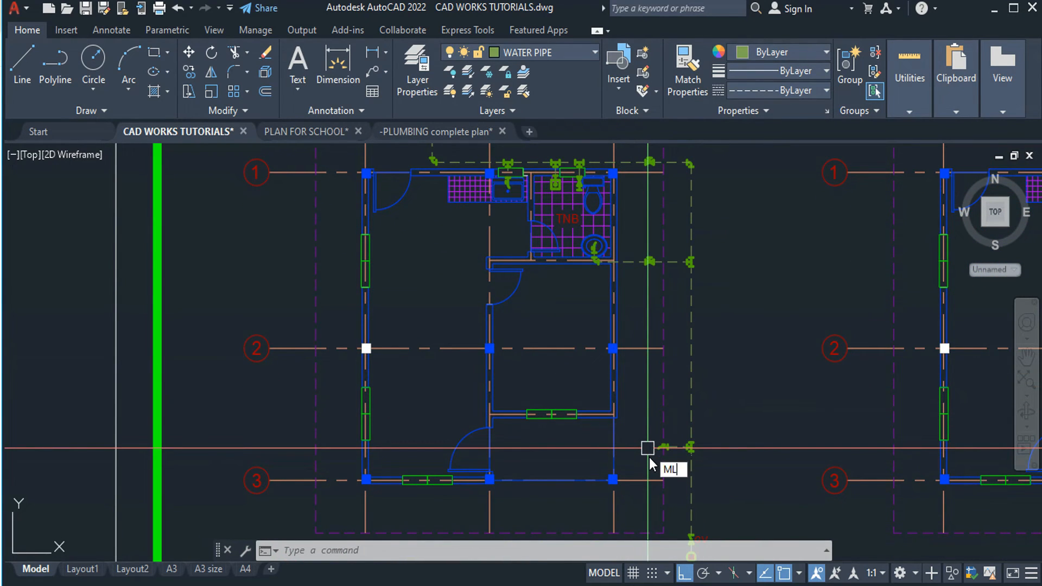
pyautogui.write('D')
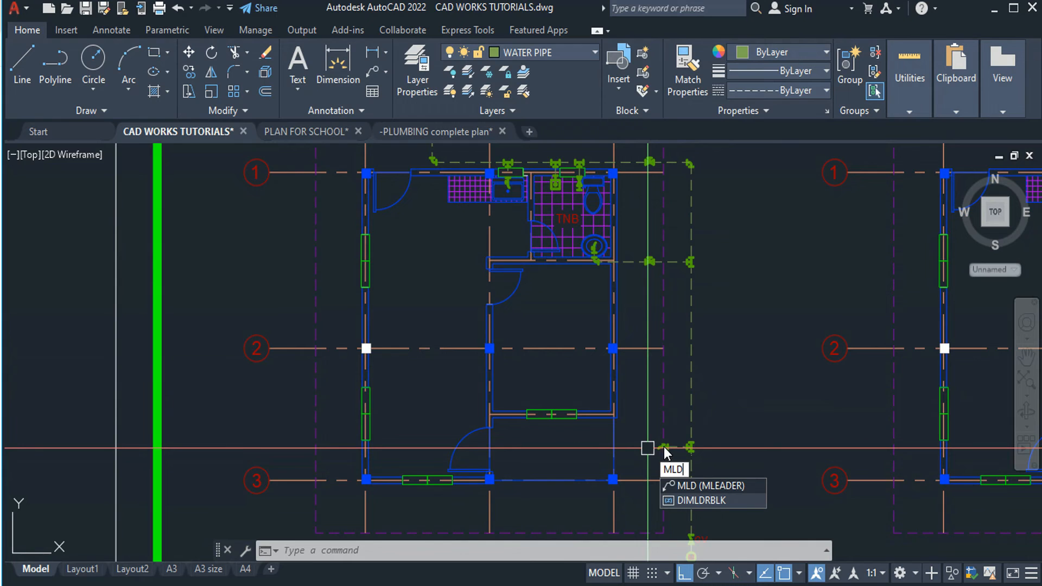
pyautogui.press('Return')
pyautogui.click(687, 381)
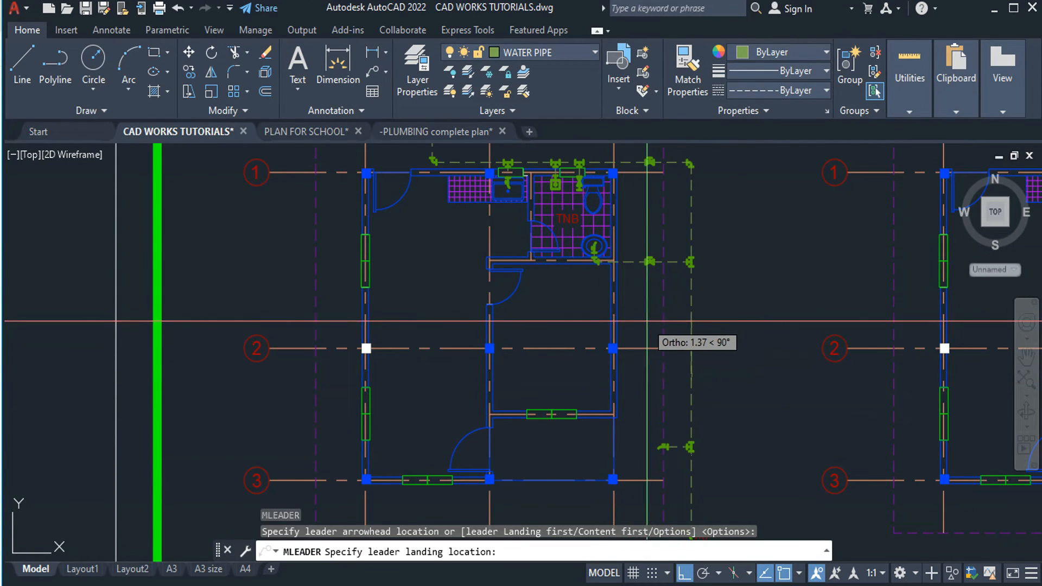
pyautogui.scroll(4, 645, 321)
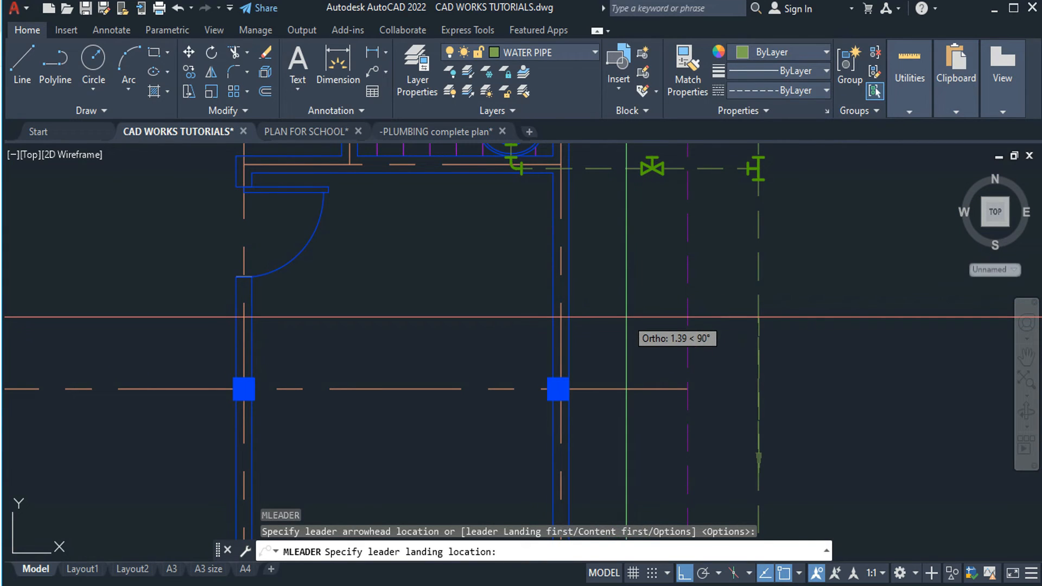
pyautogui.press('F8')
pyautogui.click(622, 288)
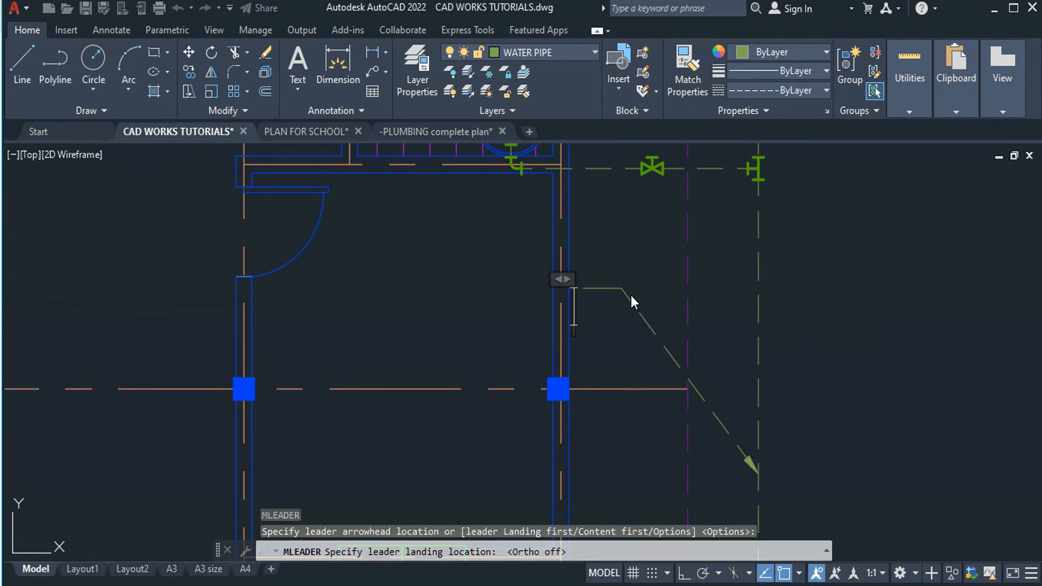
# Enter the leader text 1/2"Ø PPR WATER LINE with the 1/2 stacked as a fraction.
pyautogui.write('12')
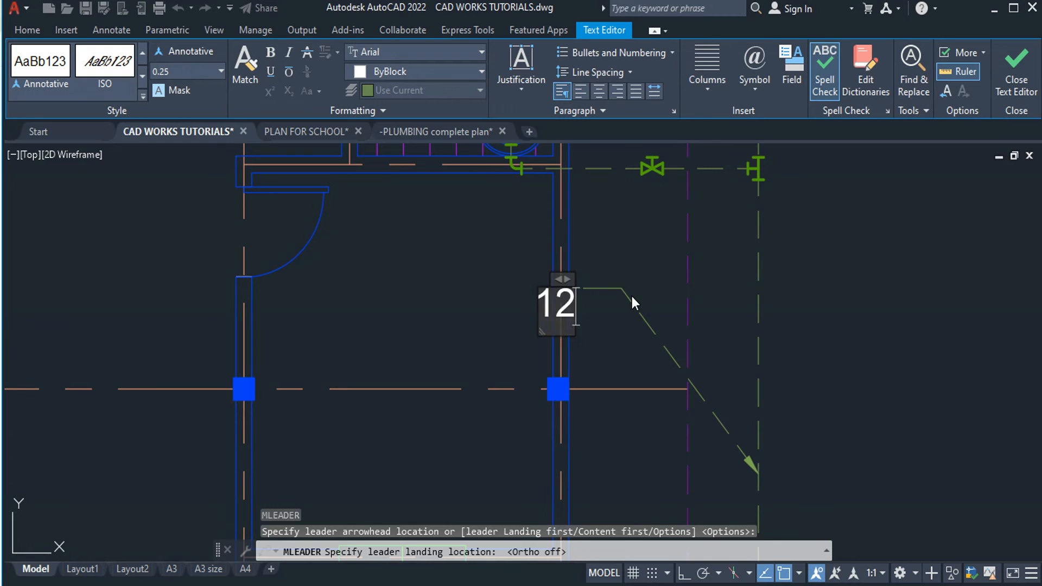
pyautogui.write('"')
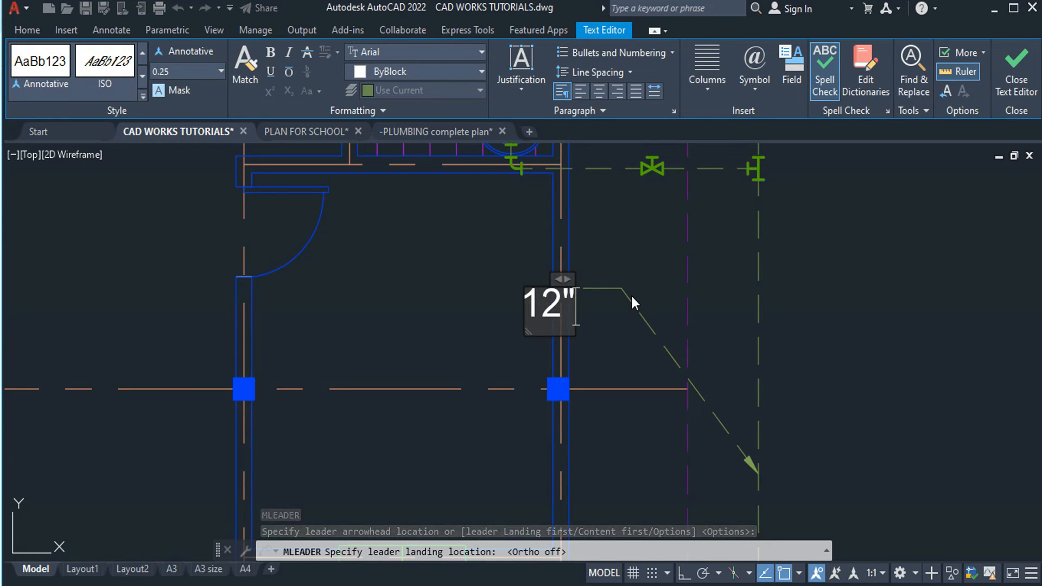
pyautogui.write('%%c')
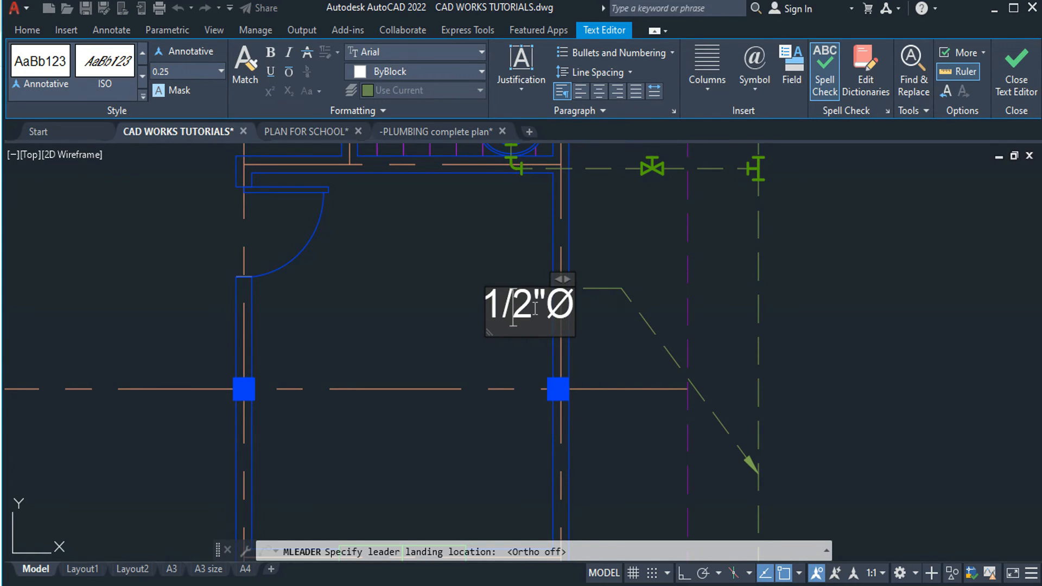
pyautogui.rightClick(501, 305)
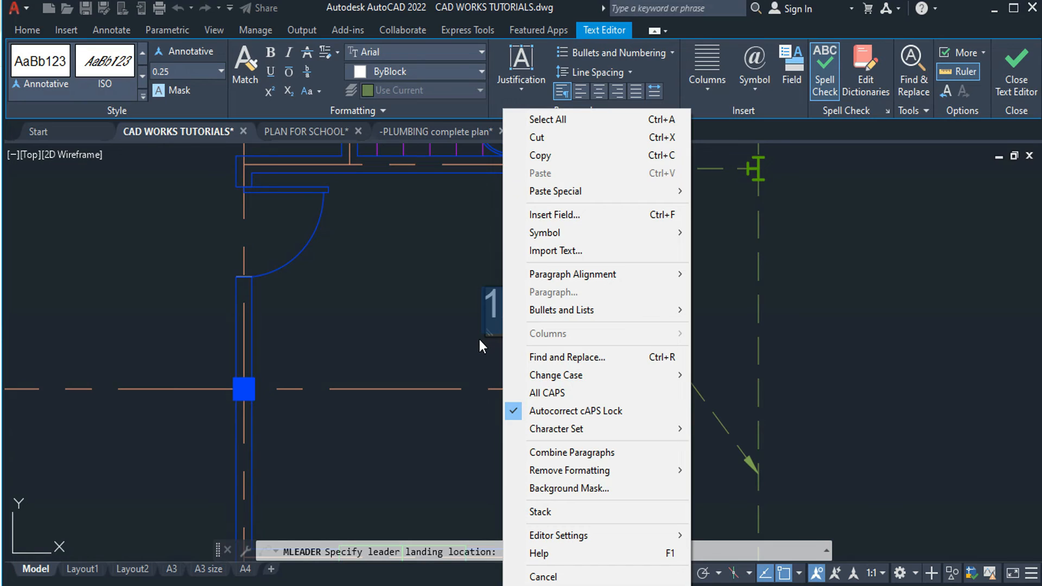
pyautogui.click(552, 513)
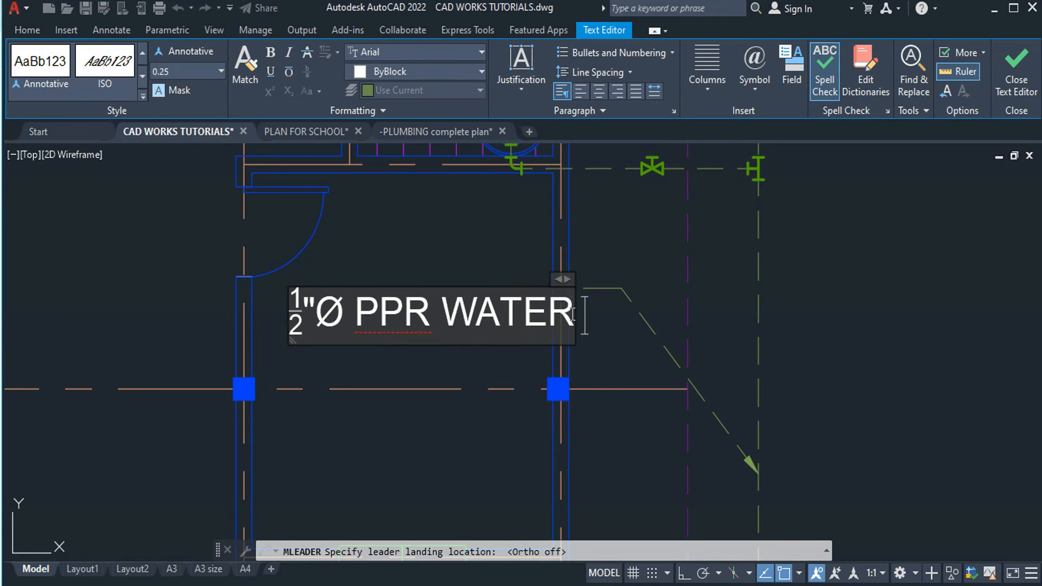
pyautogui.write('LINE')
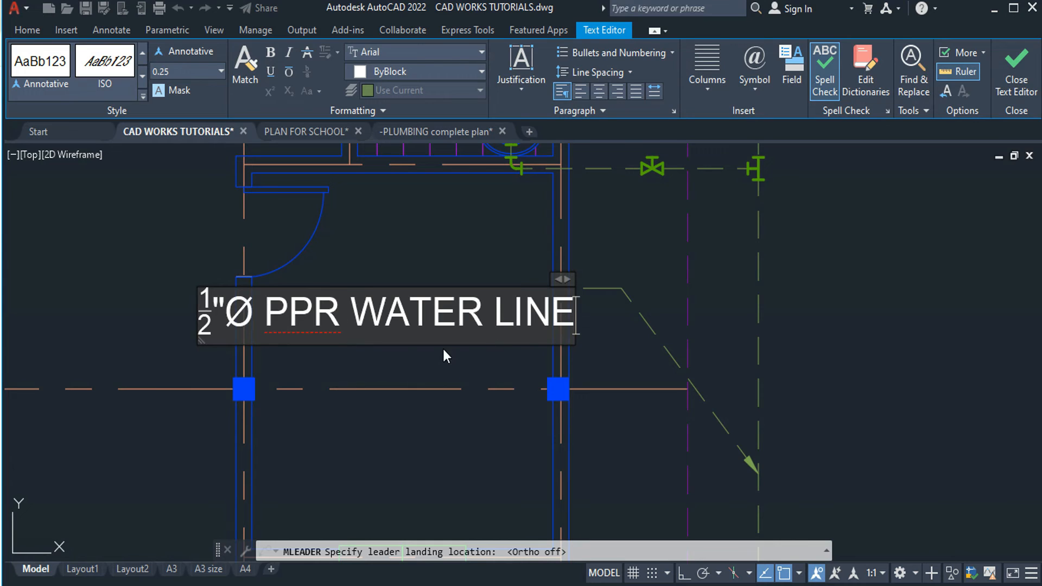
pyautogui.click(621, 344)
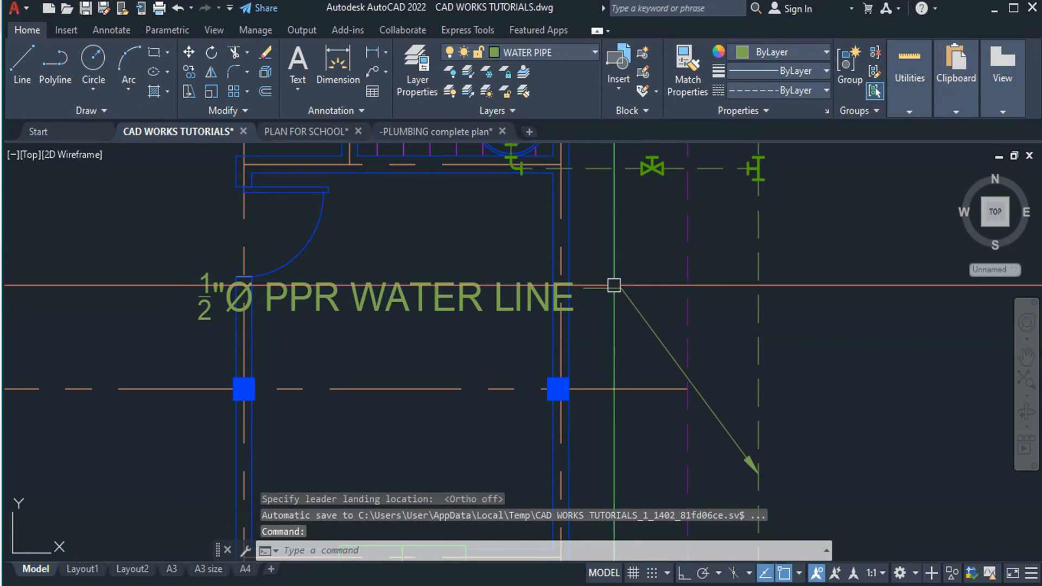
# Assign the water line leader to the TEXT layer.
pyautogui.click(634, 269)
pyautogui.click(620, 304)
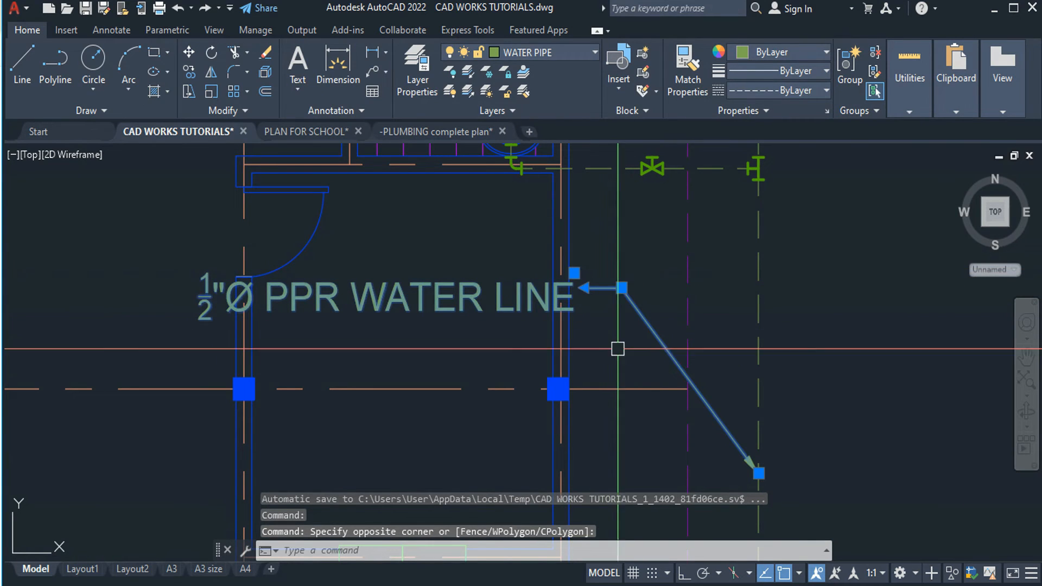
pyautogui.click(535, 53)
pyautogui.click(528, 524)
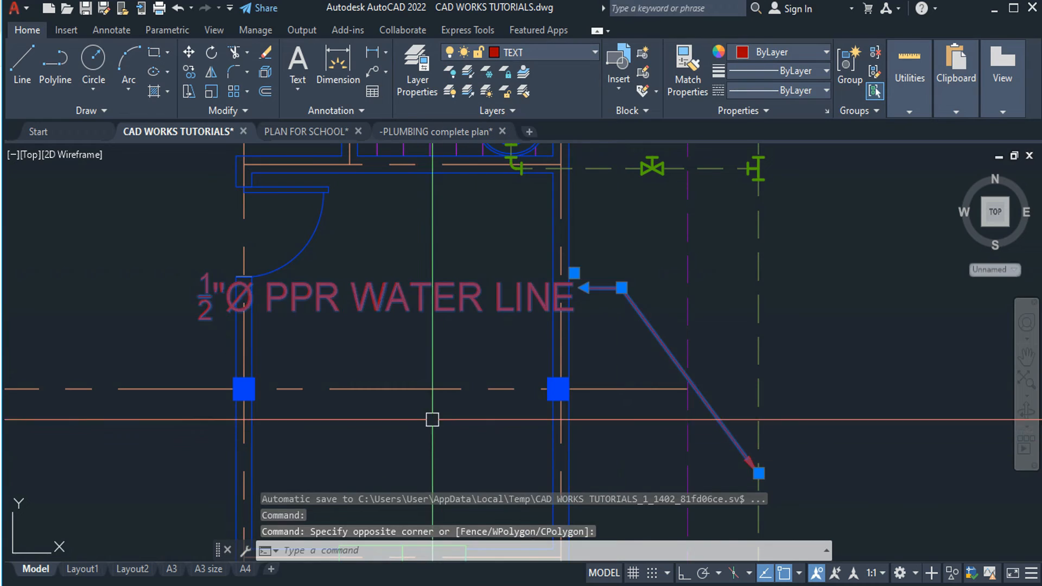
pyautogui.press('Escape')
# Copy the water line leader so its arrowhead points to the horizontal water pipe above grid line 1, near the outer corner at grid line C.
pyautogui.scroll(-4, 434, 387)
pyautogui.moveTo(389, 324); pyautogui.dragTo(432, 404, button='middle')
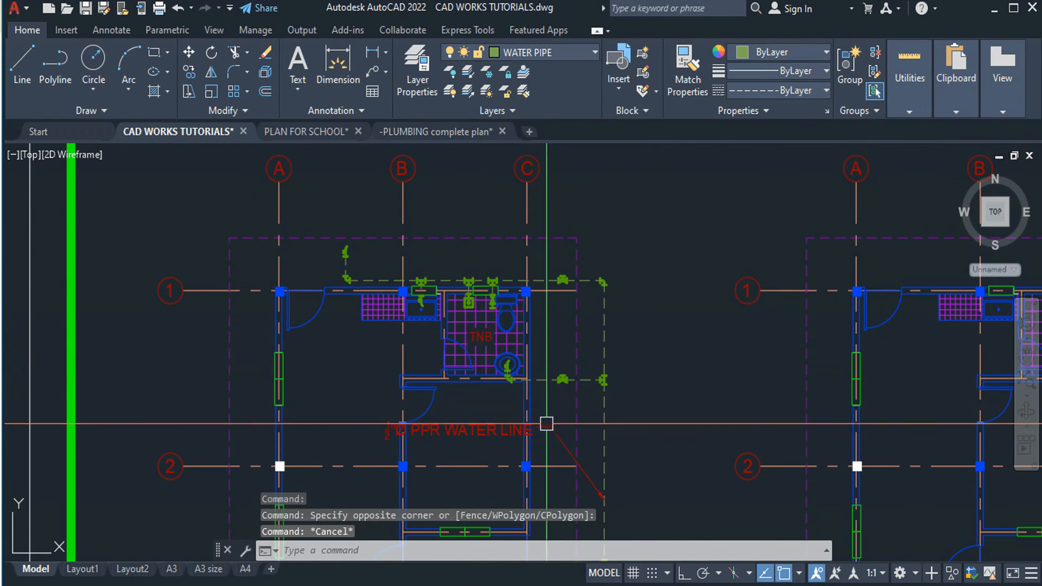
pyautogui.click(567, 466)
pyautogui.write('o')
pyautogui.press('Return')
pyautogui.scroll(2, 639, 532)
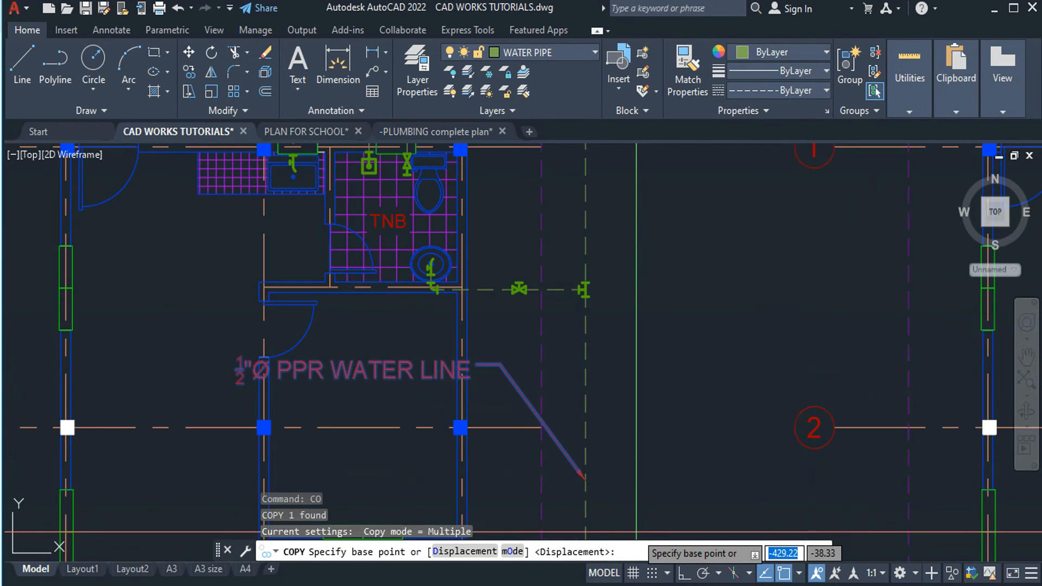
pyautogui.click(579, 472)
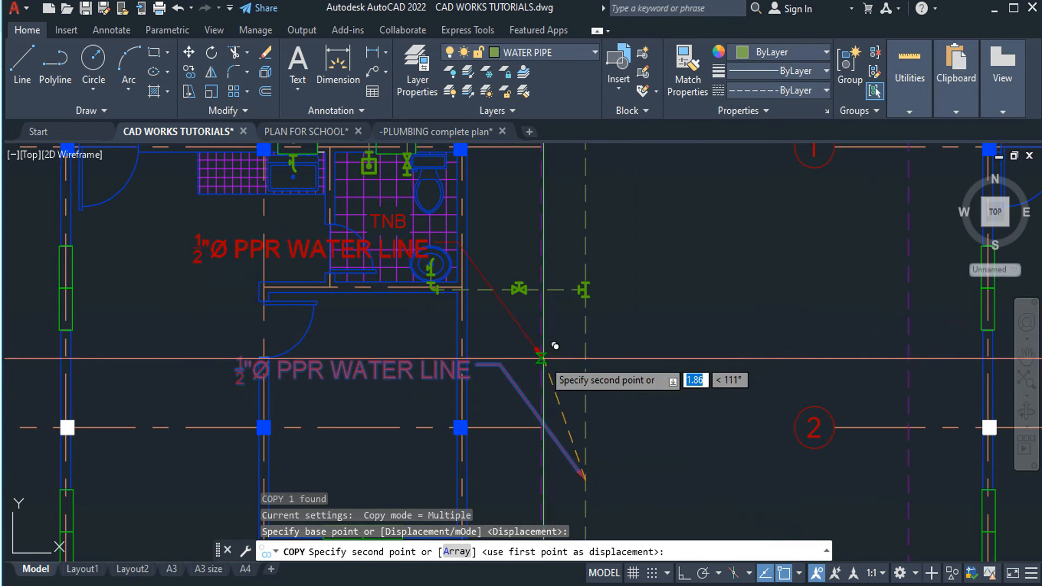
pyautogui.moveTo(543, 353); pyautogui.dragTo(610, 482, button='middle')
pyautogui.click(575, 239)
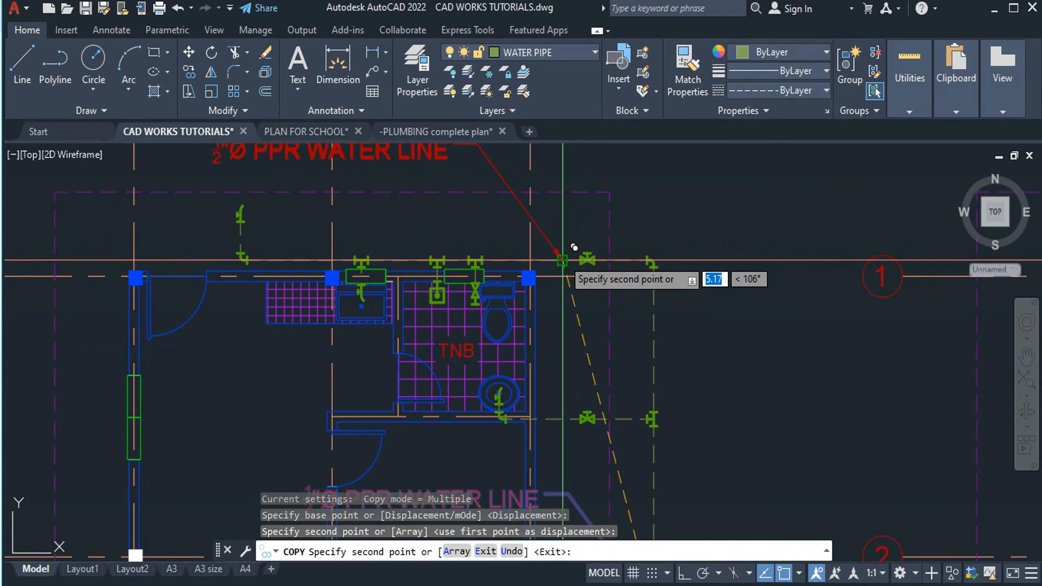
pyautogui.press('Escape')
# Examine the water line layout from the bathroom fittings down to the water source connection.
pyautogui.moveTo(514, 319); pyautogui.dragTo(536, 358, button='middle')
pyautogui.scroll(-4, 545, 336)
pyautogui.moveTo(628, 399); pyautogui.dragTo(635, 360, button='middle')
pyautogui.press('Escape')
pyautogui.moveTo(631, 451); pyautogui.dragTo(633, 351, button='middle')
pyautogui.scroll(2, 617, 498)
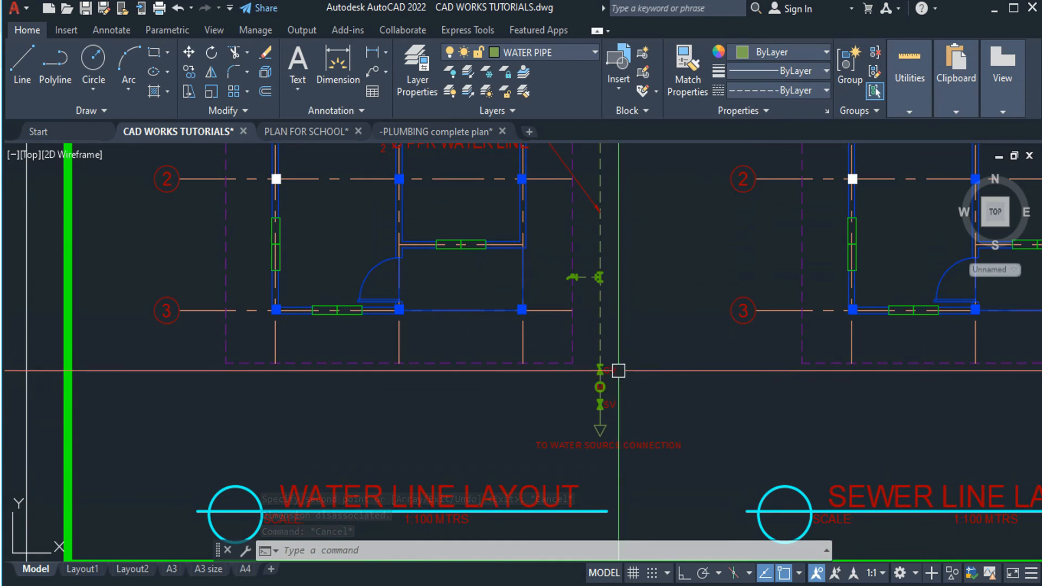
pyautogui.moveTo(619, 332); pyautogui.dragTo(647, 483, button='middle')
pyautogui.moveTo(595, 337); pyautogui.dragTo(621, 400, button='middle')
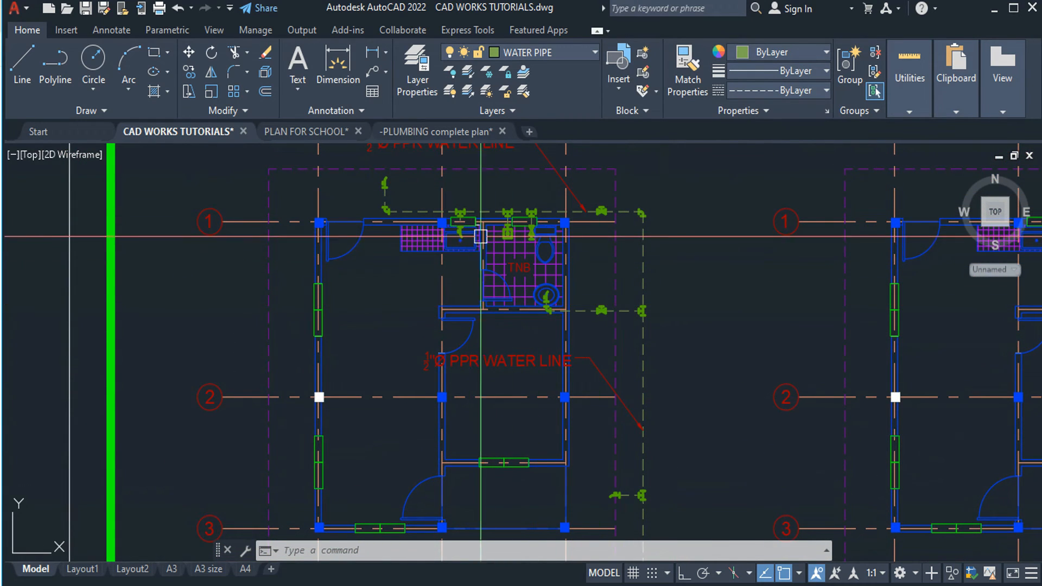
pyautogui.scroll(4, 480, 236)
pyautogui.scroll(-2, 451, 231)
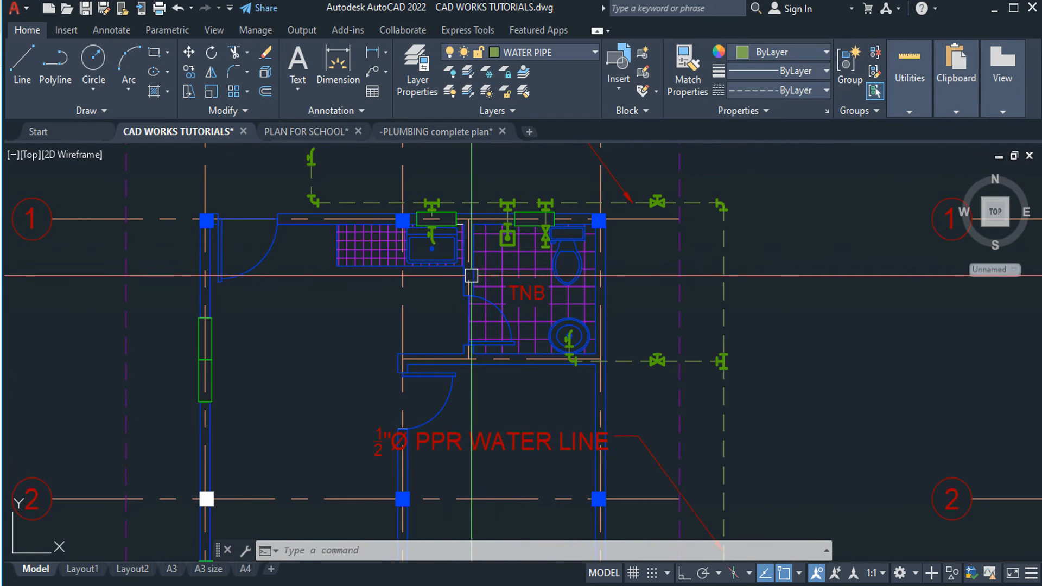
pyautogui.moveTo(458, 264); pyautogui.dragTo(459, 298, button='middle')
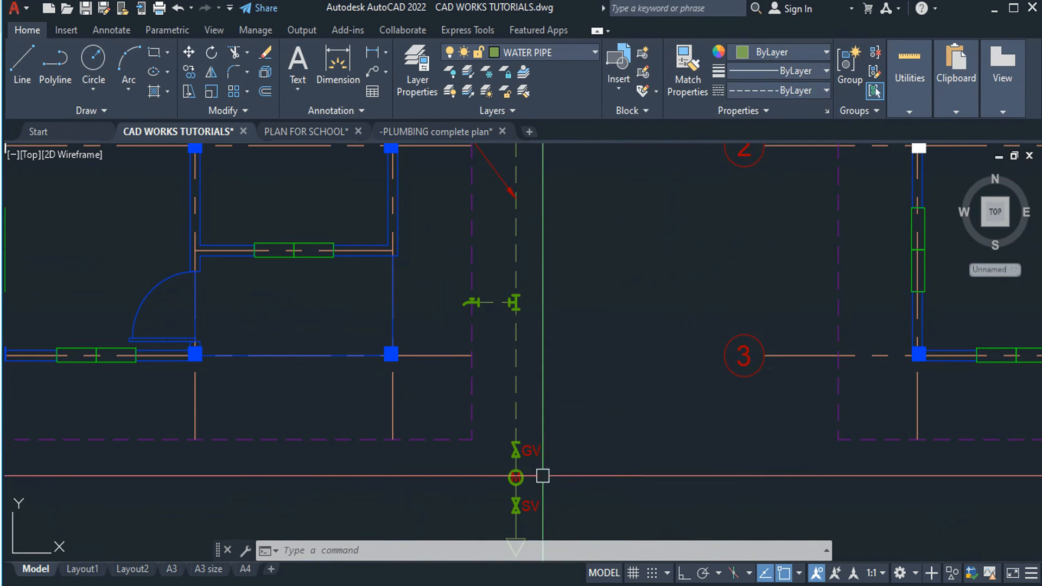
# Copy the GV valve label to the empty area above it, beside the vertical water pipe near grid line 3.
pyautogui.click(528, 450)
pyautogui.write('co')
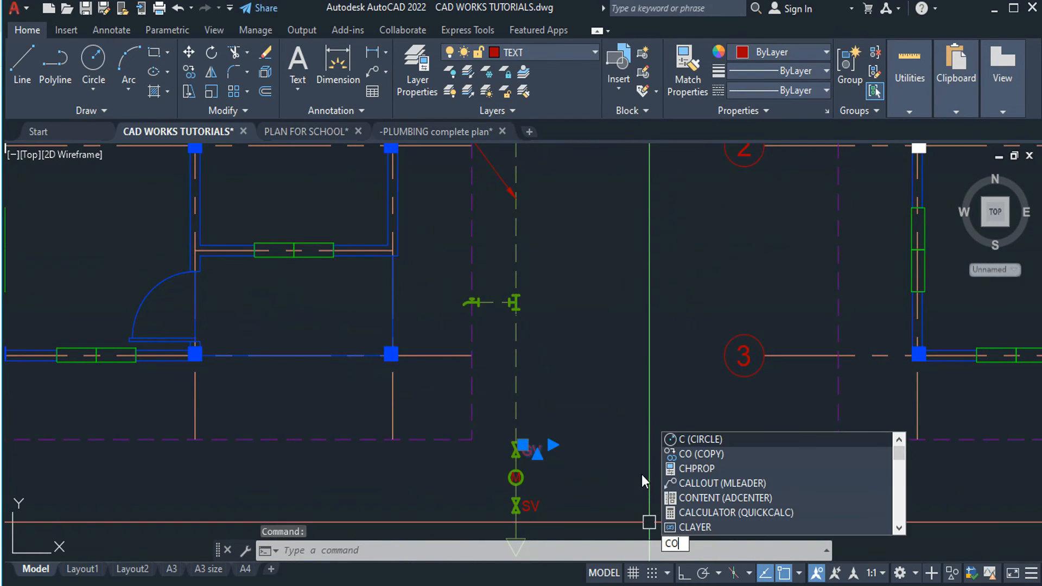
pyautogui.press('Return')
pyautogui.click(553, 444)
pyautogui.click(579, 365)
pyautogui.press('Escape')
# Change the copied GV label's text to F and move it beside the spout of the outdoor tap above grid line 3.
pyautogui.scroll(4, 571, 364)
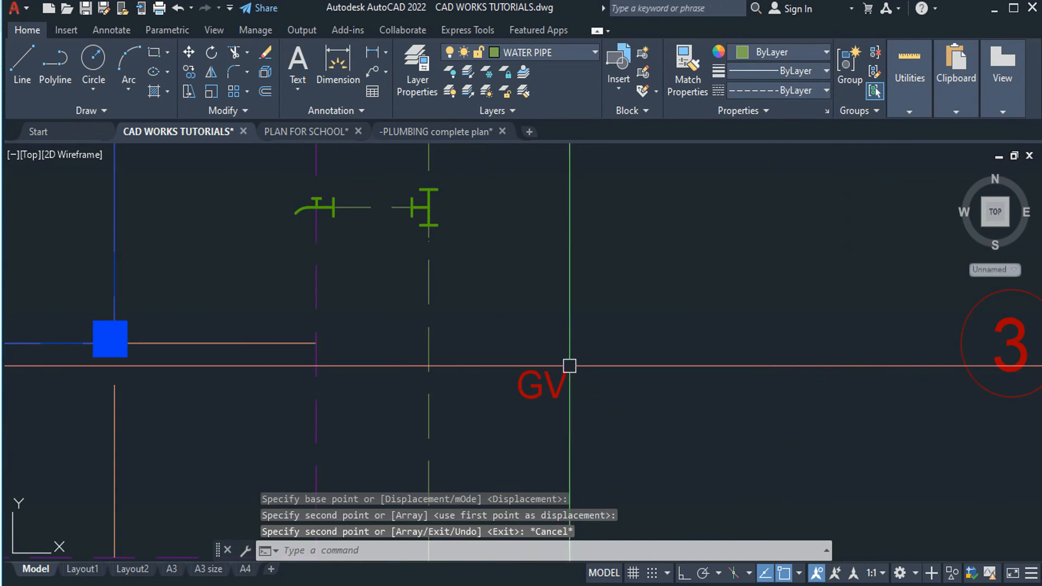
pyautogui.doubleClick(549, 388)
pyautogui.click(613, 421)
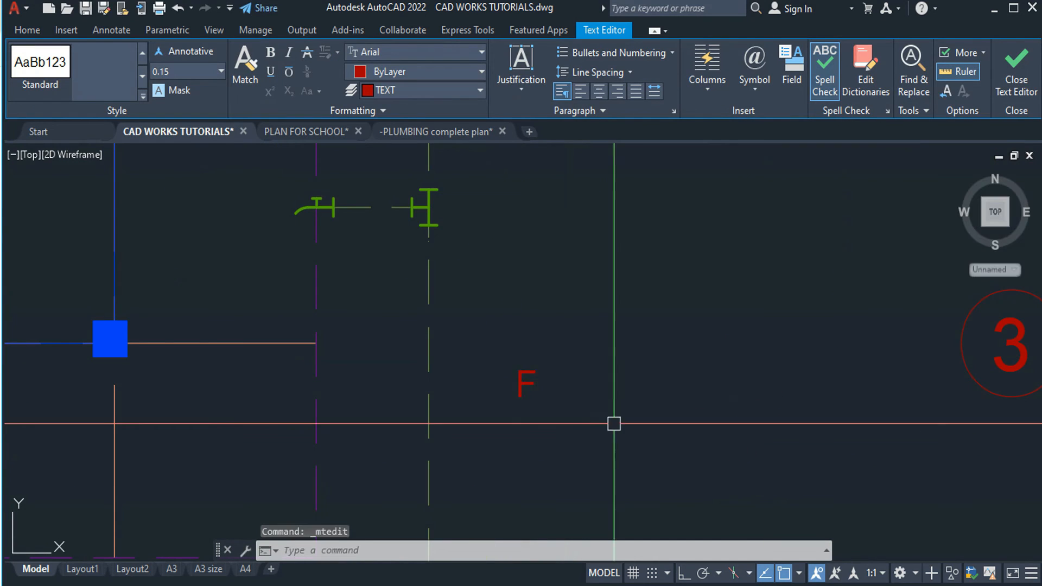
pyautogui.press('Escape')
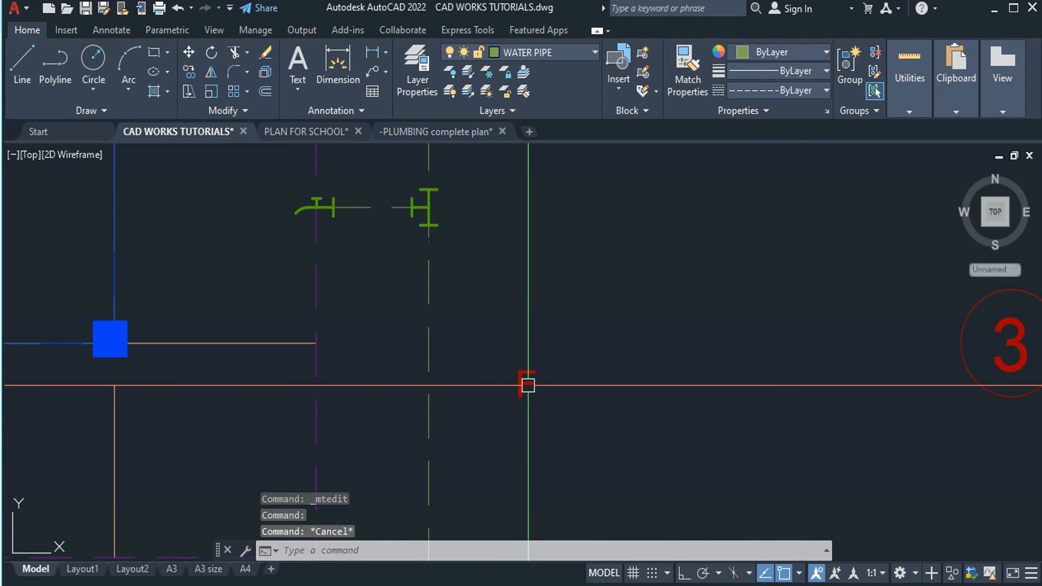
pyautogui.write('m')
pyautogui.press('Return')
pyautogui.click(528, 385)
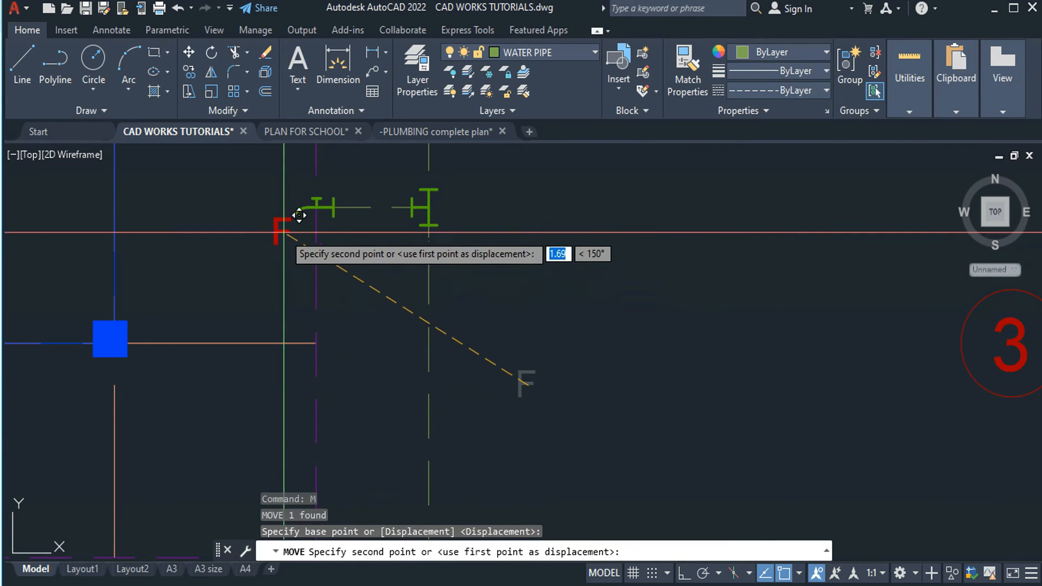
pyautogui.press('Escape')
# Copy the F label to beside the spout of the faucet at the pipe end above grid line 1, between grid lines A and B.
pyautogui.write('c')
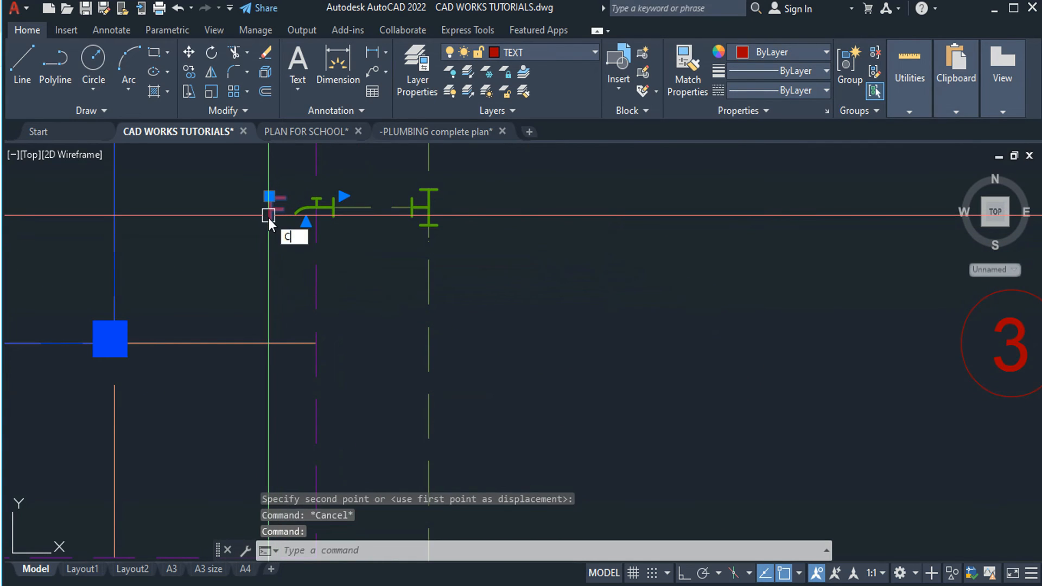
pyautogui.write('o')
pyautogui.press('Return')
pyautogui.click(270, 216)
pyautogui.scroll(-4, 269, 216)
pyautogui.moveTo(192, 223); pyautogui.dragTo(578, 442, button='middle')
pyautogui.moveTo(399, 228); pyautogui.dragTo(427, 372, button='middle')
pyautogui.moveTo(375, 189); pyautogui.dragTo(343, 224, button='middle')
pyautogui.scroll(2, 360, 182)
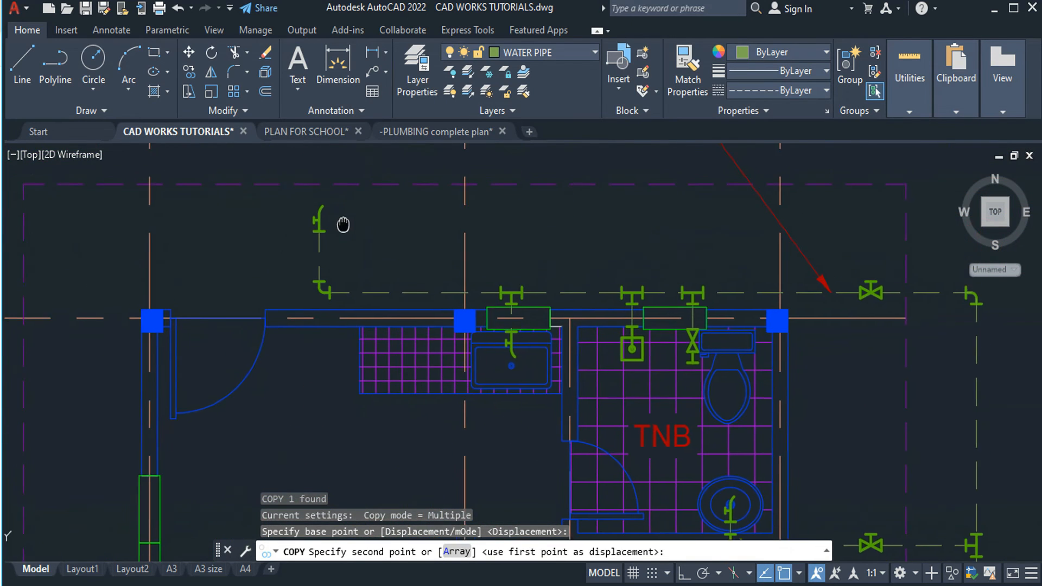
pyautogui.scroll(2, 343, 225)
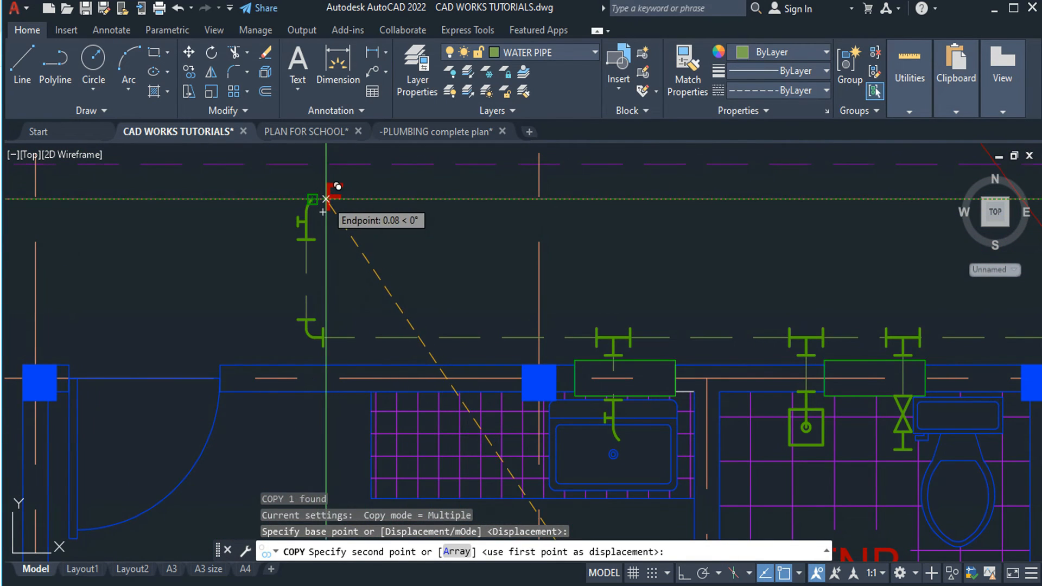
pyautogui.scroll(3, 329, 198)
pyautogui.click(328, 209)
pyautogui.press('Escape')
pyautogui.scroll(-3, 347, 244)
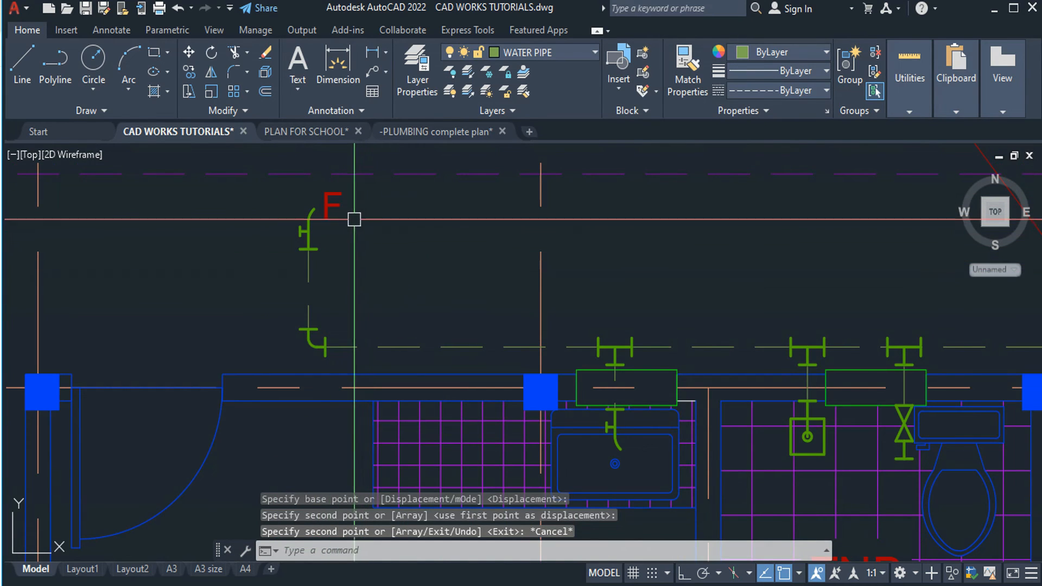
# Copy the F label from the upper outdoor faucet onto the kitchen sink basin.
pyautogui.click(342, 202)
pyautogui.write('CO')
pyautogui.press('Return')
pyautogui.scroll(3, 341, 234)
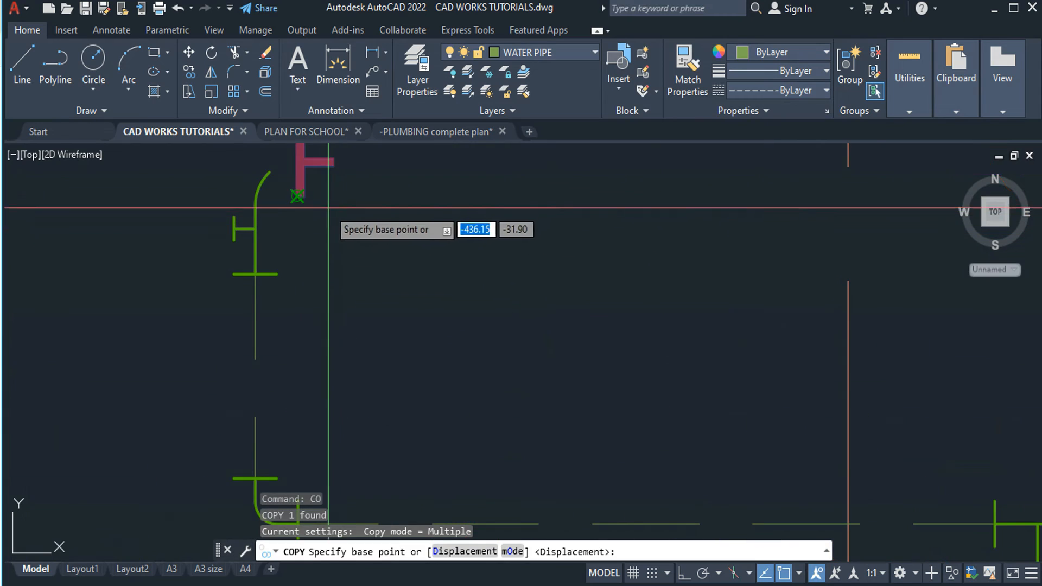
pyautogui.click(307, 162)
pyautogui.scroll(-3, 337, 206)
pyautogui.moveTo(465, 345); pyautogui.dragTo(399, 181, button='middle')
pyautogui.scroll(3, 564, 292)
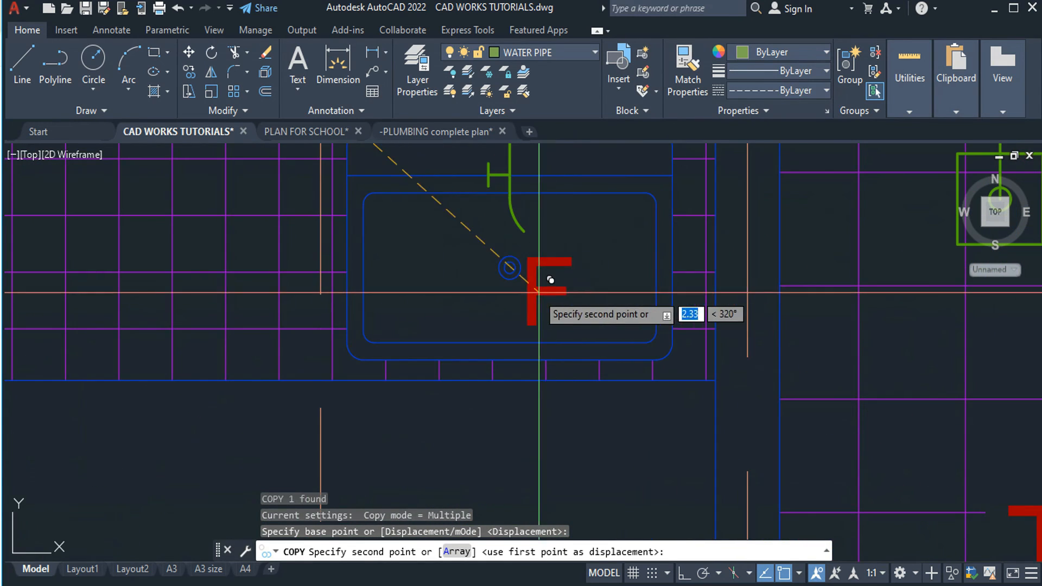
pyautogui.click(451, 275)
pyautogui.press('Escape')
# Change the label on the kitchen sink to KS and shift it to the middle of the basin.
pyautogui.doubleClick(450, 275)
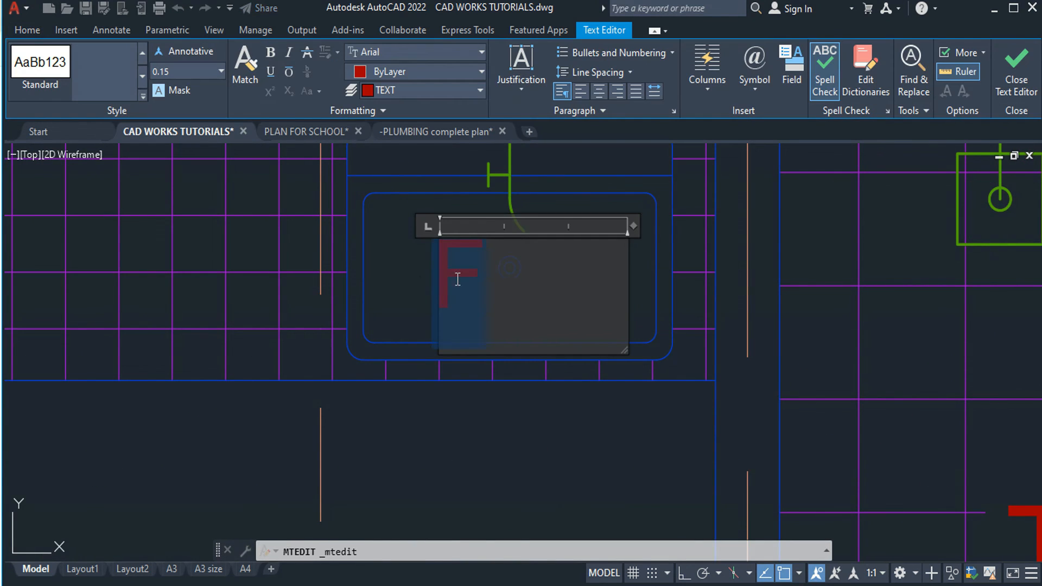
pyautogui.write('KS')
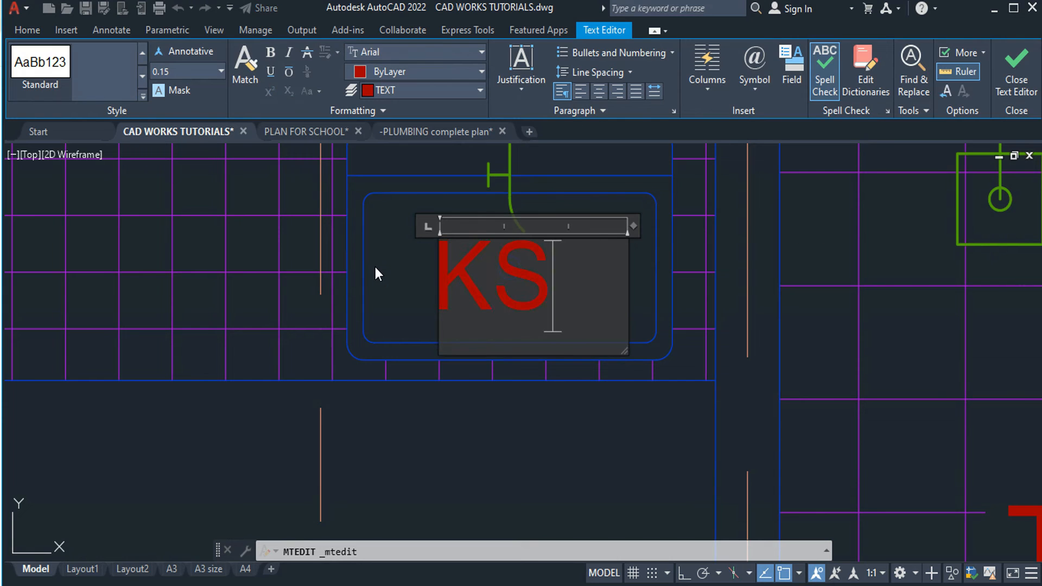
pyautogui.click(376, 267)
pyautogui.click(473, 270)
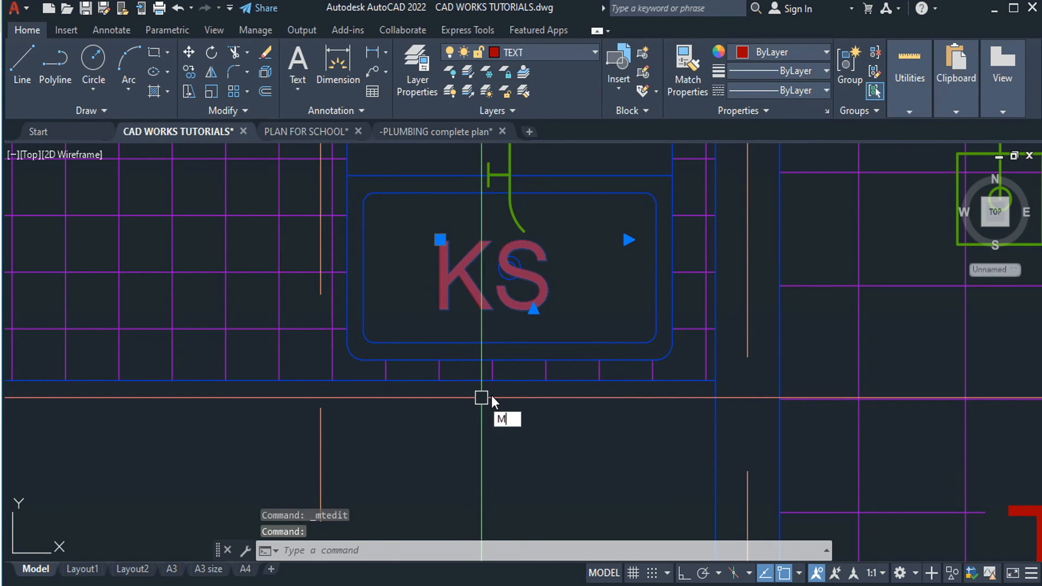
pyautogui.write('M')
pyautogui.press('Return')
pyautogui.click(571, 472)
pyautogui.click(606, 472)
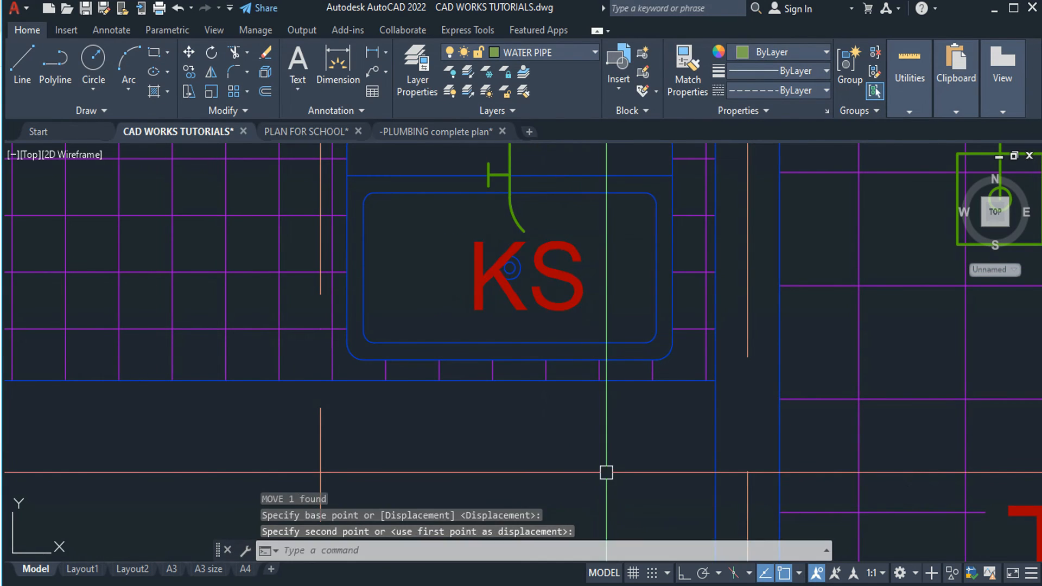
# Copy the KS label from the kitchen sink to just below the shower symbol in the bathroom.
pyautogui.click(556, 308)
pyautogui.write('CO')
pyautogui.press('Return')
pyautogui.click(549, 308)
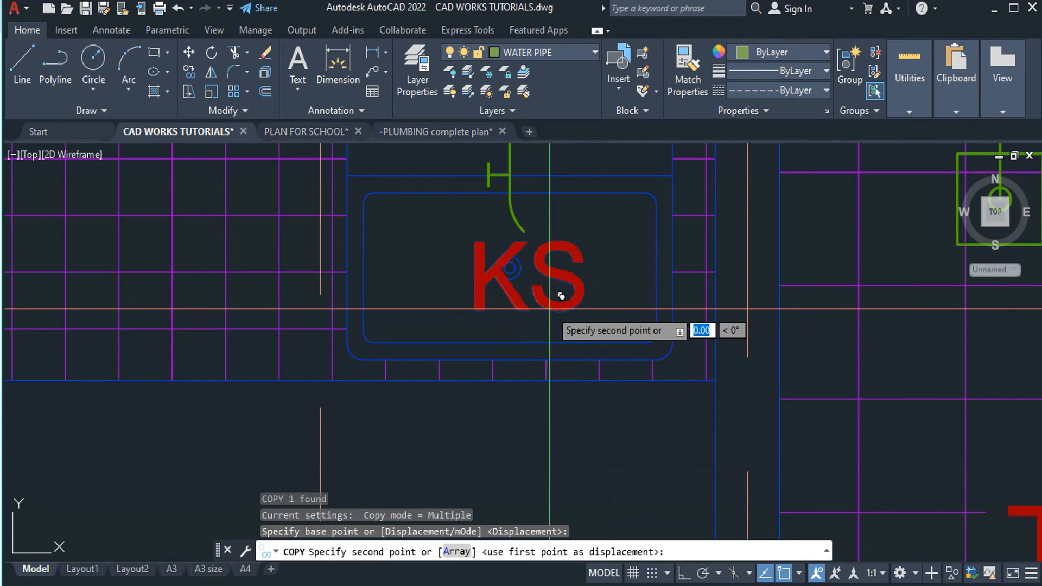
pyautogui.moveTo(773, 319); pyautogui.dragTo(279, 363, button='middle')
pyautogui.click(536, 361)
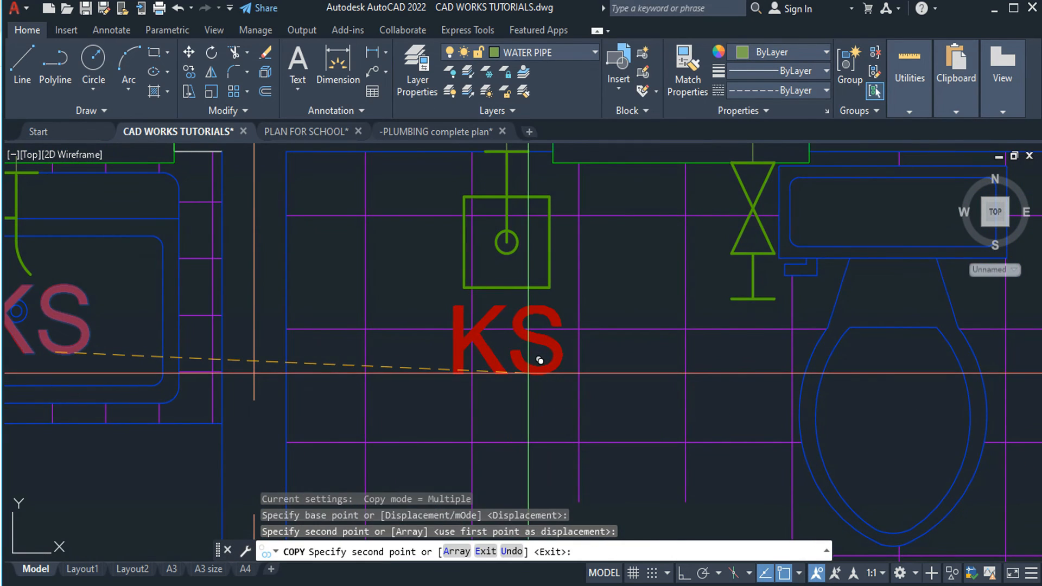
pyautogui.press('Return')
# Change the label below the shower symbol to SHO and move it so it is centred under the symbol.
pyautogui.doubleClick(548, 363)
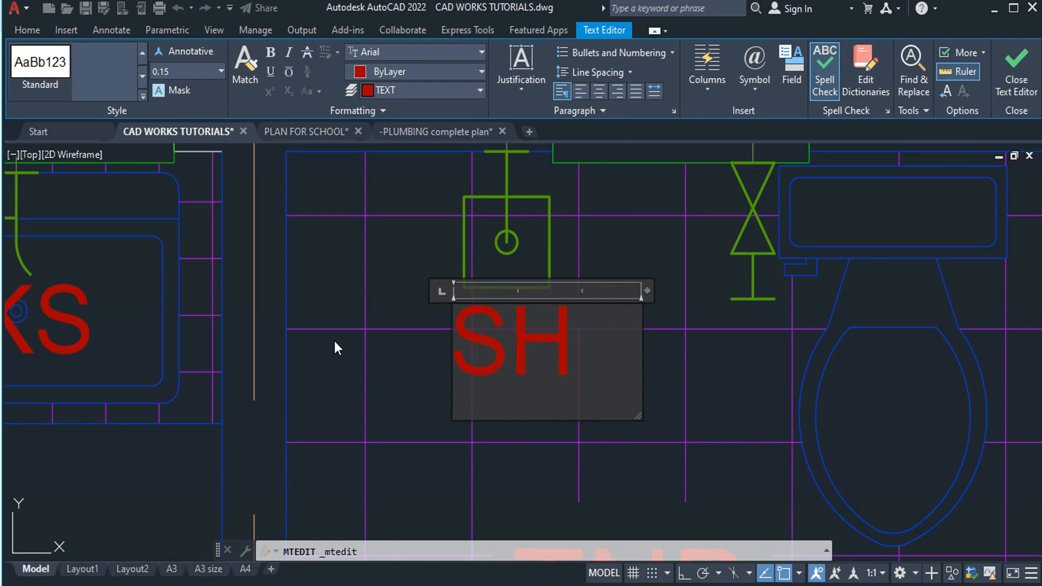
pyautogui.write('SHO')
pyautogui.click(382, 275)
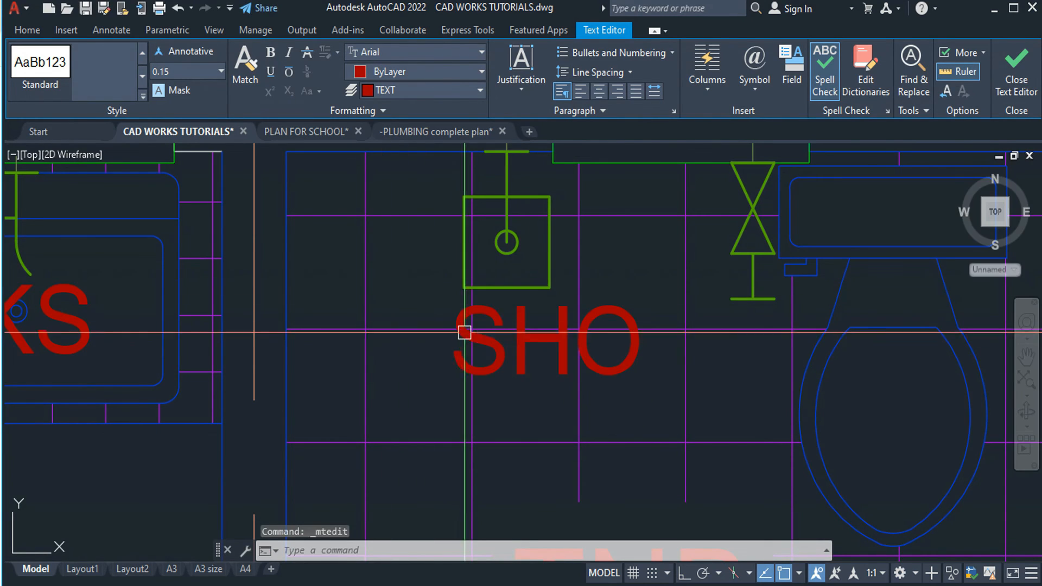
pyautogui.press('Return')
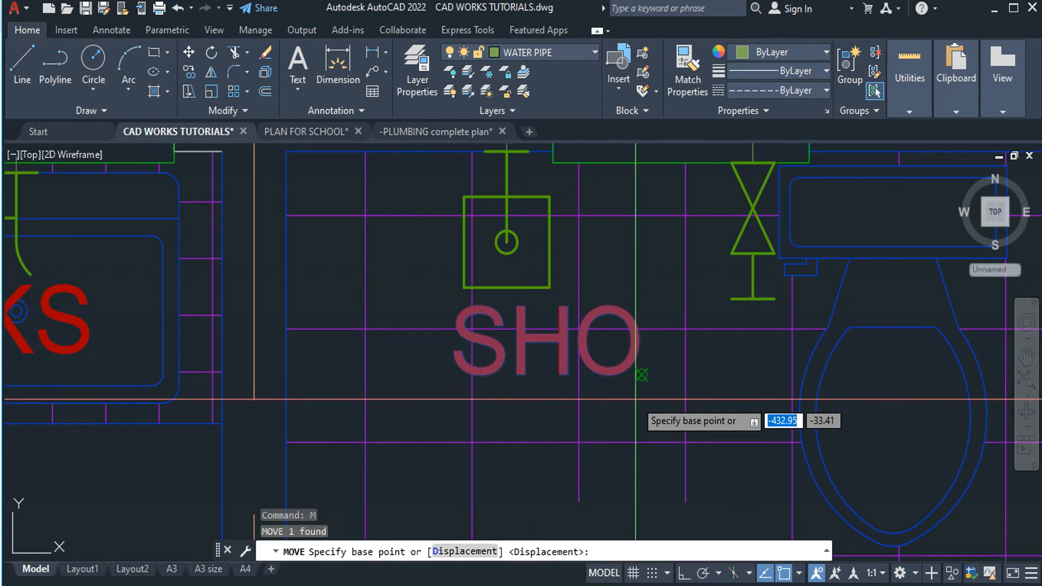
pyautogui.click(619, 399)
pyautogui.click(635, 381)
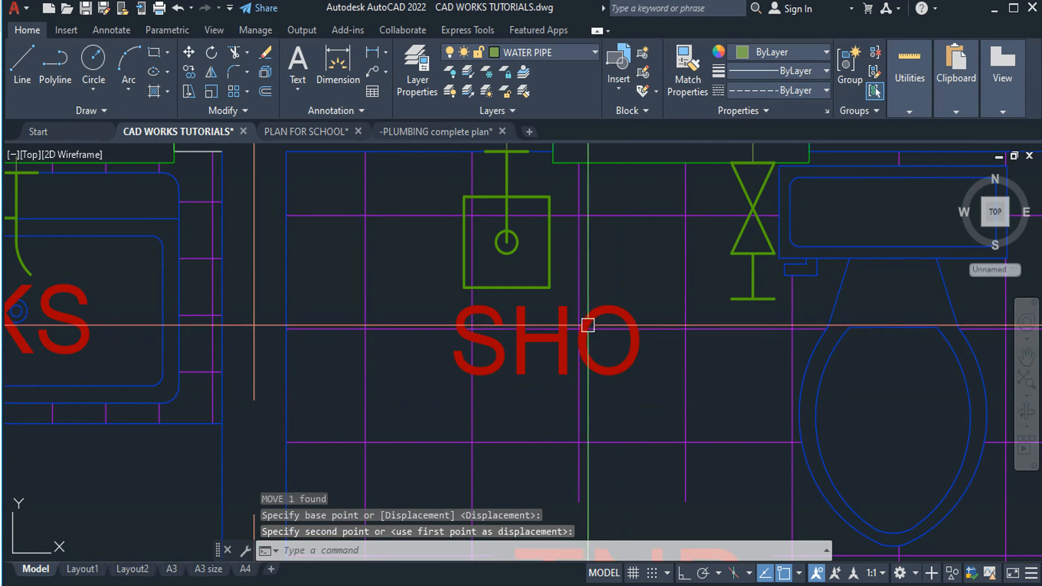
pyautogui.press('Return')
pyautogui.click(656, 231)
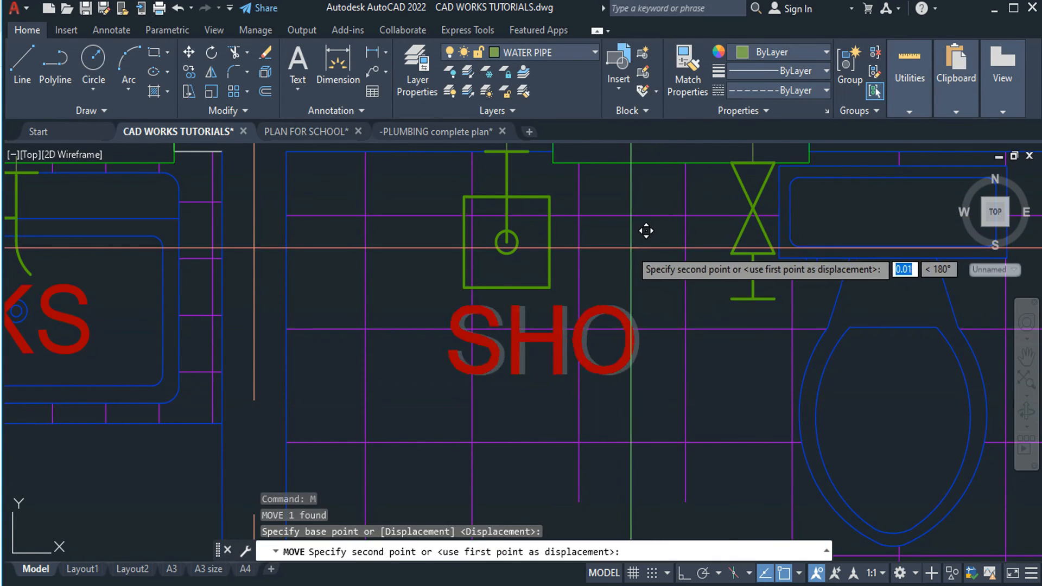
pyautogui.click(619, 225)
# Copy the SHO label to the floor area below the valve symbol beside the toilet.
pyautogui.click(597, 315)
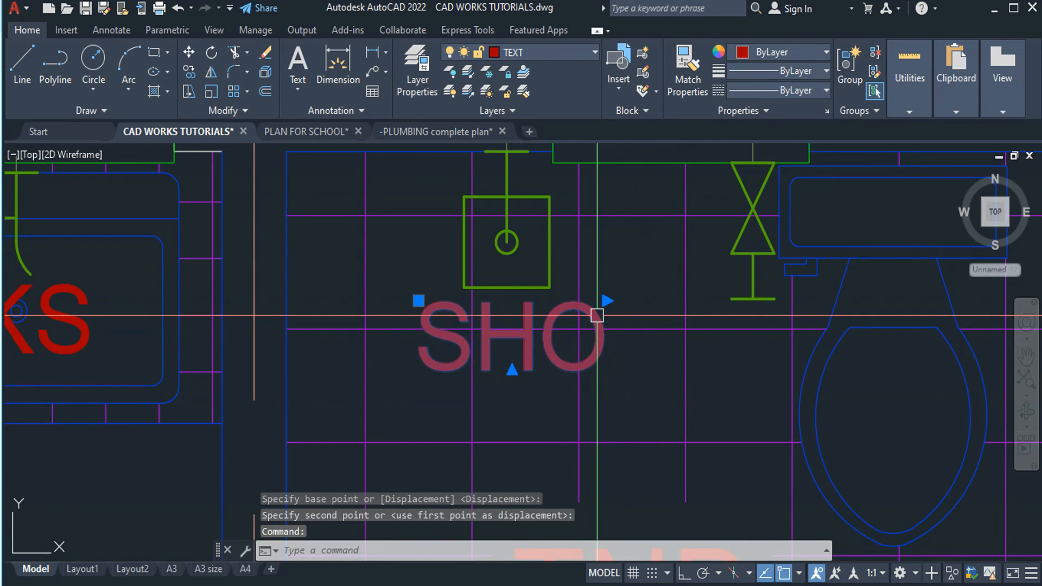
pyautogui.write('co')
pyautogui.press('Return')
pyautogui.click(577, 307)
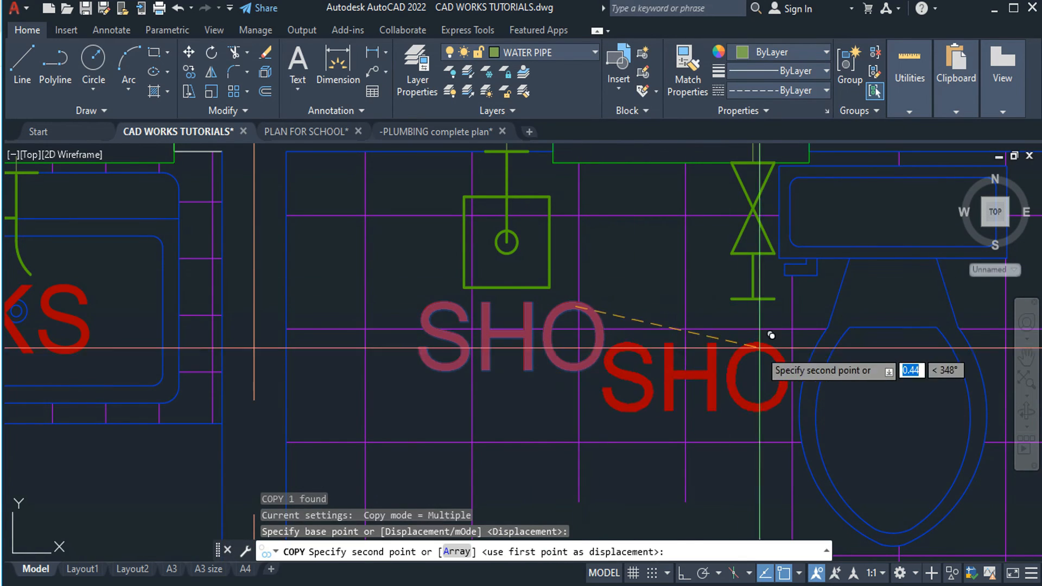
pyautogui.click(769, 362)
pyautogui.press('Escape')
# Change the copied label beside the toilet to AV and narrow its text frame.
pyautogui.click(768, 369)
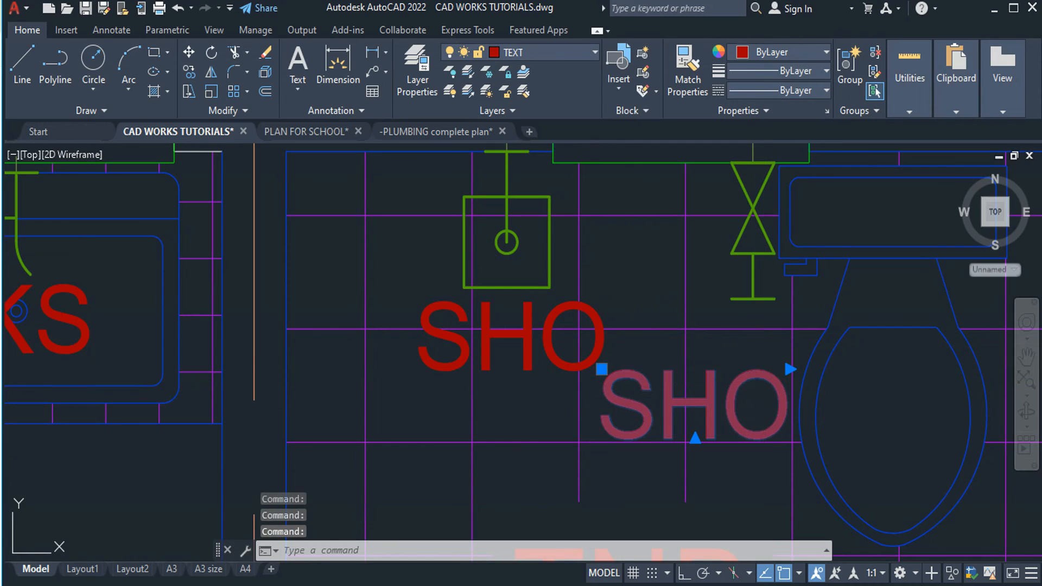
pyautogui.doubleClick(644, 398)
pyautogui.write('AV')
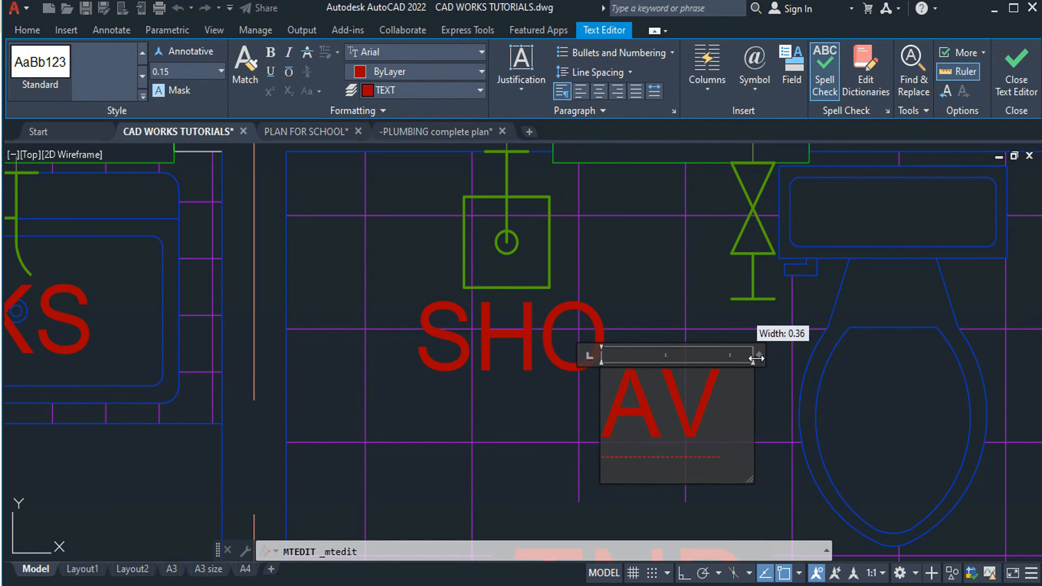
pyautogui.click(658, 261)
pyautogui.click(644, 414)
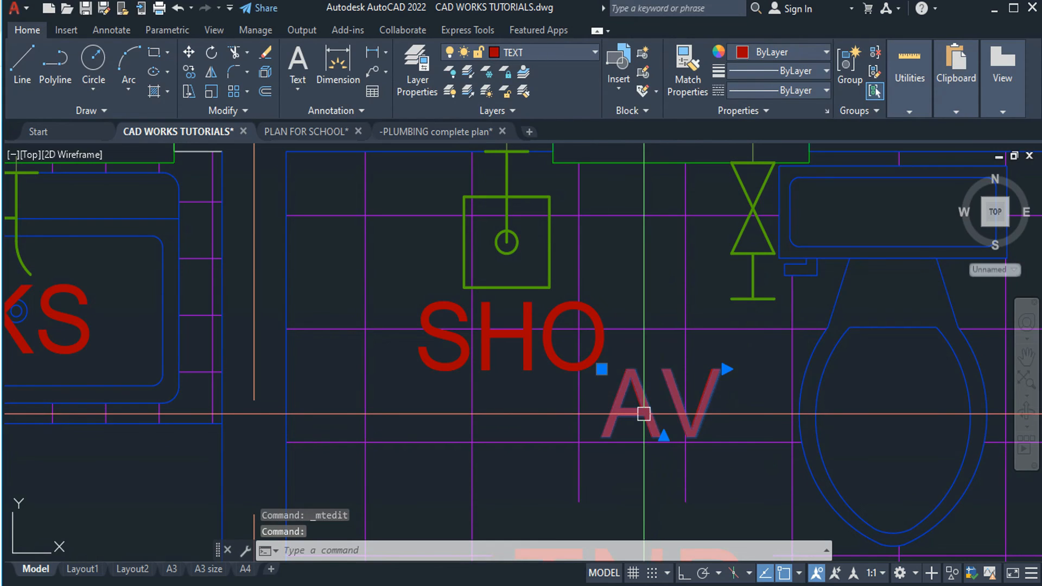
# Move the AV label up so it sits directly below the valve symbol beside the toilet.
pyautogui.write('M')
pyautogui.press('Return')
pyautogui.click(645, 418)
pyautogui.scroll(4, 740, 354)
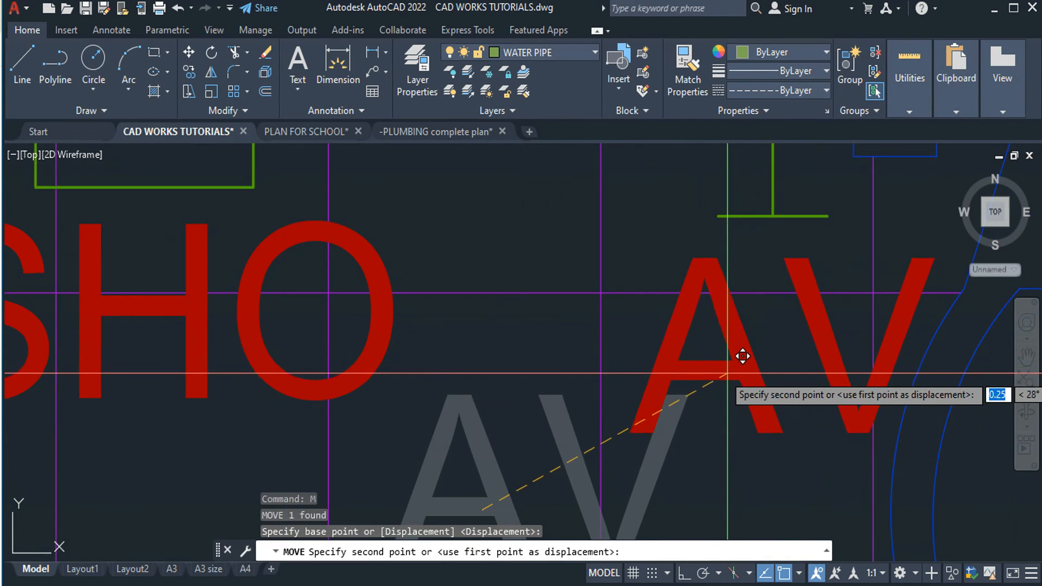
pyautogui.scroll(-10, 717, 359)
pyautogui.scroll(-1, 659, 291)
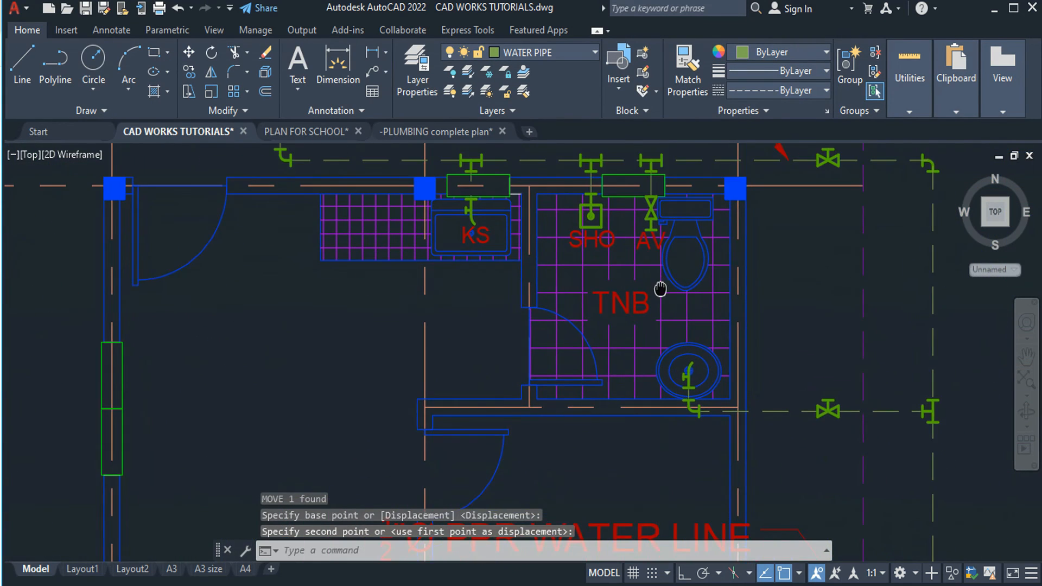
# Copy the KS label from the kitchen sink onto the upper part of the bathroom lavatory.
pyautogui.scroll(3, 583, 239)
pyautogui.scroll(-2, 583, 240)
pyautogui.moveTo(367, 223)
pyautogui.mouseDown(button='middle')
pyautogui.moveTo(360, 204)
pyautogui.moveTo(542, 389)
pyautogui.mouseUp(button='middle')
pyautogui.click(645, 399)
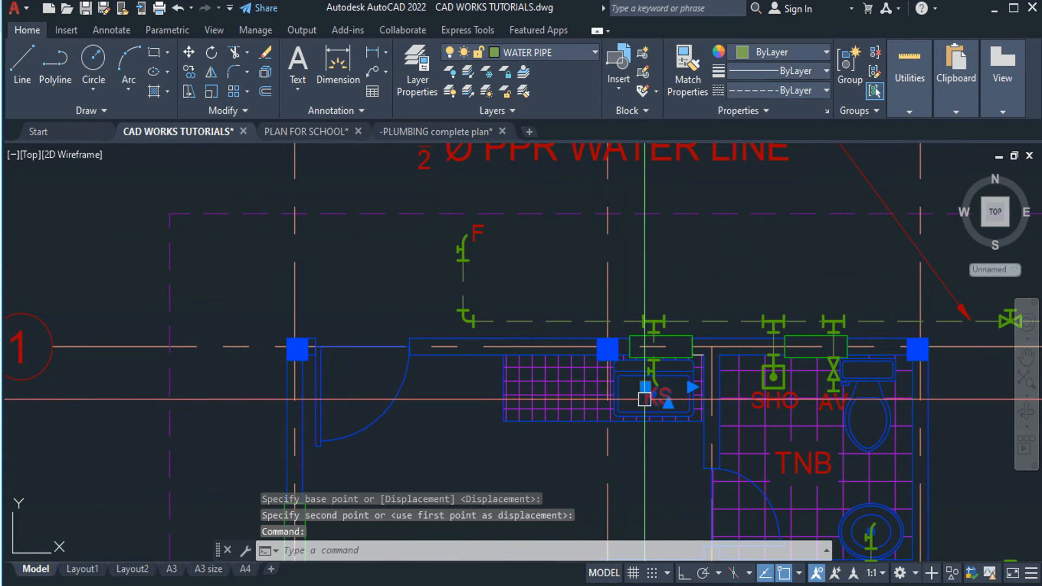
pyautogui.write('co')
pyautogui.press('Return')
pyautogui.scroll(4, 646, 396)
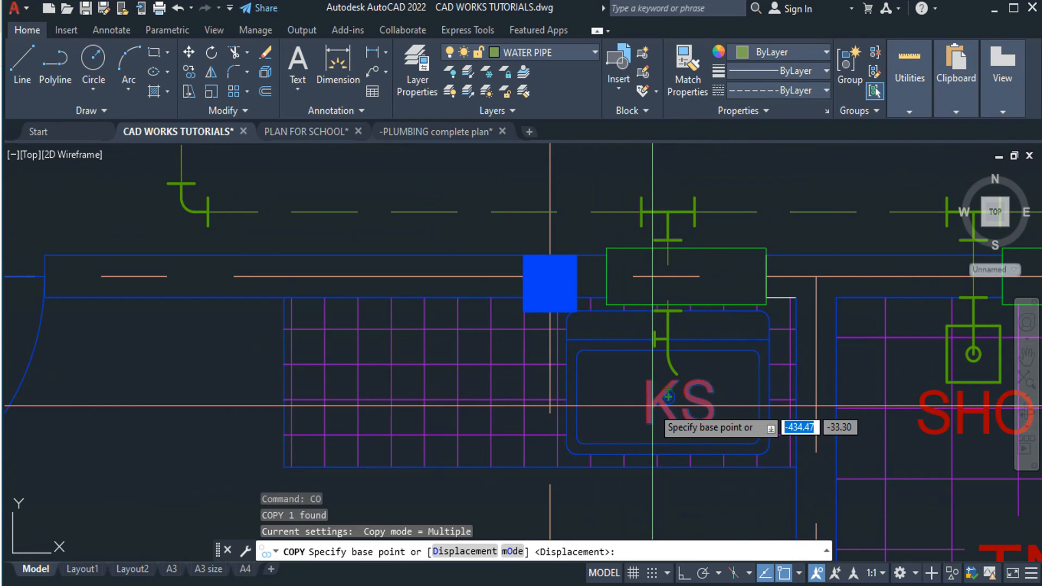
pyautogui.click(647, 399)
pyautogui.moveTo(709, 435); pyautogui.dragTo(107, 56, button='middle')
pyautogui.scroll(4, 513, 385)
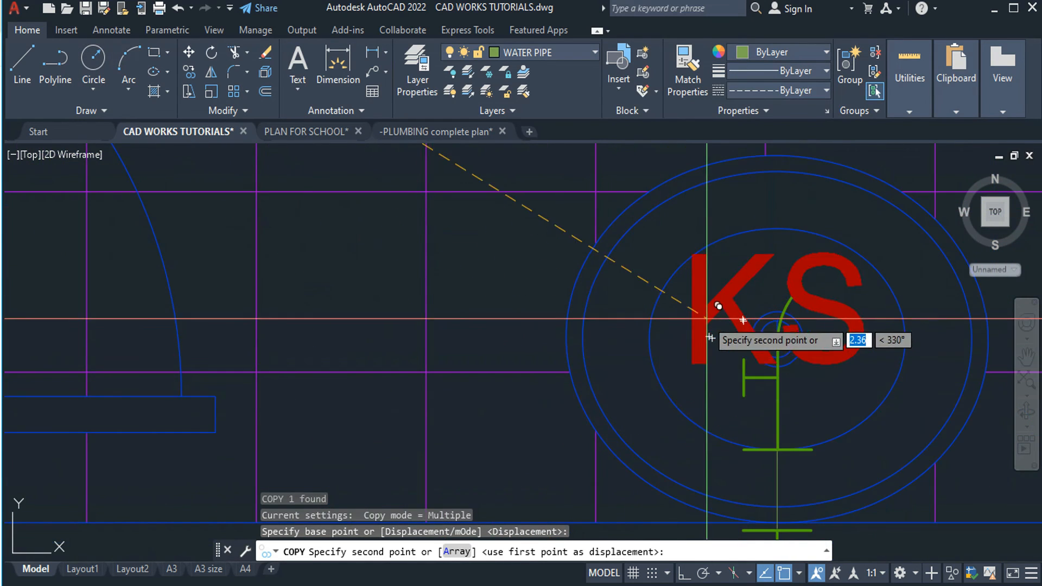
pyautogui.moveTo(707, 318); pyautogui.dragTo(545, 362, button='middle')
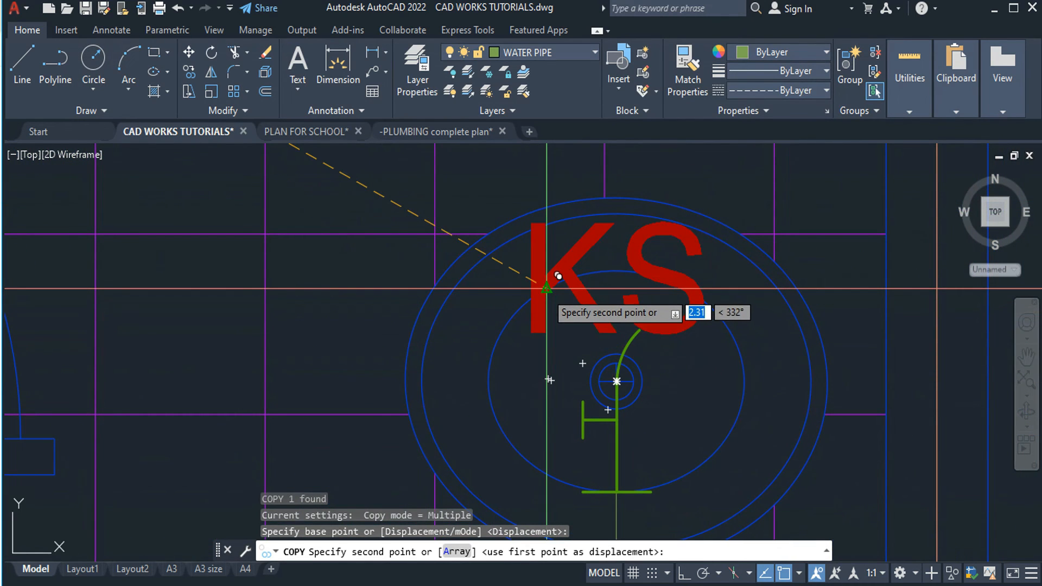
pyautogui.click(547, 288)
pyautogui.press('Escape')
# Change the copied label on the lavatory to LS.
pyautogui.click(584, 287)
pyautogui.doubleClick(583, 287)
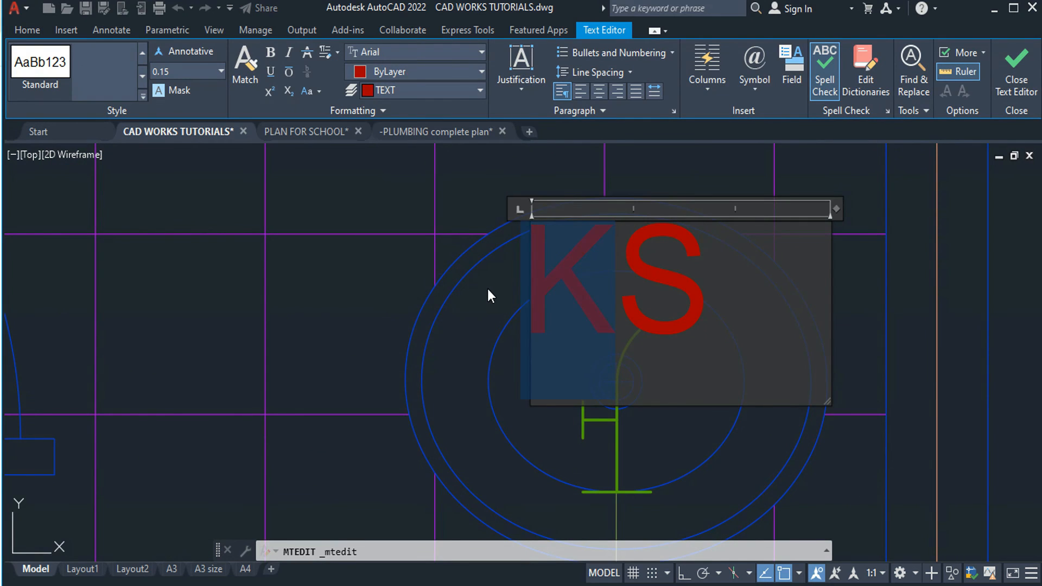
pyautogui.write('L')
pyautogui.click(351, 294)
pyautogui.scroll(-4, 340, 282)
pyautogui.moveTo(461, 331); pyautogui.dragTo(453, 389, button='middle')
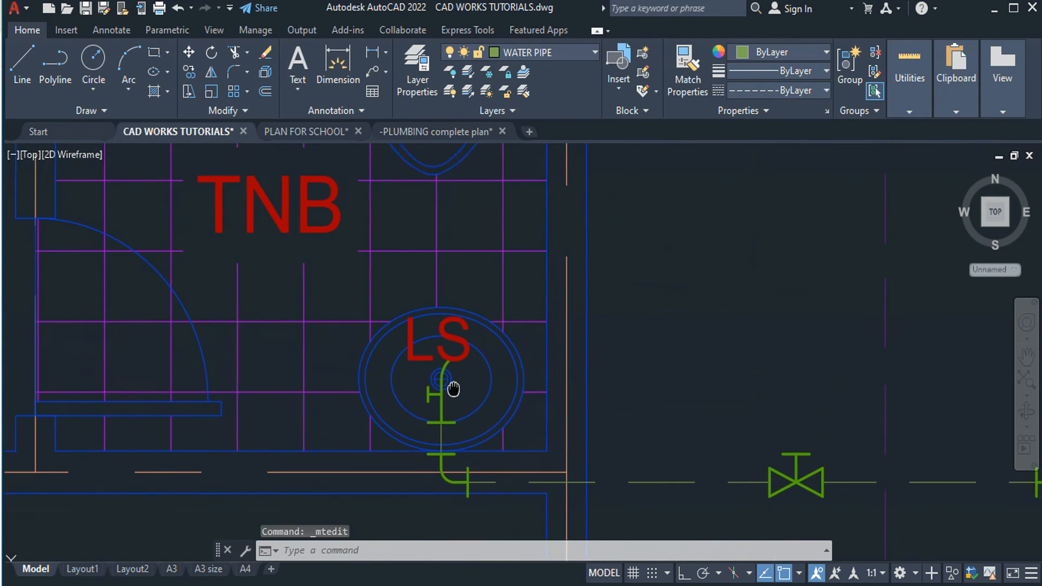
# Move the LS label slightly right and up so it is centred above the lavatory faucet symbol.
pyautogui.scroll(-5, 457, 362)
pyautogui.moveTo(521, 360)
pyautogui.mouseDown(button='middle')
pyautogui.moveTo(528, 393)
pyautogui.moveTo(579, 385)
pyautogui.mouseUp(button='middle')
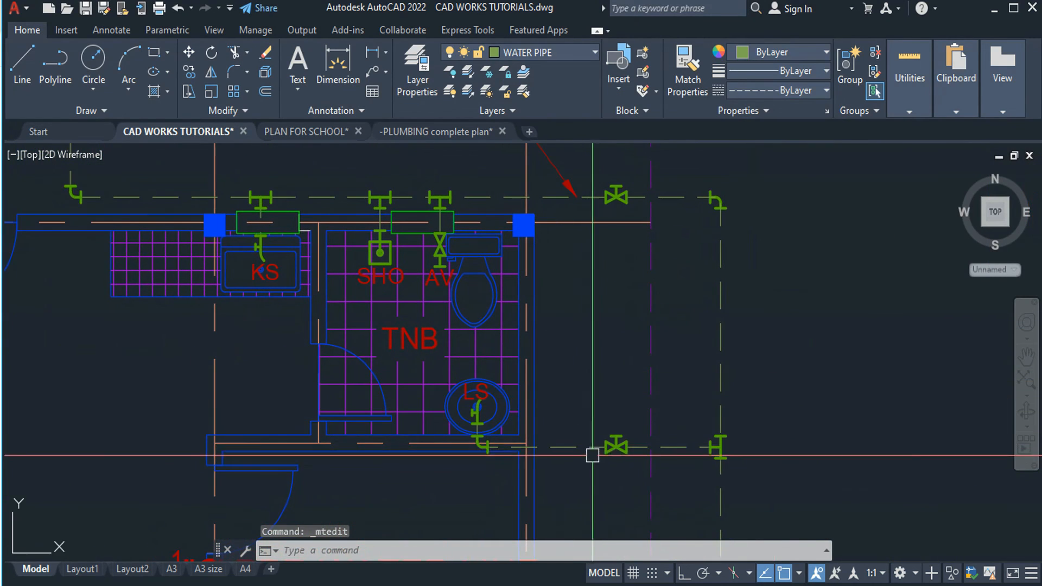
pyautogui.moveTo(585, 471); pyautogui.dragTo(563, 408, button='middle')
pyautogui.scroll(-2, 568, 398)
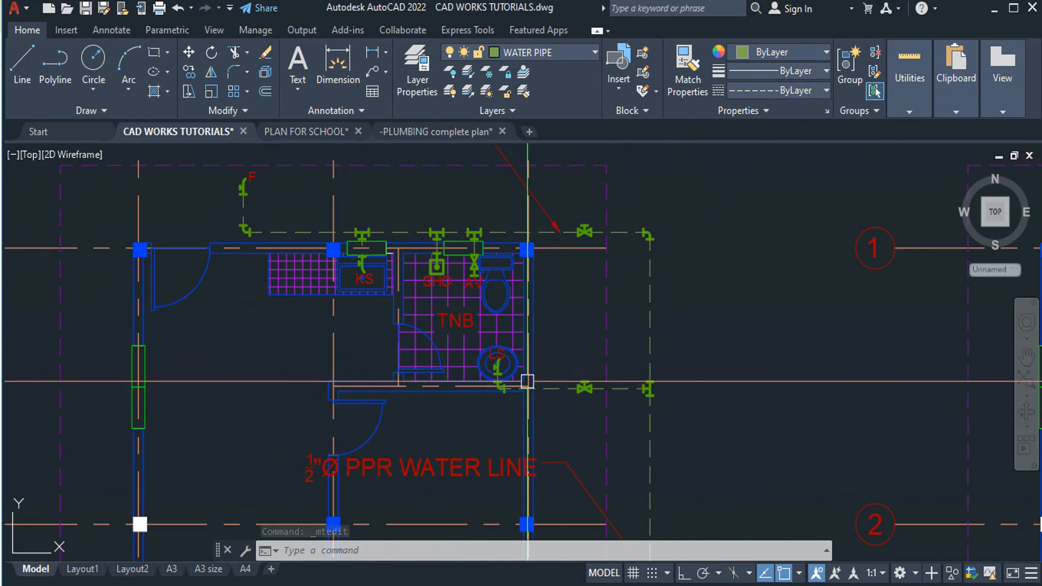
pyautogui.scroll(8, 497, 355)
pyautogui.click(463, 291)
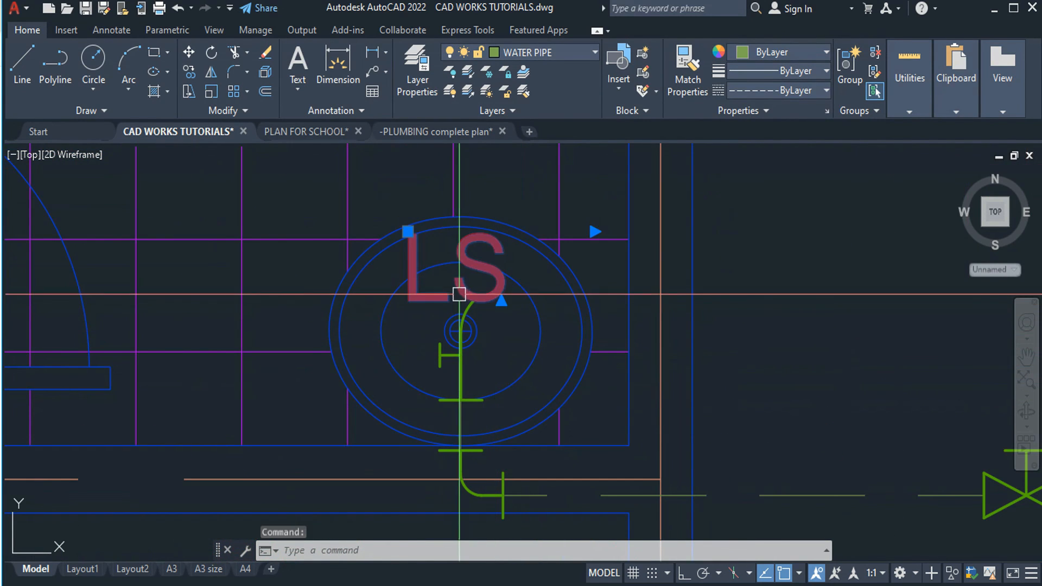
pyautogui.write('m')
pyautogui.press('Return')
pyautogui.click(794, 347)
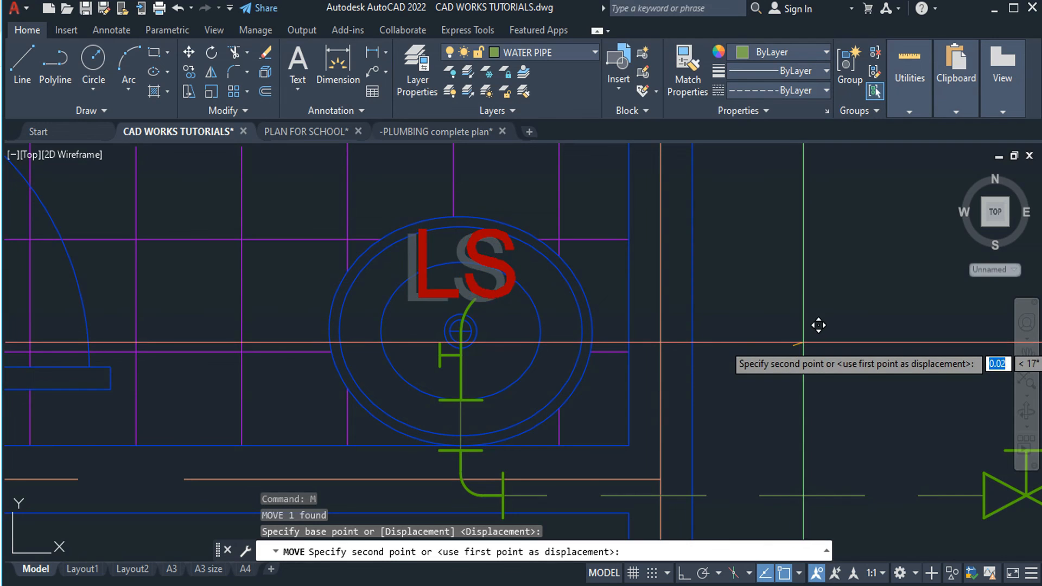
pyautogui.click(802, 342)
# Copy the SHO label from the shower to just below the gate valve on the upper horizontal water pipe.
pyautogui.scroll(-2, 802, 344)
pyautogui.moveTo(802, 344)
pyautogui.mouseDown(button='middle')
pyautogui.moveTo(622, 305)
pyautogui.moveTo(634, 480)
pyautogui.mouseUp(button='middle')
pyautogui.scroll(-2, 477, 342)
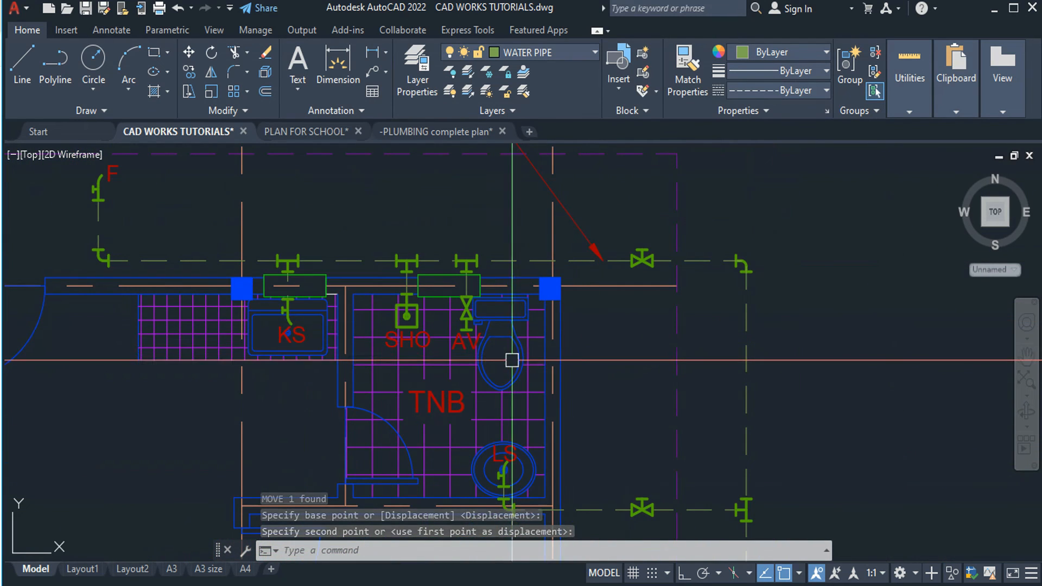
pyautogui.scroll(2, 461, 353)
pyautogui.click(398, 341)
pyautogui.write('CO')
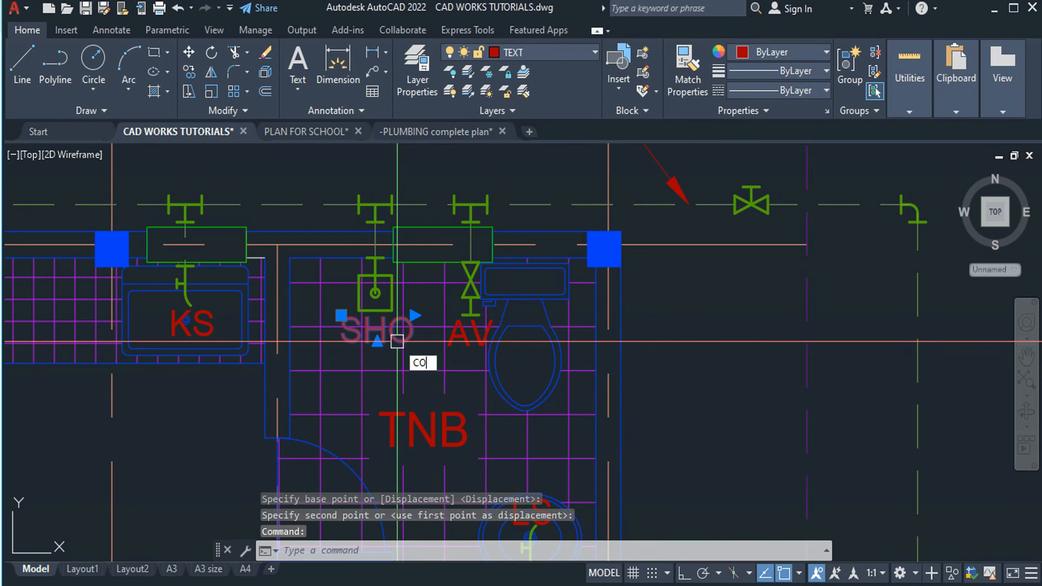
pyautogui.press('Return')
pyautogui.scroll(2, 397, 343)
pyautogui.click(353, 338)
pyautogui.scroll(-4, 354, 342)
pyautogui.scroll(4, 594, 274)
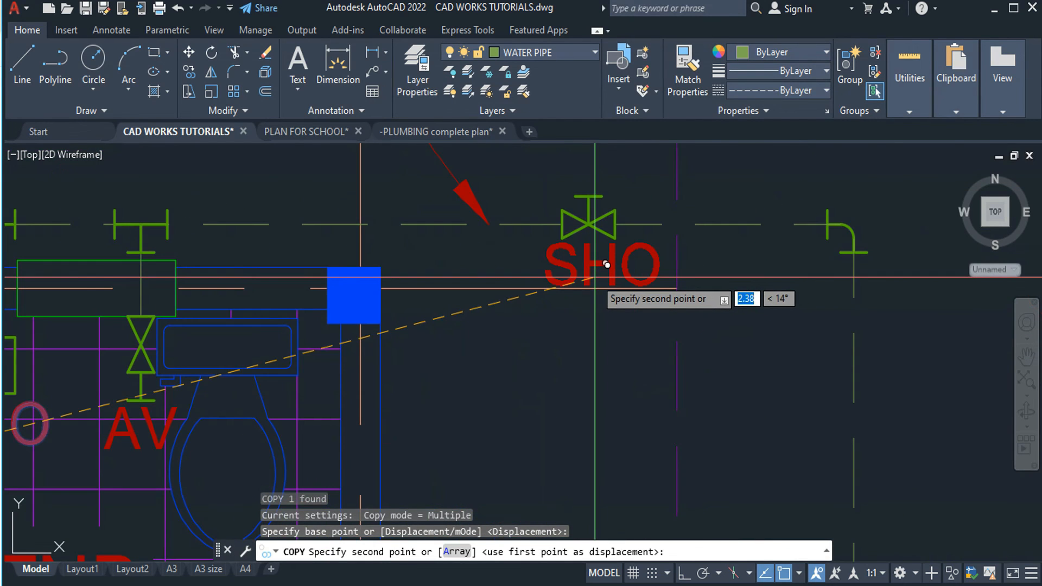
pyautogui.click(588, 271)
pyautogui.press('Escape')
# Change the label below the upper gate valve to GV and move it so it is centred under the symbol.
pyautogui.doubleClick(588, 272)
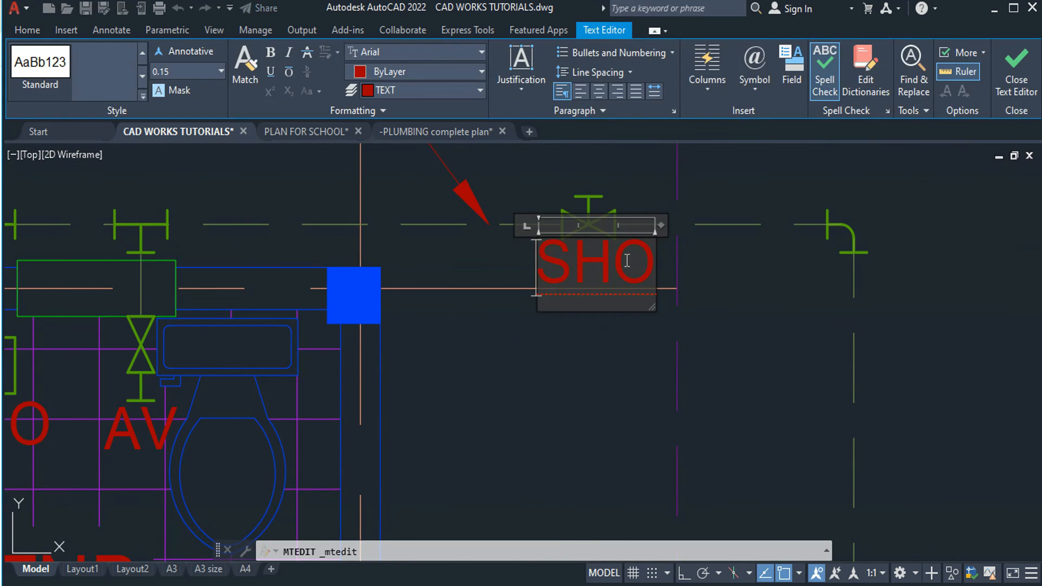
pyautogui.write('GV')
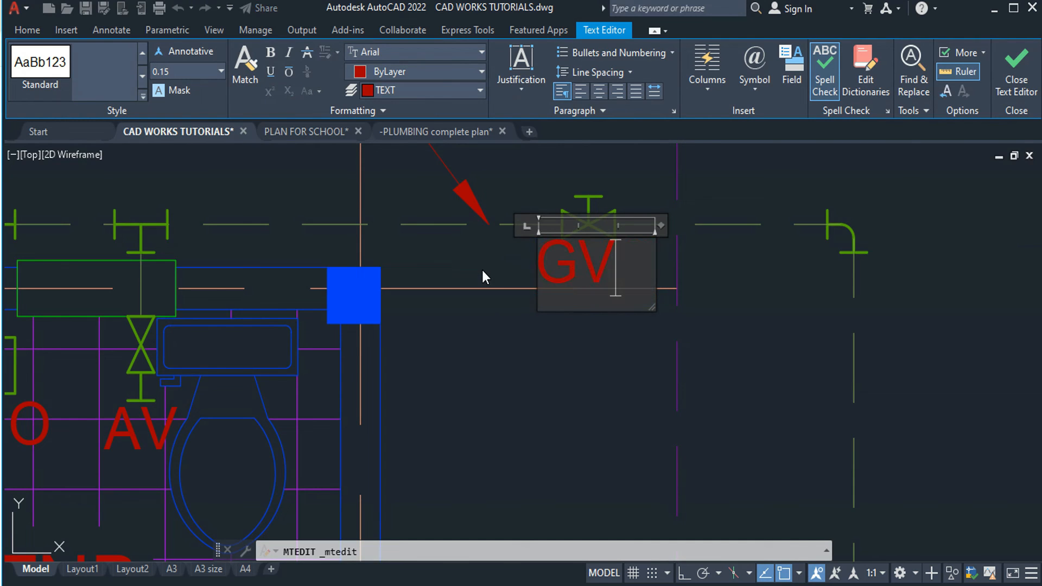
pyautogui.click(566, 343)
pyautogui.click(588, 260)
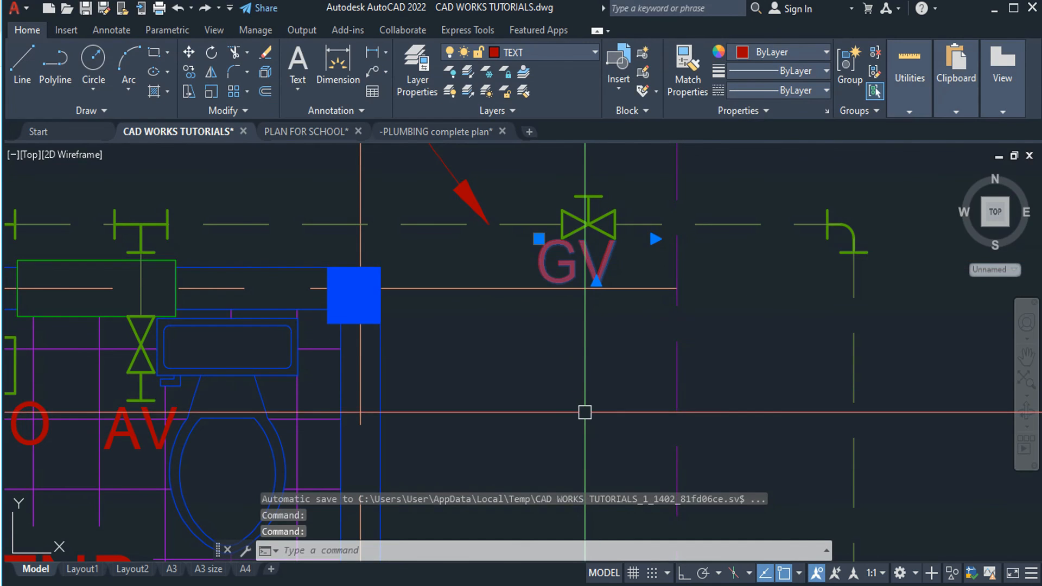
pyautogui.write('m')
pyautogui.press('Return')
pyautogui.click(563, 387)
pyautogui.click(576, 390)
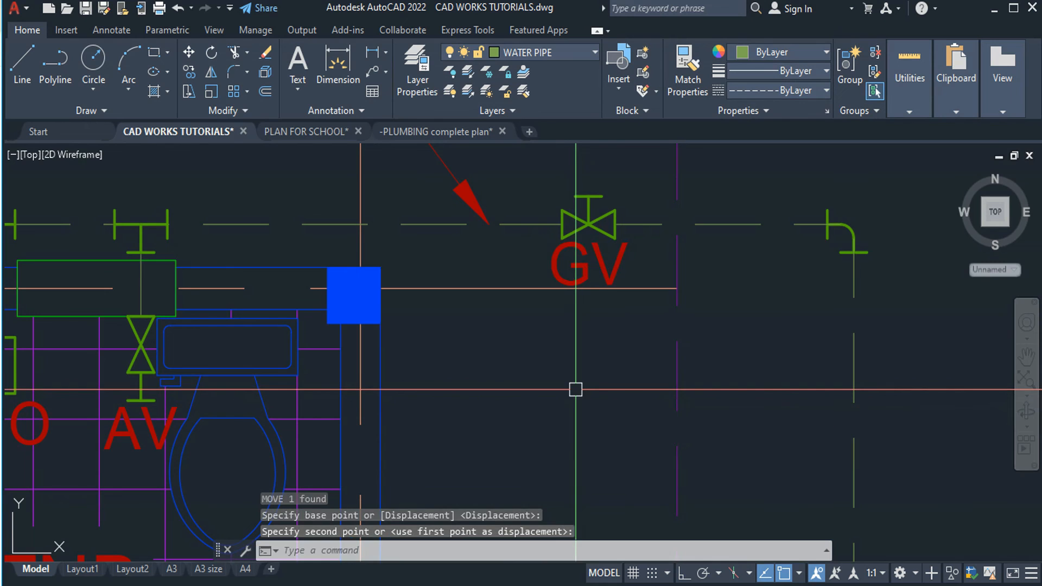
# Copy the GV label straight down to just below the gate valve on the lavatory's branch pipe.
pyautogui.click(601, 266)
pyautogui.write('c')
pyautogui.press('Return')
pyautogui.click(601, 266)
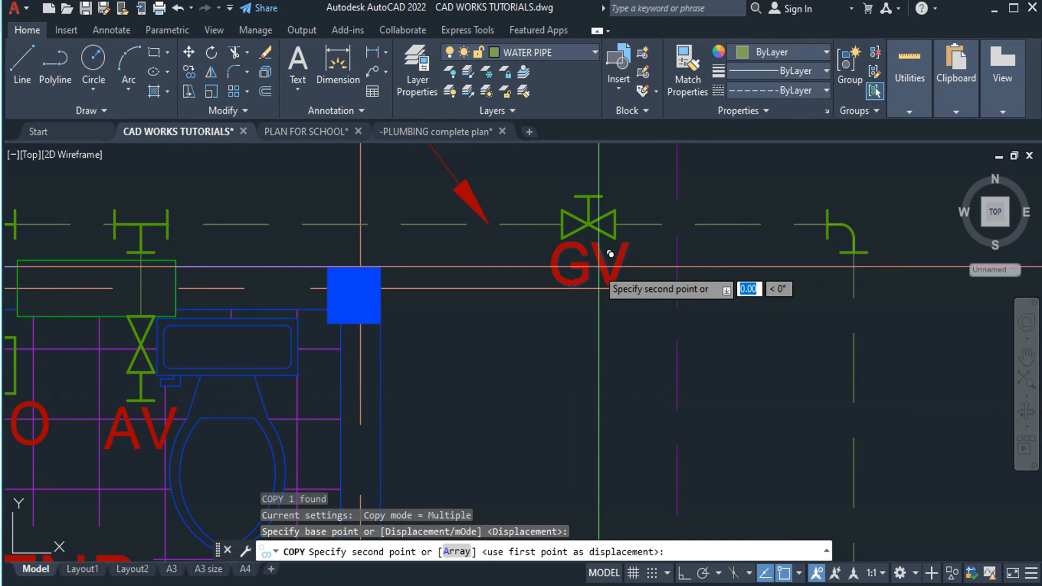
pyautogui.scroll(-5, 591, 388)
pyautogui.scroll(6, 628, 260)
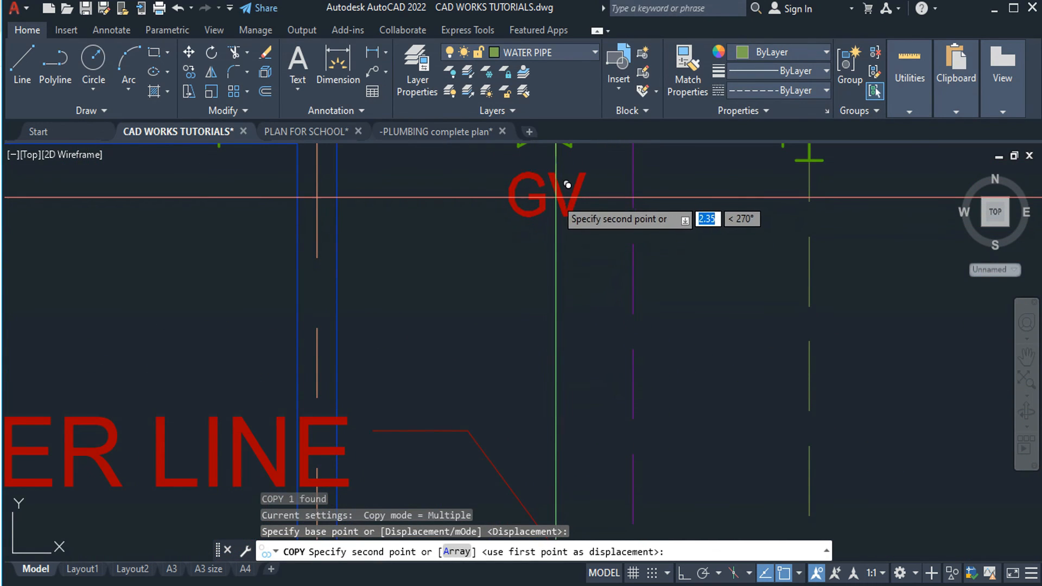
pyautogui.click(558, 188)
pyautogui.press('Escape')
# Examine the water line layout from the source connection up to the fixtures to check all labels.
pyautogui.scroll(-4, 551, 198)
pyautogui.scroll(-4, 602, 376)
pyautogui.scroll(6, 626, 374)
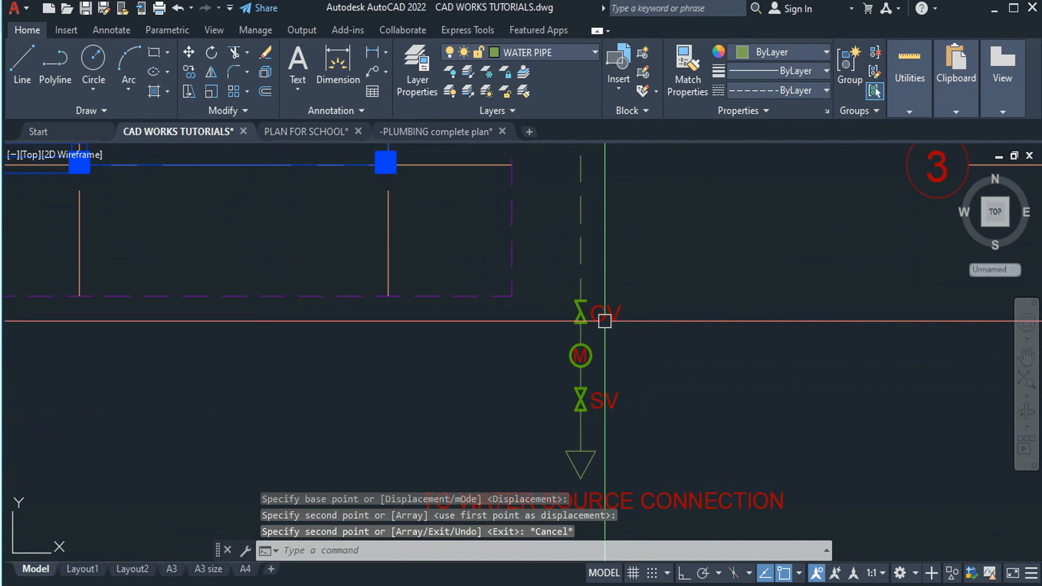
pyautogui.scroll(-4, 640, 324)
pyautogui.moveTo(675, 276); pyautogui.dragTo(674, 299, button='middle')
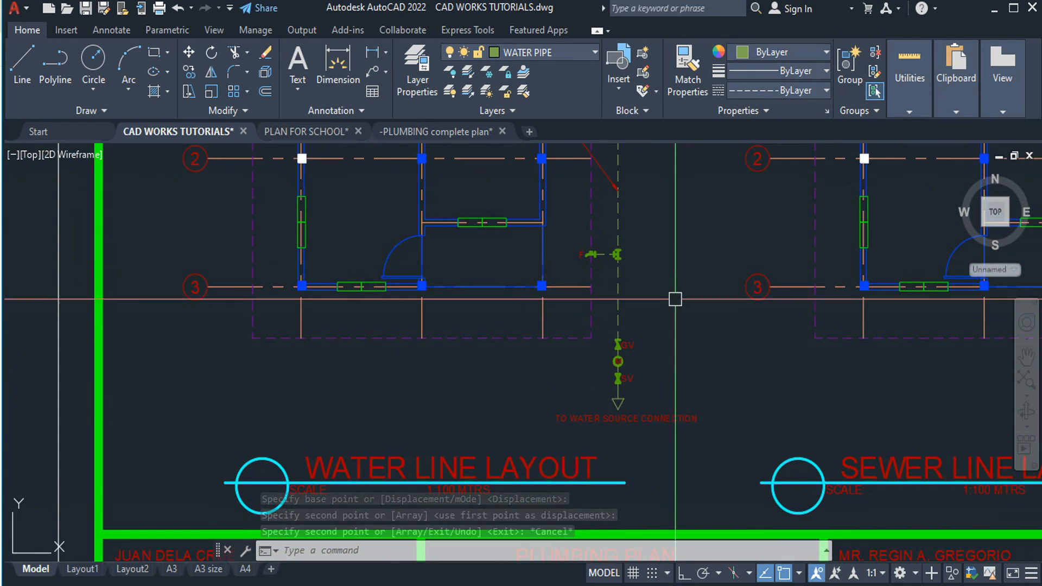
pyautogui.moveTo(644, 169); pyautogui.dragTo(673, 335, button='middle')
pyautogui.scroll(-3, 644, 196)
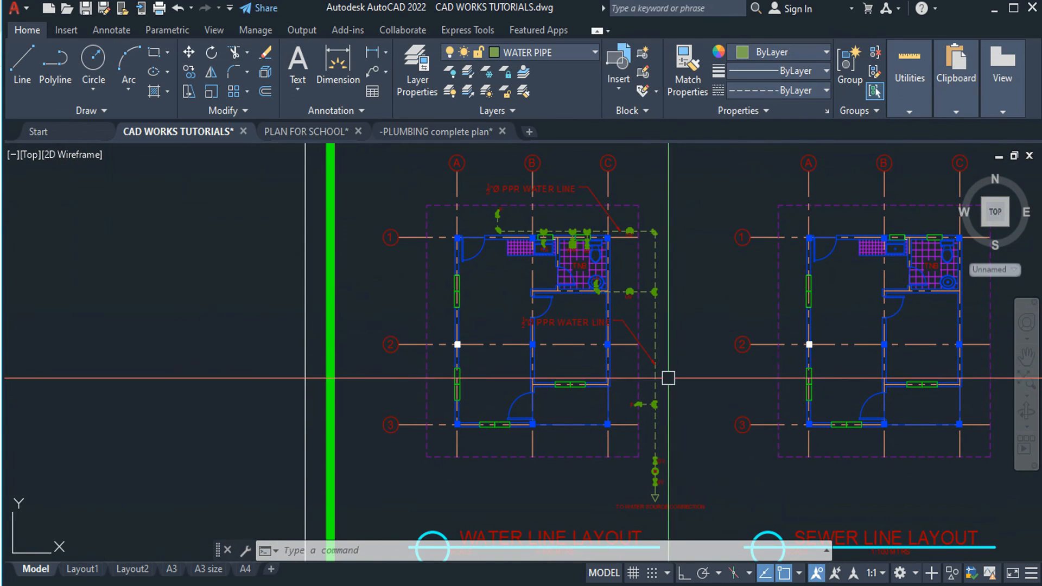
pyautogui.moveTo(668, 379)
pyautogui.mouseDown(button='middle')
pyautogui.moveTo(668, 343)
pyautogui.moveTo(679, 365)
pyautogui.mouseUp(button='middle')
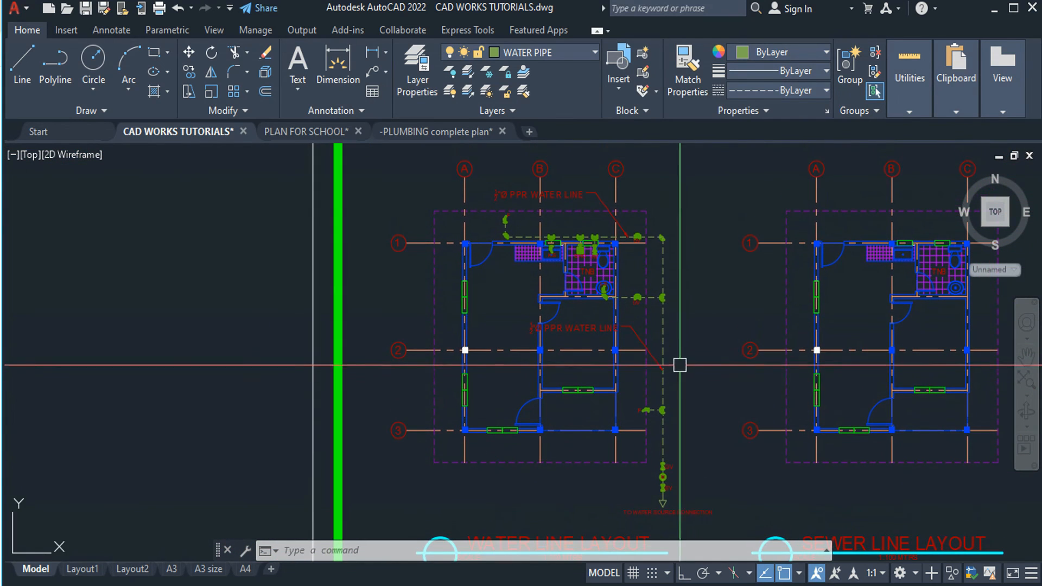
pyautogui.scroll(2, 671, 488)
pyautogui.scroll(1, 695, 398)
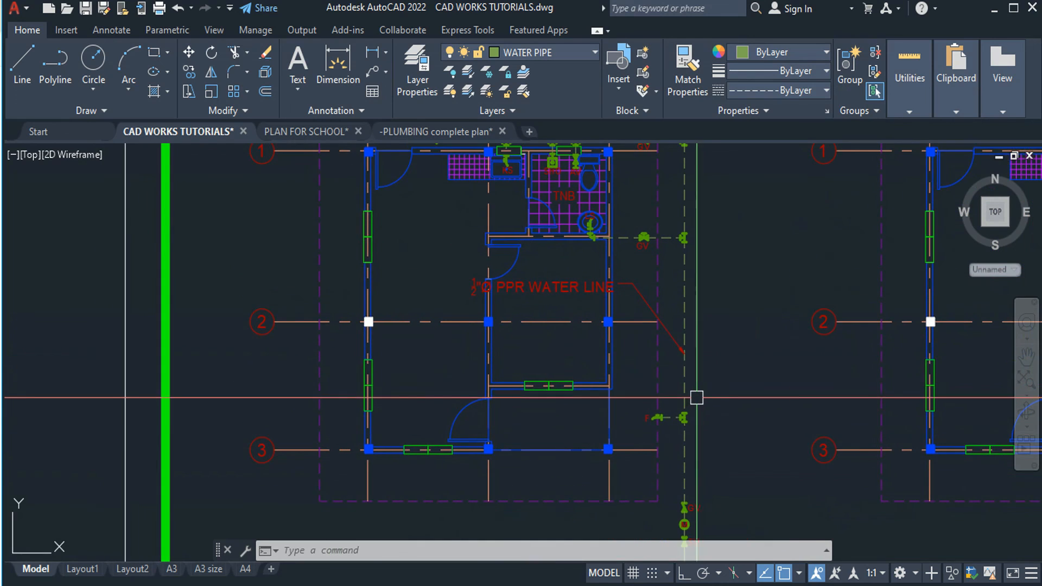
pyautogui.scroll(-3, 701, 387)
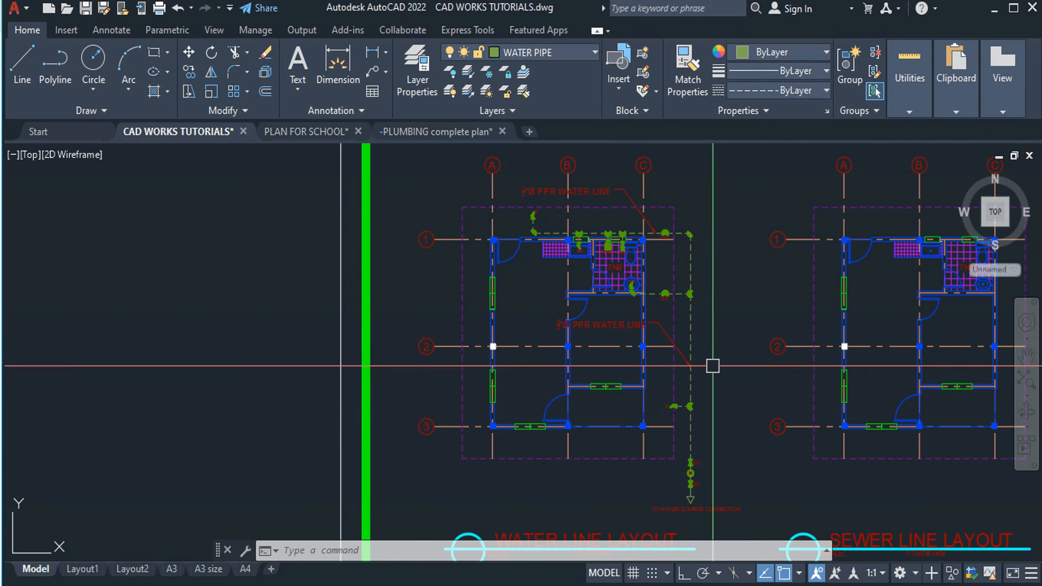
pyautogui.scroll(2, 621, 279)
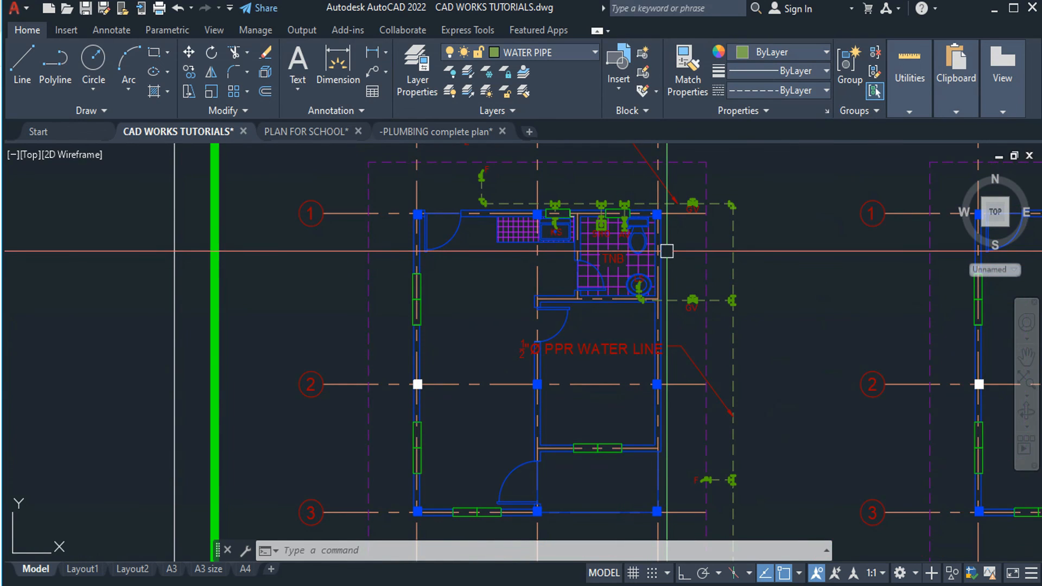
pyautogui.moveTo(634, 303); pyautogui.dragTo(630, 316, button='middle')
pyautogui.scroll(-2, 635, 307)
pyautogui.scroll(-2, 629, 317)
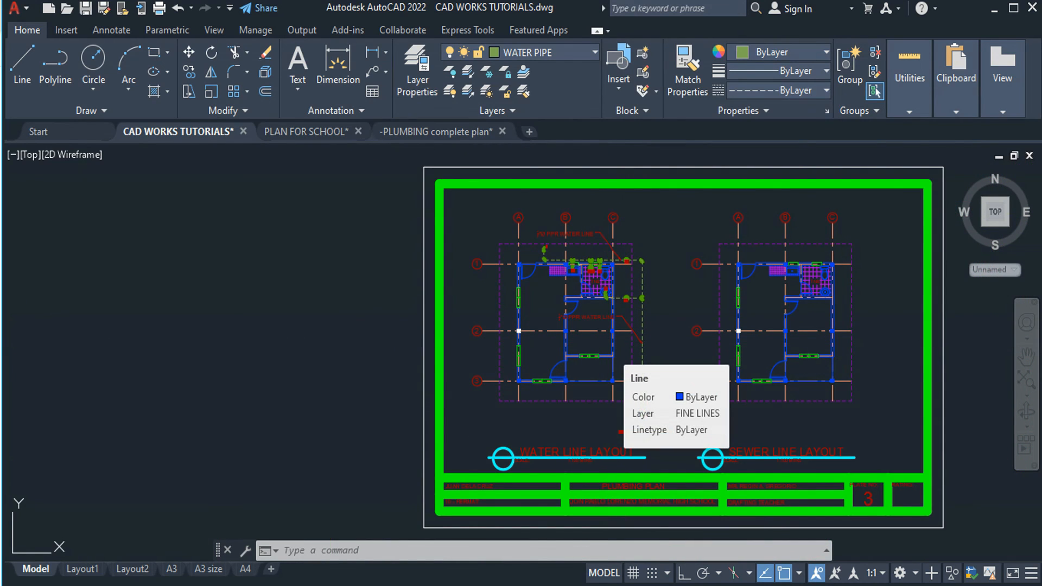
# Save the drawing and set the plot window to the outer border of the plumbing plan sheet.
pyautogui.hotkey('ctrl', 's')
pyautogui.hotkey('ctrl', 'p')
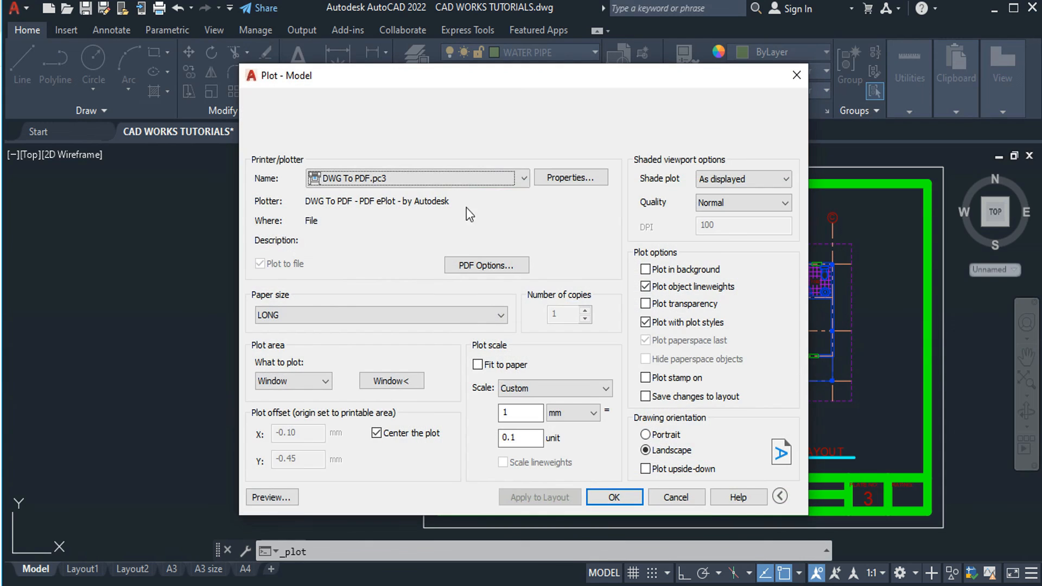
pyautogui.click(386, 381)
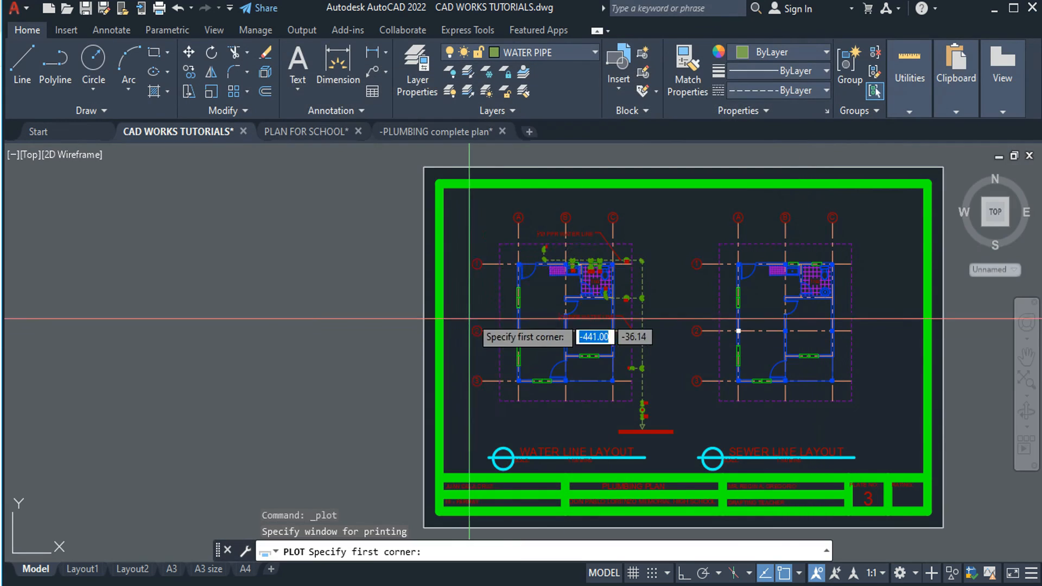
pyautogui.click(429, 171)
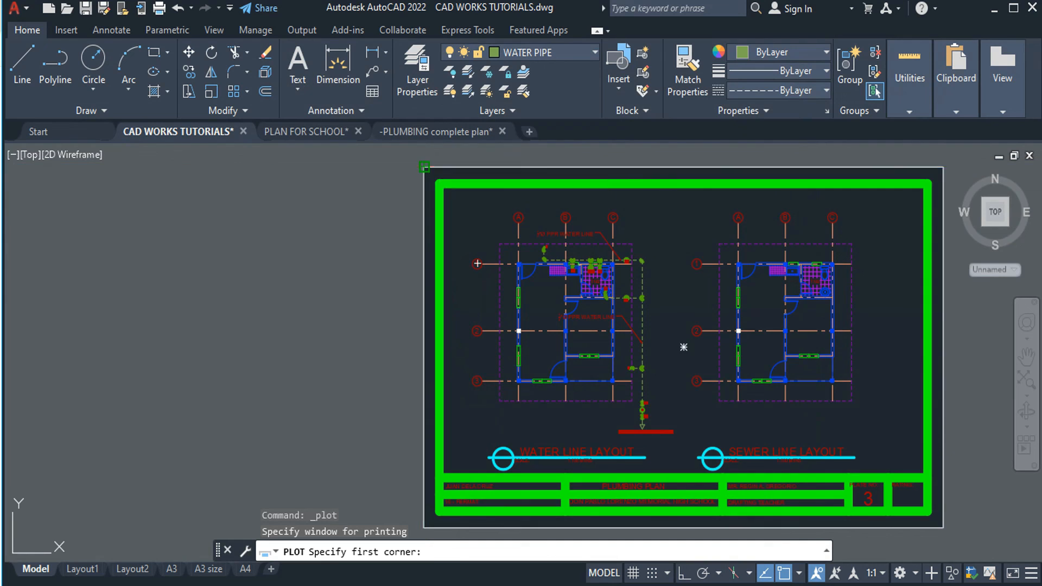
pyautogui.click(947, 530)
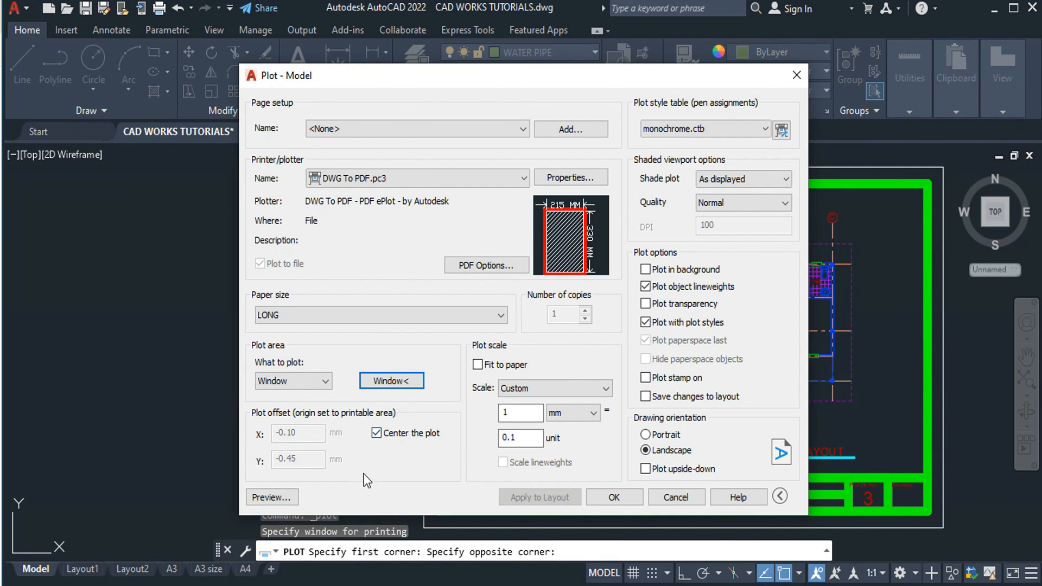
# Preview the plot and examine the water line layout's pipes and labels up close.
pyautogui.click(271, 497)
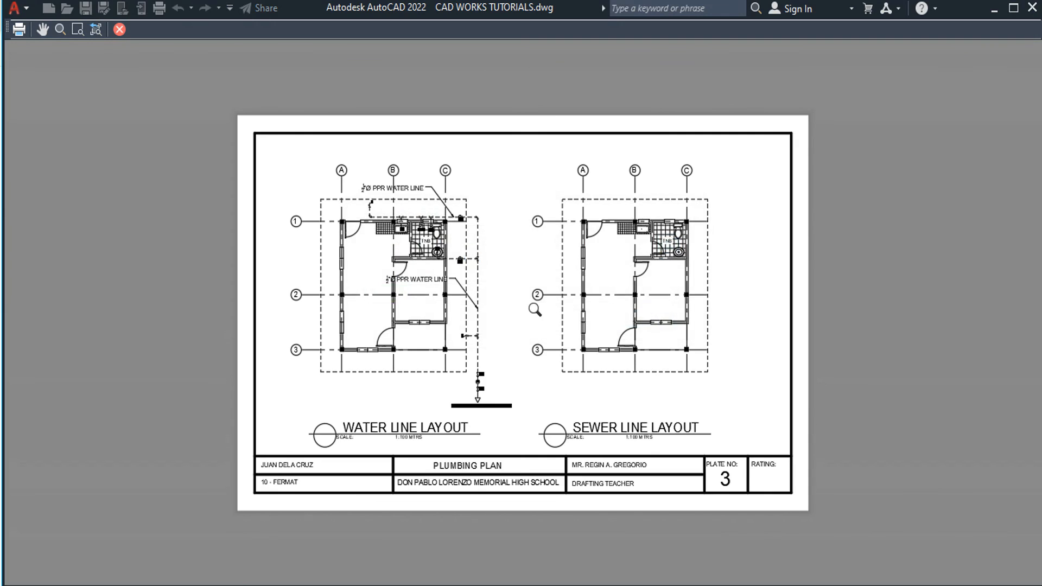
pyautogui.scroll(4, 369, 254)
pyautogui.moveTo(398, 285); pyautogui.dragTo(517, 259, button='middle')
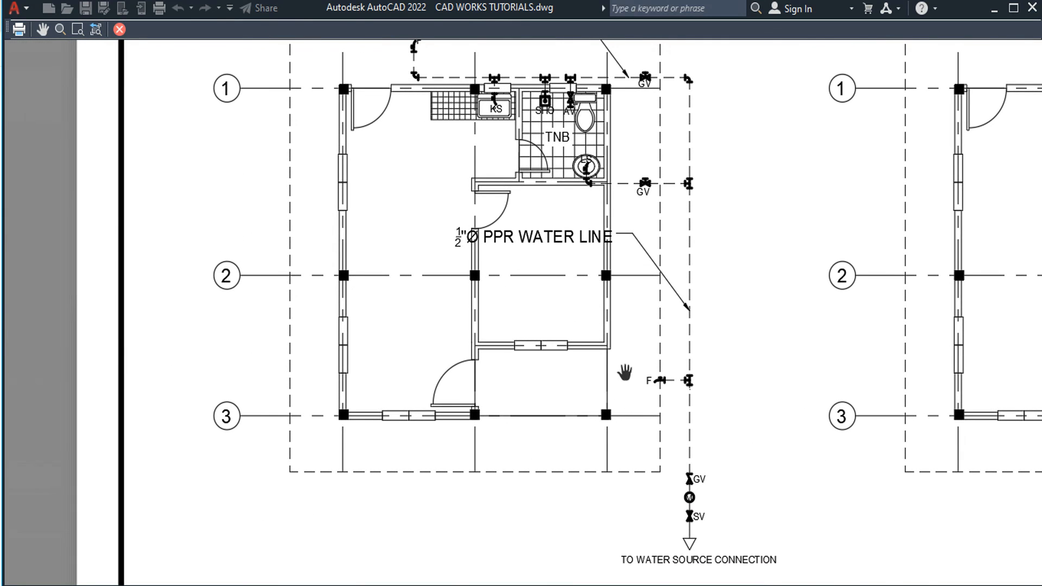
# Examine the previewed water line layout's kitchen, toilet and faucet branches up close, and the layout as a whole beside its title.
pyautogui.moveTo(625, 372); pyautogui.dragTo(633, 393, button='middle')
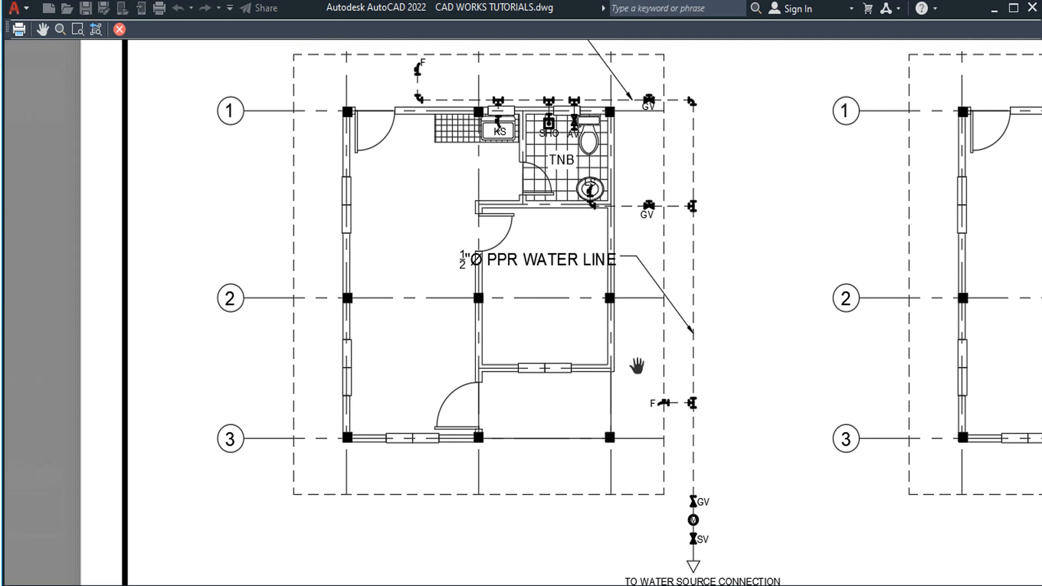
pyautogui.moveTo(621, 233); pyautogui.dragTo(624, 235)
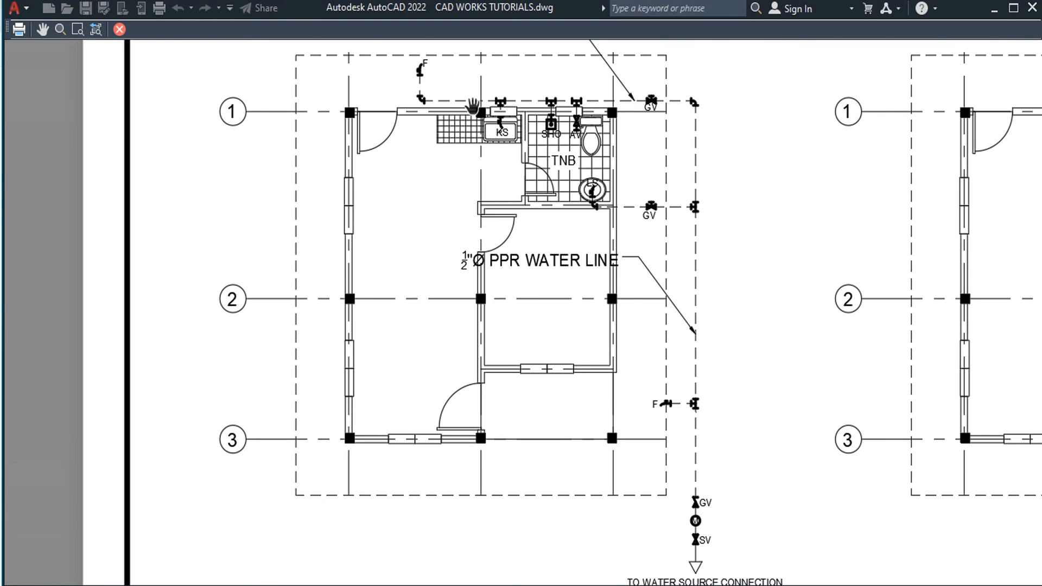
pyautogui.scroll(2, 582, 108)
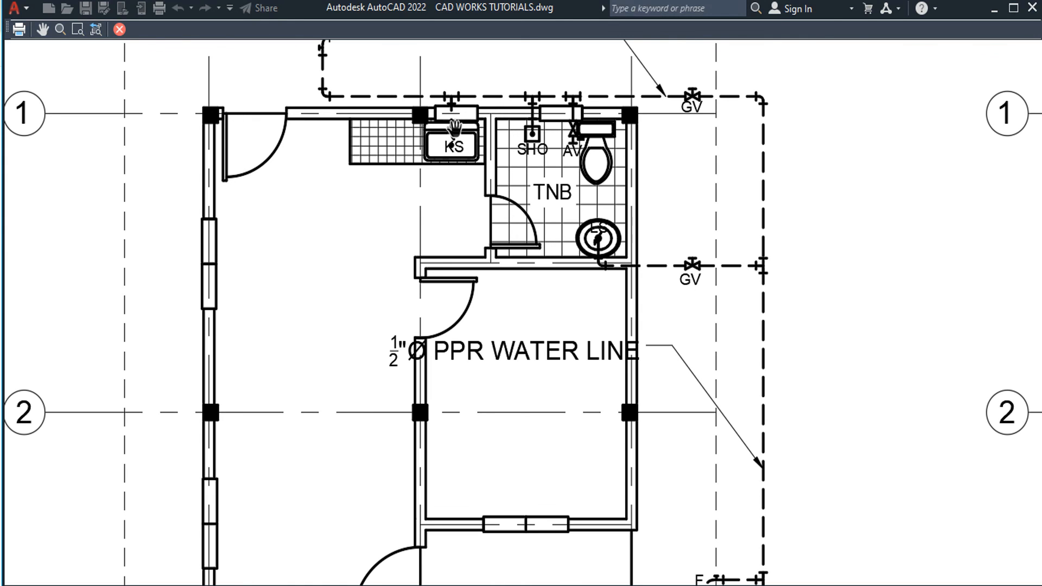
pyautogui.moveTo(403, 95); pyautogui.dragTo(407, 141)
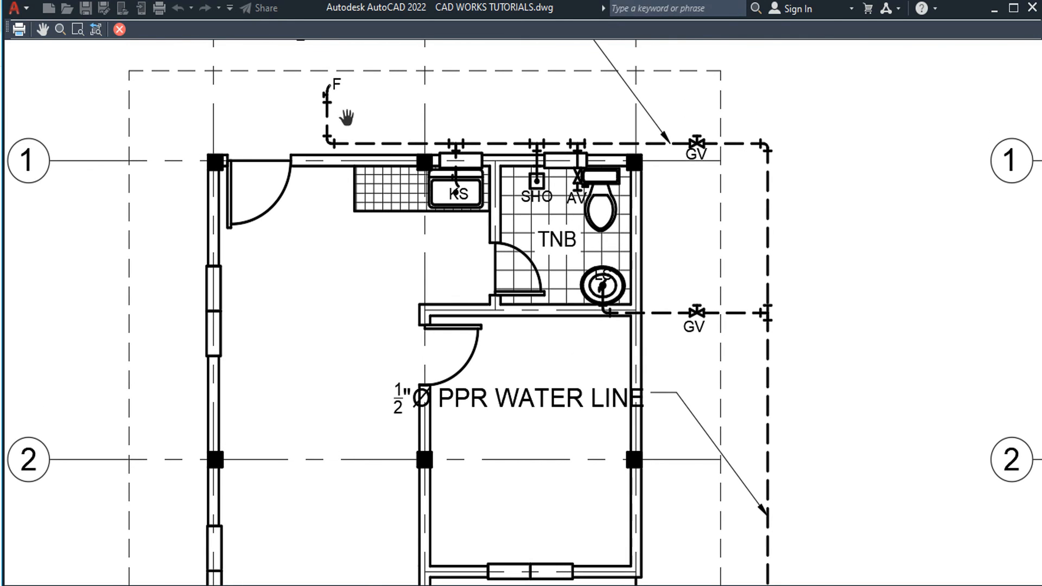
pyautogui.scroll(-2, 354, 115)
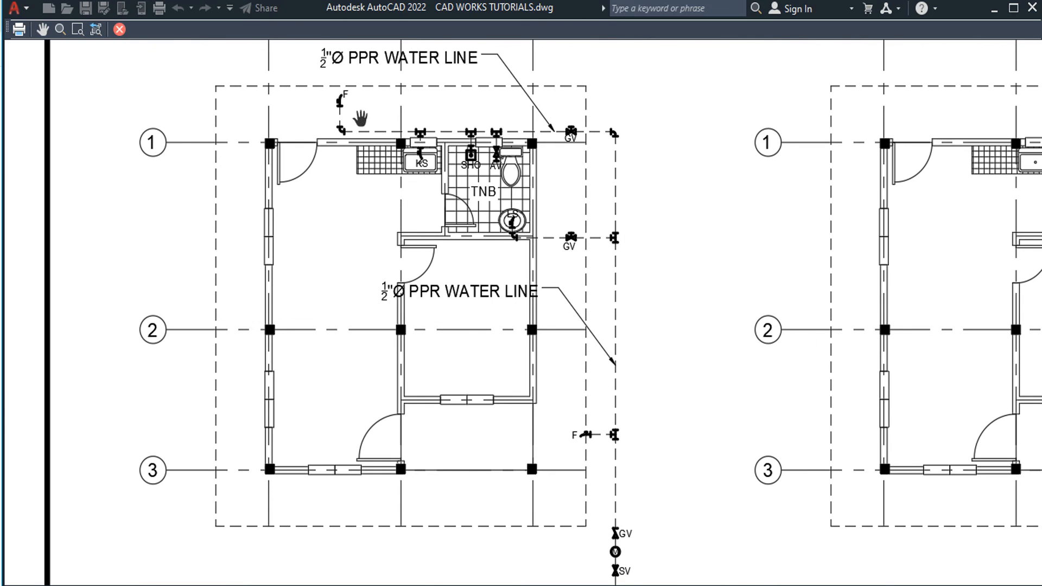
pyautogui.scroll(-2, 361, 118)
pyautogui.scroll(1, 358, 128)
pyautogui.moveTo(355, 117); pyautogui.dragTo(445, 155)
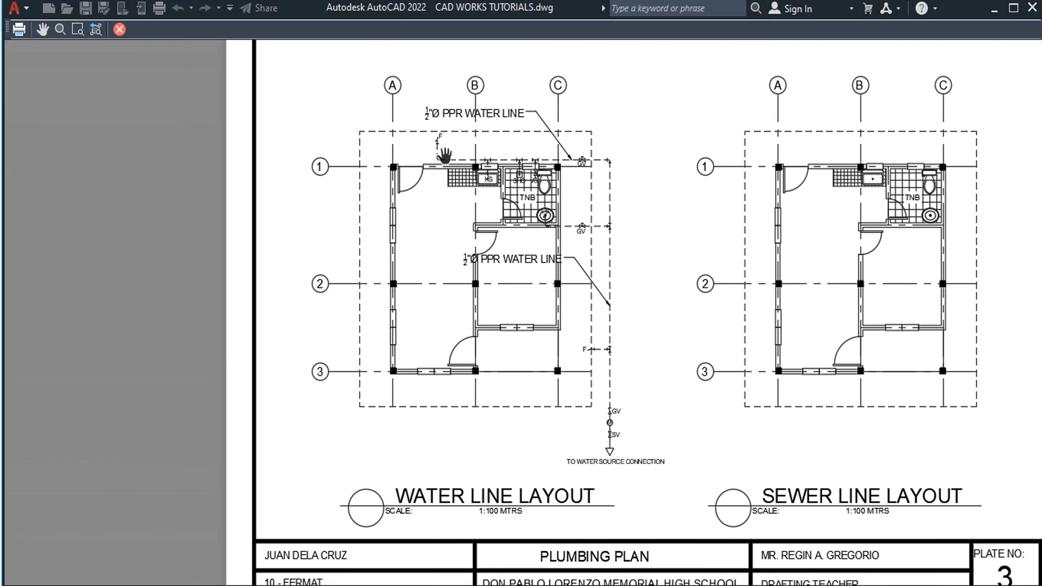